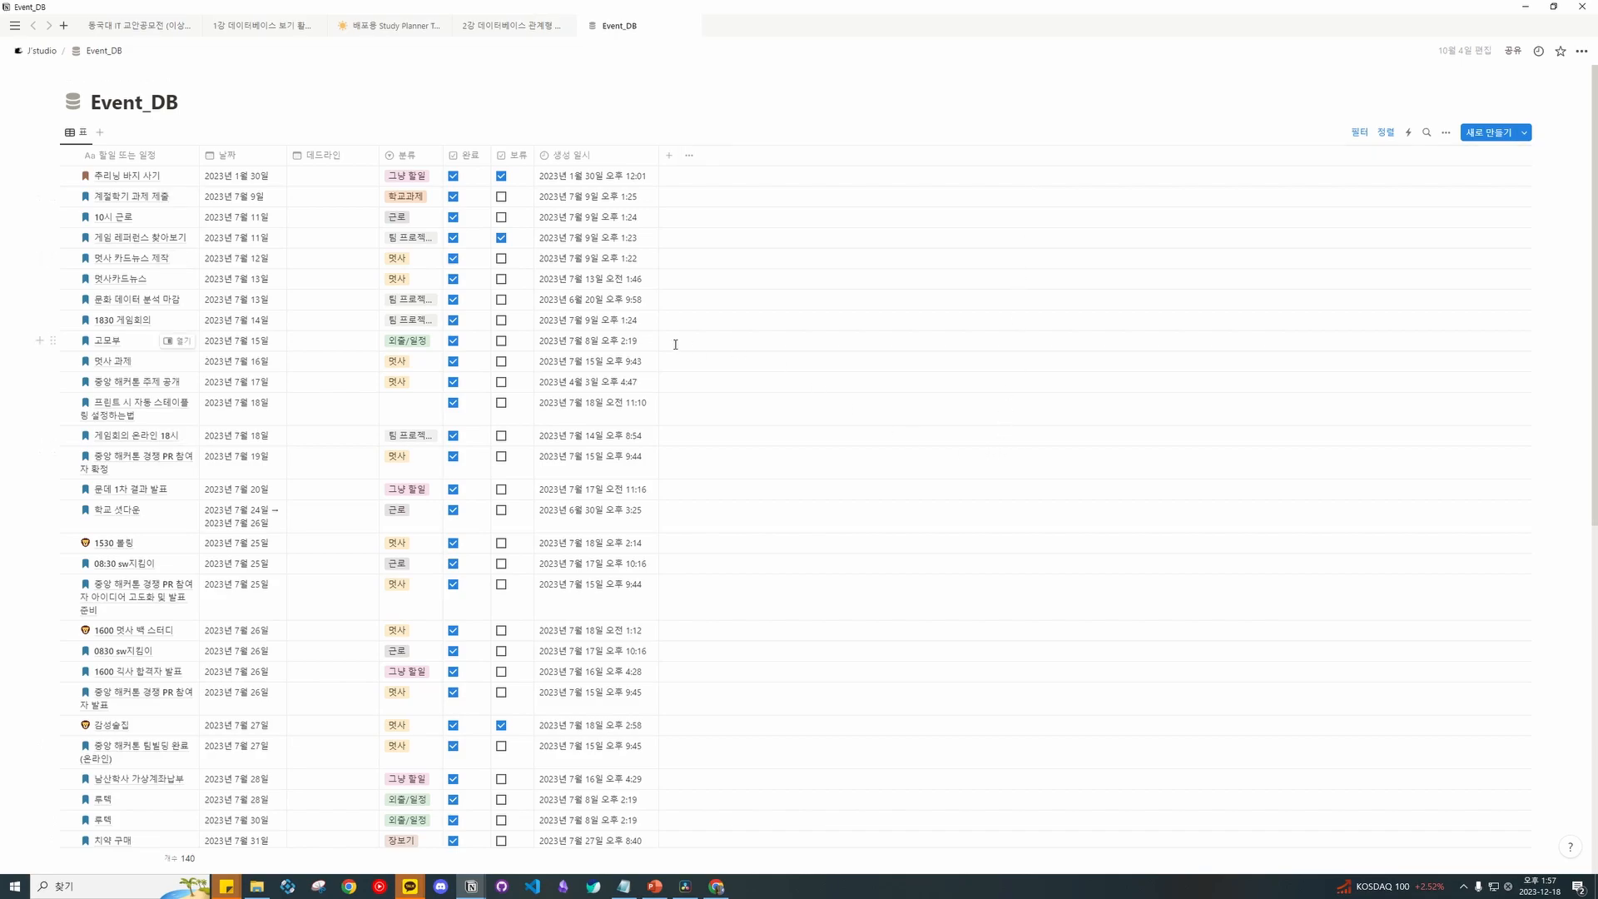
Go to the '2강 데이터베이스 관계형' lecture and mark the Gen_Plan line in its database structure section.
click(499, 26)
scroll(788, 378, down, 2)
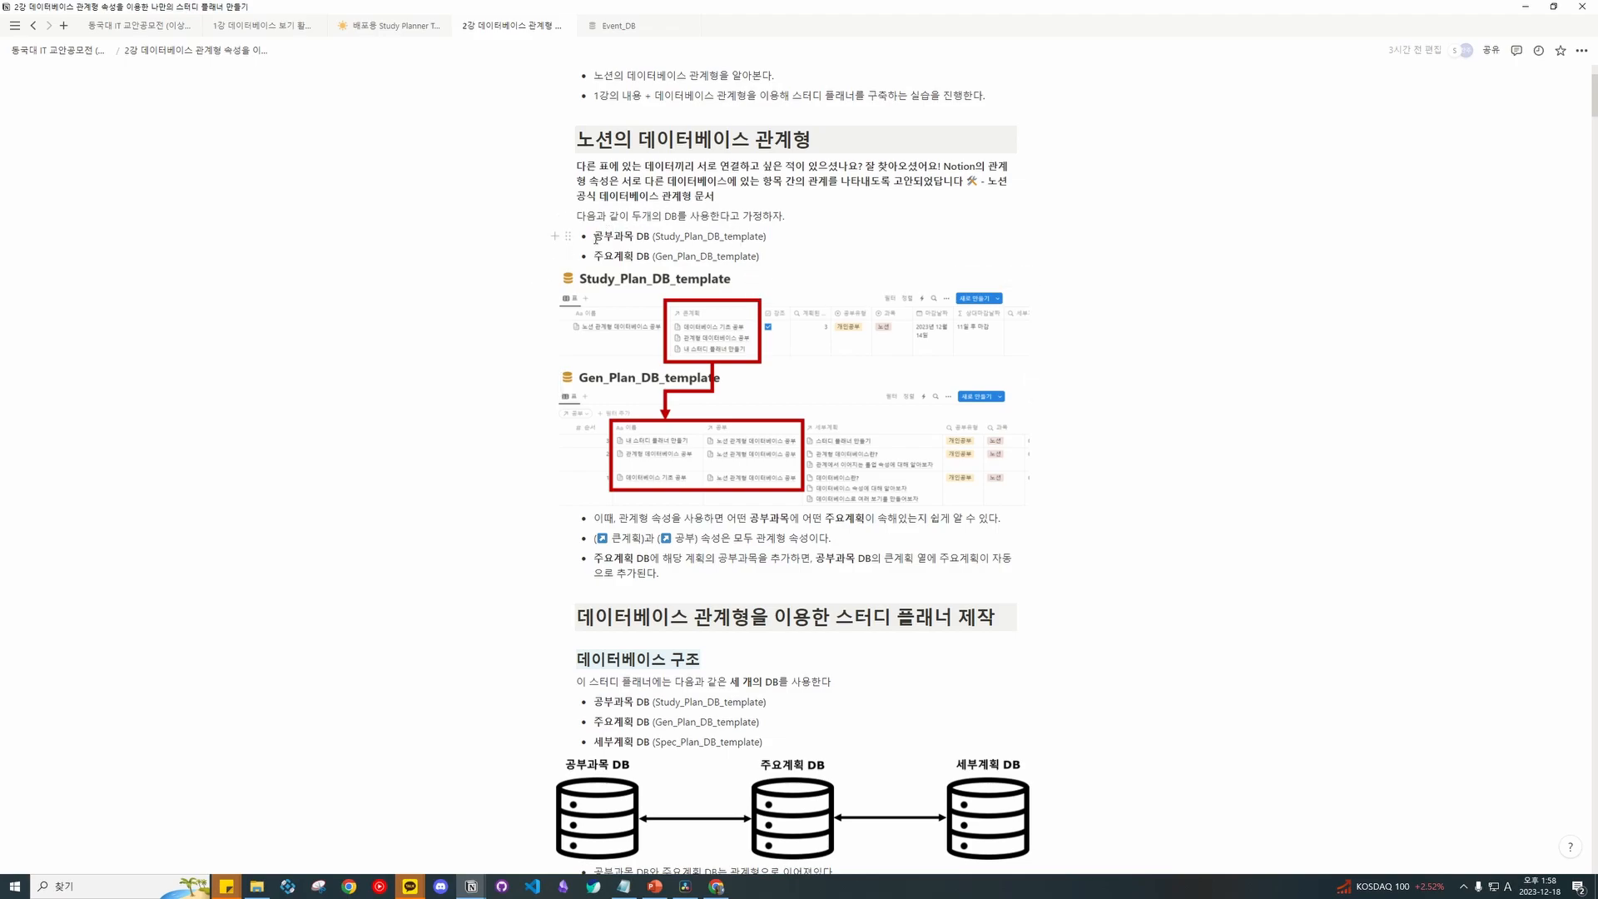
drag(497, 236, 484, 388)
drag(593, 255, 759, 256)
click(775, 256)
scroll(649, 367, down, 5)
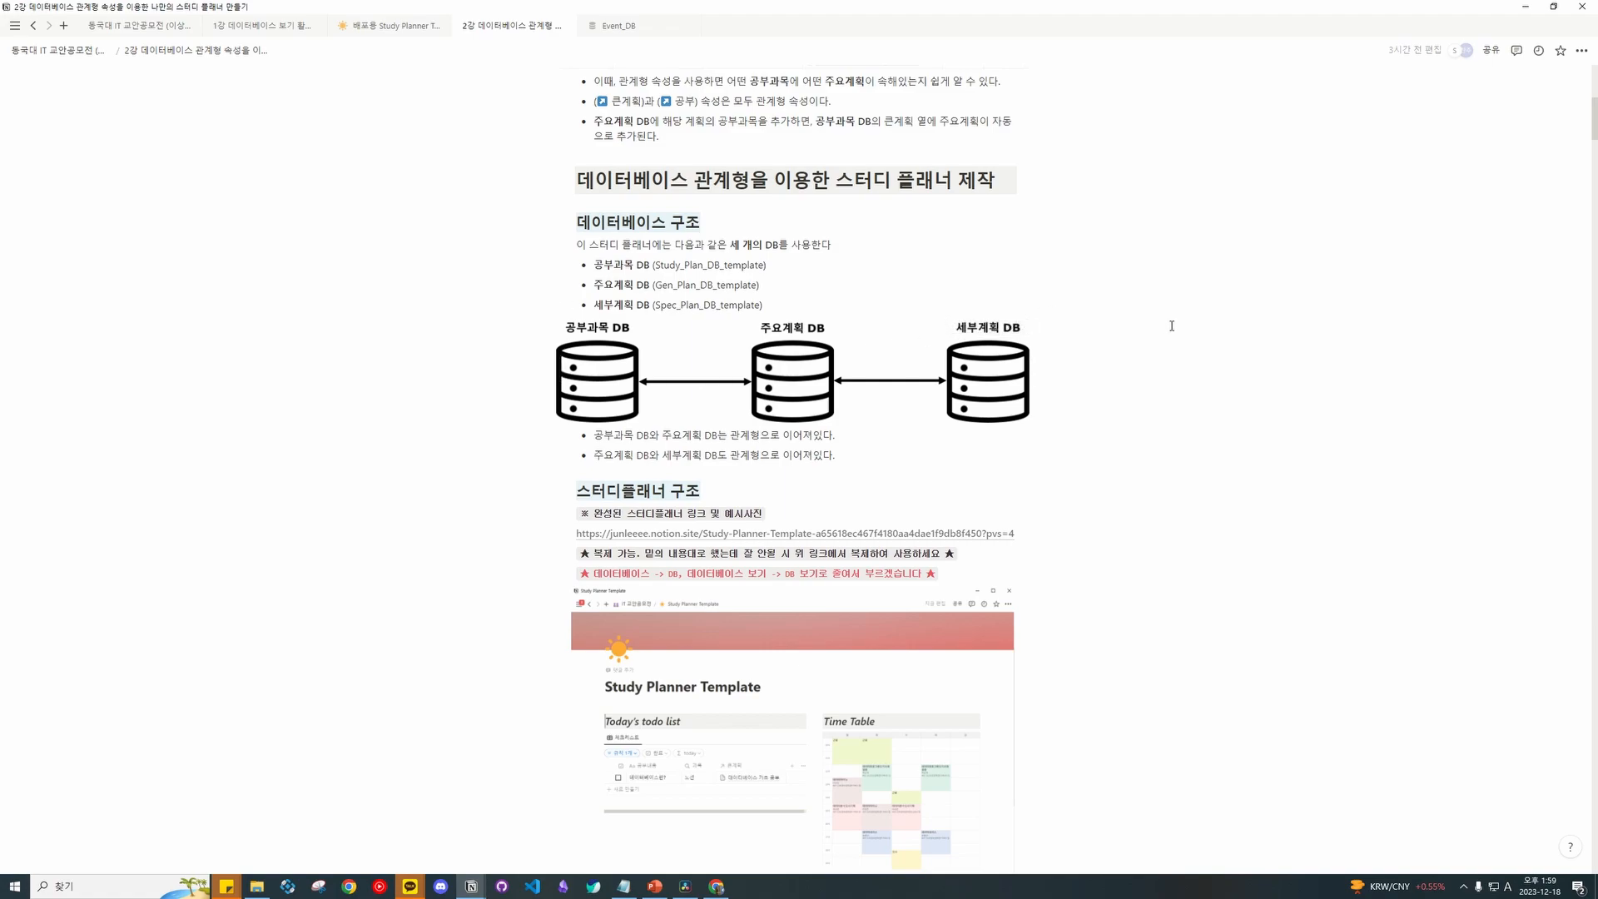
Switch to the 배포용 Study Planner Template page with Today's todo list and Time Table.
scroll(937, 360, down, 3)
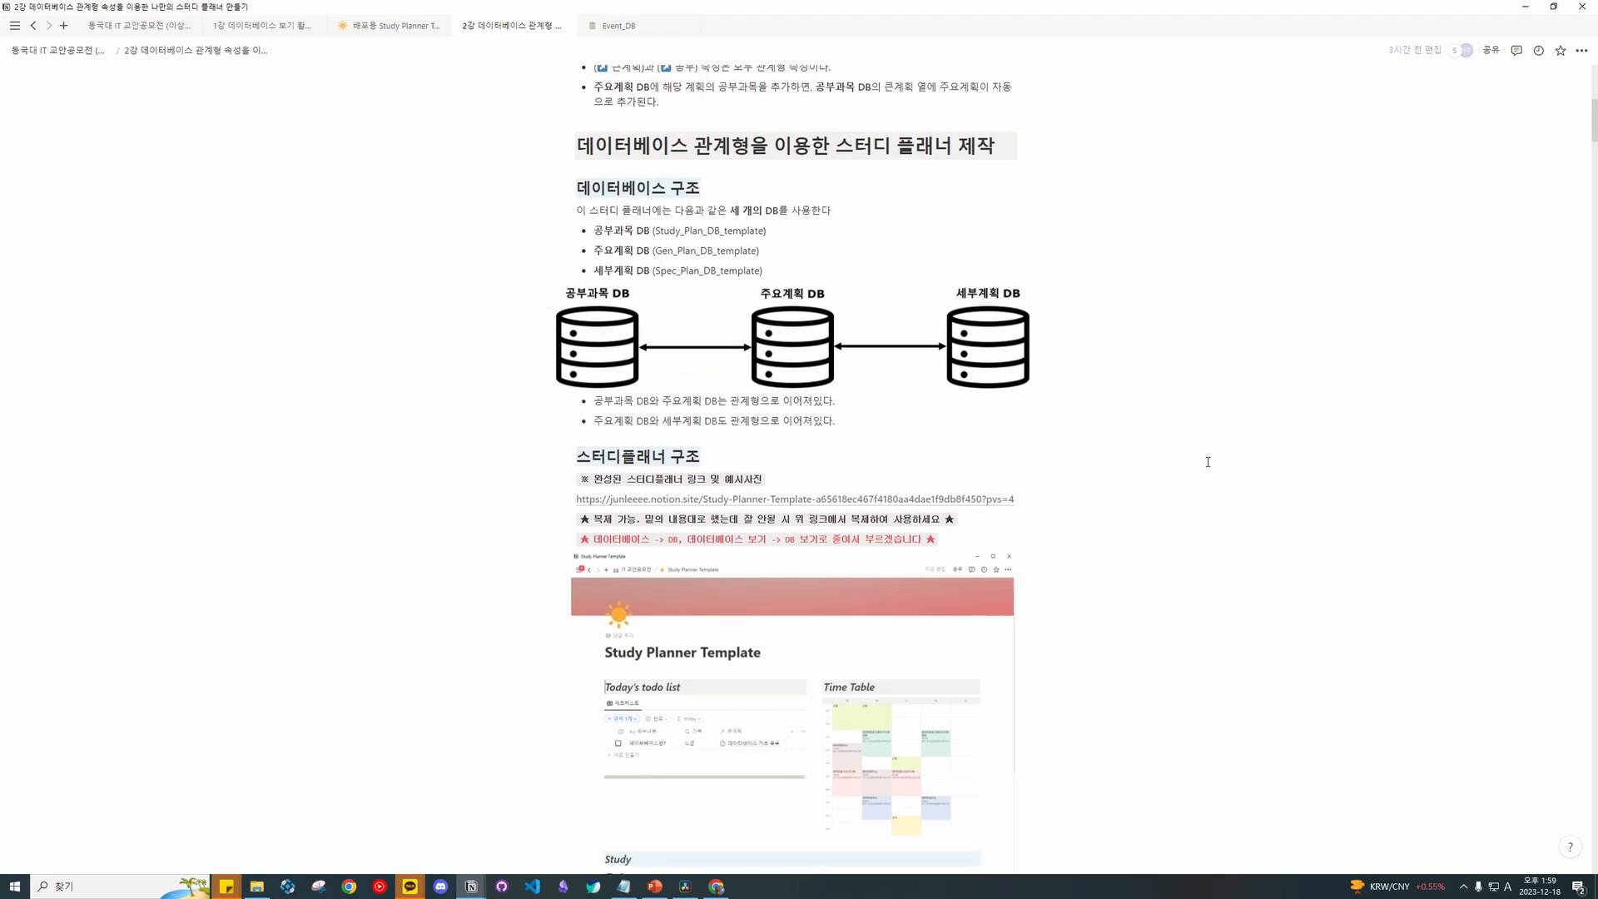
mouse_move(932, 345)
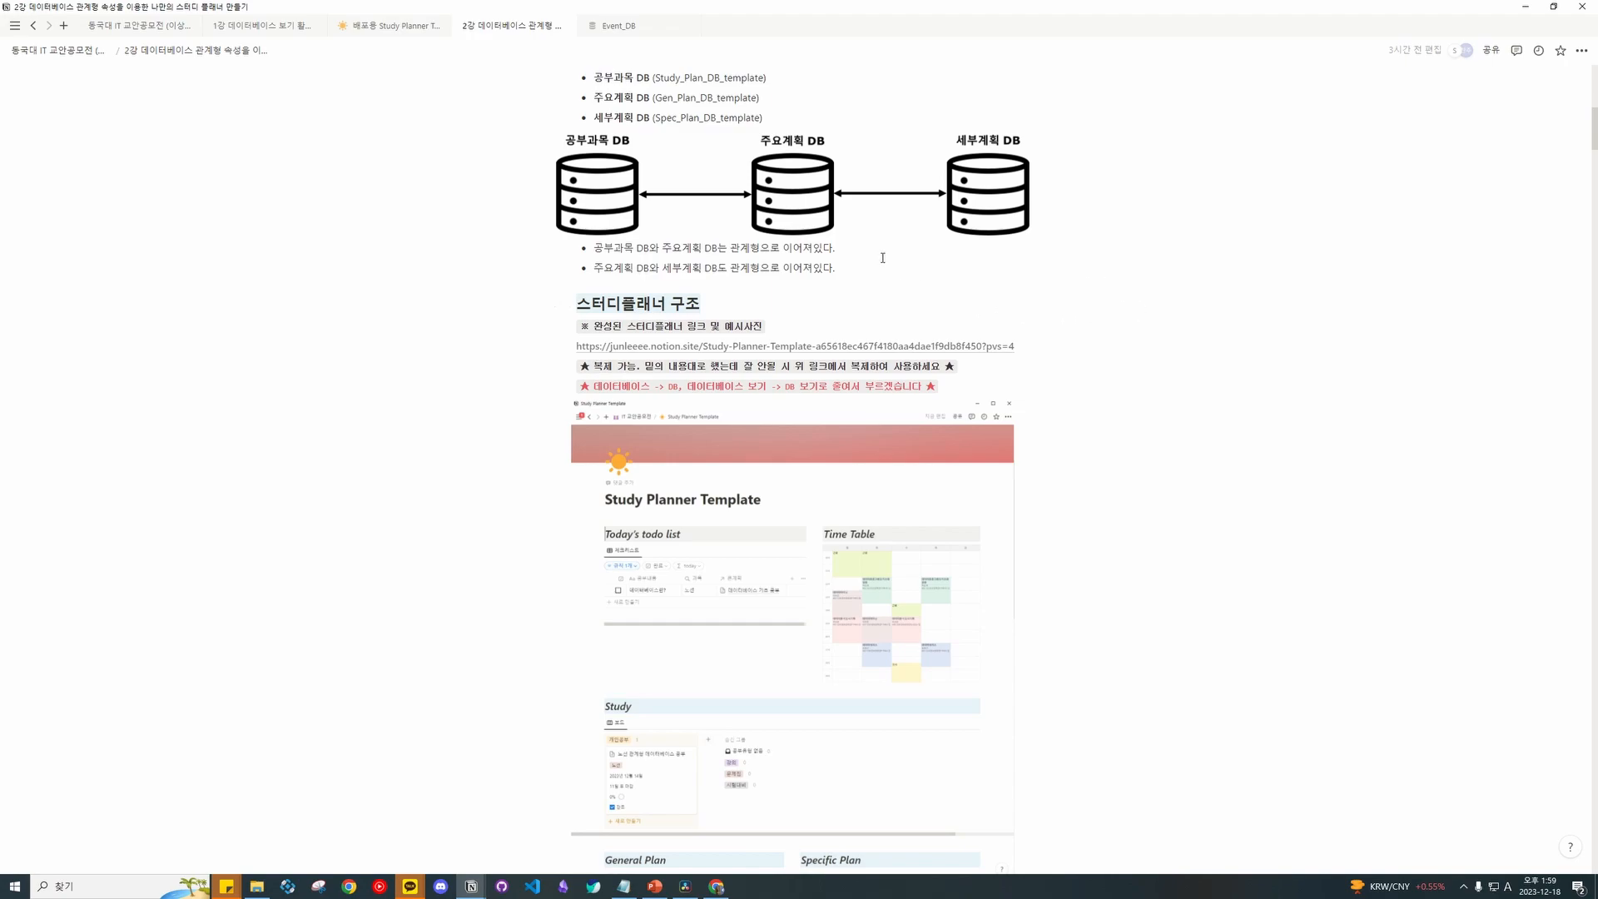
click(424, 23)
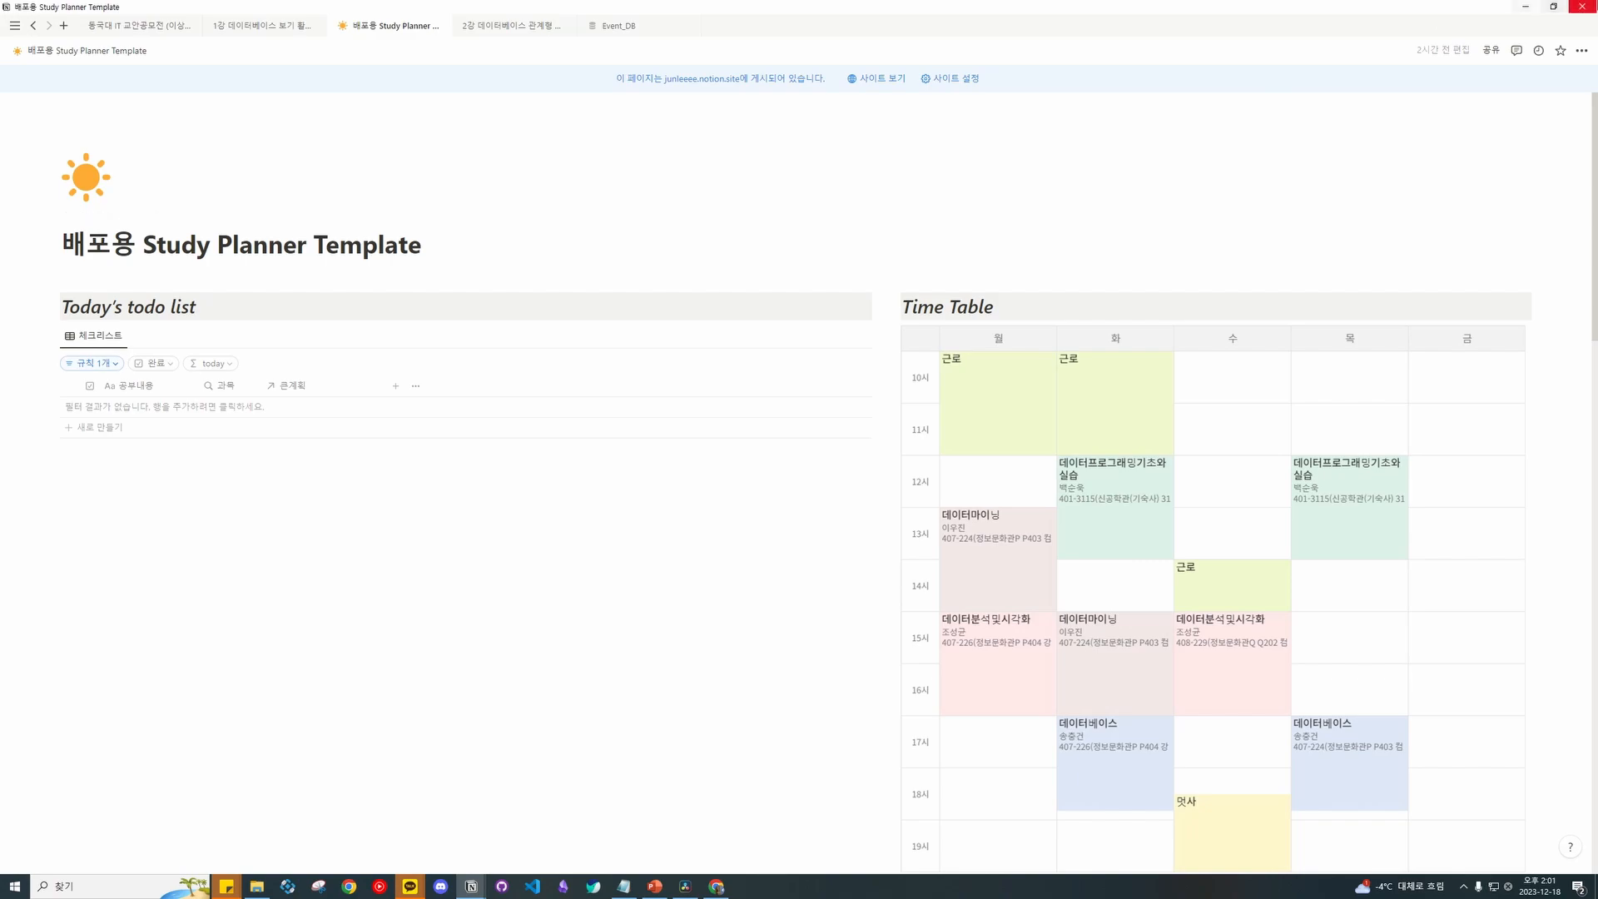
click(1580, 52)
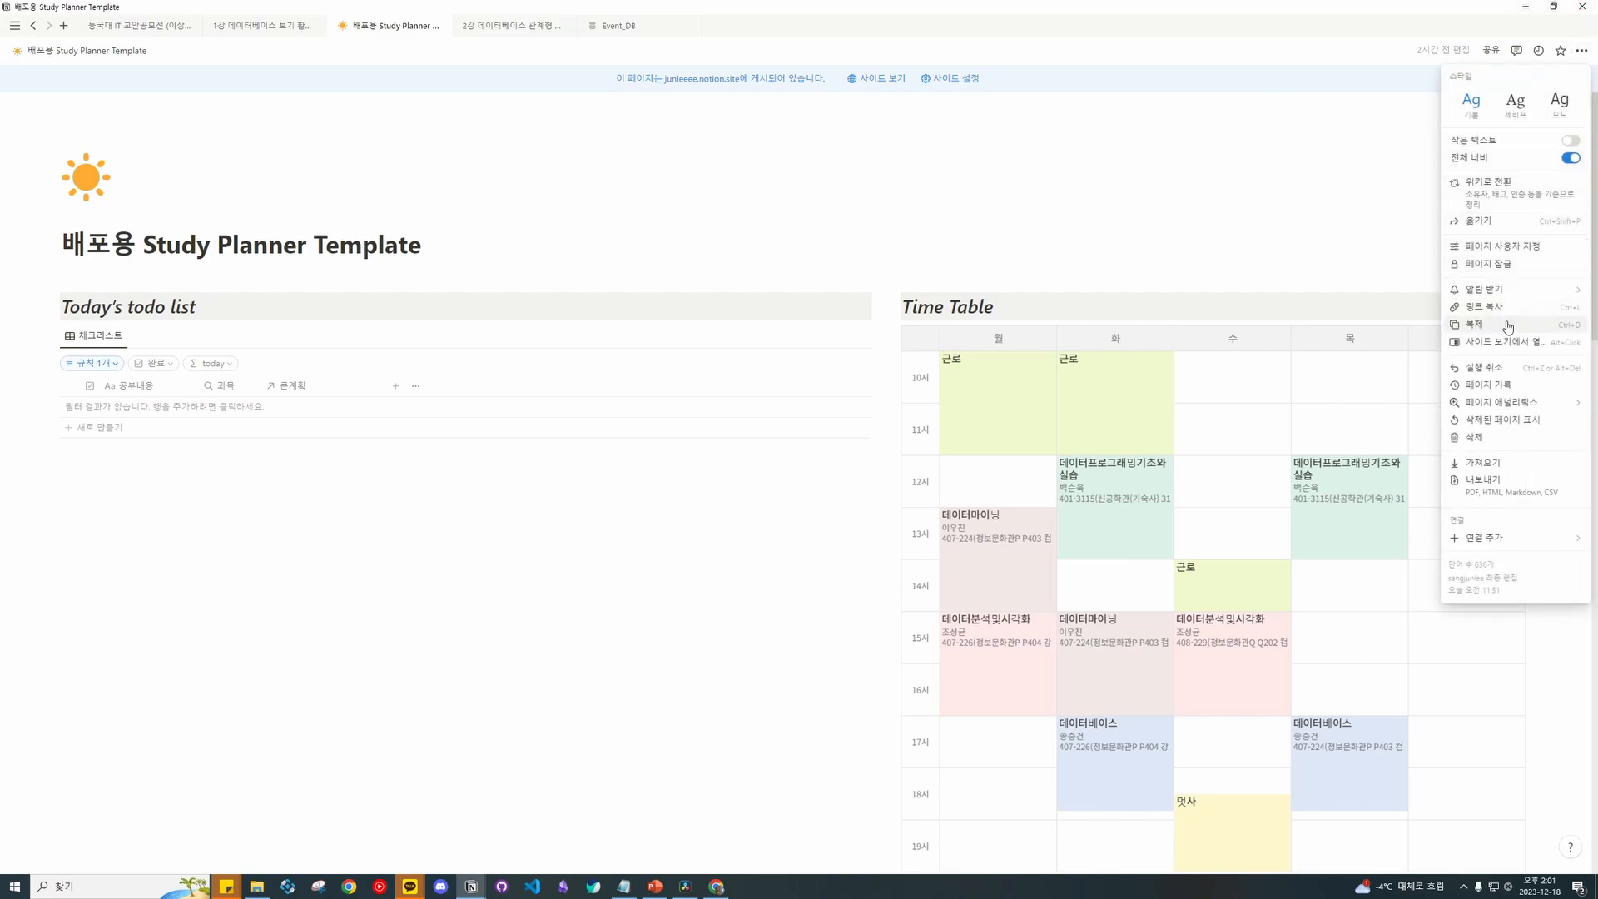
click(1206, 236)
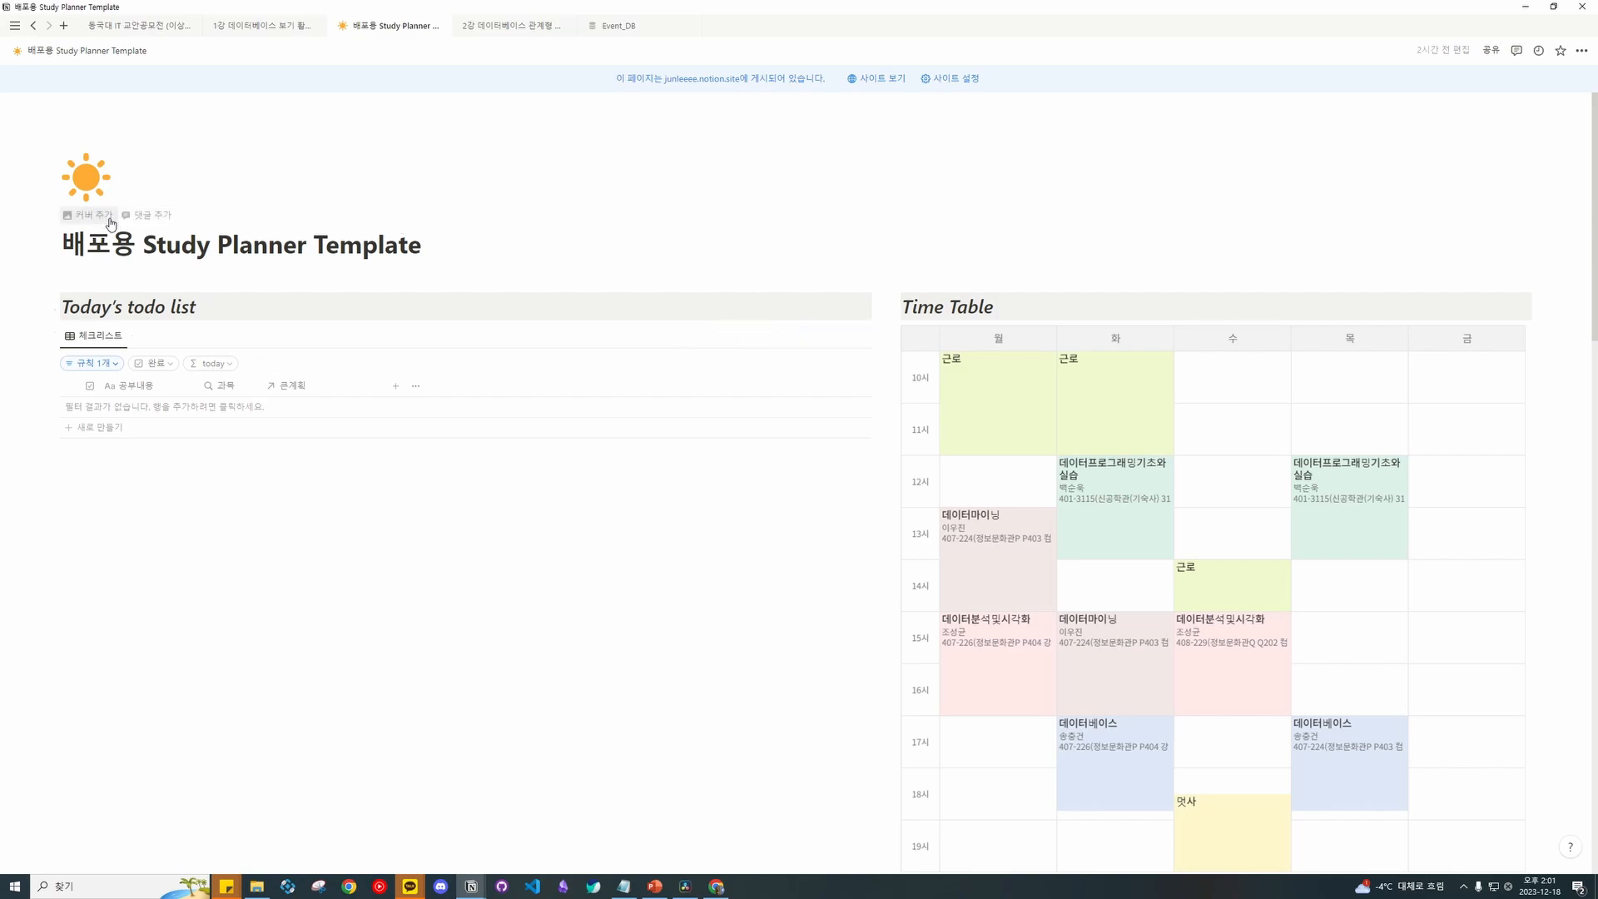
scroll(63, 220, down, 2)
scroll(58, 221, up, 1)
scroll(57, 220, up, 1)
scroll(64, 257, down, 2)
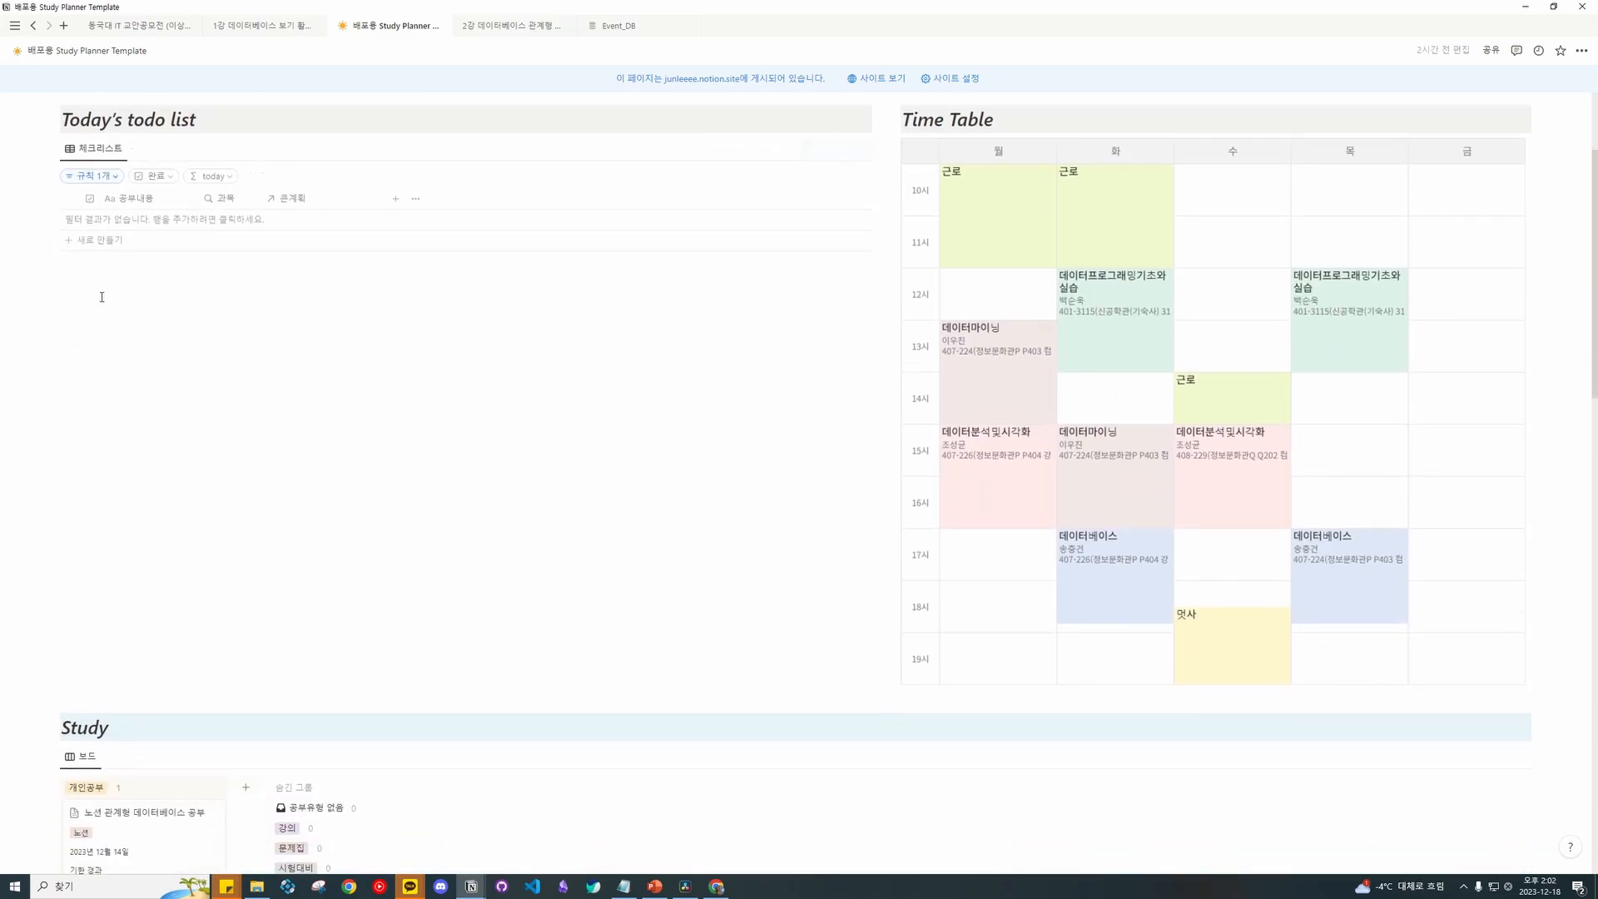
scroll(86, 289, down, 5)
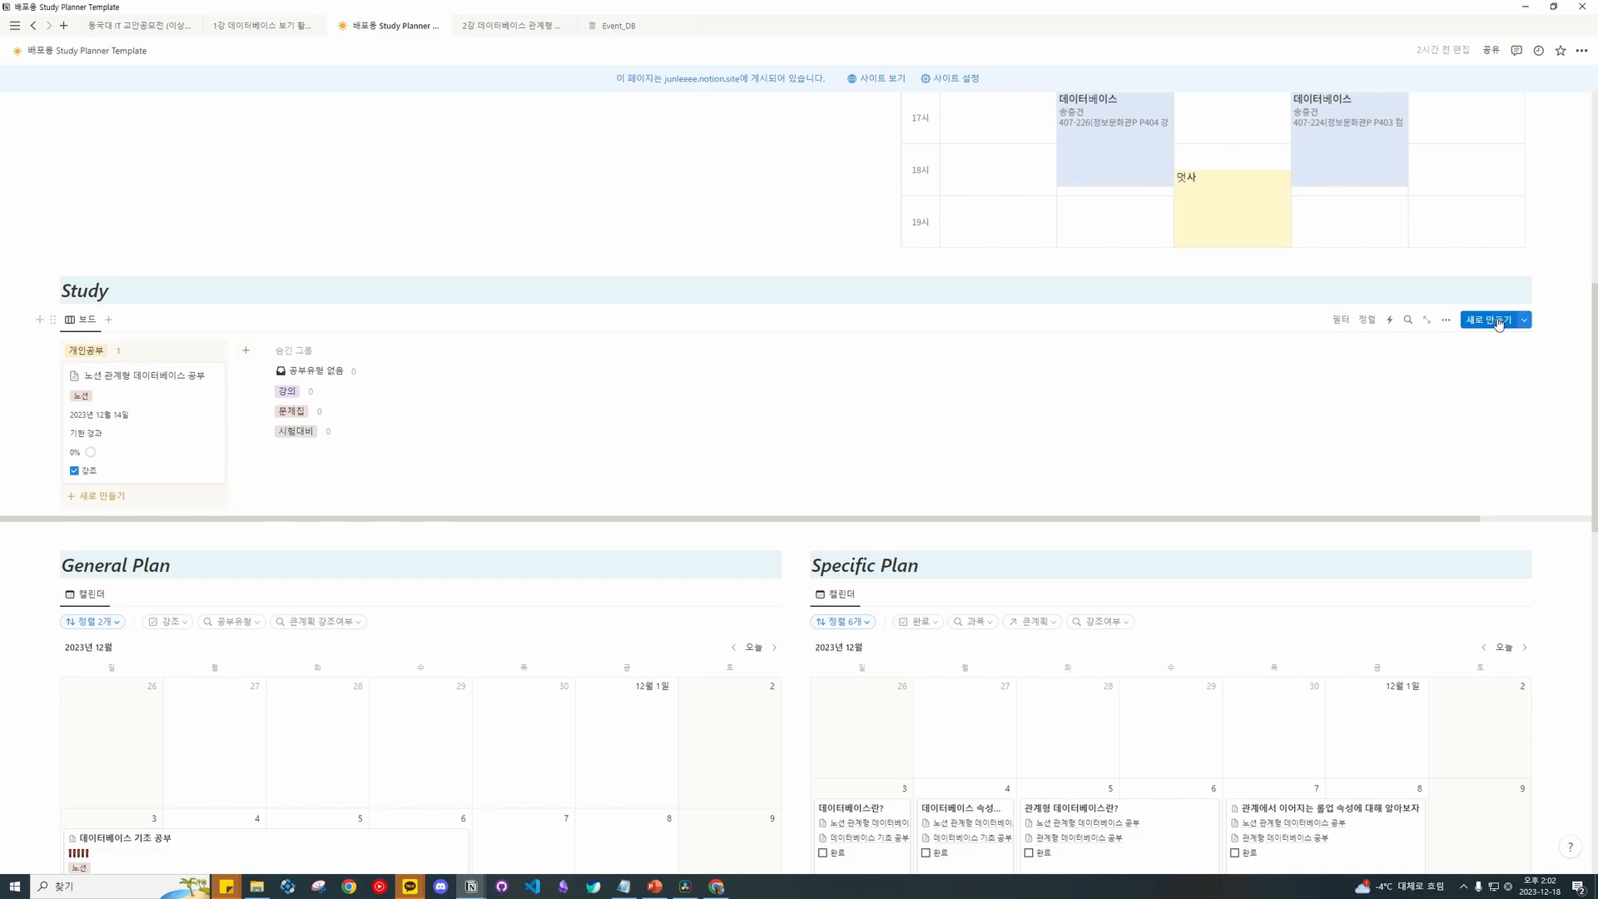
Add a blank entry to the Study board, then close its side view.
scroll(1102, 317, up, 5)
scroll(221, 167, down, 5)
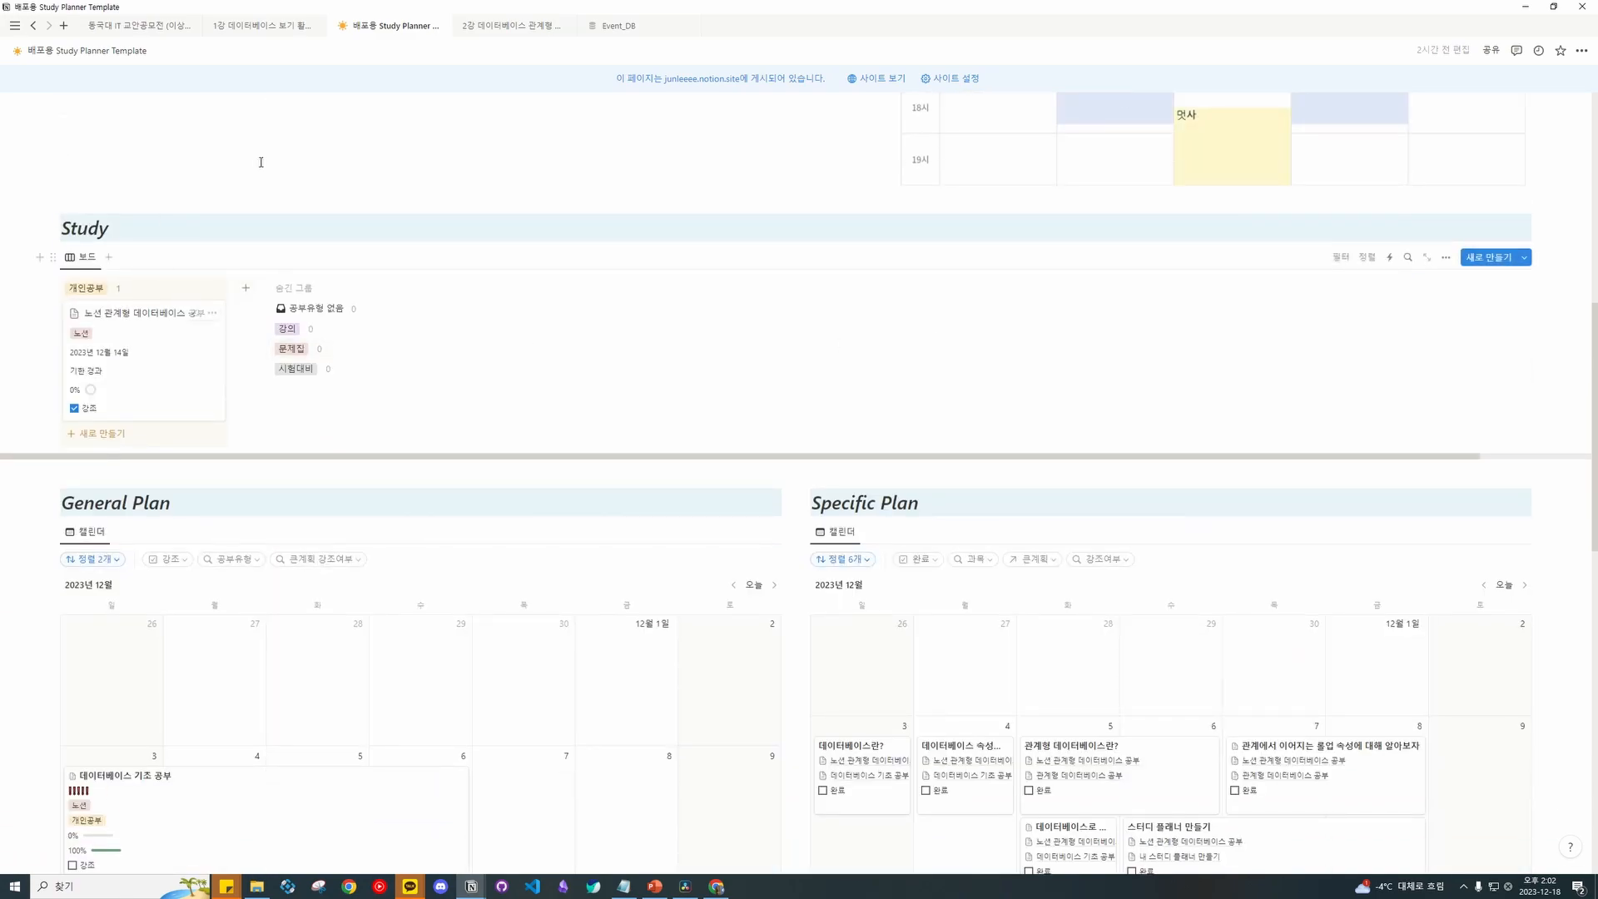
click(1485, 257)
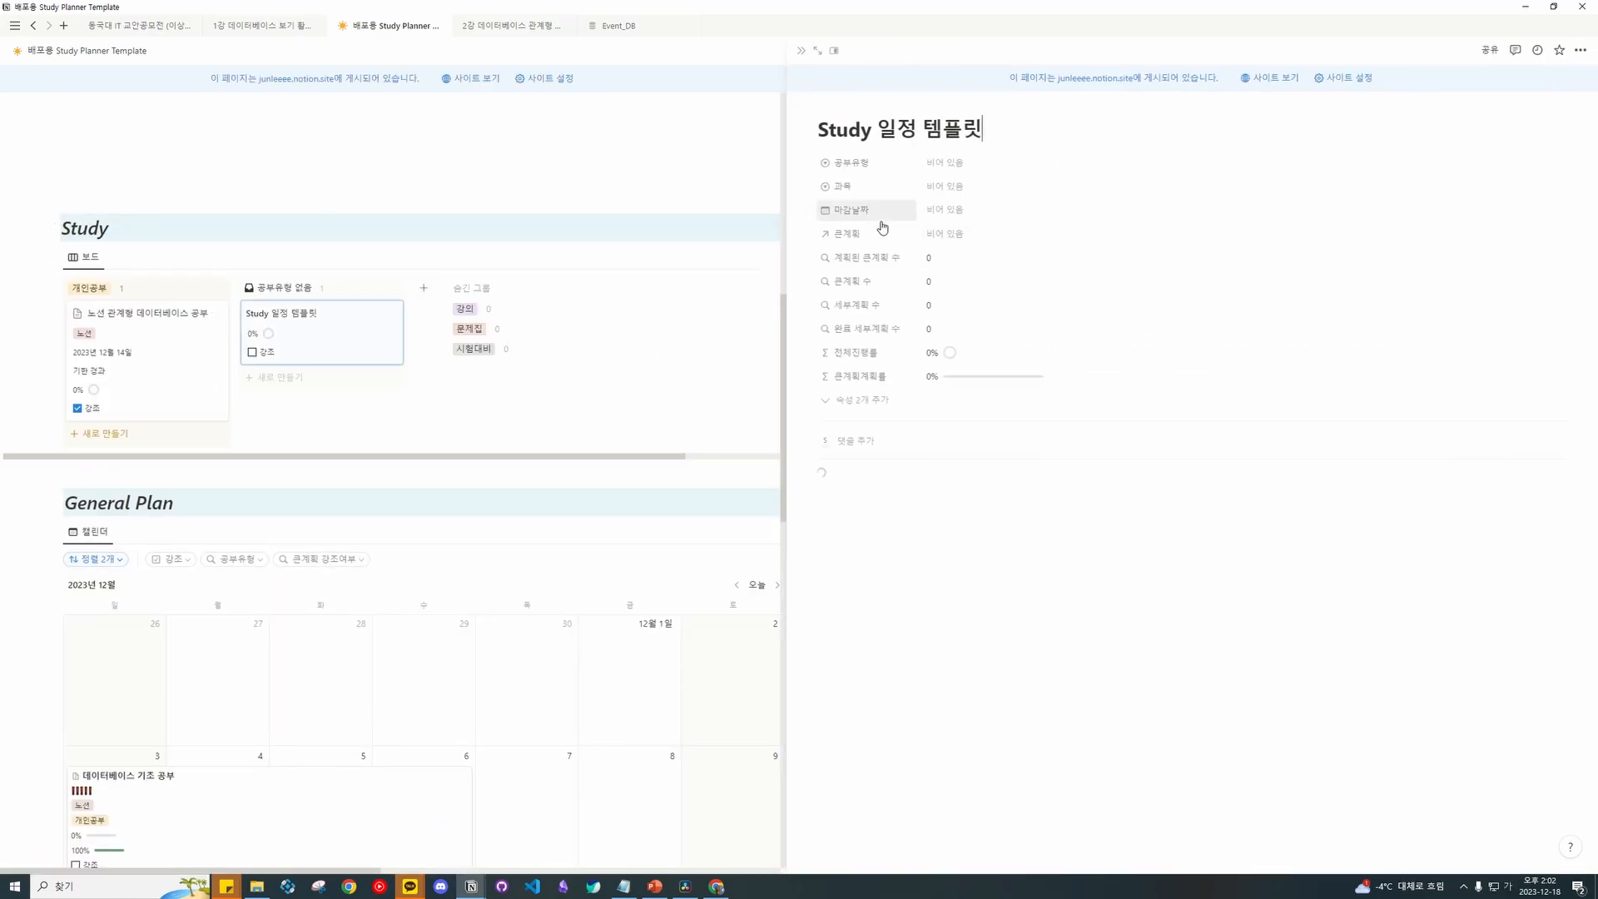
drag(997, 135, 826, 134)
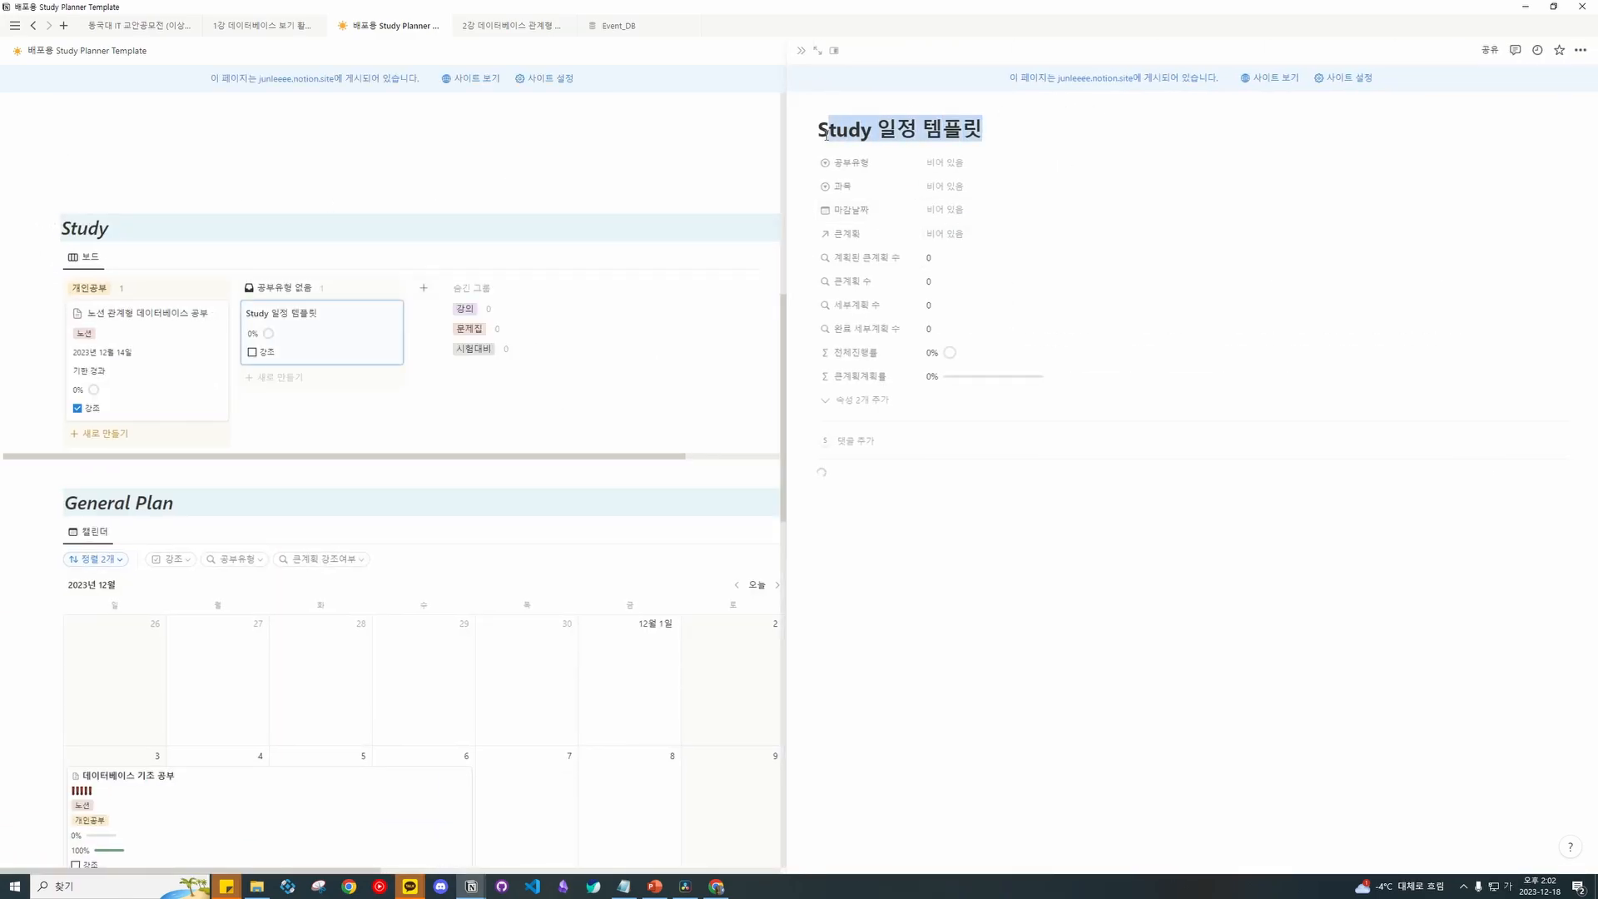
click(801, 51)
Create a Study entry from the 'Study 일정 템플릿' template and open it.
click(1525, 258)
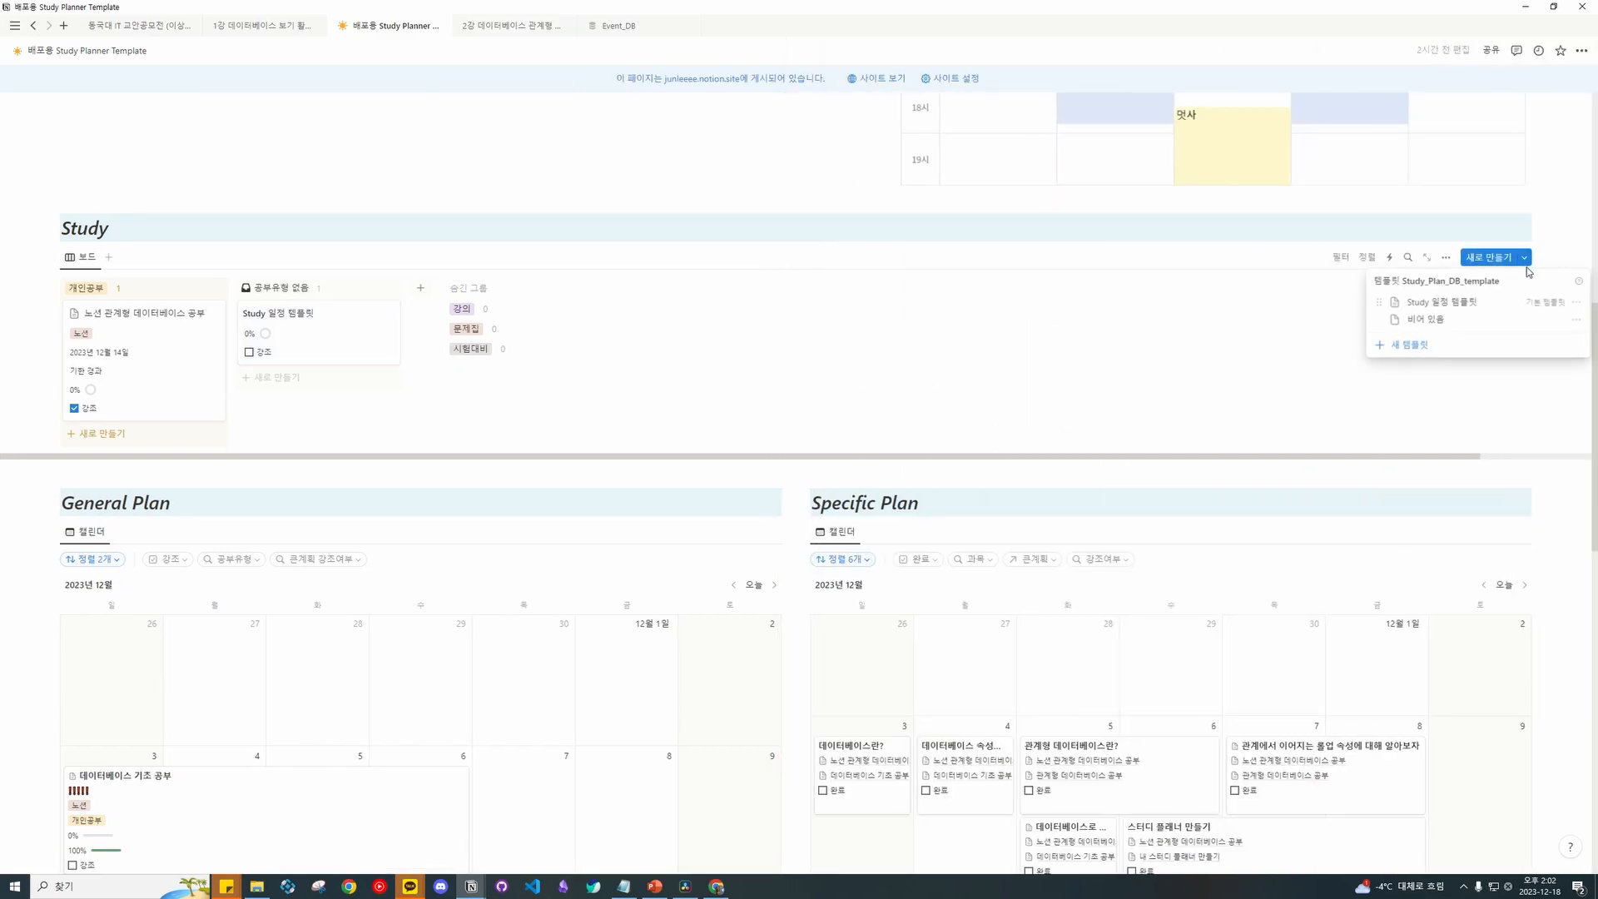
click(1576, 304)
click(1571, 209)
click(1460, 300)
click(803, 50)
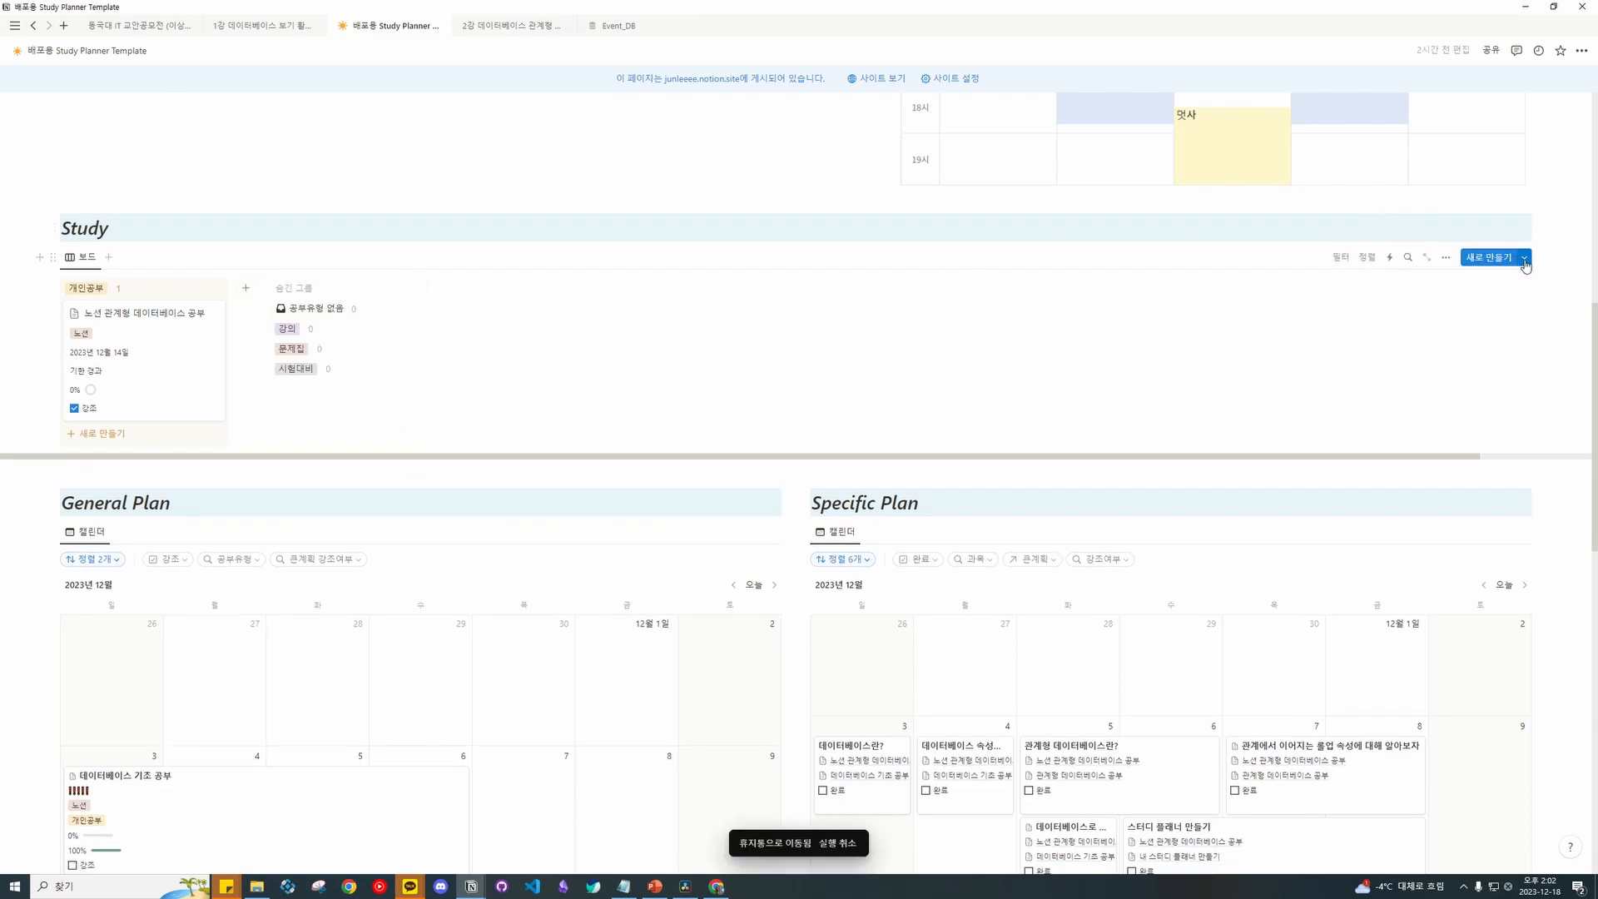
click(1490, 257)
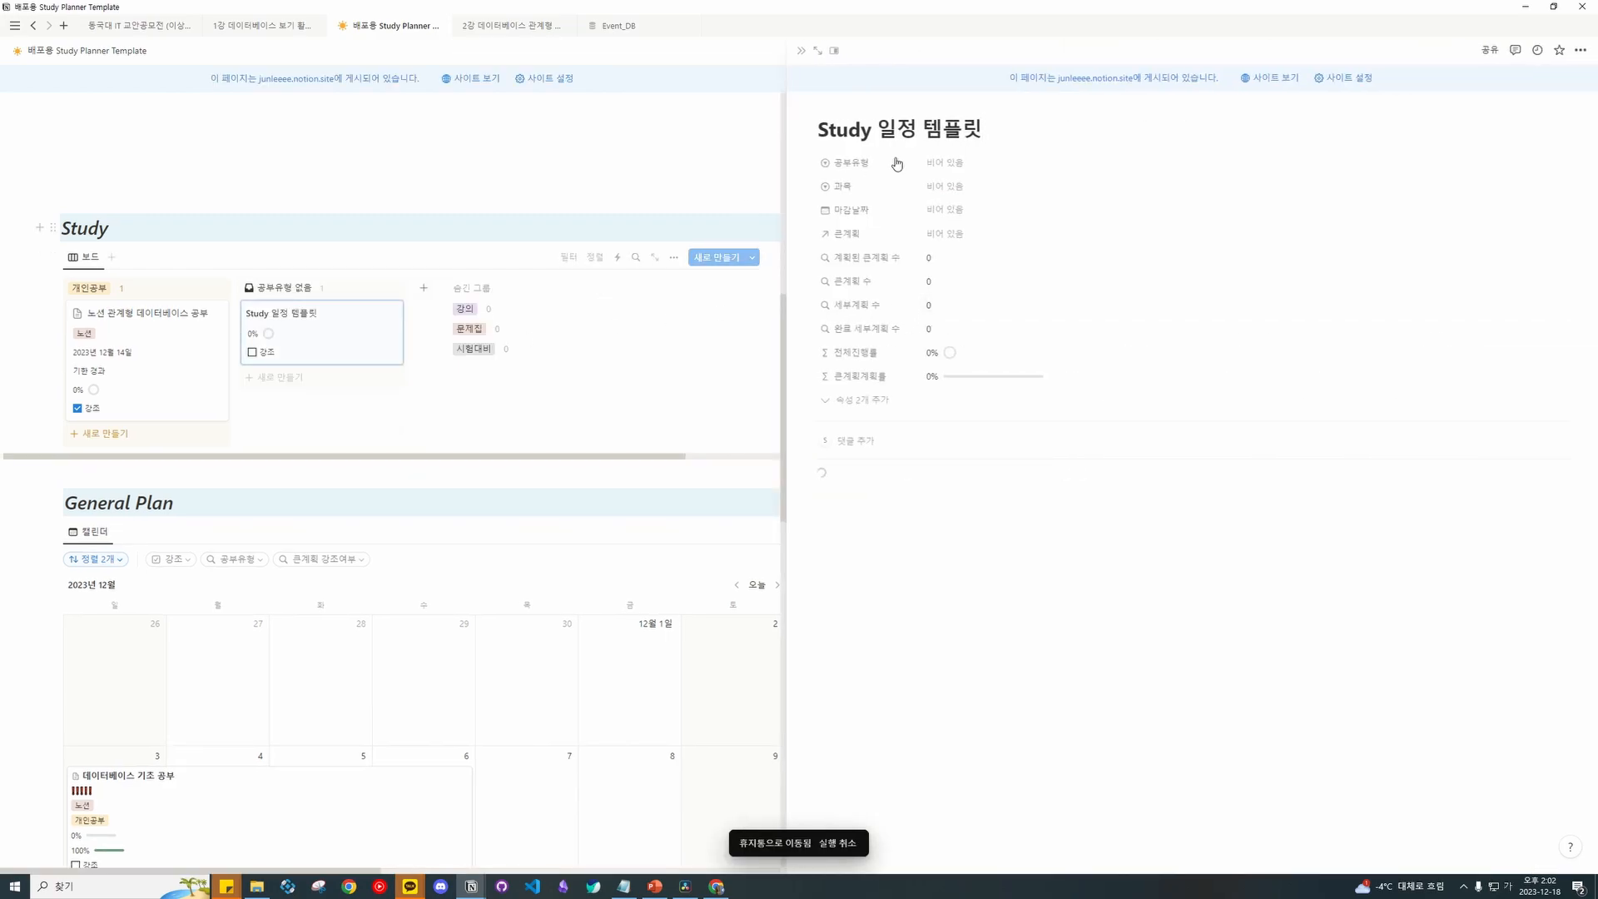
Rename the entry to 토익 and set its 공부유형 to 개인공부.
scroll(706, 143, up, 1)
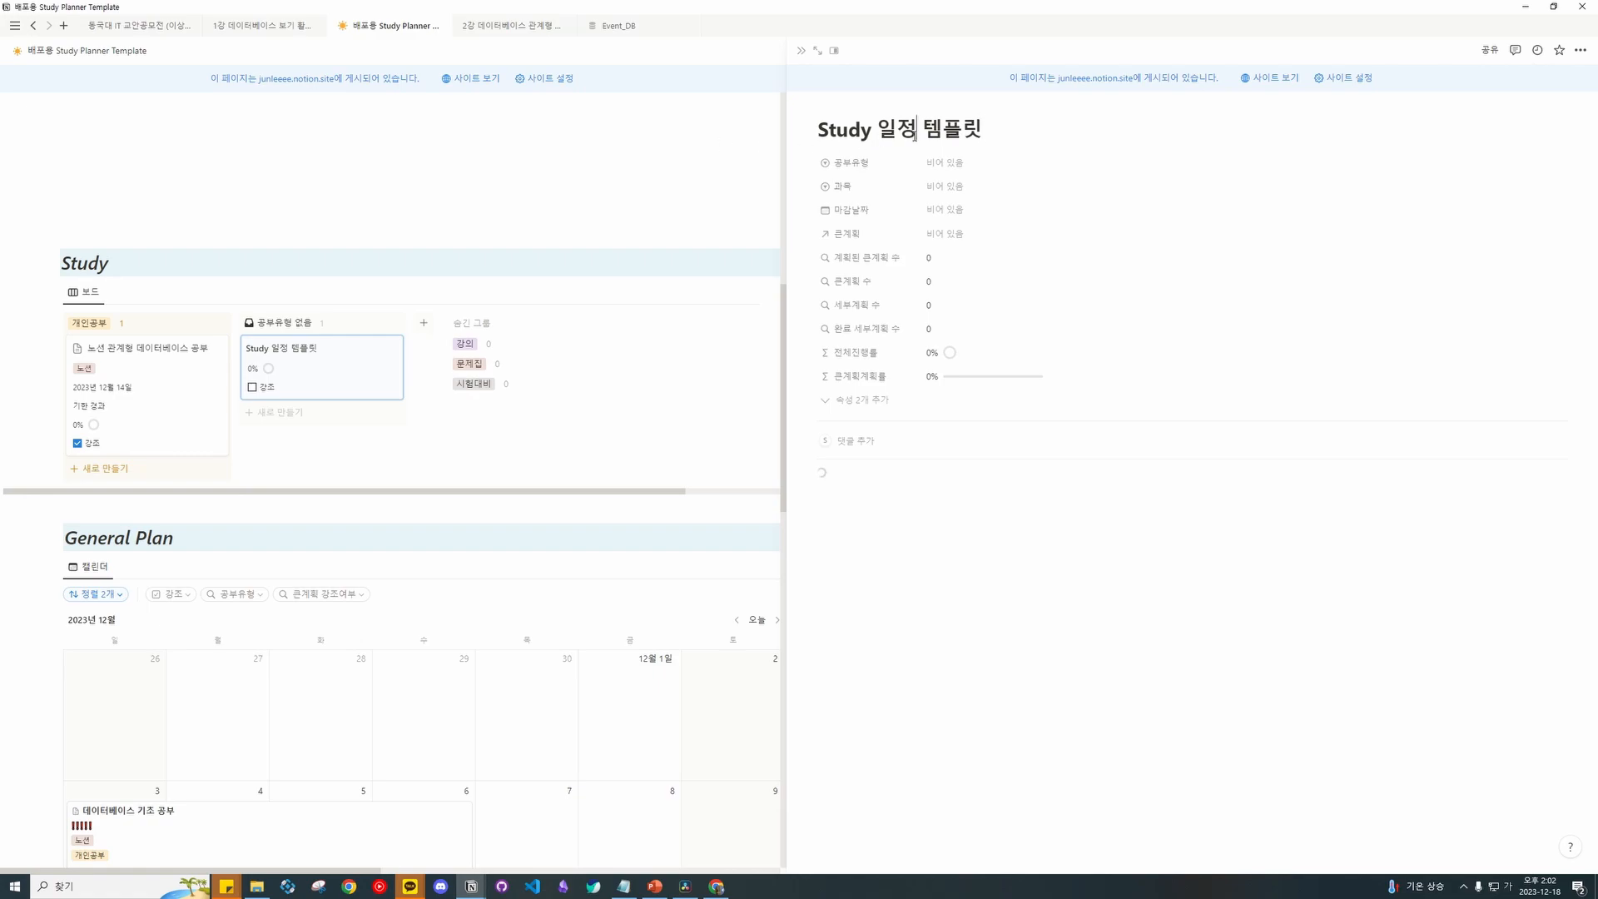
key(shift+End)
key(BackSpace)
key(BackSpace)
key(BackSpace)
key(BackSpace)
key(BackSpace)
text(토익)
click(970, 163)
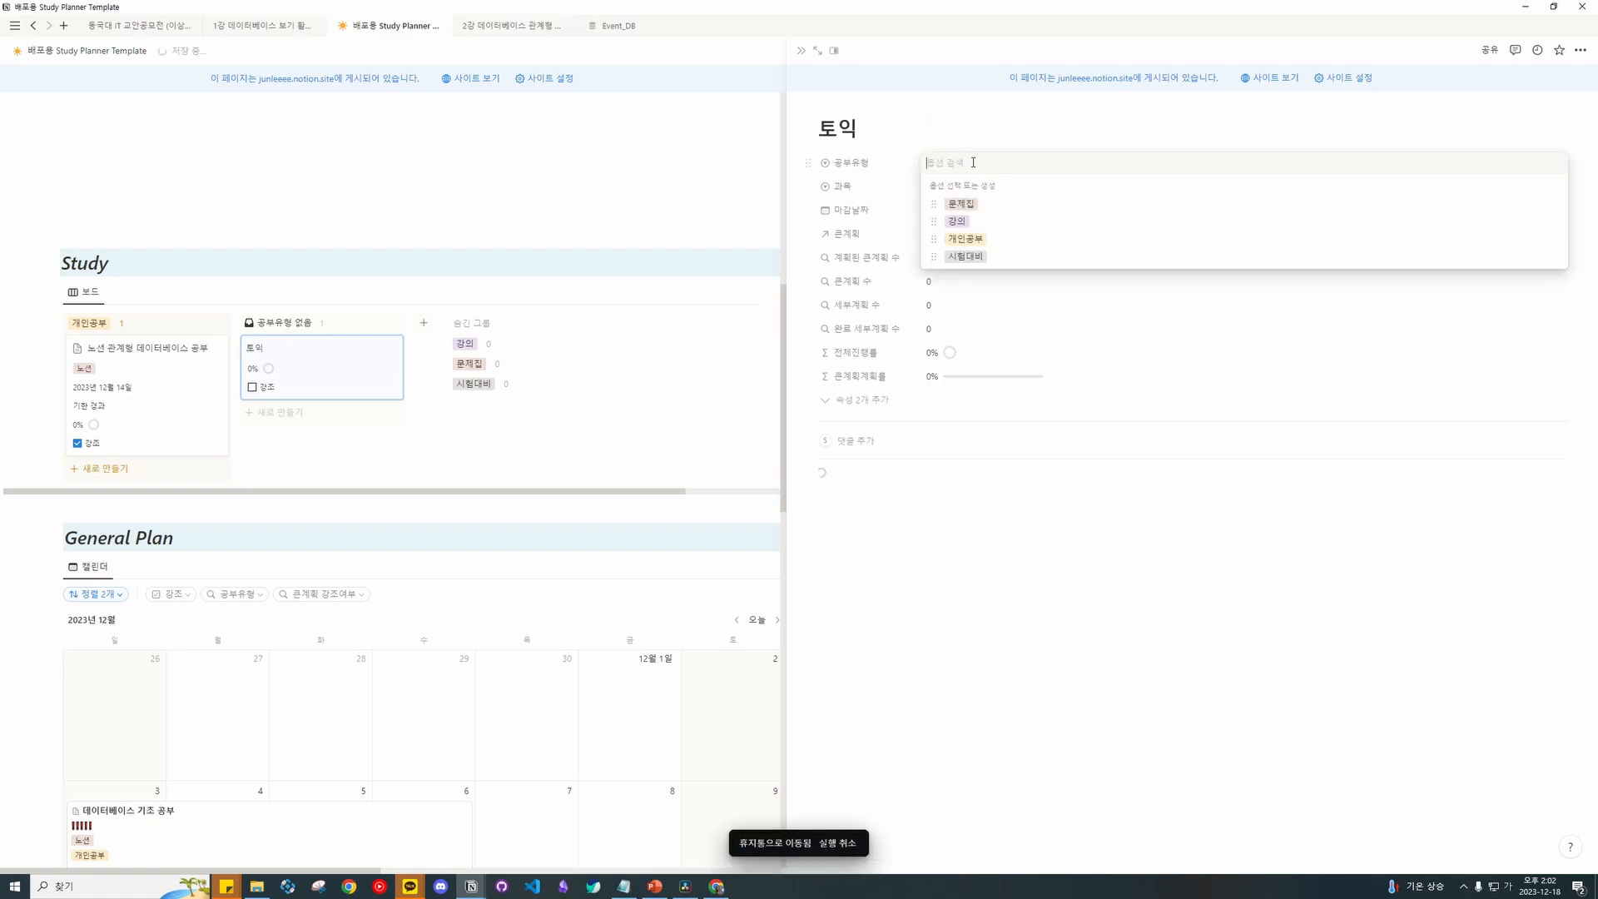
click(965, 239)
Add the new 과목 tag 토익 and set the 마감날짜 to December 30, 2023.
click(964, 188)
text(토익)
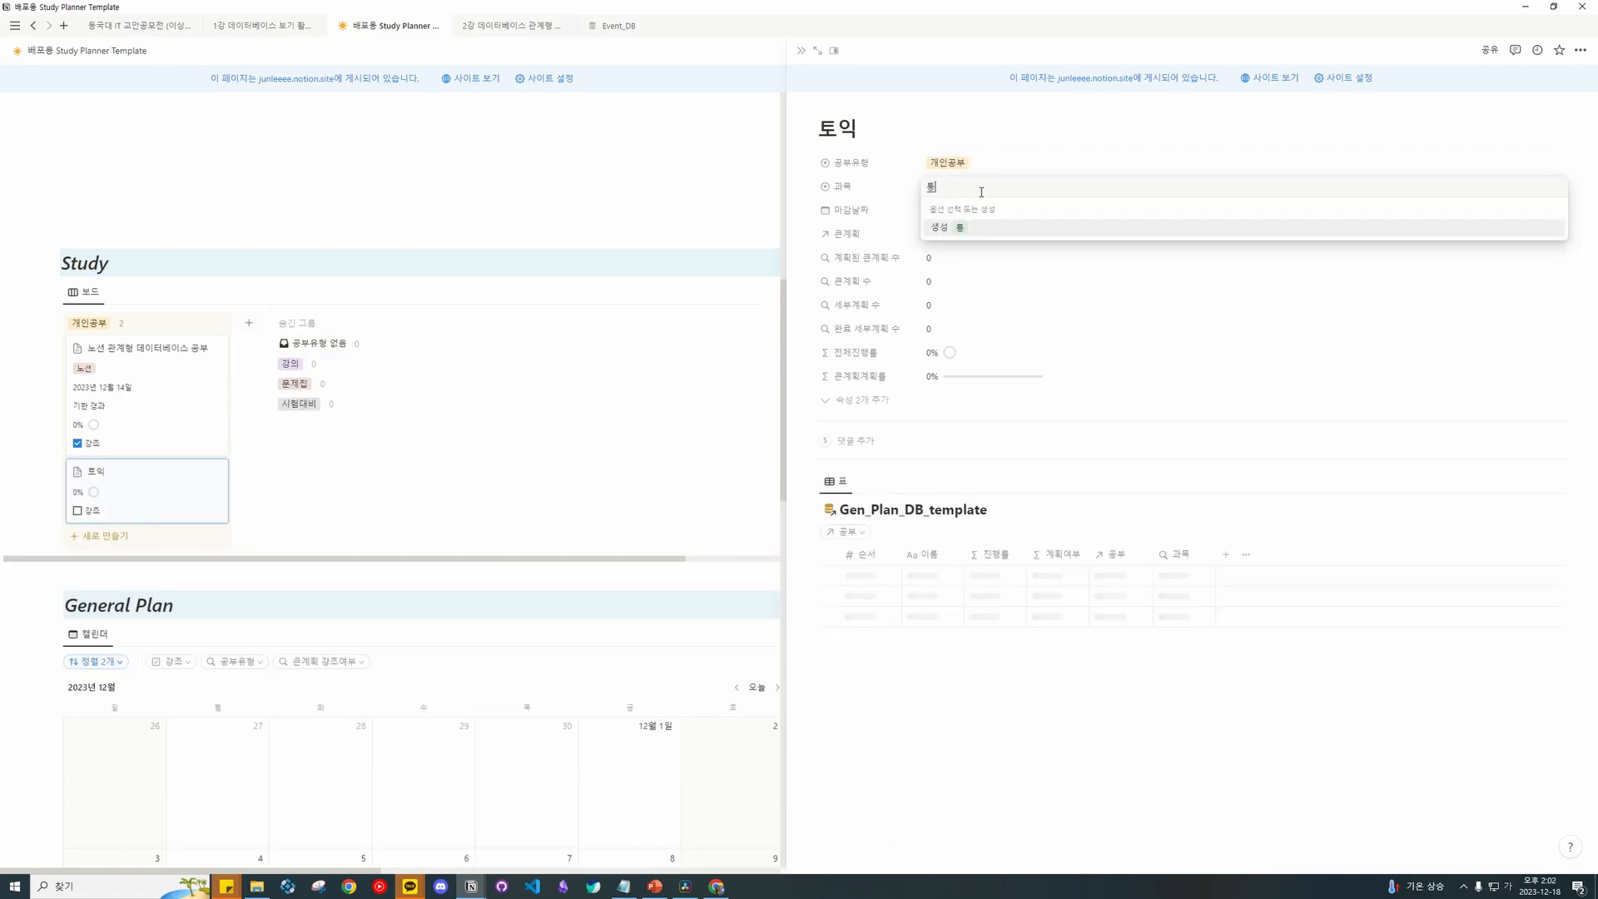
key(Return)
click(982, 210)
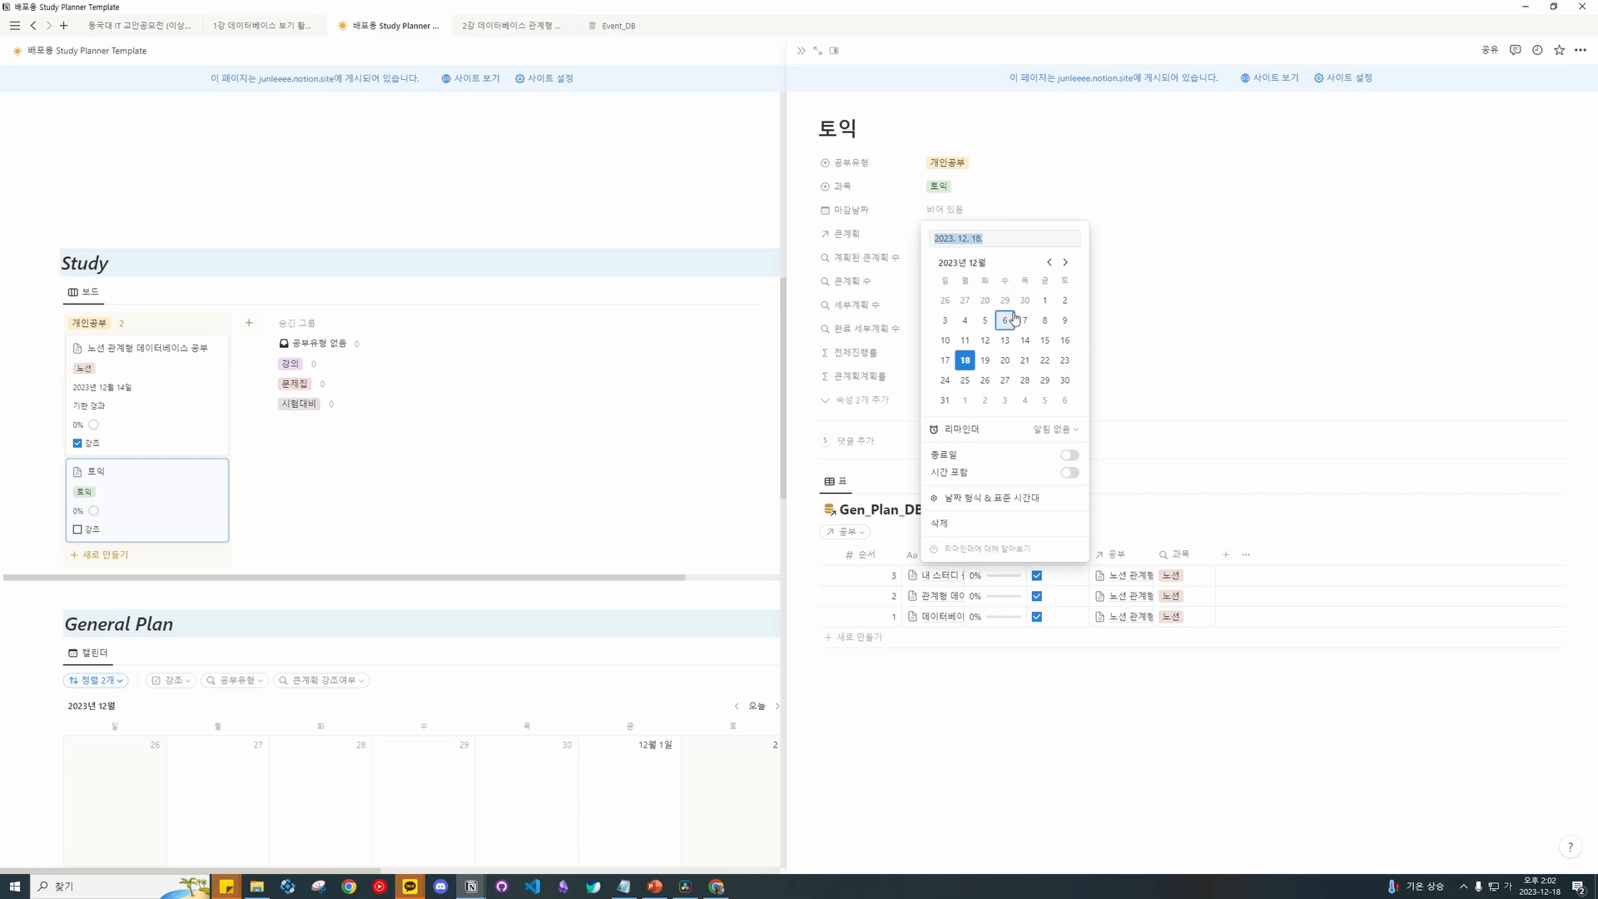
click(1064, 379)
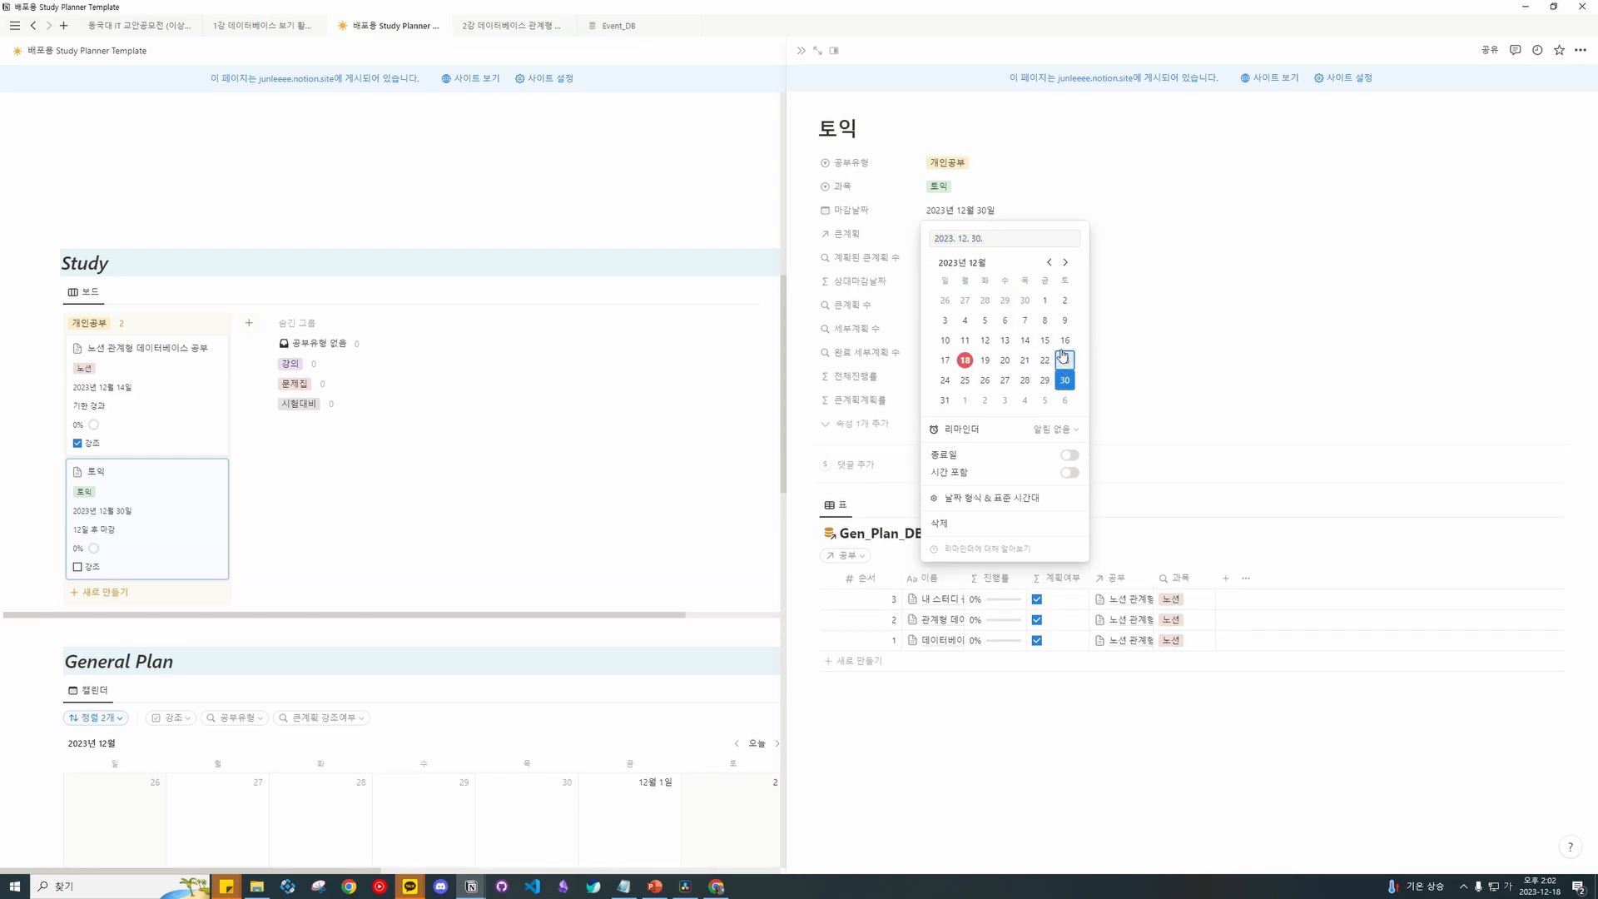
click(1164, 253)
click(1090, 233)
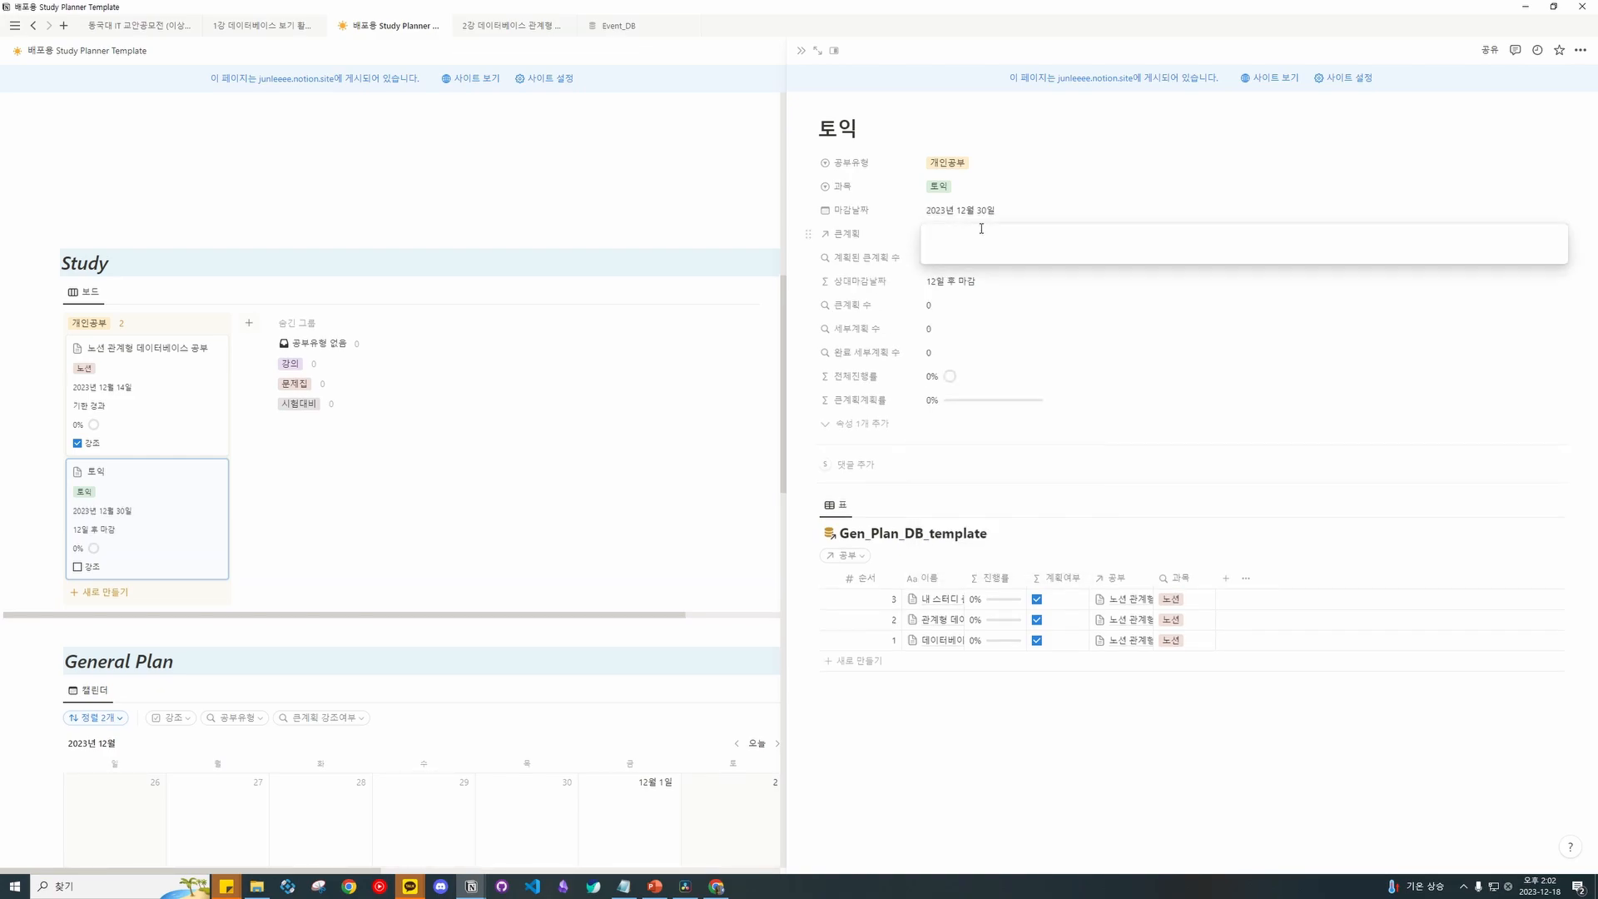
click(1105, 195)
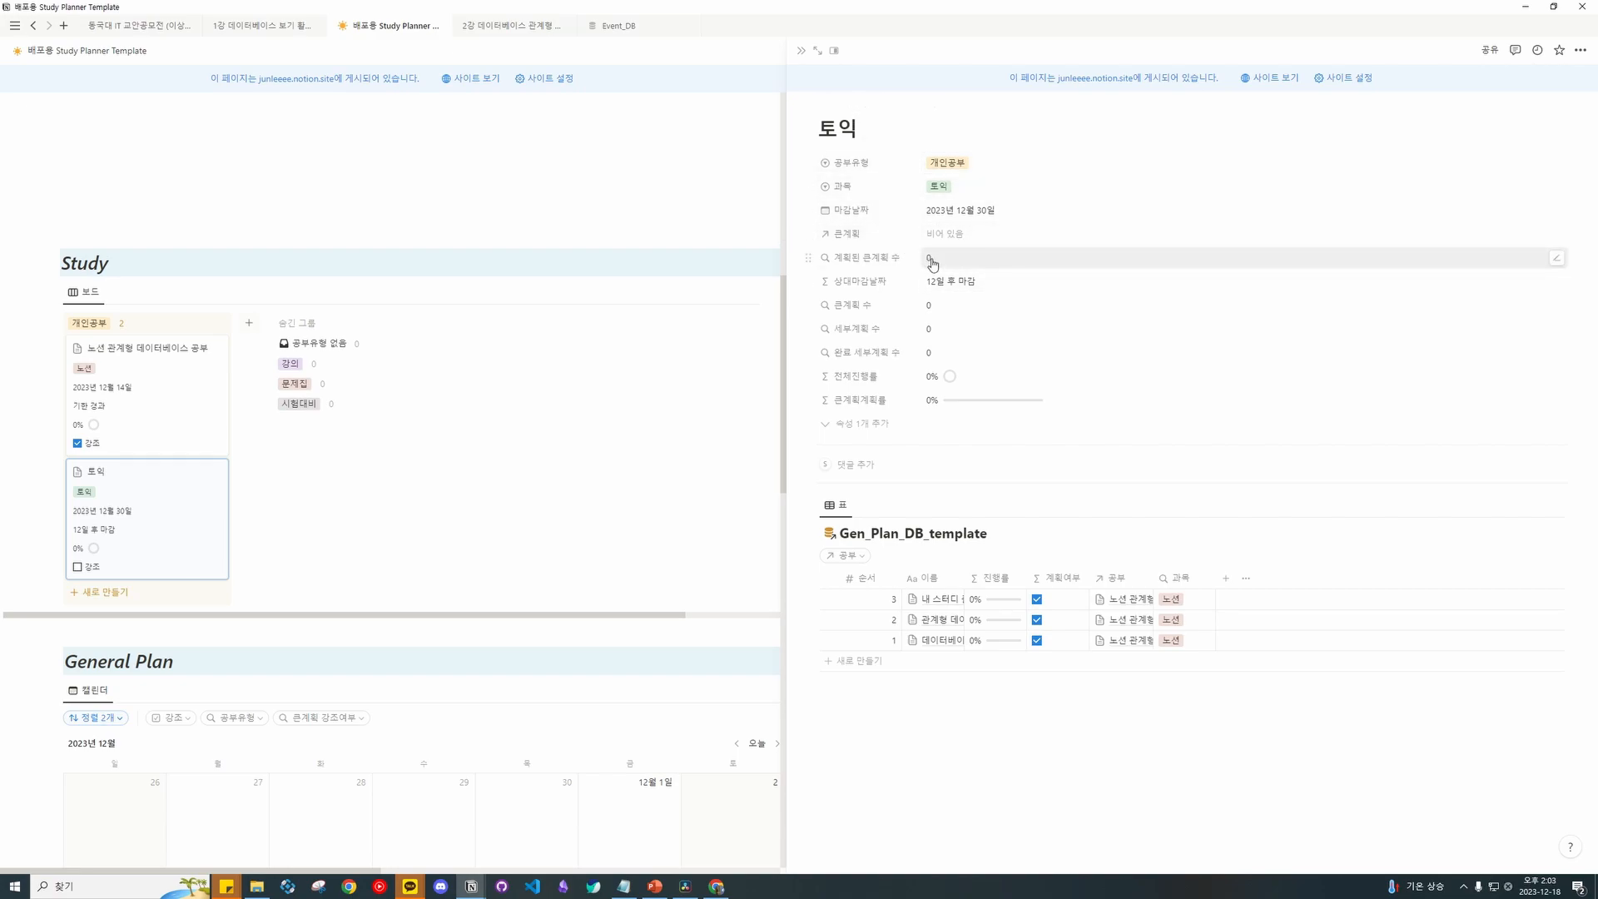
Filter the Gen_Plan table's 공부 property to 토익.
click(863, 555)
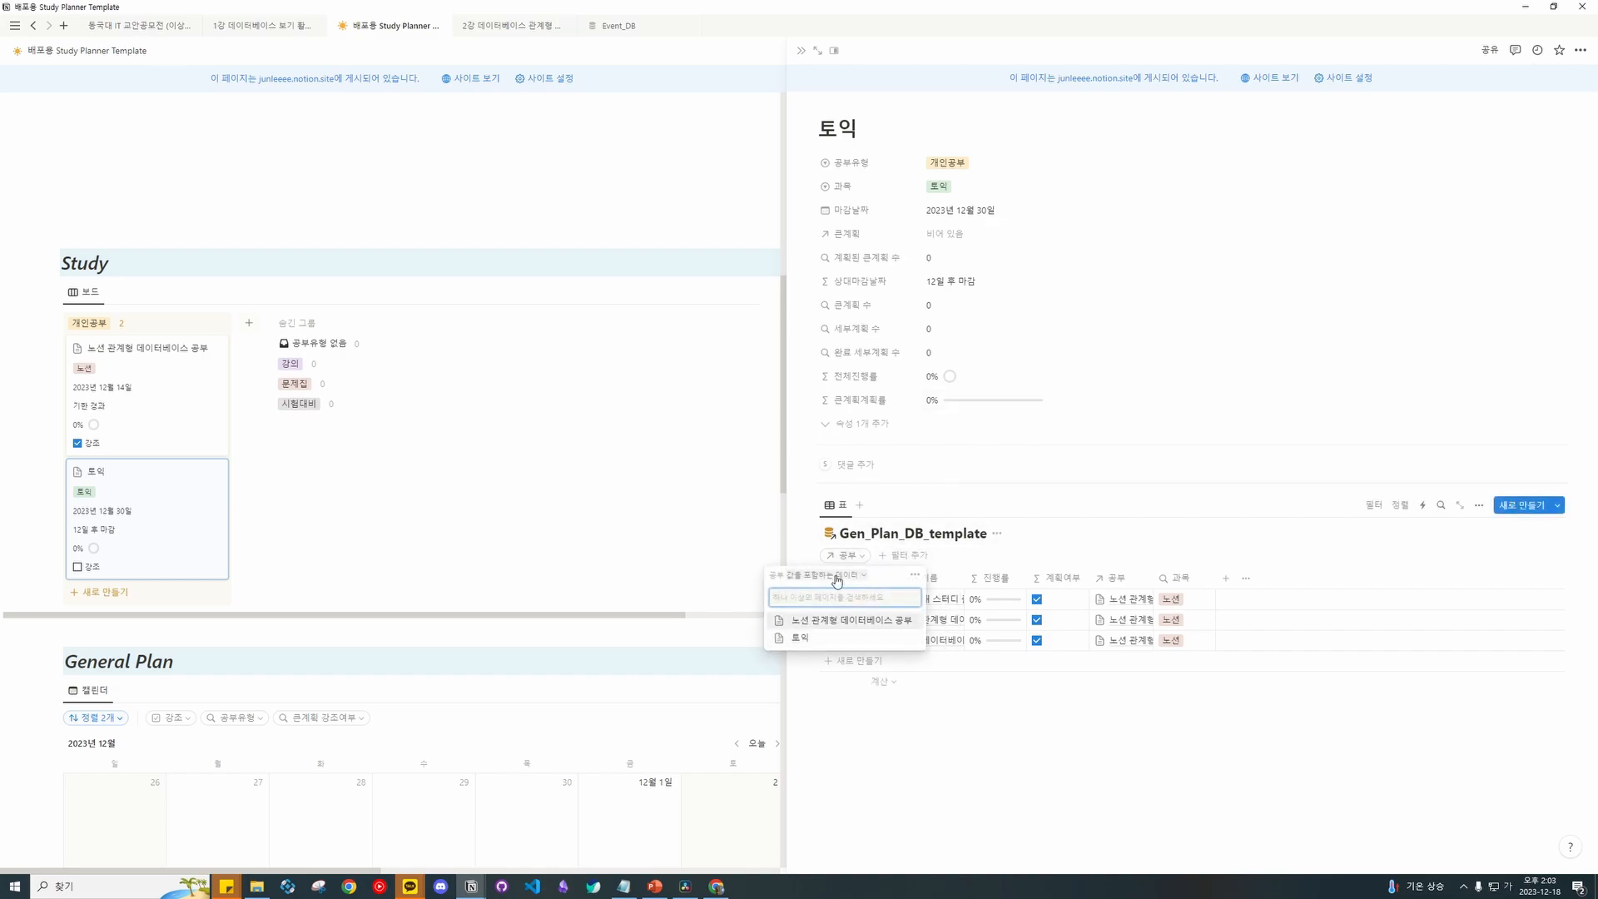
click(852, 561)
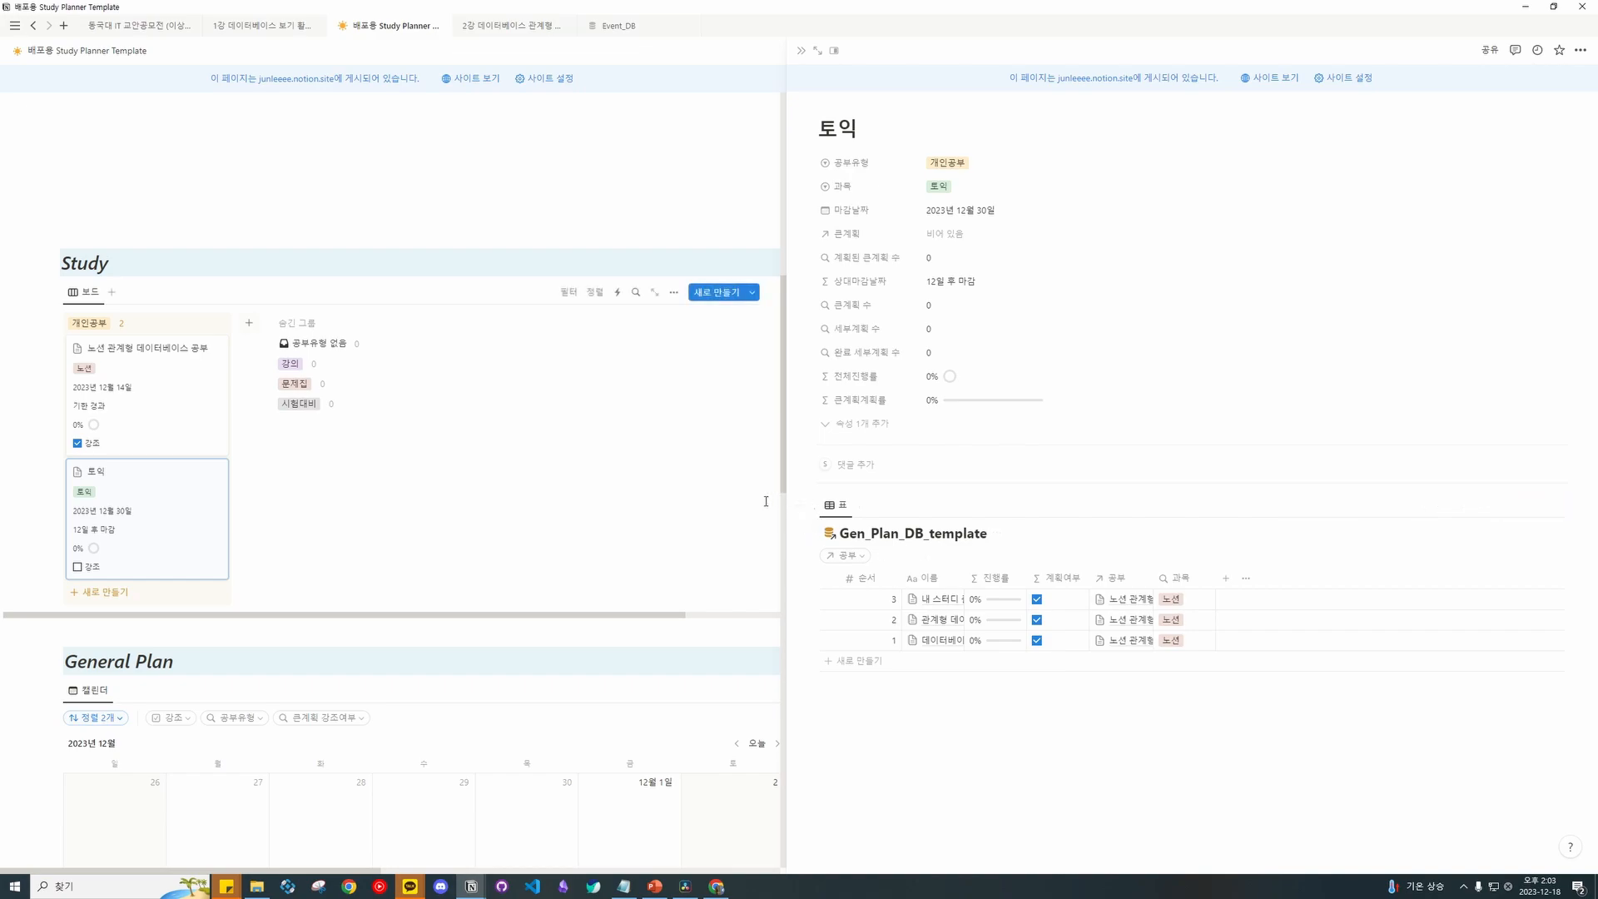
click(841, 554)
click(832, 638)
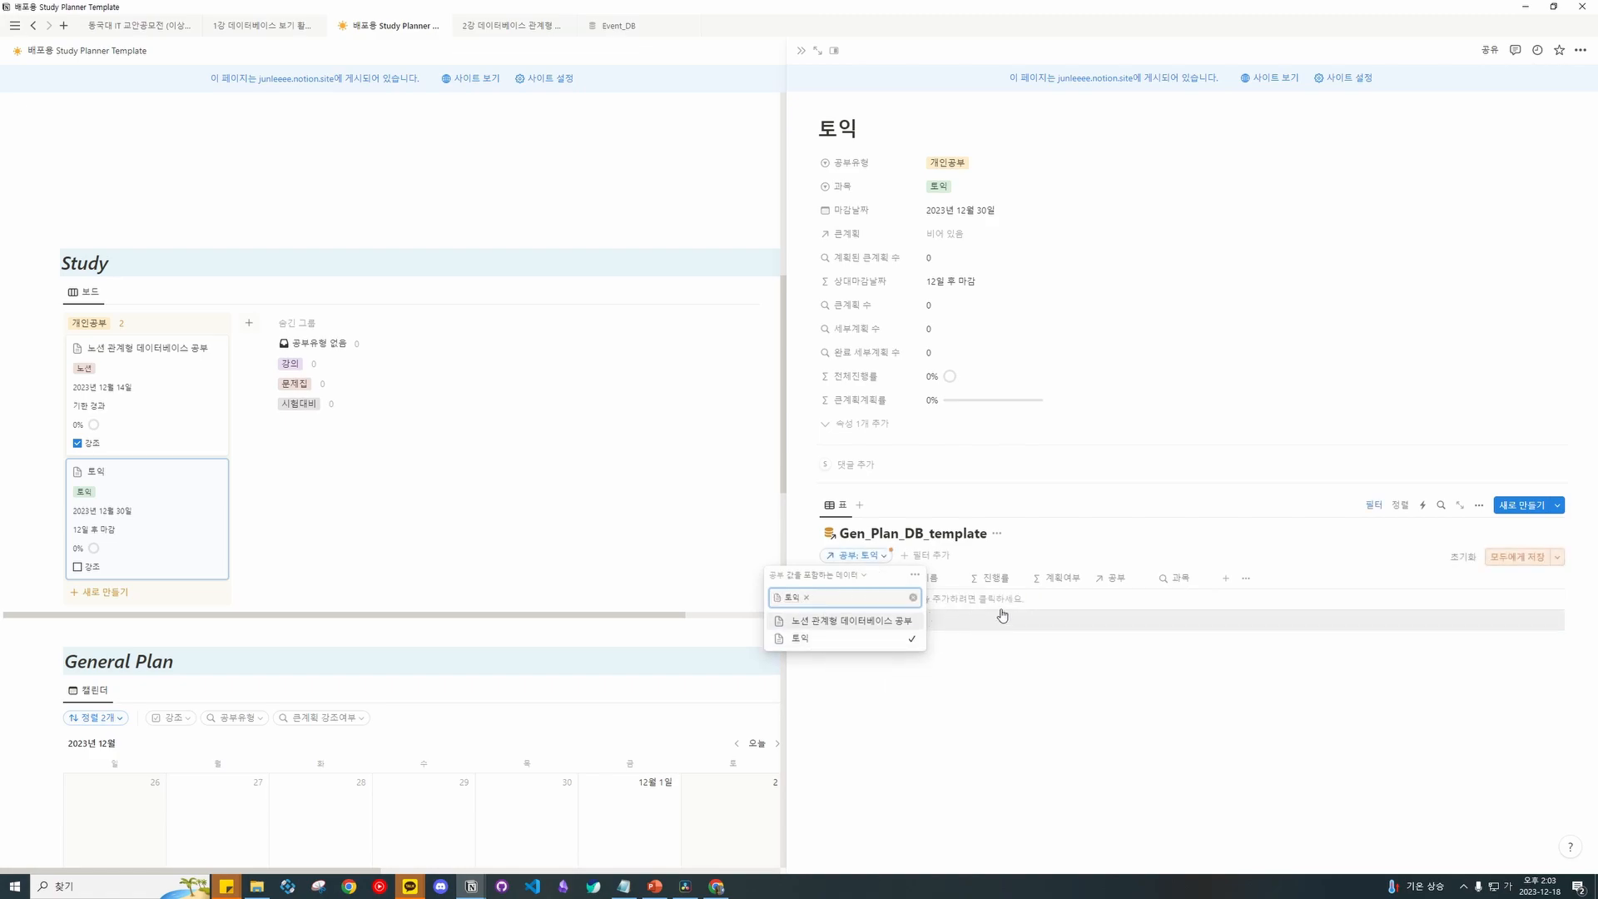
click(1031, 645)
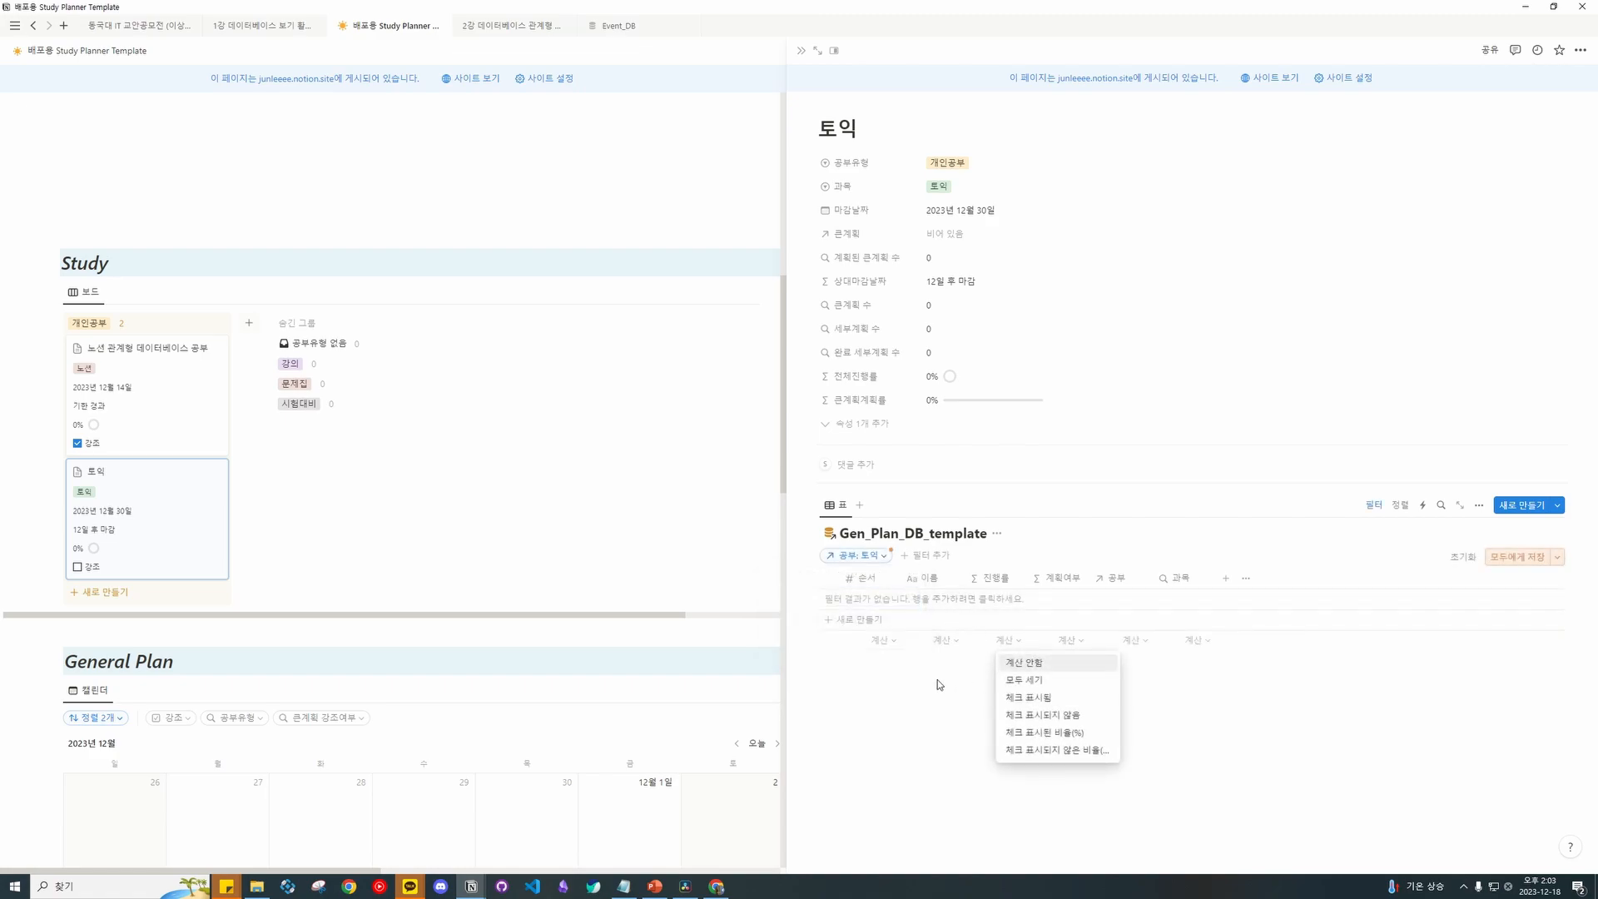
Add a new general plan row and name its page RC.
click(902, 623)
key(Escape)
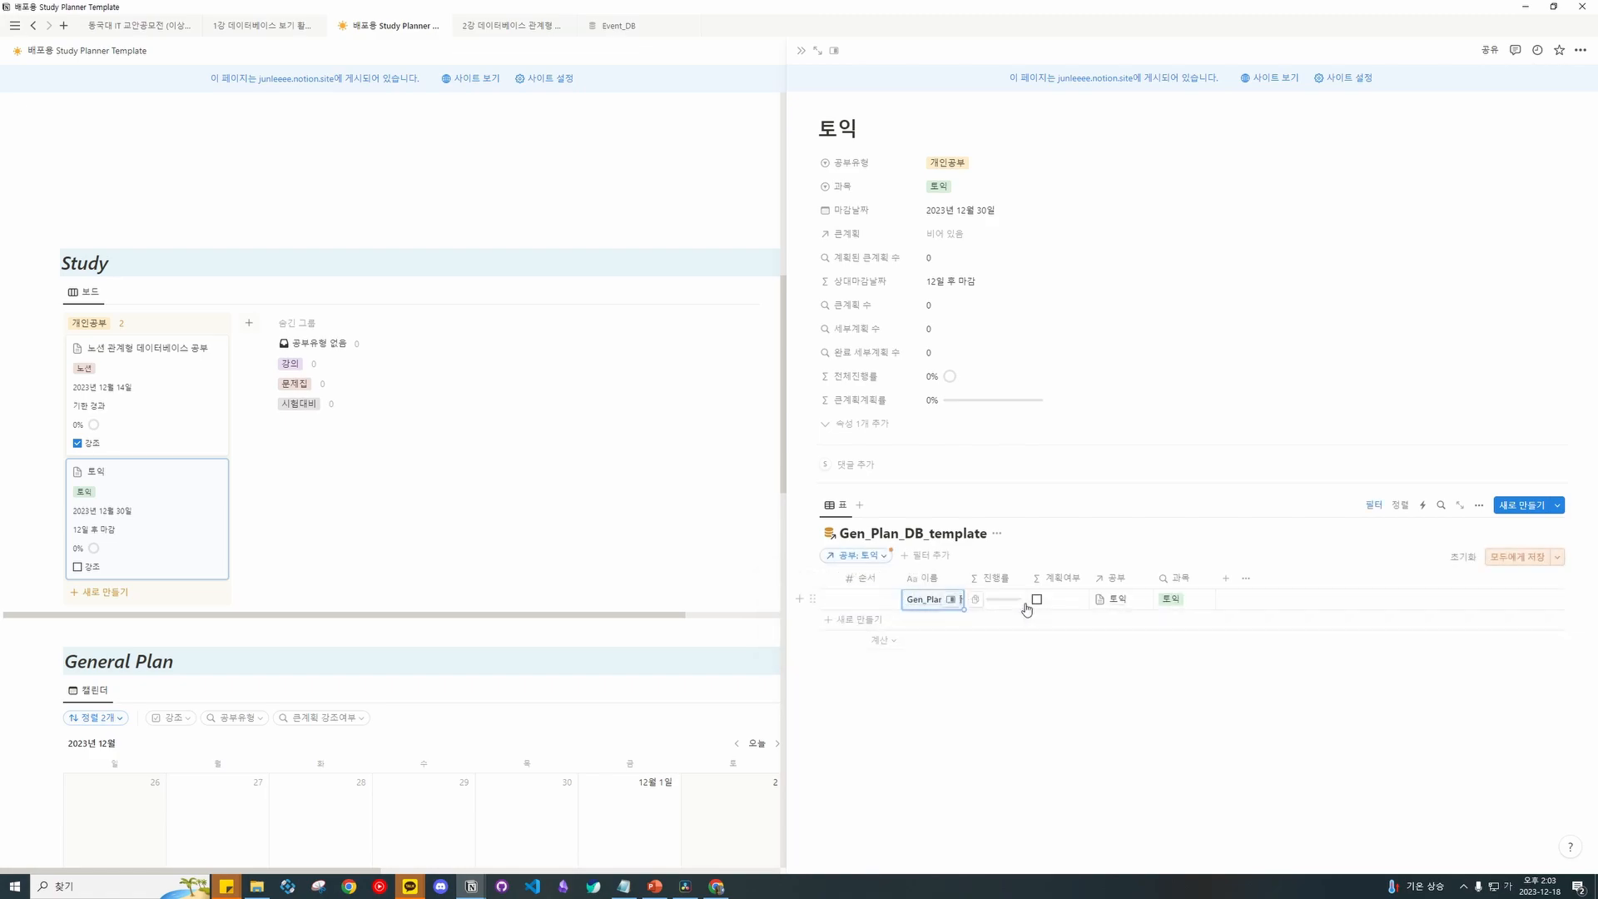
click(953, 600)
scroll(709, 142, up, 1)
text(ㄲ)
key(BackSpace)
key(Hangul)
text(RC)
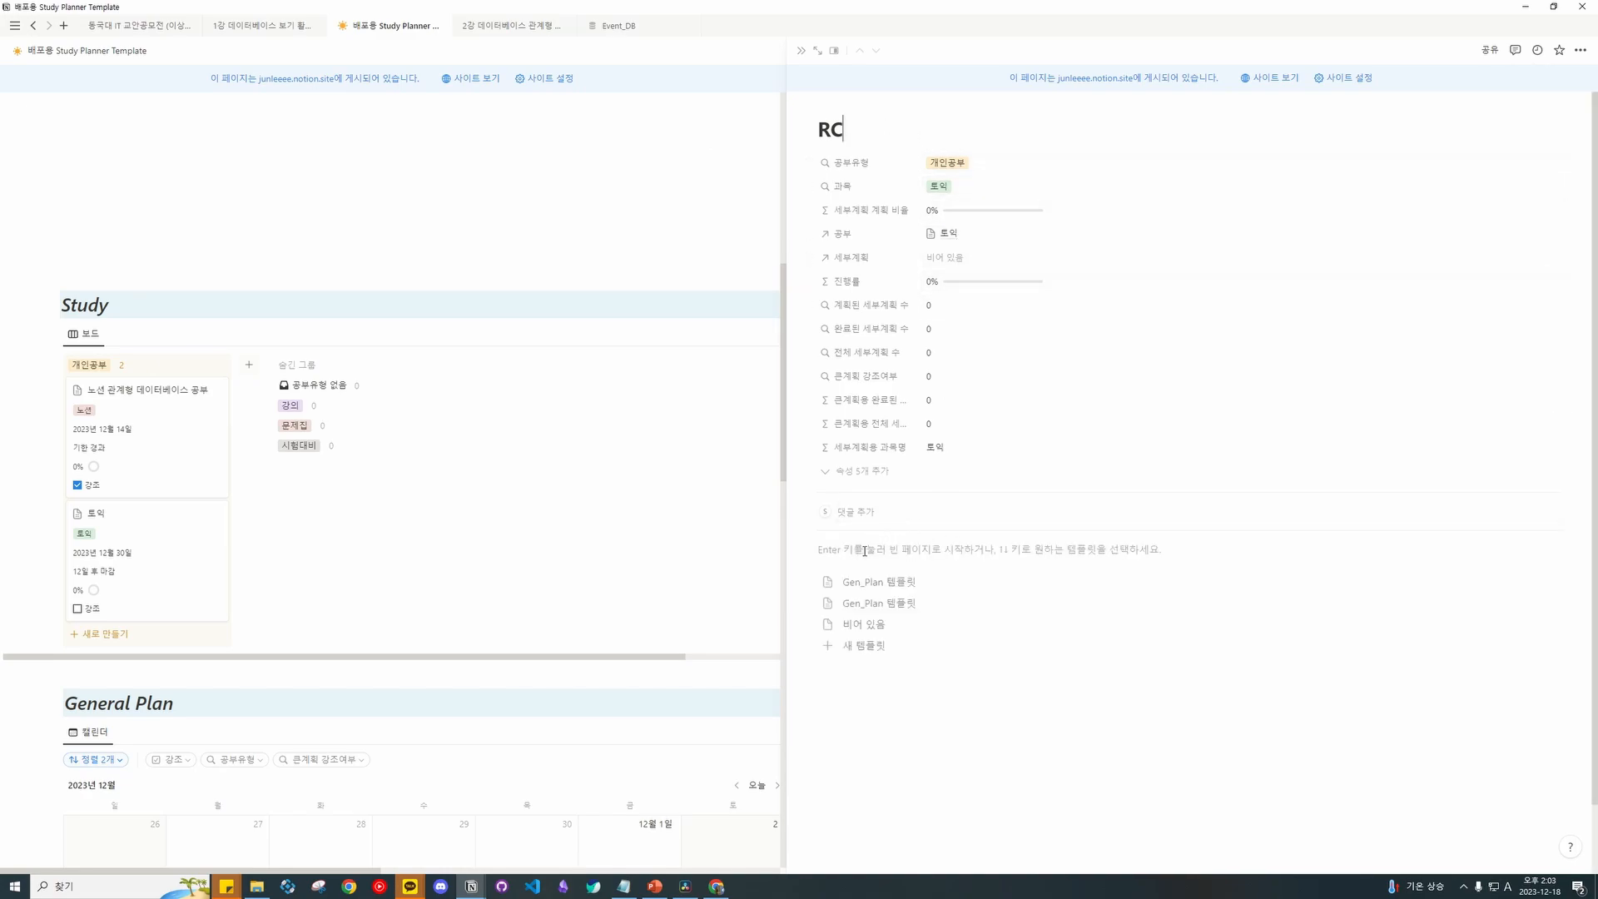
Apply the Spec plan table template to RC and filter 큰계획 to RC.
click(879, 582)
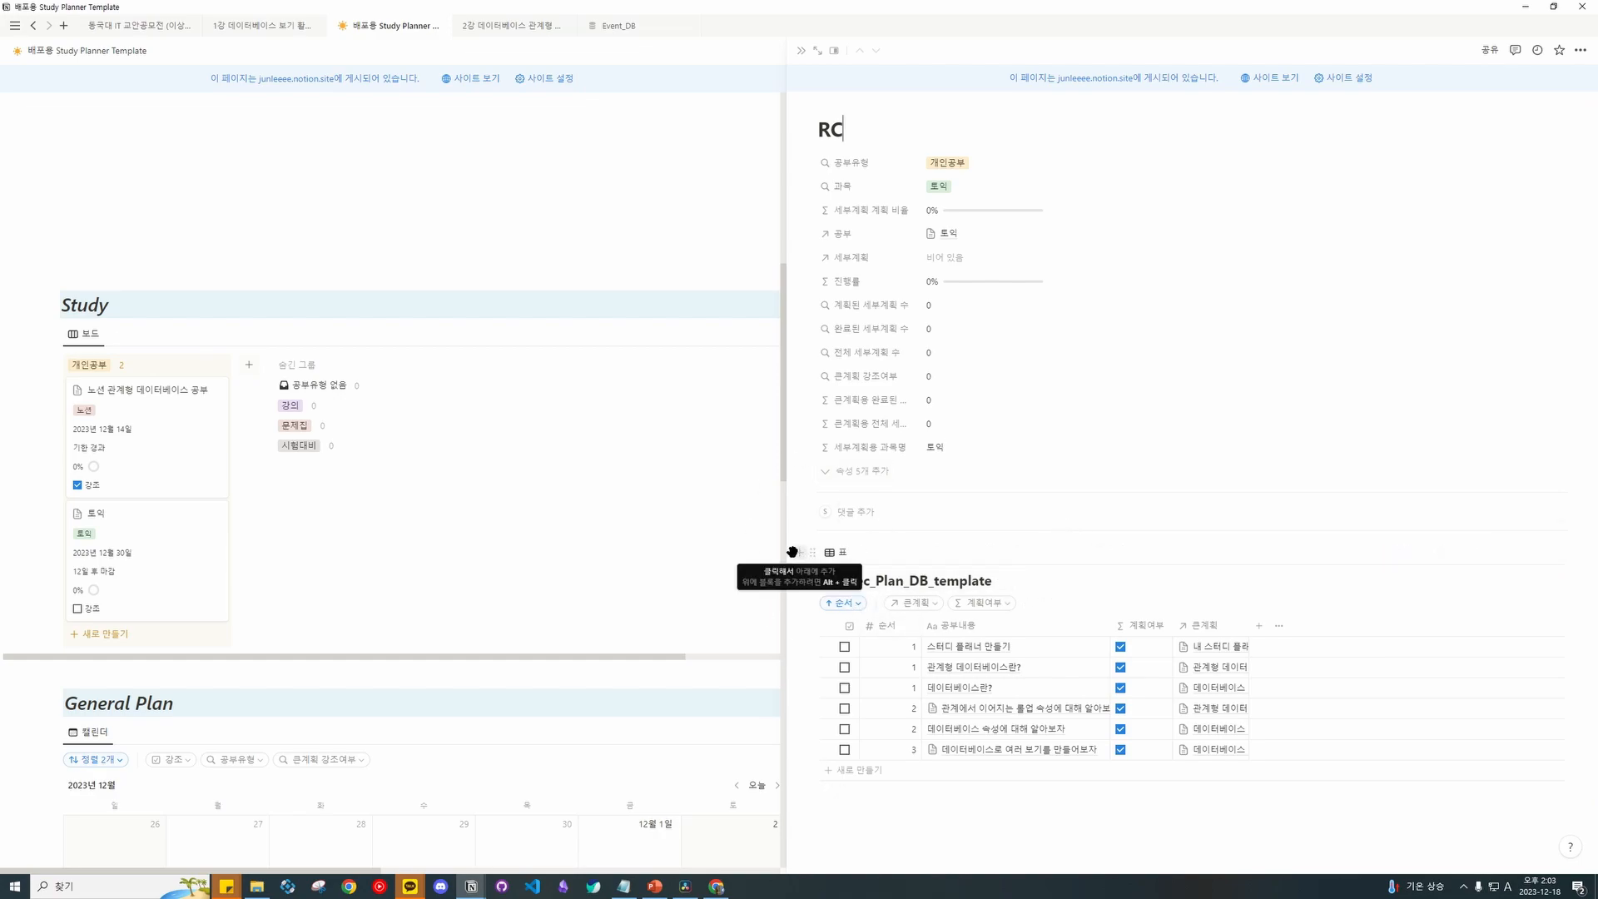
click(924, 612)
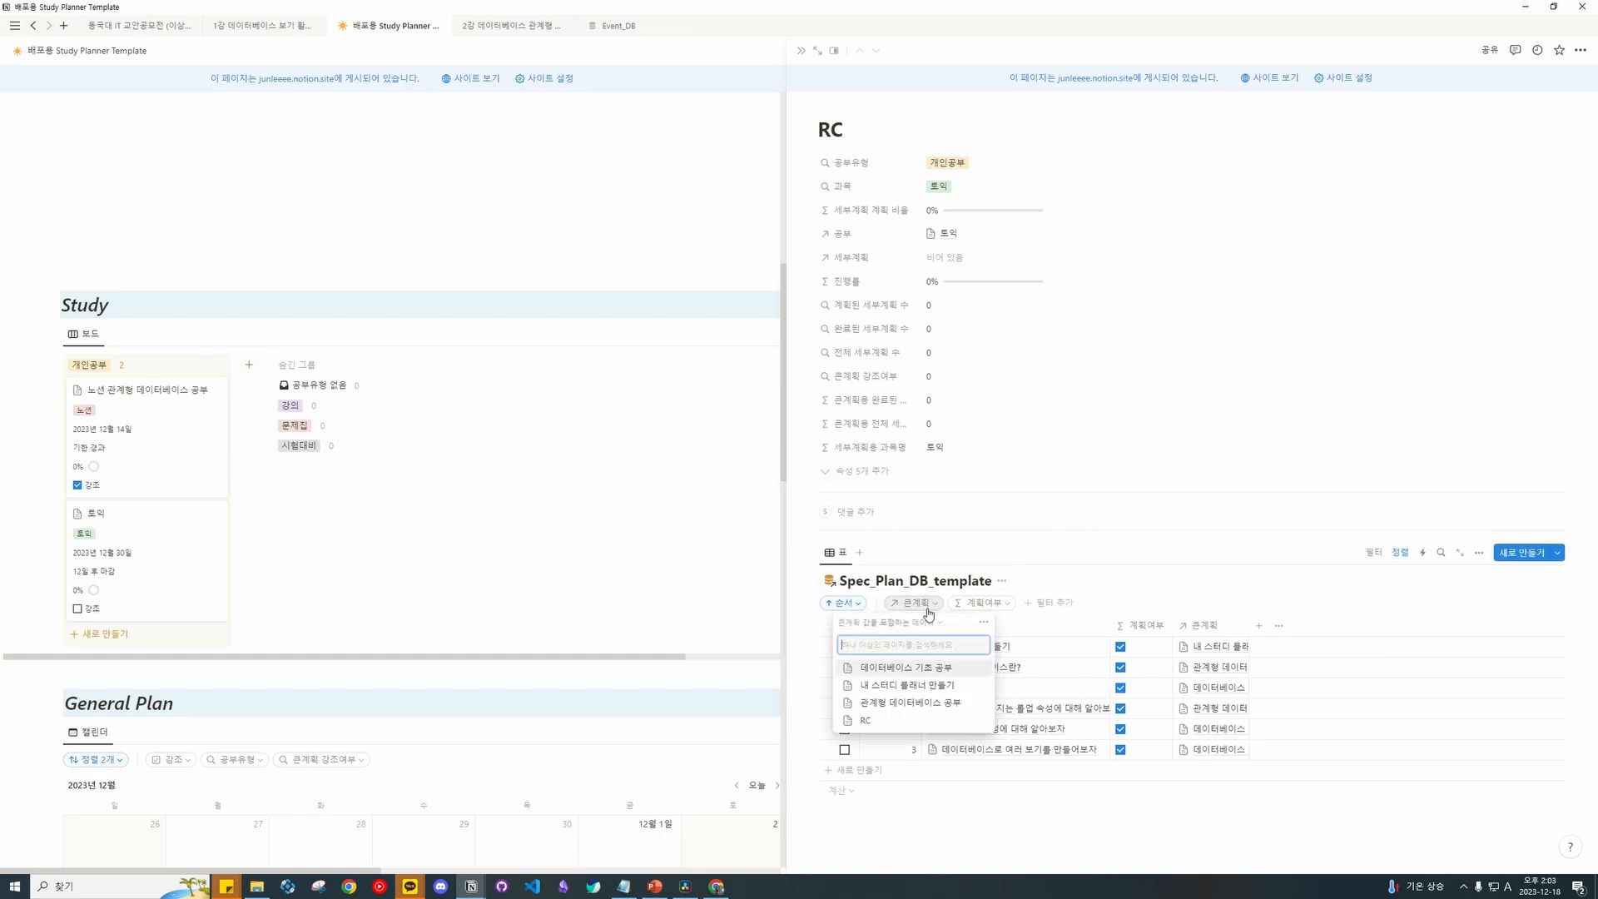
click(870, 721)
click(1109, 720)
Add three sub-plan rows titled 1강, 2강 and 3강.
click(935, 653)
triple_click(971, 646)
text(1강)
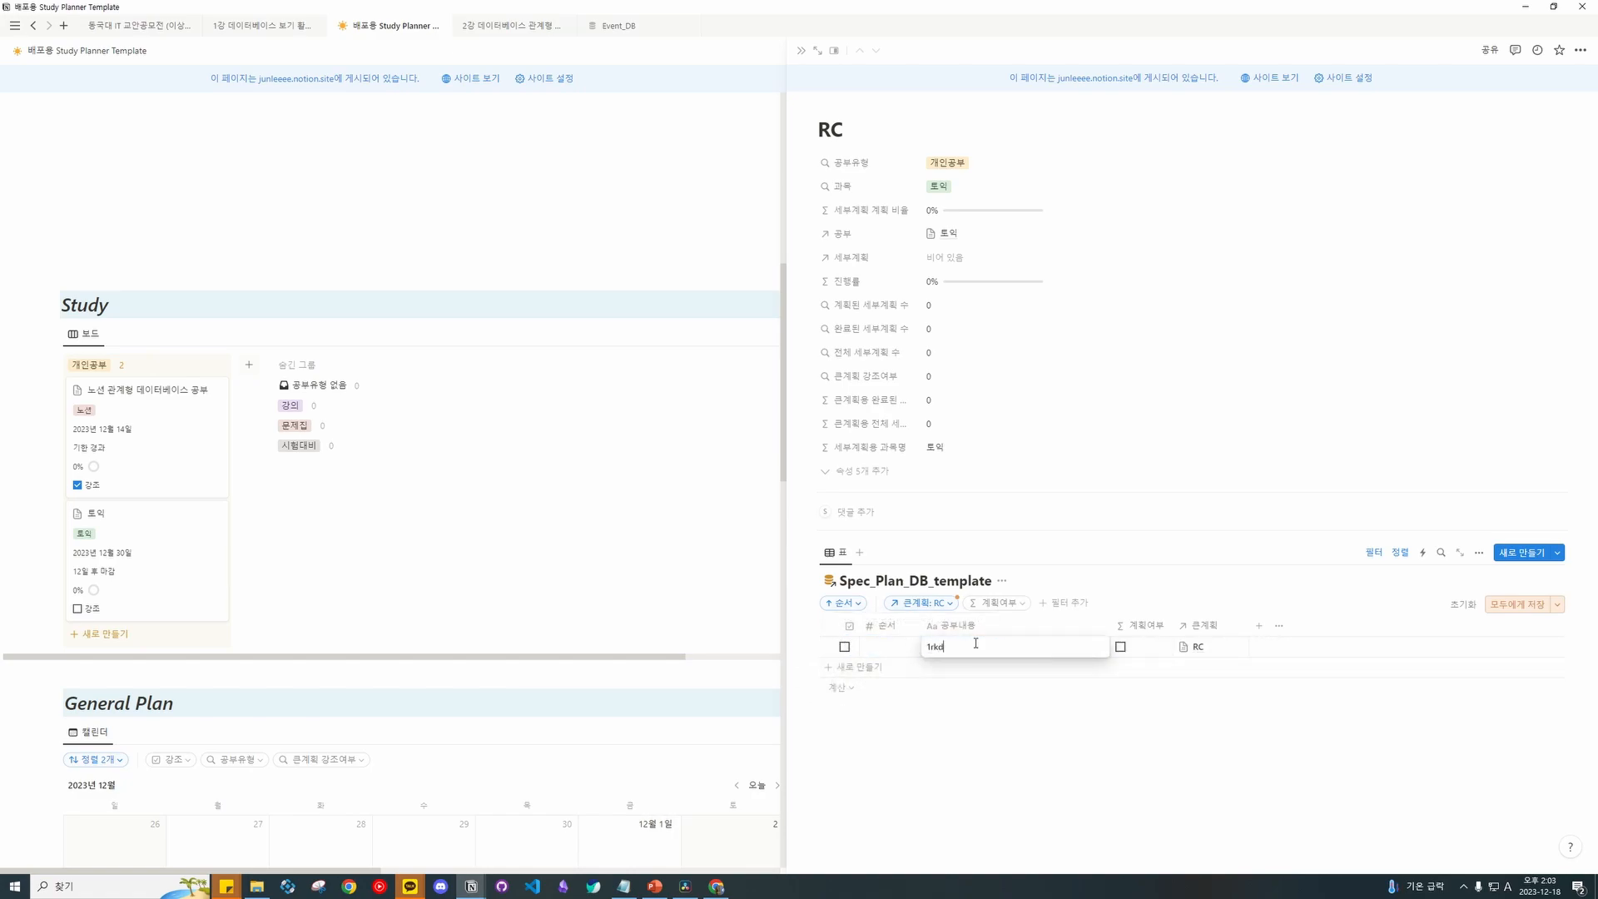
click(972, 668)
text(2강)
key(Return)
click(1009, 705)
text(4)
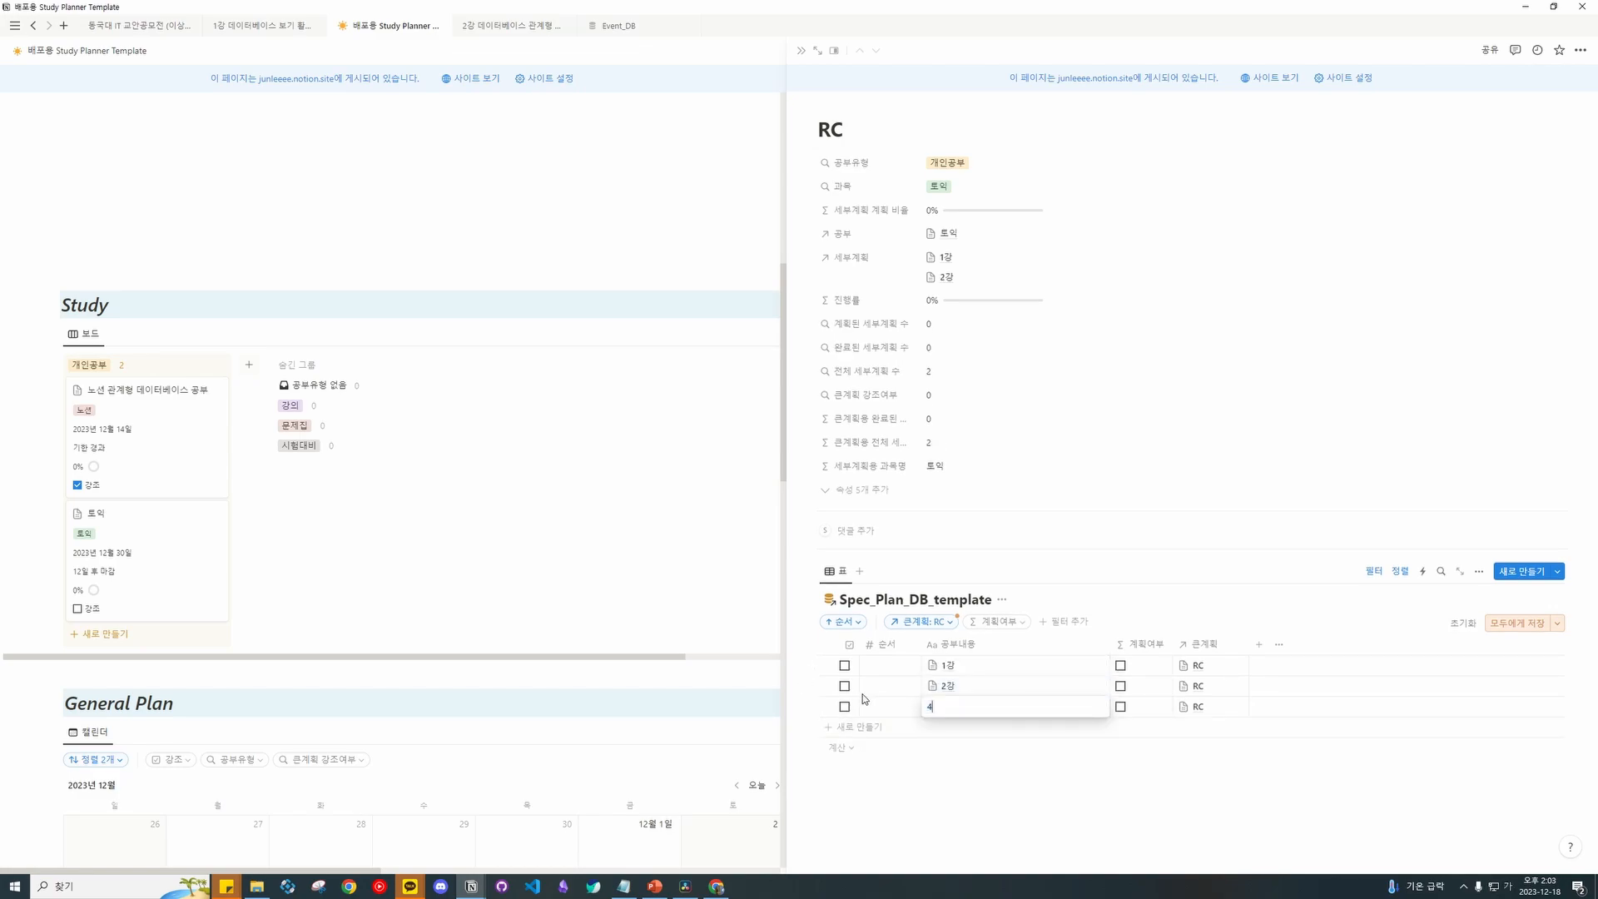
text(강)
key(Return)
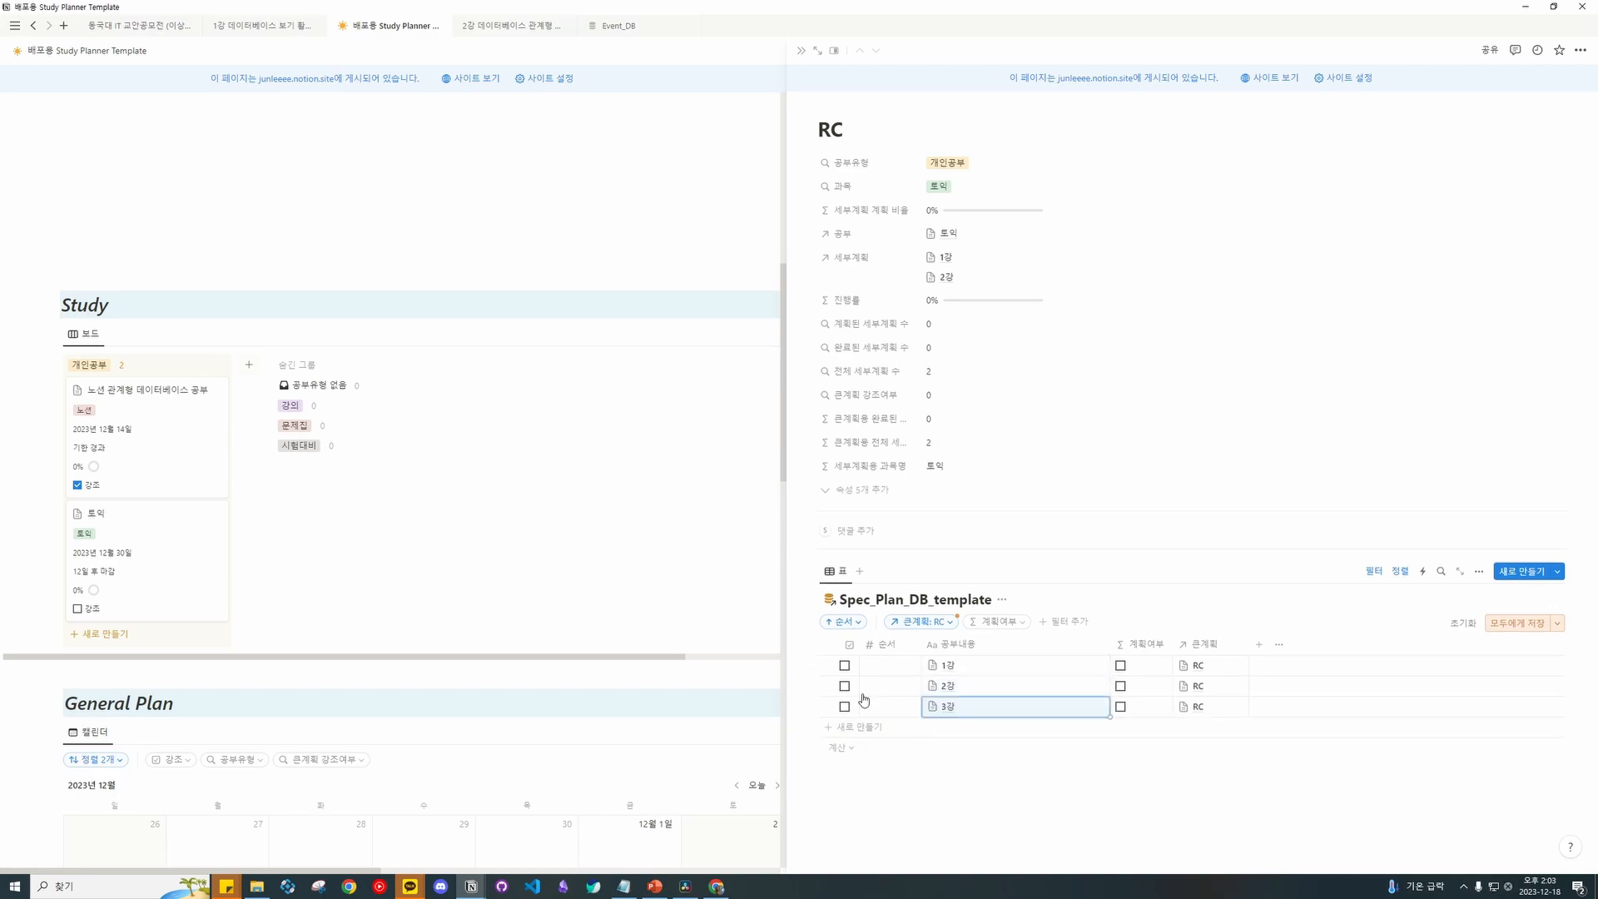
Number the sub-plans' 순서 as 1, 2 and 3.
click(887, 672)
text(1)
key(Down)
text(2)
key(Down)
text(3)
key(Return)
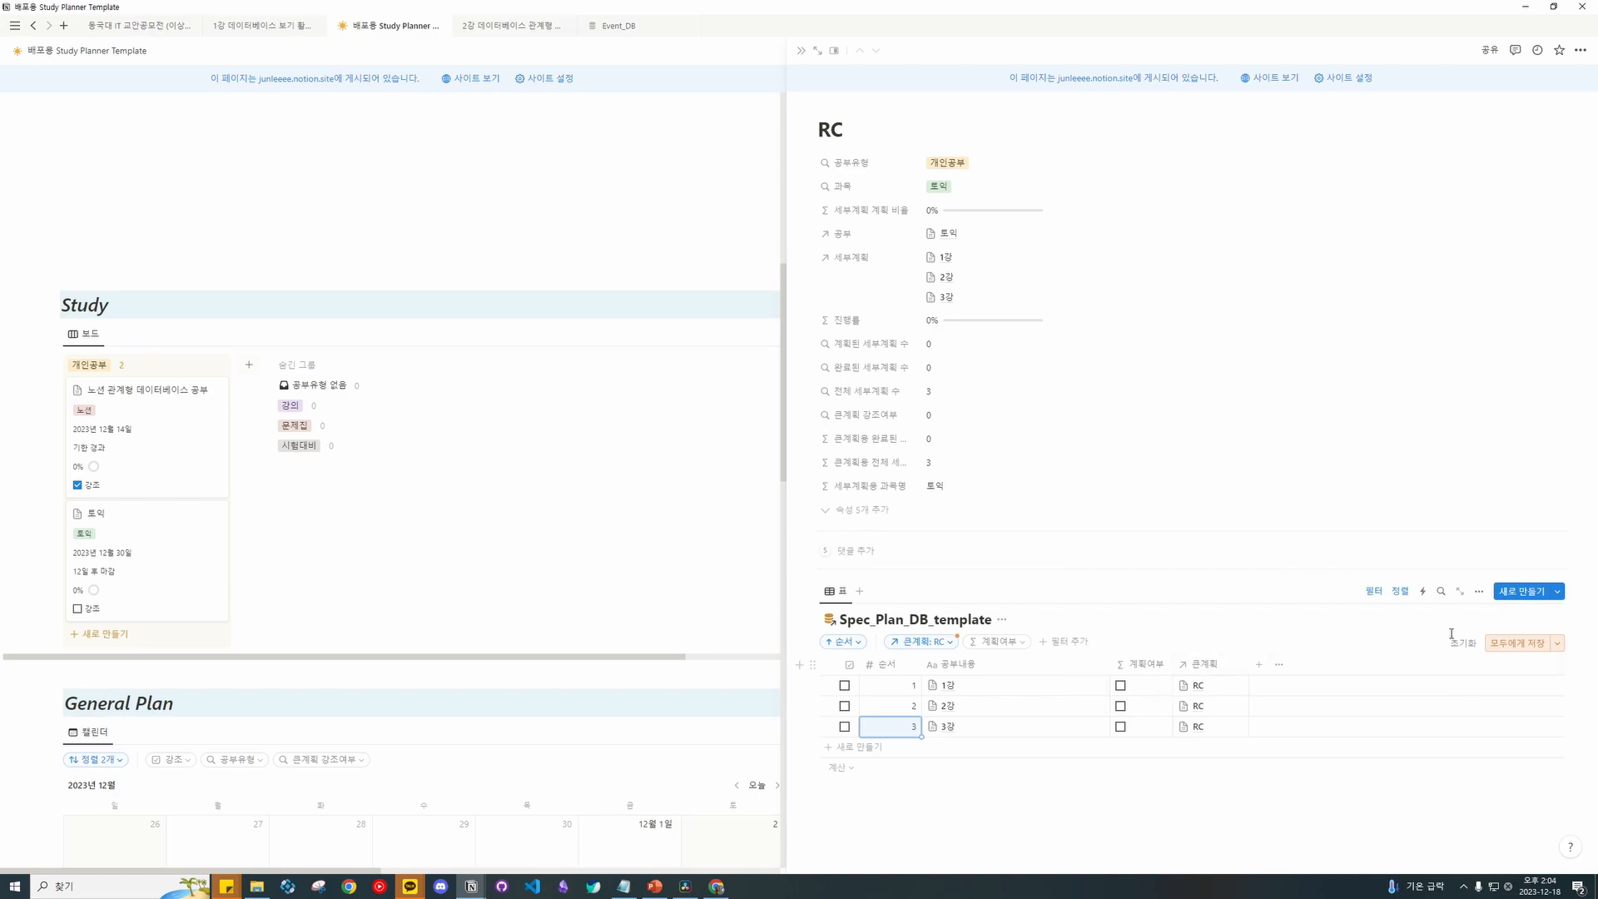
Return to the 토익 page and set RC's 순서 to 1.
key(ctrl+[)
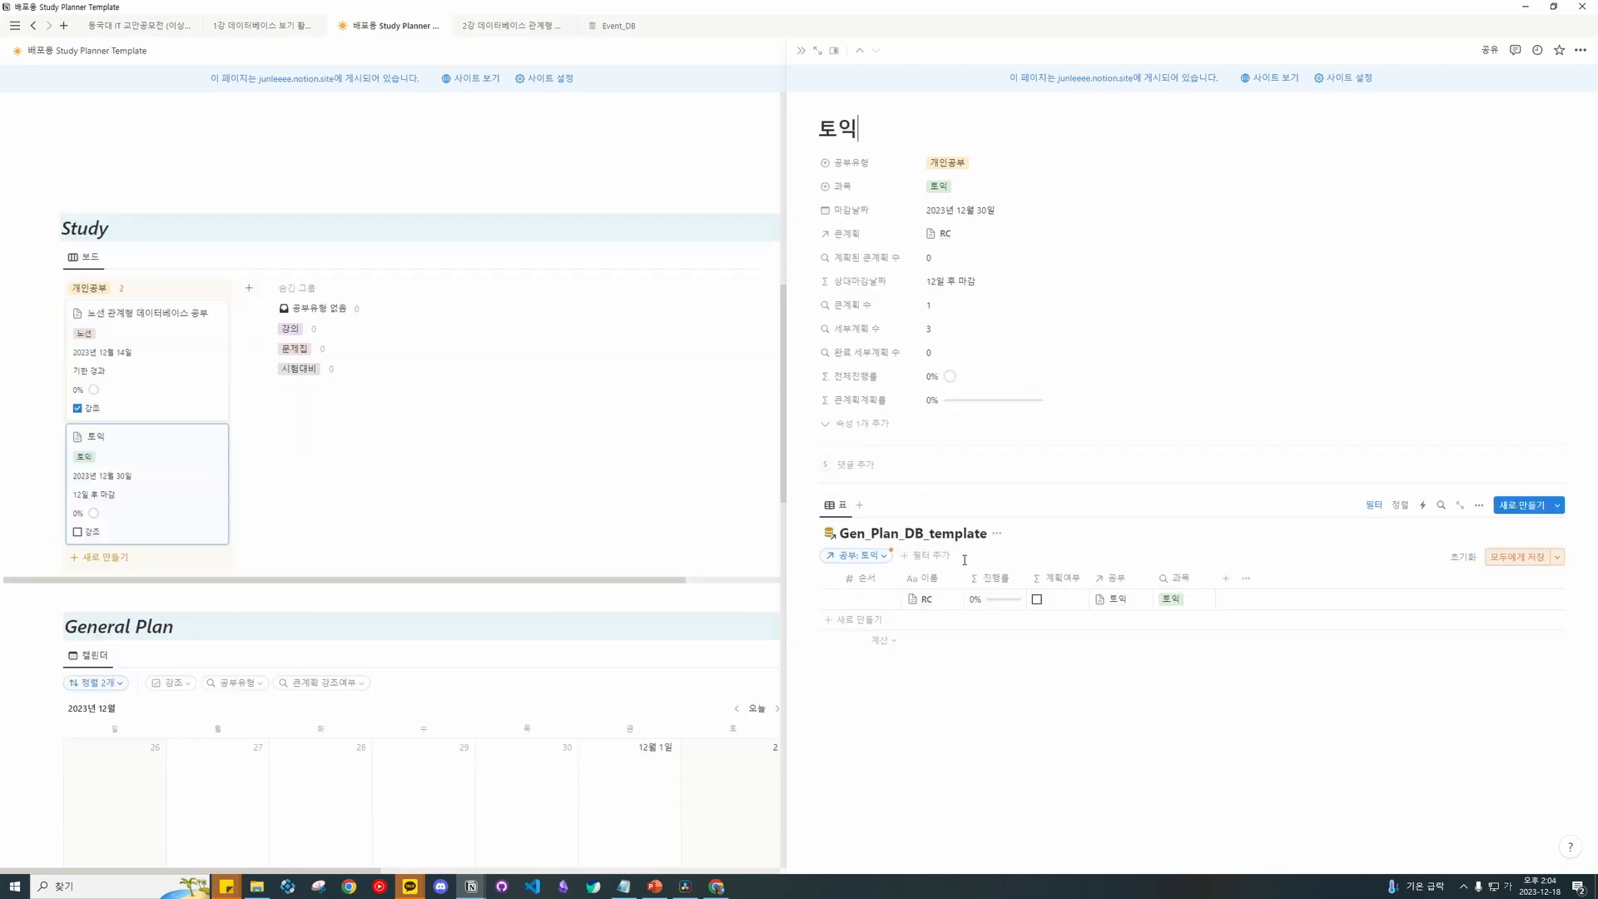
click(873, 600)
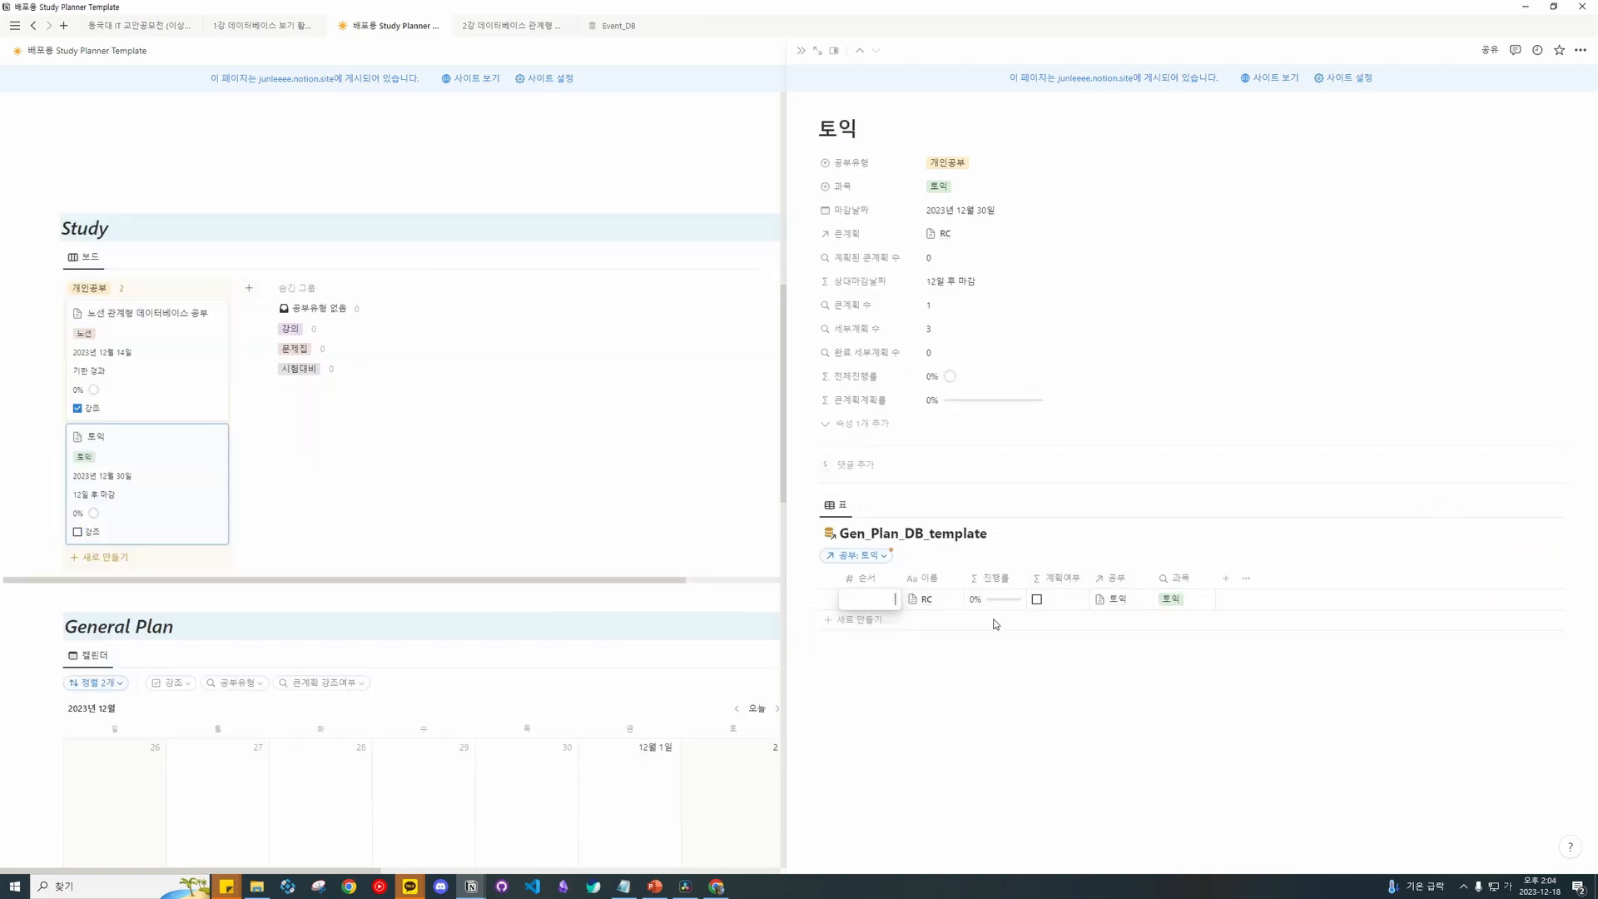
click(945, 619)
Add a second big plan named LC with 순서 2 and open its page.
click(876, 620)
text(2)
key(Escape)
click(928, 621)
text(LC)
key(Return)
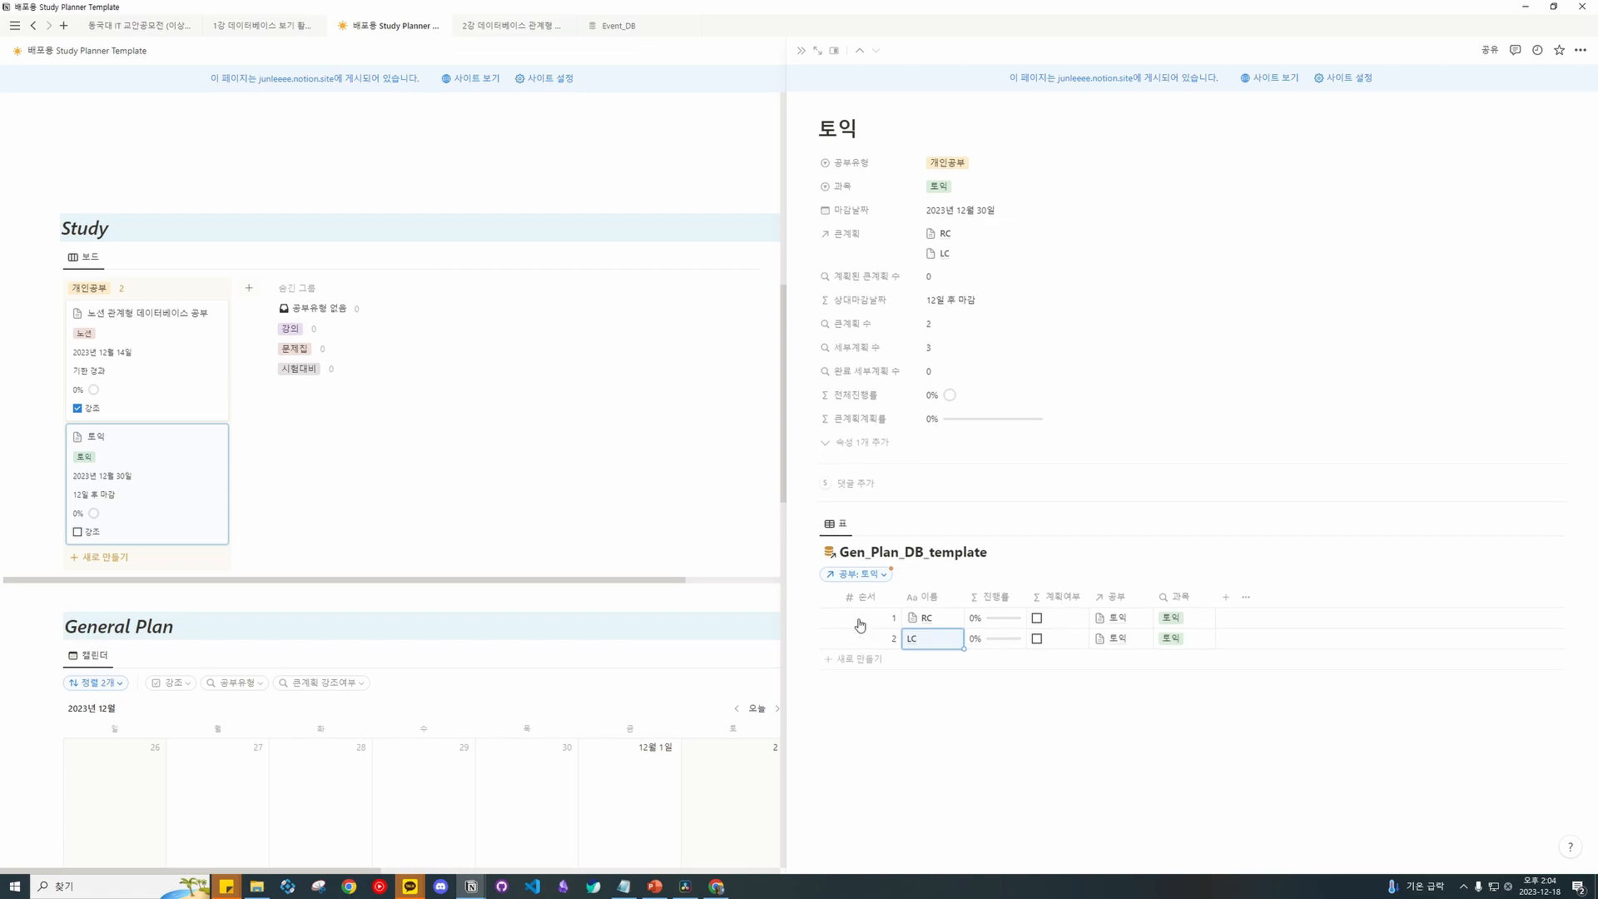
click(950, 638)
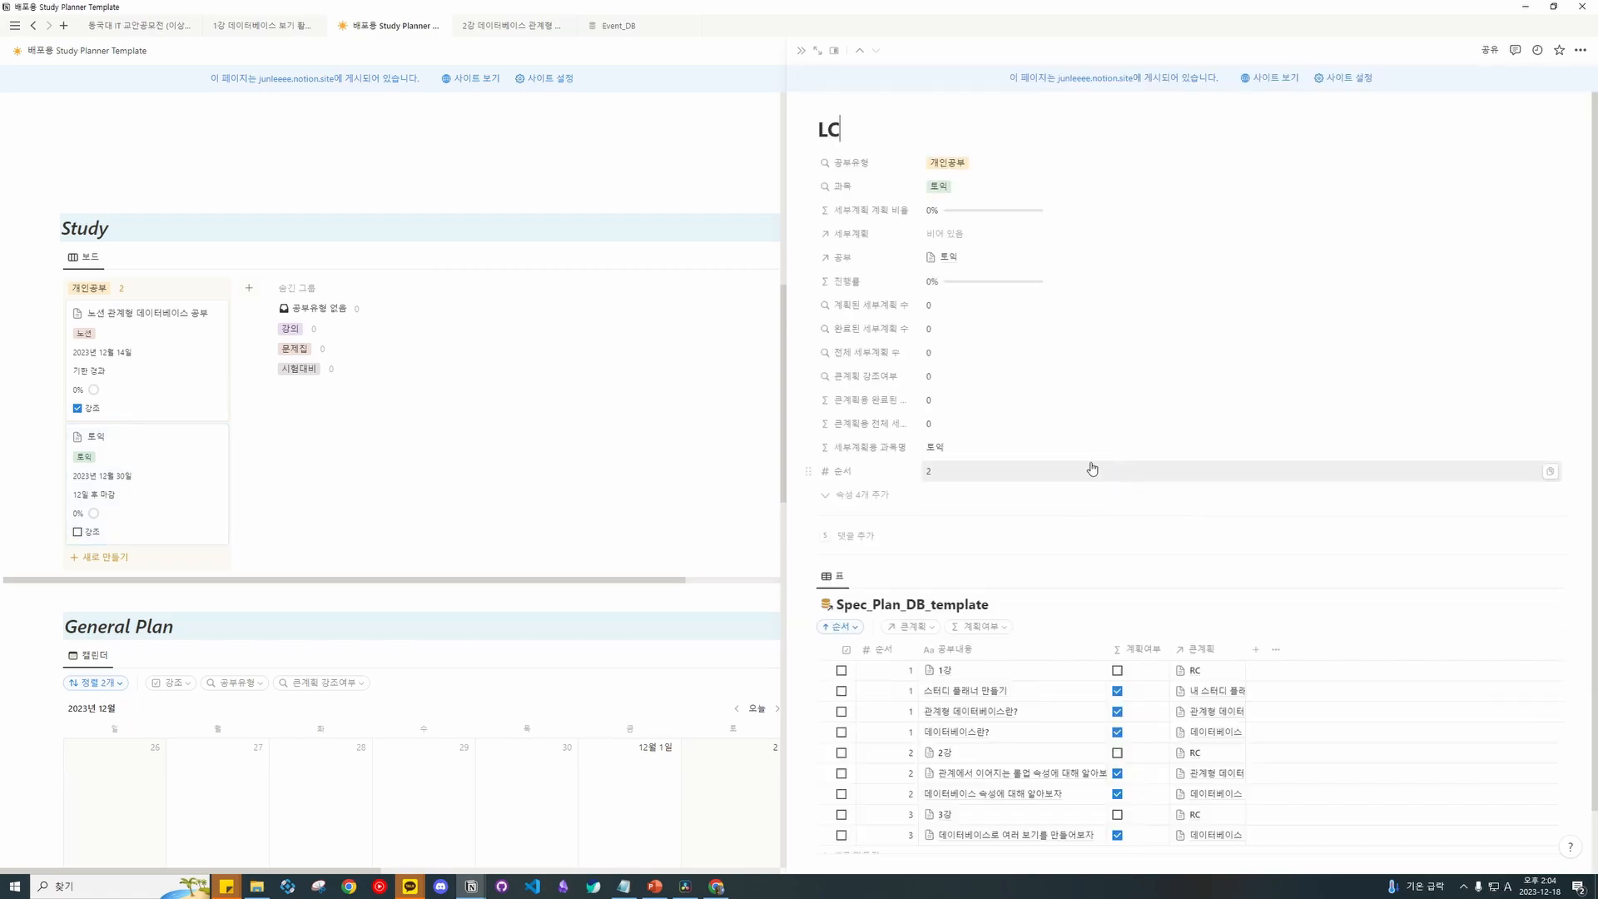
Filter LC's Spec plan table by 큰계획 to LC.
scroll(1092, 468, down, 1)
click(912, 557)
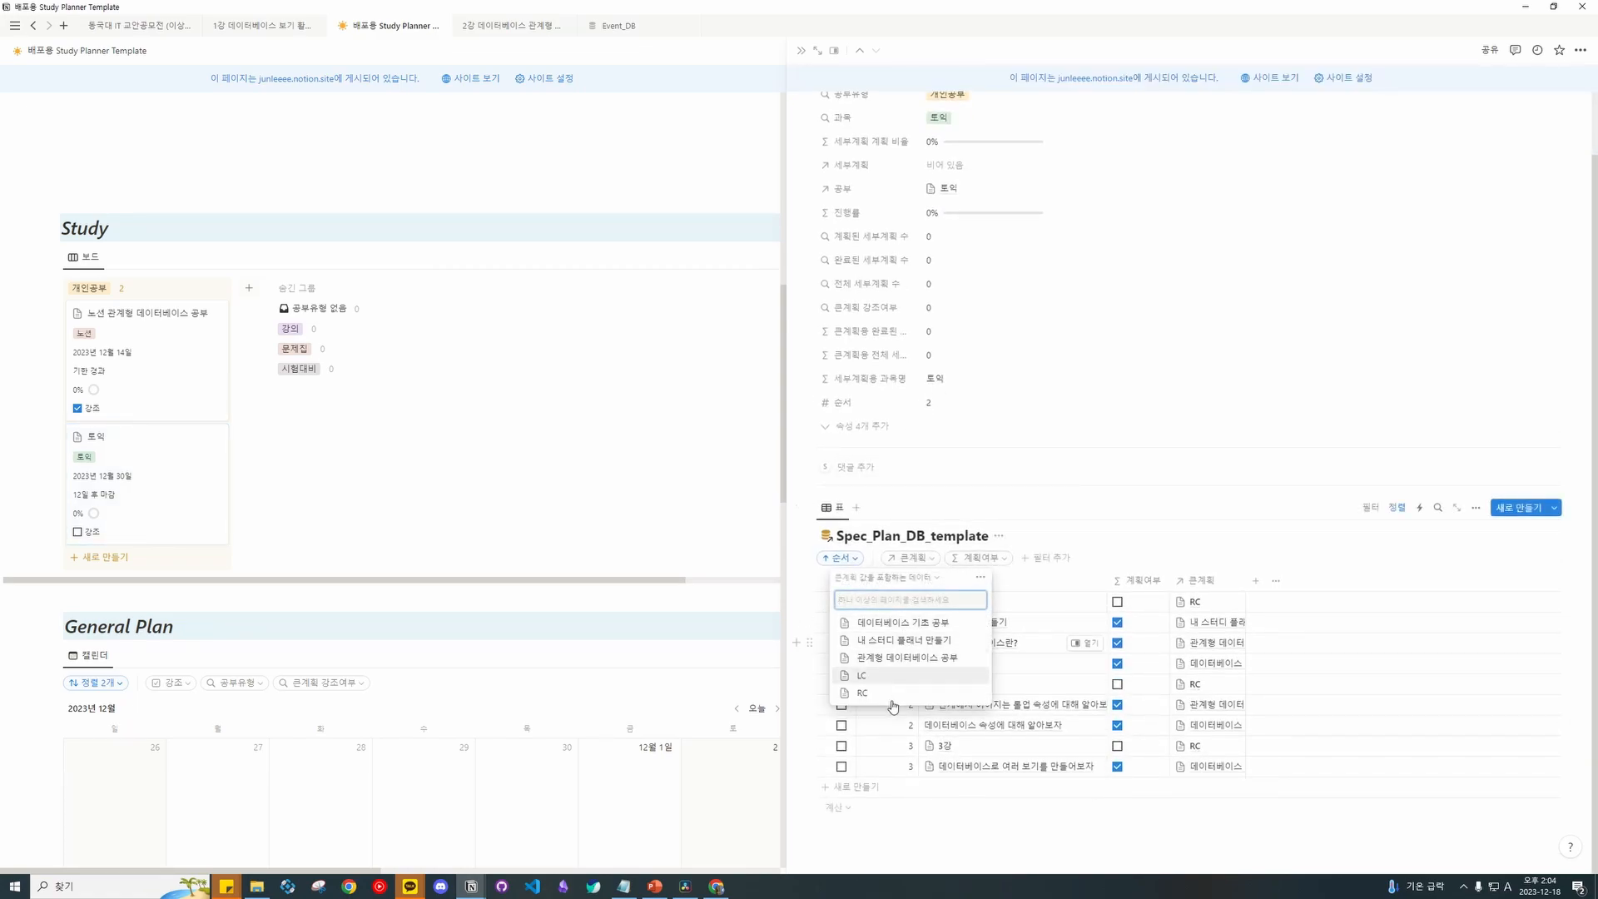
click(863, 675)
click(1012, 701)
Add two sub-plan rows titled 1강 and 2강 under LC.
click(1013, 702)
key(Escape)
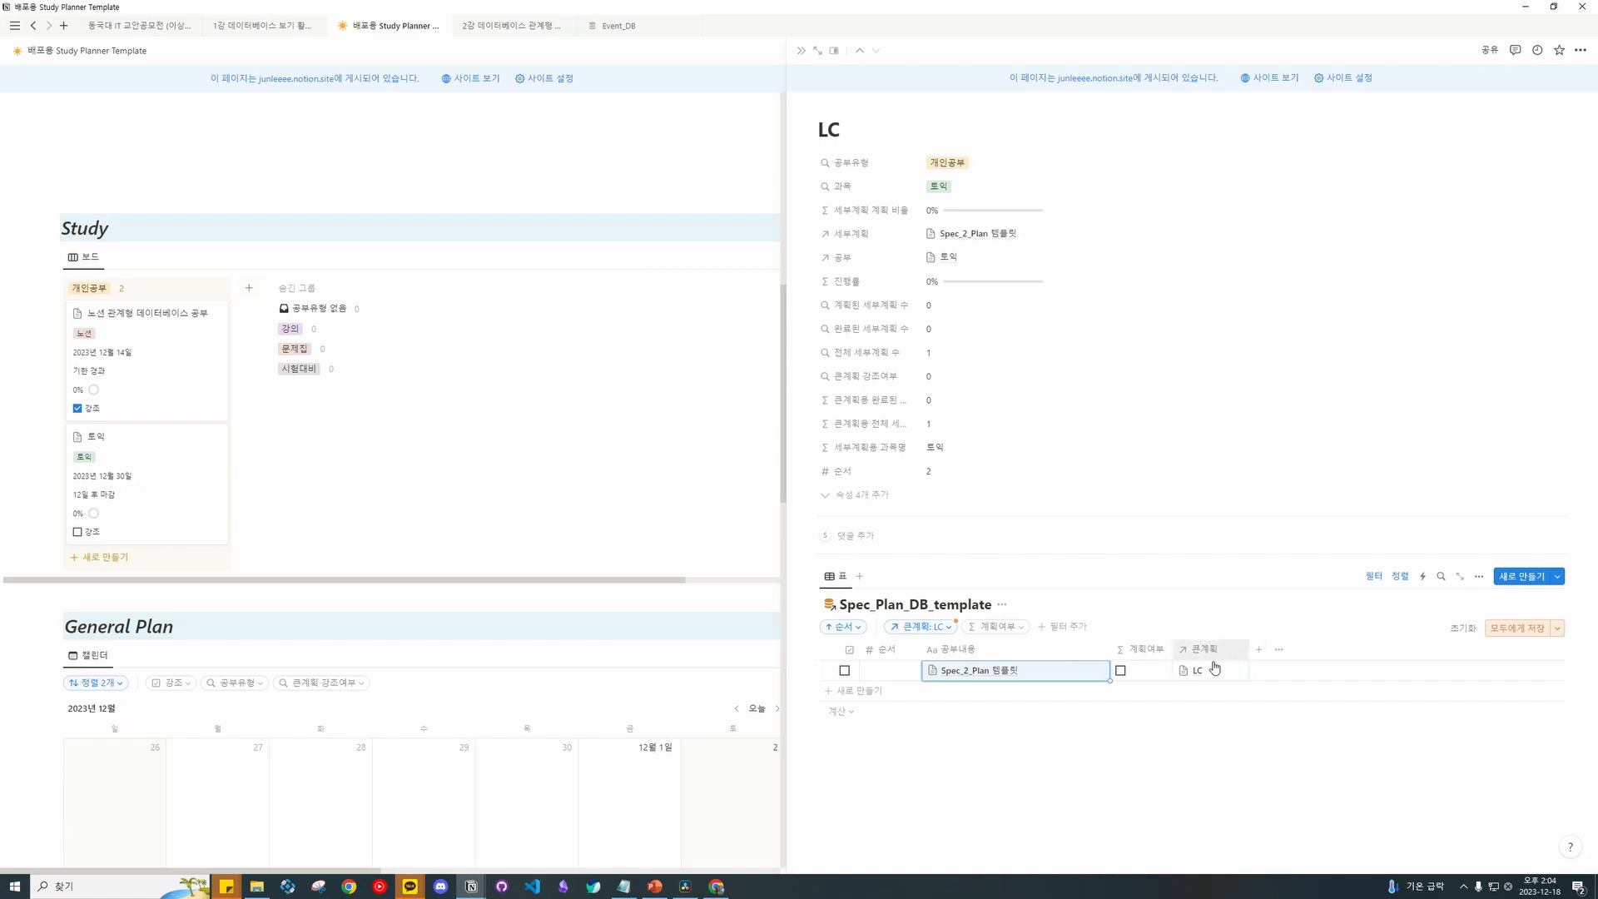
click(1020, 672)
drag(1020, 672, 791, 679)
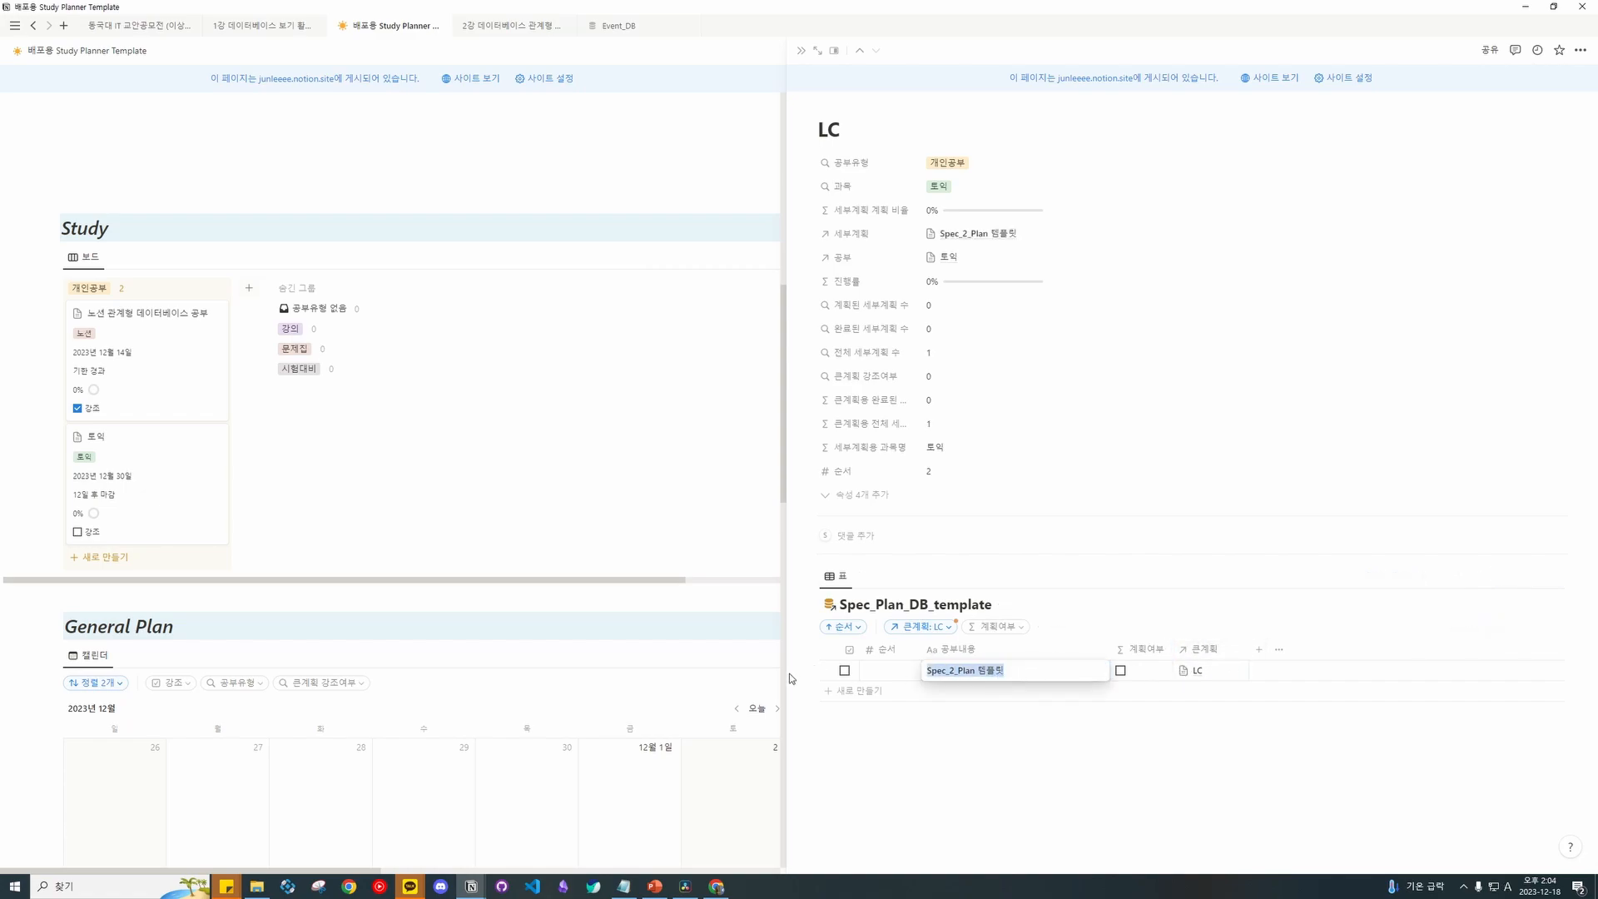
text(1rkd)
key(Return)
click(908, 689)
double_click(980, 691)
text(2)
text(rkd)
Set the sub-plans' 순서 to 1 and 2.
click(898, 670)
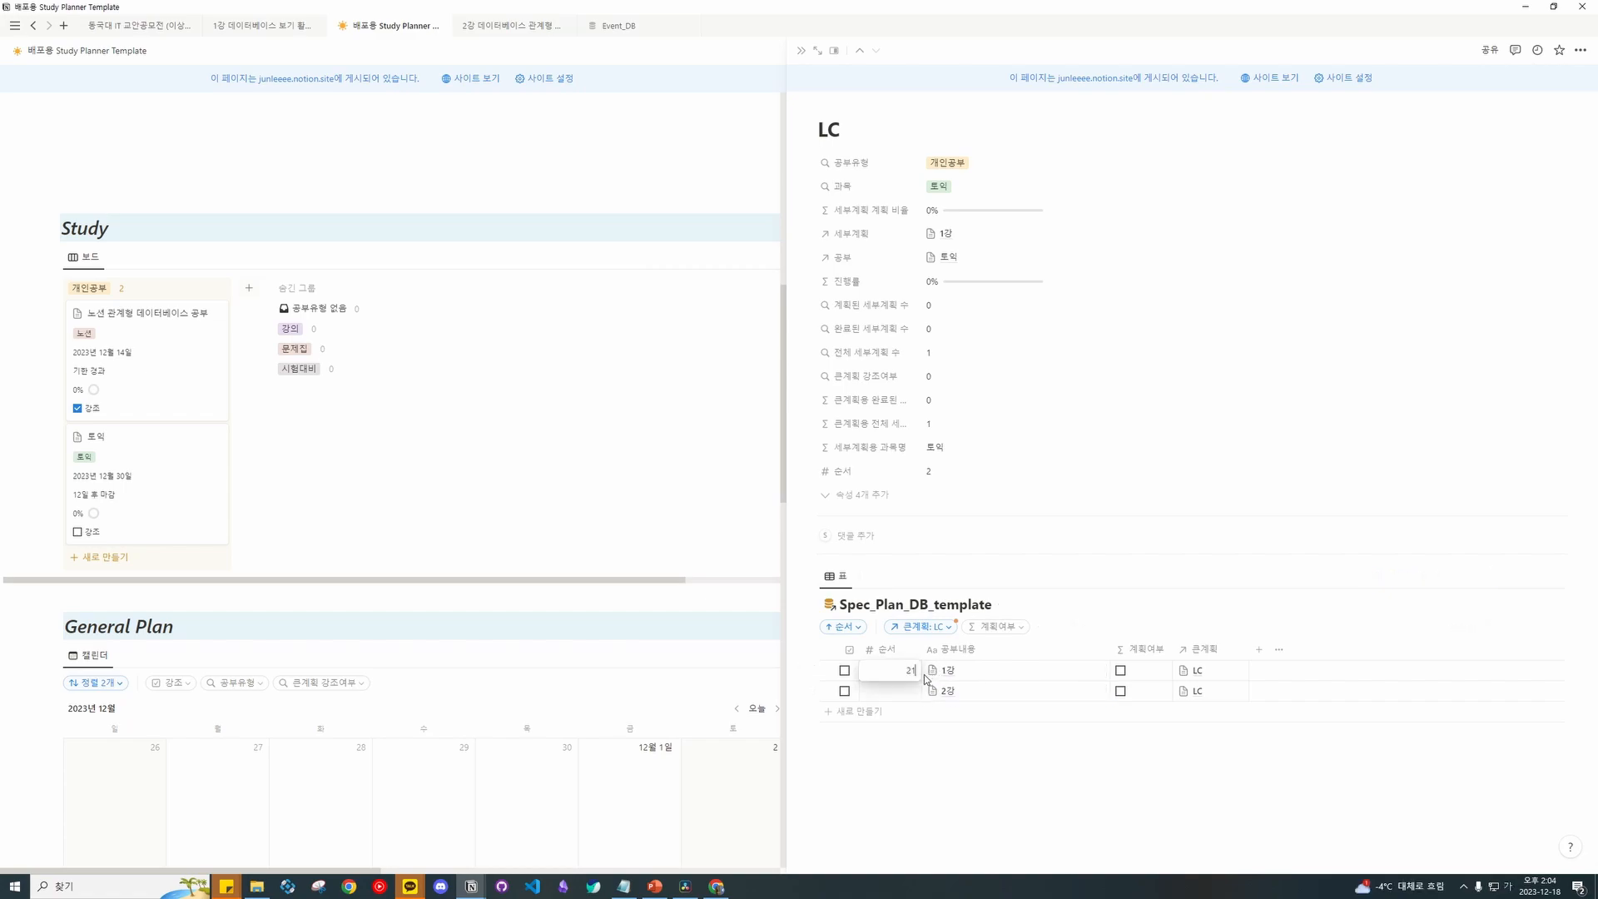
text(1)
key(Return)
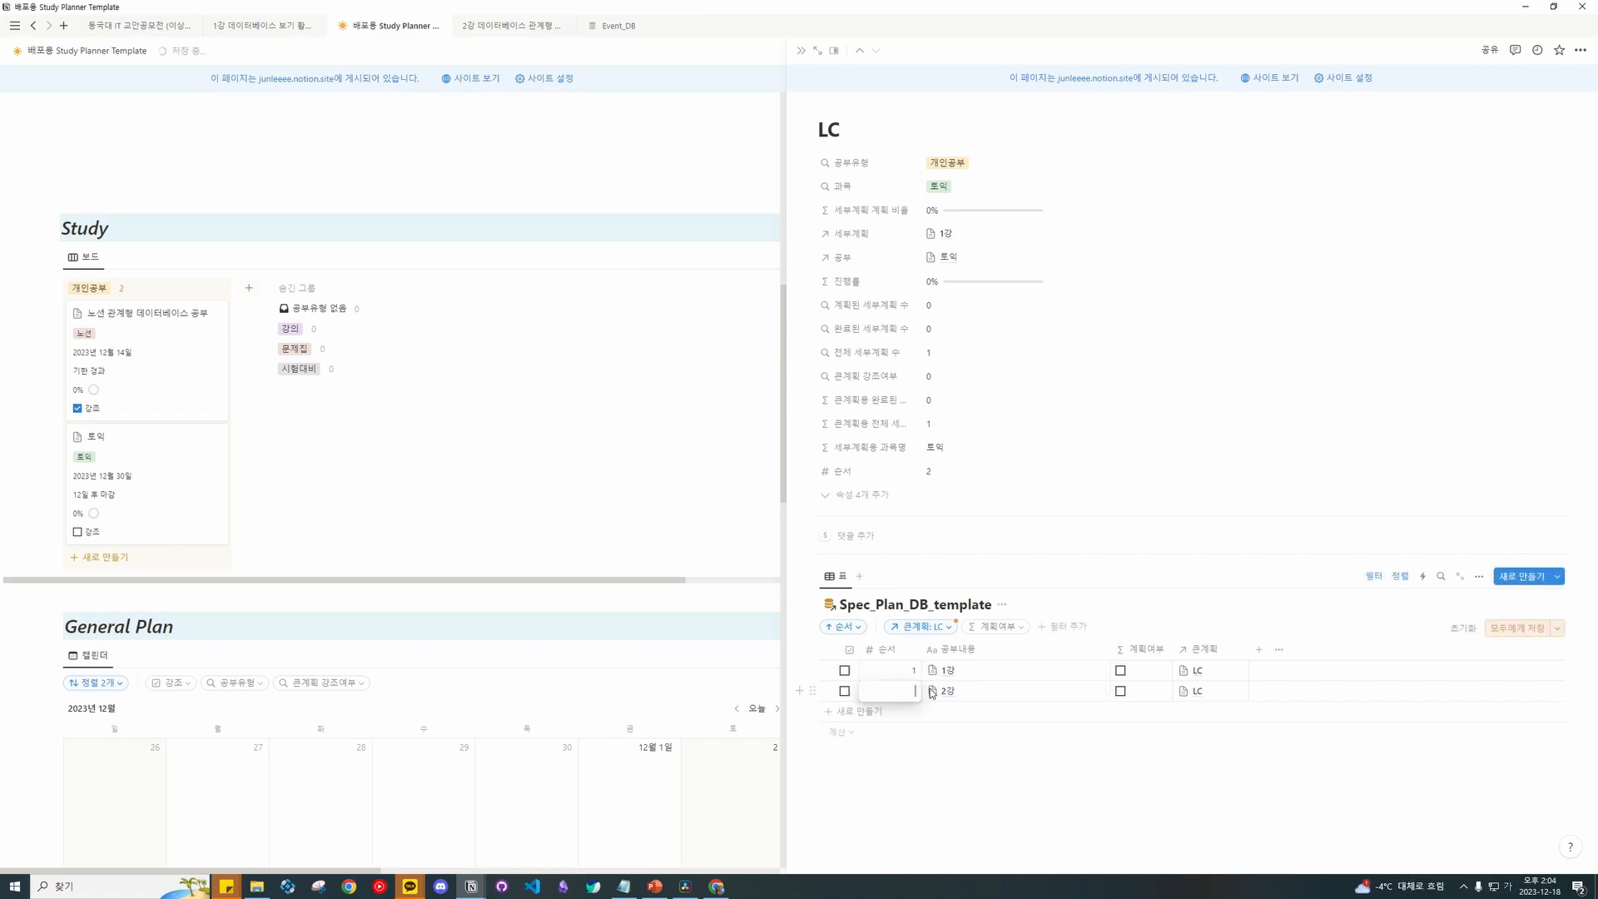
key(Down)
text(2)
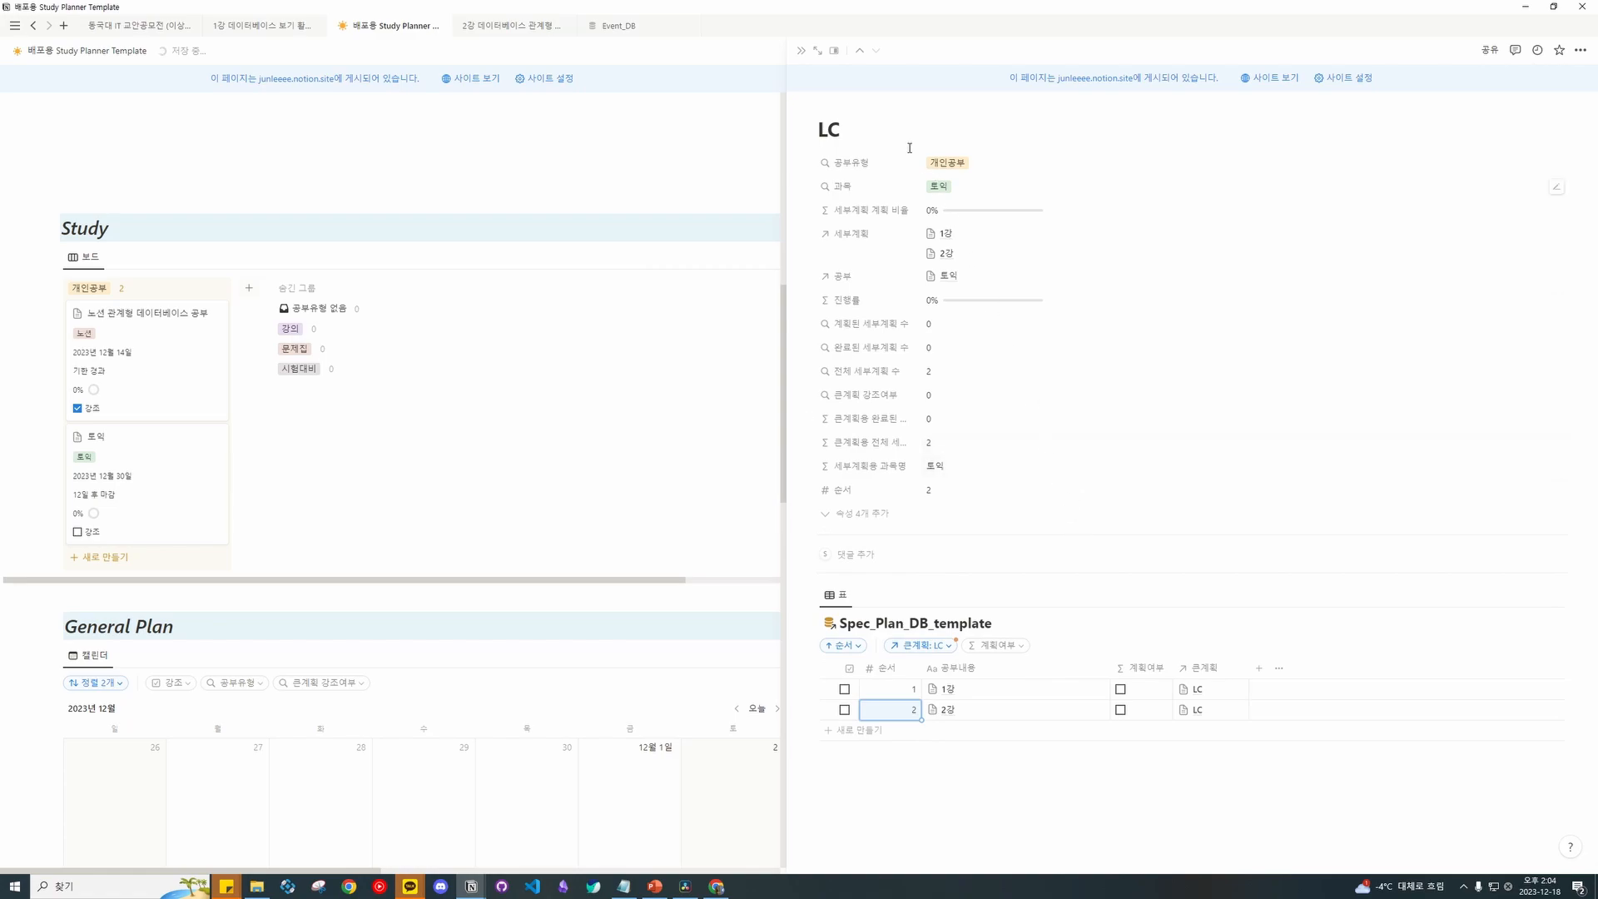
Review the 토익, RC and LC pages in side peek, then close the peek.
click(802, 52)
click(166, 466)
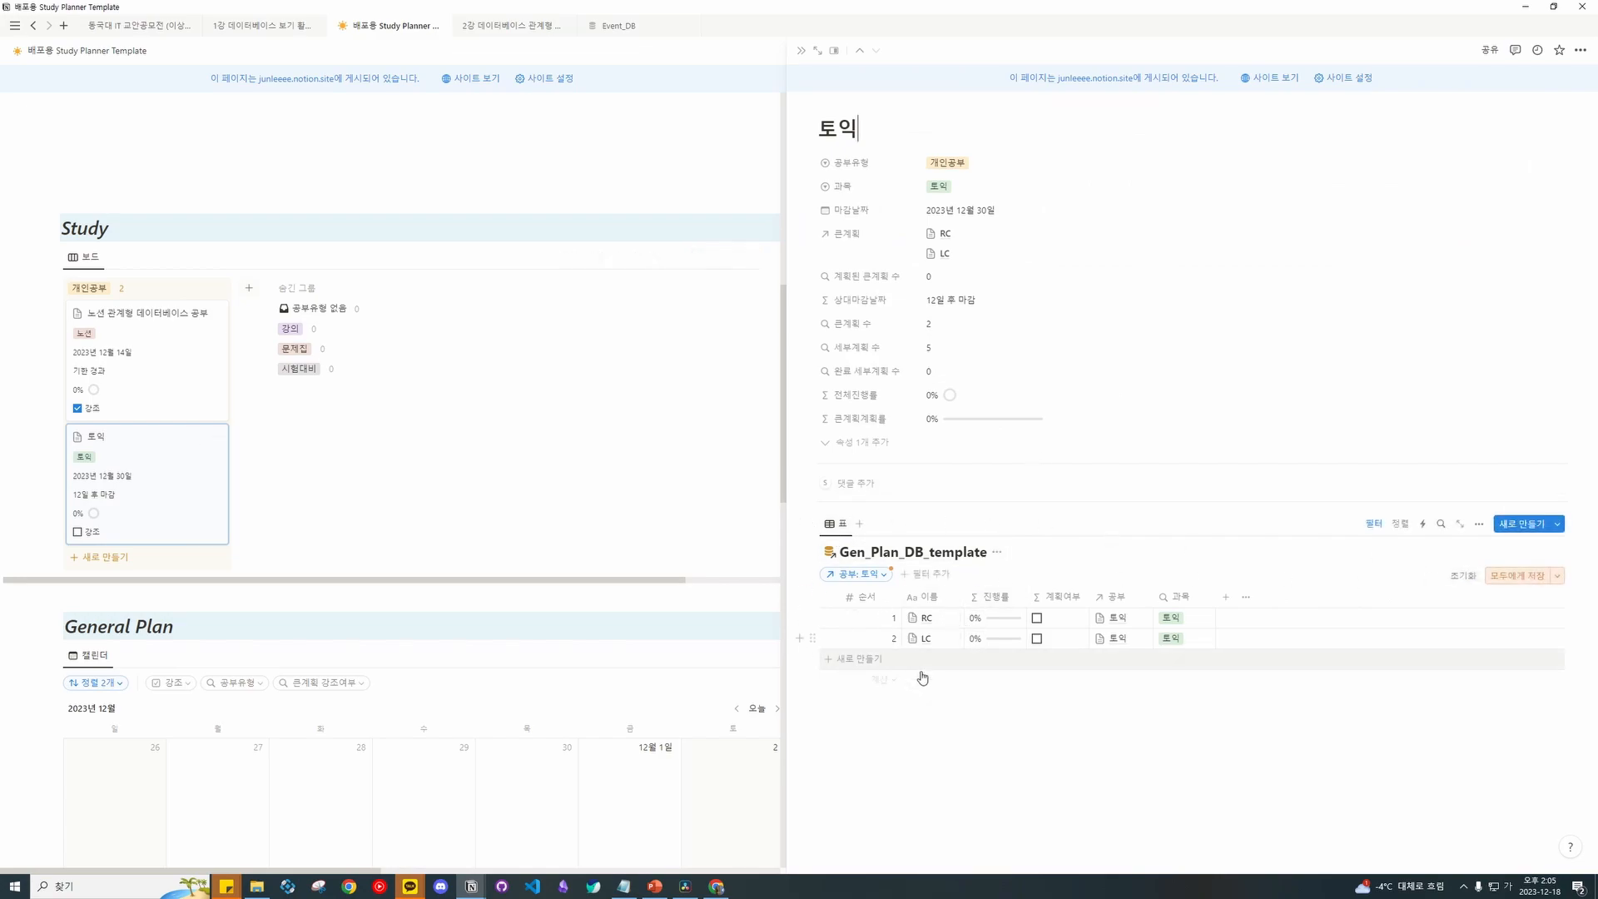
click(801, 51)
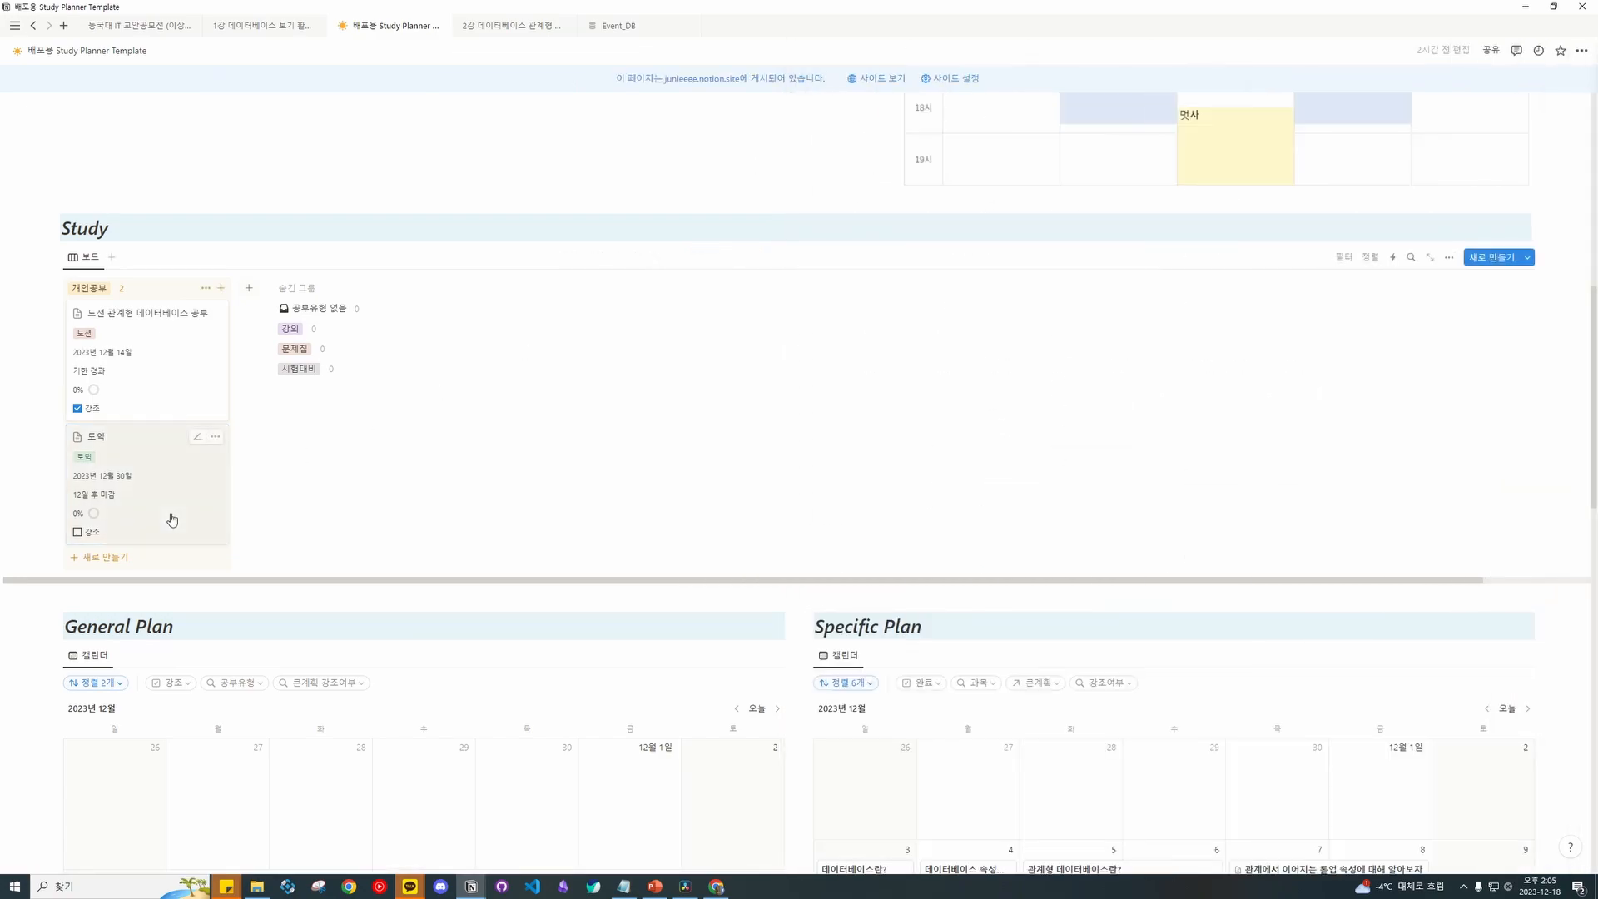
click(193, 503)
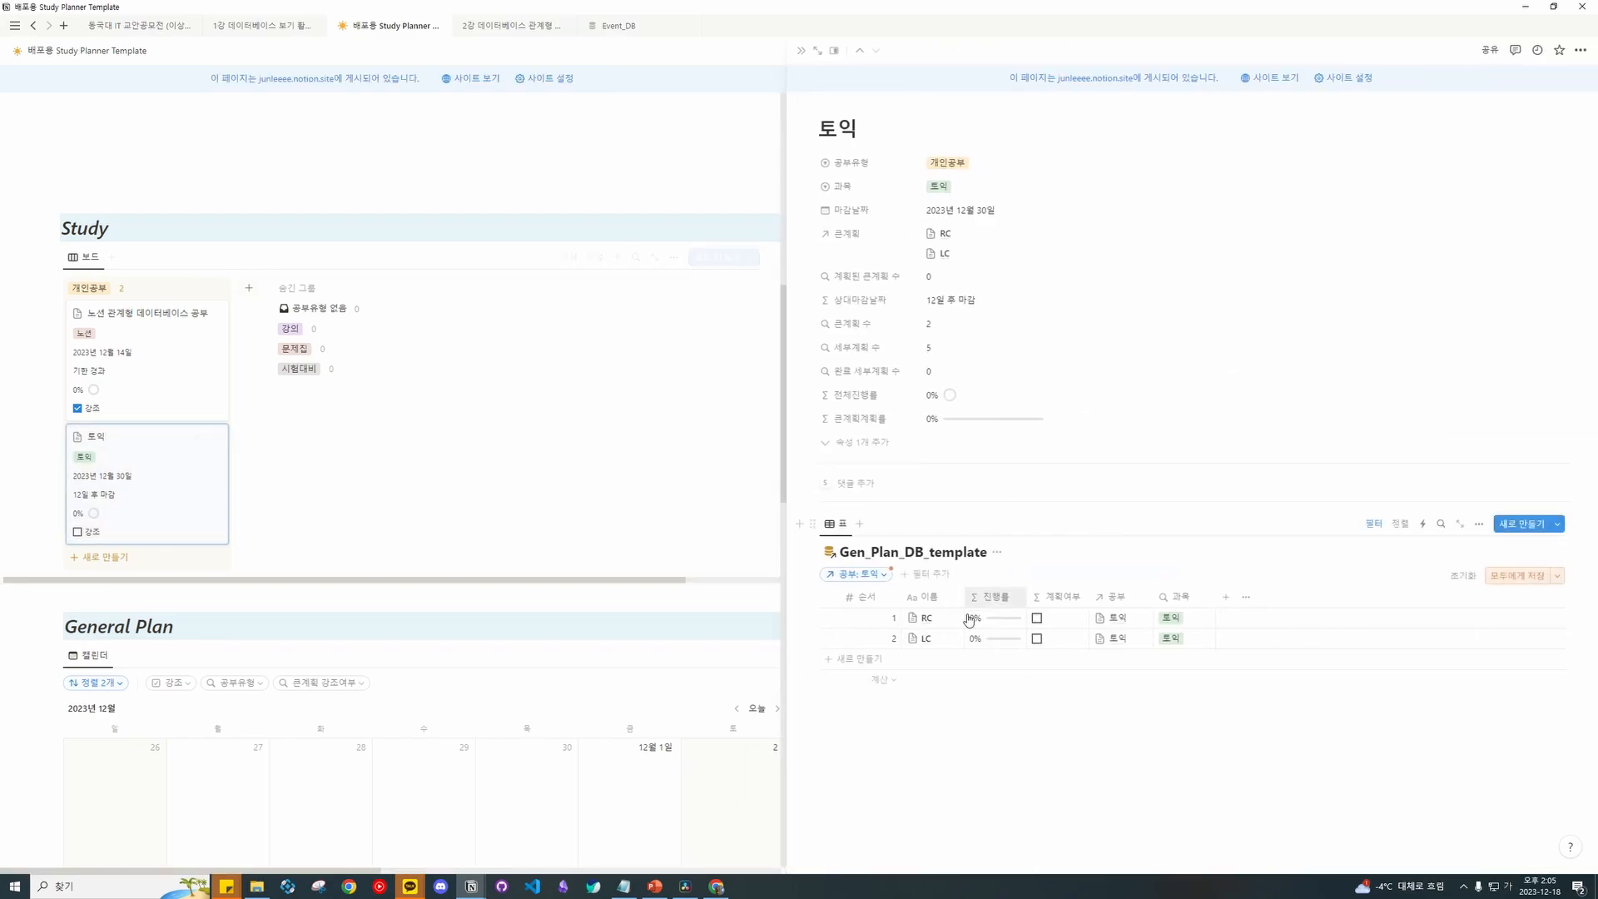
click(952, 619)
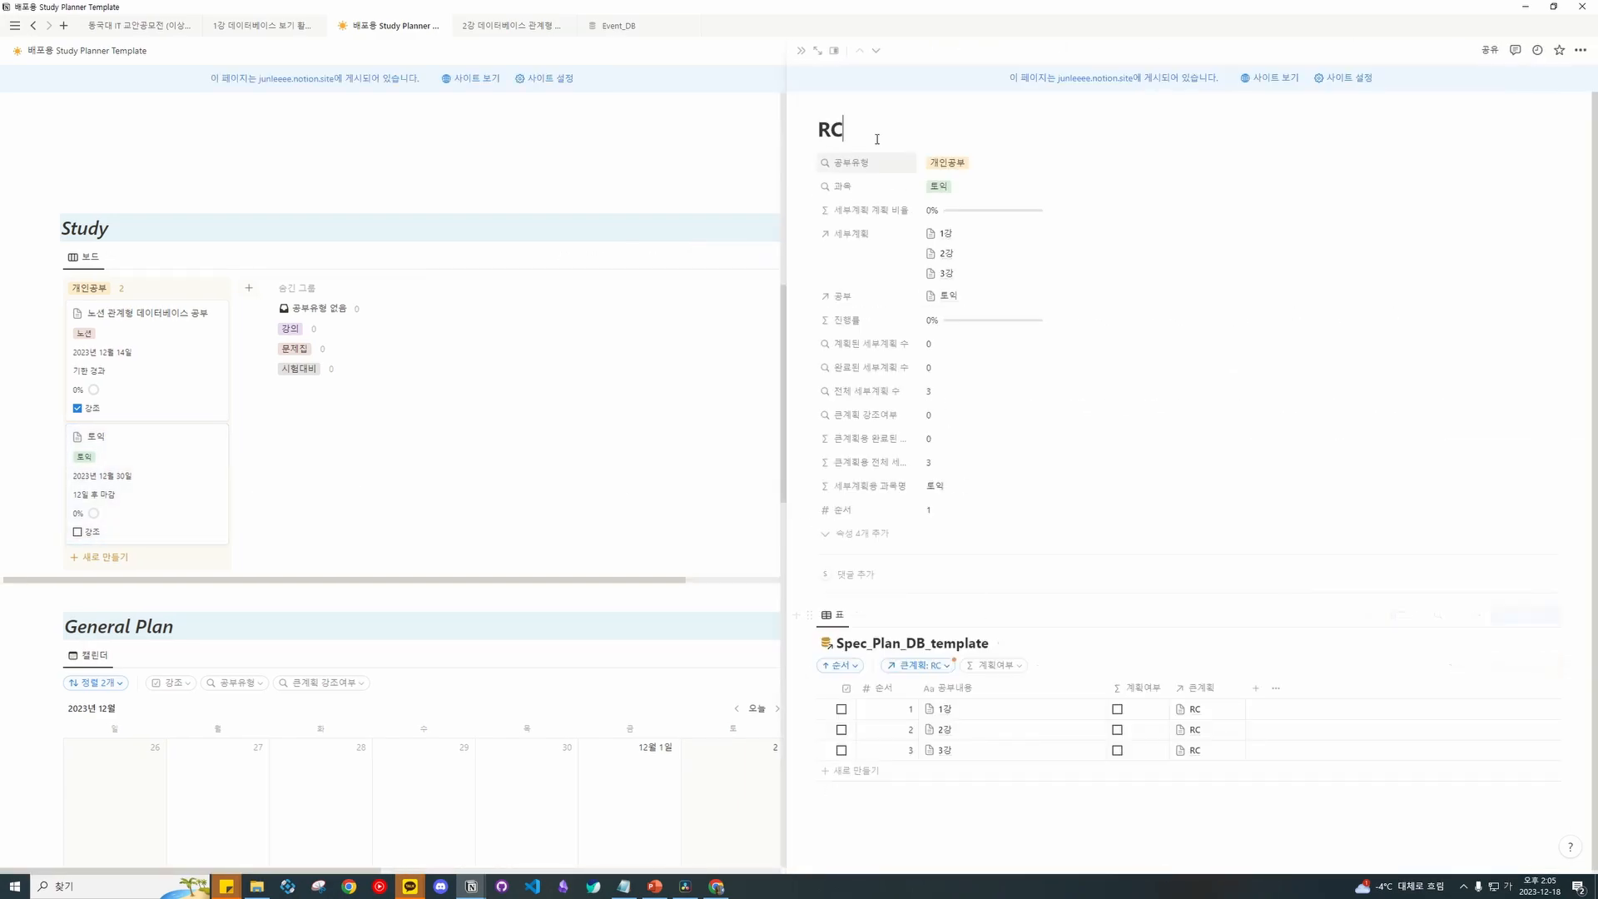
click(800, 50)
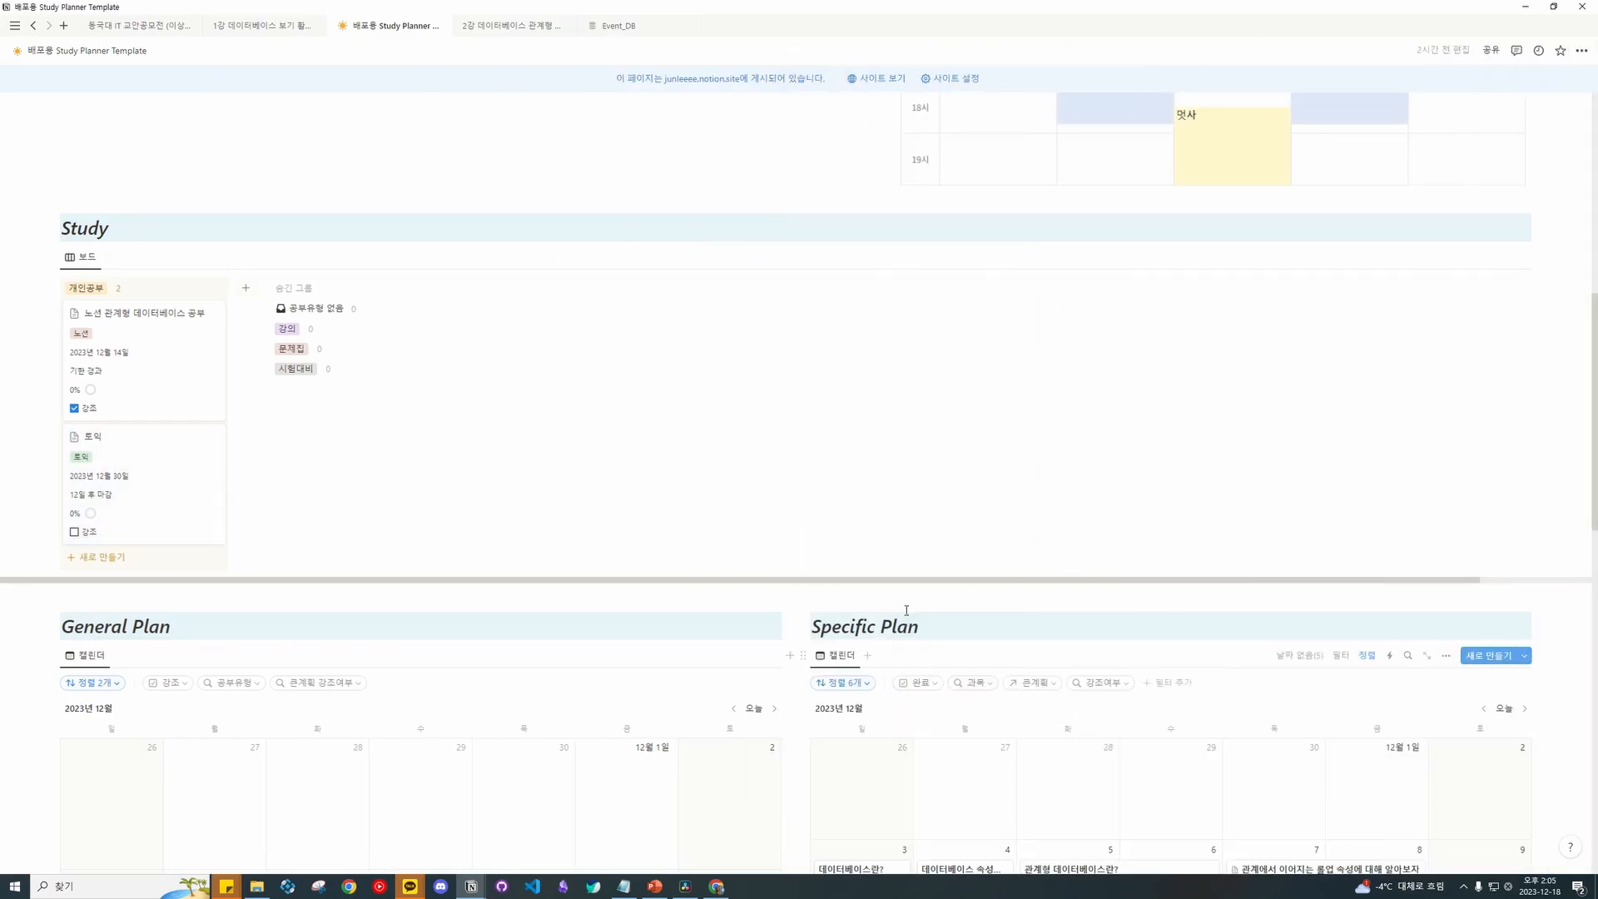
click(145, 483)
click(952, 639)
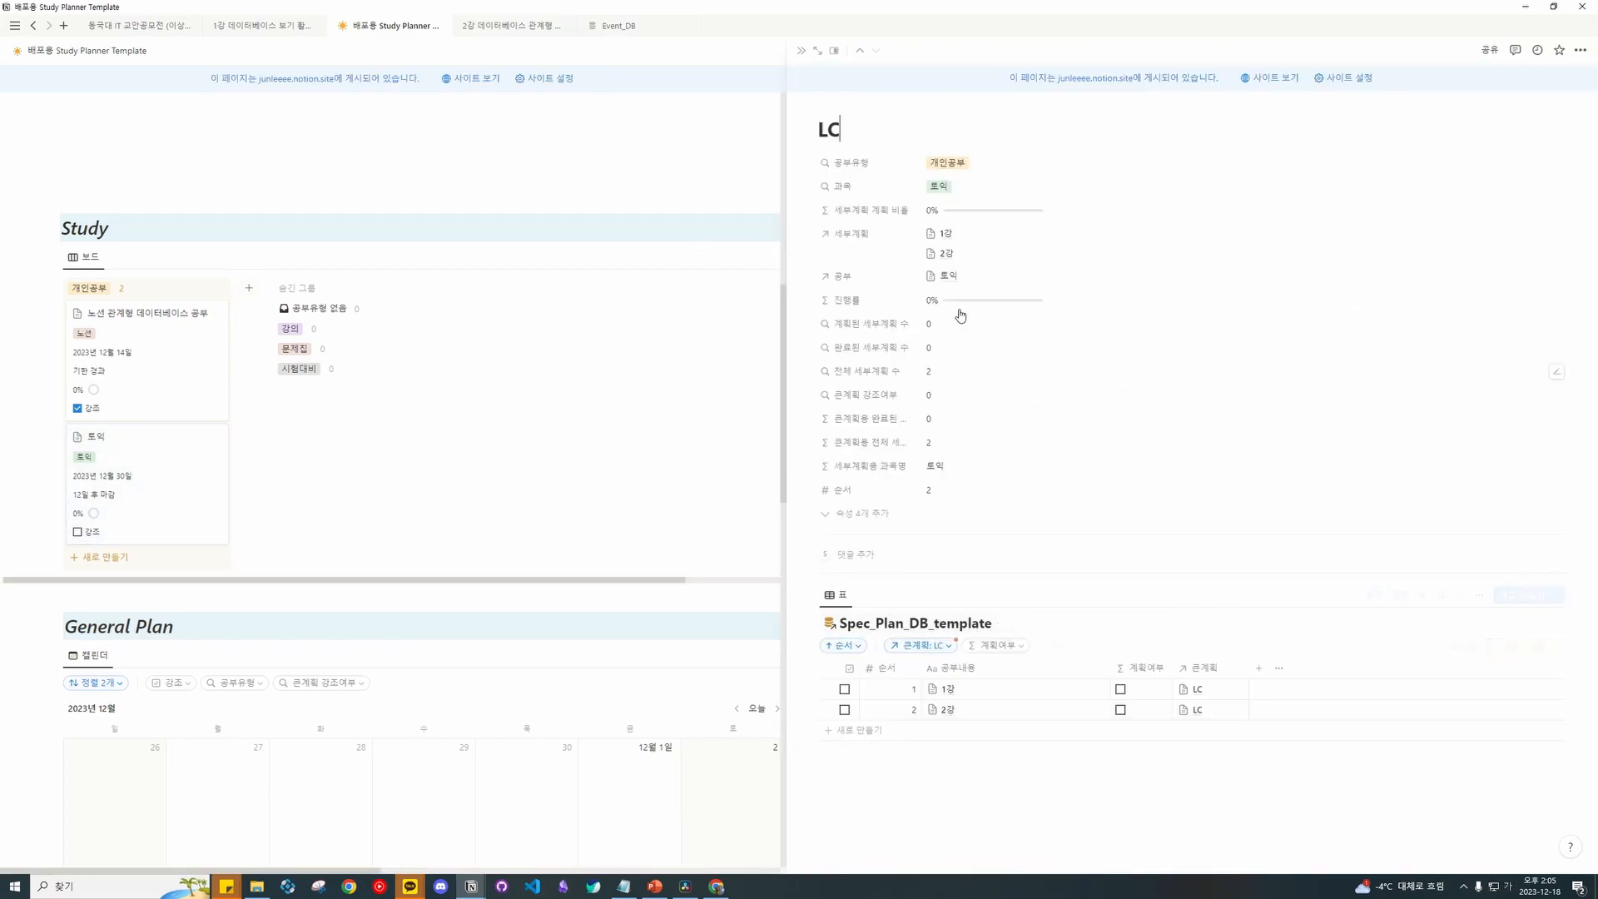
key(Escape)
click(166, 491)
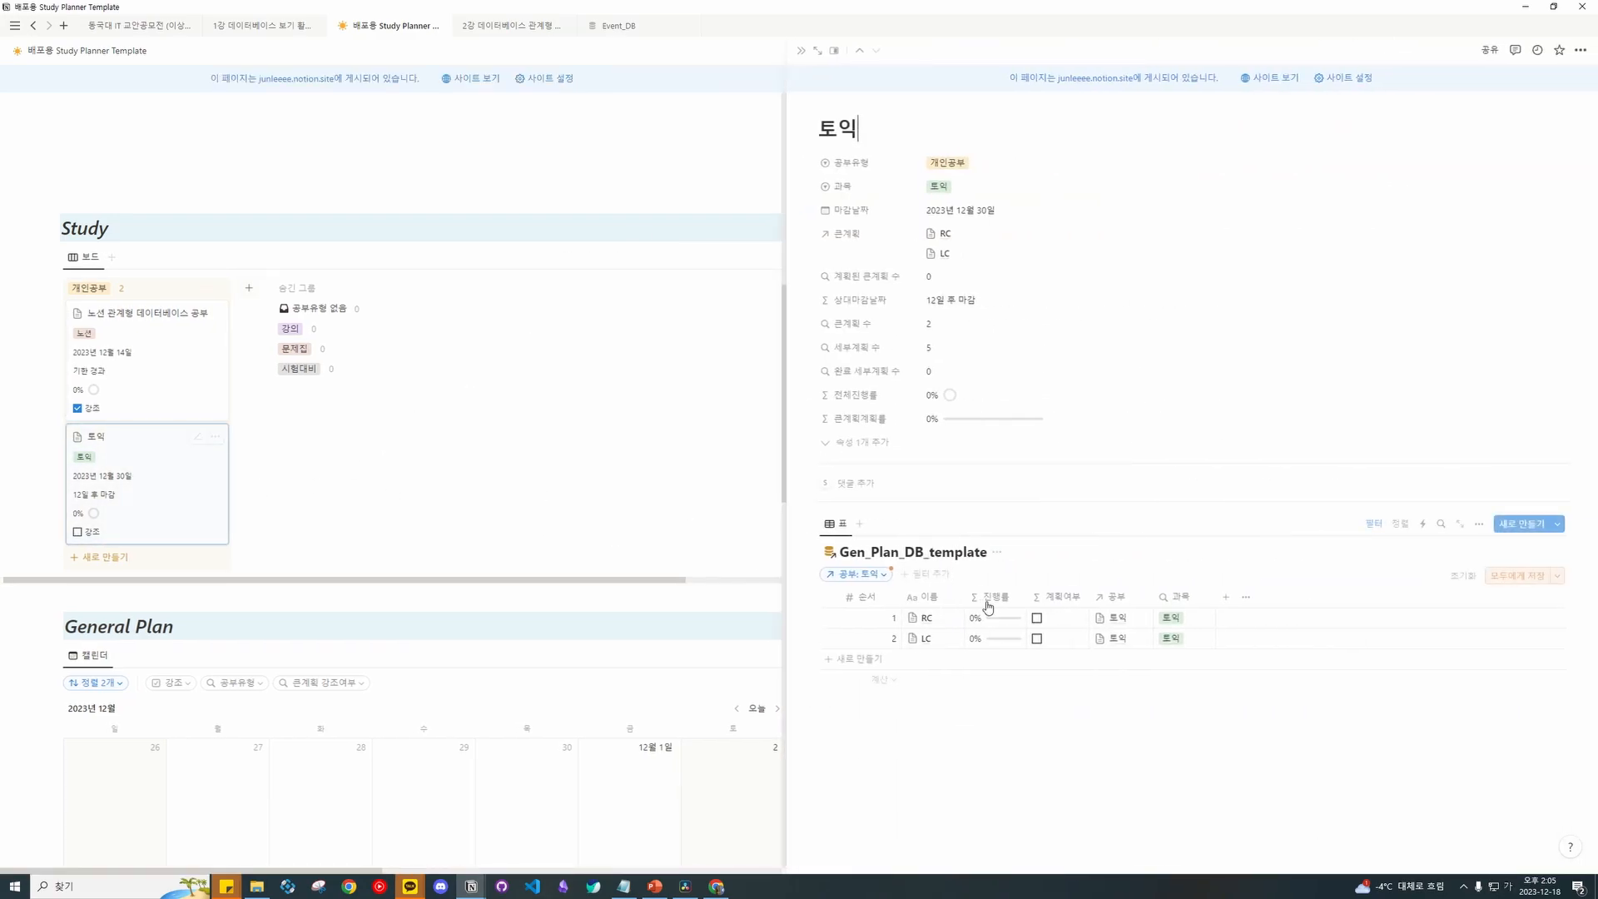
click(952, 619)
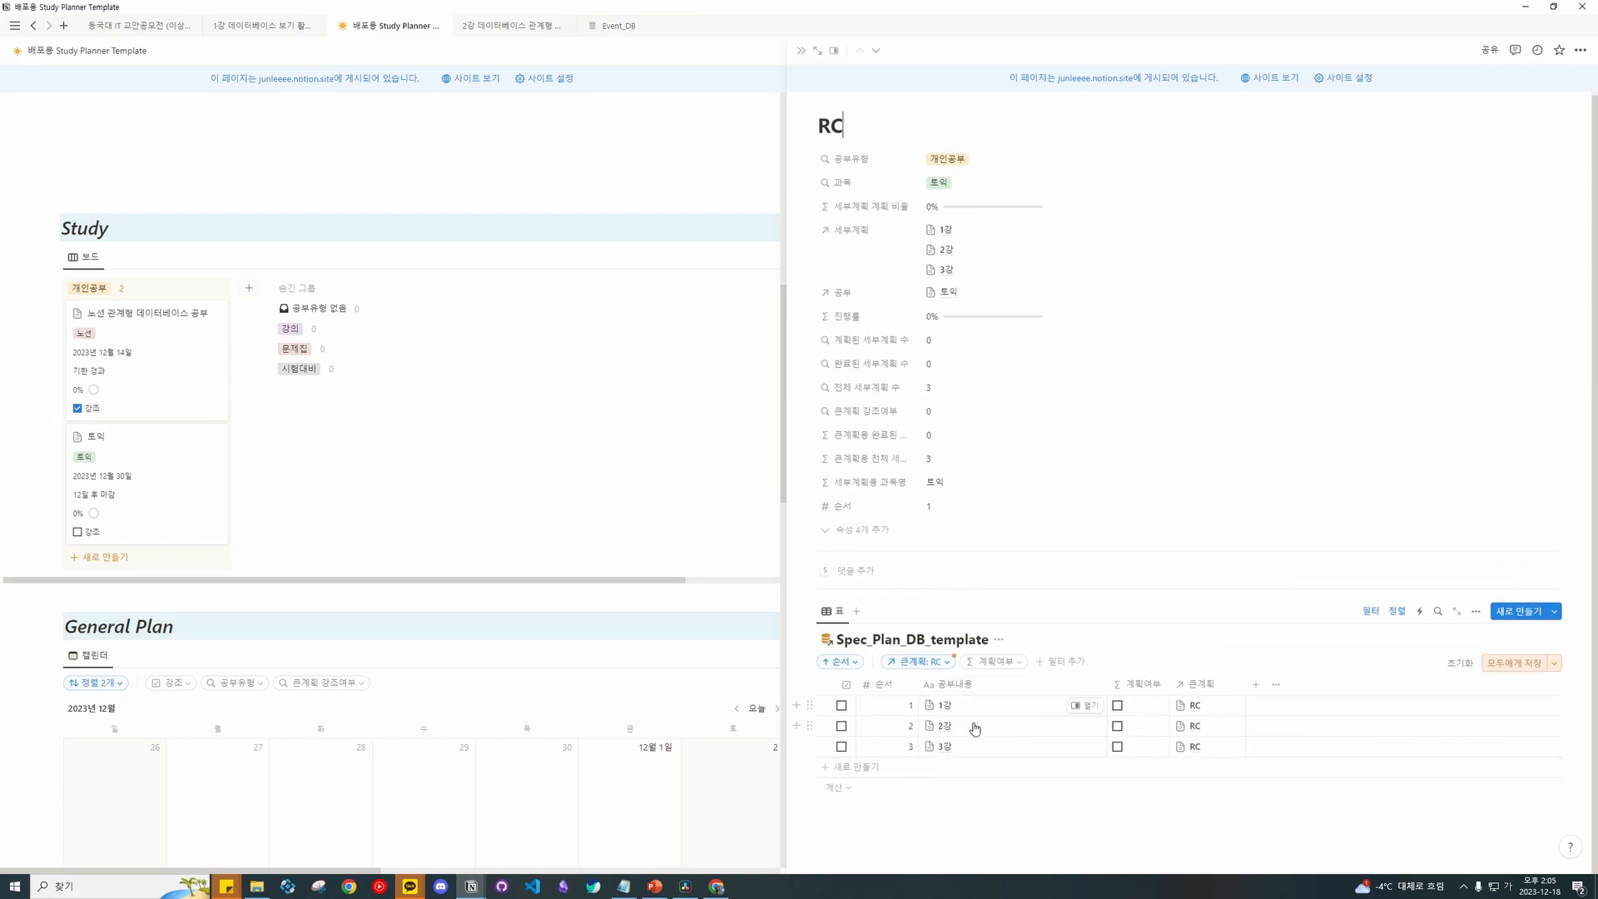
click(801, 50)
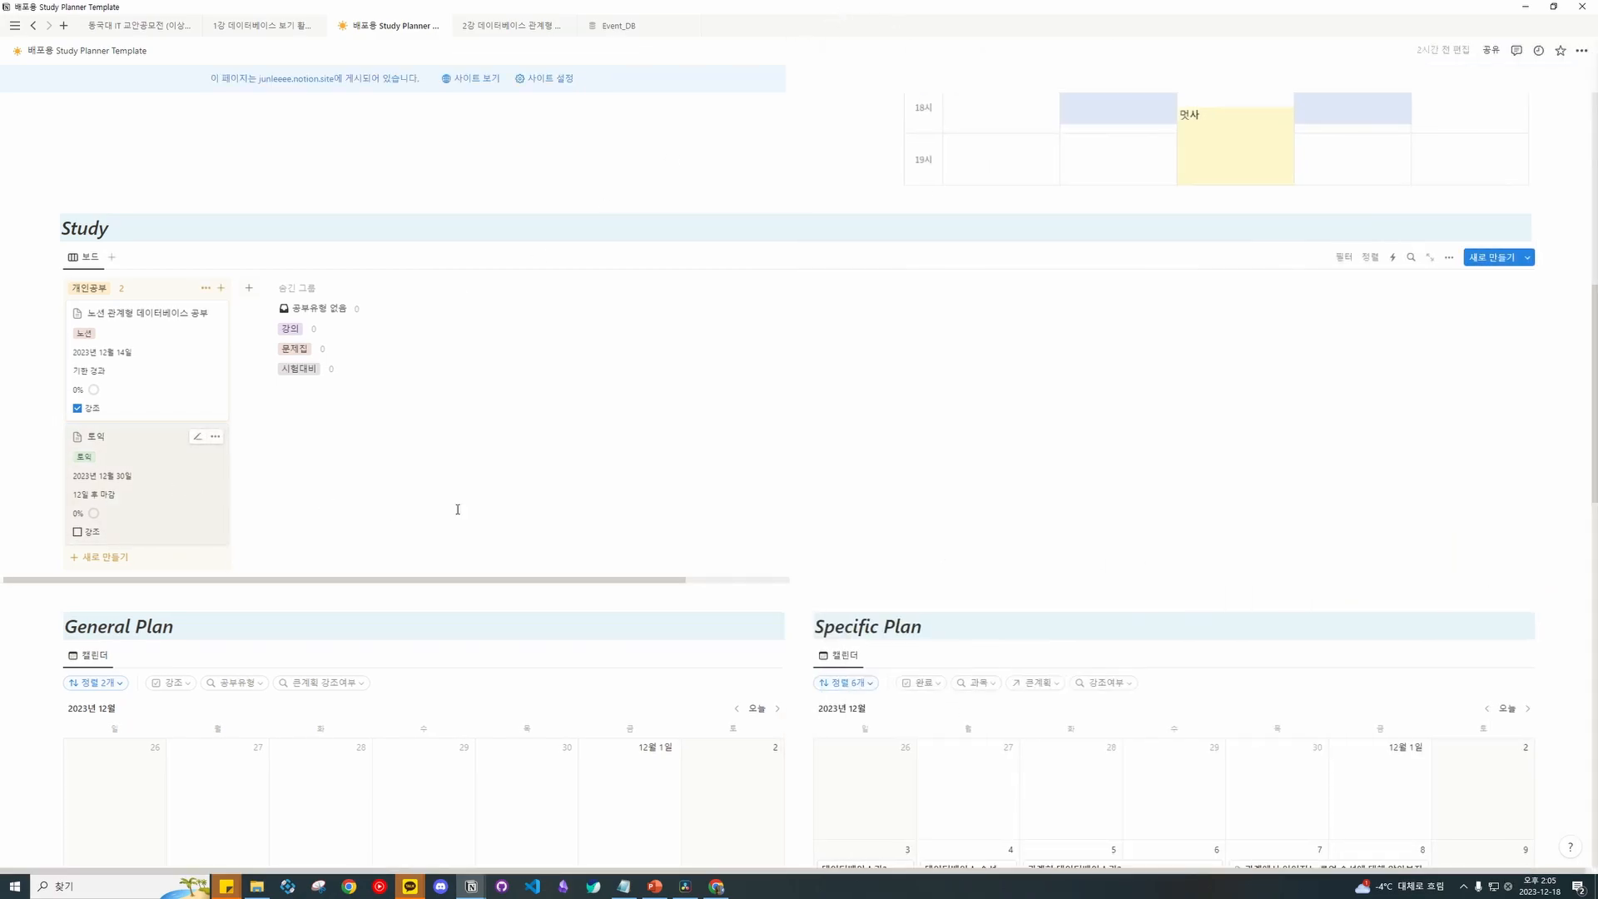
click(158, 487)
click(948, 639)
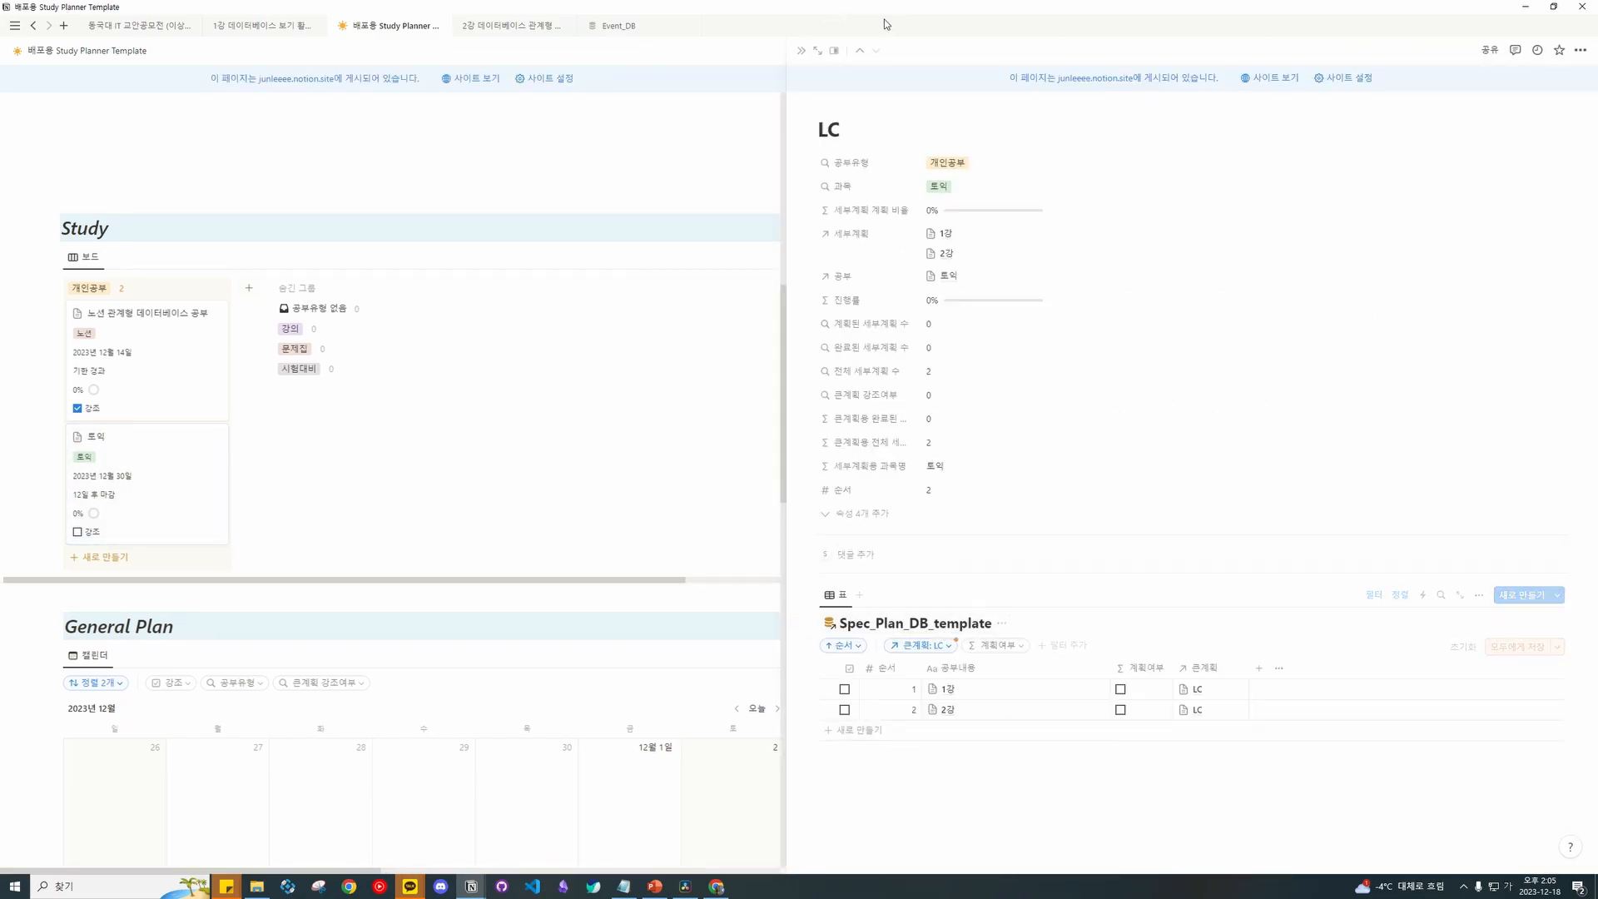
click(802, 52)
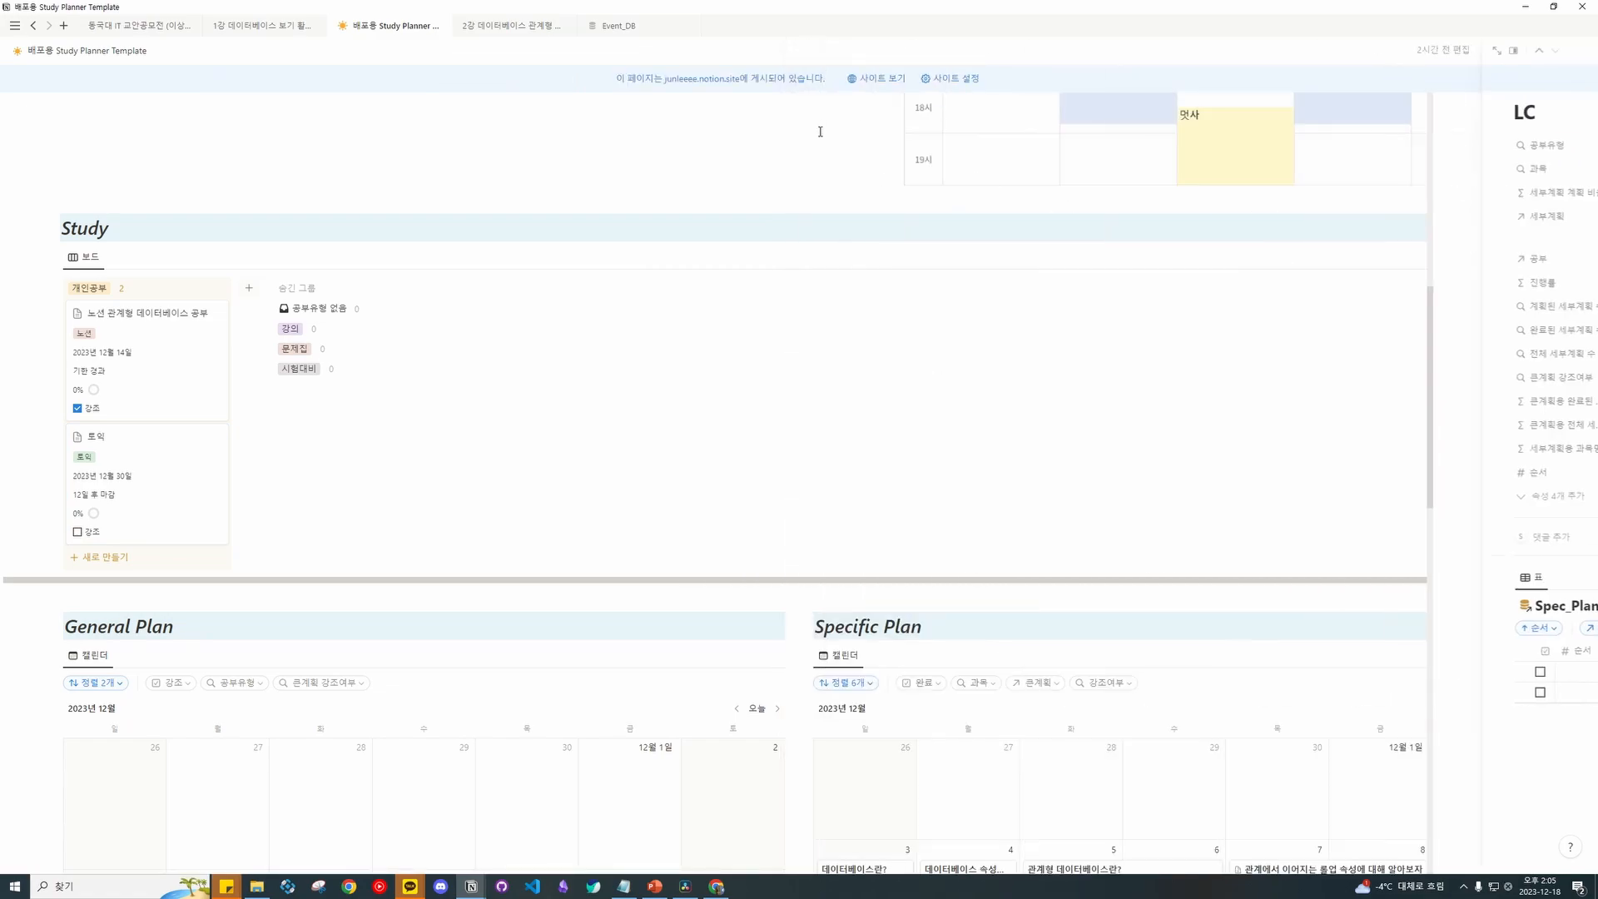
Show the General Plan calendar's 'No date (2)' list containing RC and LC.
scroll(941, 314, down, 2)
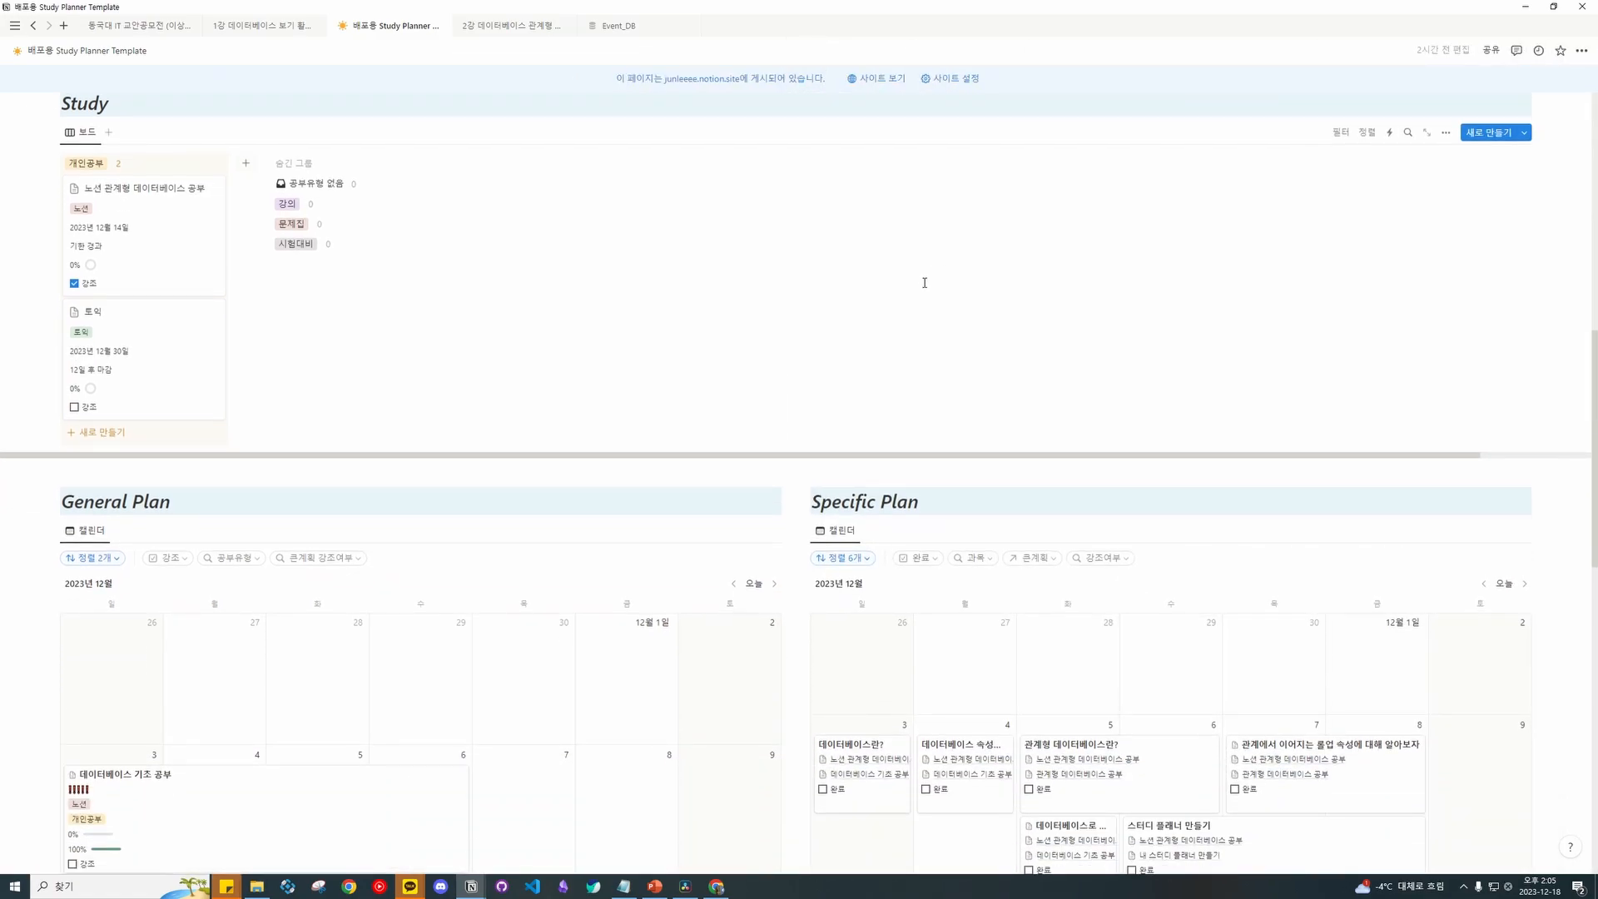
scroll(924, 283, down, 6)
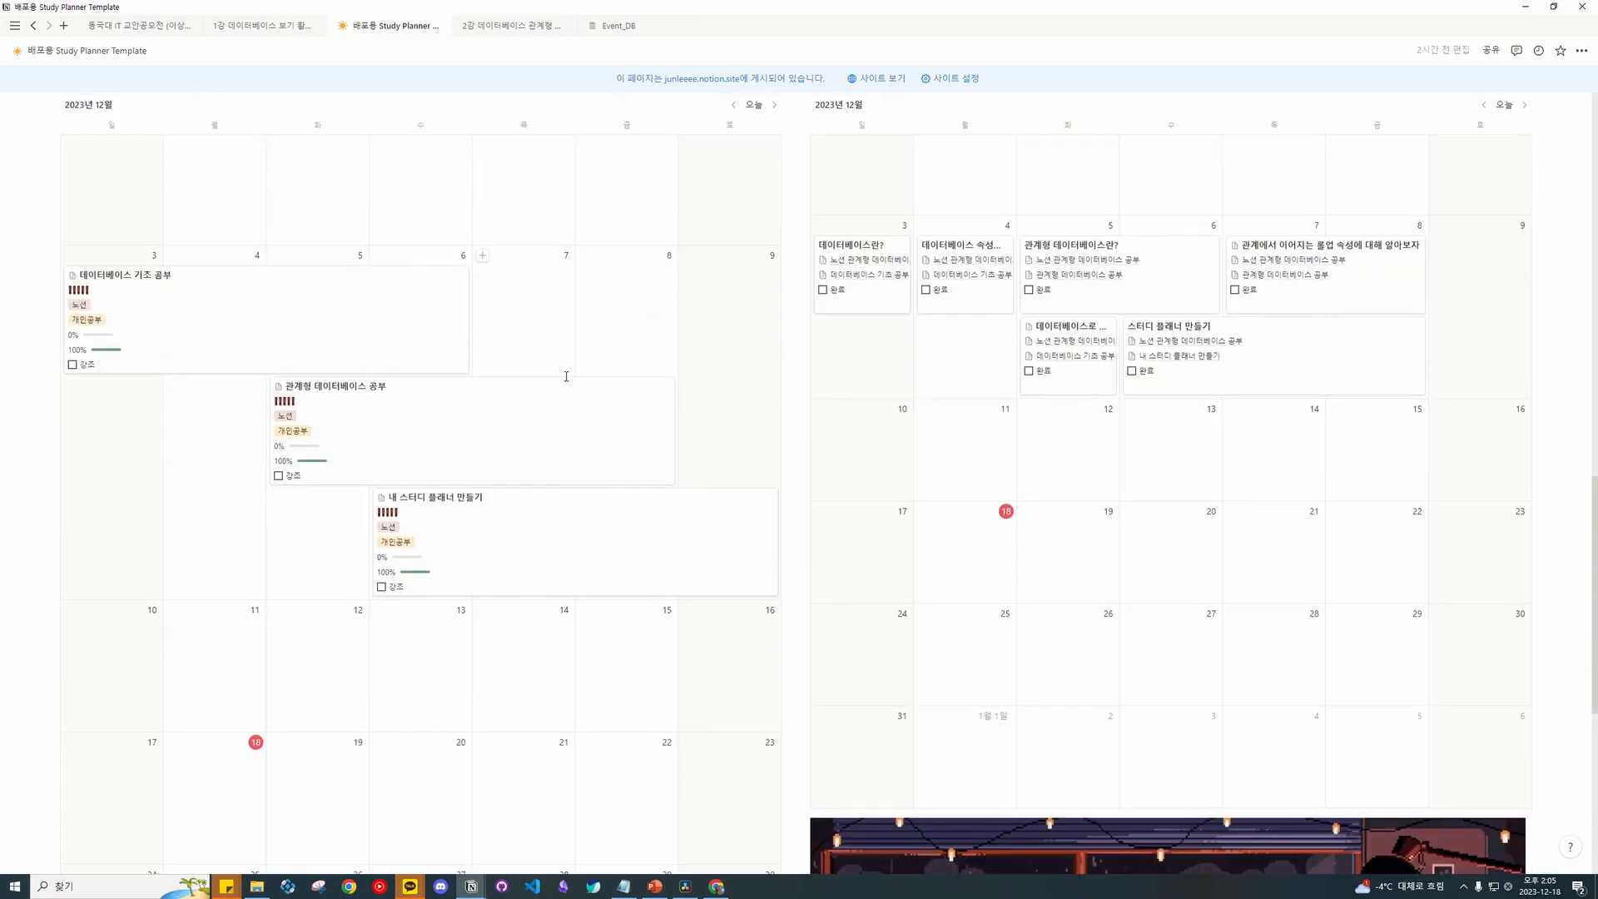
scroll(557, 380, up, 2)
scroll(550, 449, down, 4)
scroll(114, 498, up, 3)
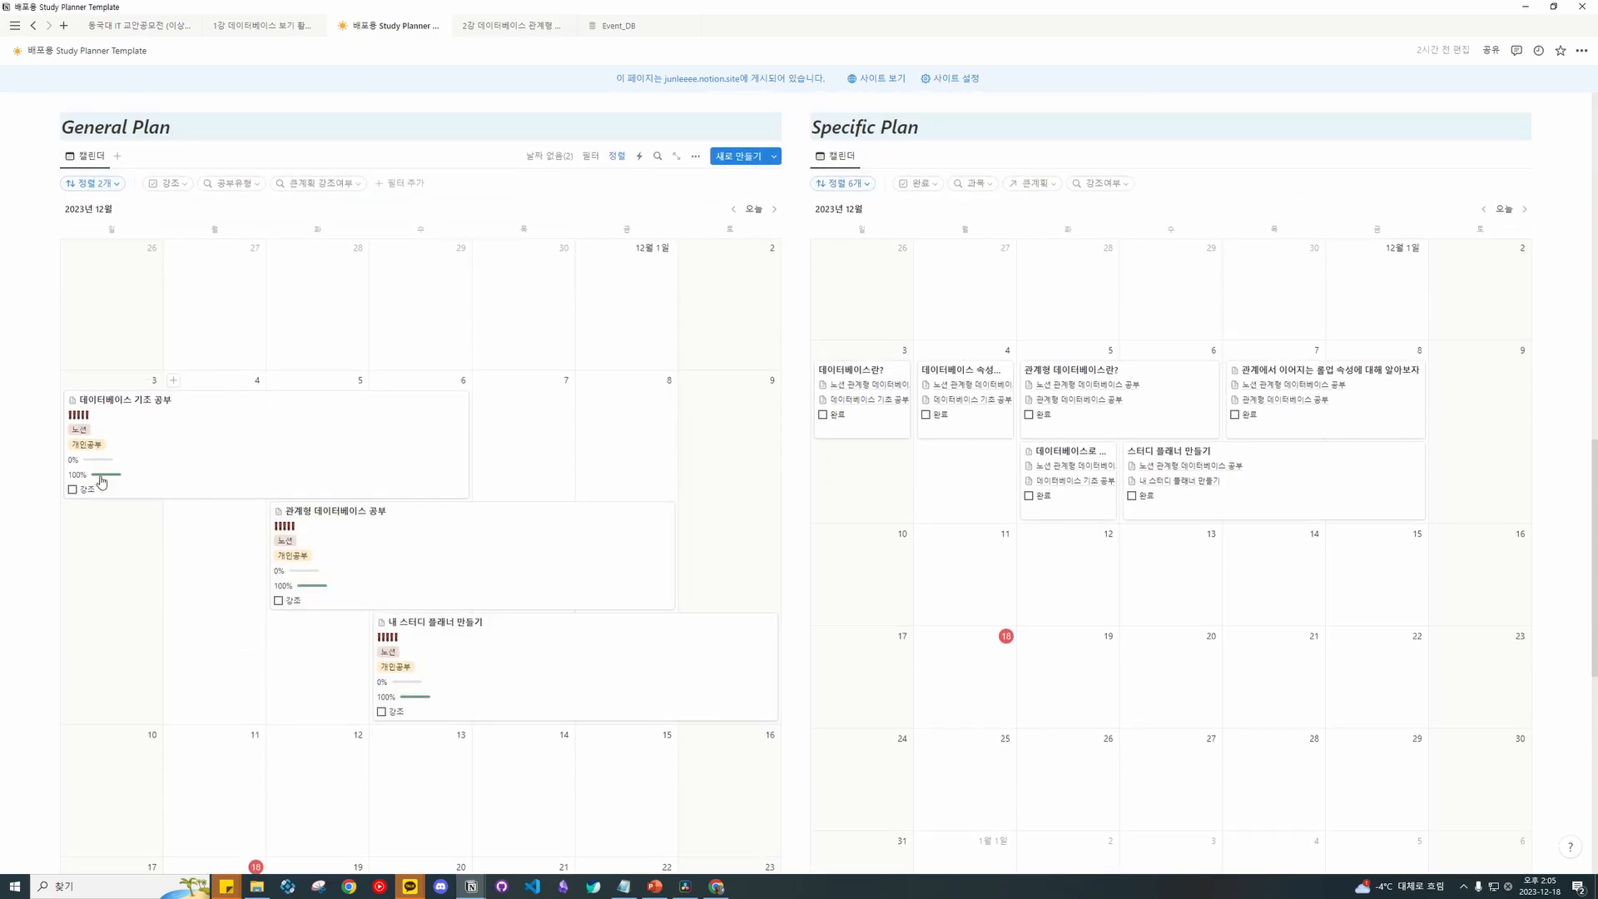
scroll(612, 391, down, 1)
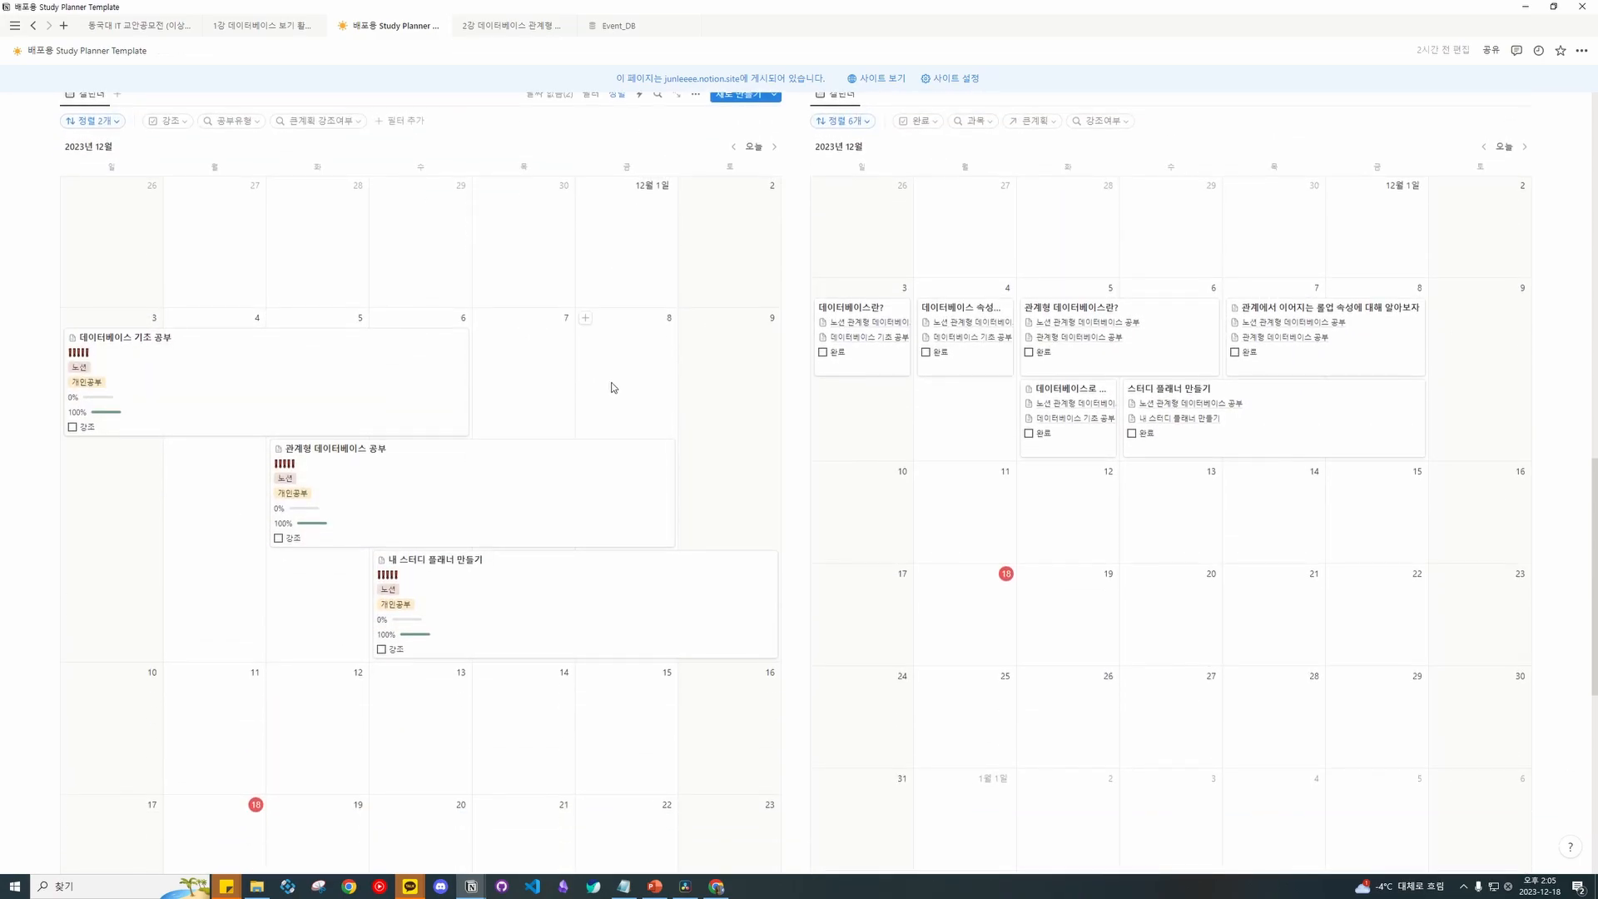
scroll(583, 316, up, 2)
click(542, 220)
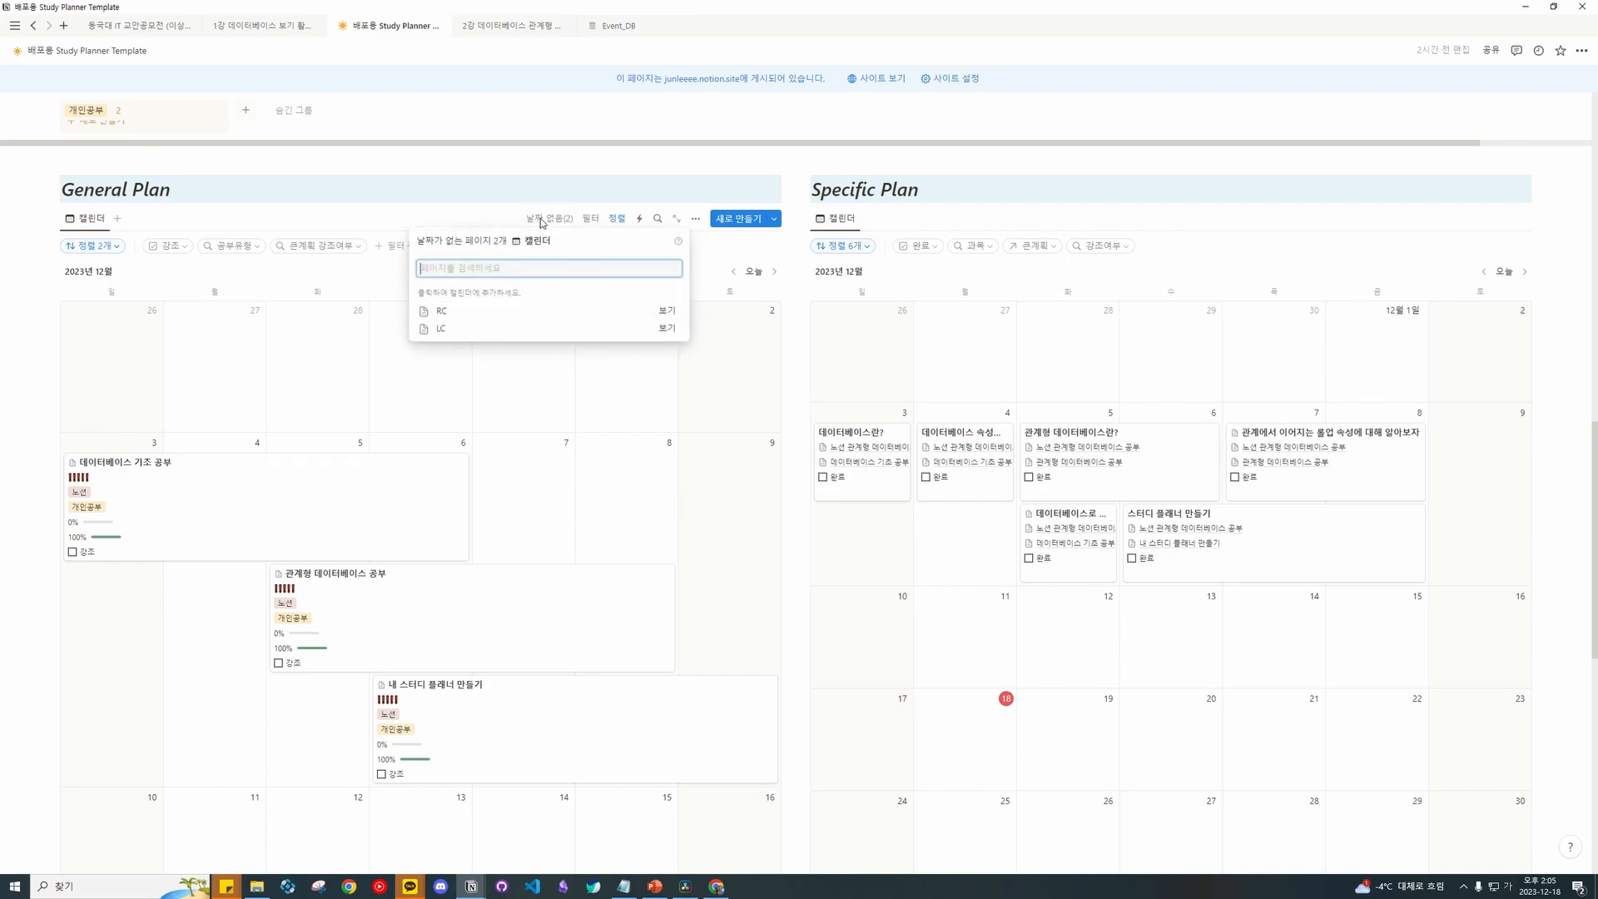
Schedule RC for December 18–23 and LC for December 24–30 on the calendar.
click(483, 313)
click(487, 313)
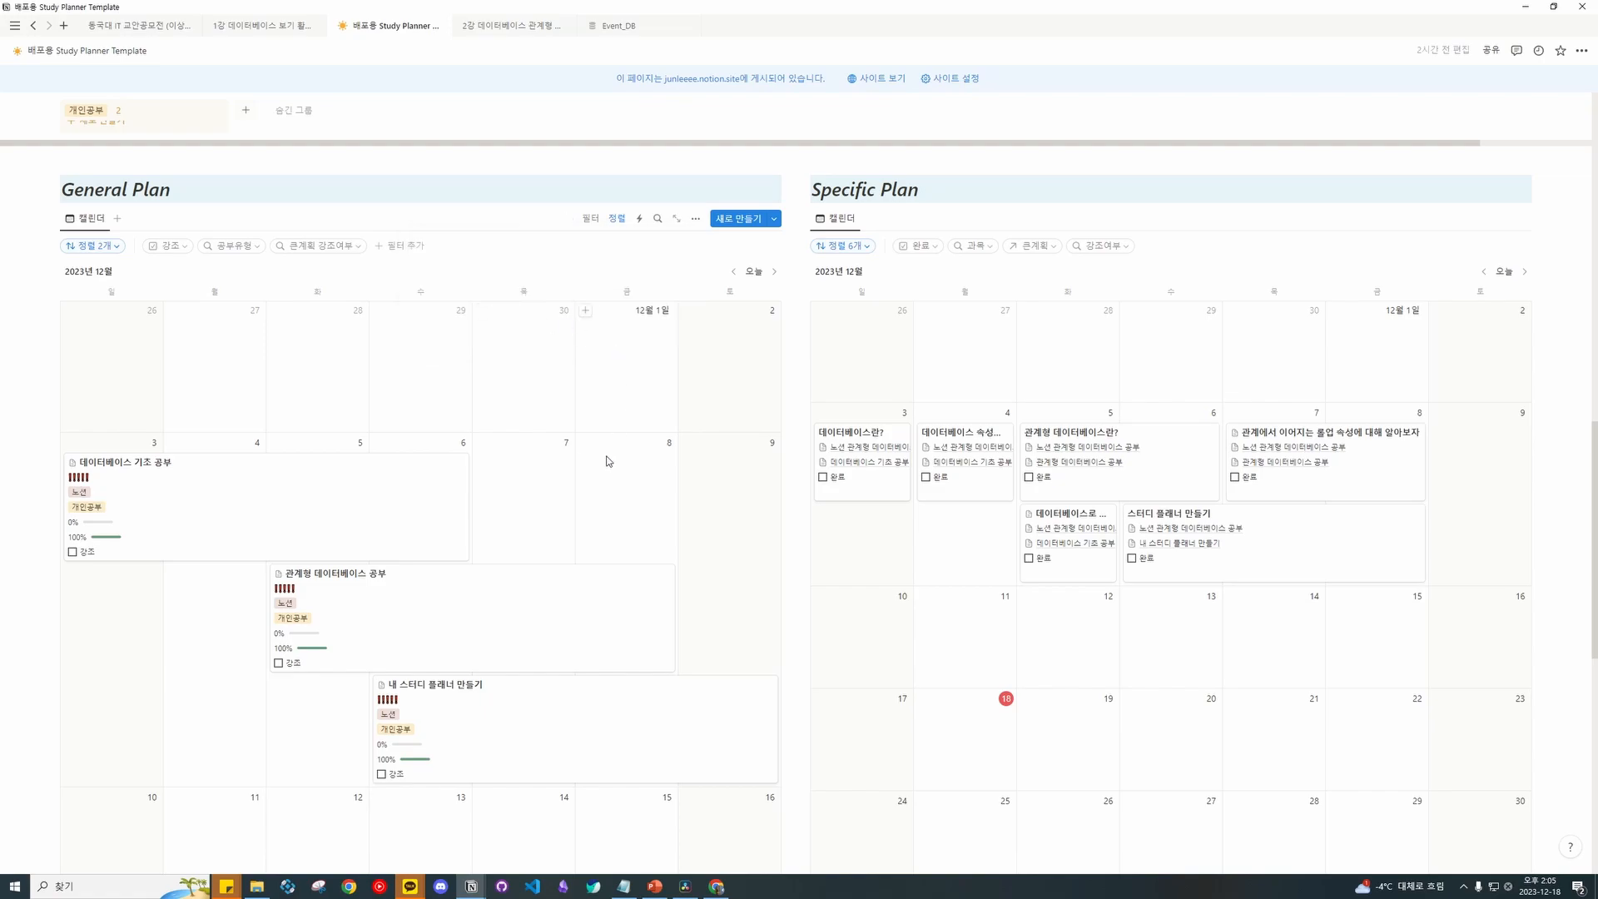
scroll(589, 438, down, 8)
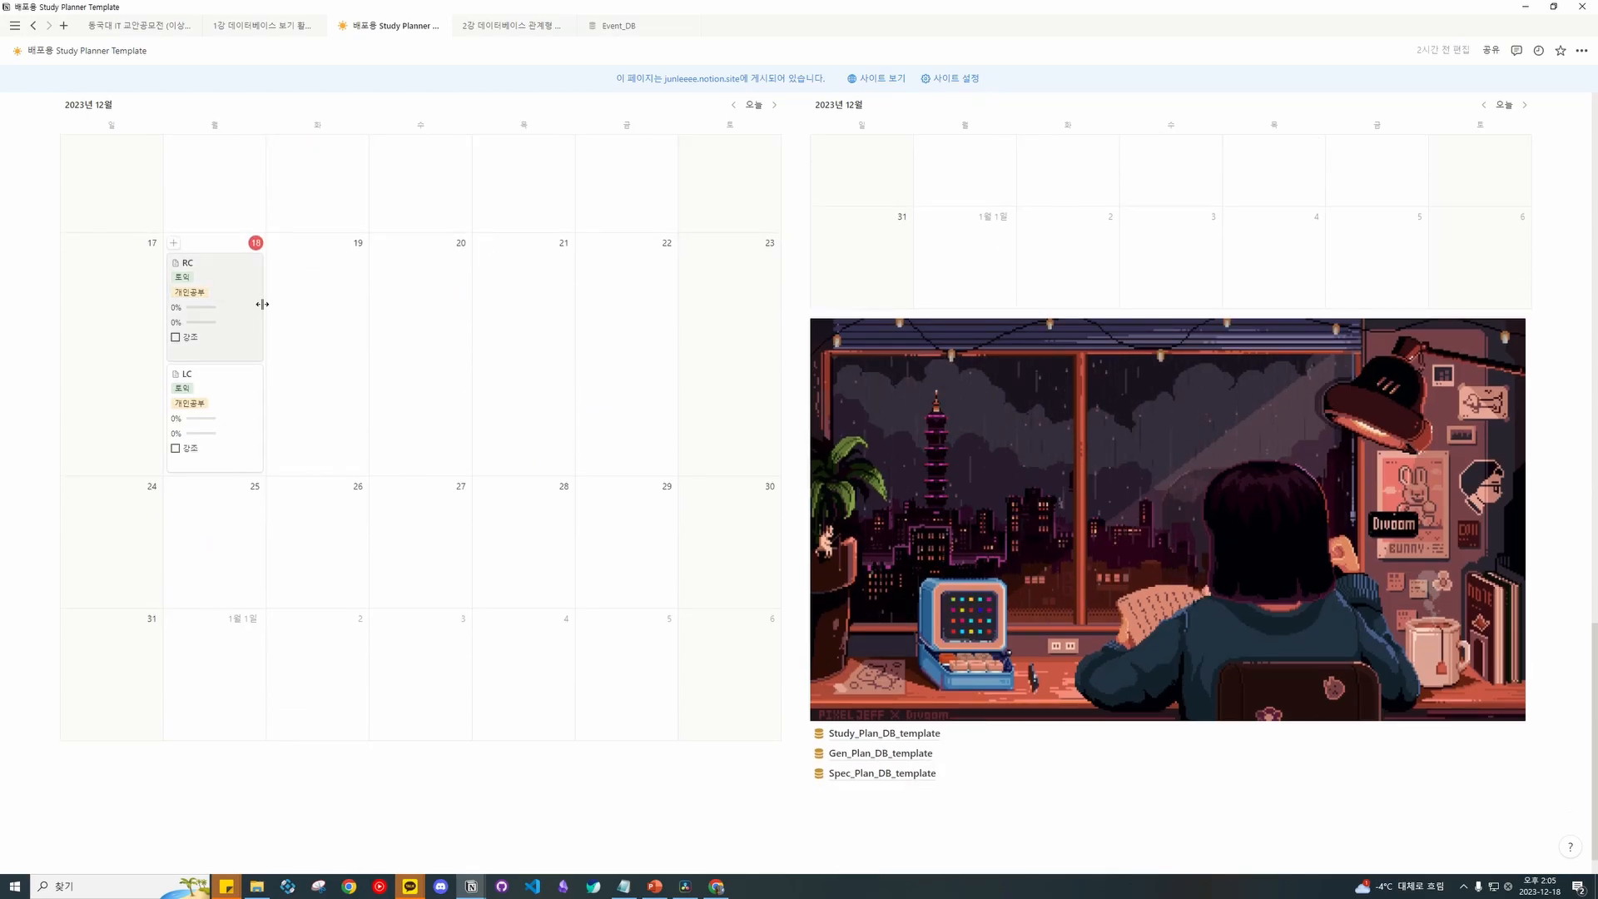
drag(235, 410, 692, 442)
drag(260, 293, 753, 304)
drag(270, 423, 83, 425)
scroll(403, 445, up, 3)
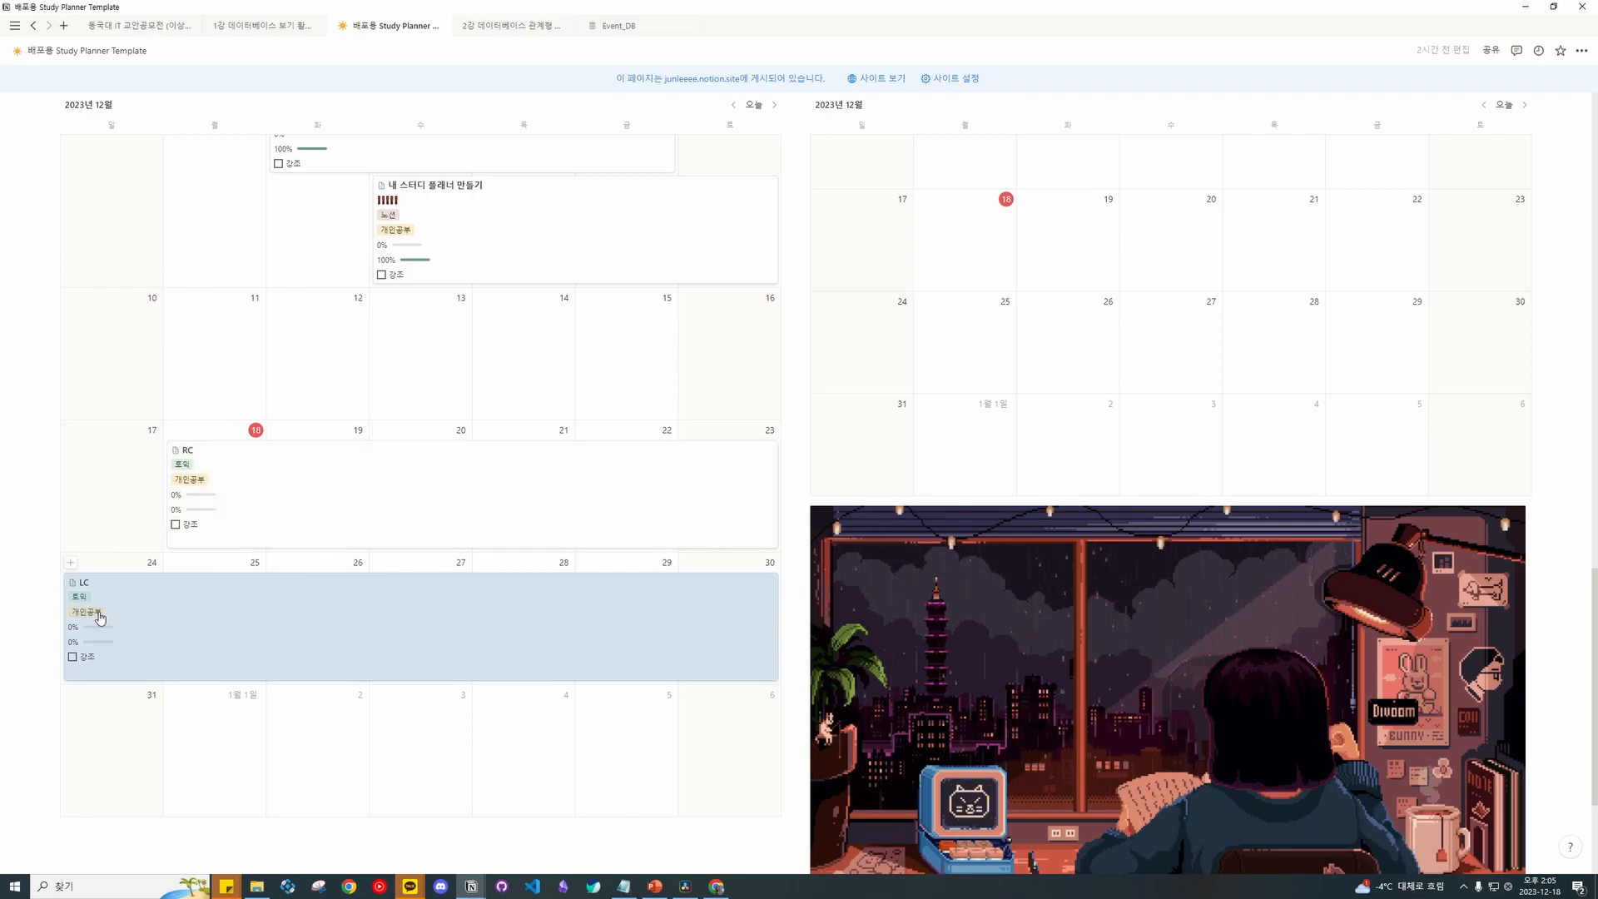
scroll(995, 507, up, 10)
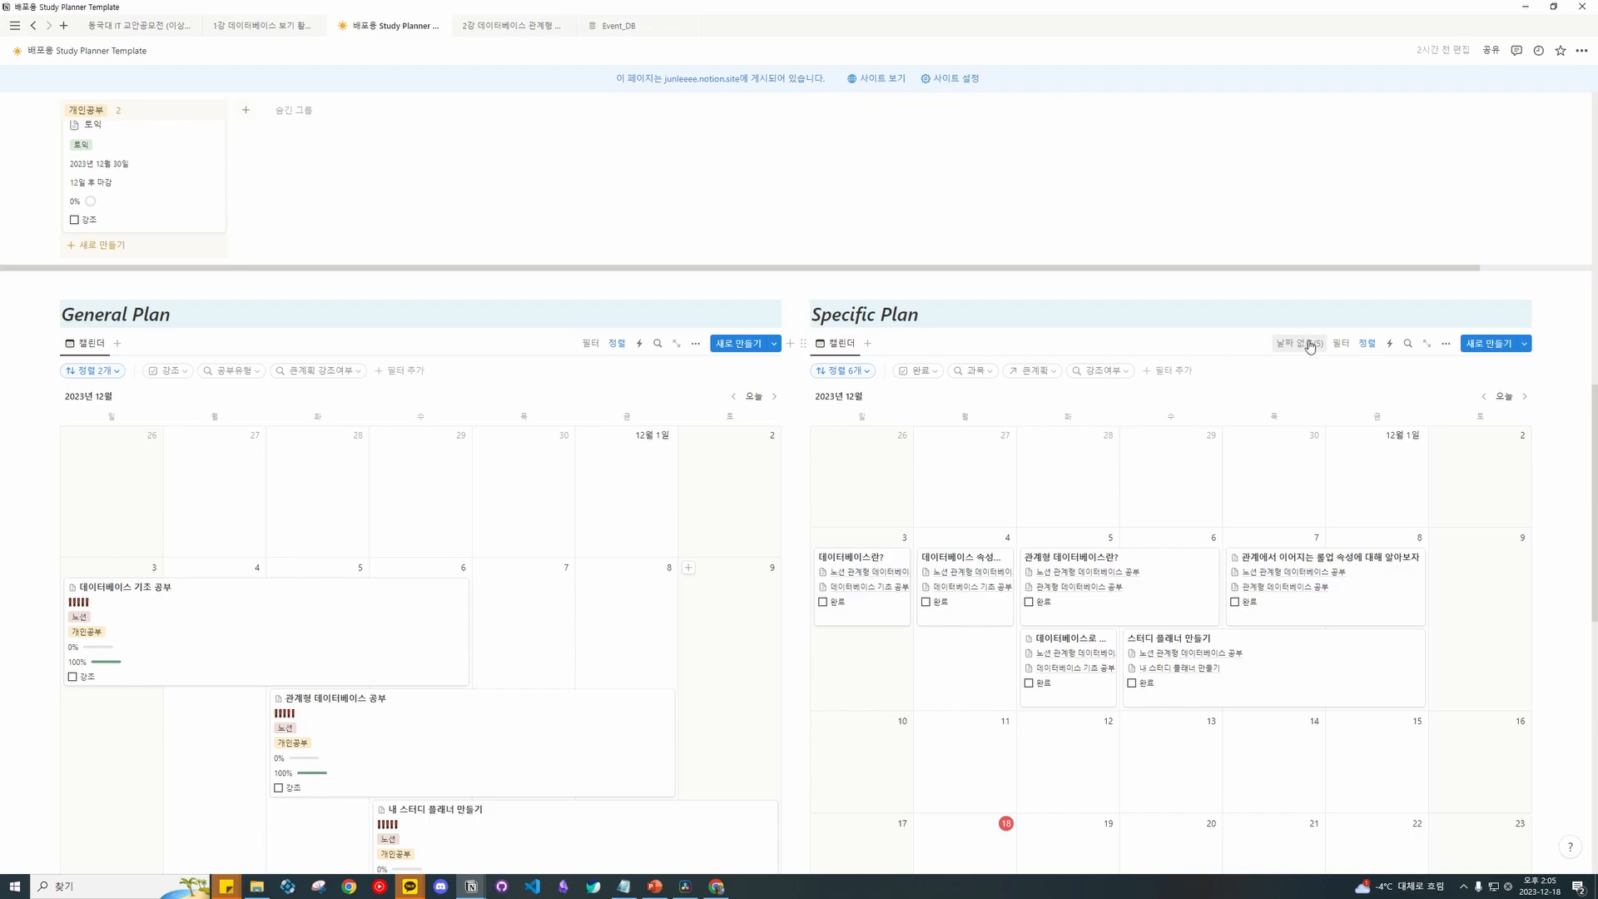
scroll(846, 317, down, 1)
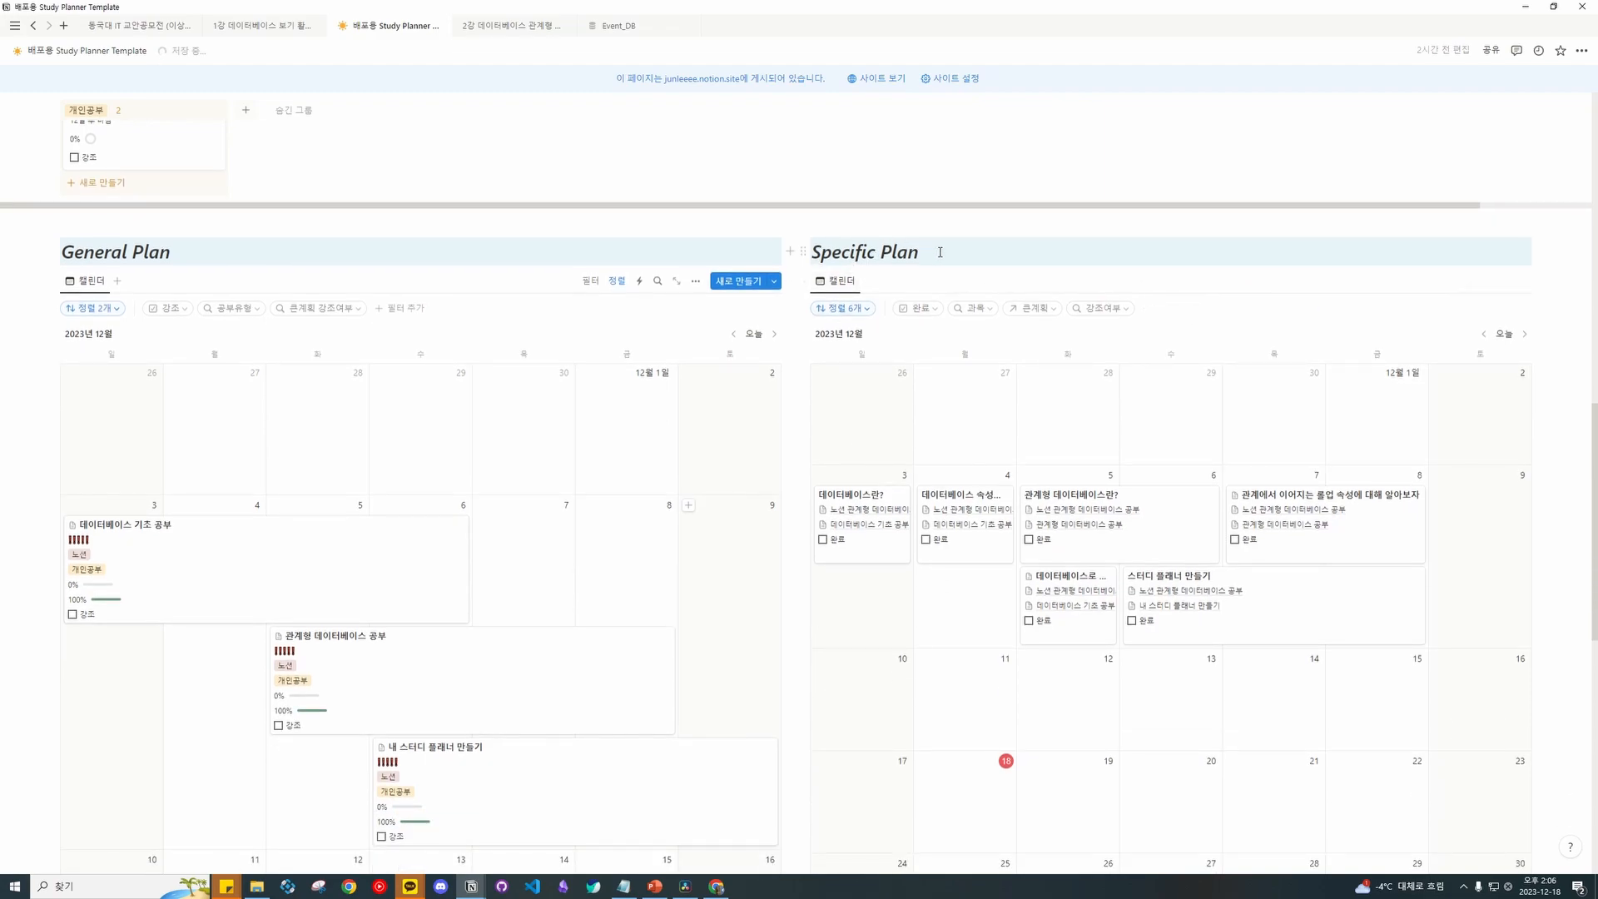
Add the five undated Specific Plan lessons from 'No date (5)' onto the calendar.
scroll(941, 252, down, 1)
click(1299, 218)
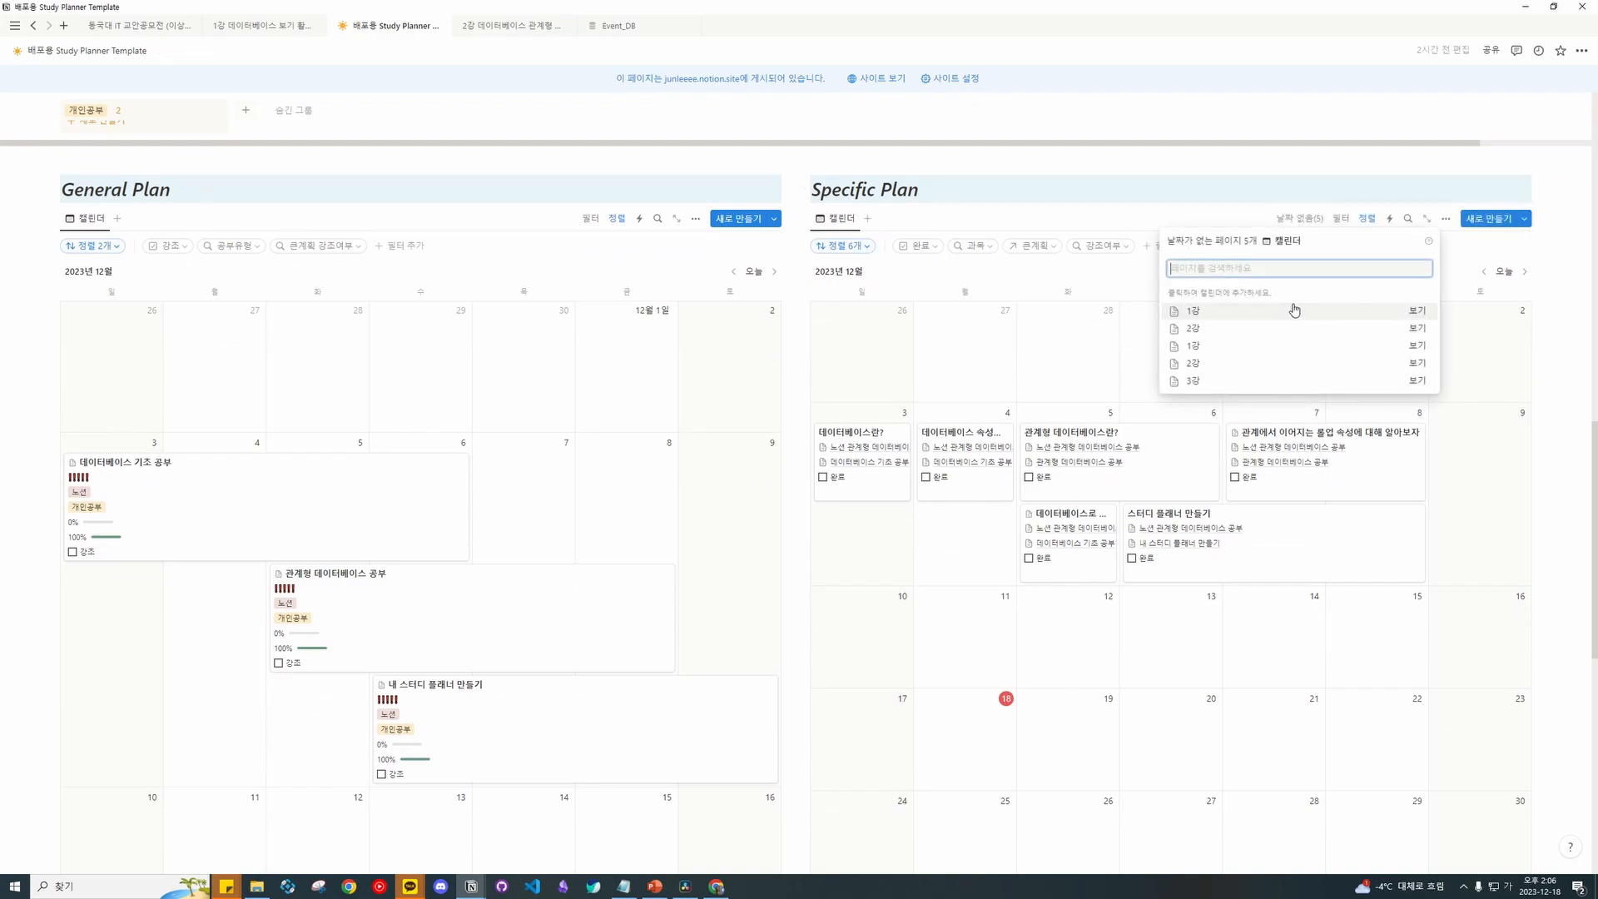
click(1264, 314)
click(1264, 315)
click(1264, 314)
click(1264, 315)
click(1264, 314)
scroll(1150, 357, down, 6)
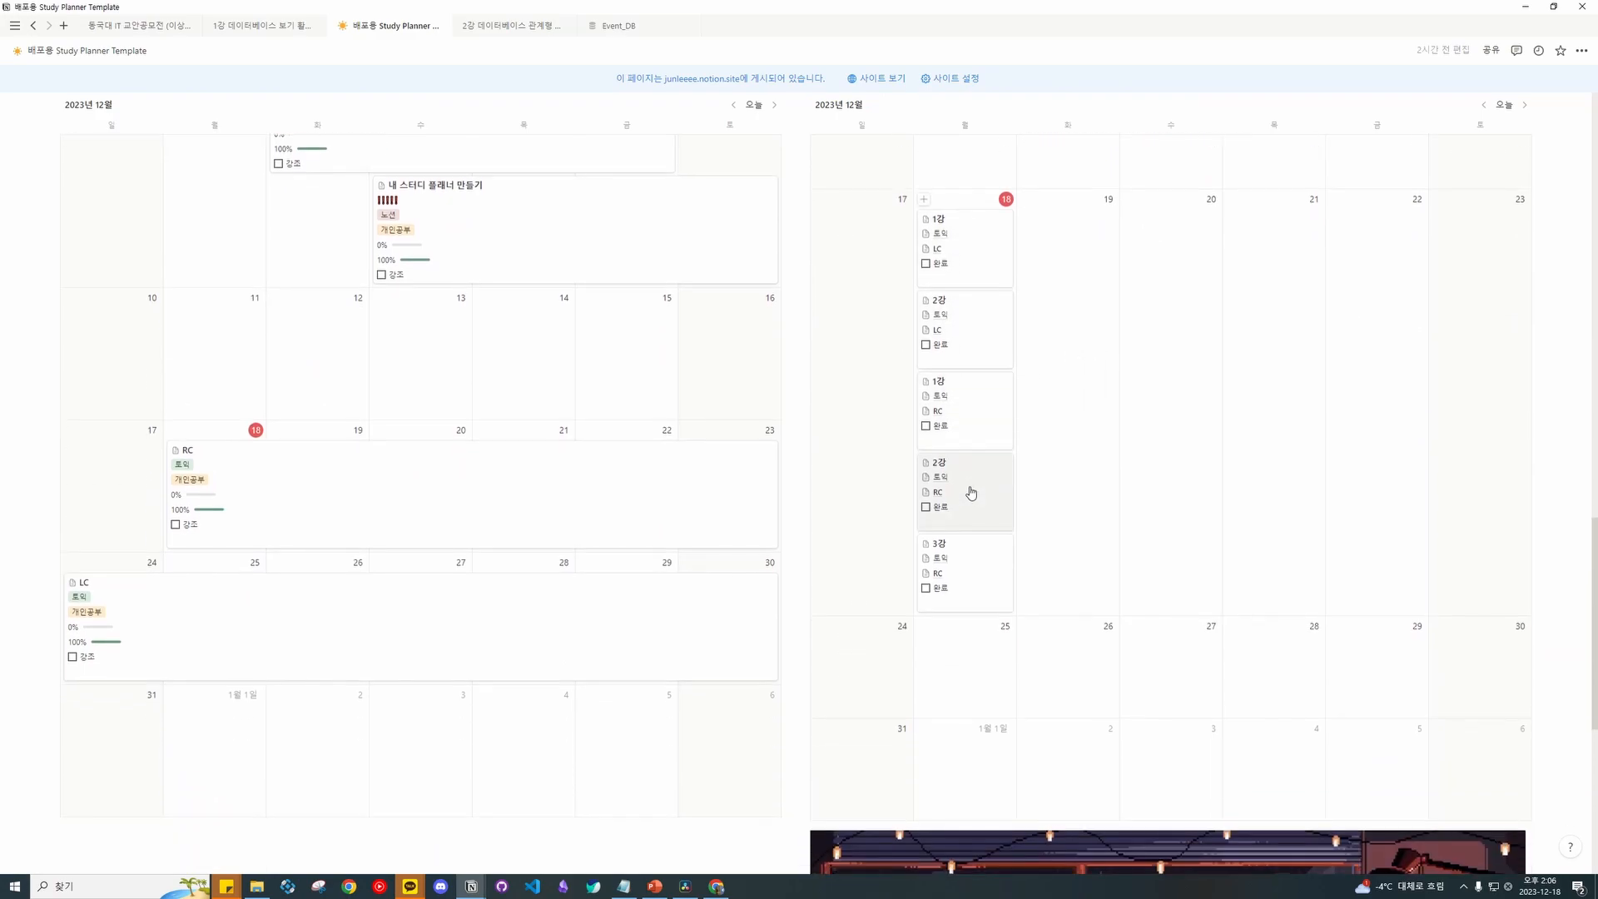
scroll(1029, 399, down, 1)
Place LC's 1강 and 2강 in Dec 18–23, stretching 2강 over December 21–23.
drag(990, 379, 1061, 533)
drag(962, 433, 1195, 499)
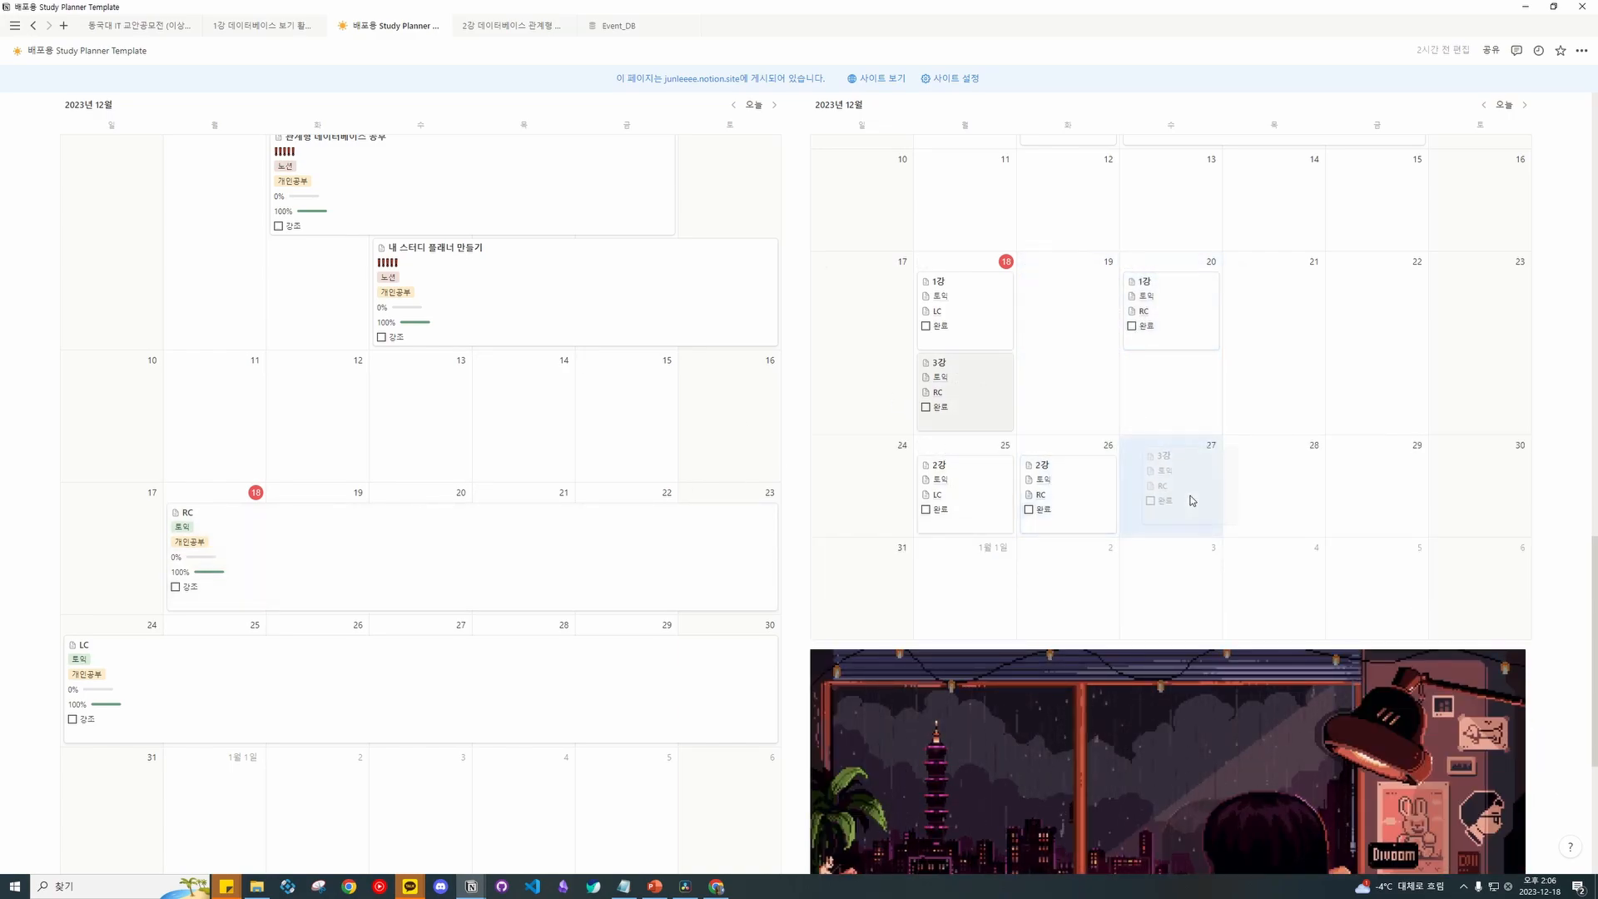
drag(1176, 324, 1273, 408)
drag(949, 416, 1297, 313)
drag(1012, 298, 1214, 299)
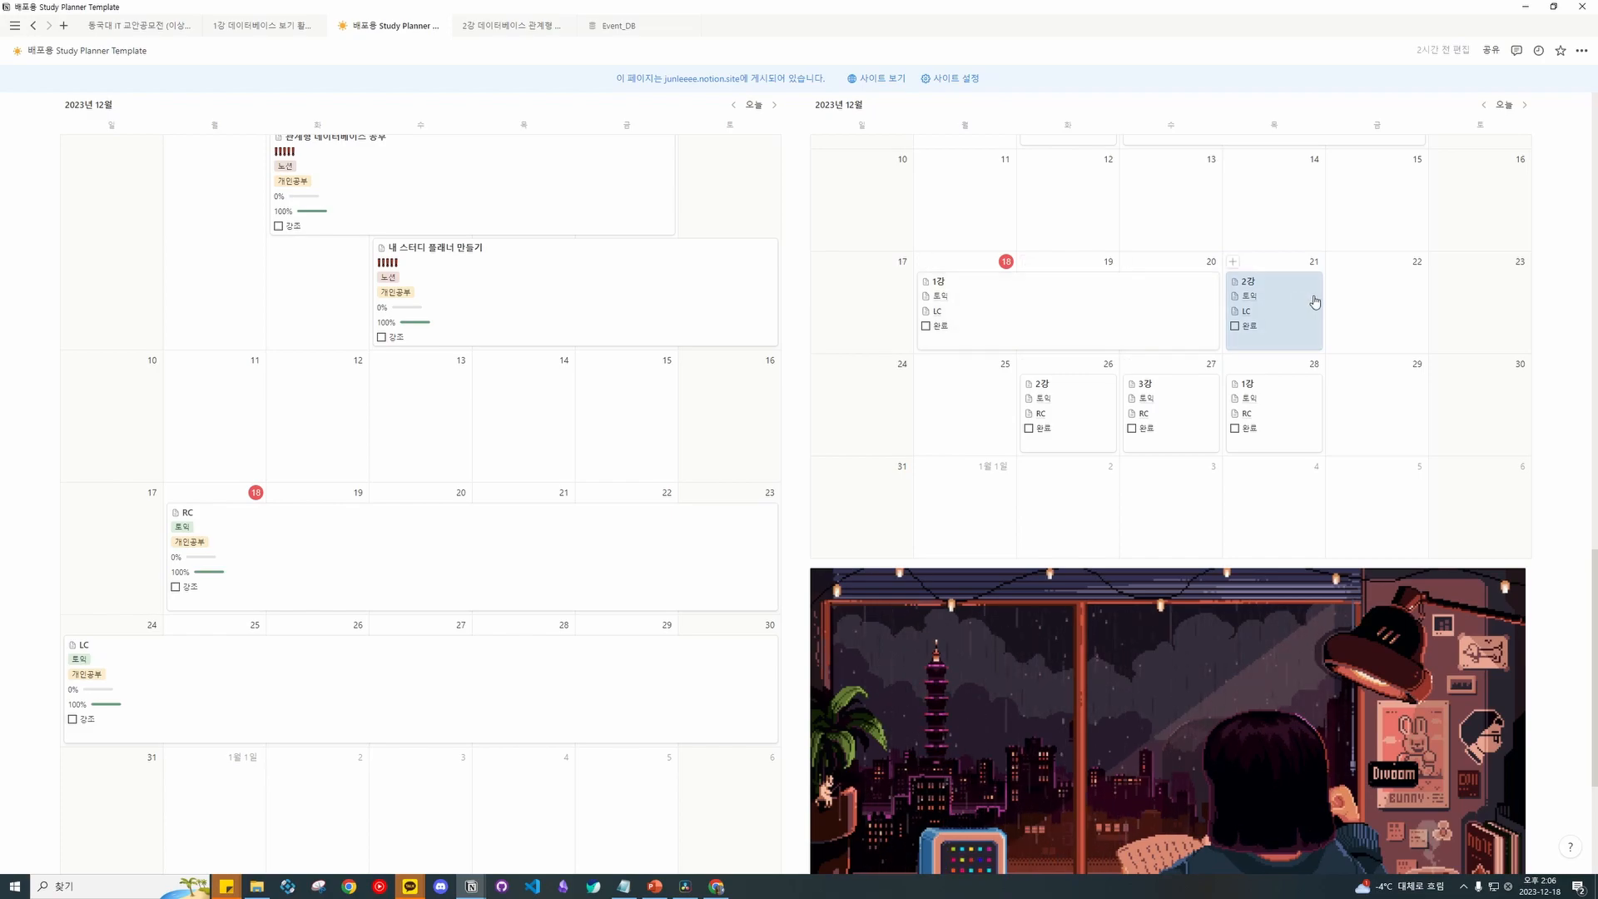
drag(1315, 302, 1518, 303)
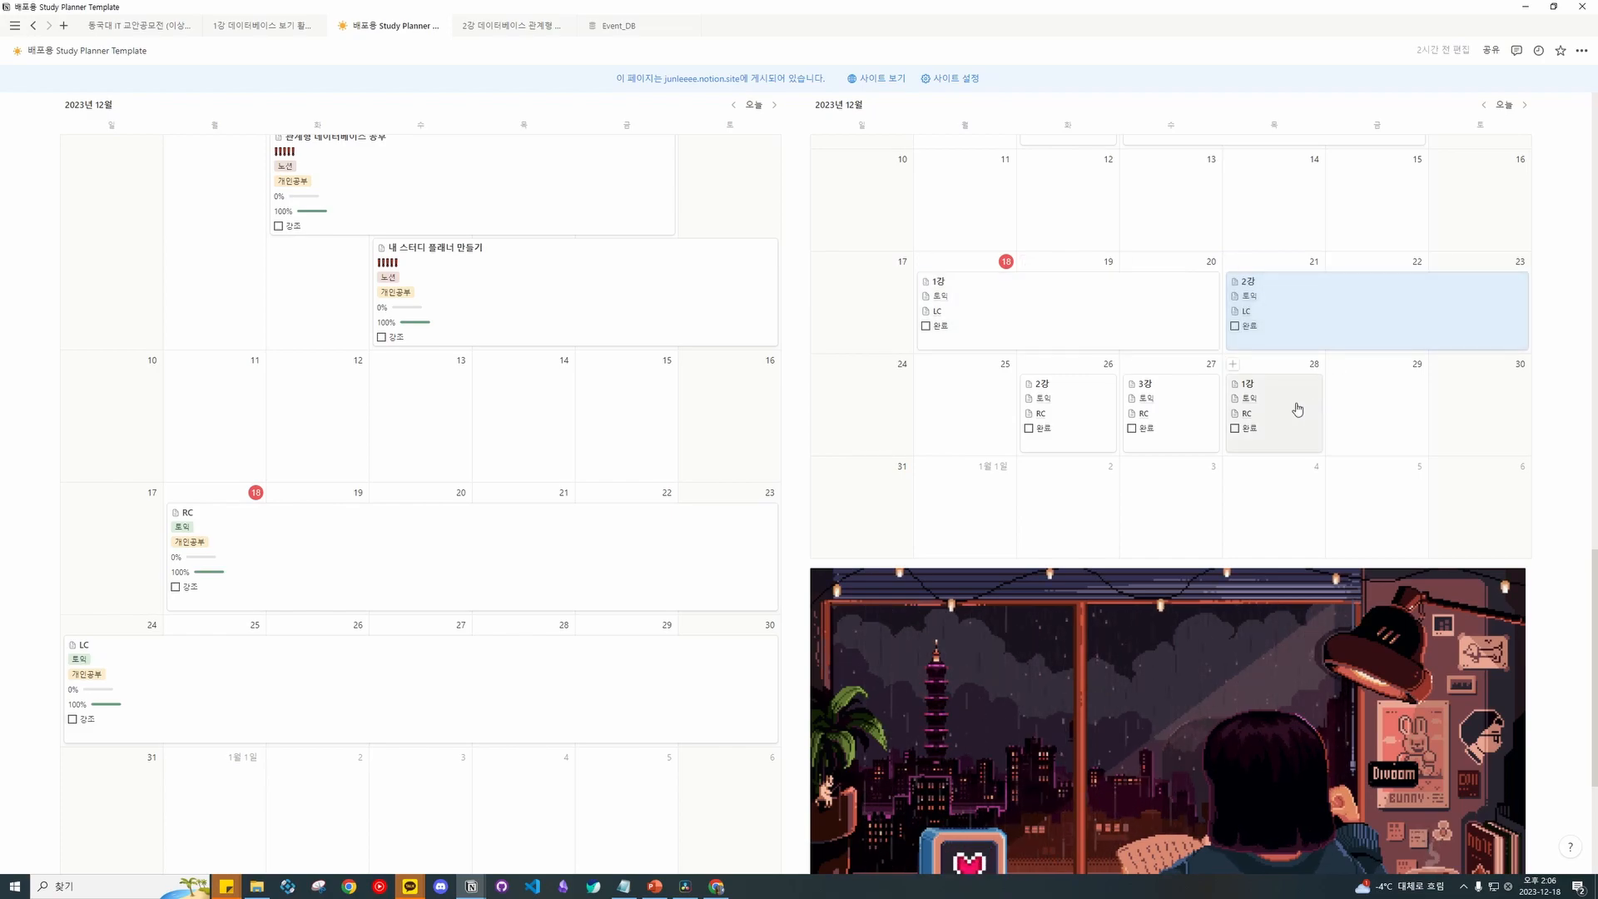
Spread RC's 1강, 2강 and 3강 lessons across December 24–30.
drag(1328, 399, 1231, 402)
drag(1080, 401, 873, 403)
drag(1125, 401, 1025, 391)
drag(909, 388, 819, 401)
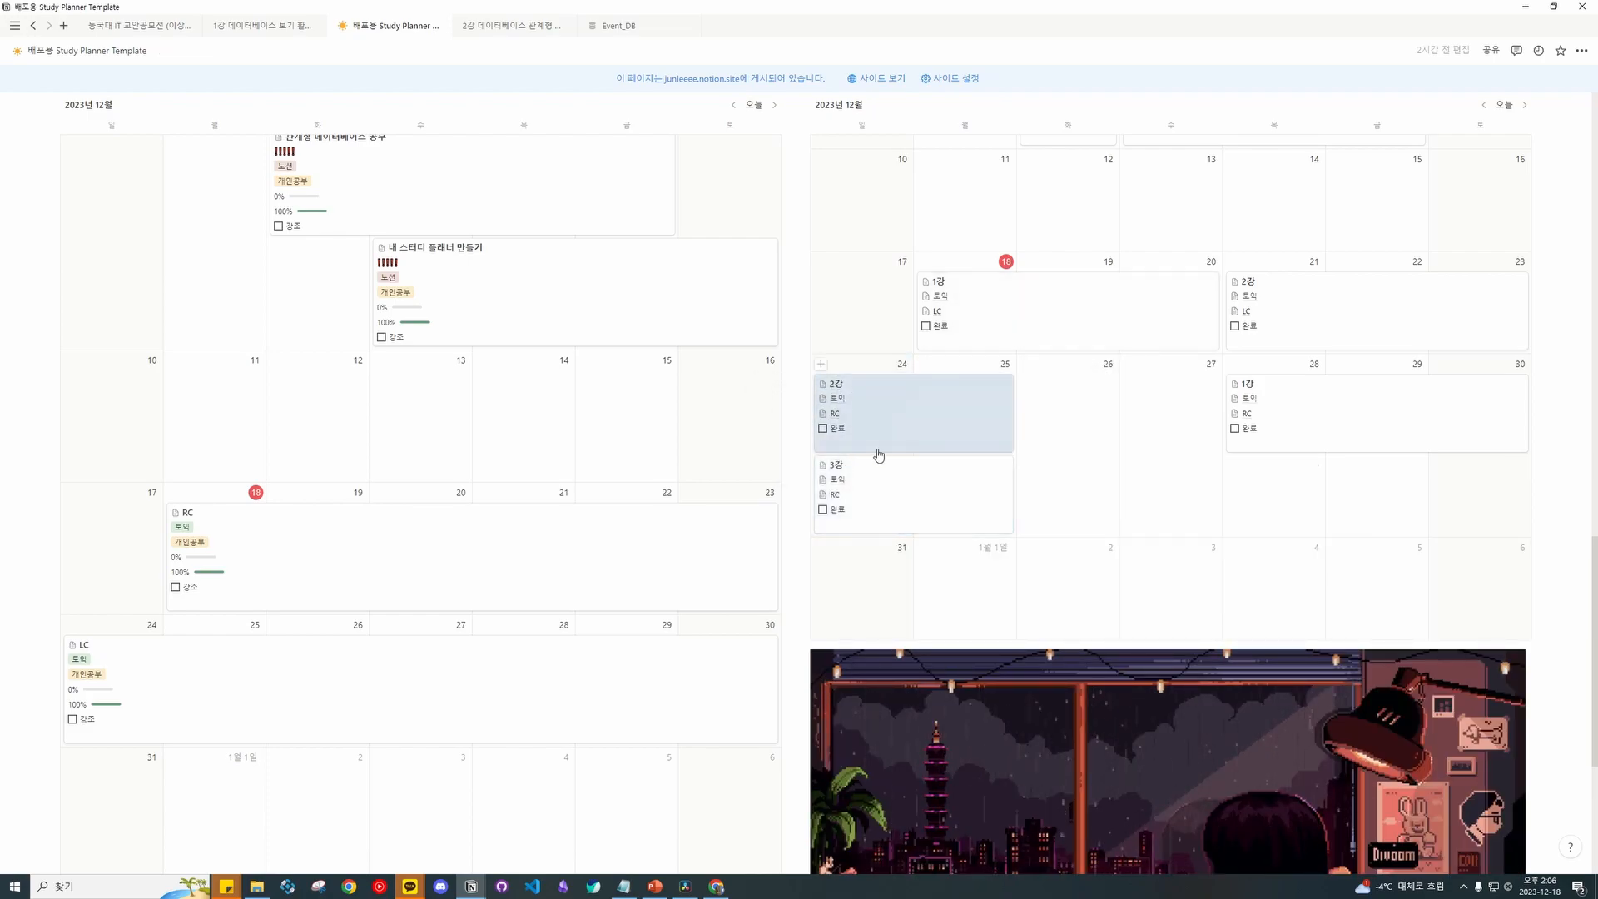
drag(1236, 399, 878, 387)
drag(876, 491, 1409, 389)
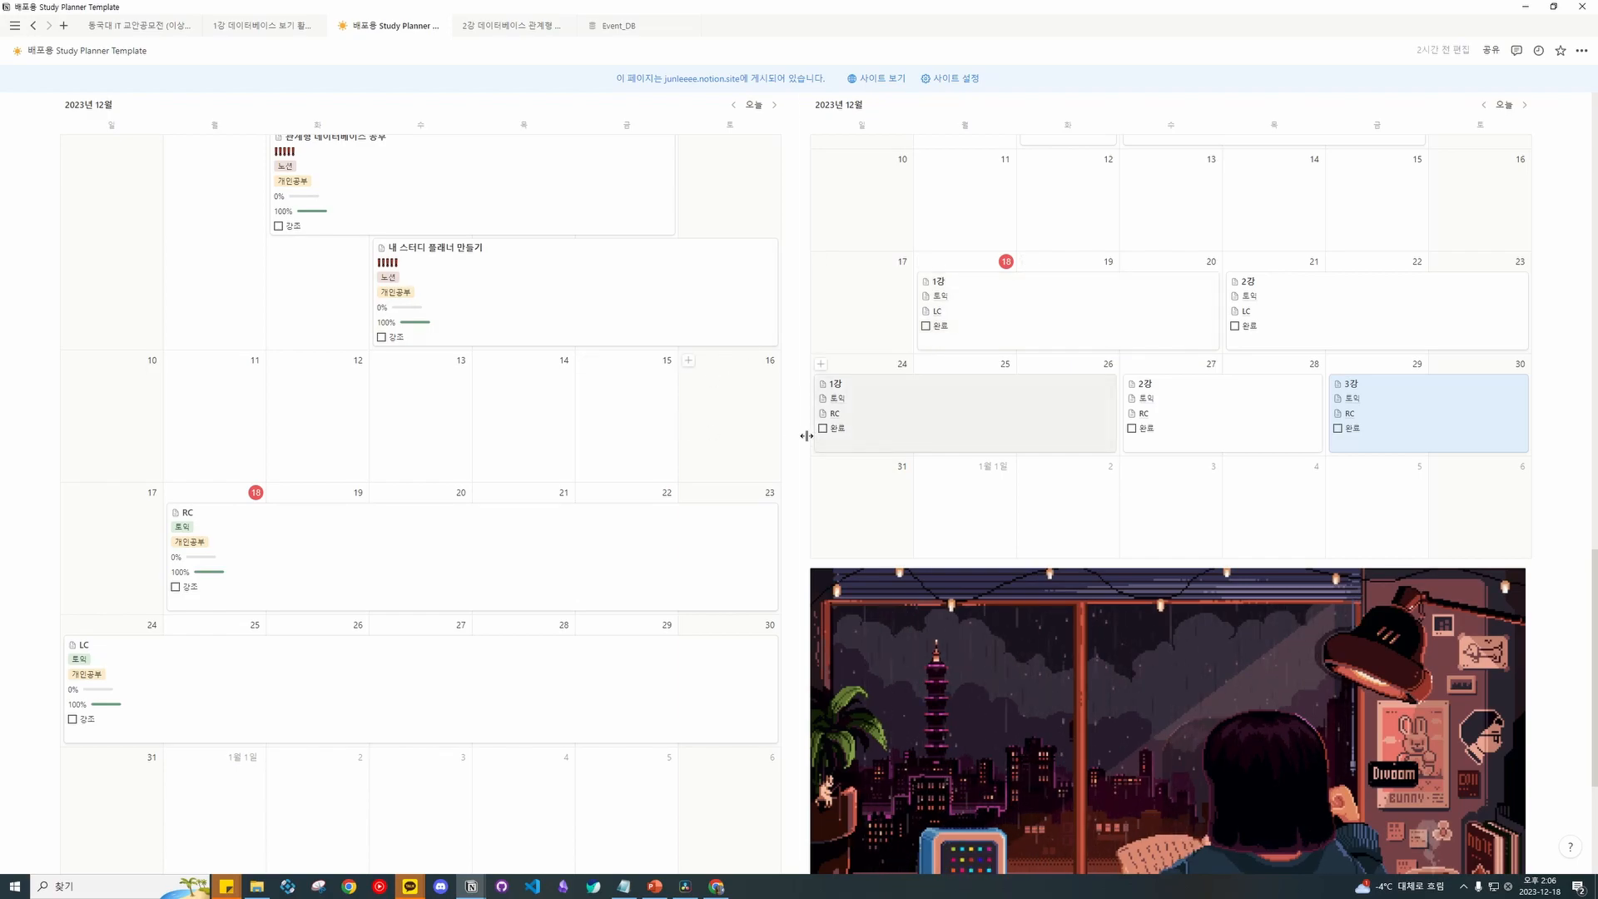
Move the LC general plan to the week starting December 18.
scroll(814, 432, down, 2)
scroll(915, 420, up, 3)
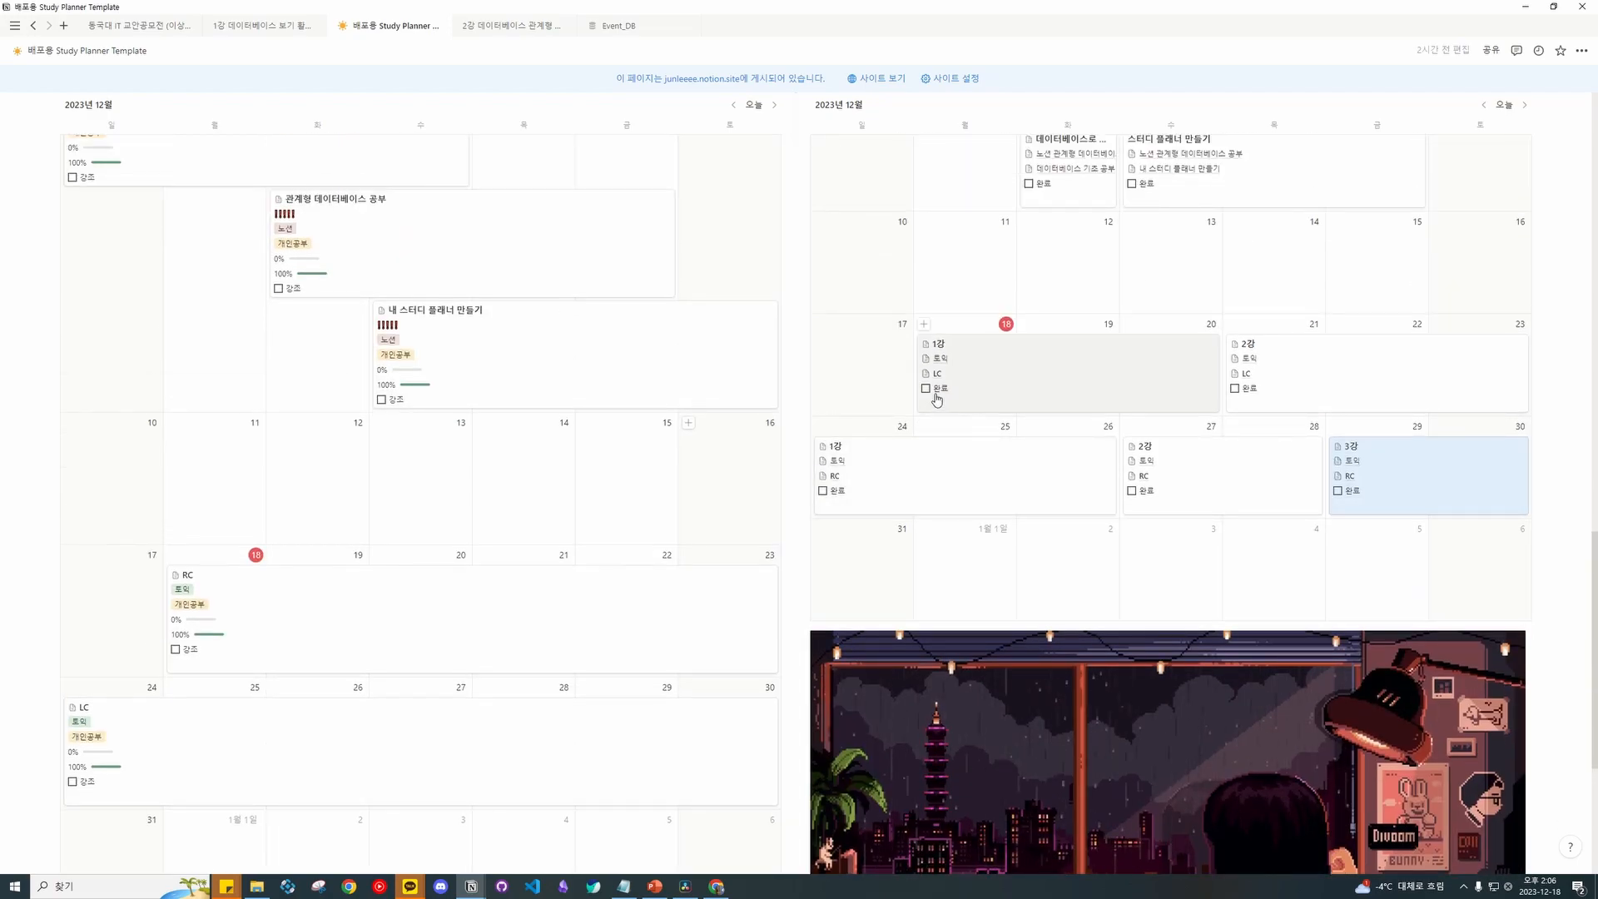
scroll(932, 395, up, 4)
scroll(937, 406, down, 4)
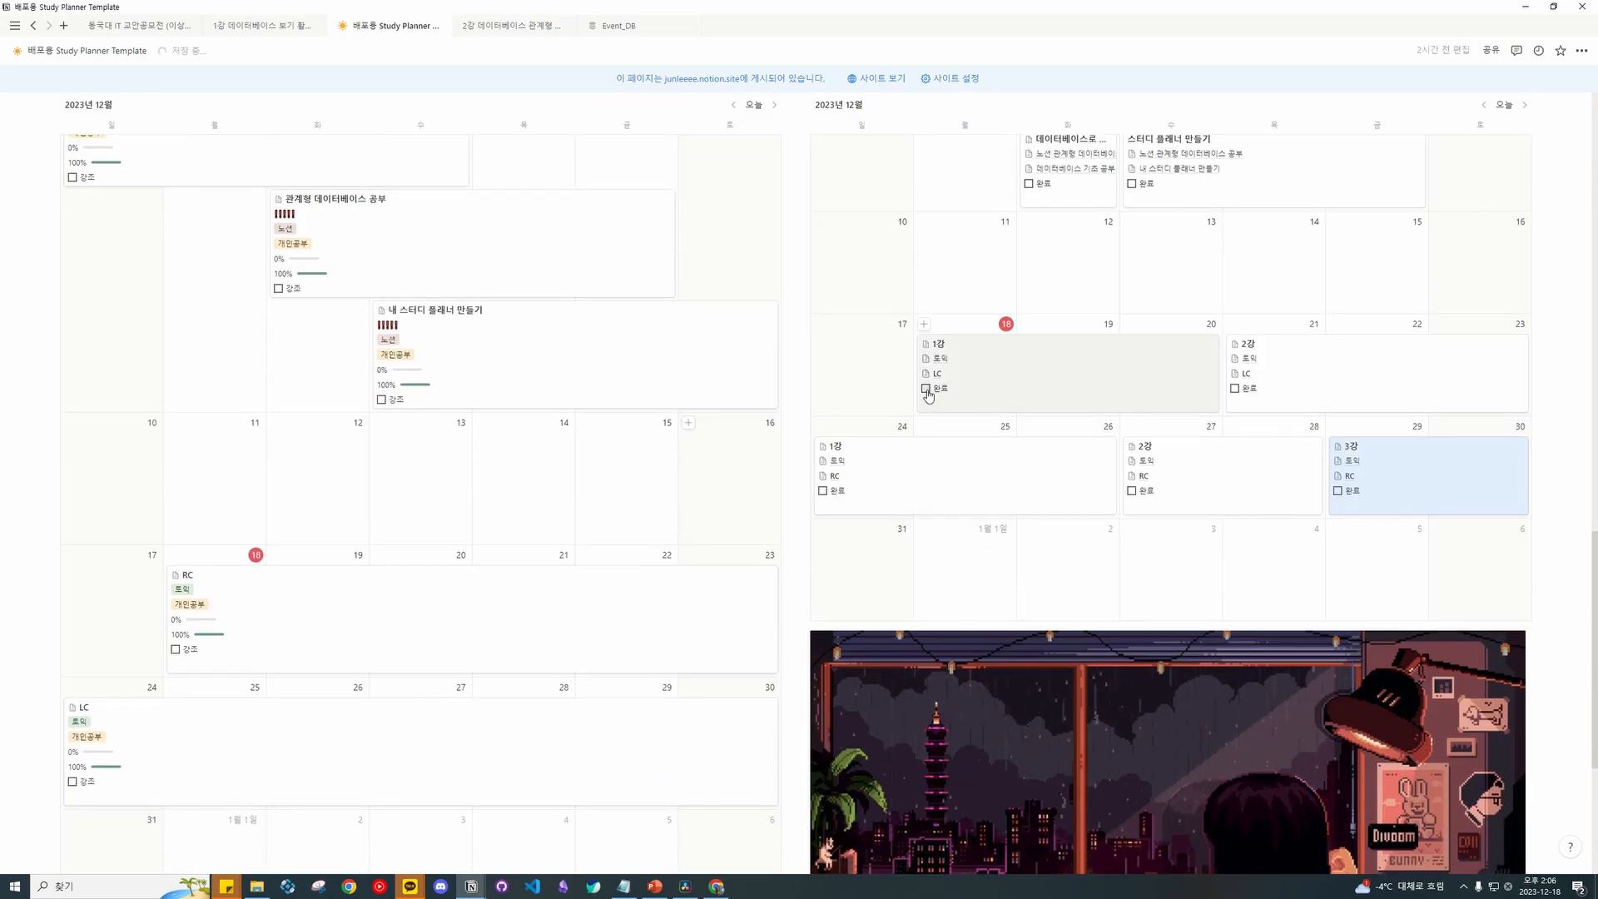
scroll(121, 707, down, 1)
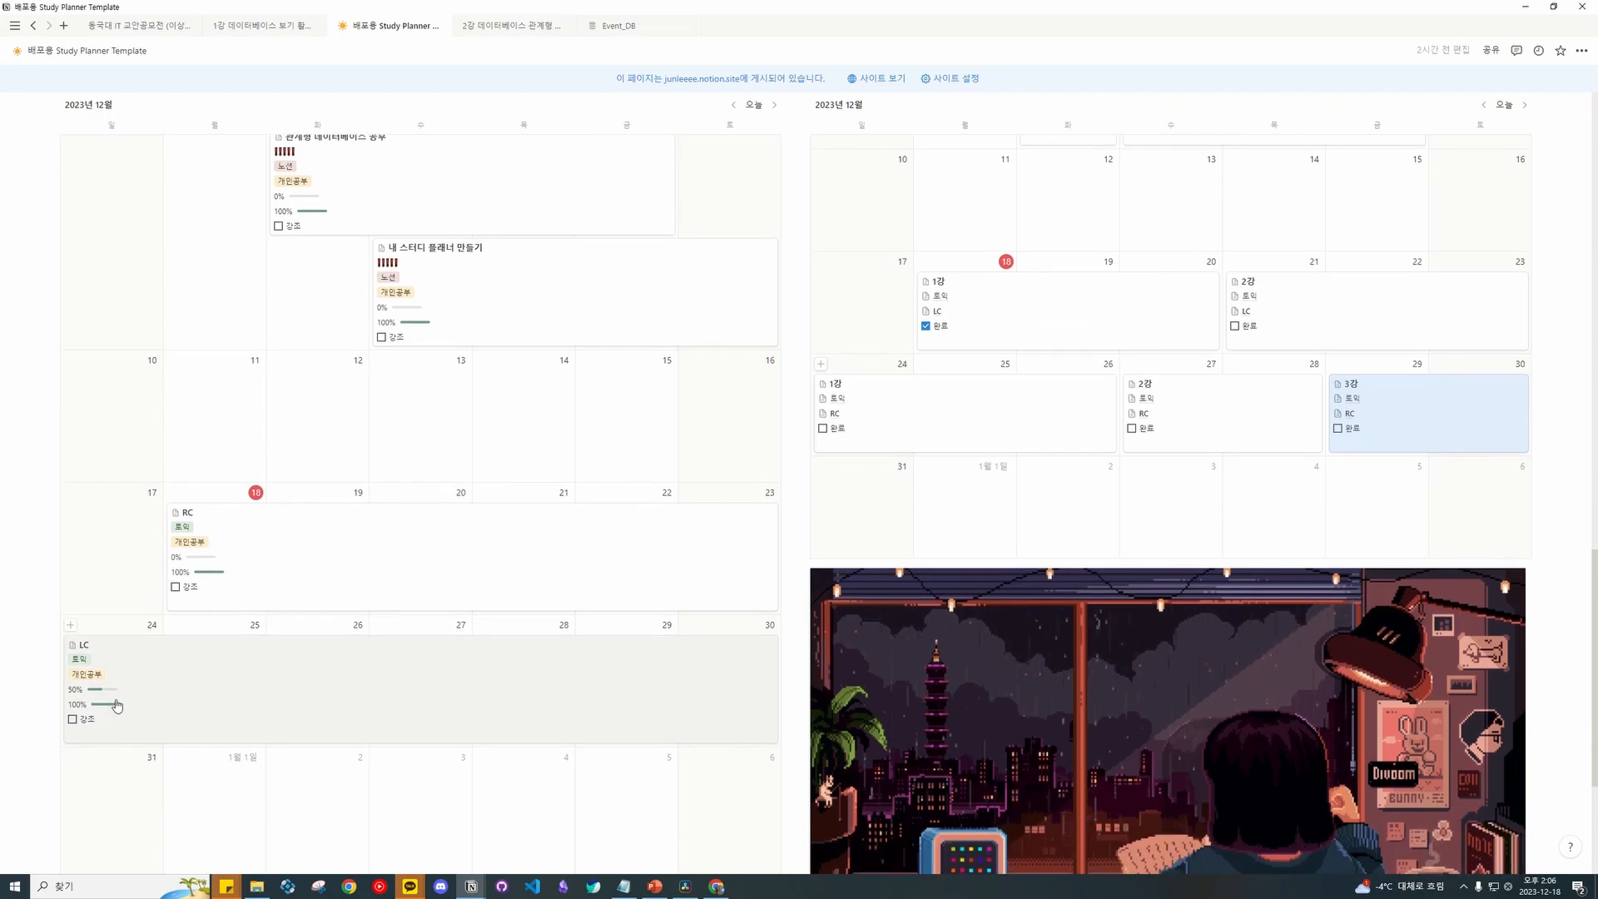
mouse_move(126, 680)
mouse_down()
mouse_move(187, 533)
mouse_move(145, 672)
mouse_up()
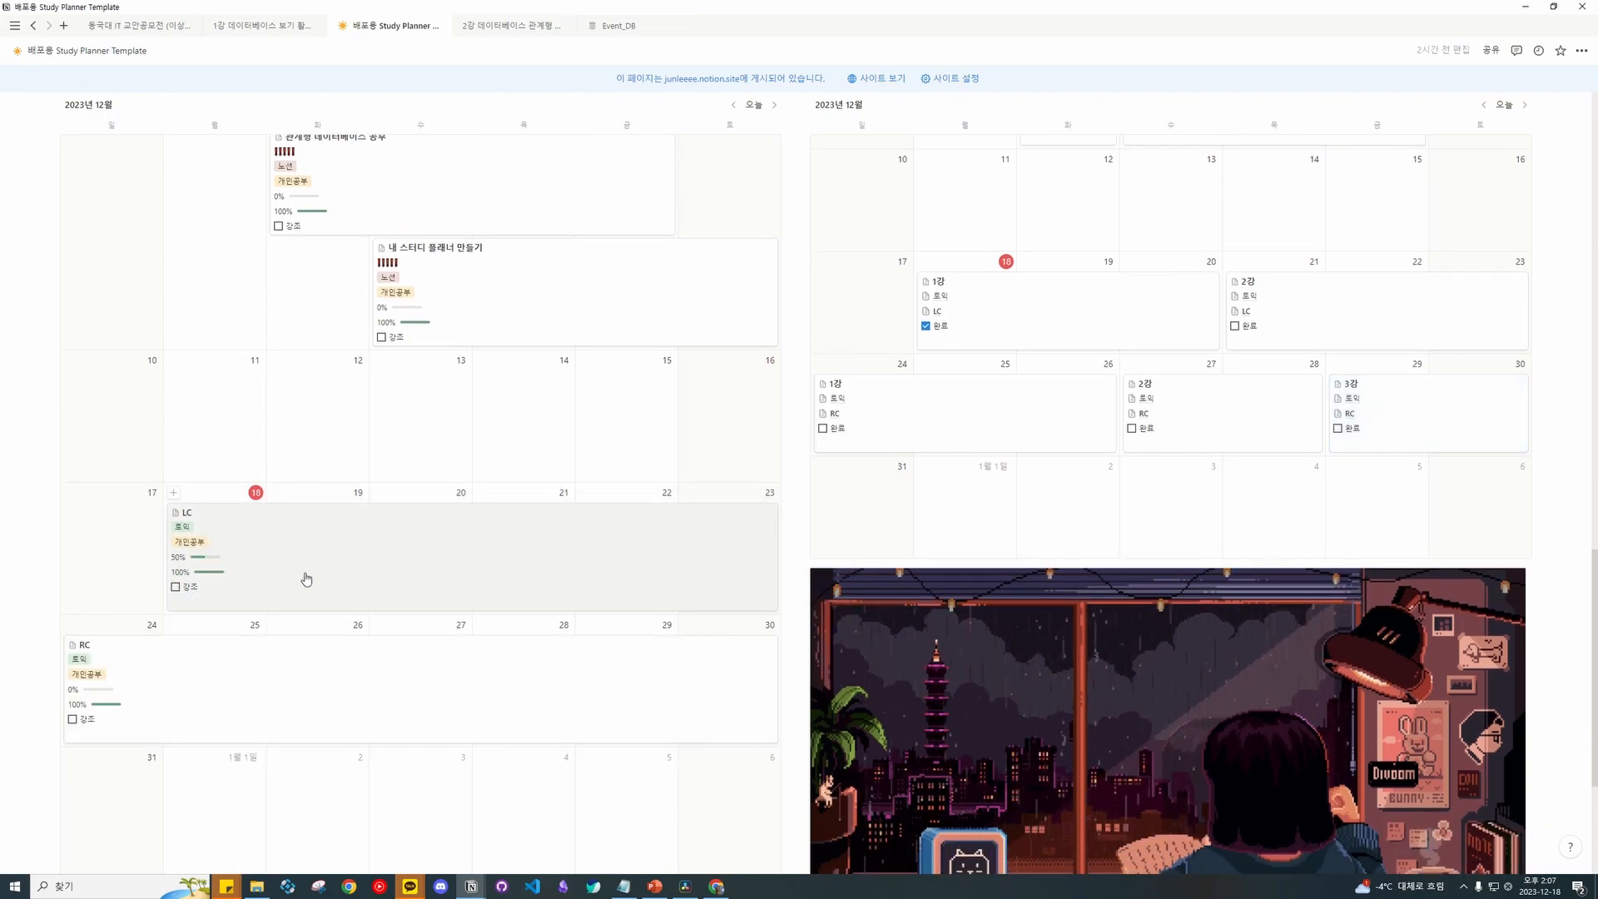
Mark LC's 1강 lesson as 완료 and confirm LC's progress rises to 50%.
click(925, 326)
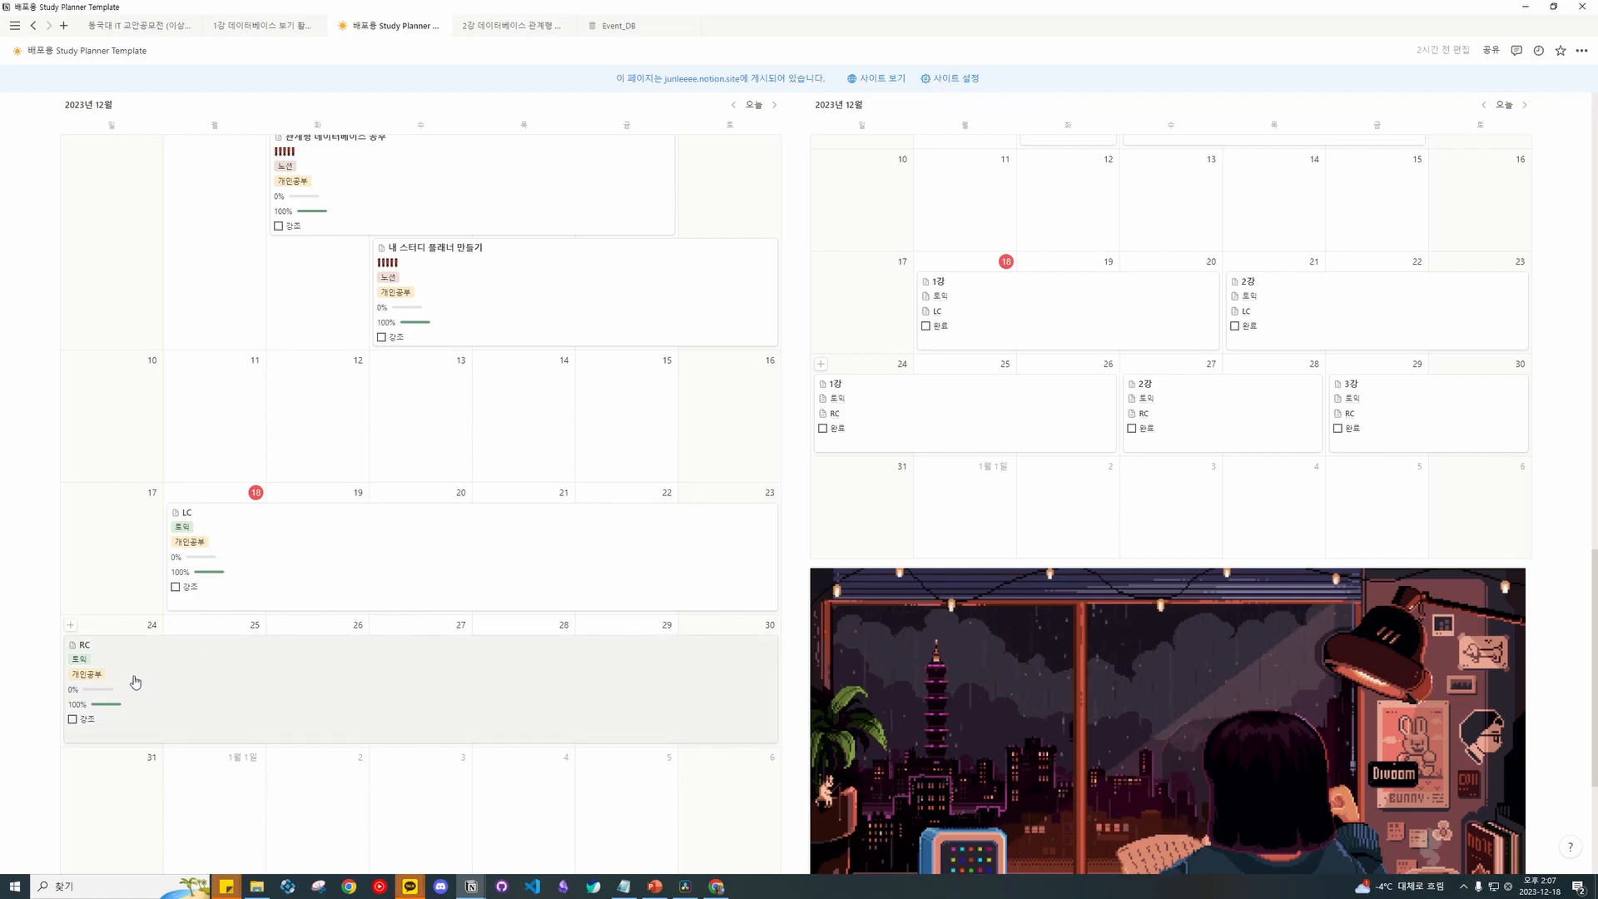
scroll(1204, 296, up, 6)
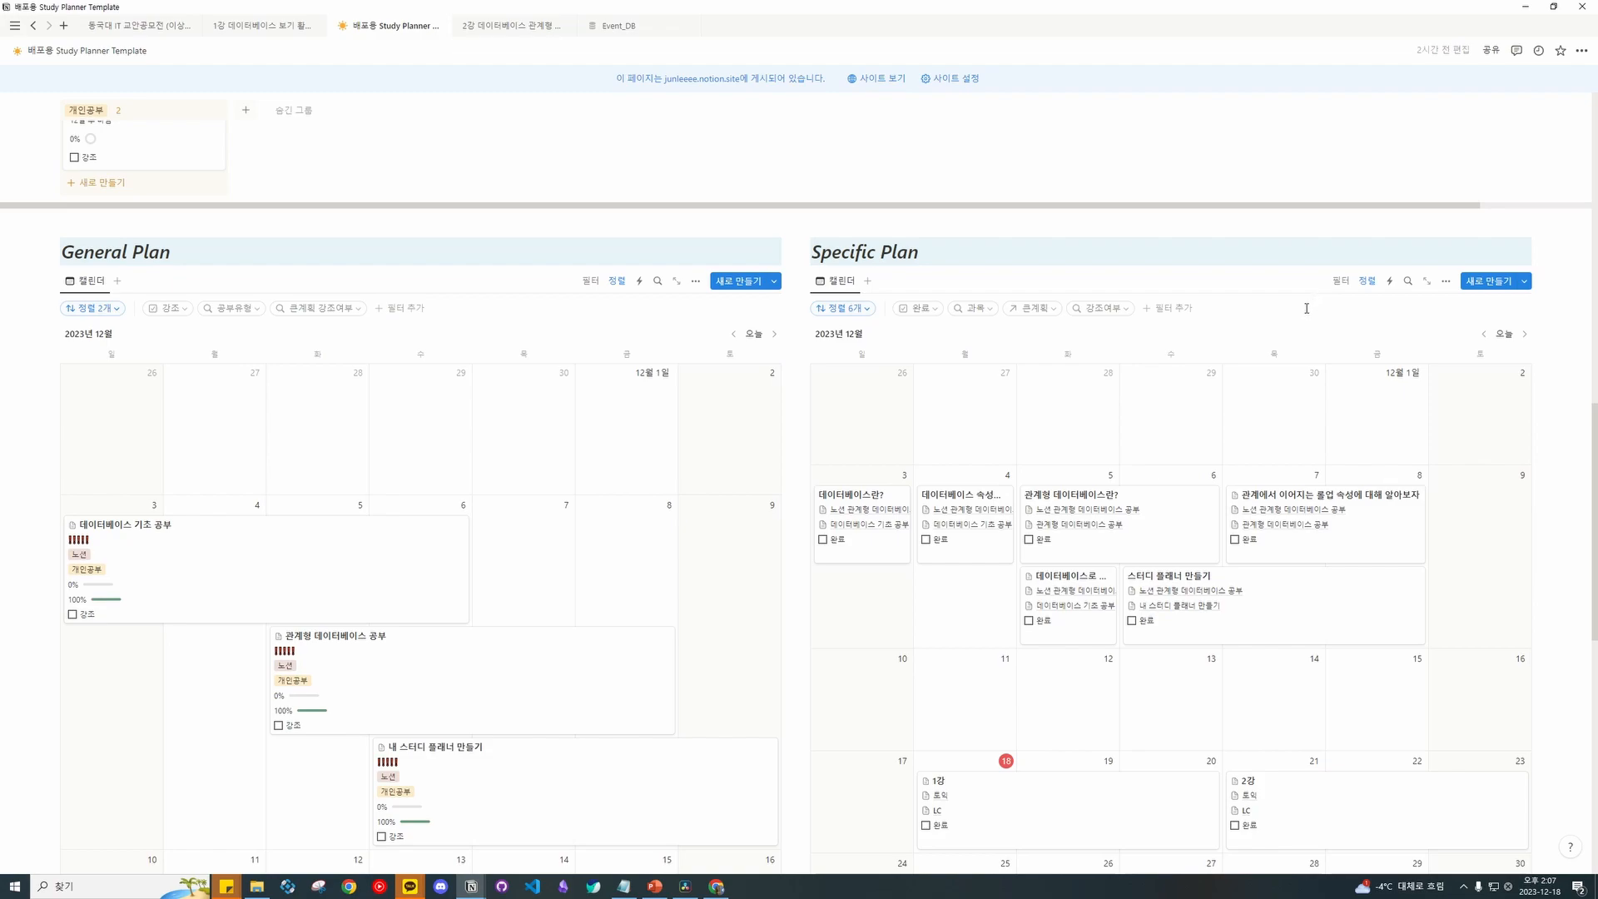
scroll(859, 337, down, 3)
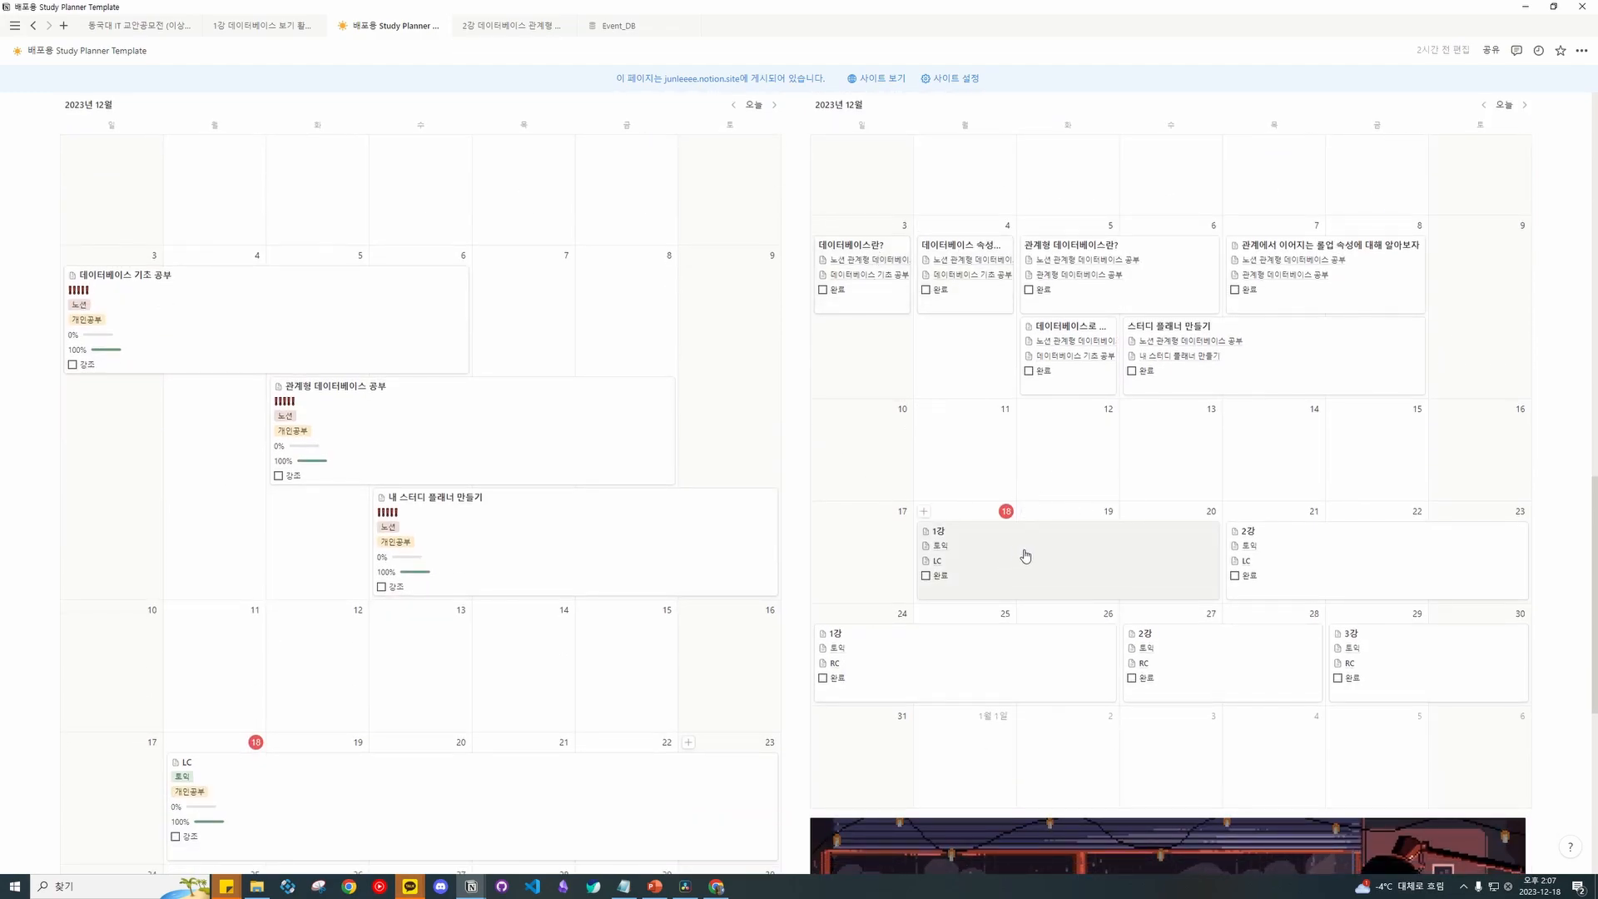
scroll(1017, 500, down, 2)
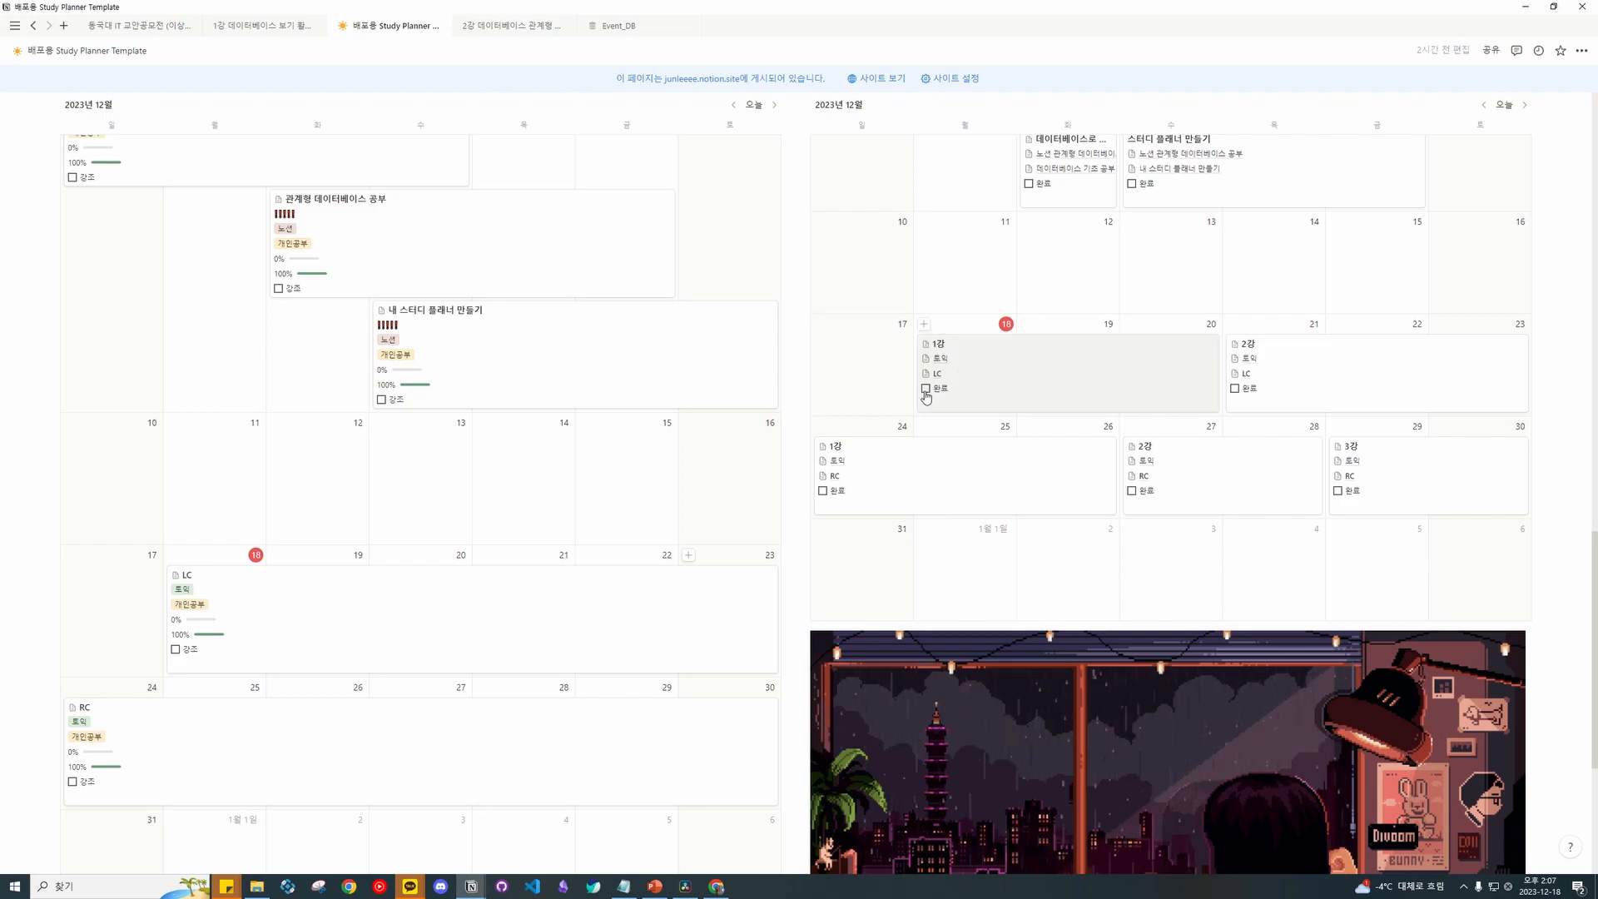
scroll(328, 425, down, 3)
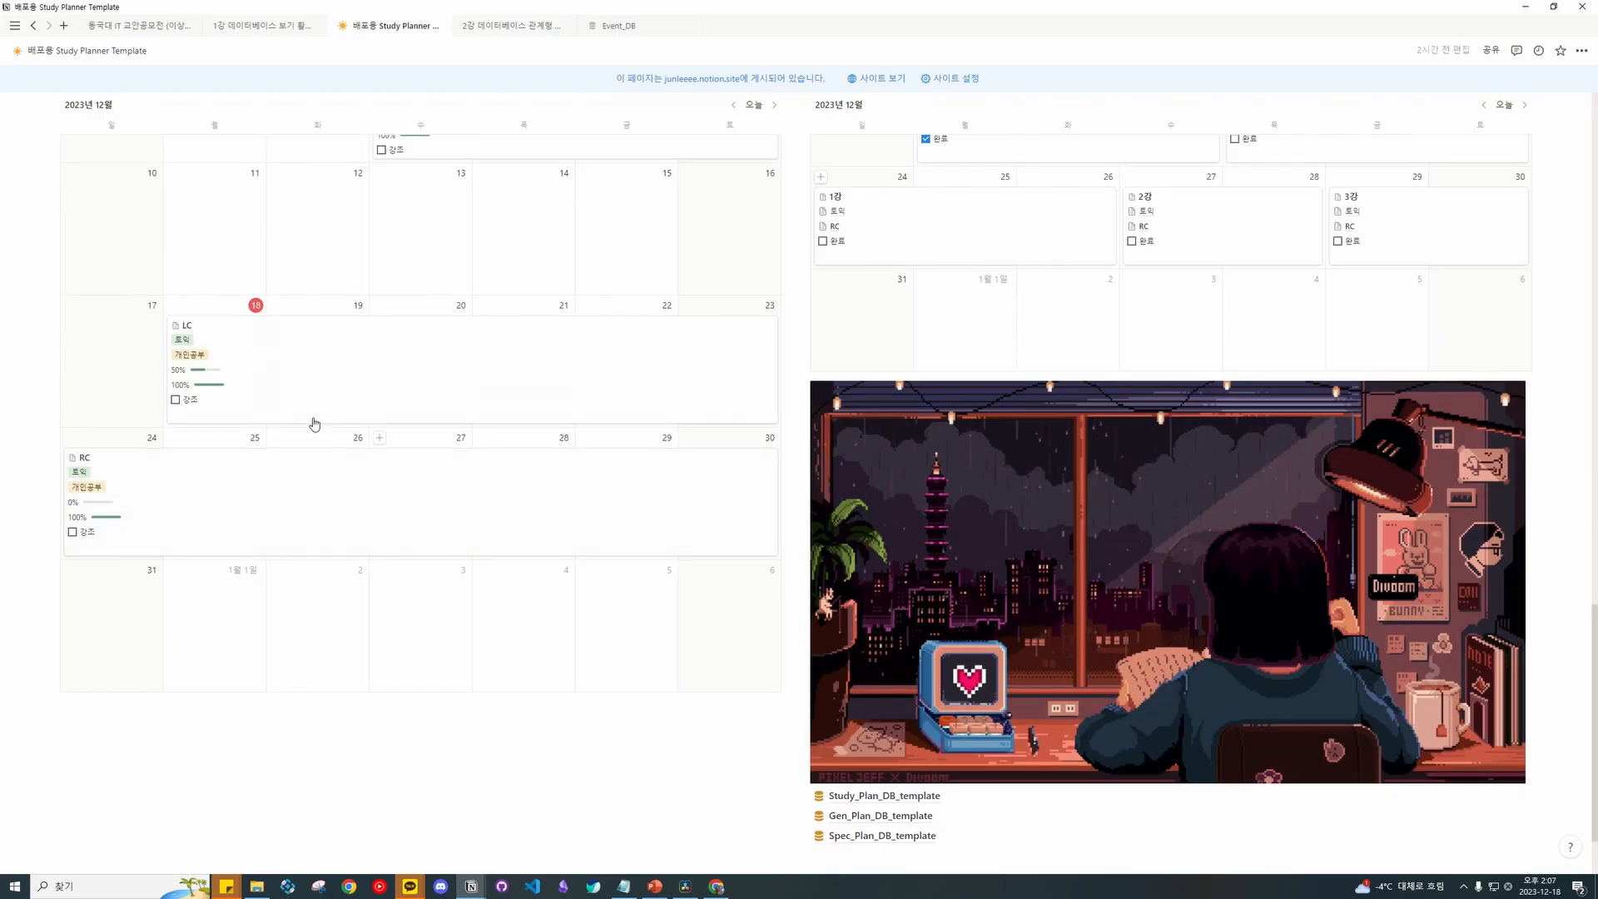
scroll(400, 402, up, 1)
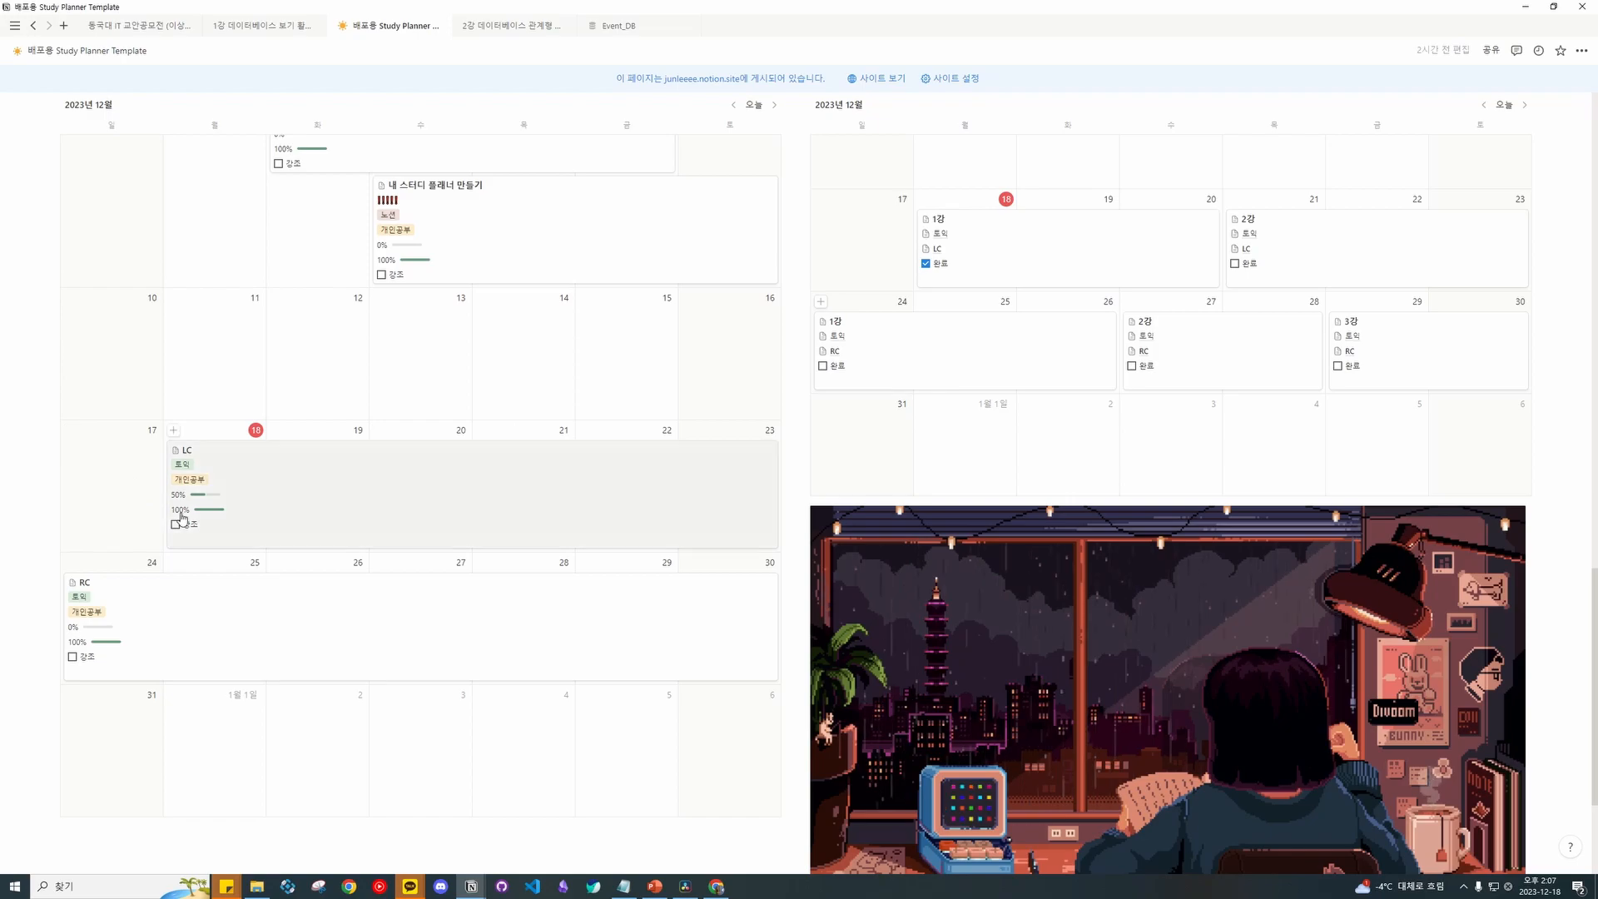
Check the LC plan's details, then return to the December General and Specific Plan calendars.
click(308, 500)
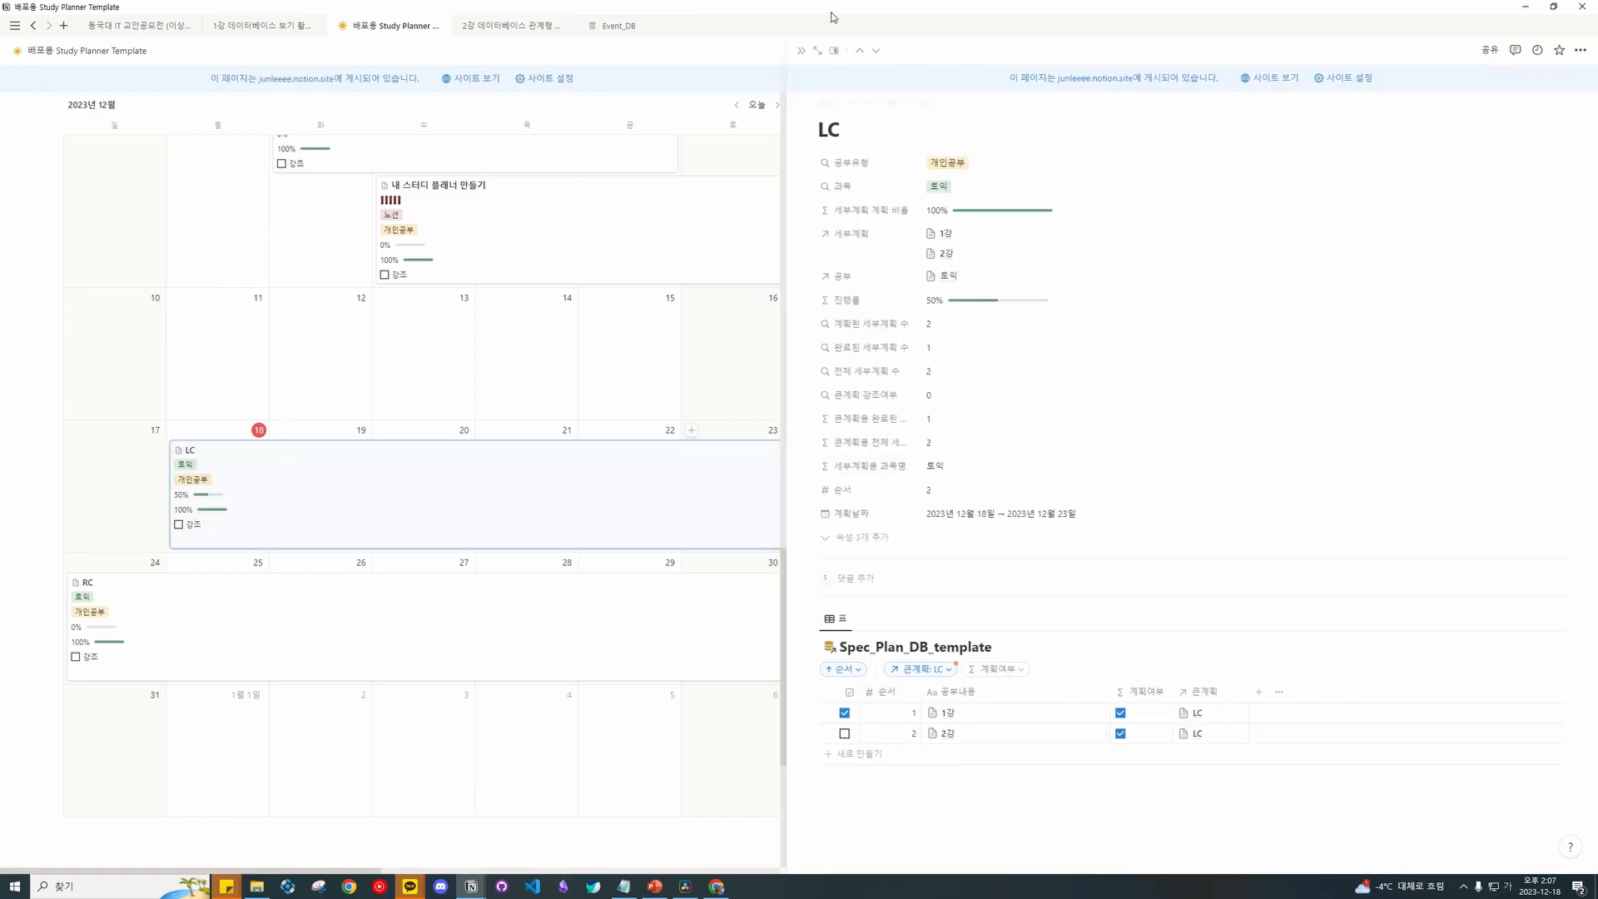
click(803, 52)
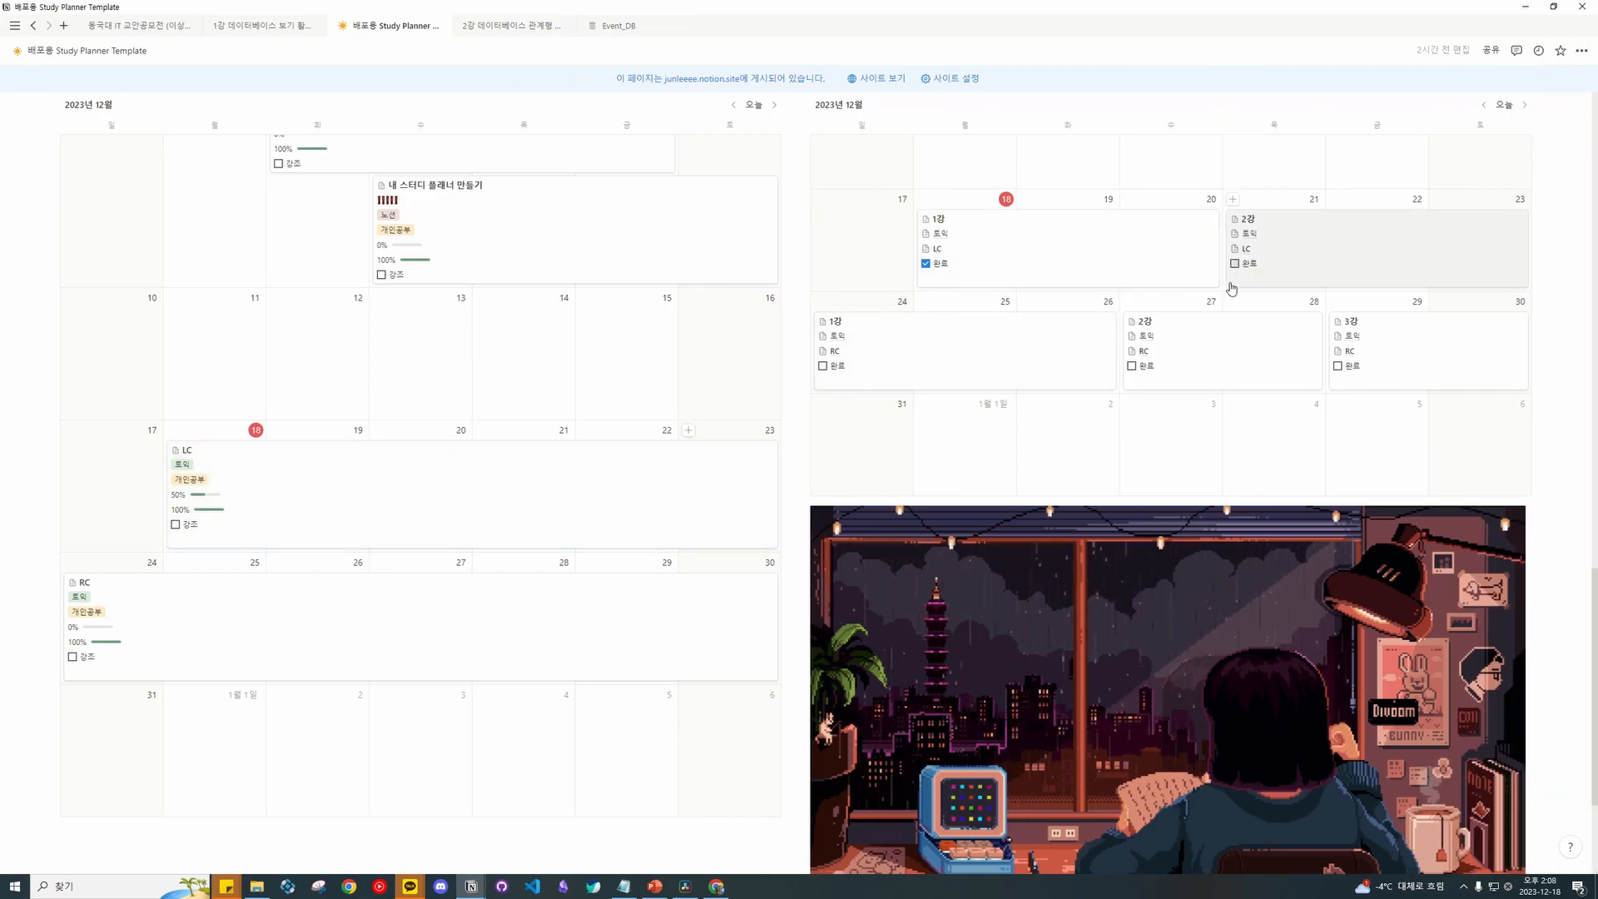
scroll(1237, 278, up, 12)
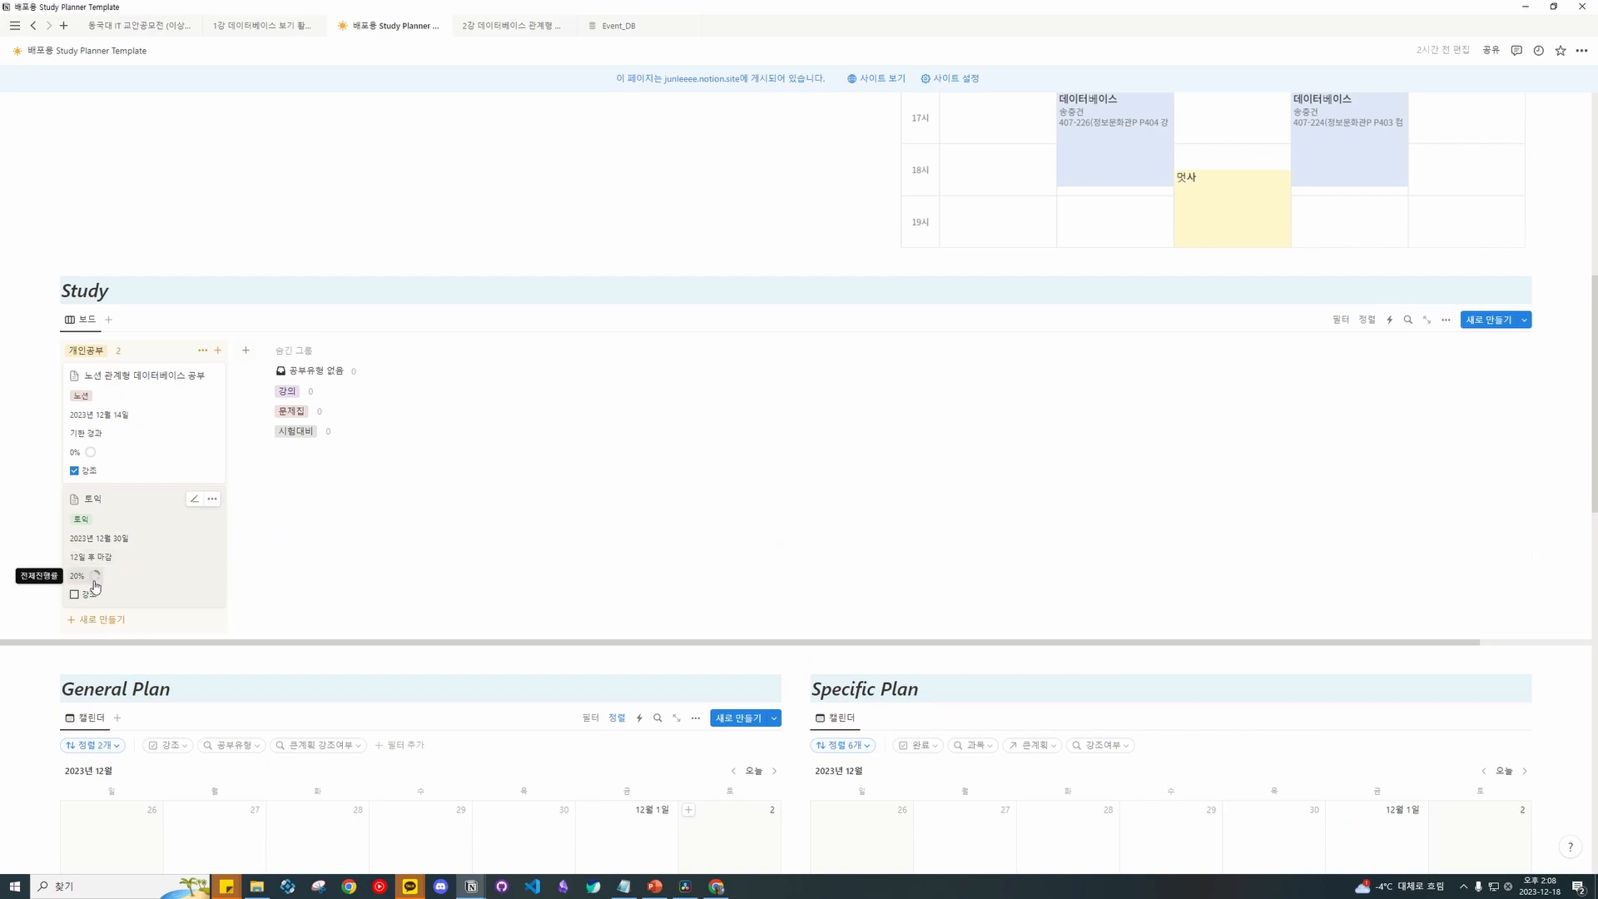
scroll(516, 536, down, 10)
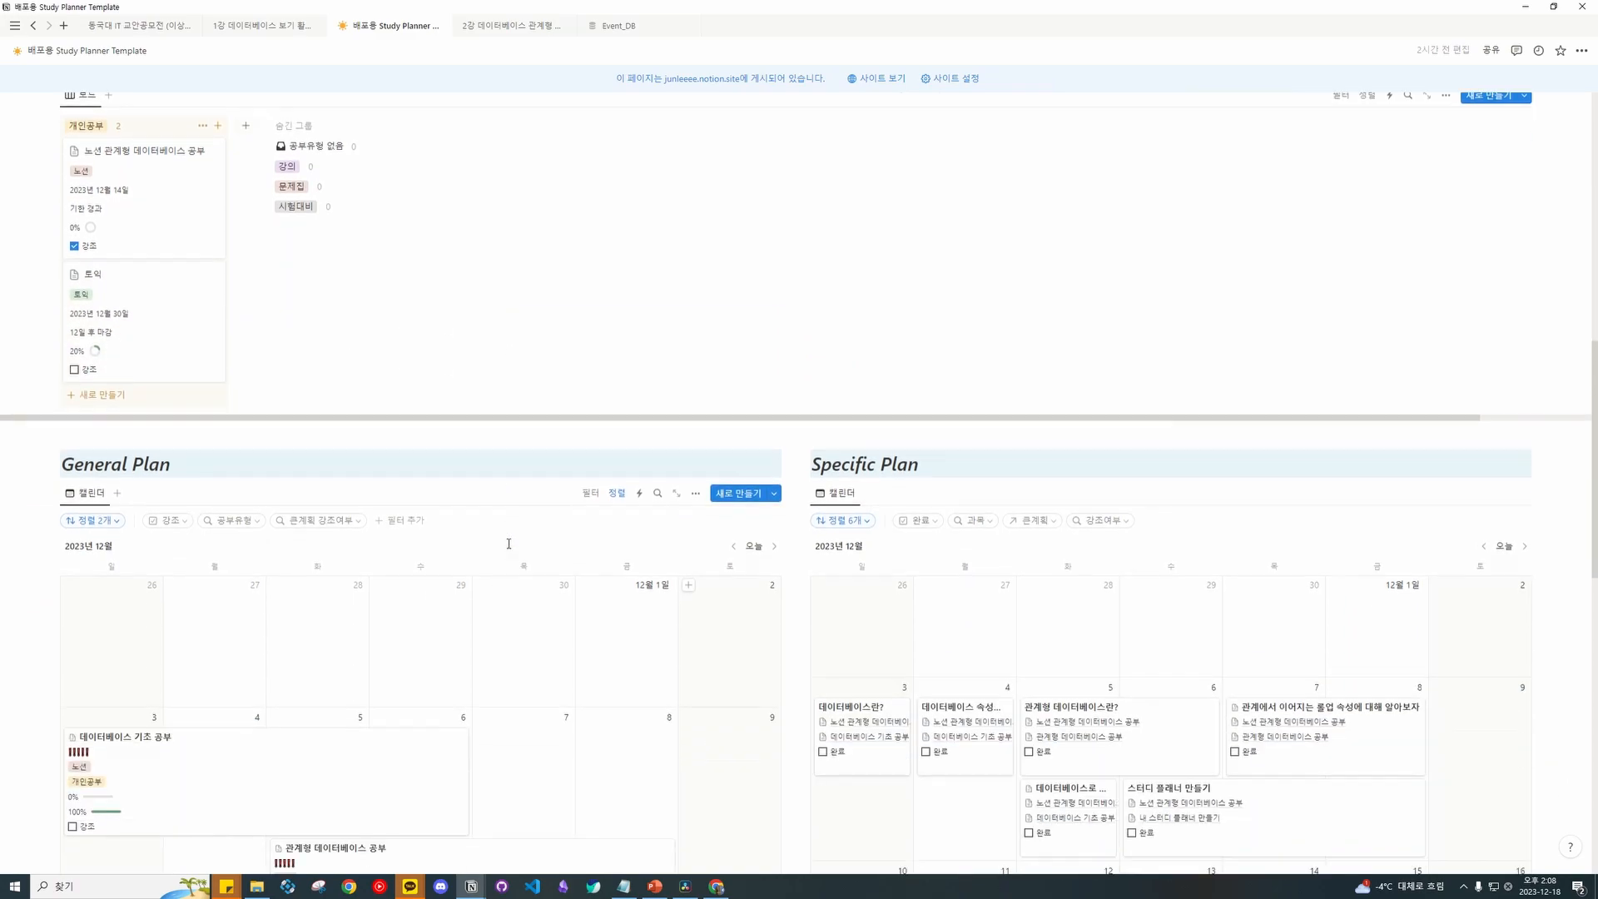
Tick 완료 on the 2강 (Dec 21), 1강 (Dec 24), 2강 (Dec 27) and 3강 (Dec 29) lessons.
scroll(499, 491, down, 2)
scroll(483, 466, up, 3)
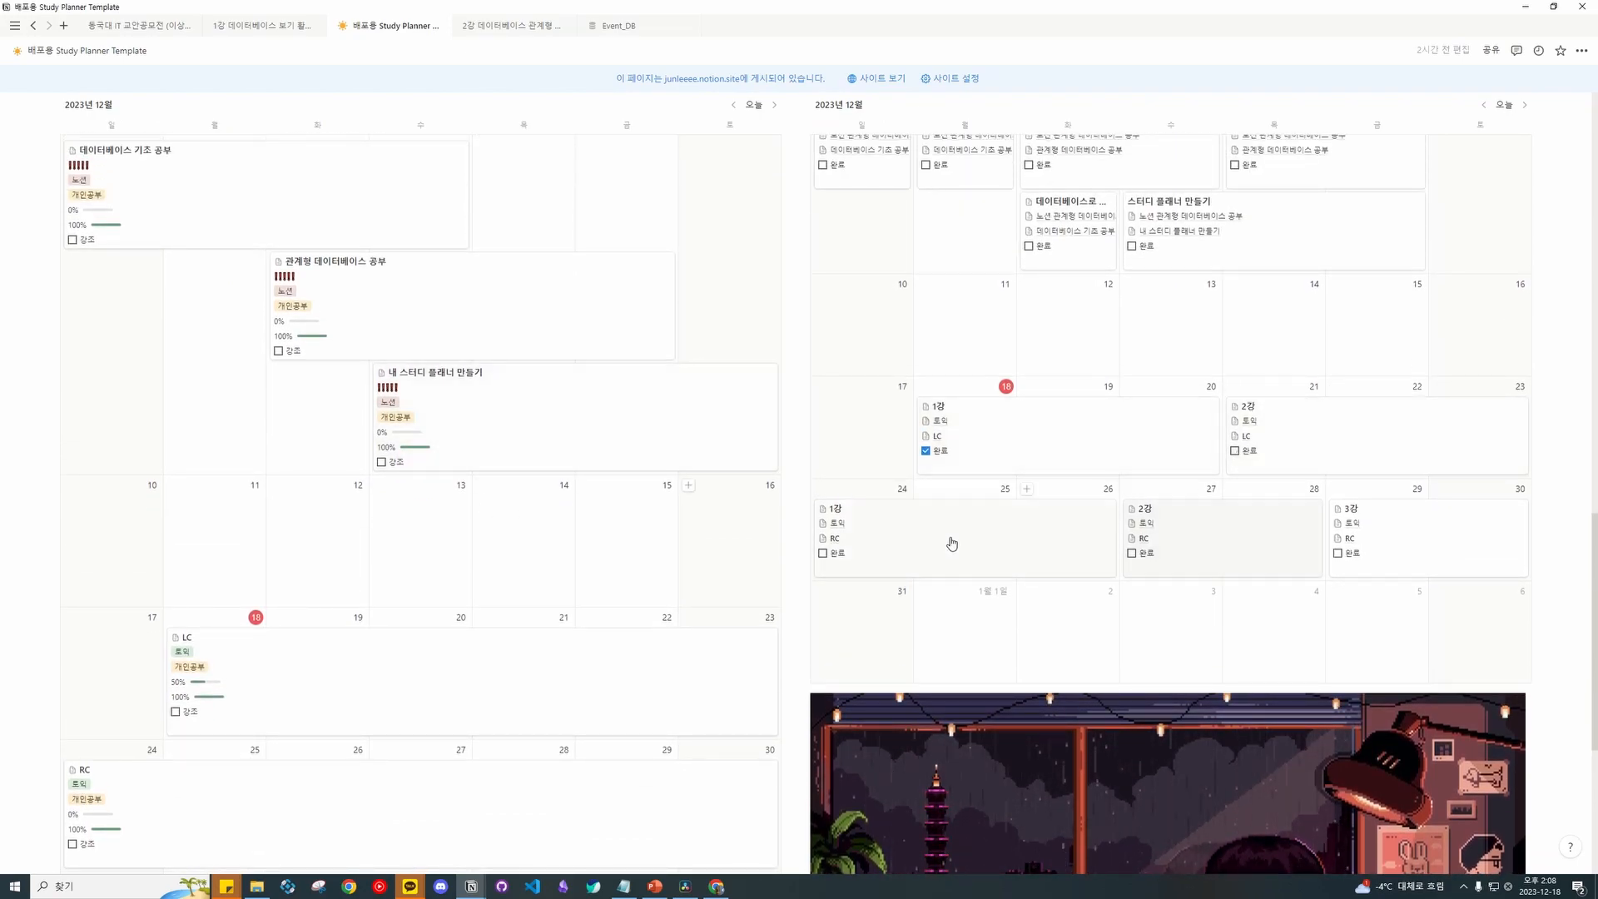
click(1235, 451)
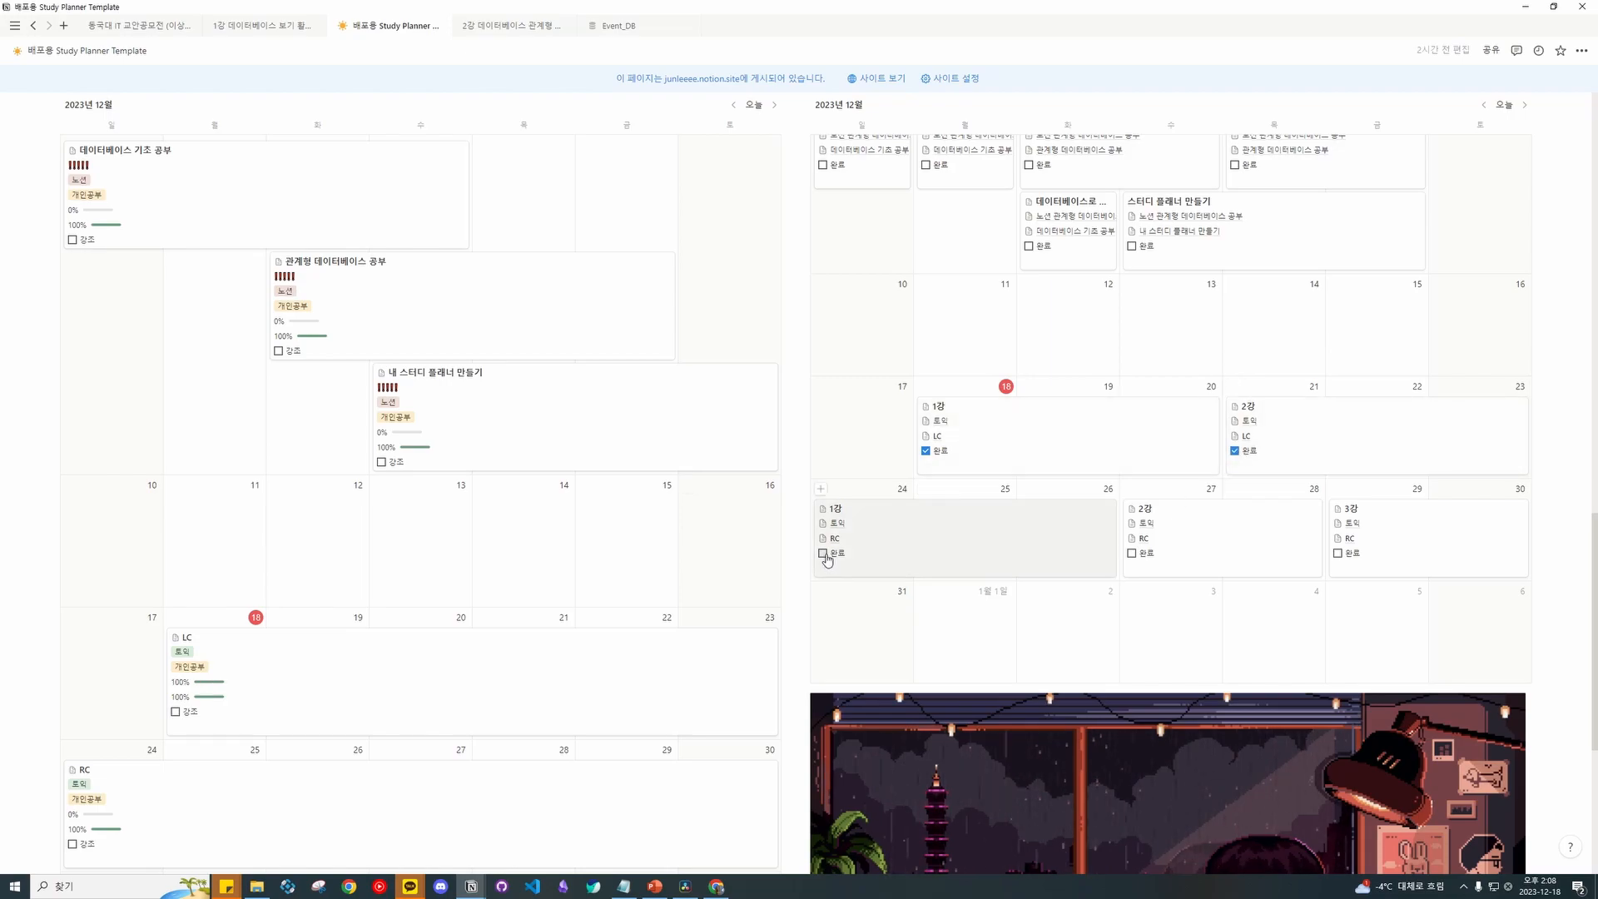
click(823, 553)
click(1131, 553)
click(1348, 555)
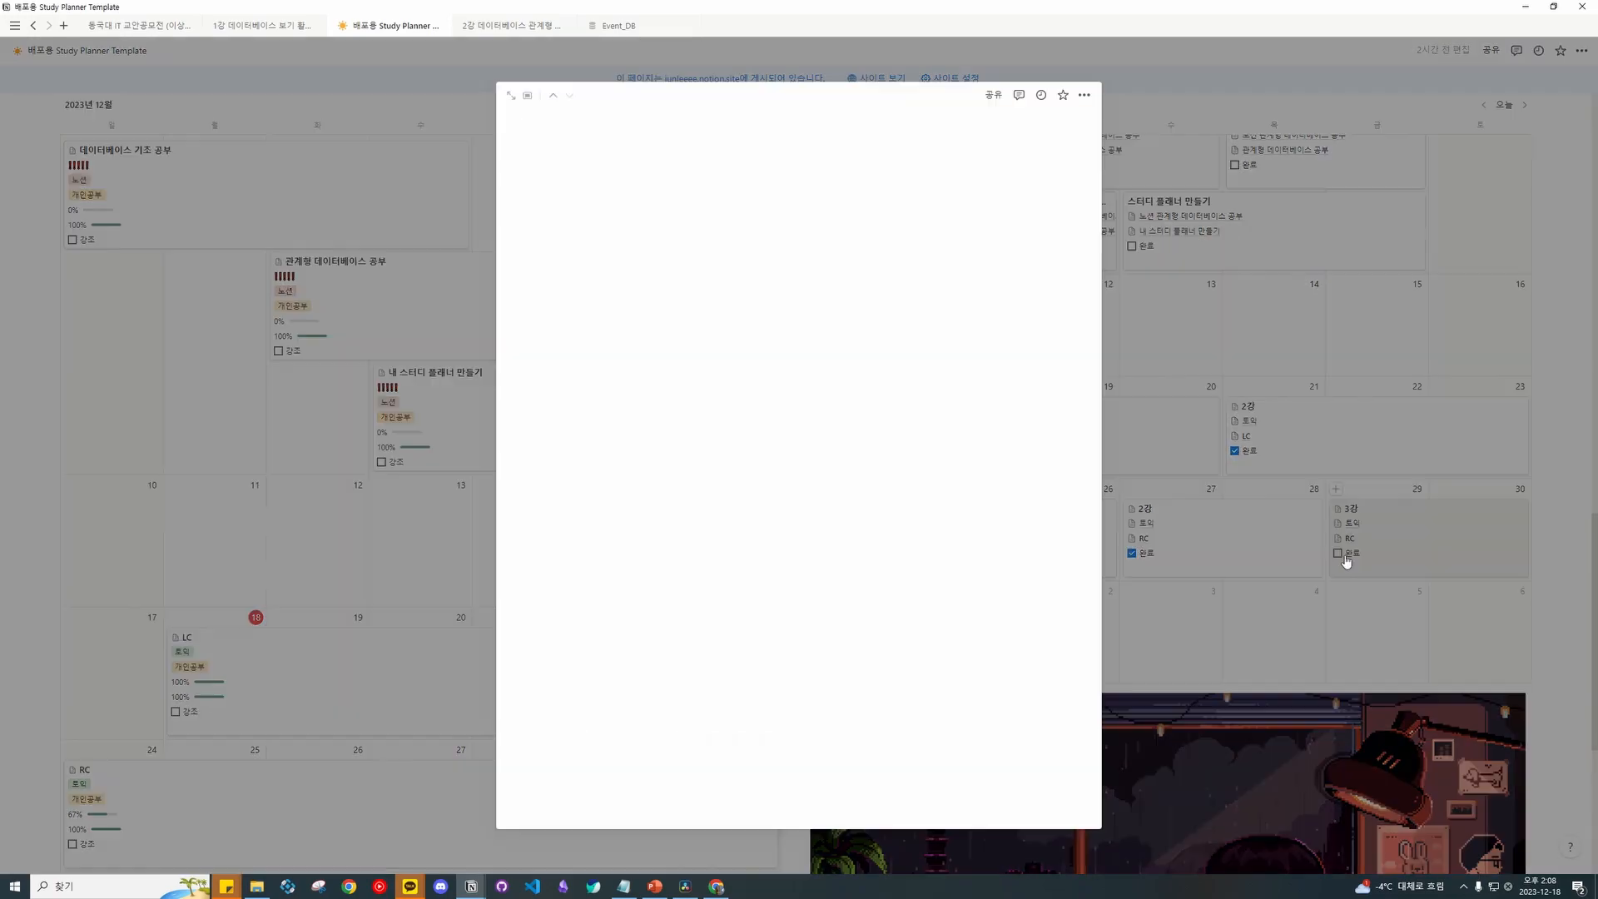
click(1171, 293)
click(1338, 552)
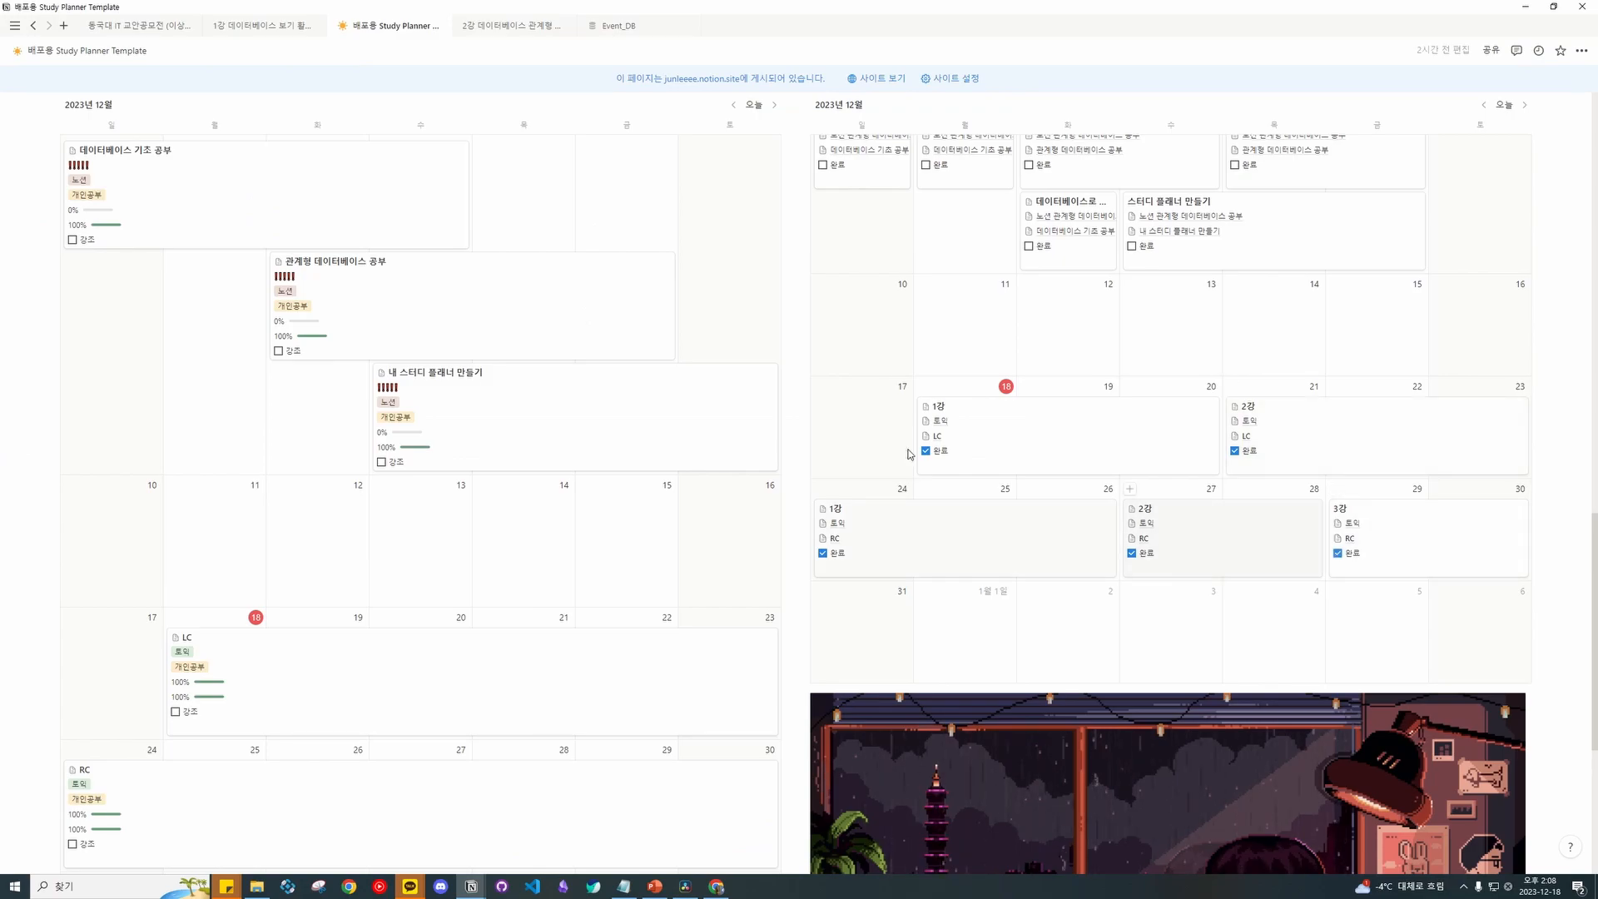
scroll(951, 438, down, 3)
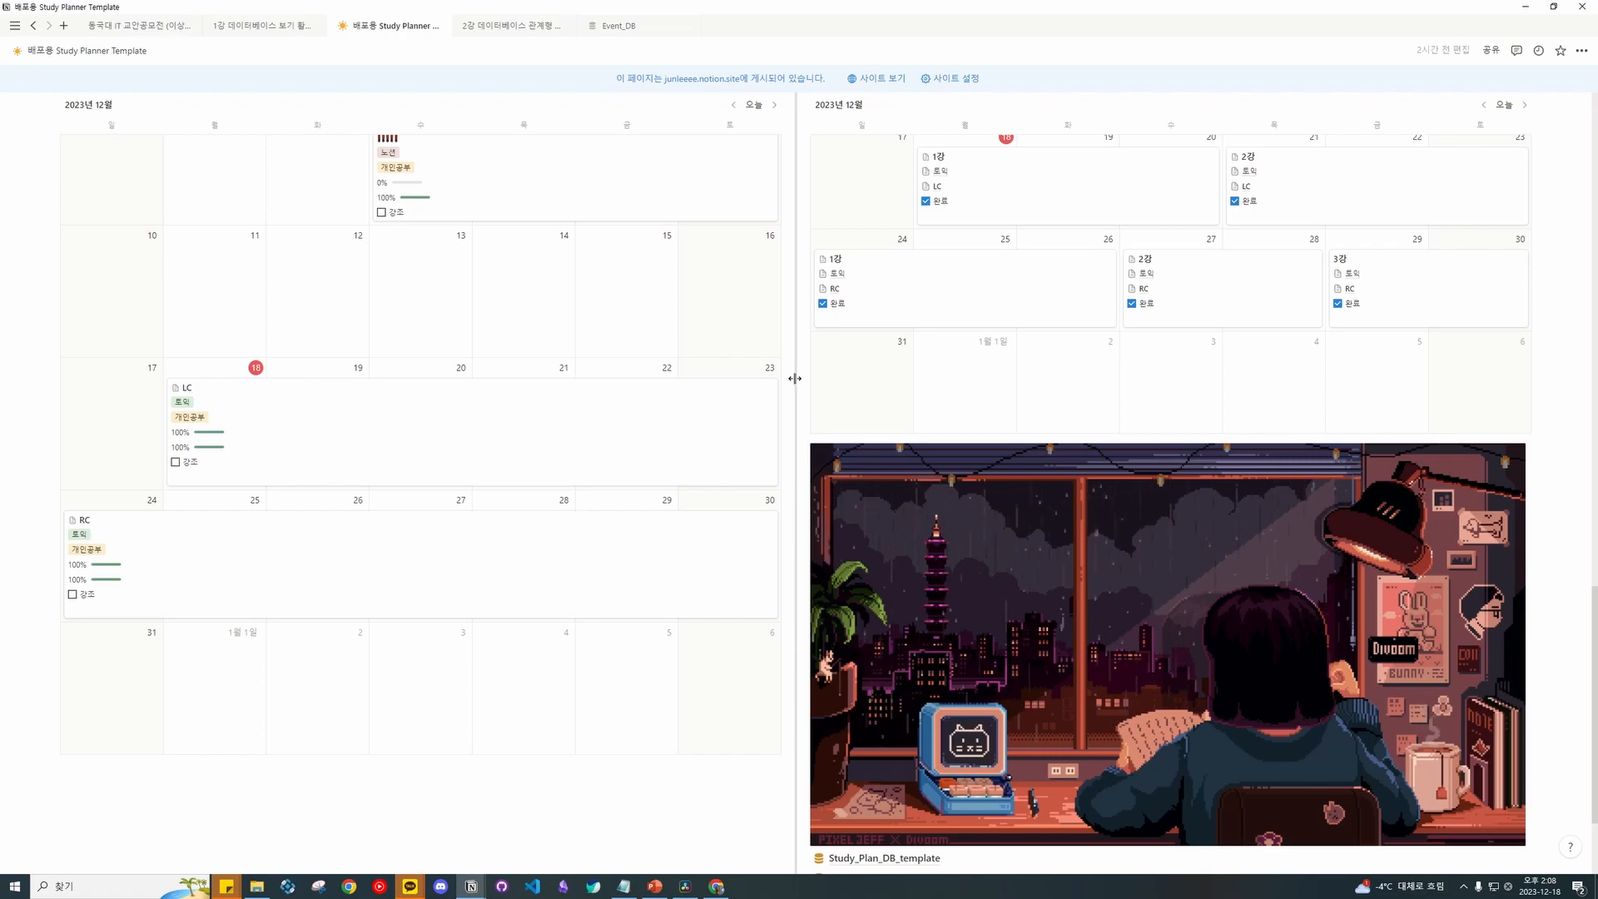
Toggle the 강조 checkbox on the LC general plan card, leaving it checked.
scroll(794, 400, up, 3)
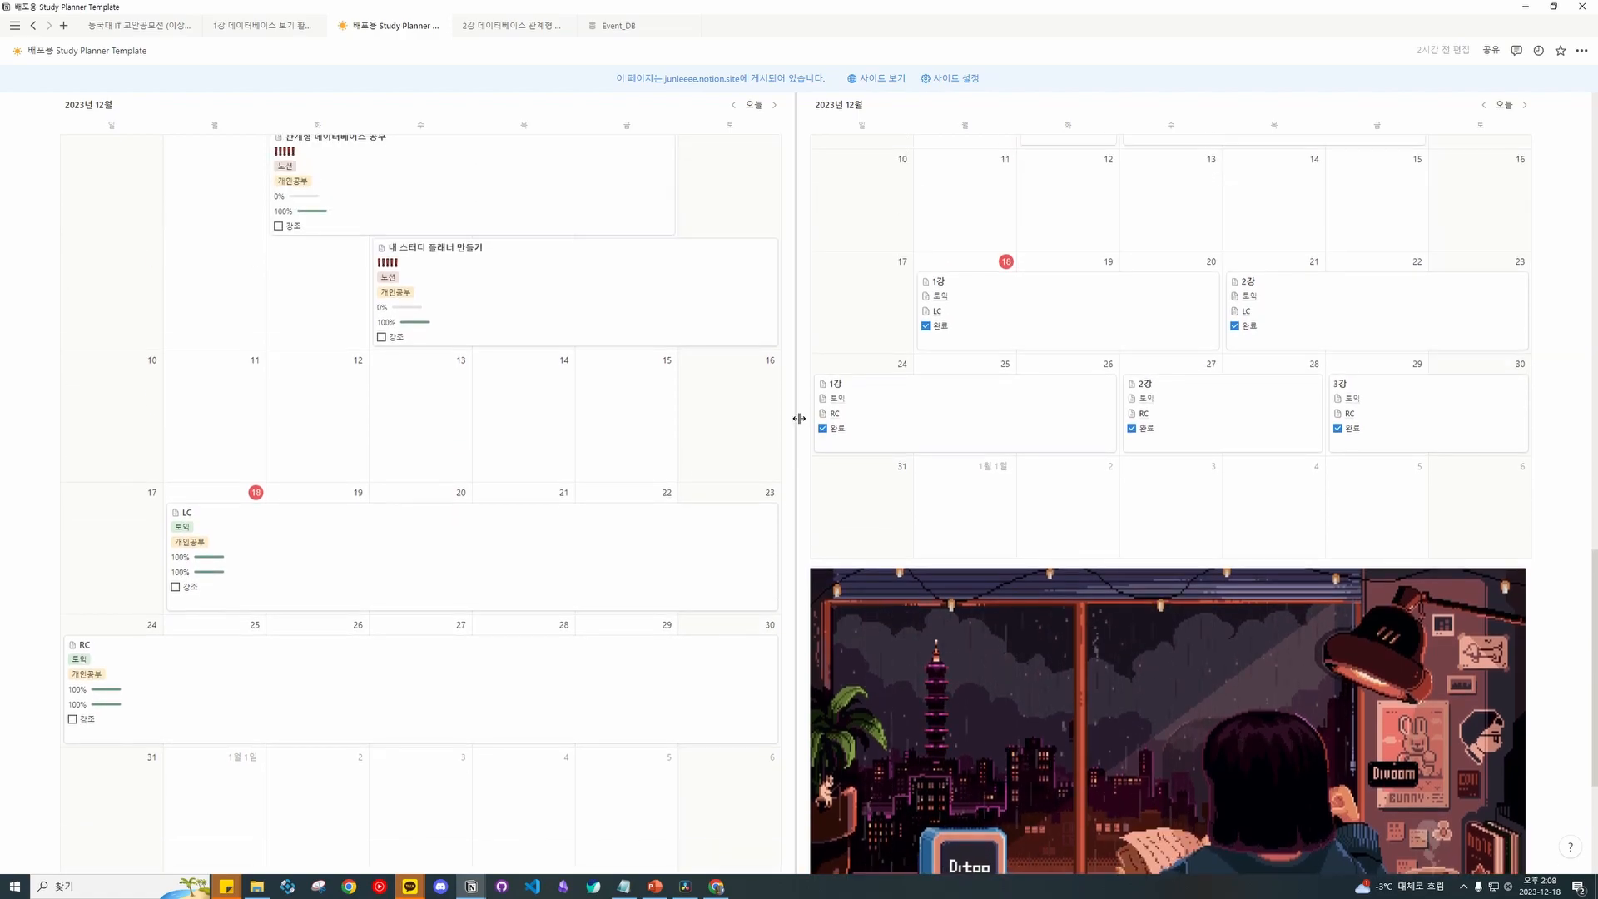
scroll(795, 418, up, 5)
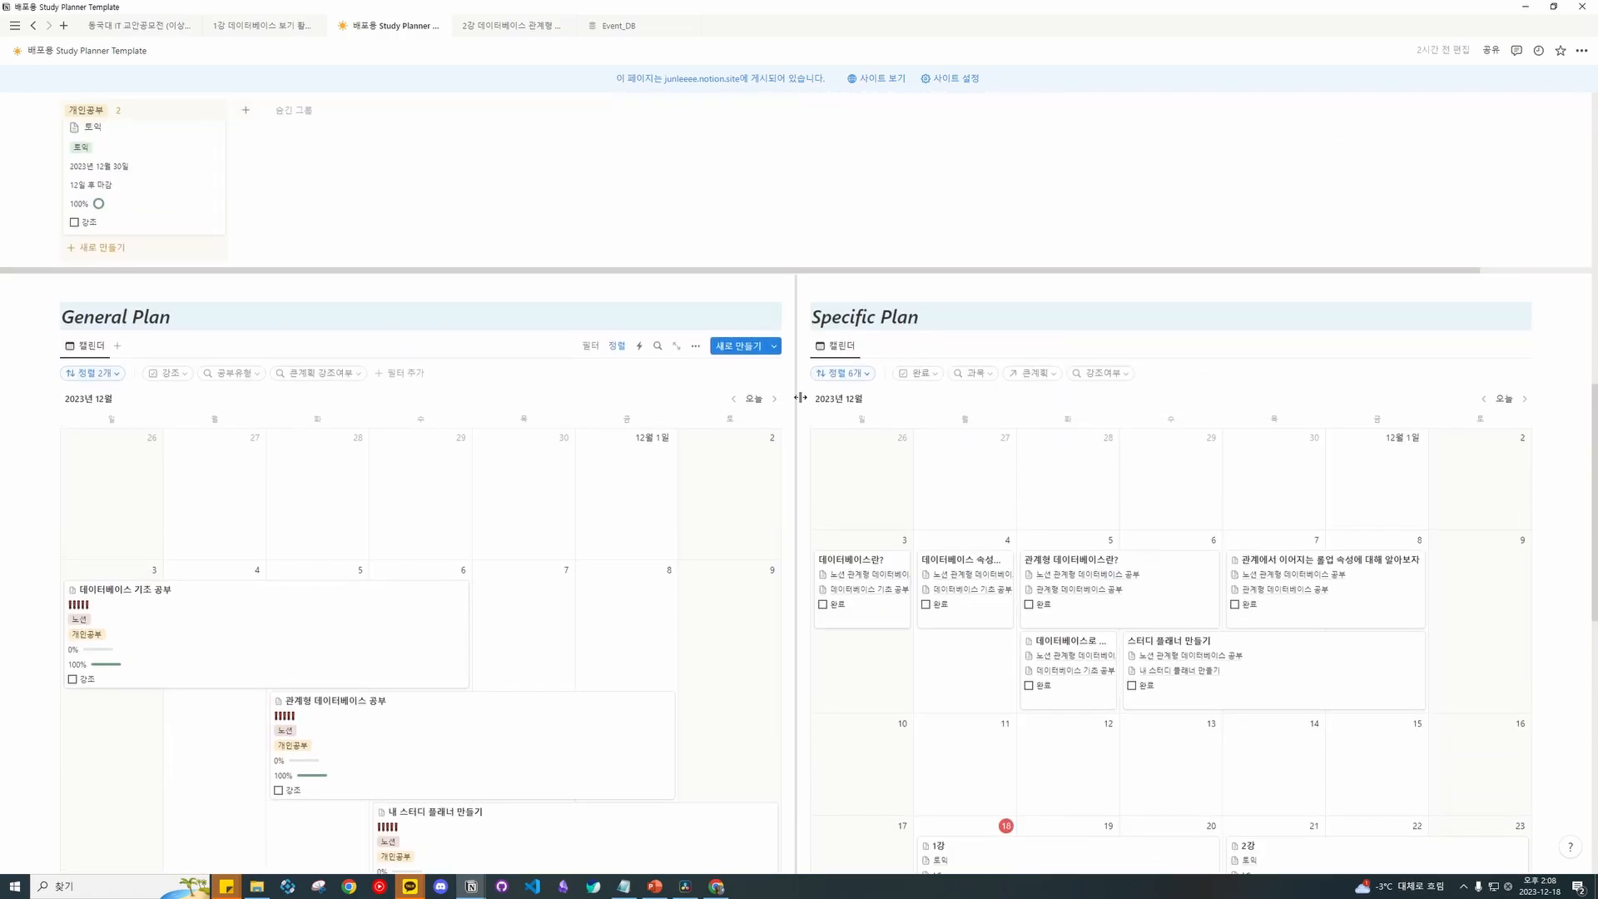
scroll(802, 396, down, 10)
scroll(803, 397, down, 15)
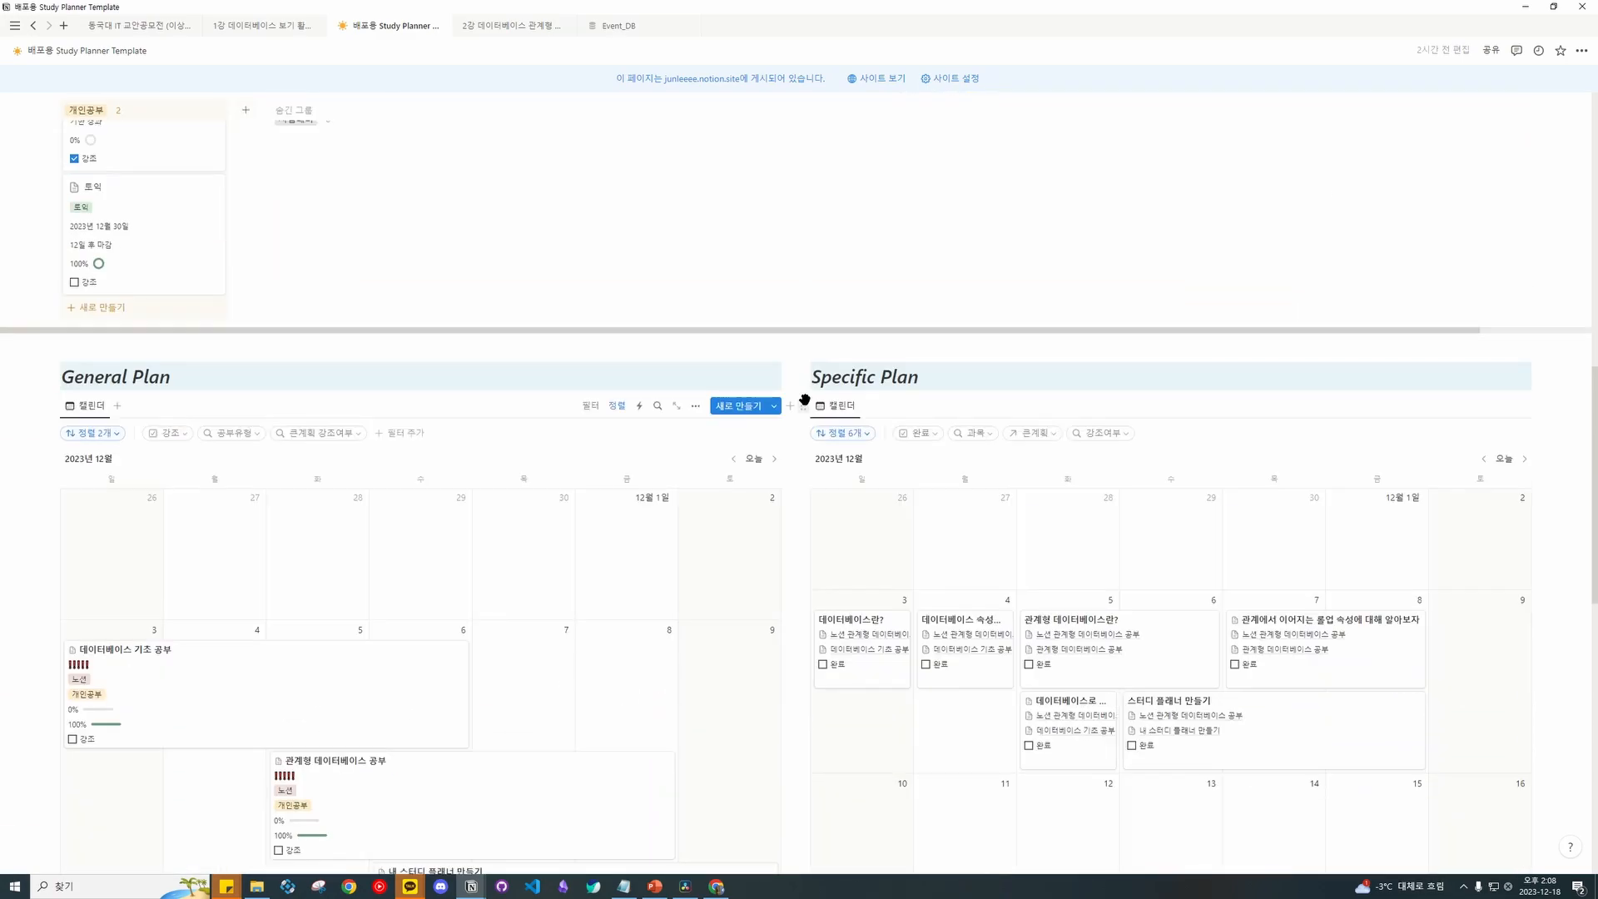
click(176, 649)
click(176, 649)
click(175, 649)
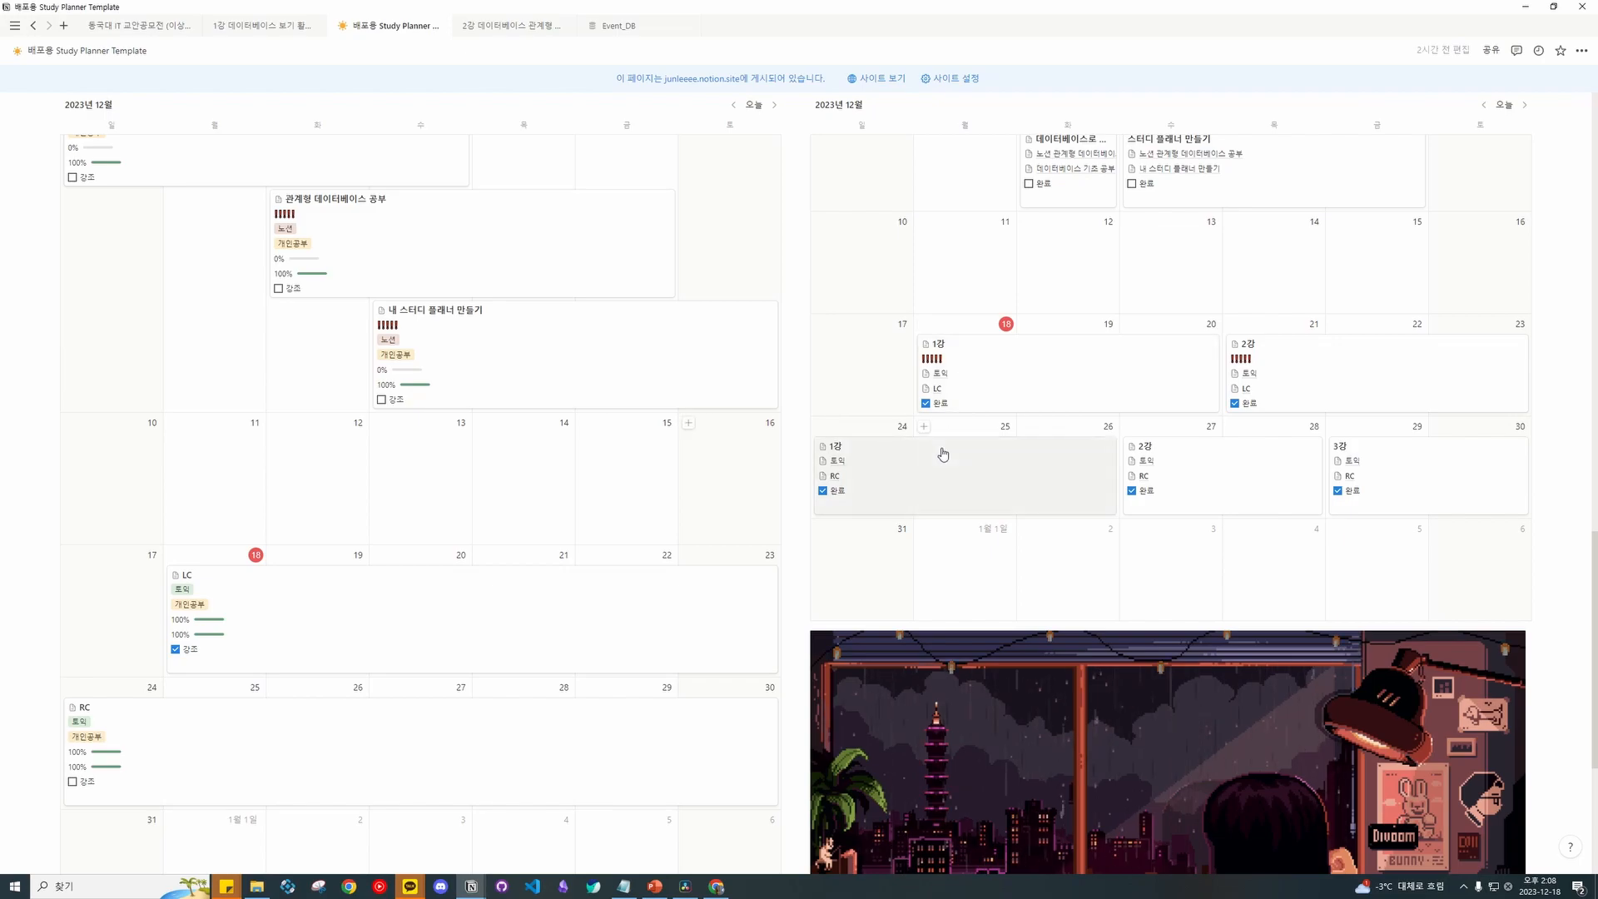
Drag RC to start December 18 and LC into the December 24 week in General Plan.
scroll(171, 623, down, 2)
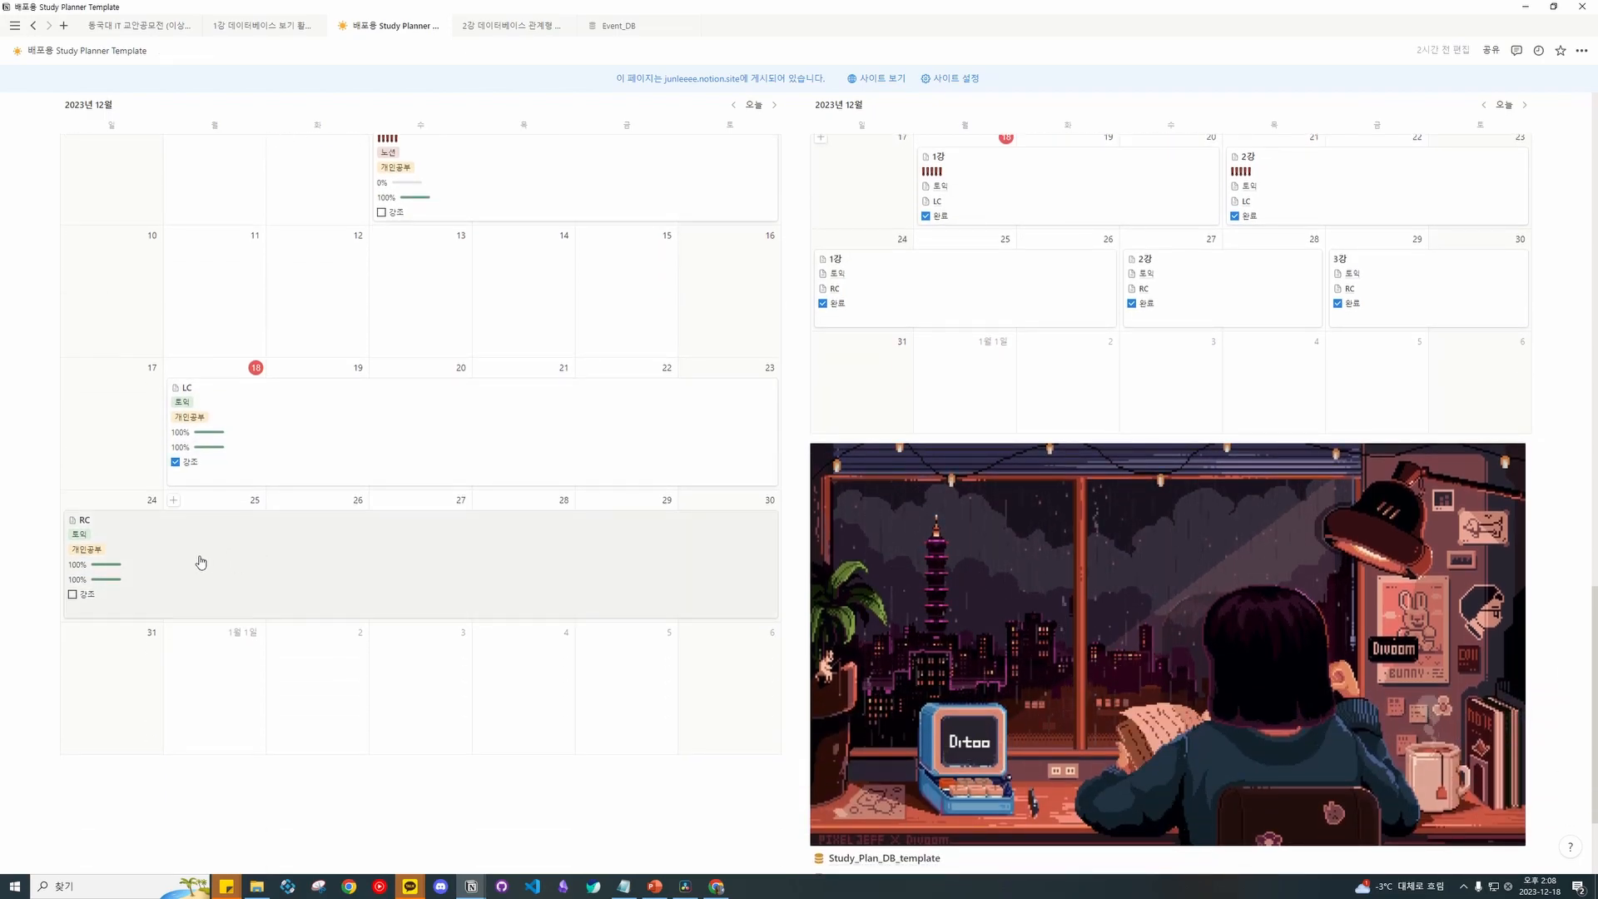
drag(135, 552, 317, 430)
drag(249, 538, 260, 606)
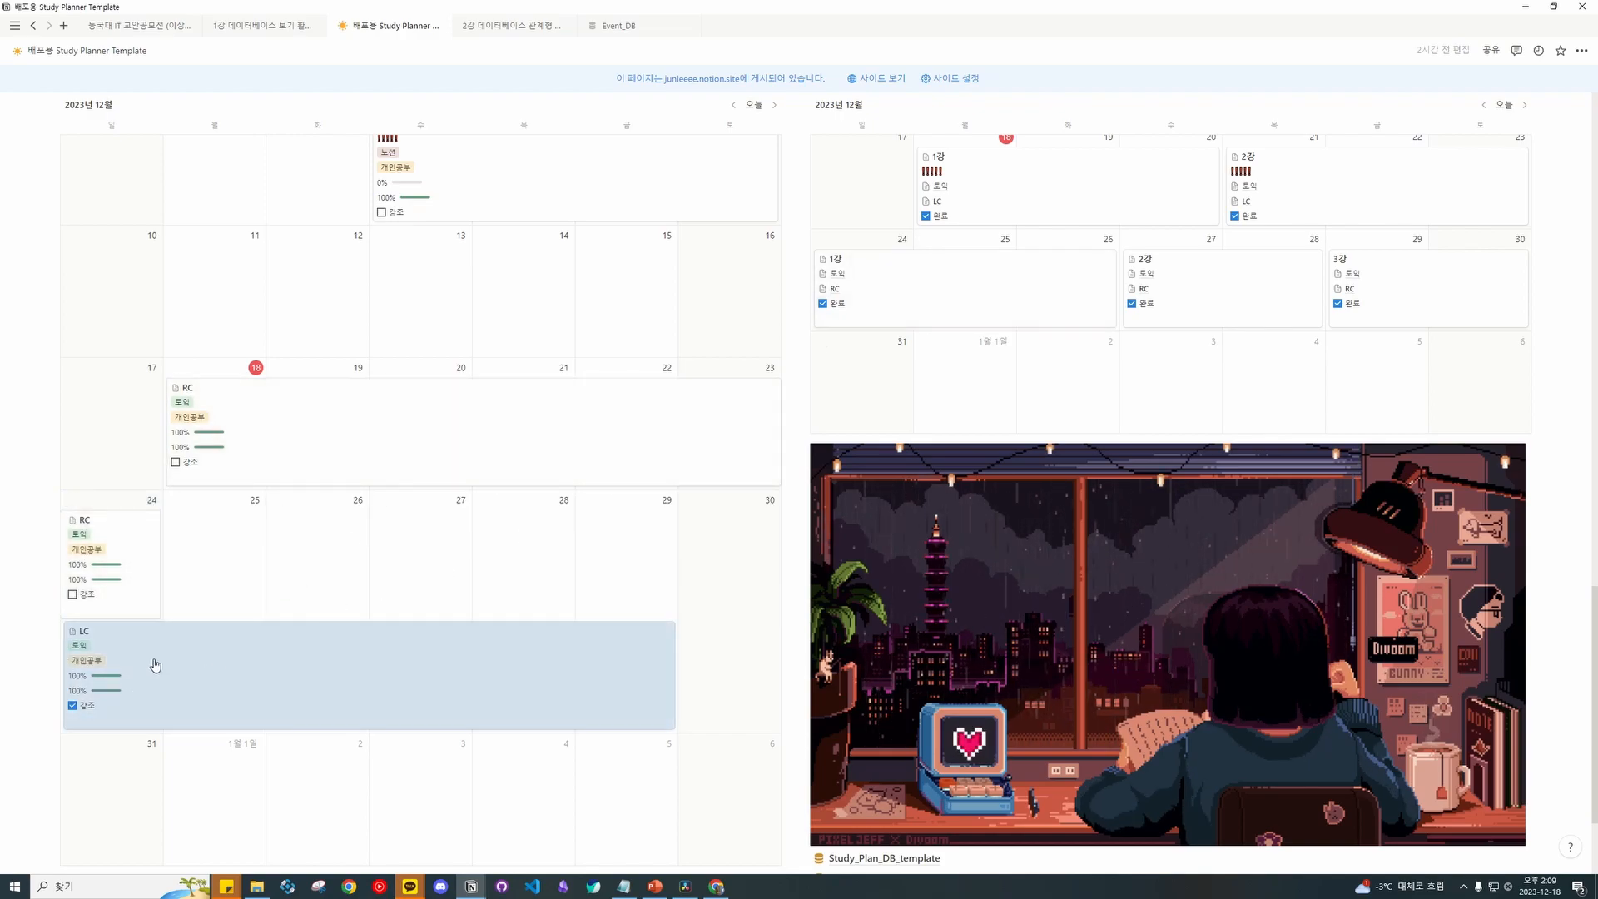
drag(141, 673, 237, 611)
Try moving the RC lectures, return 1강 RC to Dec 24–26, and scroll back to the top.
scroll(1023, 433, up, 2)
drag(902, 410, 990, 333)
mouse_move(1223, 482)
mouse_down()
mouse_move(1326, 382)
mouse_move(1223, 483)
mouse_up()
drag(1048, 391, 827, 485)
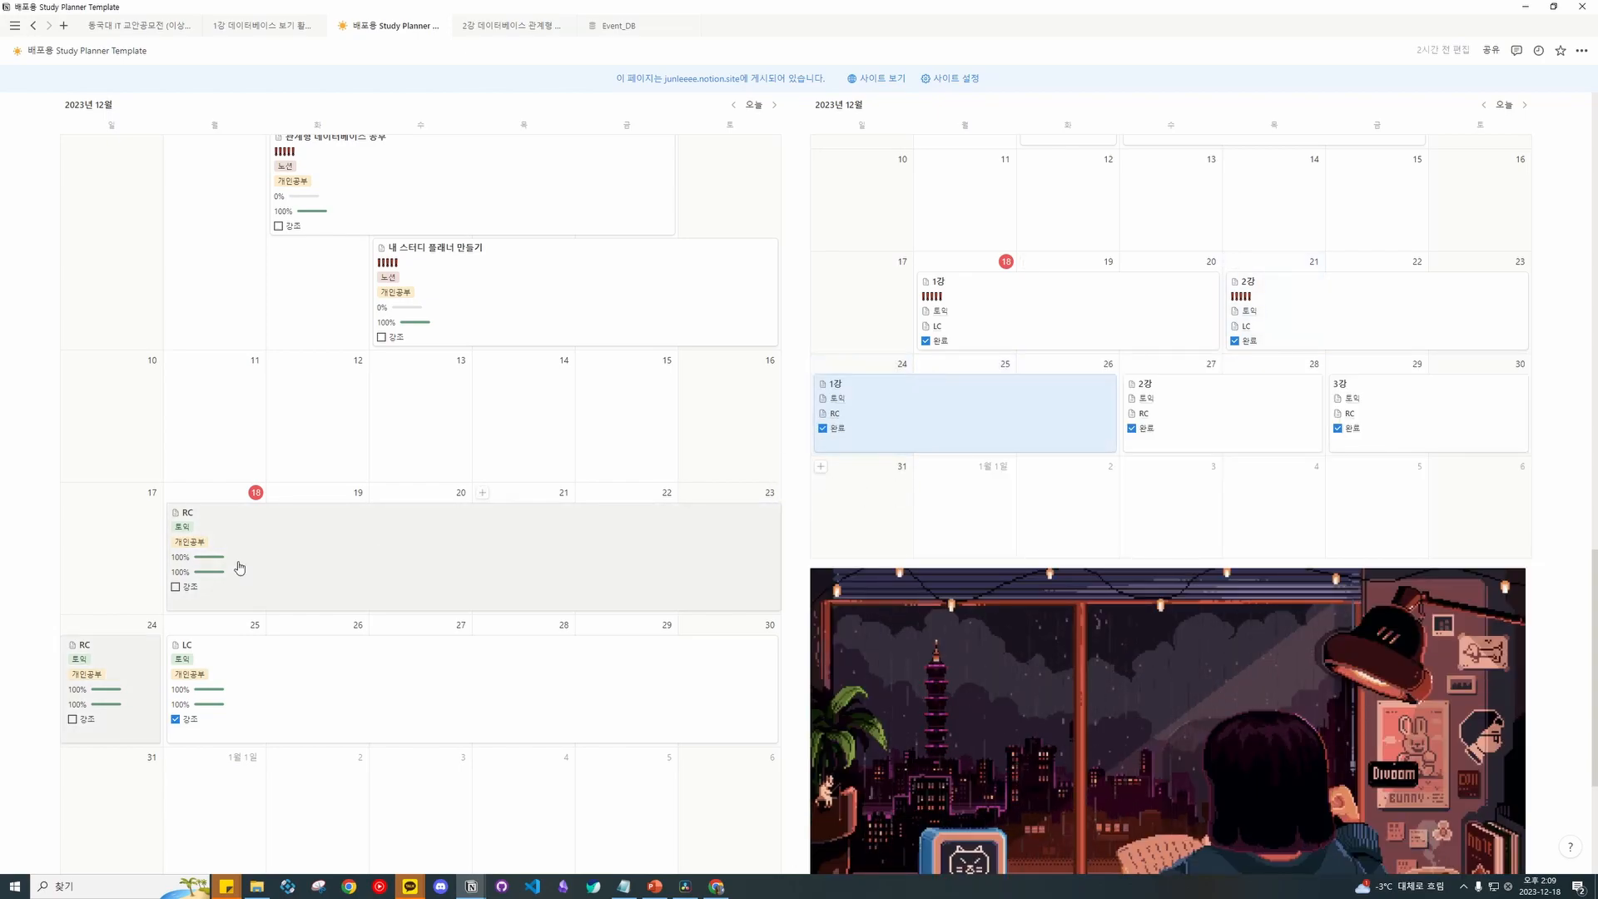
scroll(332, 561, up, 10)
scroll(369, 542, up, 2)
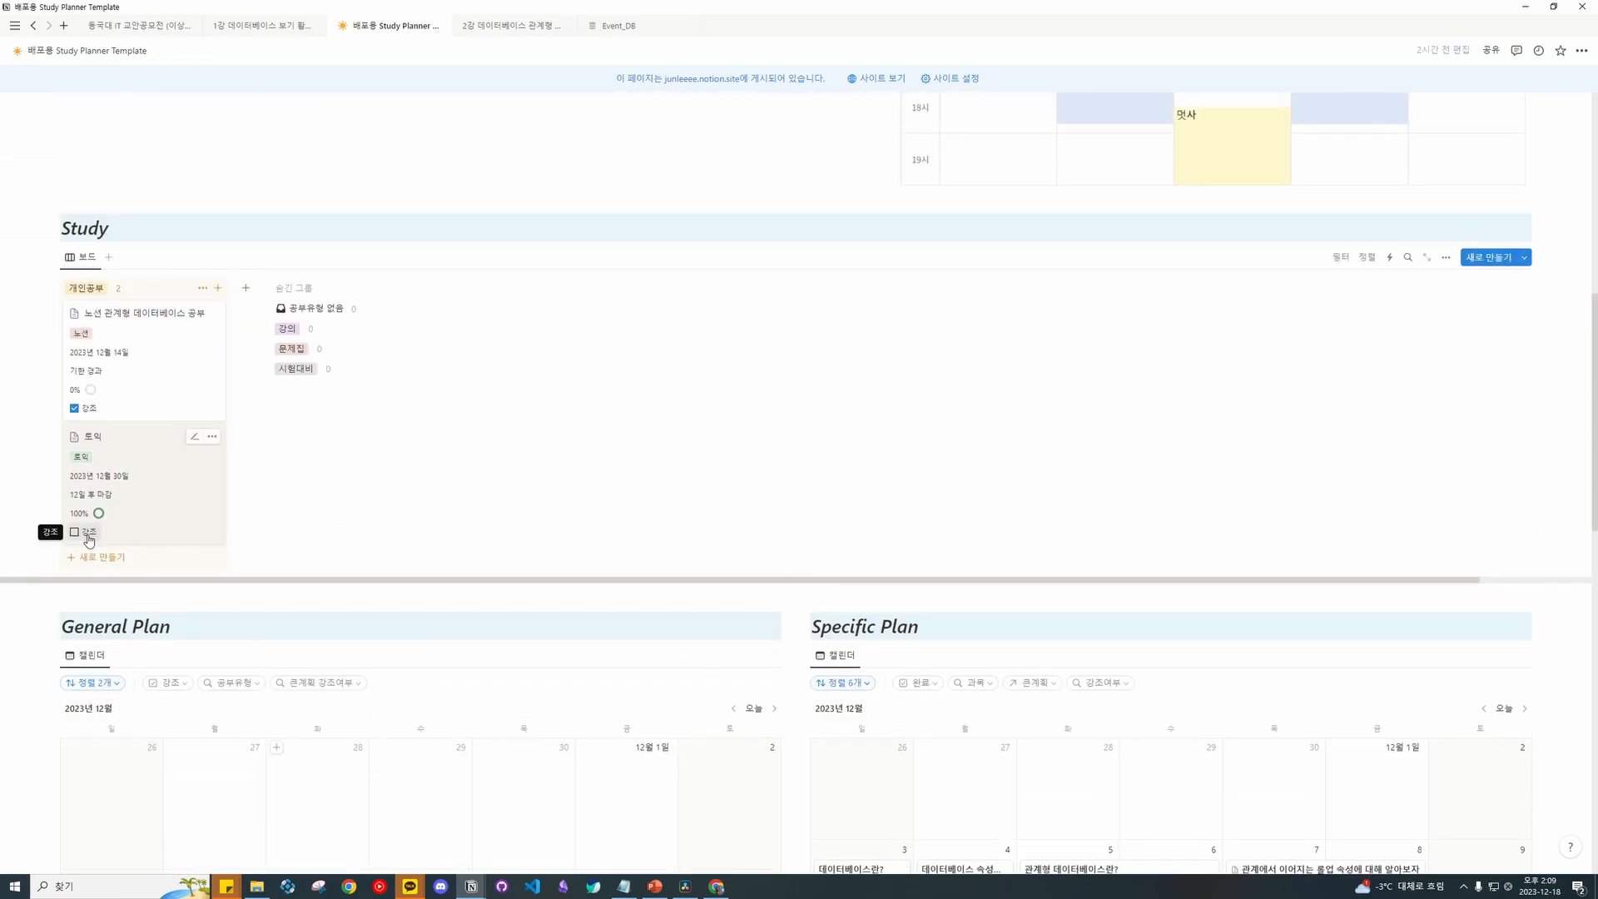
scroll(89, 539, down, 10)
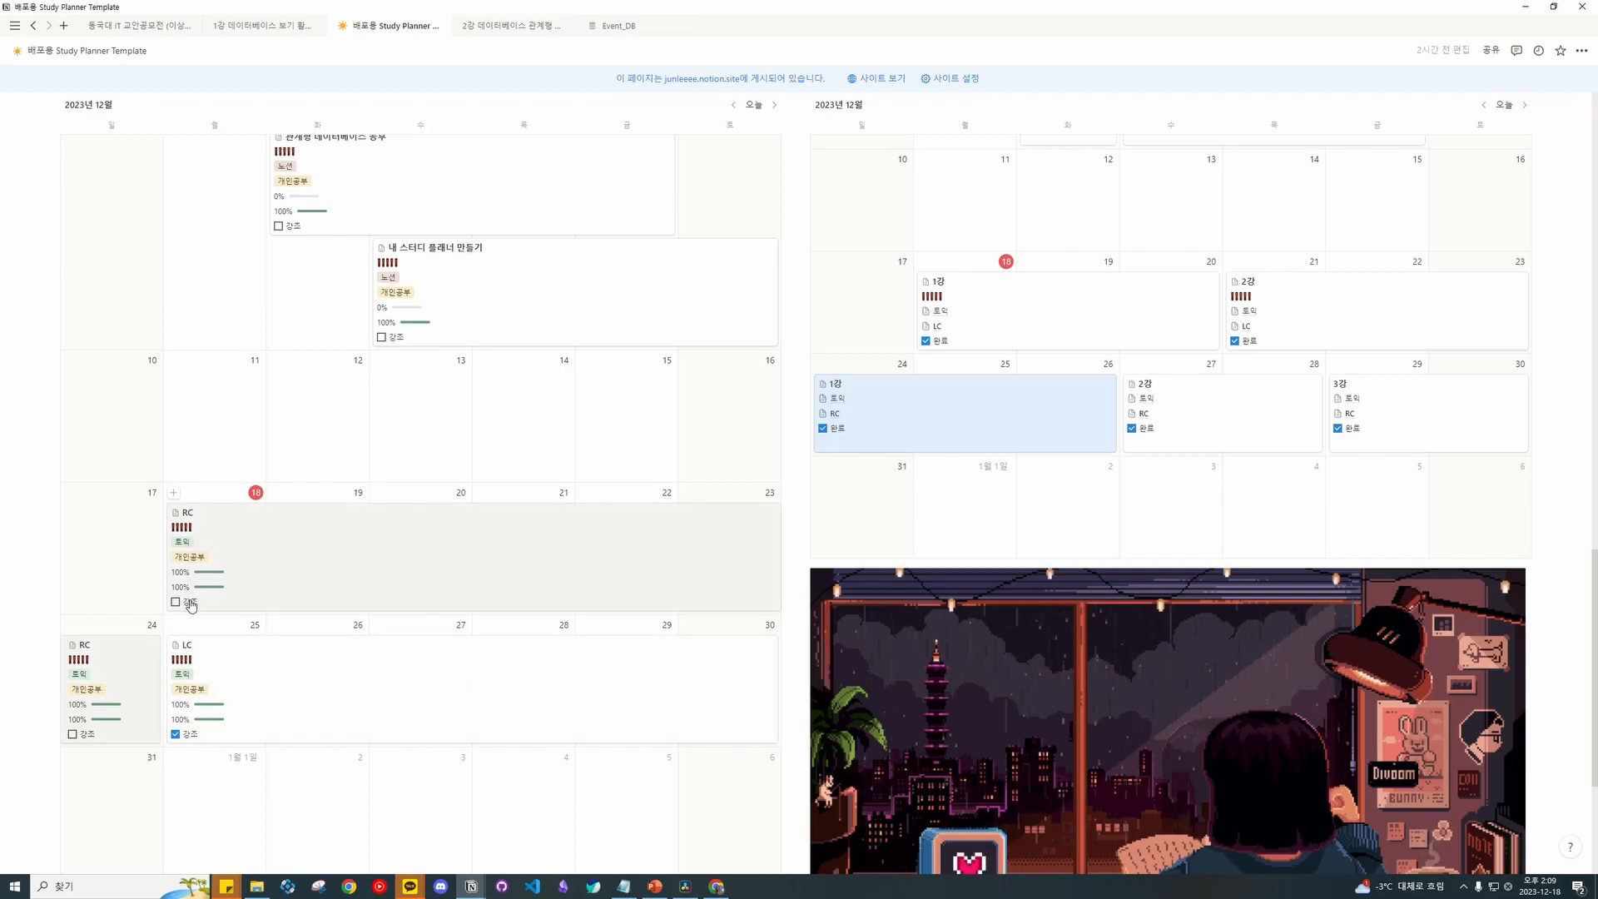
scroll(506, 613, up, 17)
scroll(478, 597, down, 11)
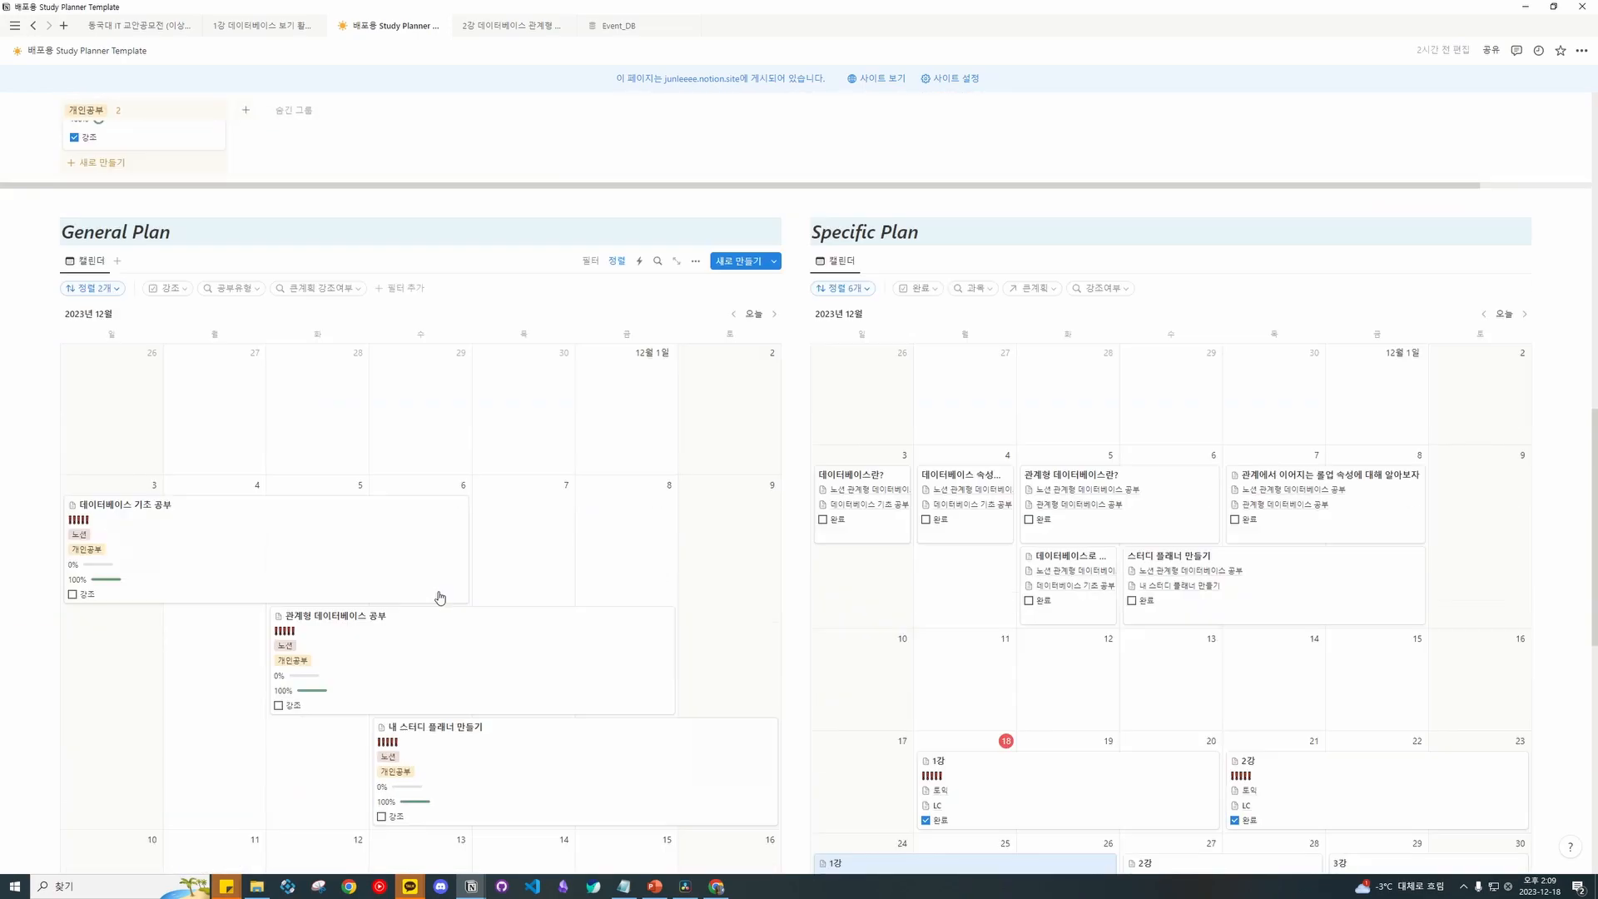
scroll(440, 597, down, 5)
scroll(389, 551, down, 2)
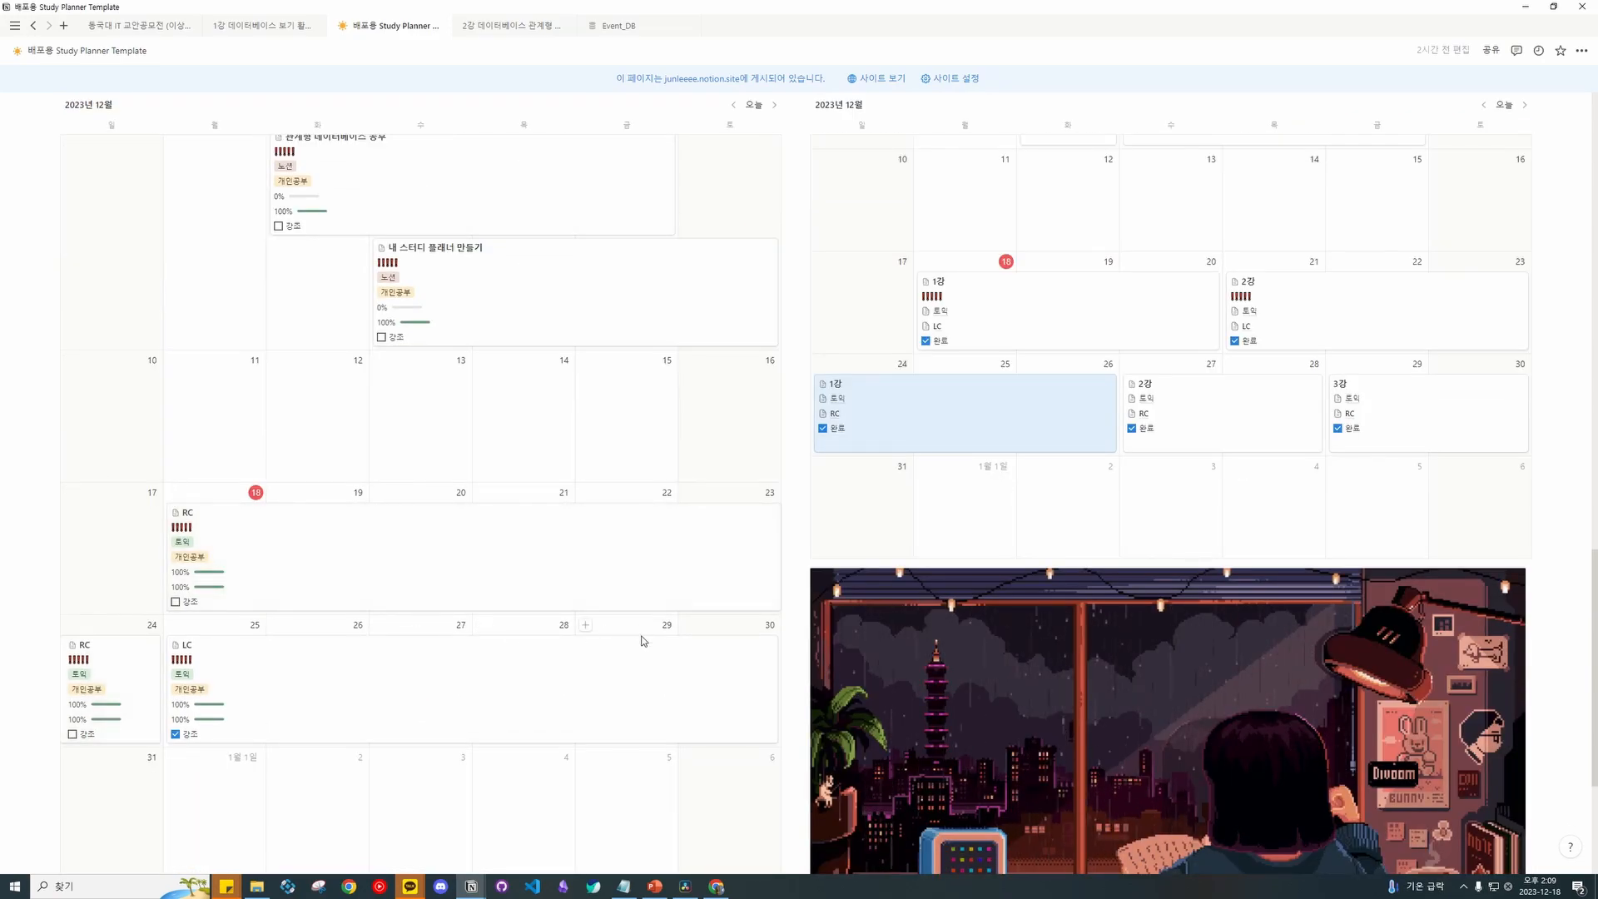
scroll(718, 652, up, 4)
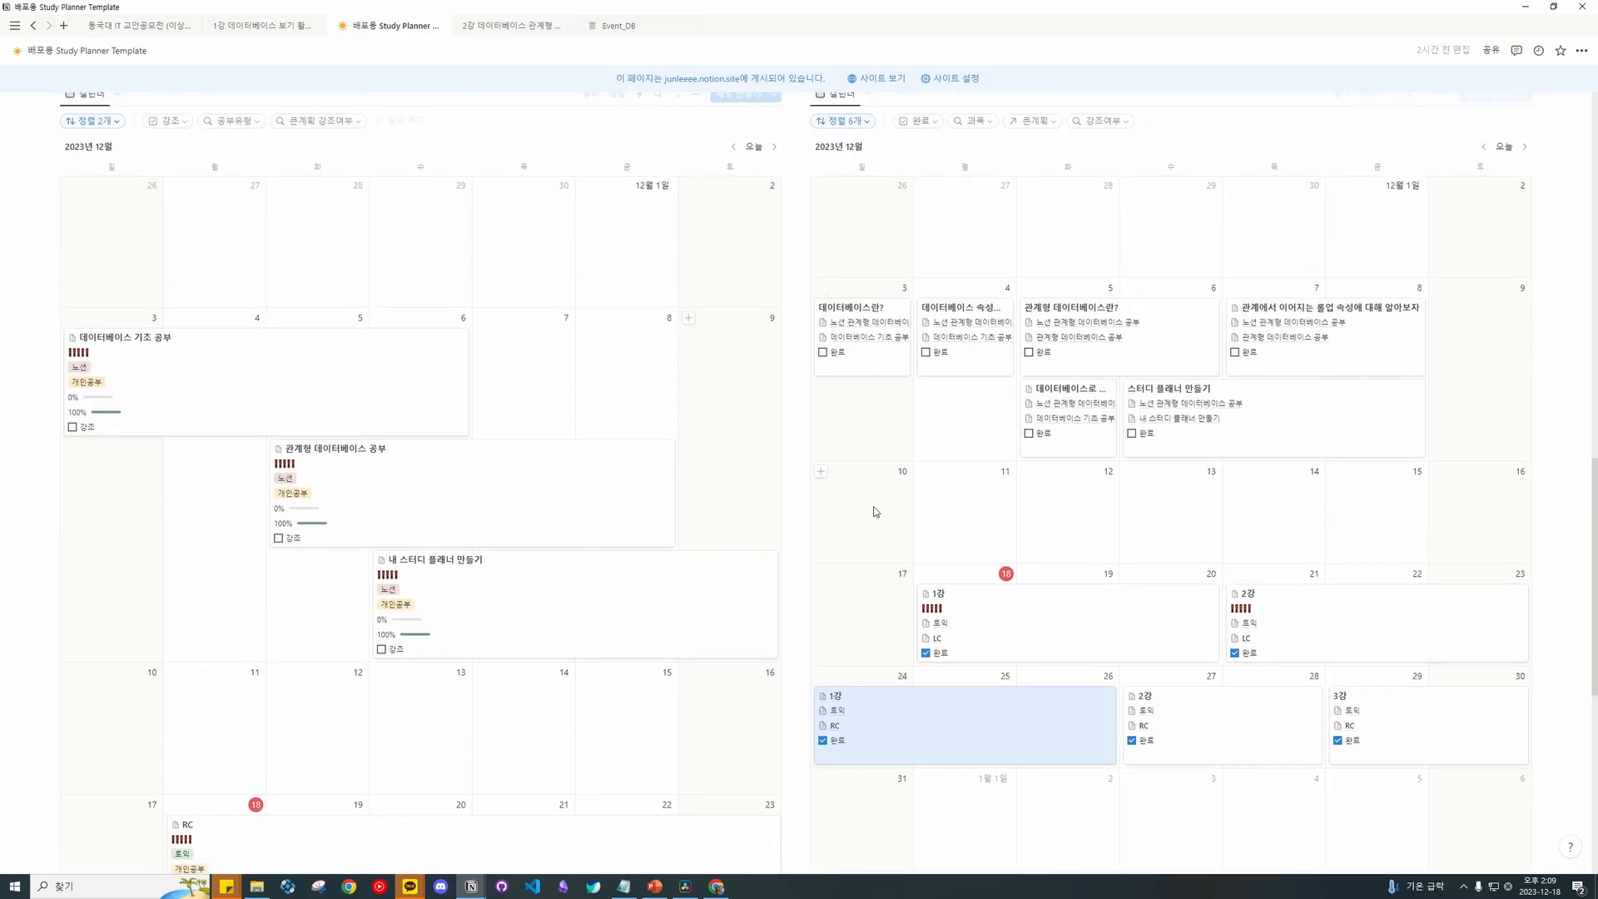
scroll(929, 531, down, 1)
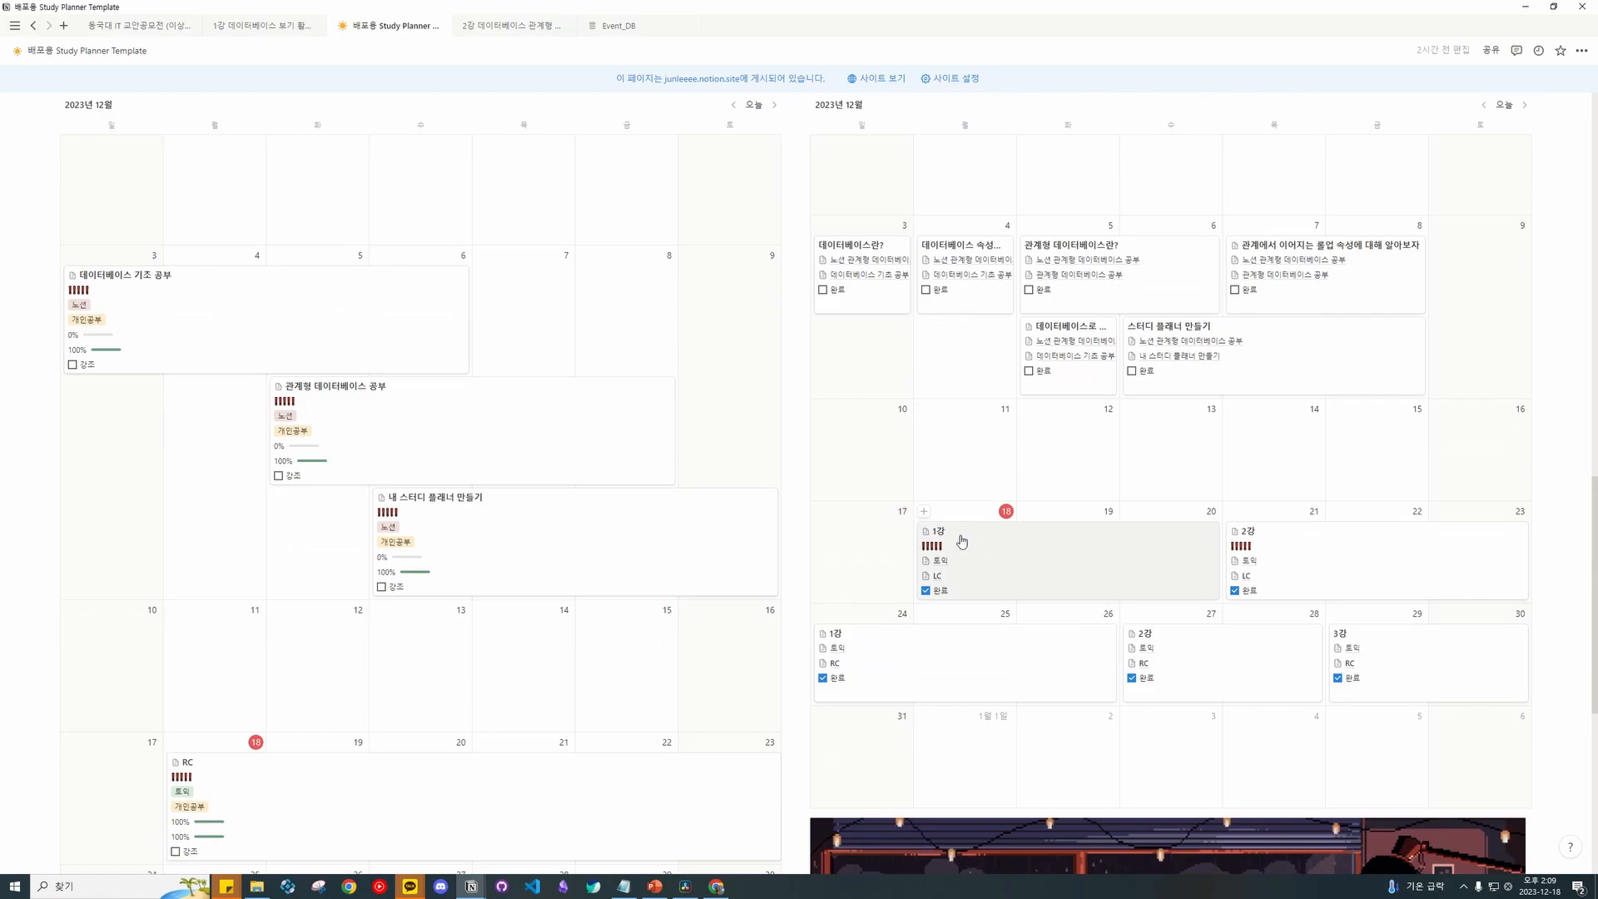
scroll(966, 541, up, 15)
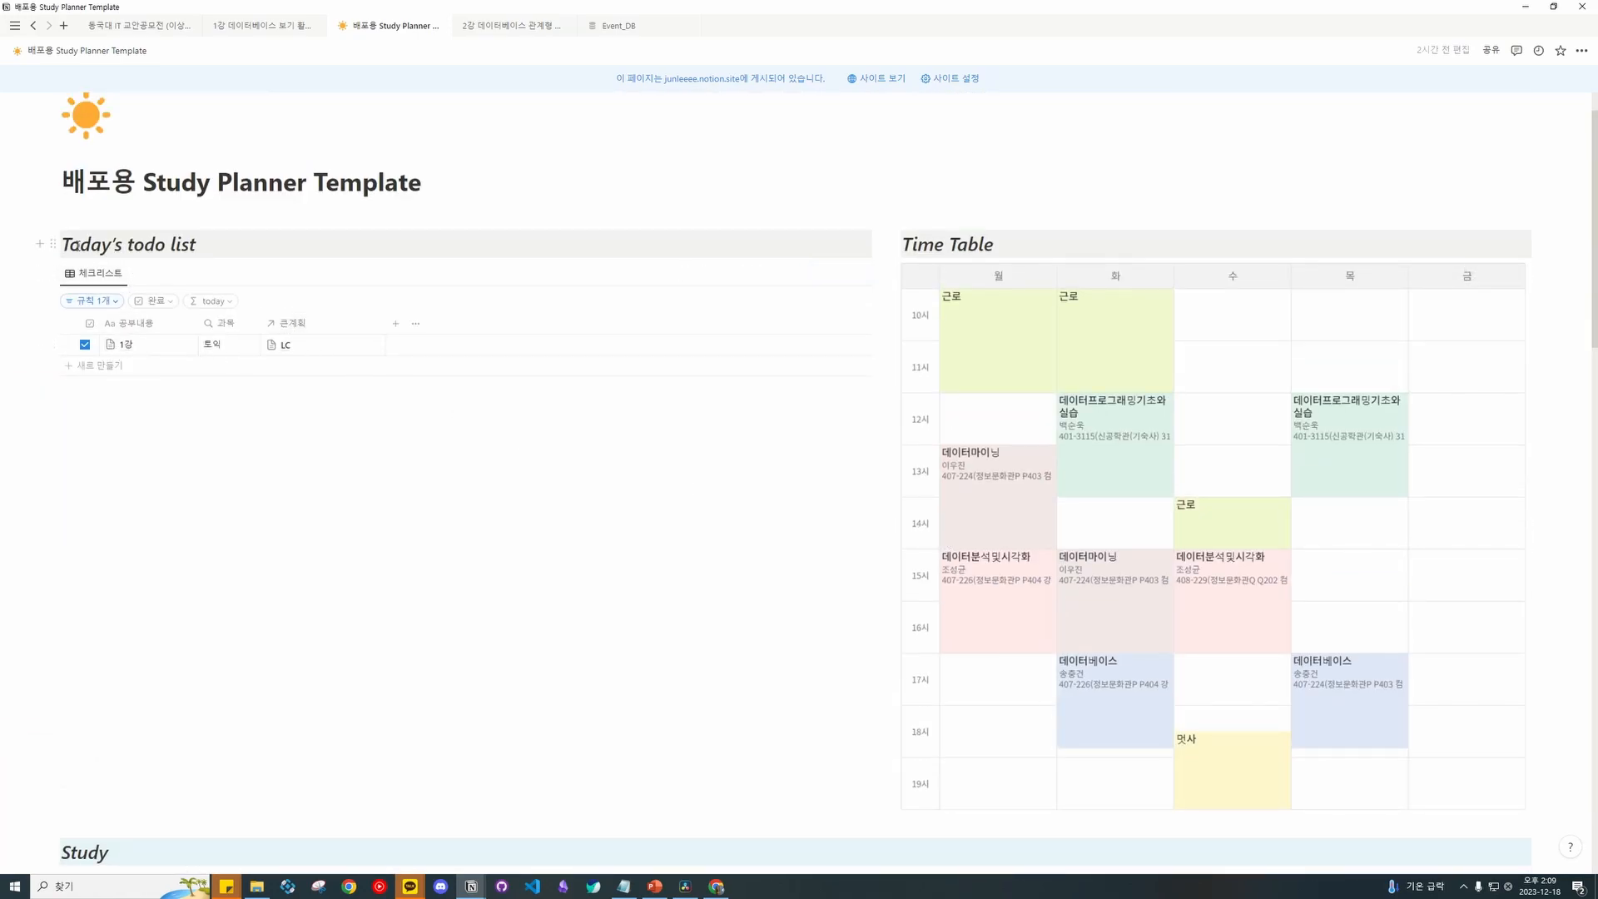
Highlight the Today's todo list heading and inspect the 1강 todo row's options.
drag(63, 243, 251, 245)
click(252, 245)
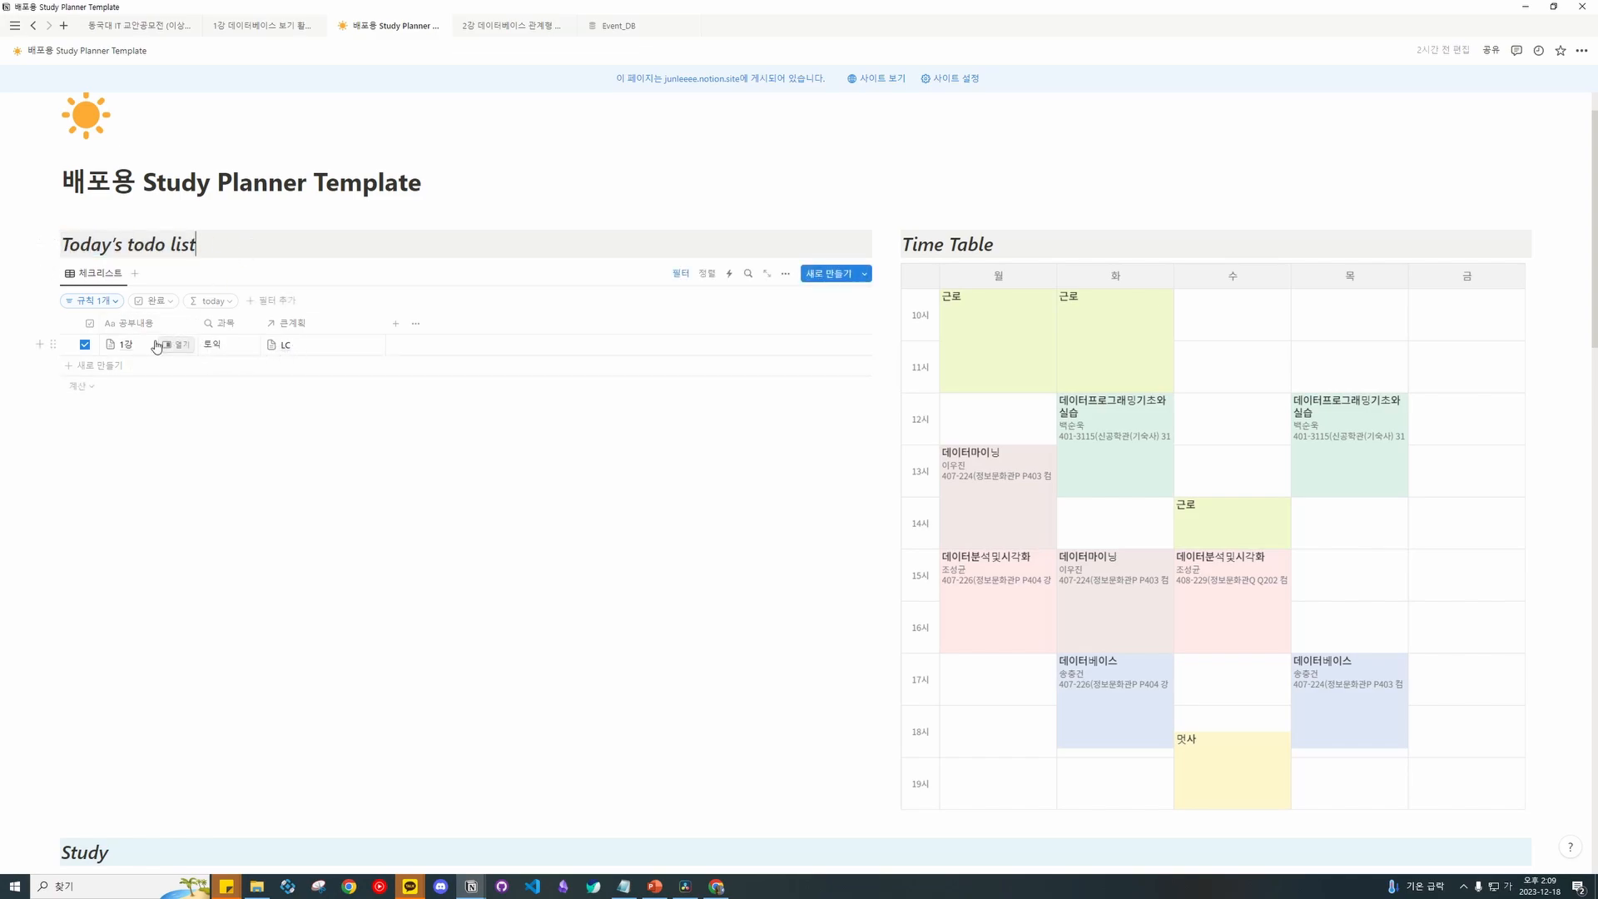
click(52, 344)
click(337, 452)
Drag the 2강 LC, 1강 RC and 2강 RC lessons onto December 18 and check Today's todo list.
scroll(242, 499, down, 15)
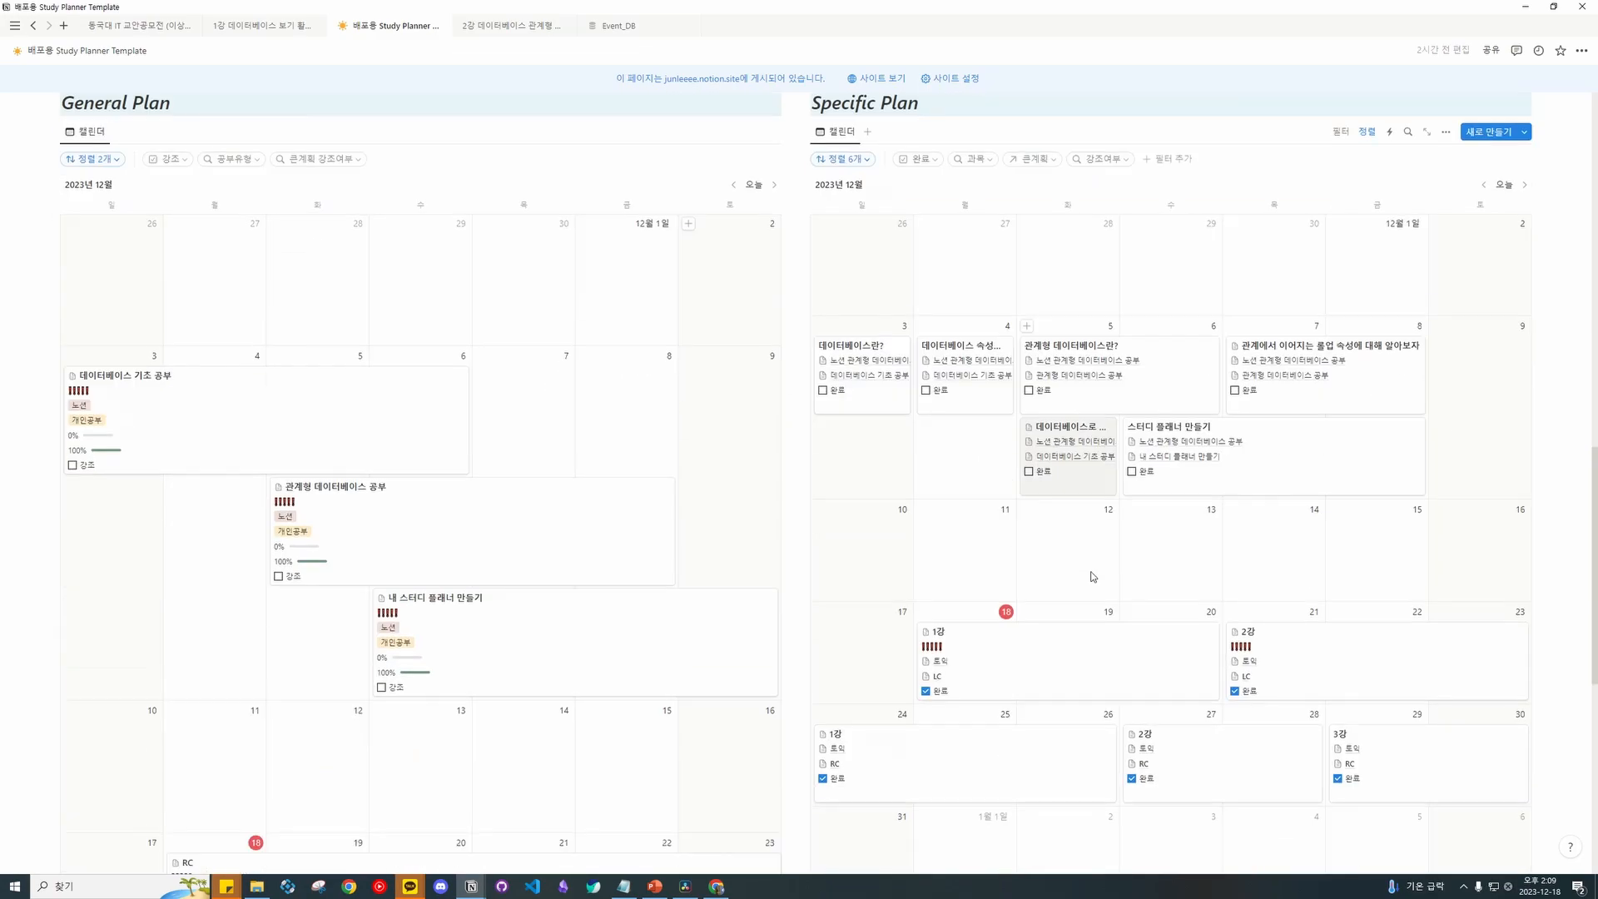
scroll(1097, 536, down, 2)
drag(1284, 371, 981, 405)
drag(865, 556, 963, 535)
scroll(992, 516, up, 5)
scroll(992, 516, down, 4)
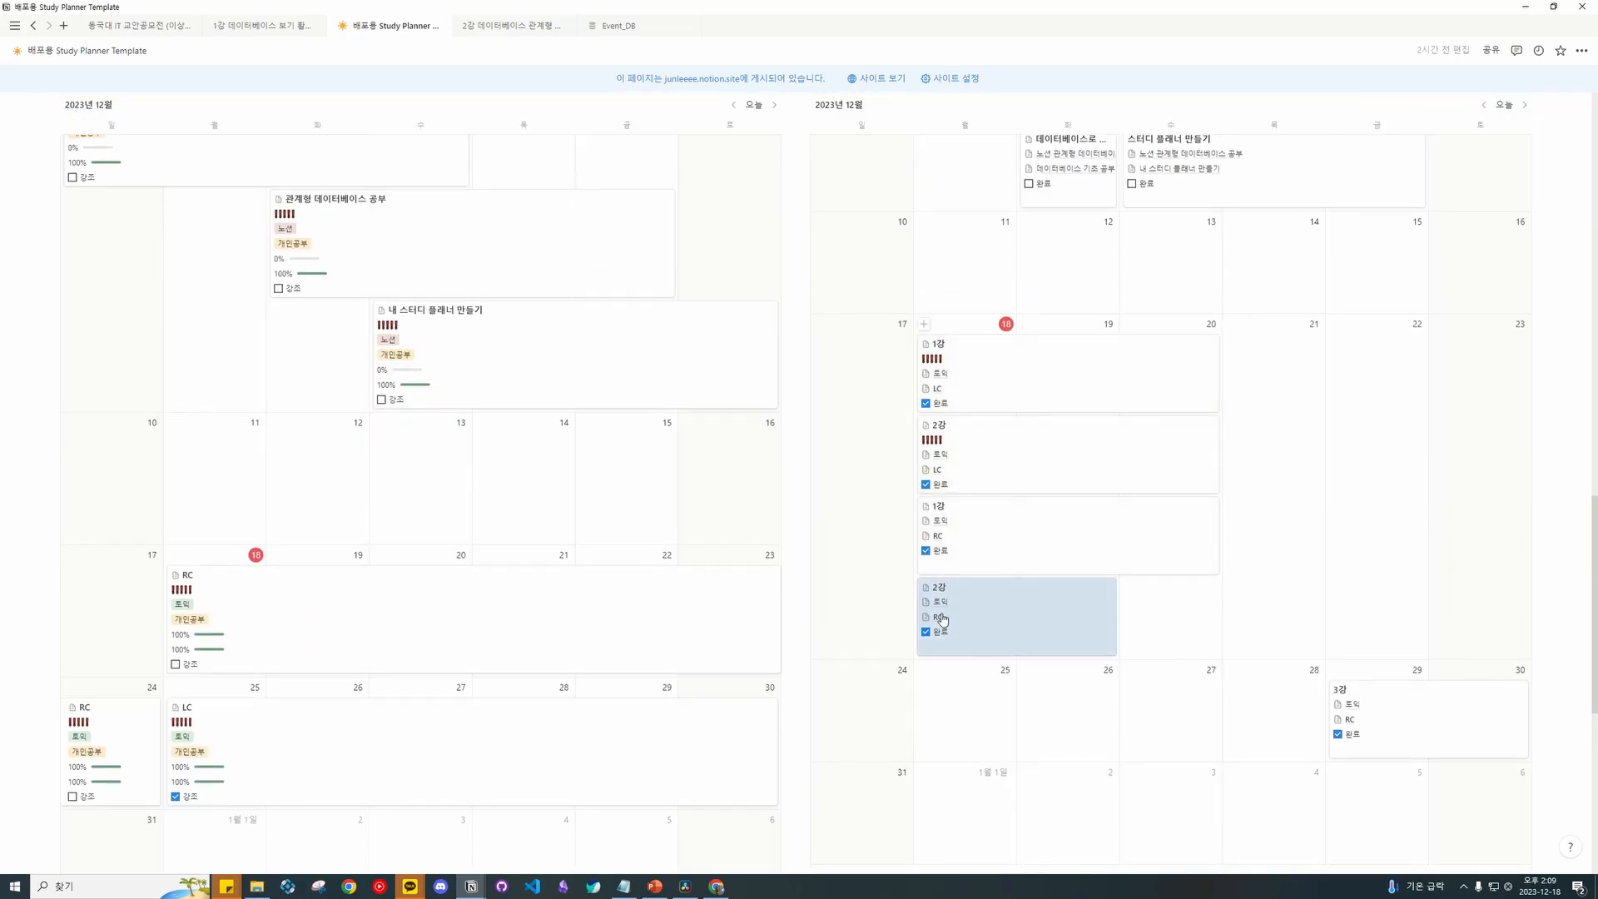
scroll(933, 578, up, 5)
scroll(742, 535, up, 10)
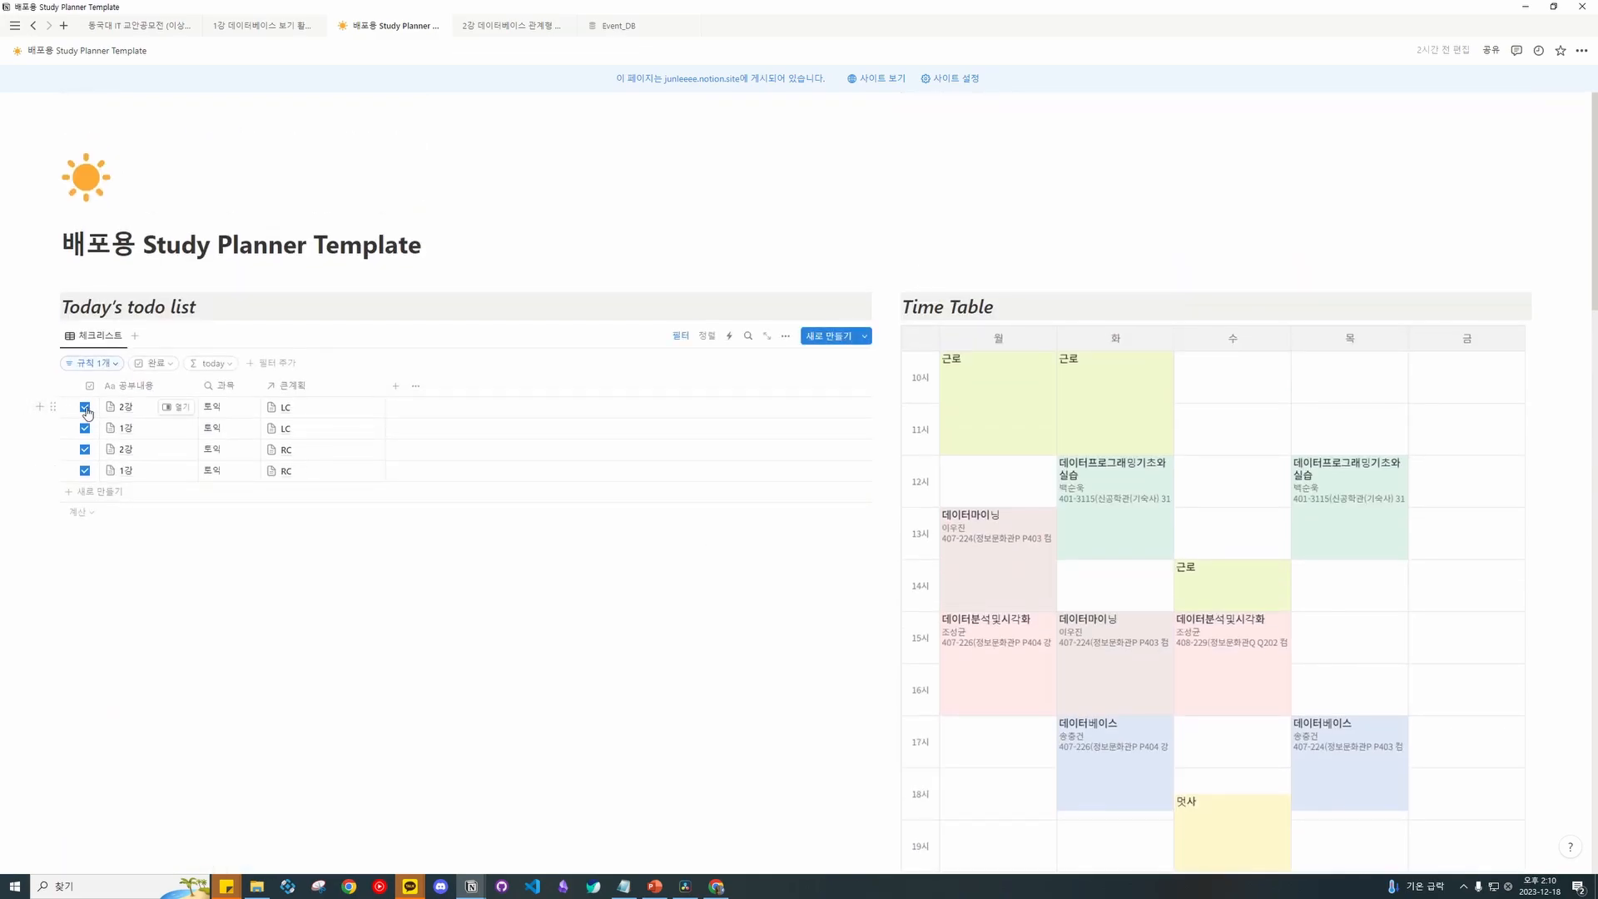
drag(212, 308, 61, 307)
click(212, 312)
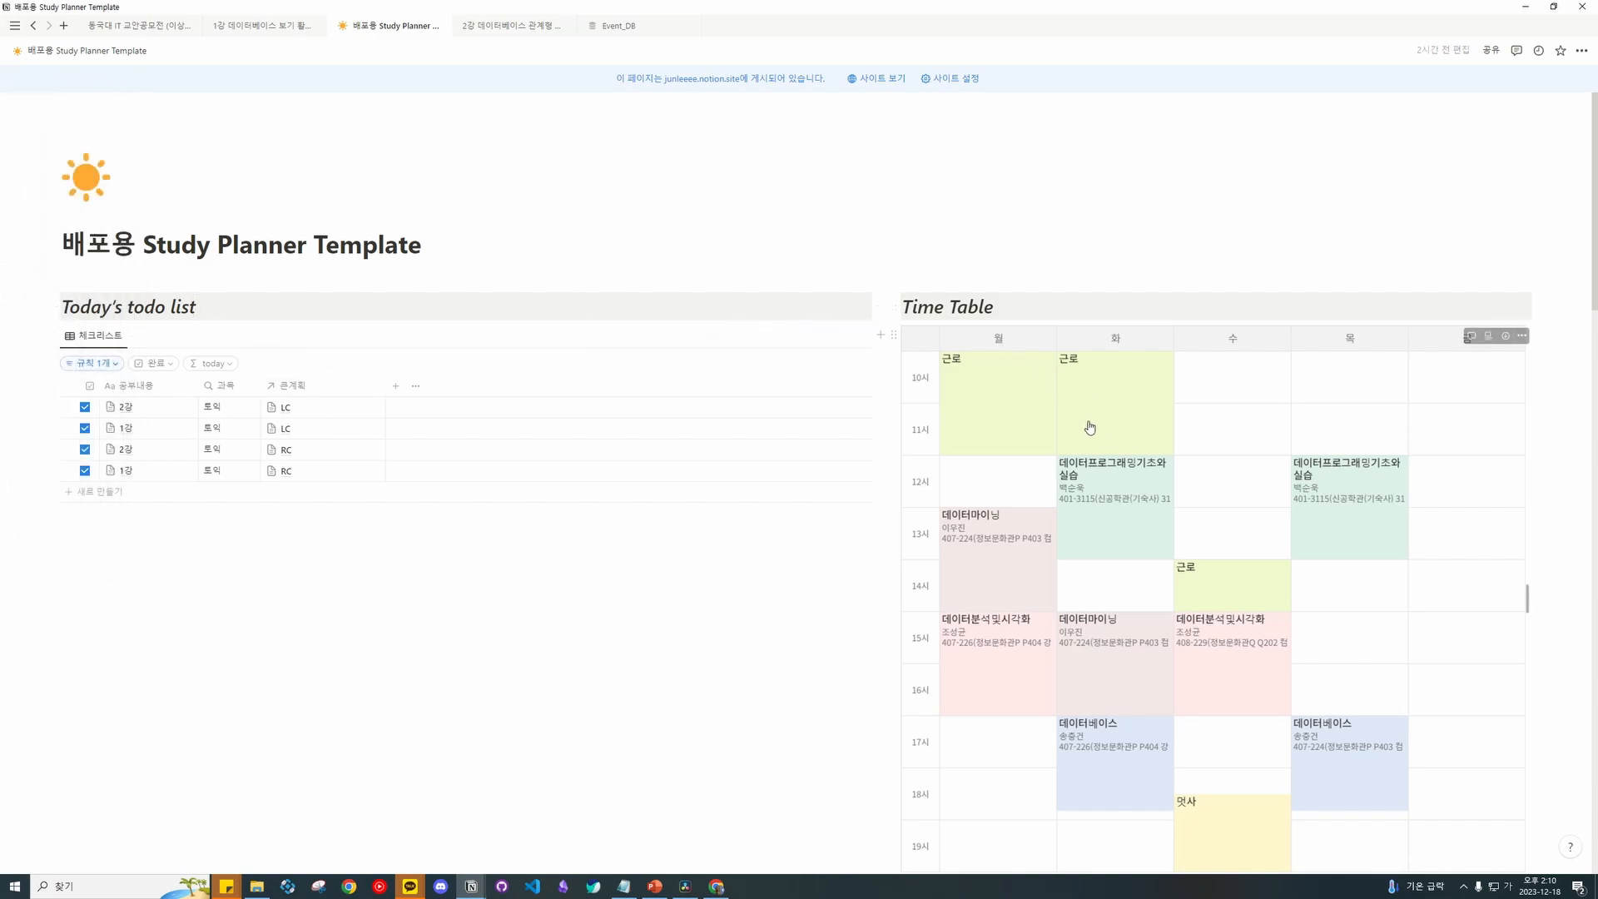
scroll(1269, 425, down, 2)
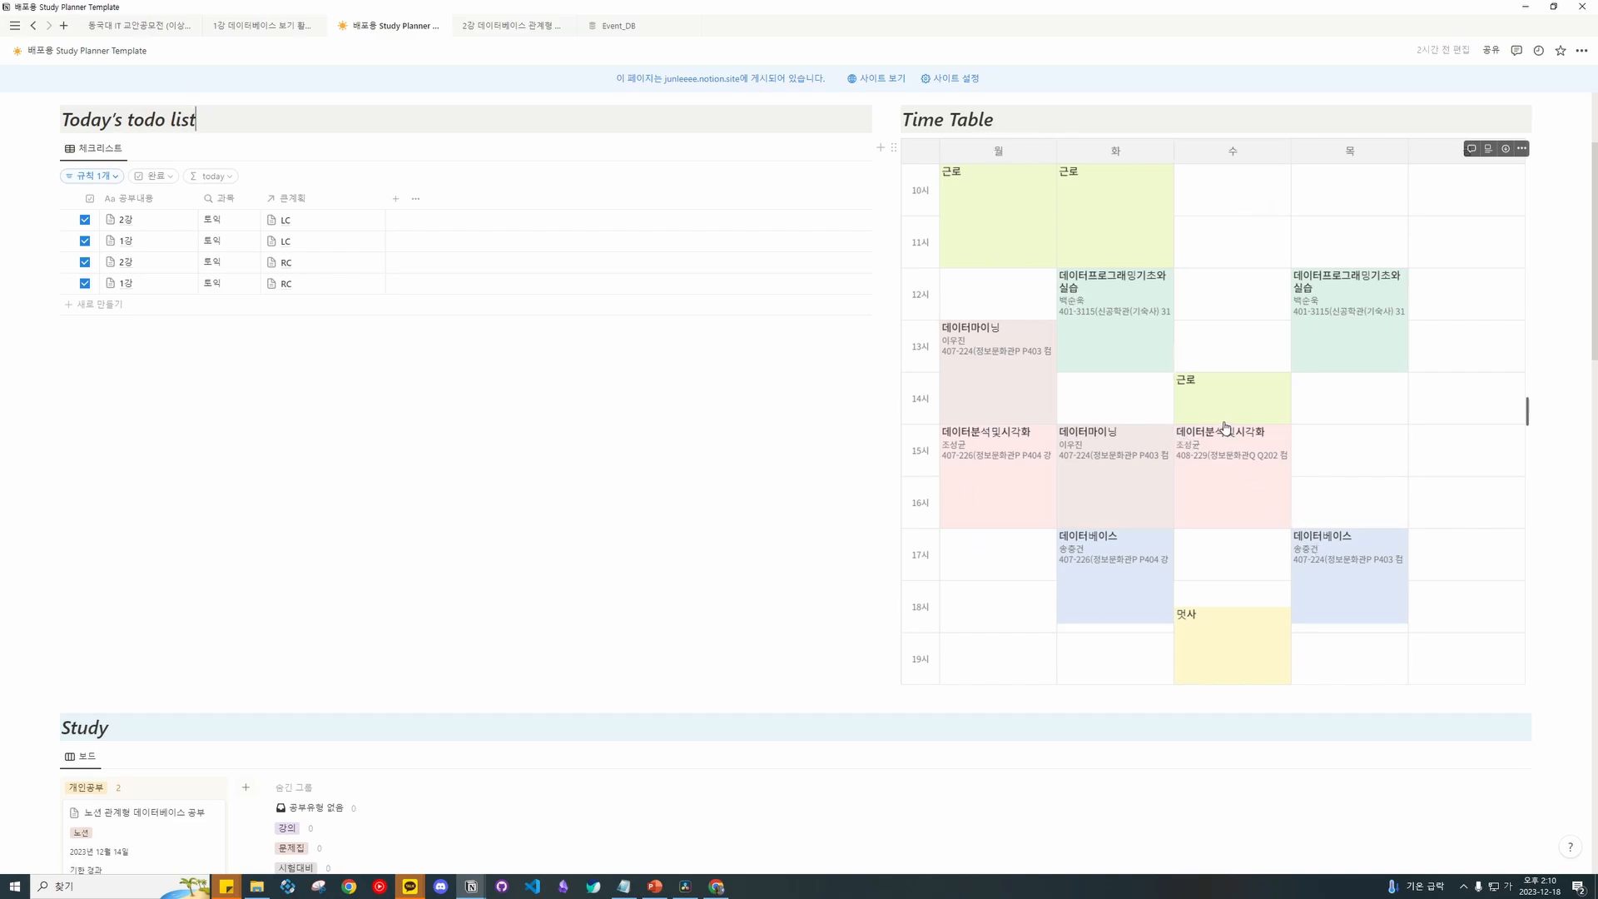
scroll(1235, 440, up, 3)
scroll(374, 362, down, 10)
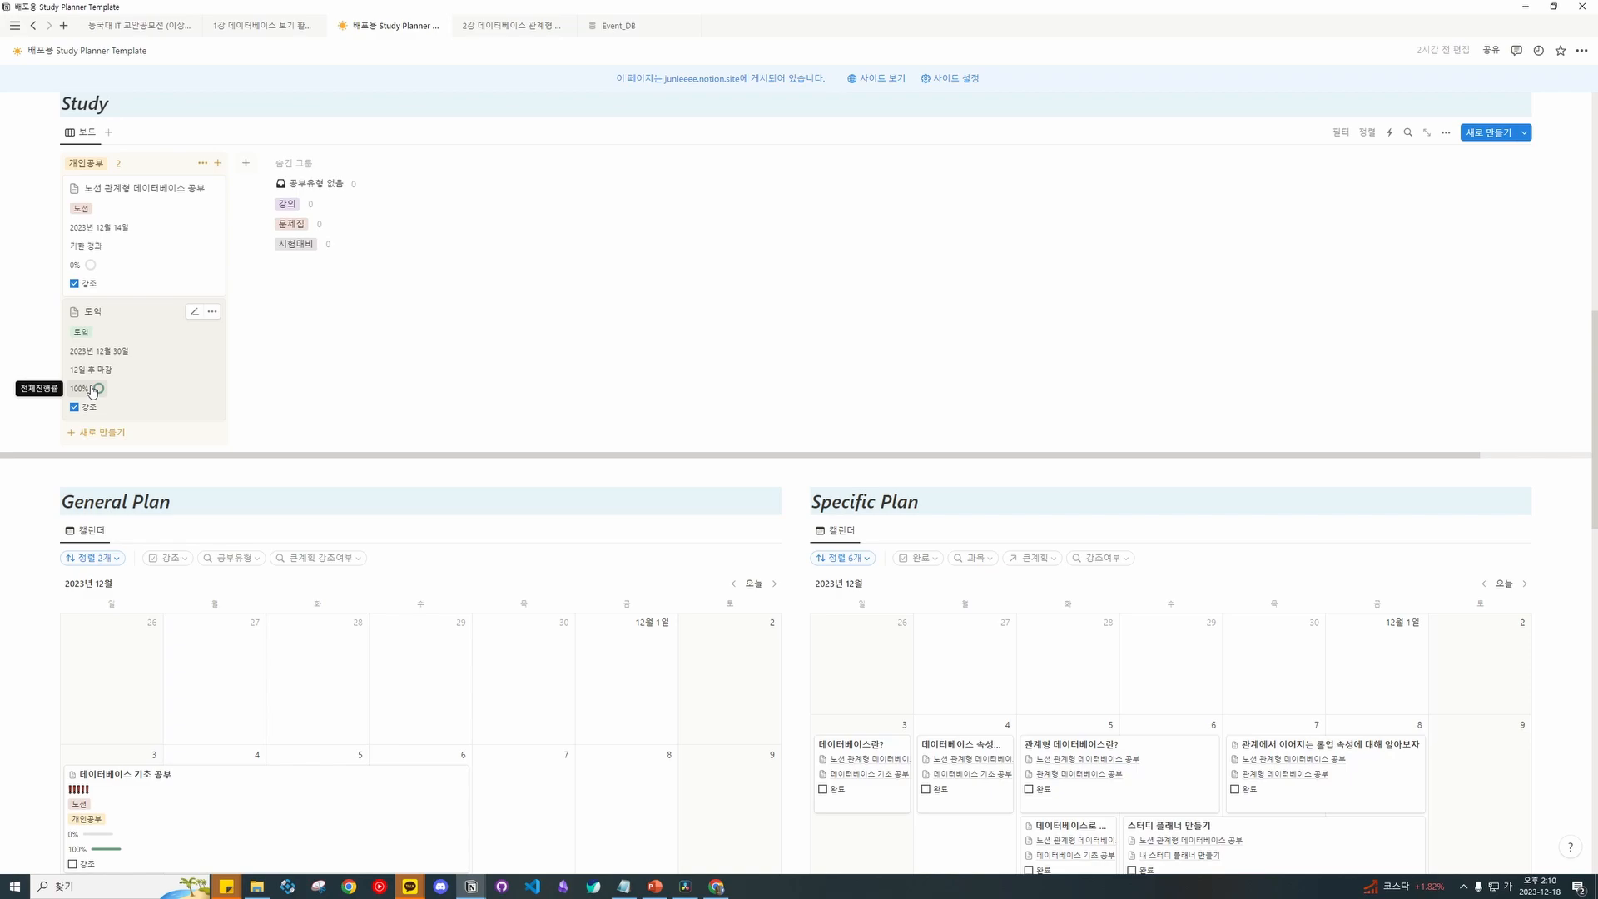
scroll(200, 387, down, 6)
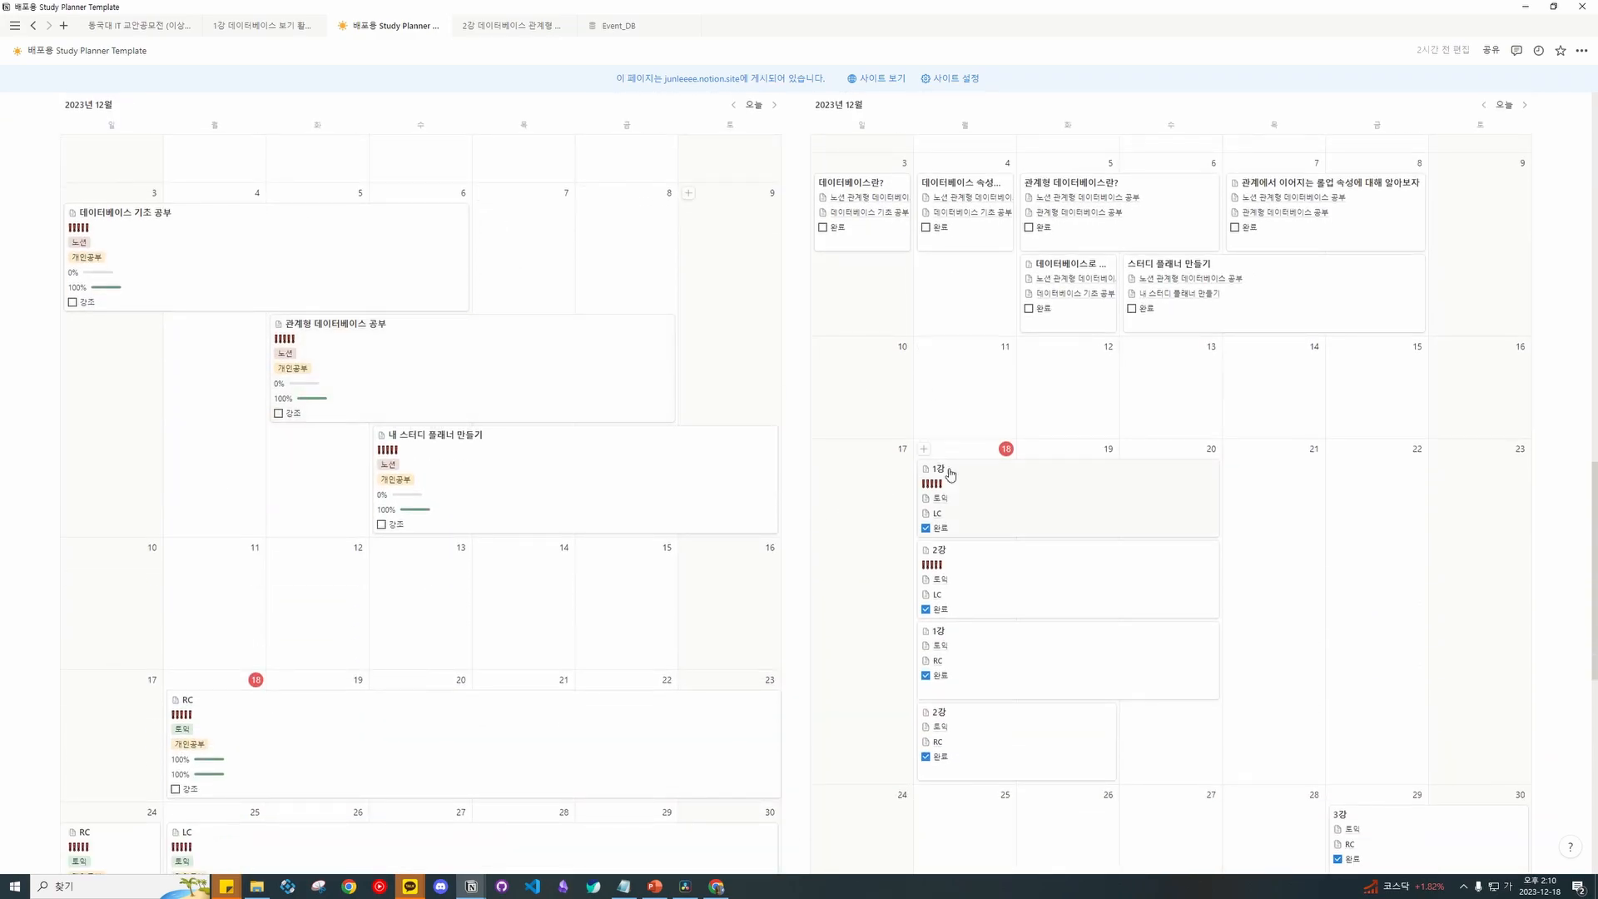
scroll(832, 441, down, 4)
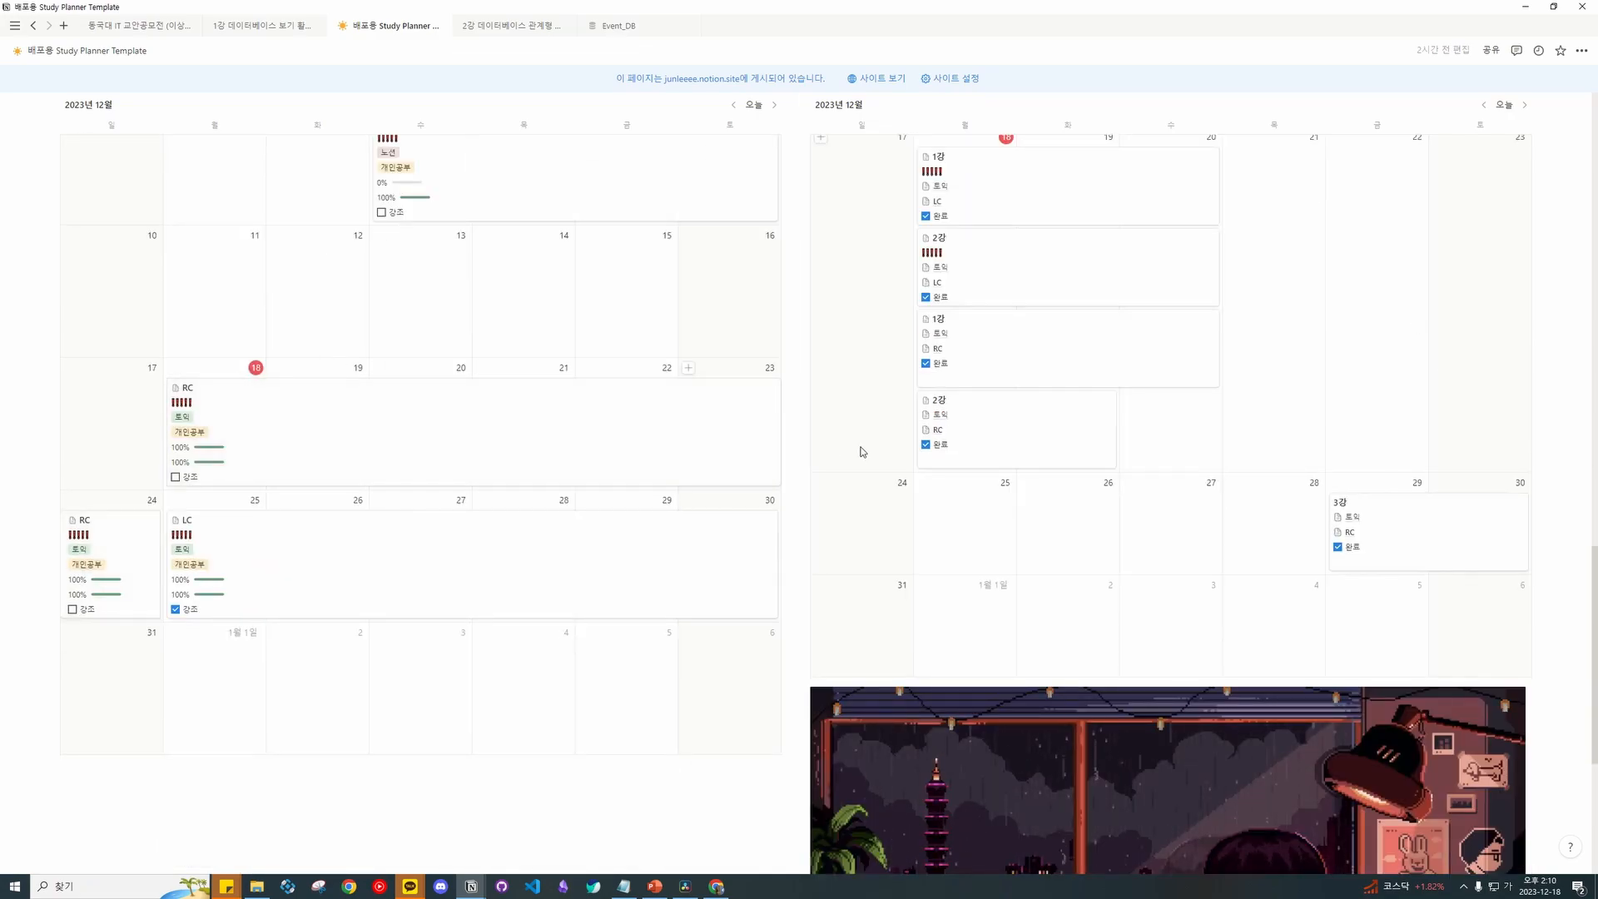
scroll(844, 483, up, 6)
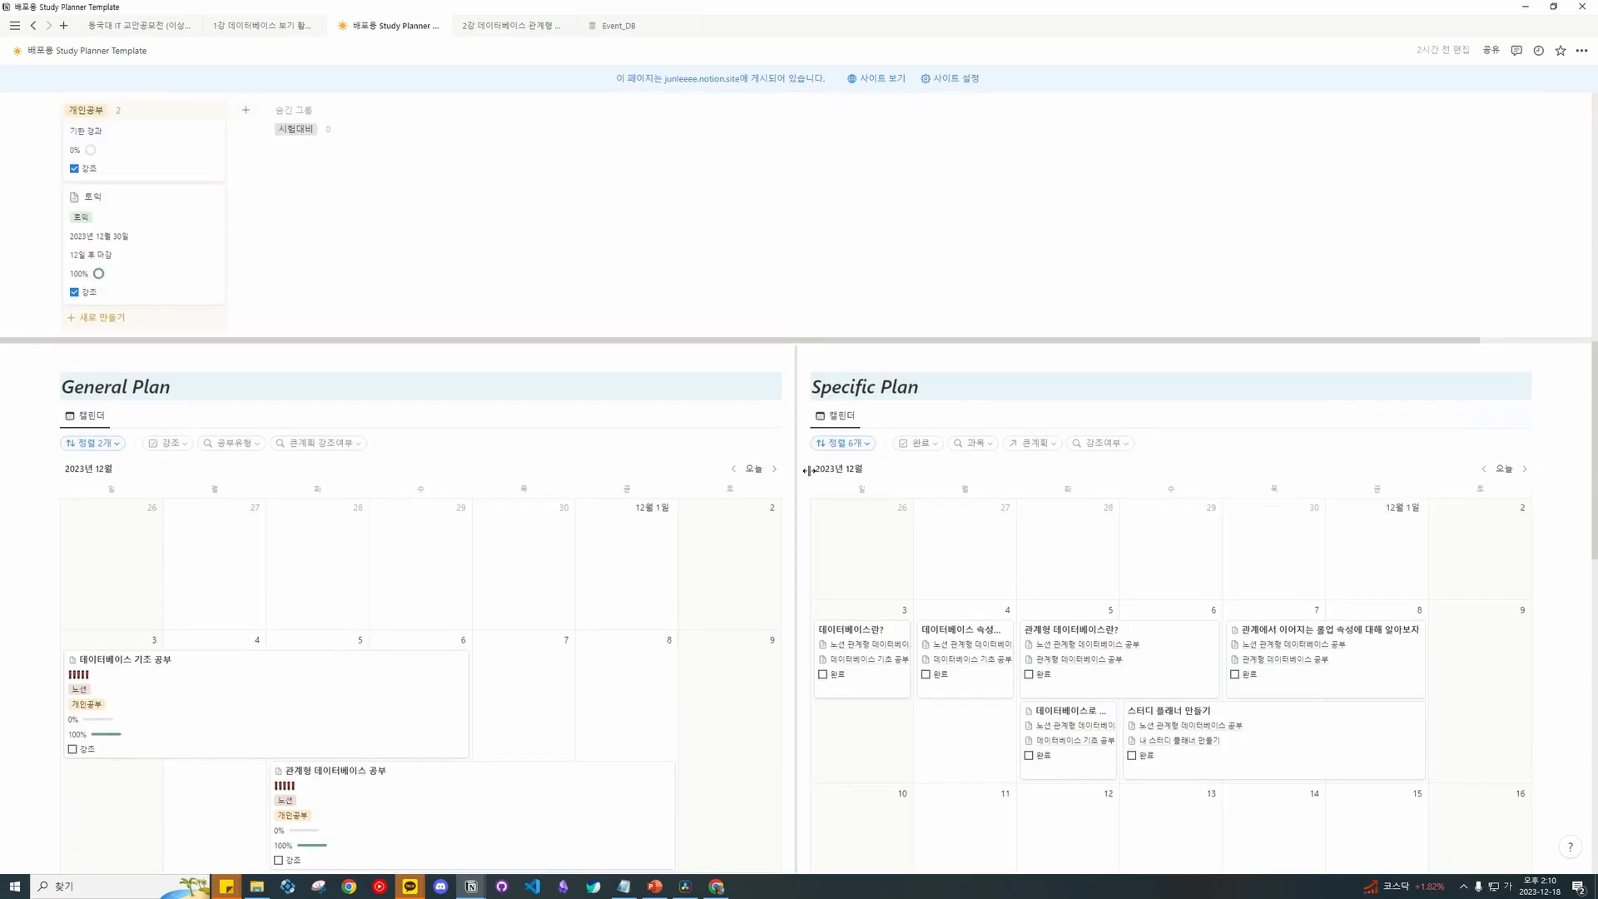
scroll(809, 471, up, 7)
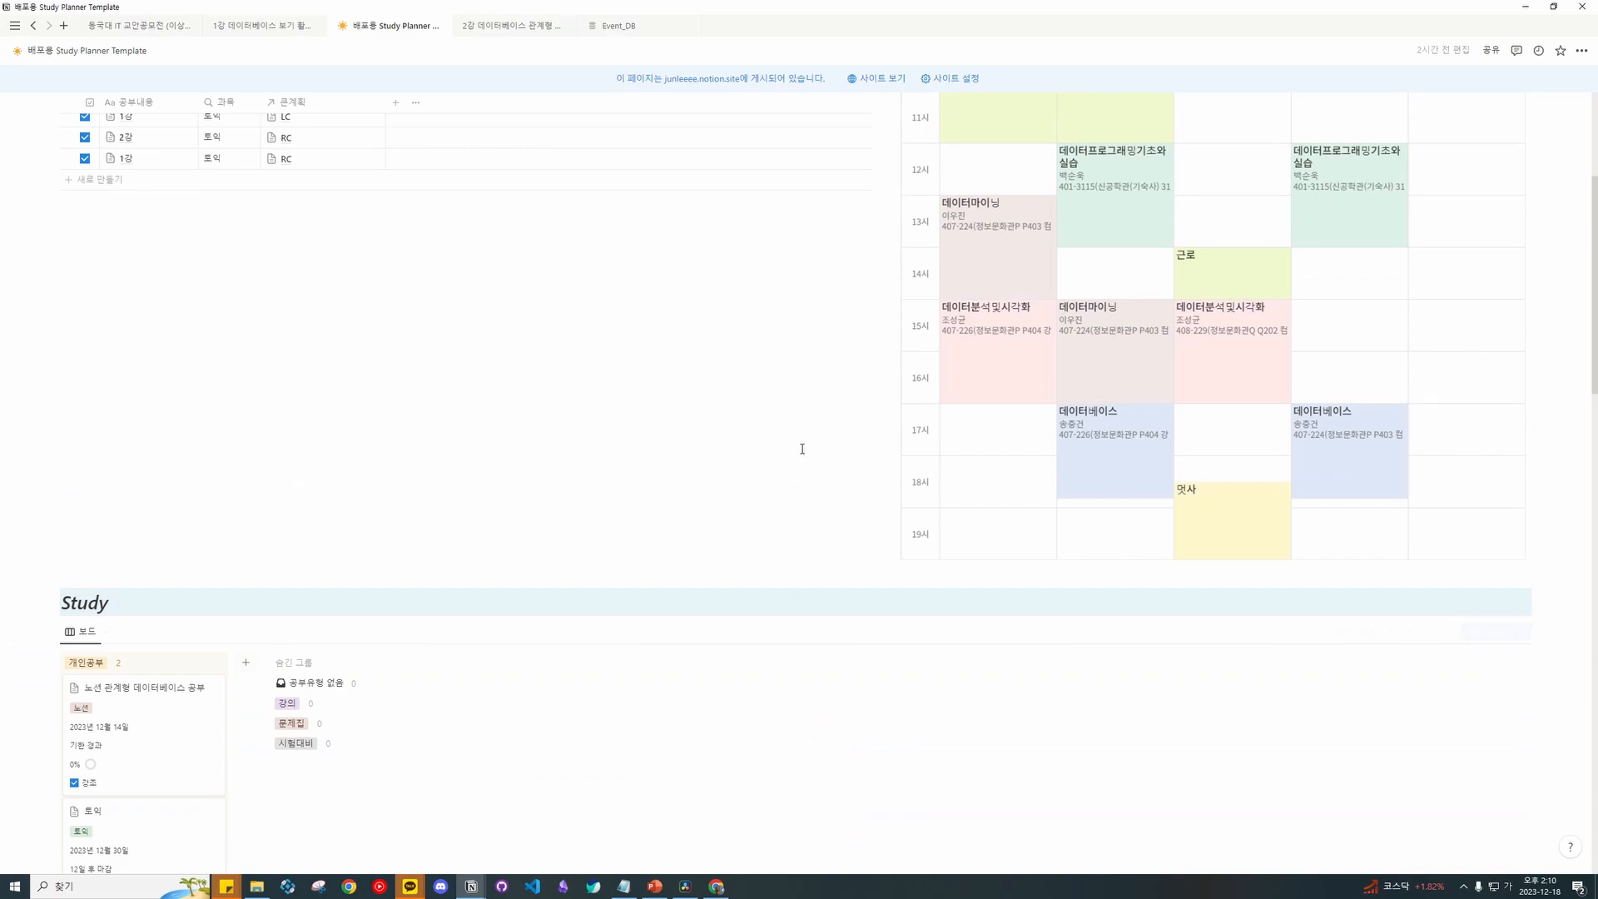
scroll(377, 399, up, 4)
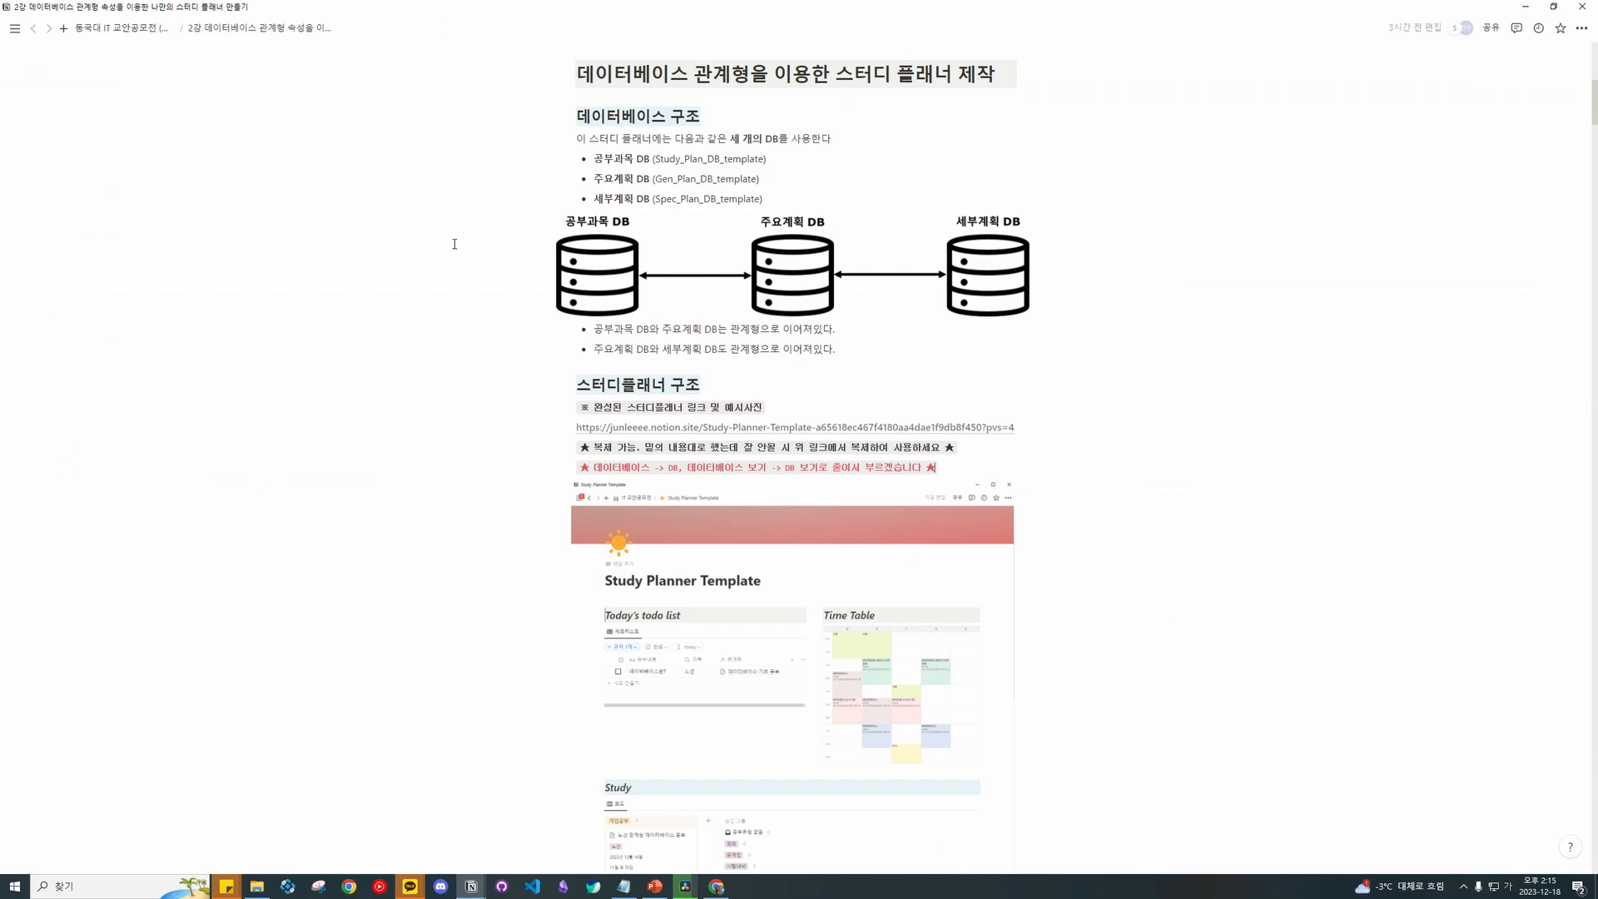
Scroll through the lecture page to find the notion.site template link.
scroll(455, 243, up, 4)
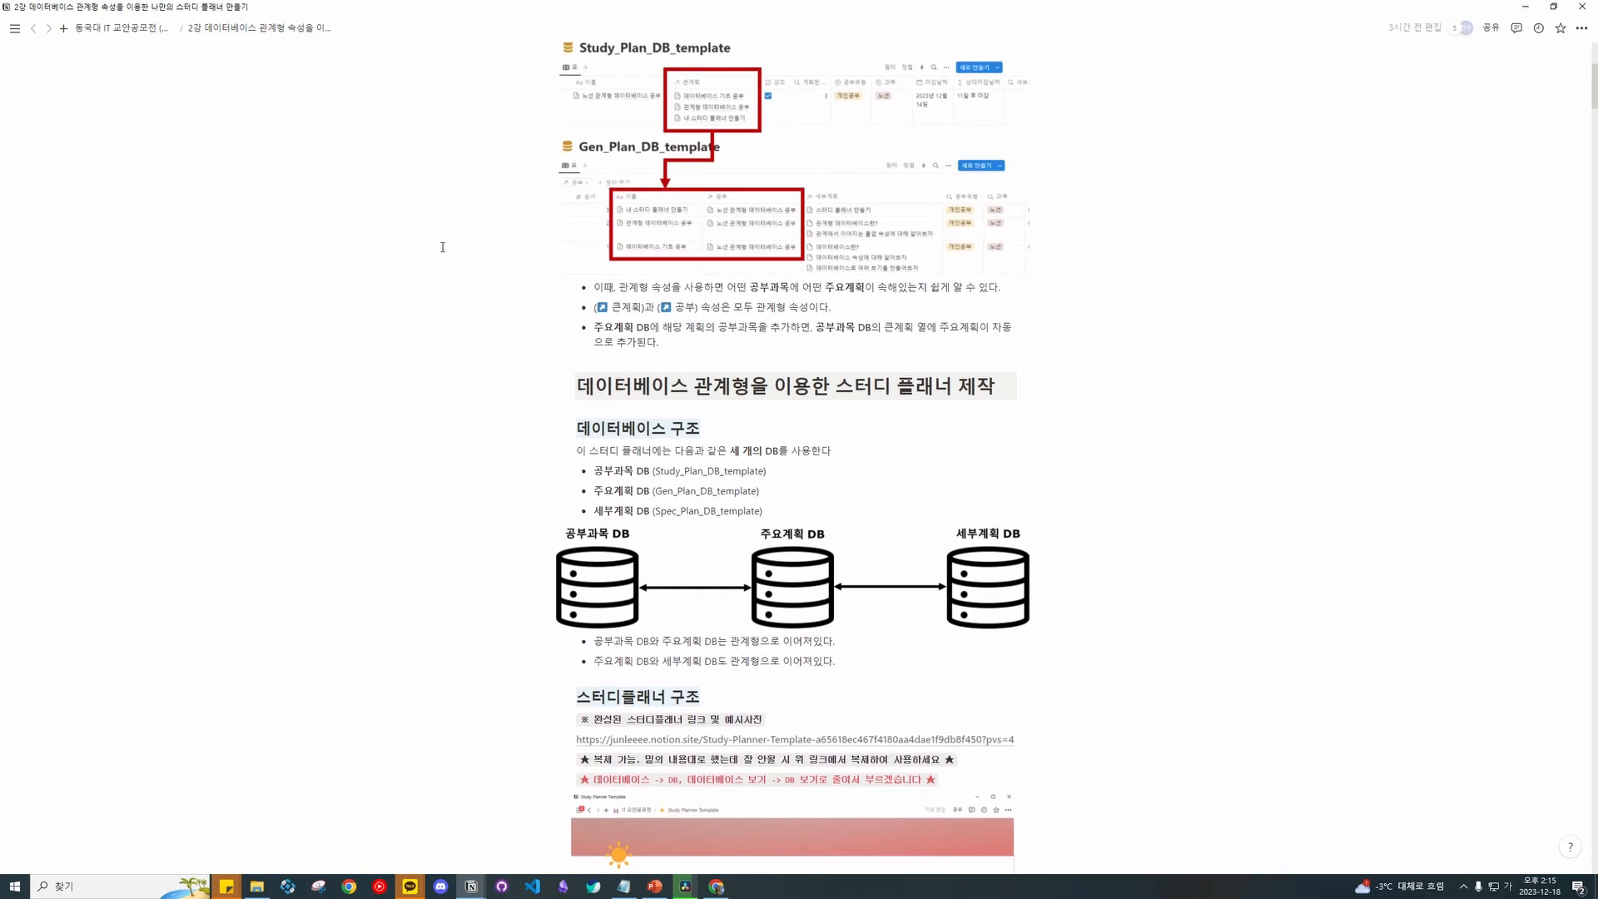
scroll(449, 246, down, 4)
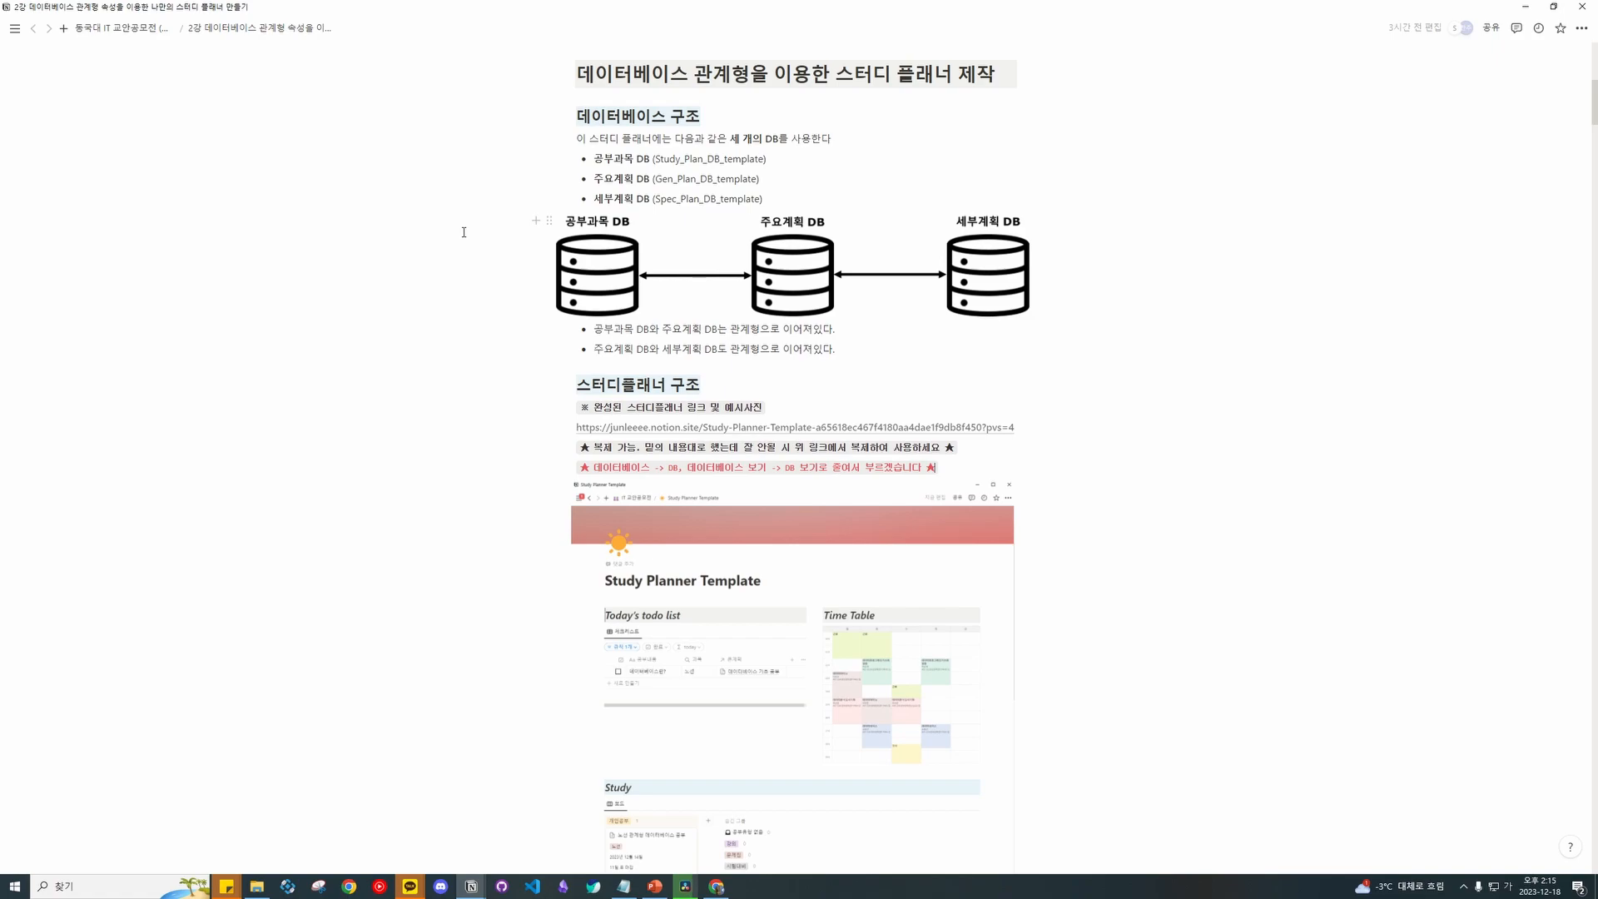
scroll(486, 307, down, 1)
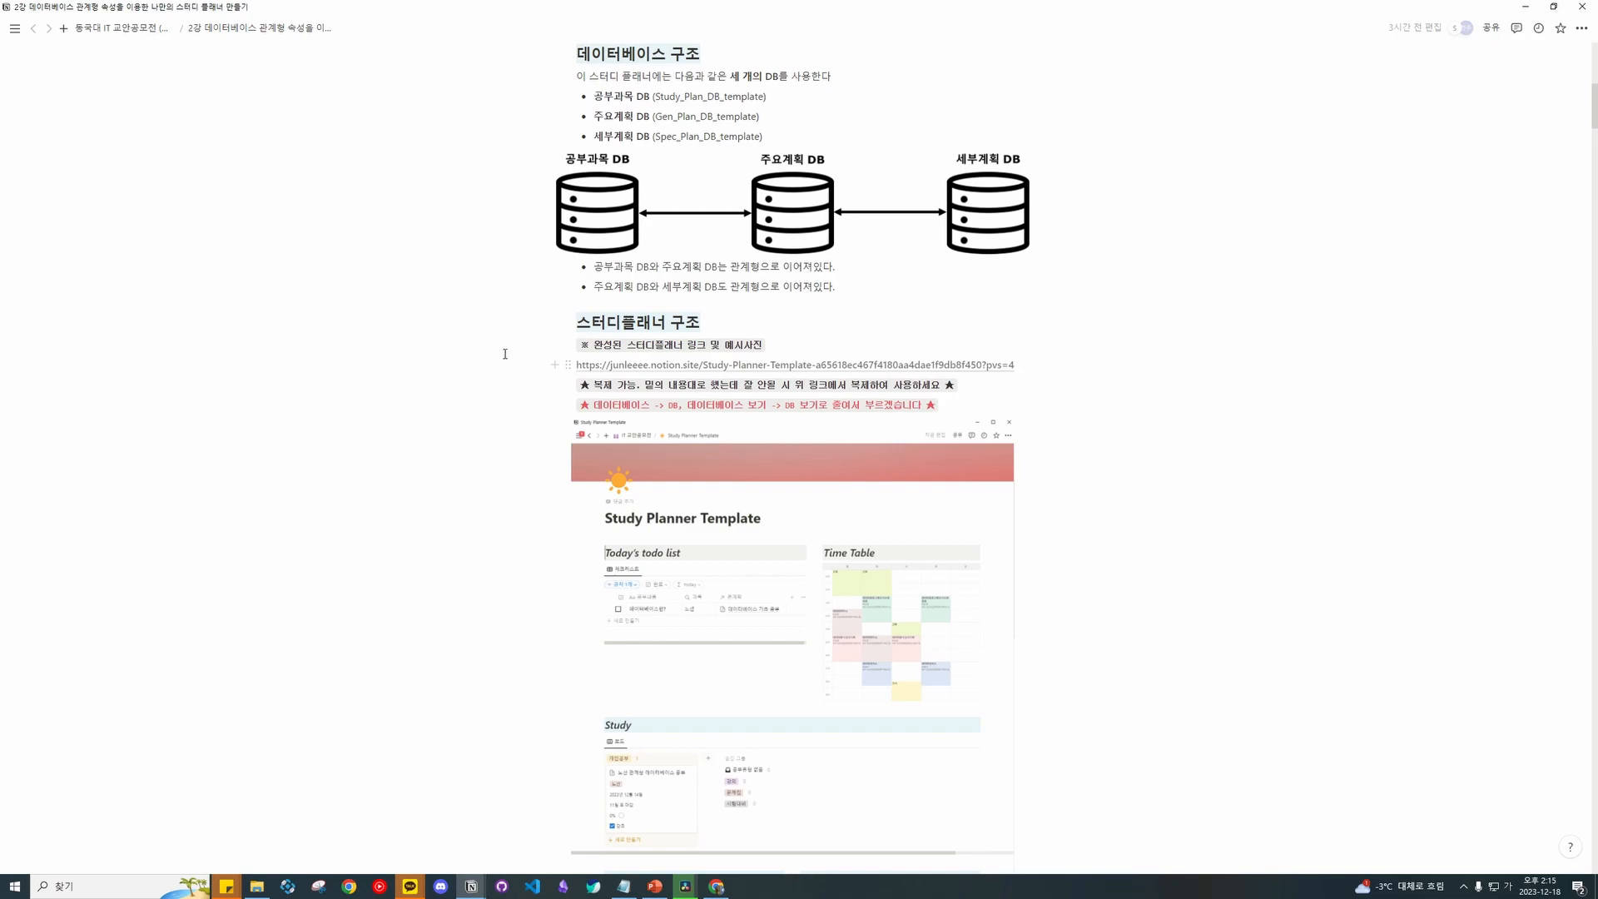
mouse_move(778, 371)
scroll(432, 416, down, 3)
scroll(486, 353, up, 1)
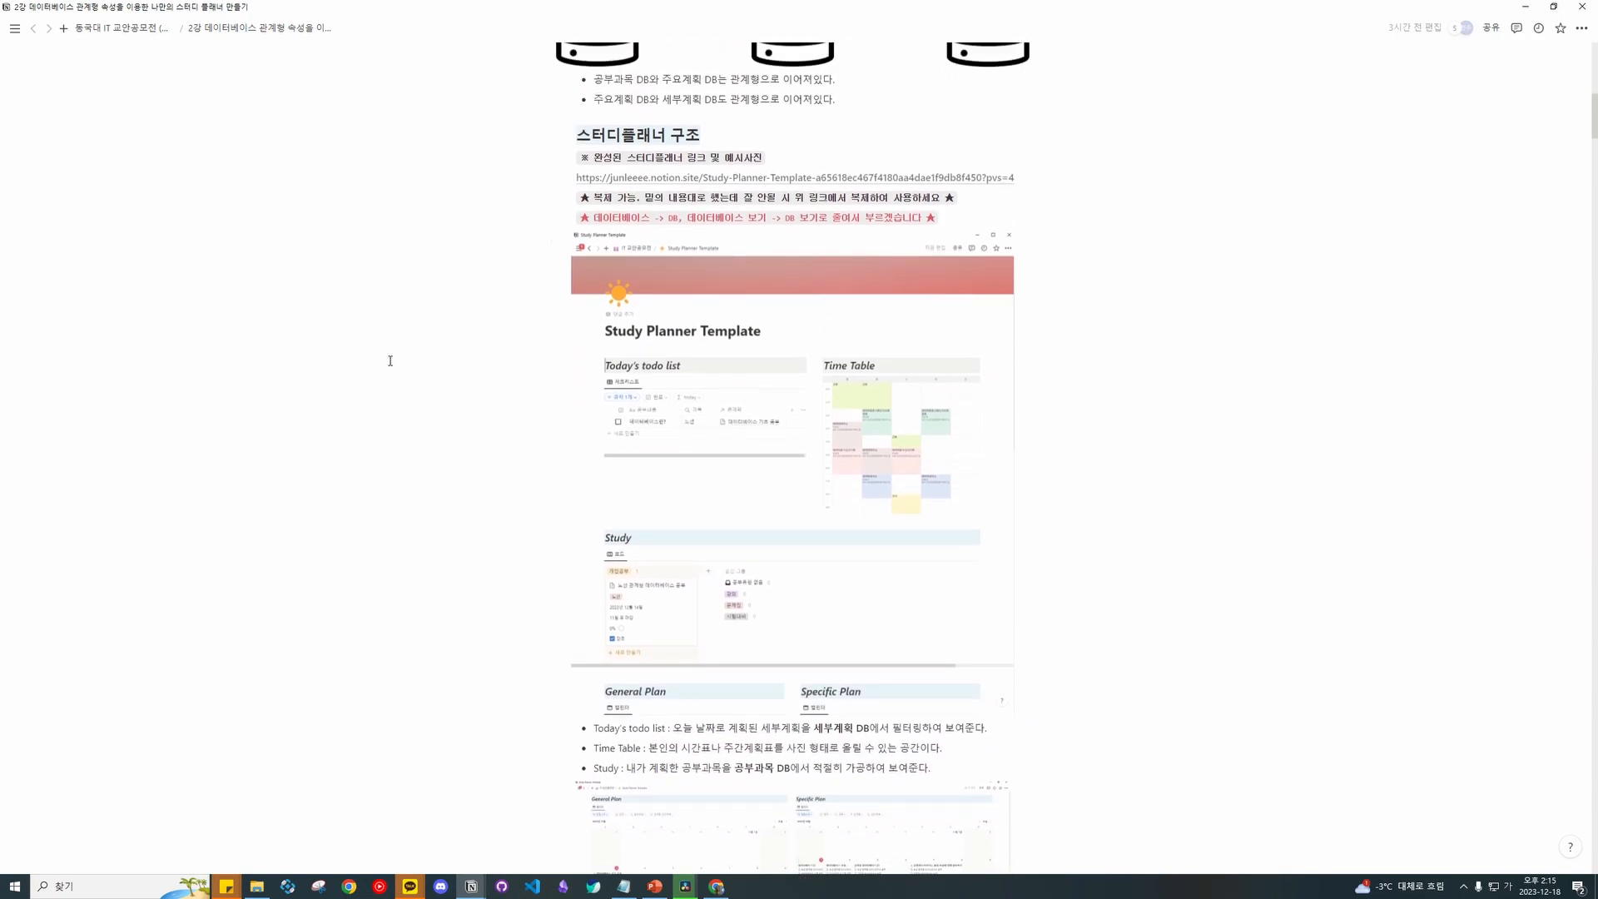
scroll(389, 363, down, 8)
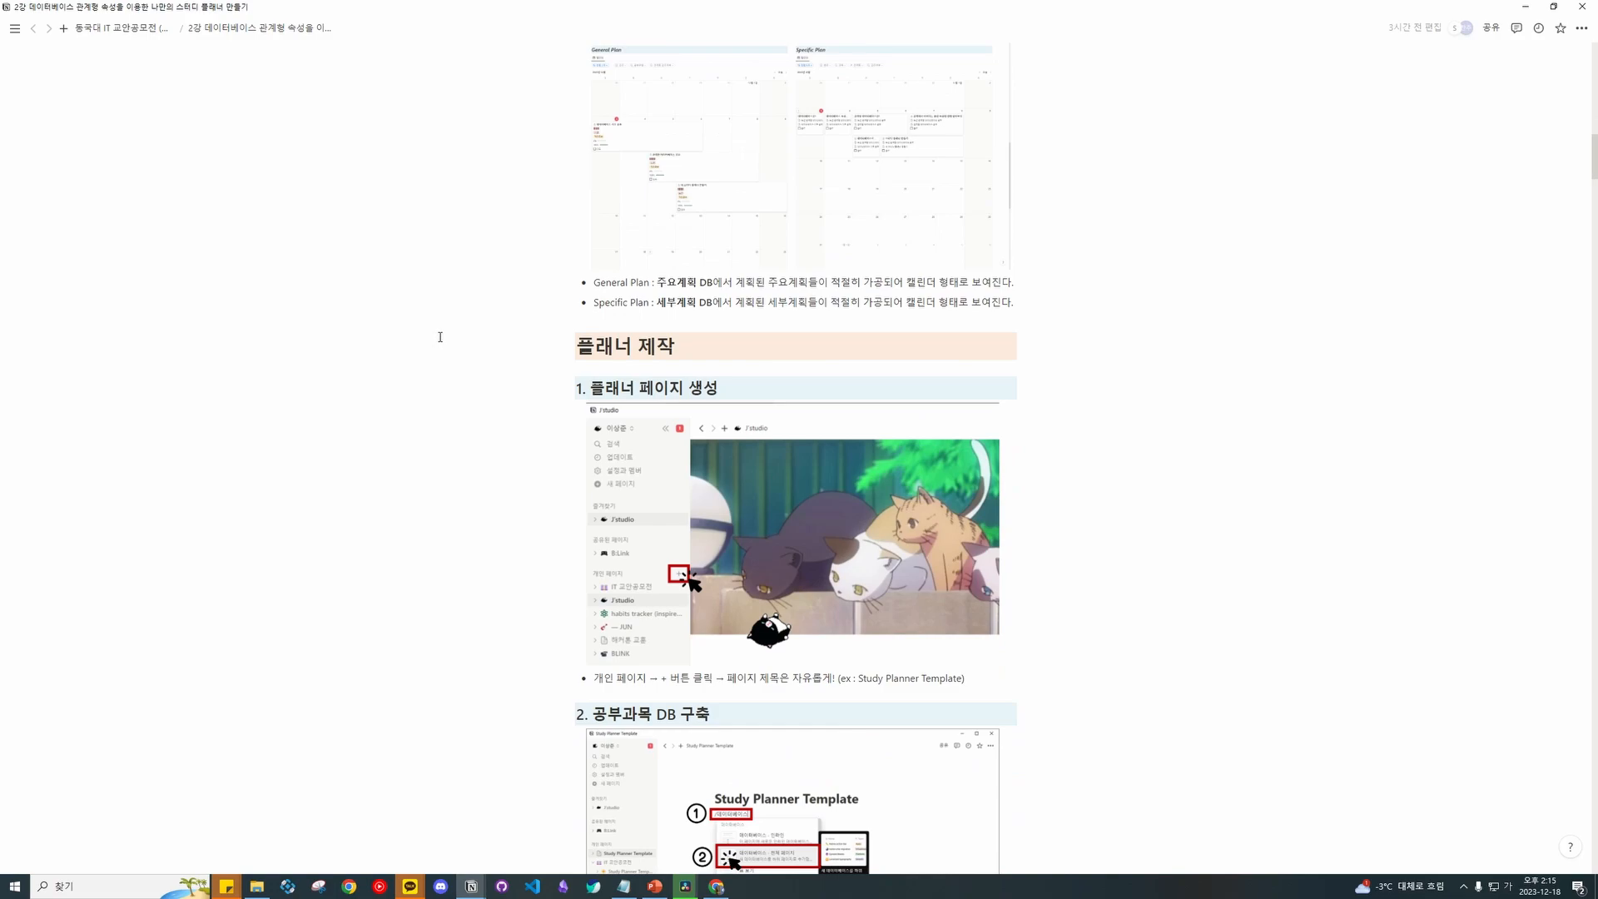
scroll(492, 340, down, 14)
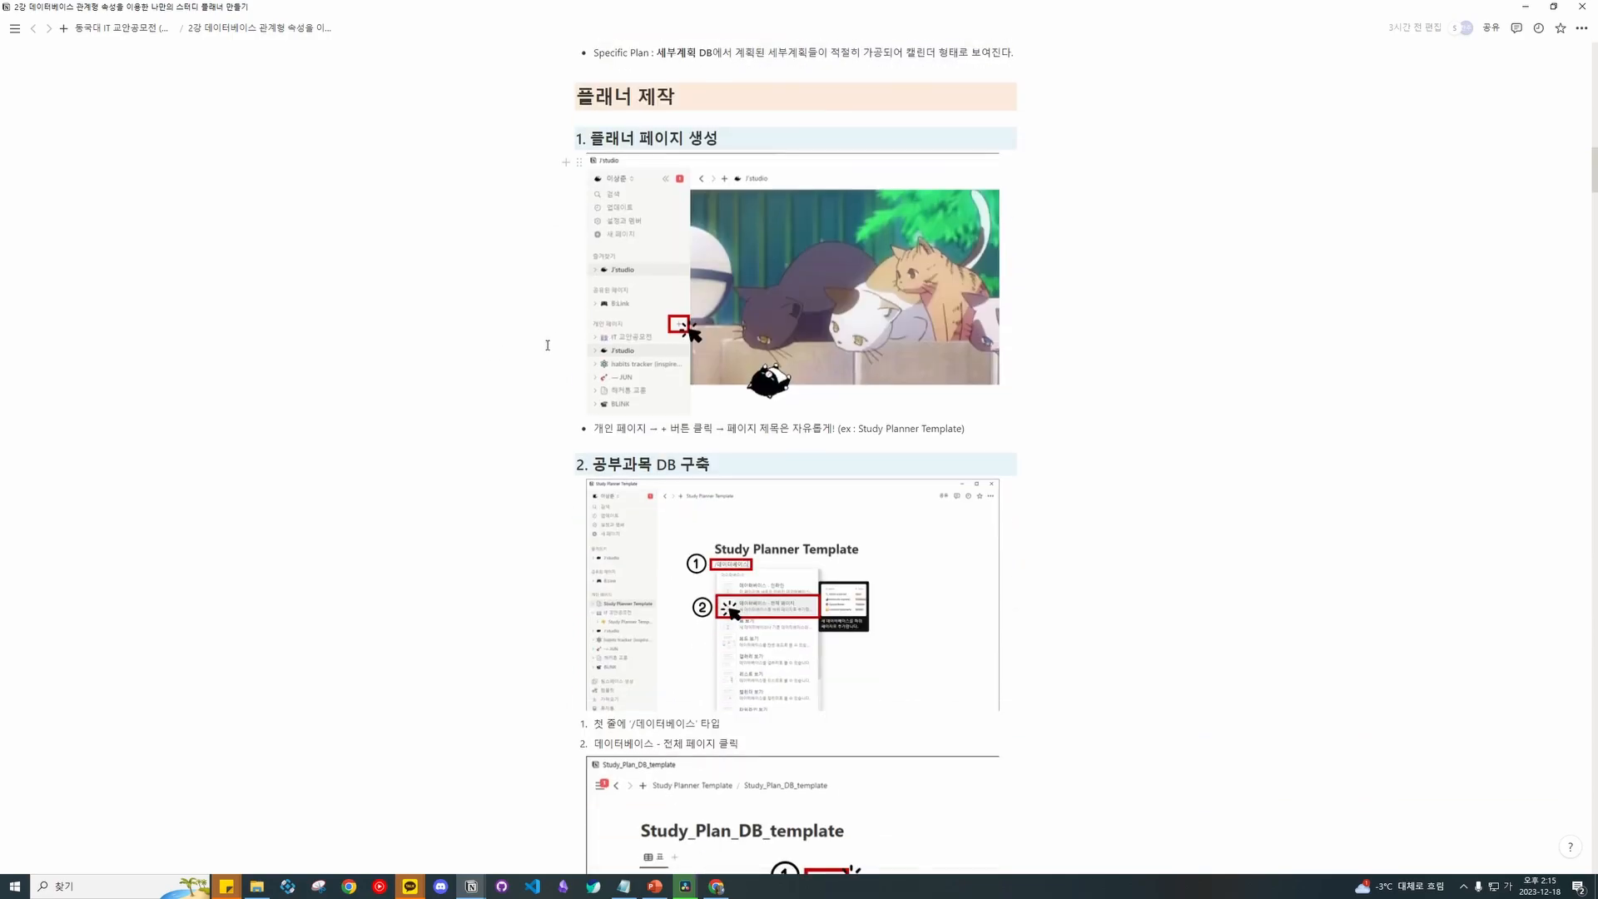
scroll(533, 333, down, 5)
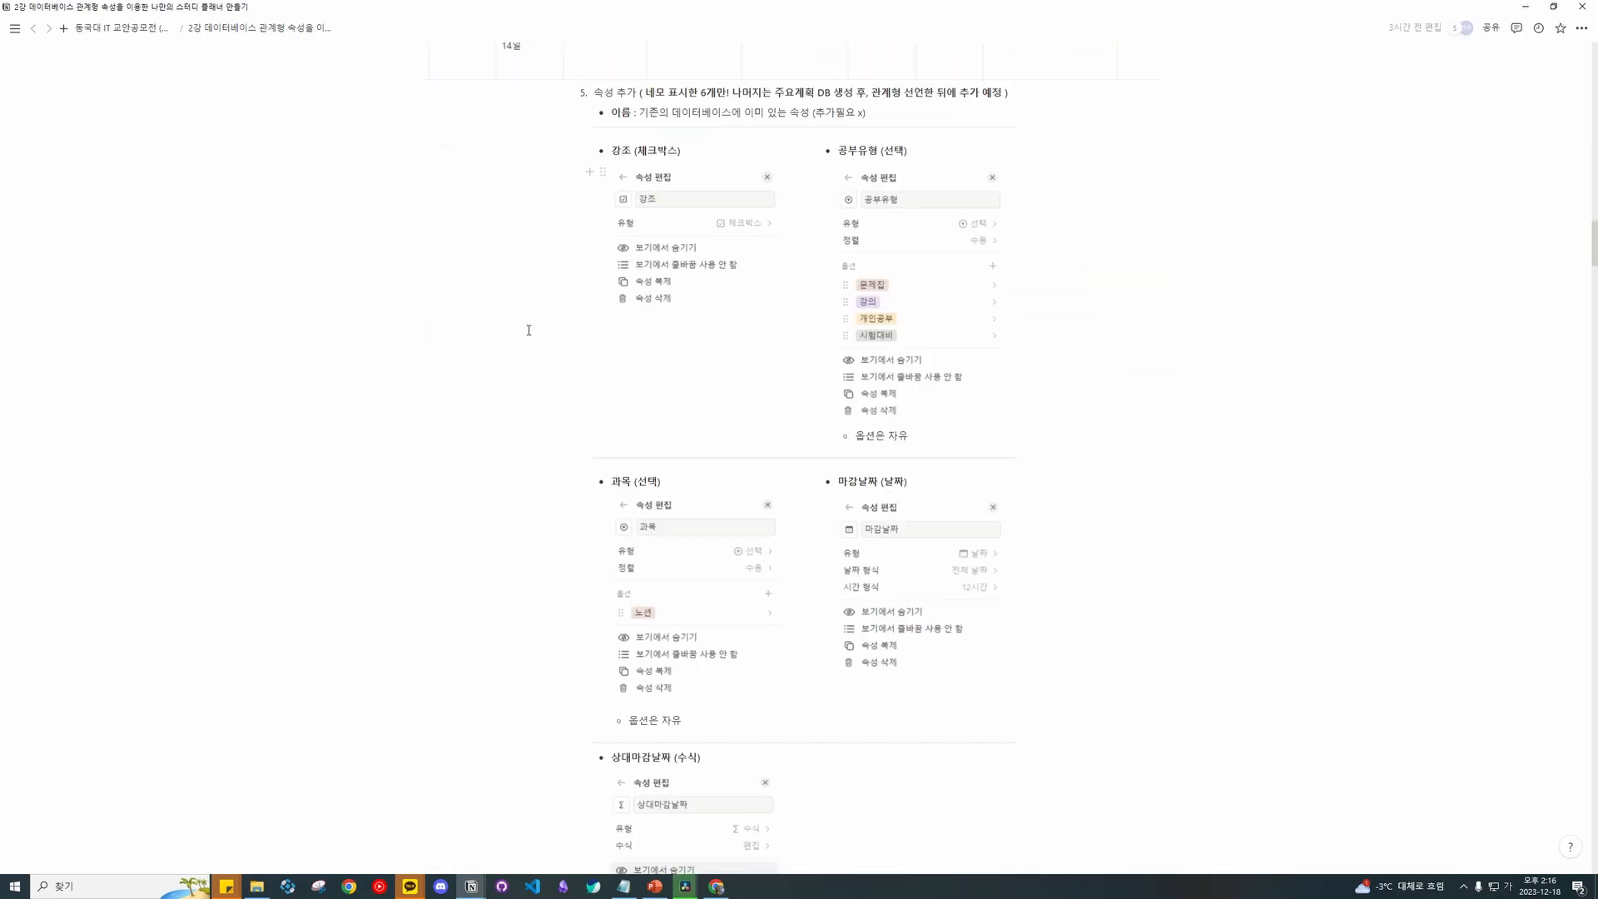
scroll(528, 346, up, 8)
Open the published 배포용 Study Planner Template in Chrome and maximize the window.
drag(1591, 208, 1582, 108)
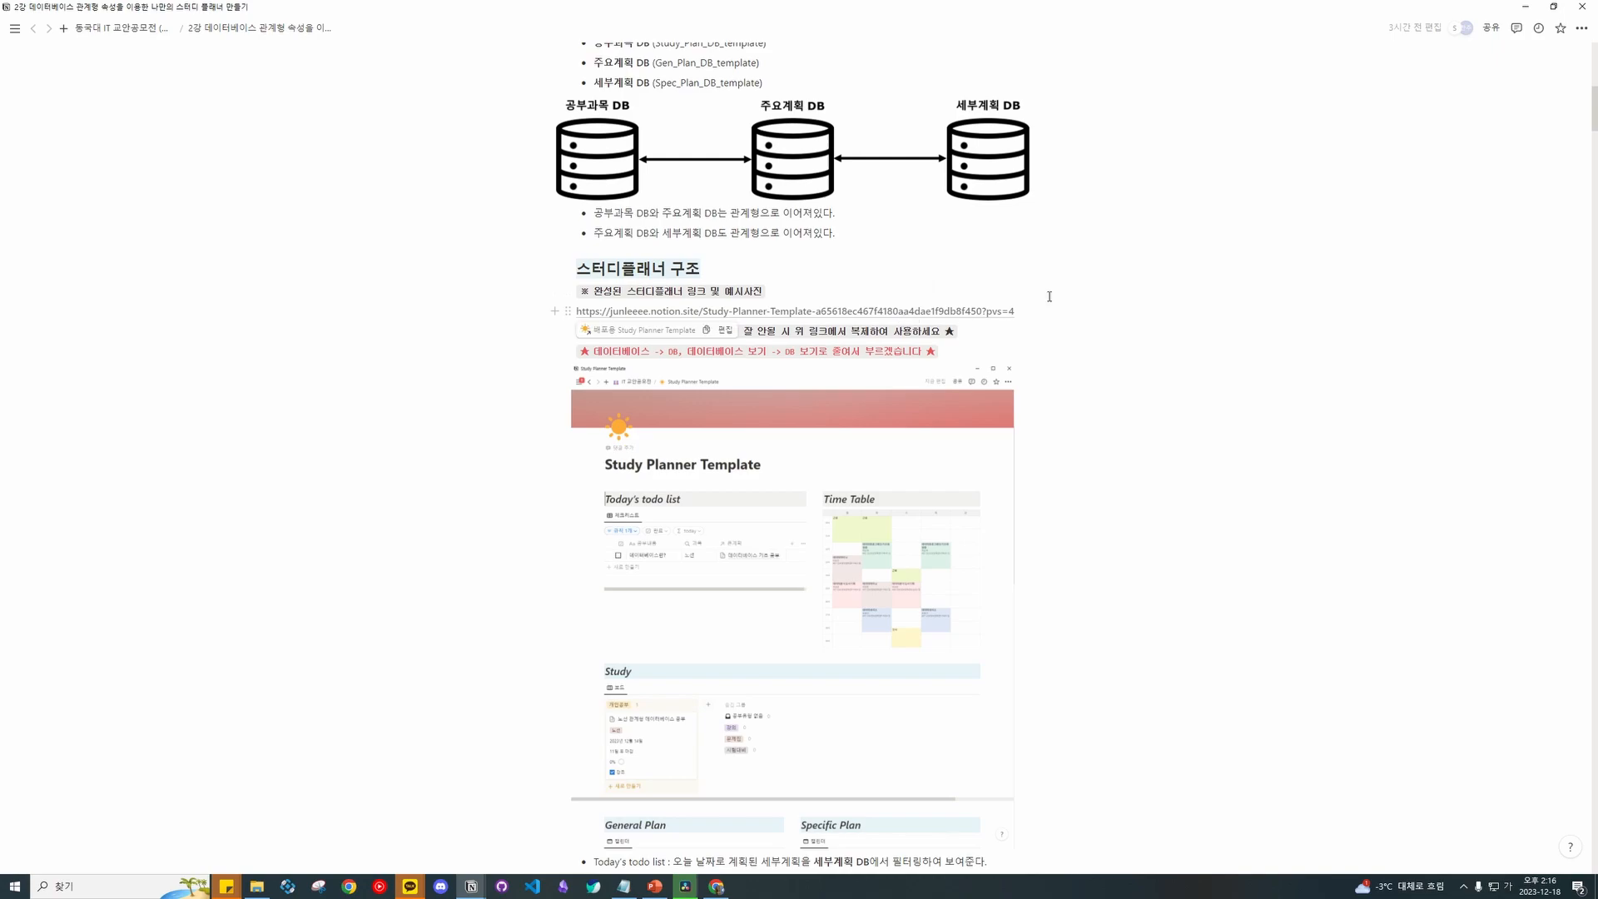
mouse_move(963, 313)
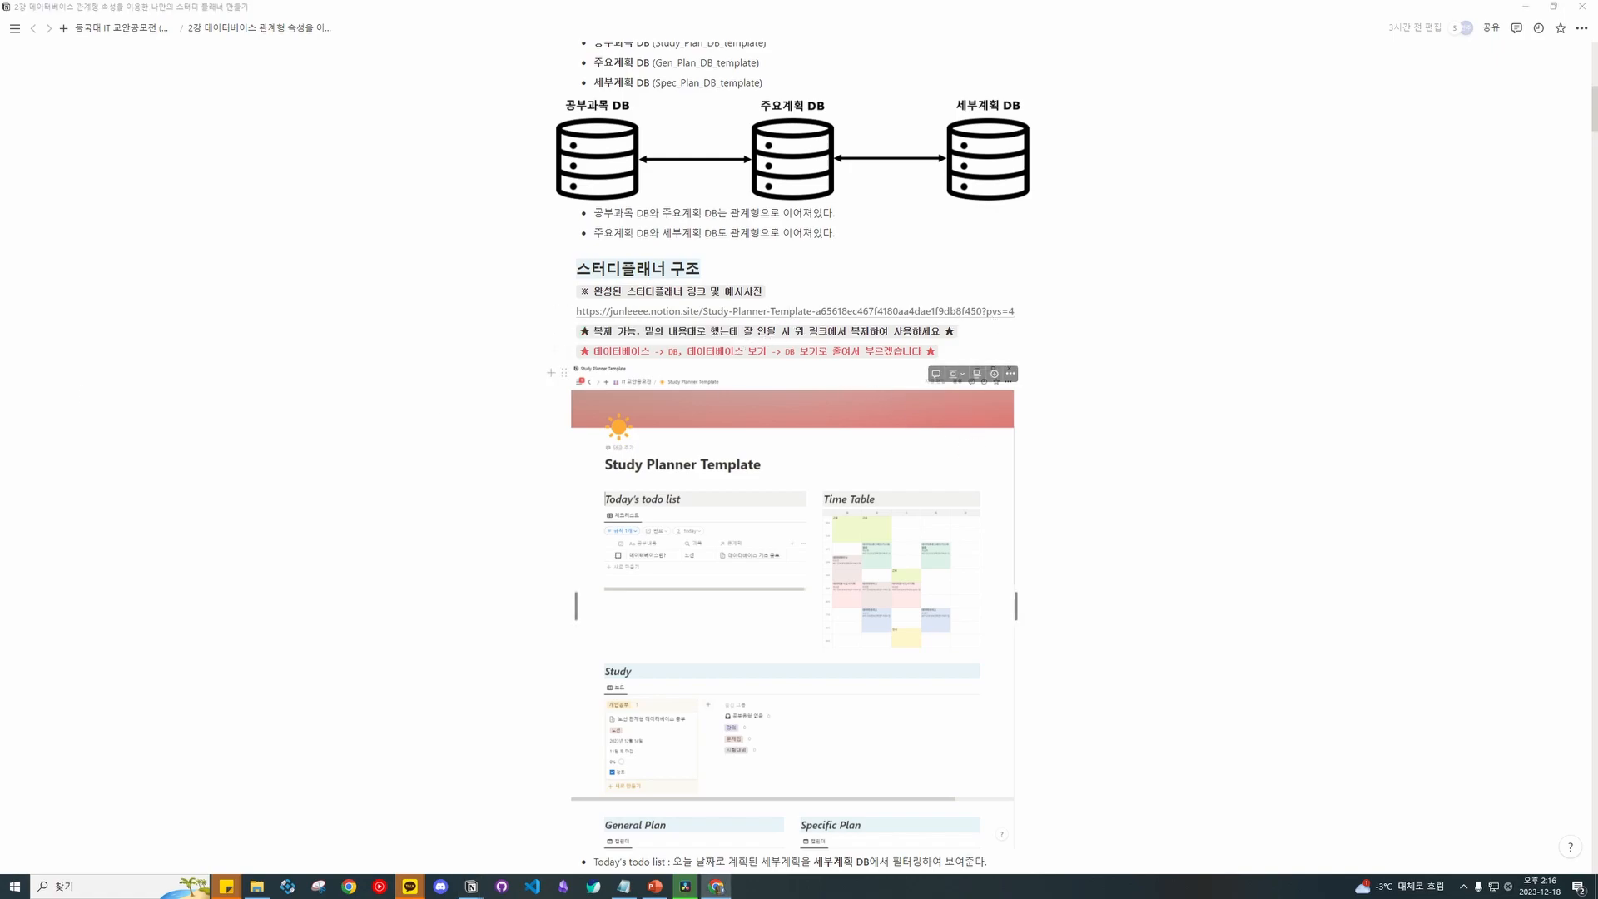
drag(842, 155, 856, 1)
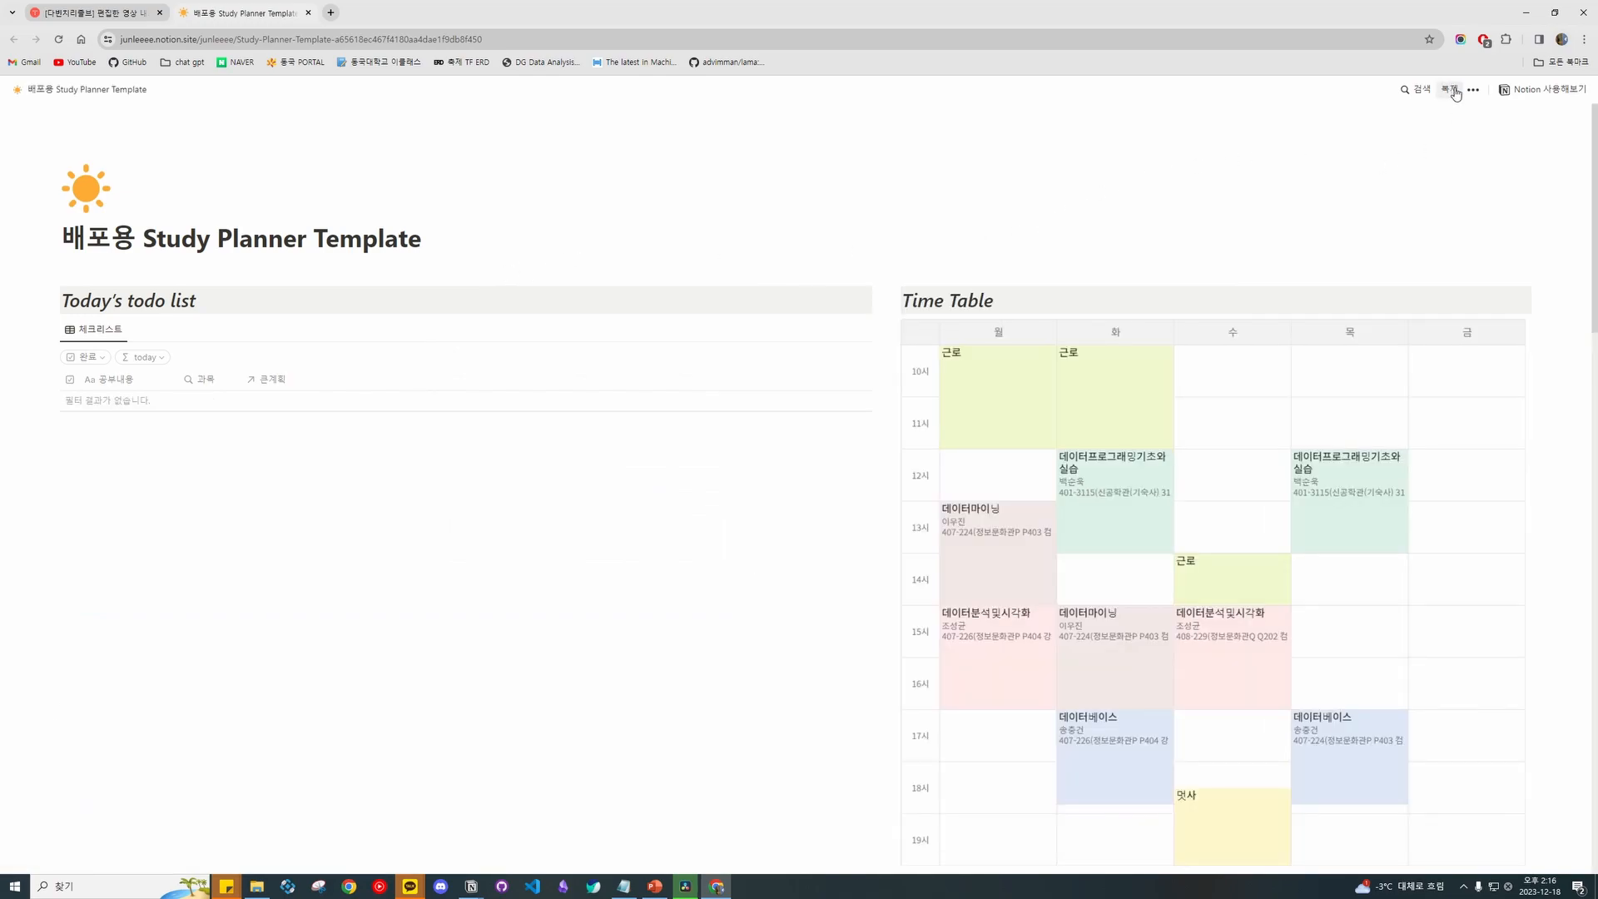
Choose 복제 on the template and enter the account e-mail on the login page.
click(1453, 92)
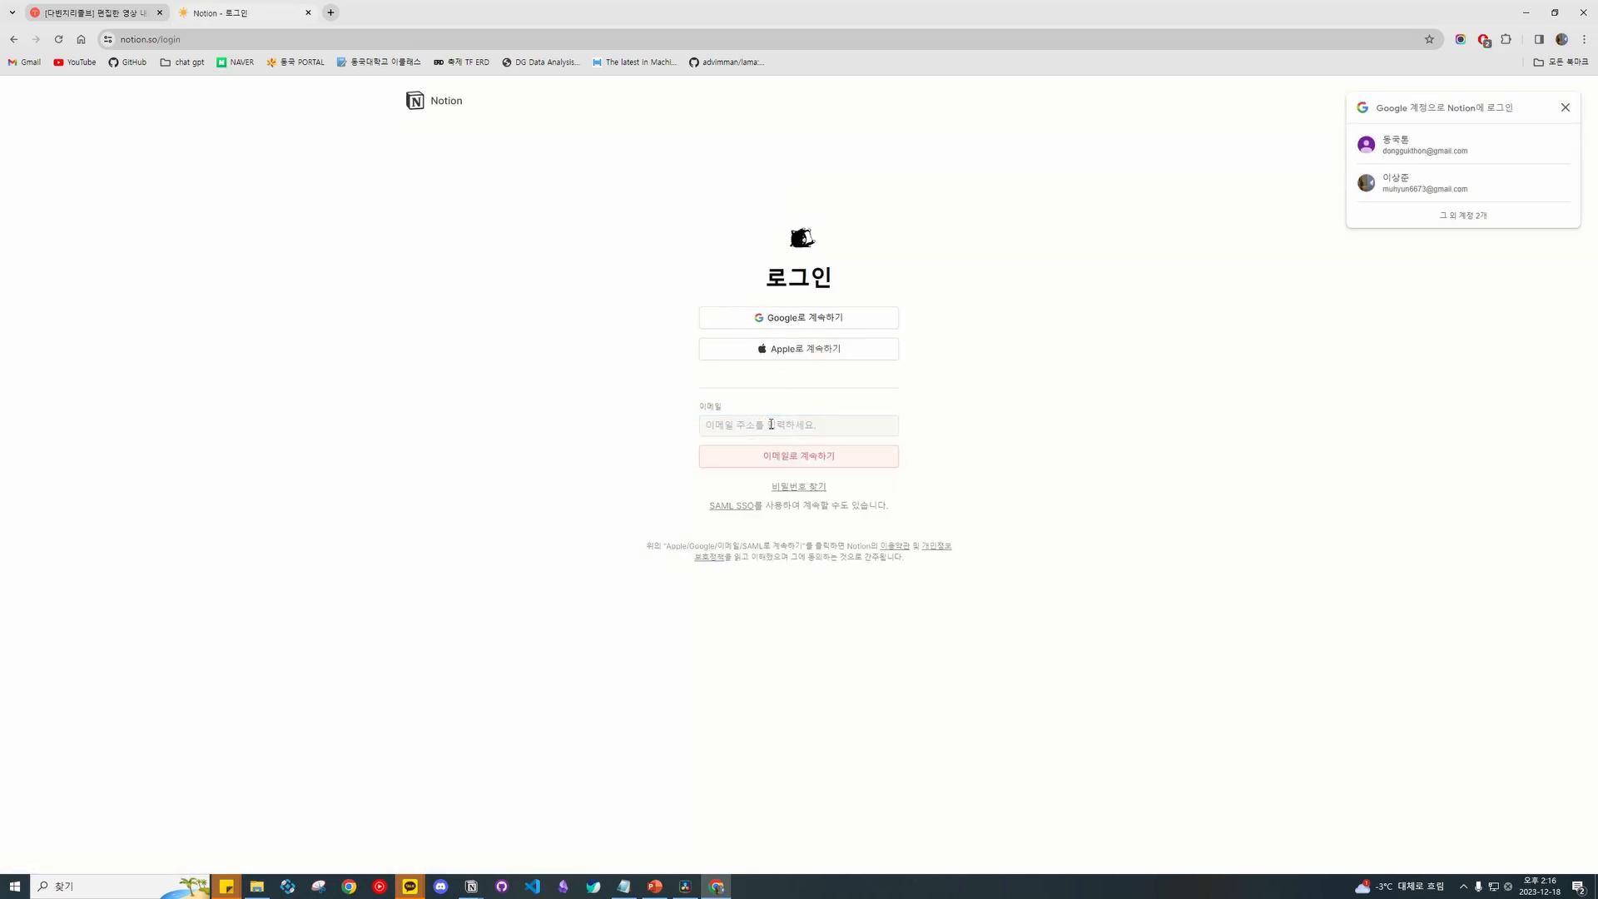
text(ㅣㄴ)
key(BackSpace)
key(BackSpace)
key(Hangul)
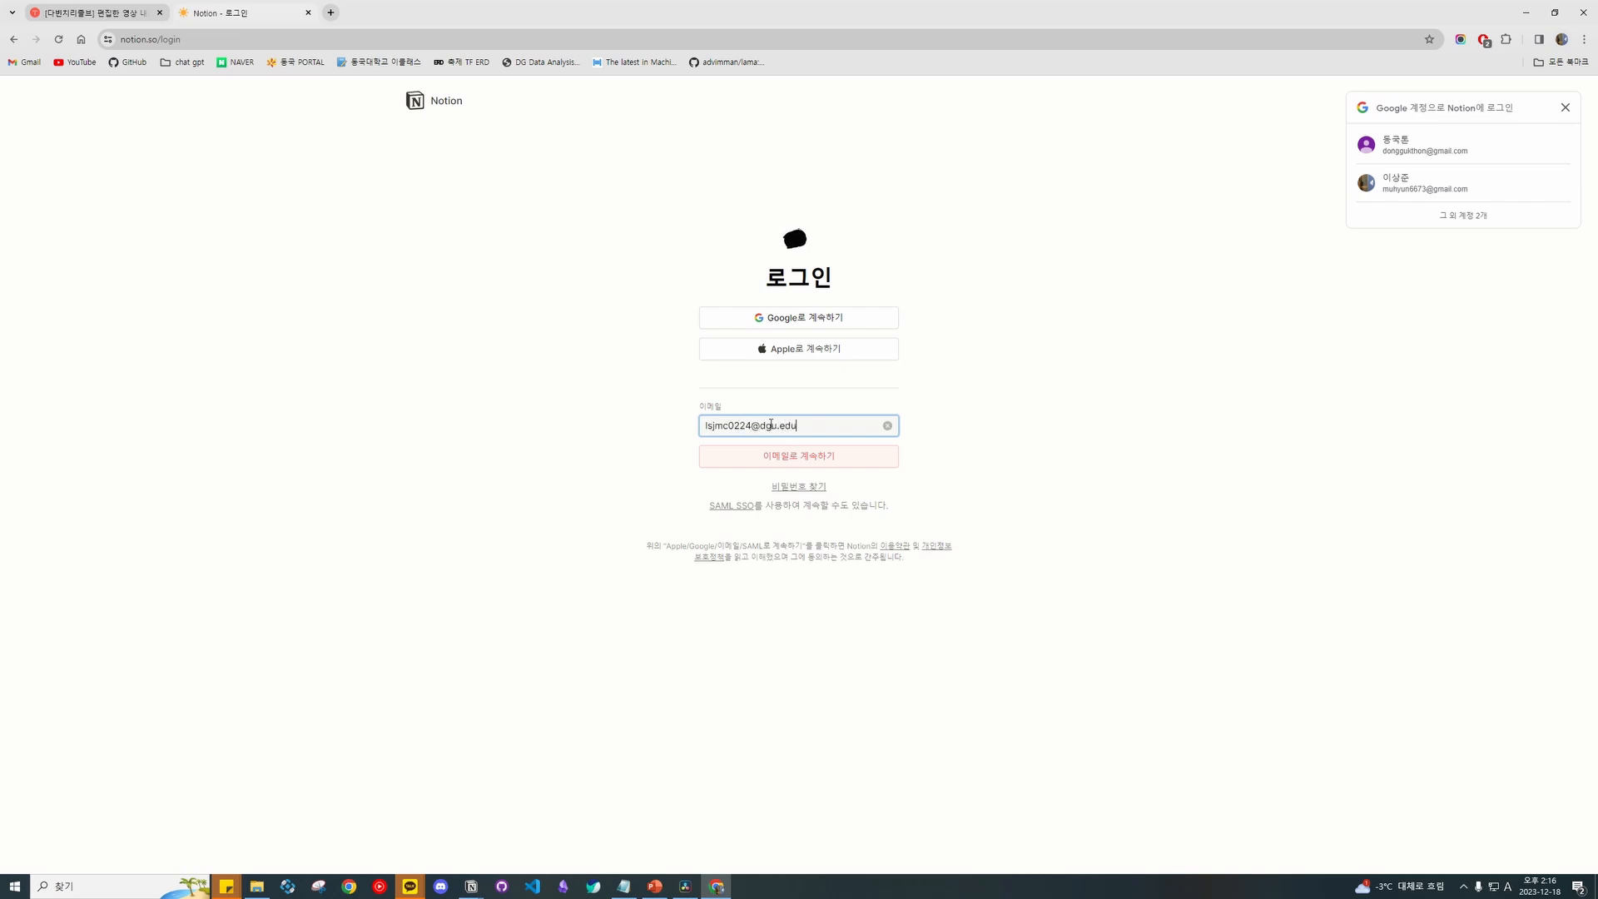
key(Return)
Enter the account password to sign in and complete the copy.
text(•••••••••••••)
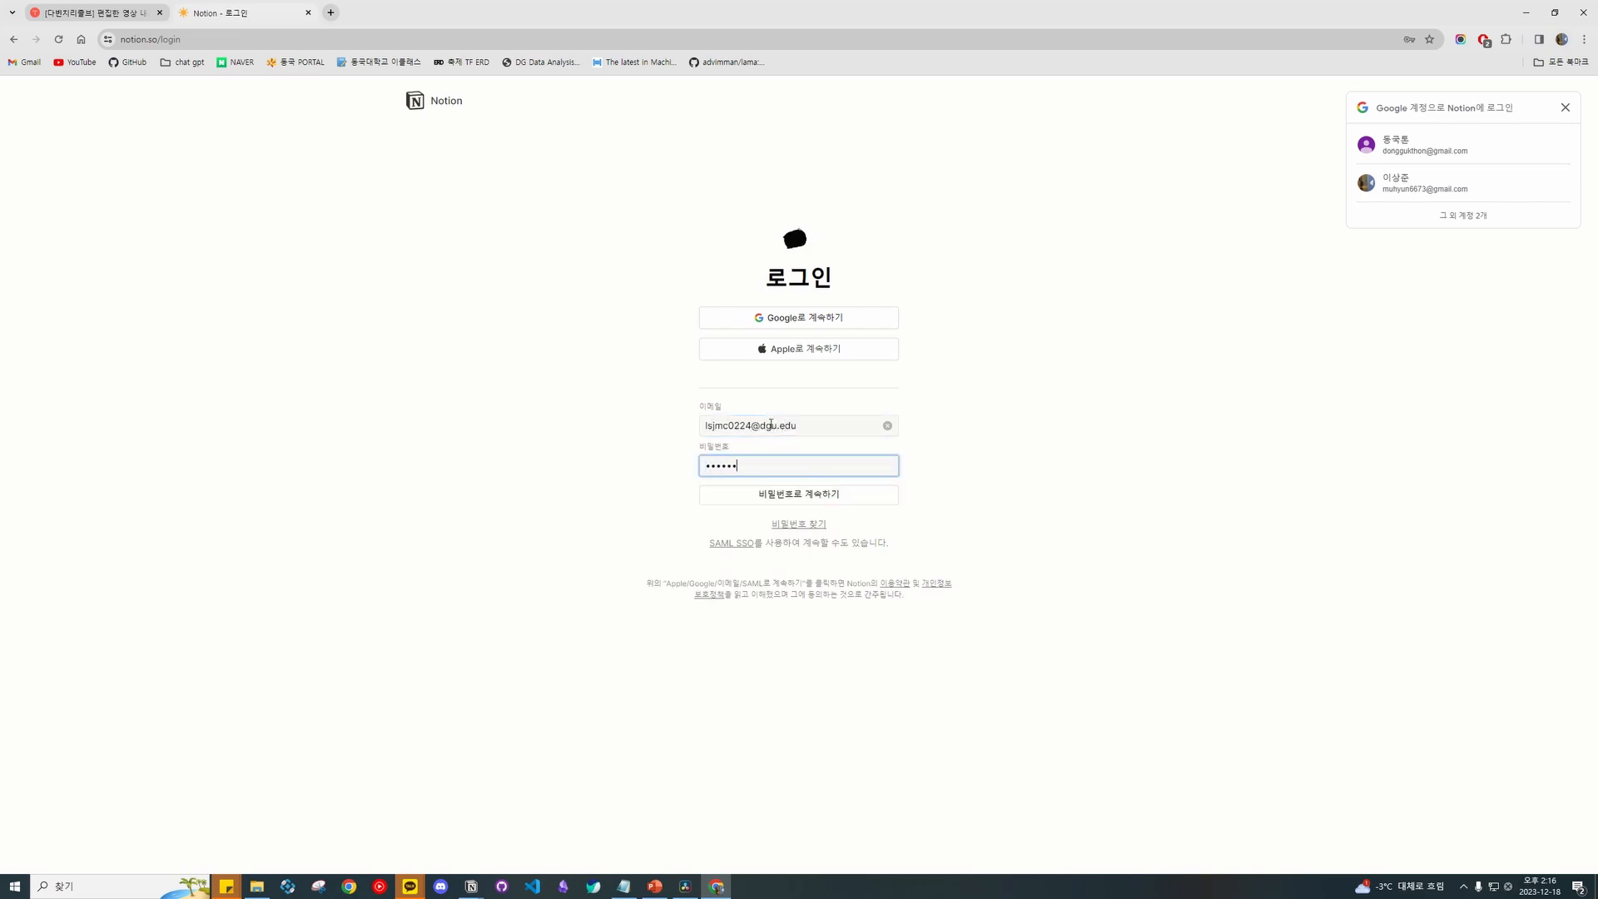
key(BackSpace)
key(BackSpace)
key(BackSpace)
key(BackSpace)
key(BackSpace)
key(BackSpace)
key(BackSpace)
key(BackSpace)
key(BackSpace)
key(BackSpace)
key(BackSpace)
key(BackSpace)
text(••••••••••••)
key(Return)
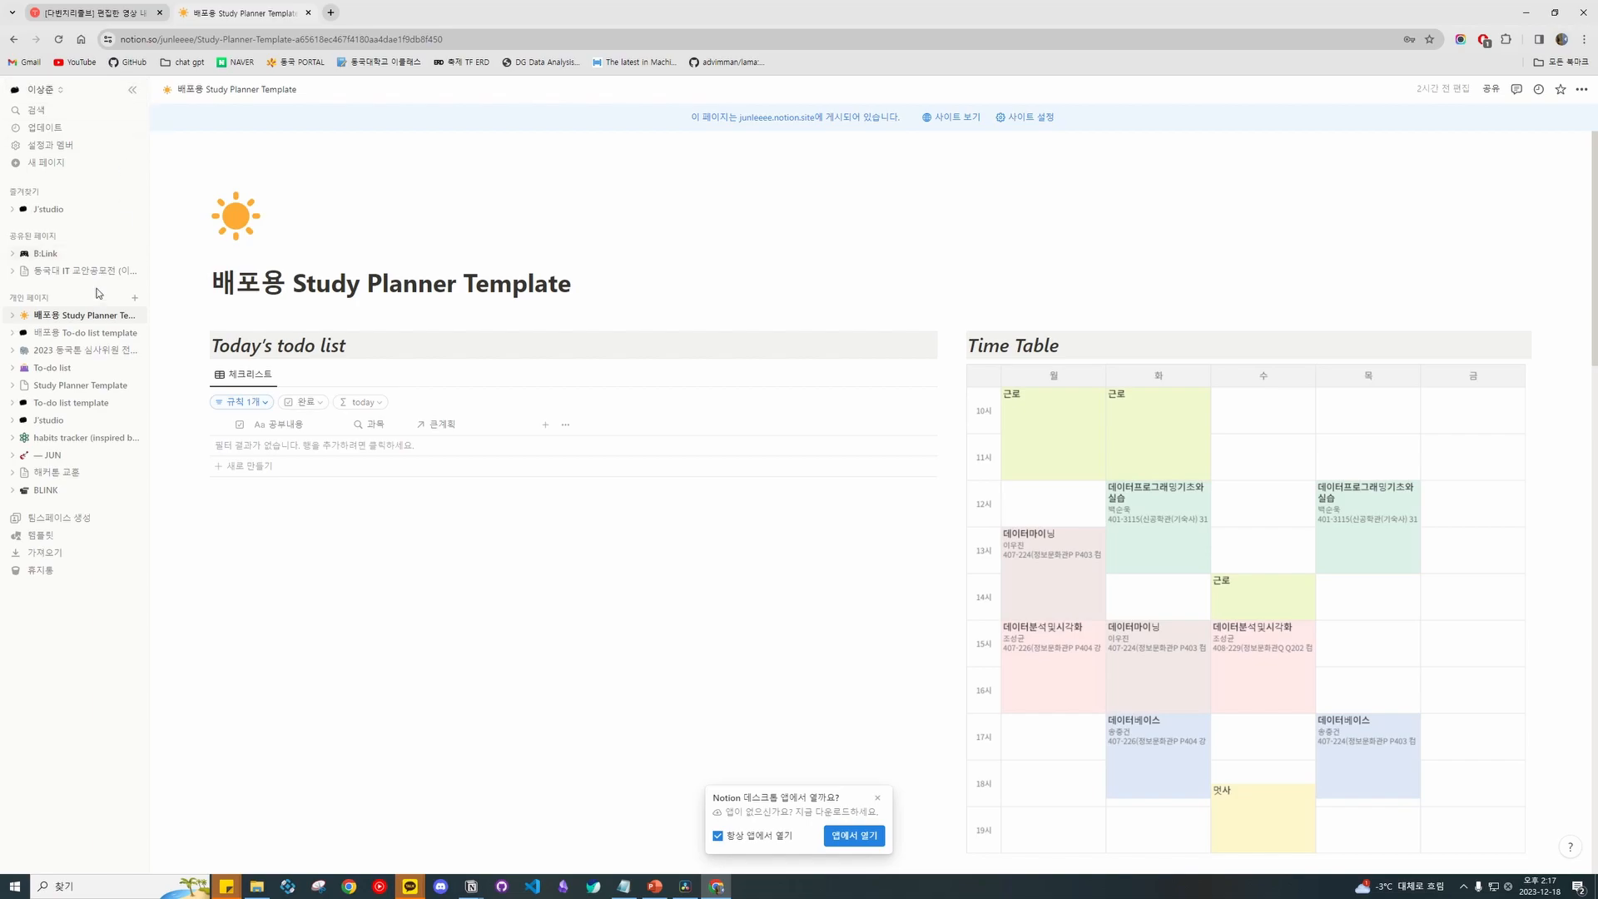
Collapse the sidebar and open the Study_Plan_DB_template database, dismissing the desktop-app prompt.
click(133, 89)
scroll(551, 391, down, 10)
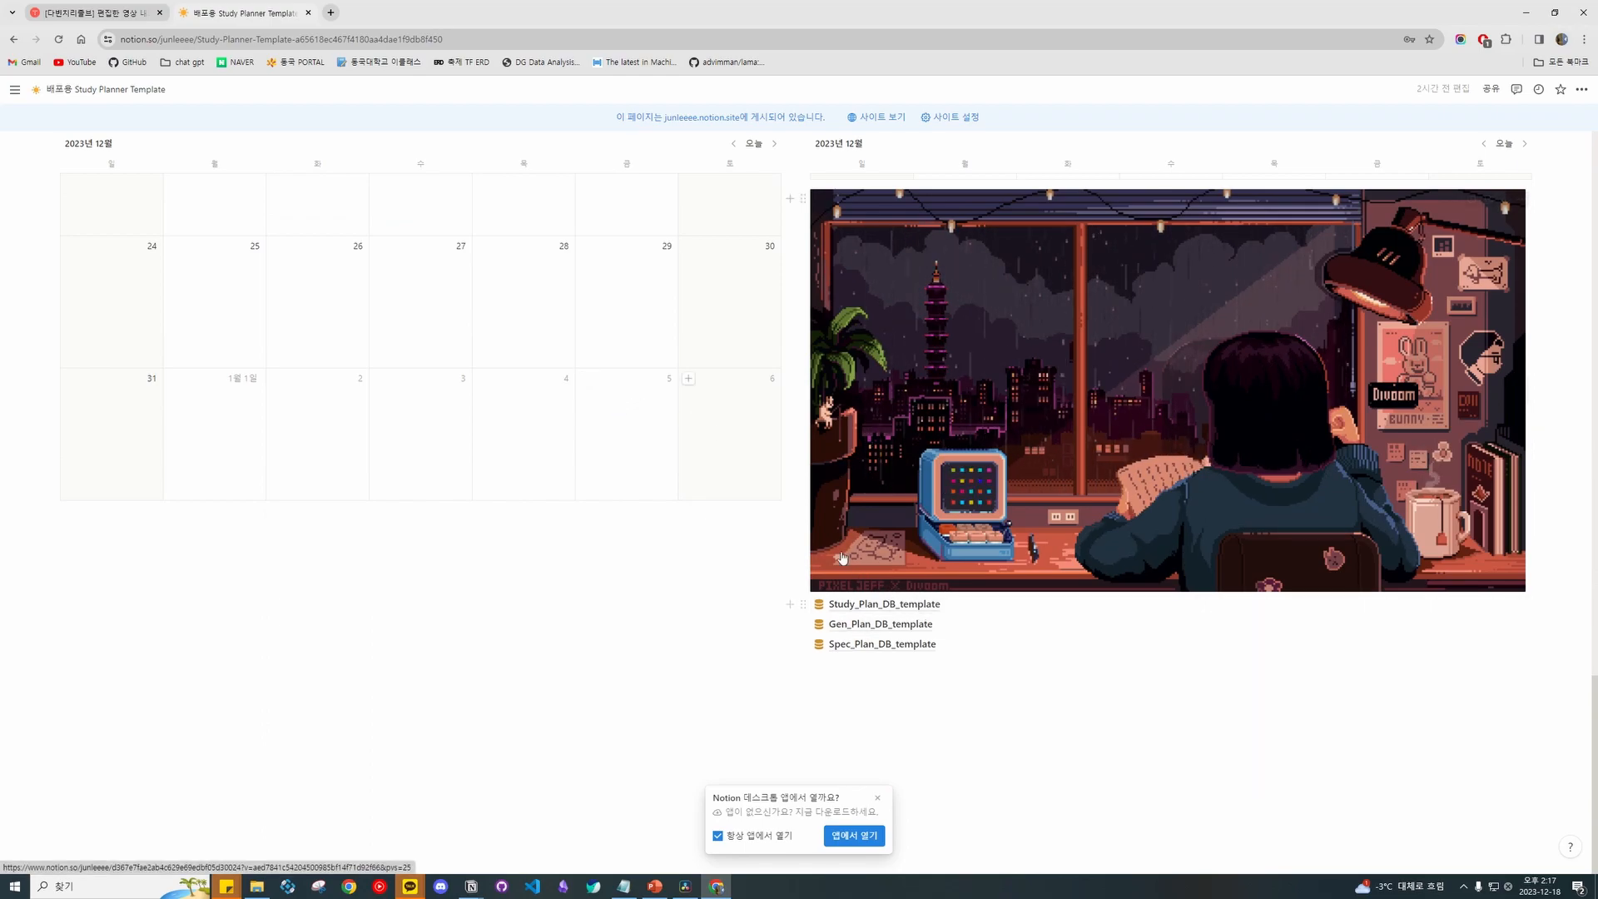
scroll(816, 515, up, 5)
scroll(817, 515, down, 10)
click(865, 603)
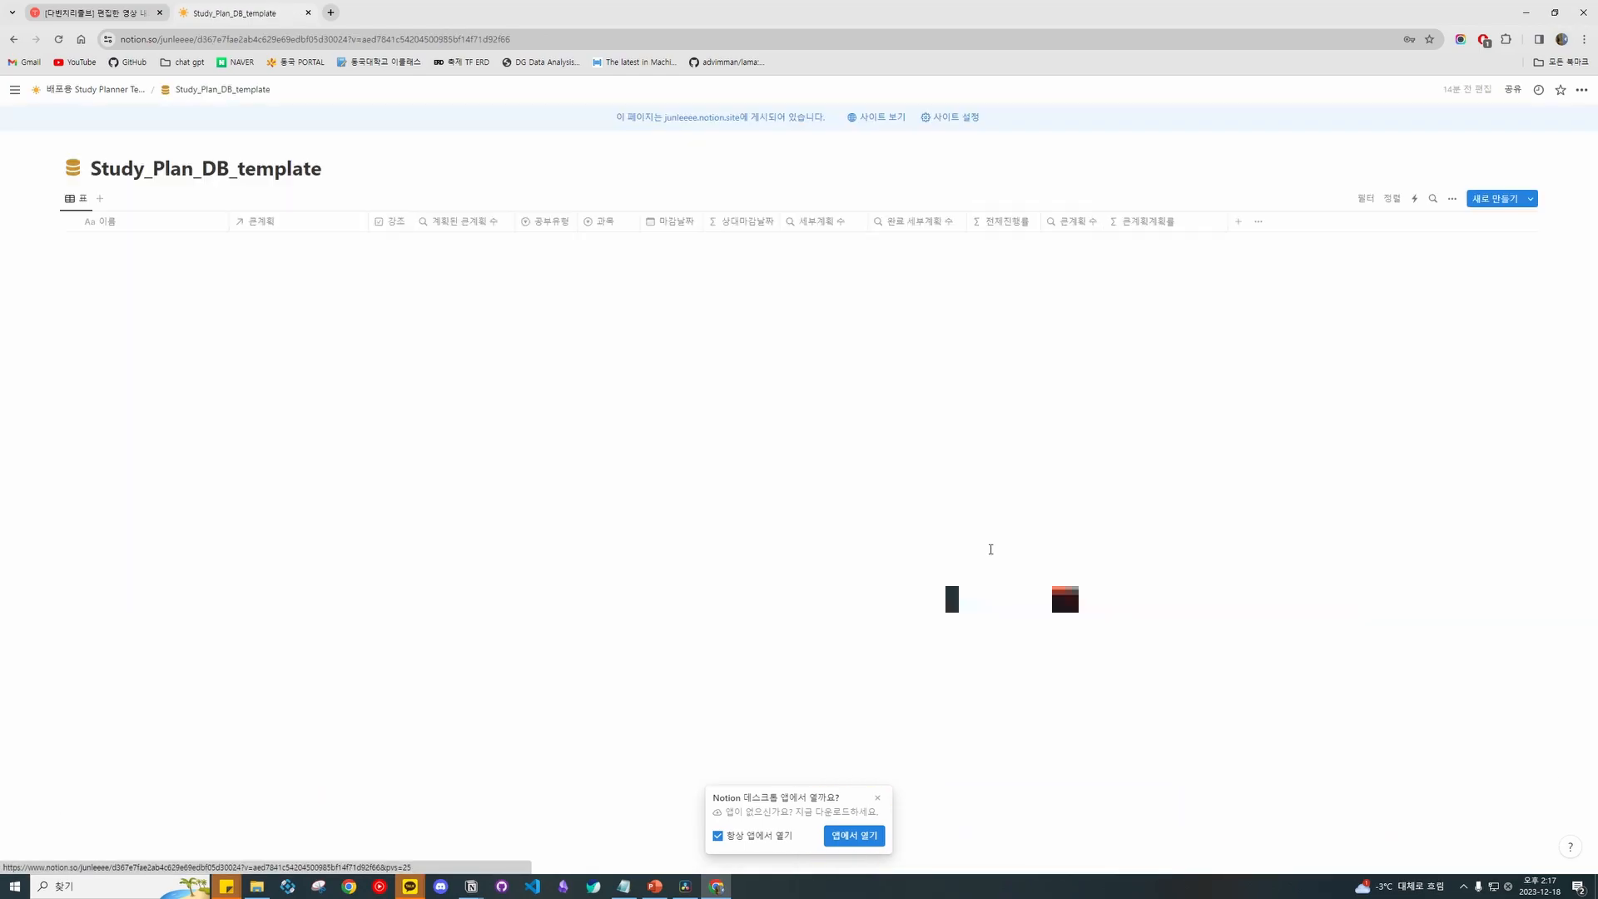
click(877, 797)
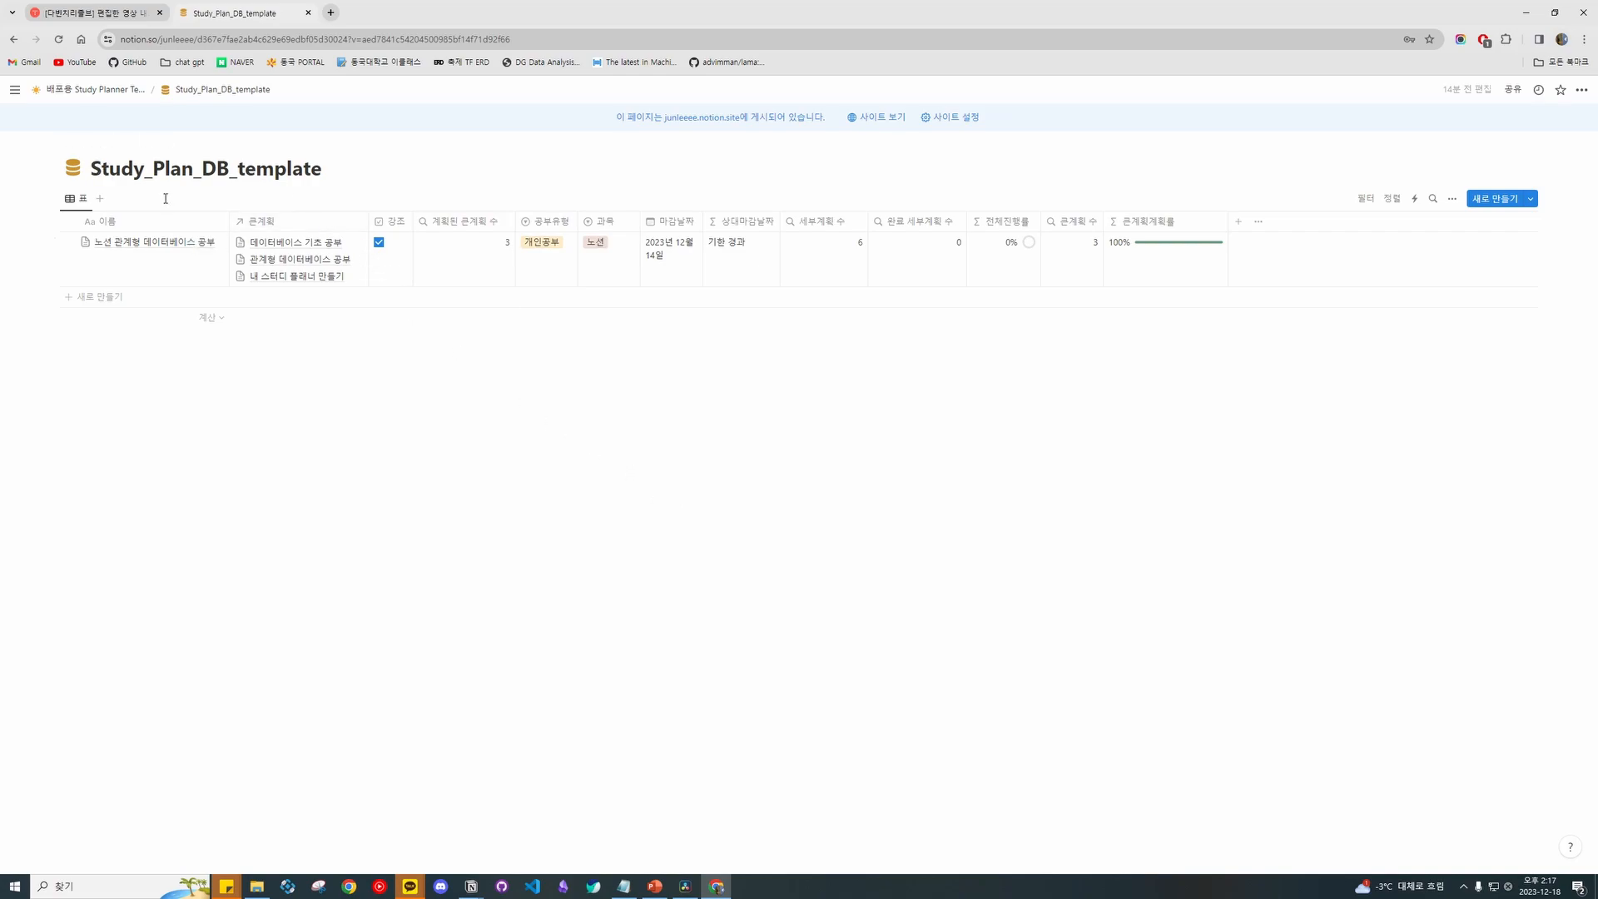
Snap the database browser to the right half and the lecture notes to the left.
drag(605, 14, 1594, 316)
click(419, 184)
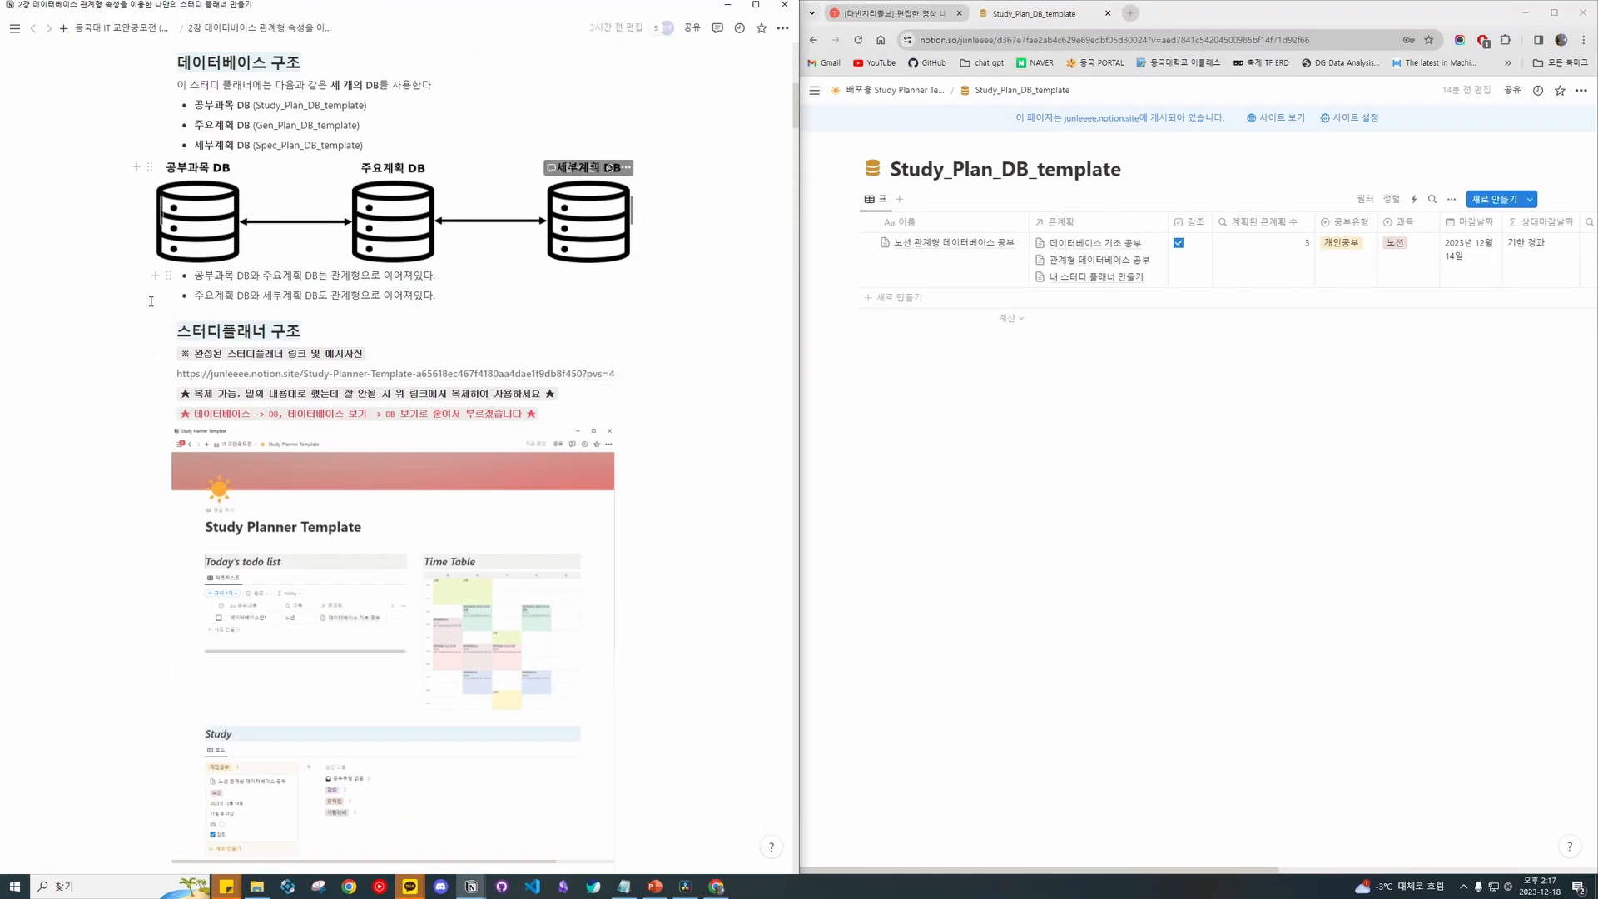
drag(259, 106, 356, 317)
click(356, 317)
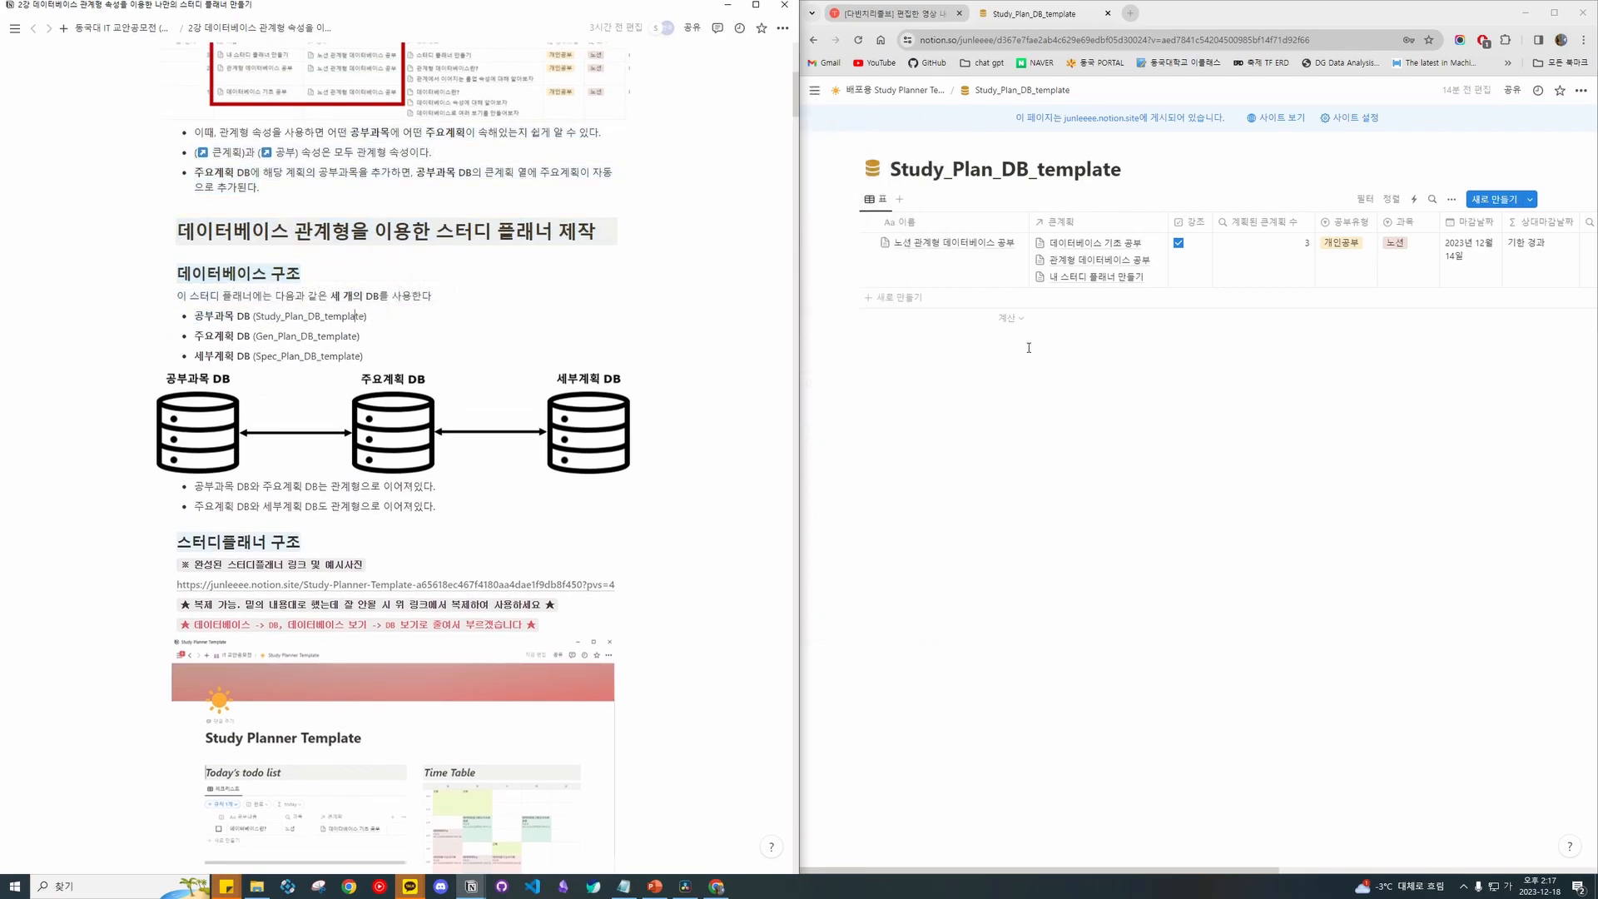
Add a test row named 'Study 일정 템플릿' to the study database, then delete it.
click(961, 304)
text(Study 일정 템플릿)
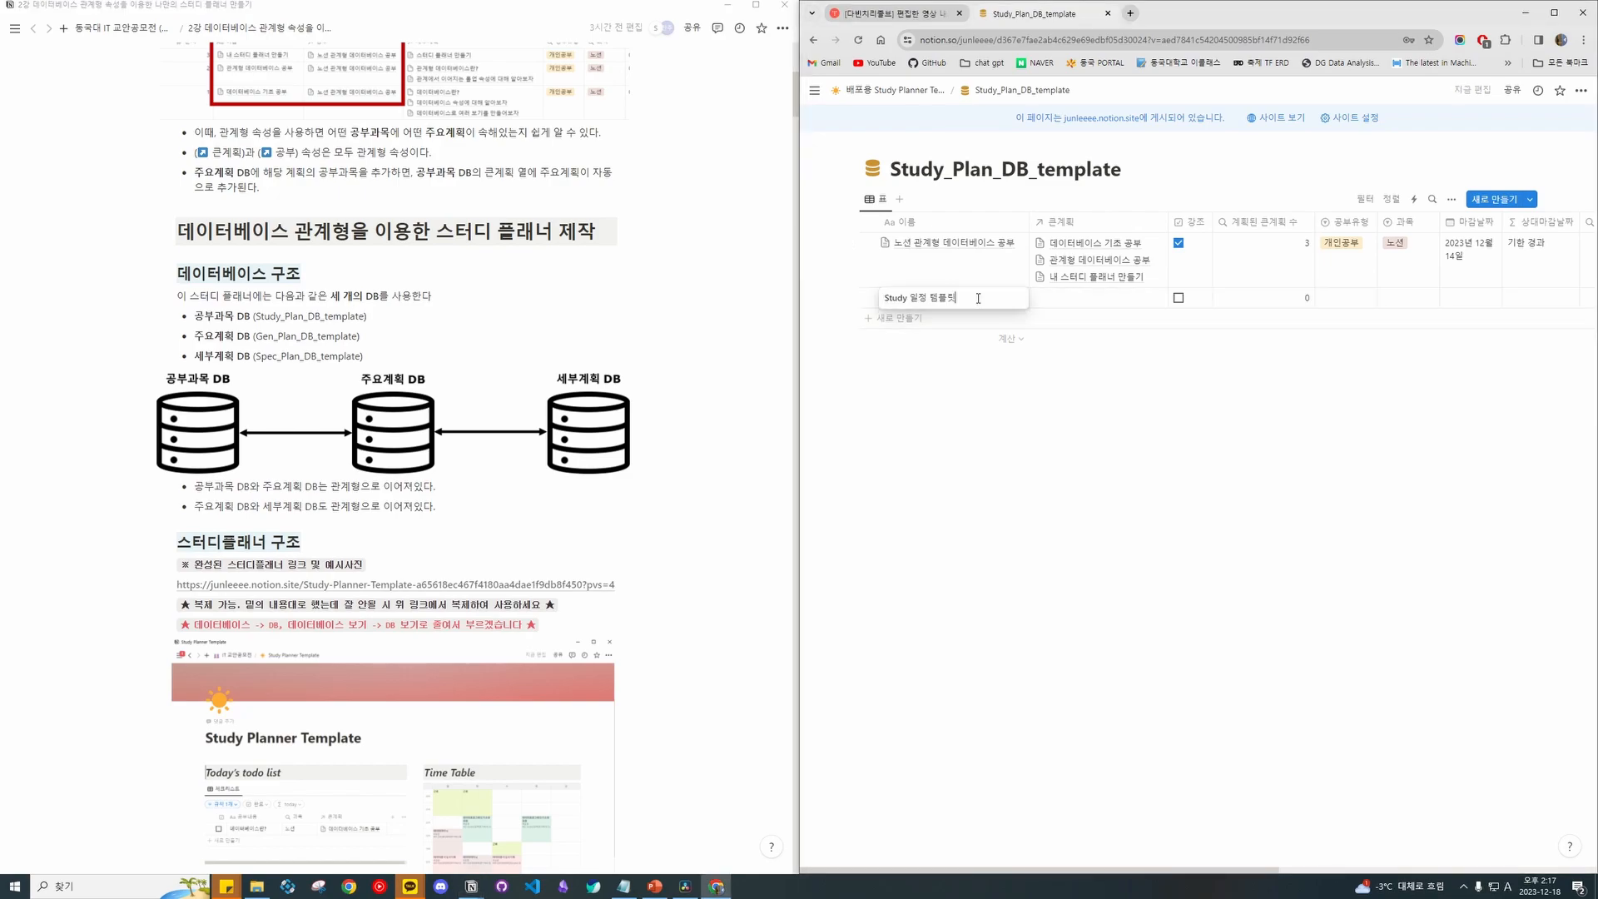
click(974, 325)
click(852, 297)
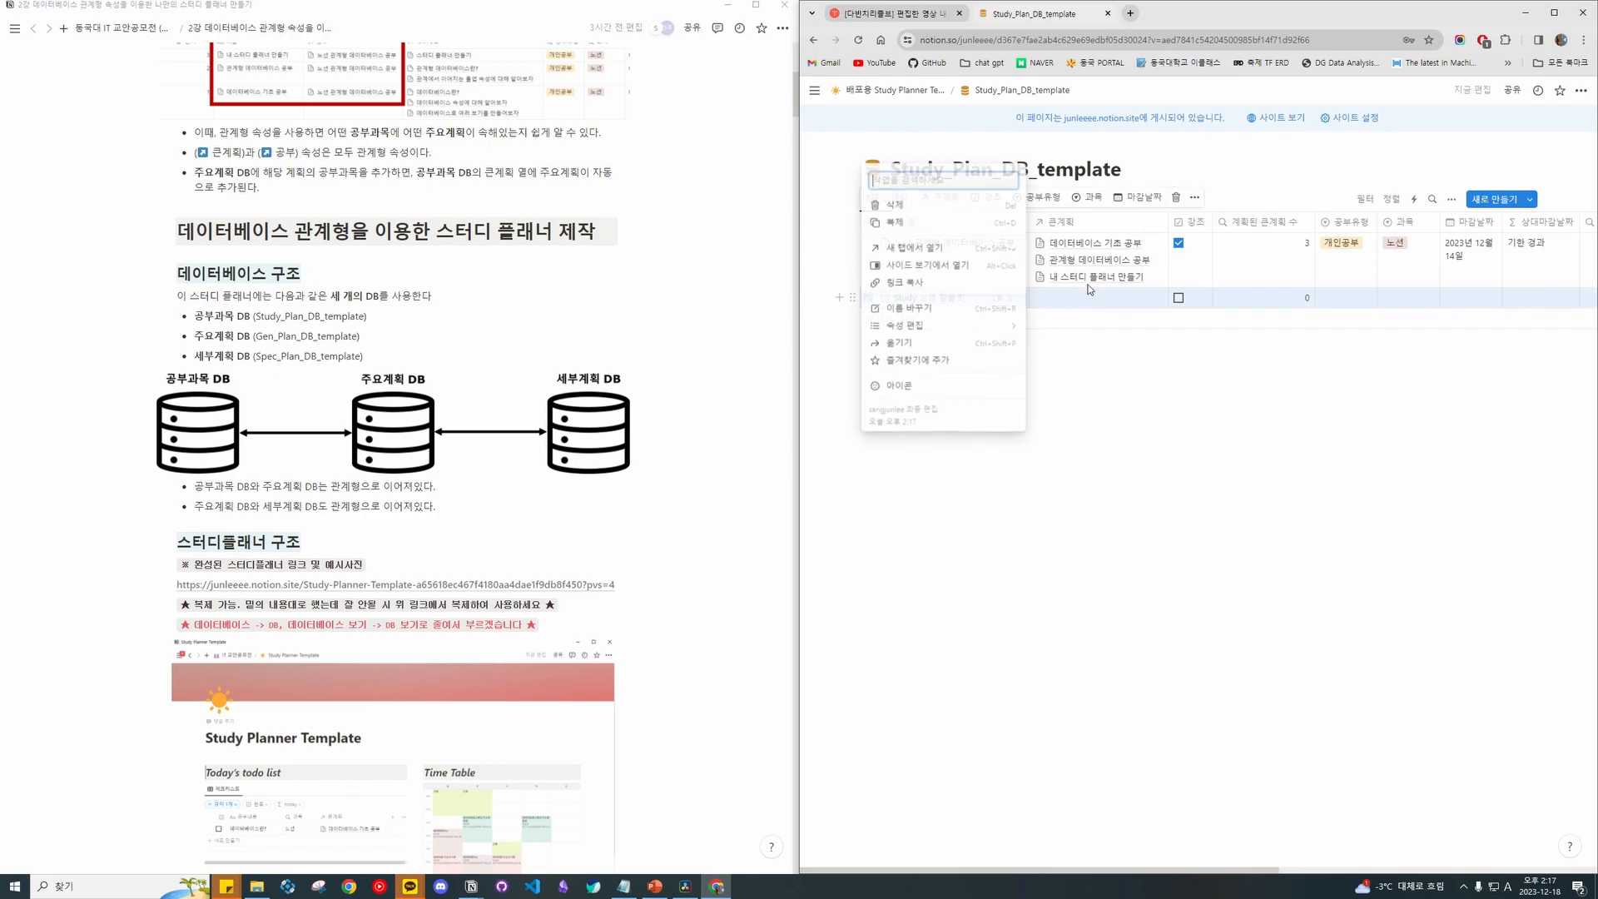
key(Delete)
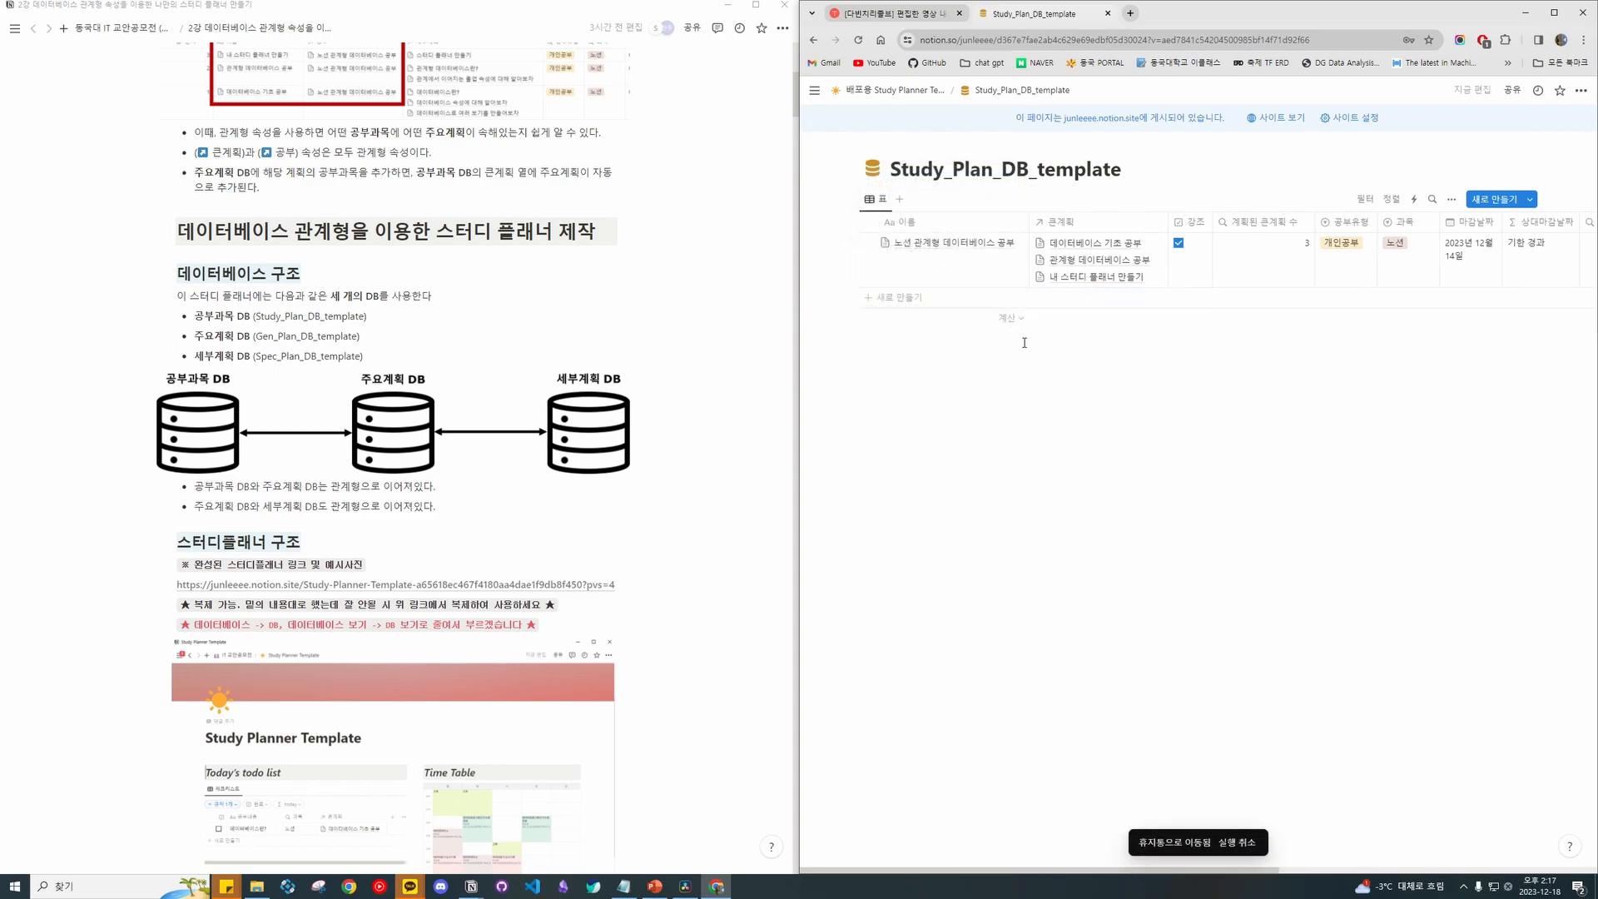
Open Edit property for the 큰계획 column, the relation to Gen_Plan_DB_template.
scroll(569, 344, down, 10)
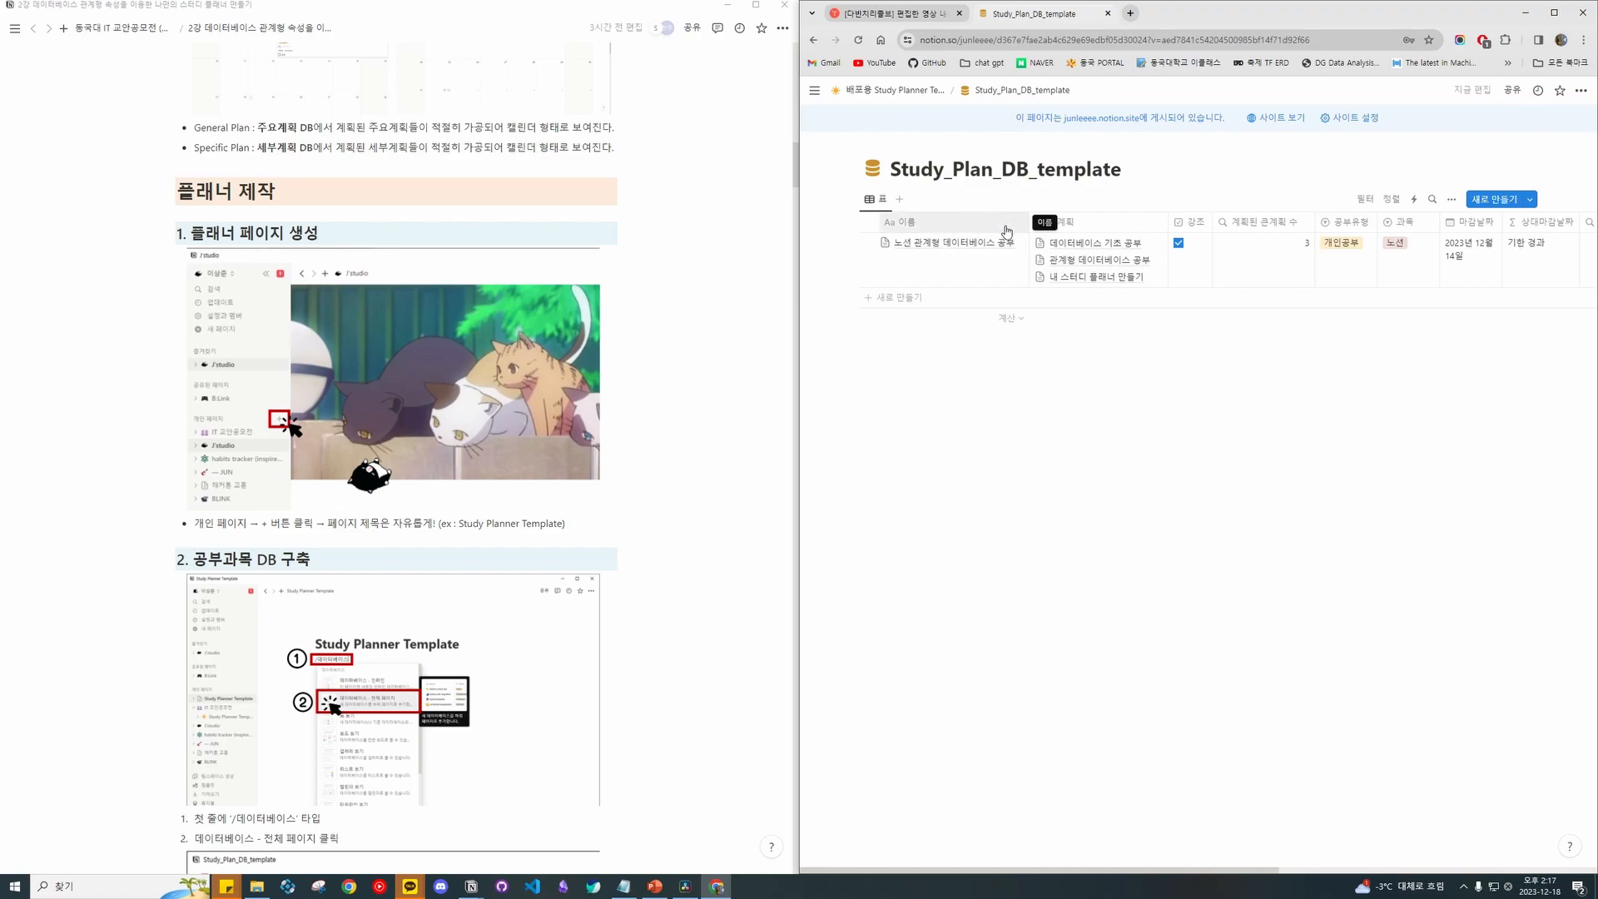
scroll(964, 247, right, 3)
scroll(964, 247, left, 3)
click(1098, 223)
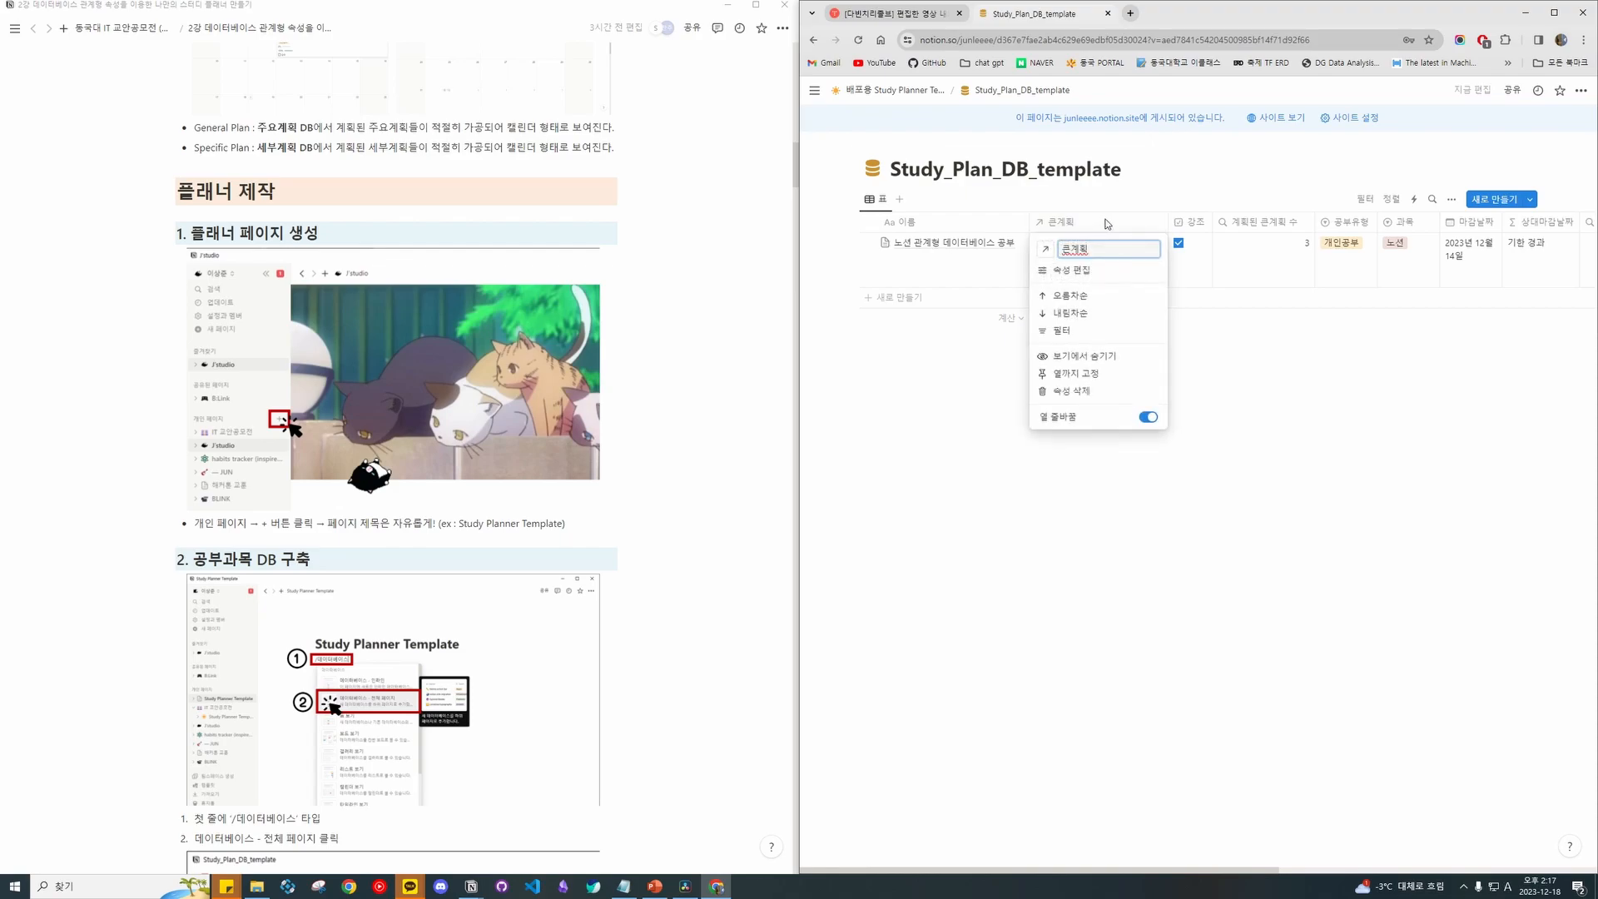
click(1106, 224)
click(1106, 226)
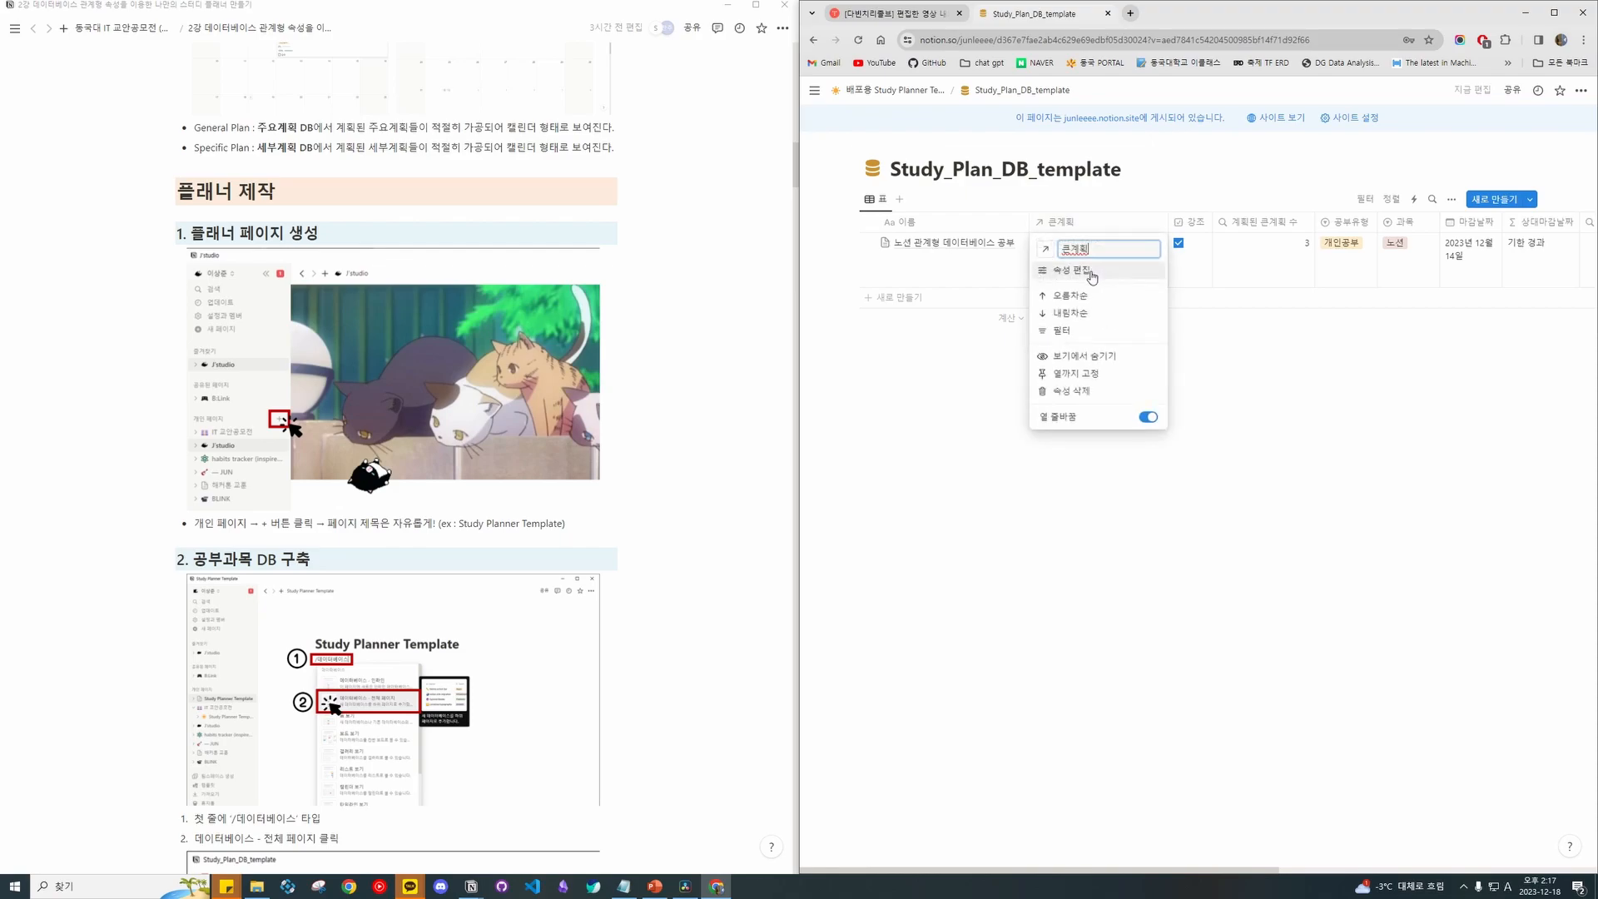
click(1092, 273)
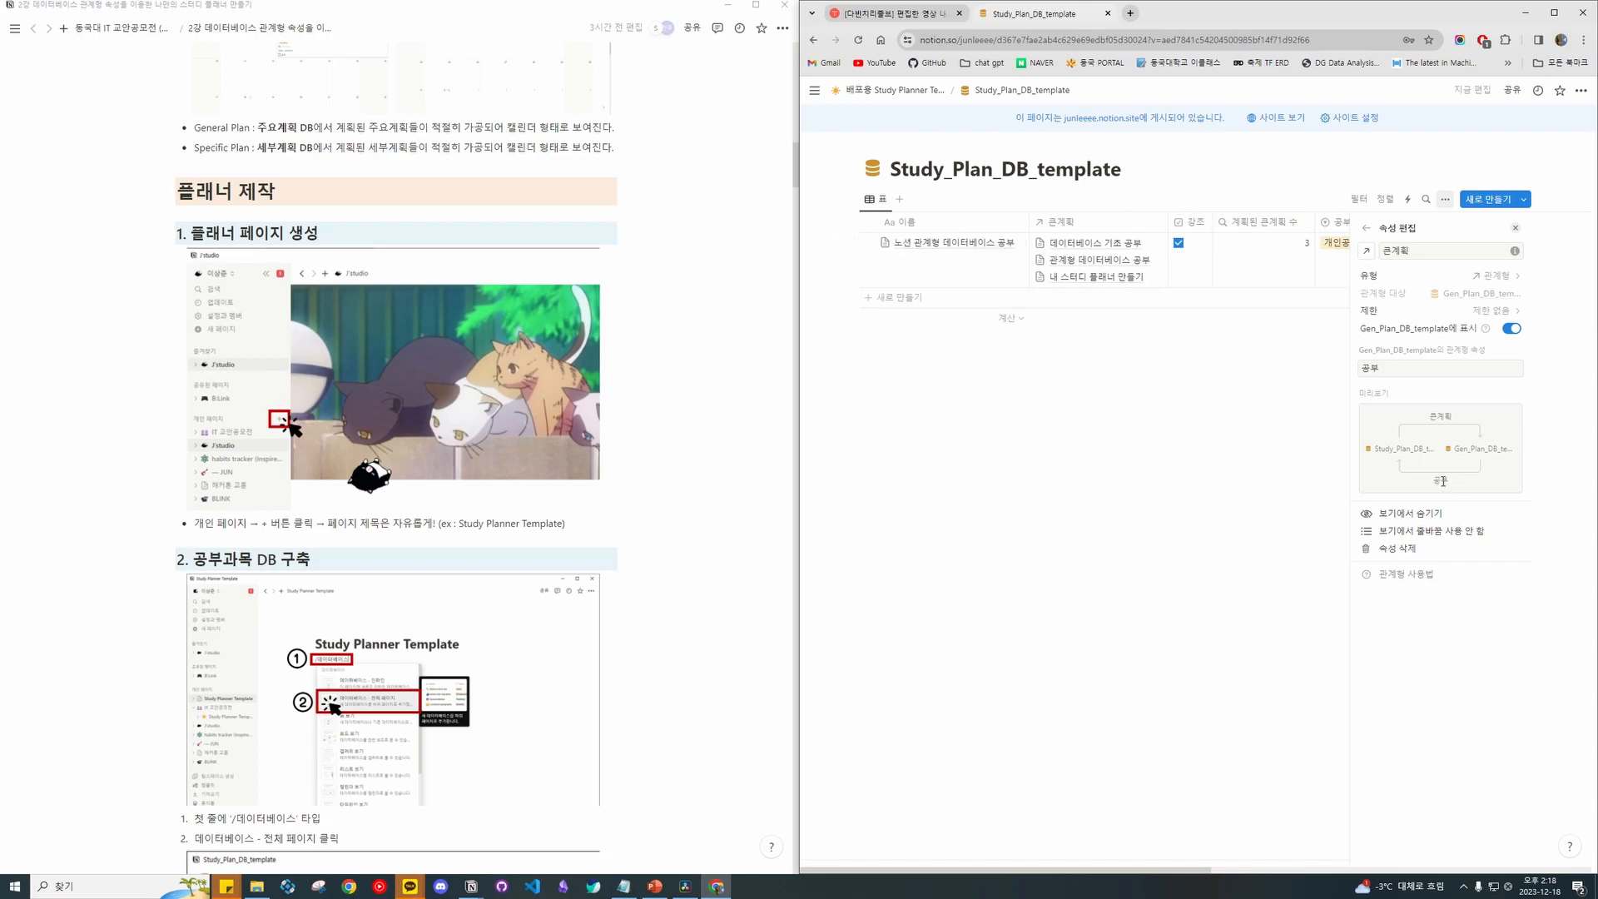
Close the property list and toggle the first row's 강조 checkbox off and back on.
click(1364, 229)
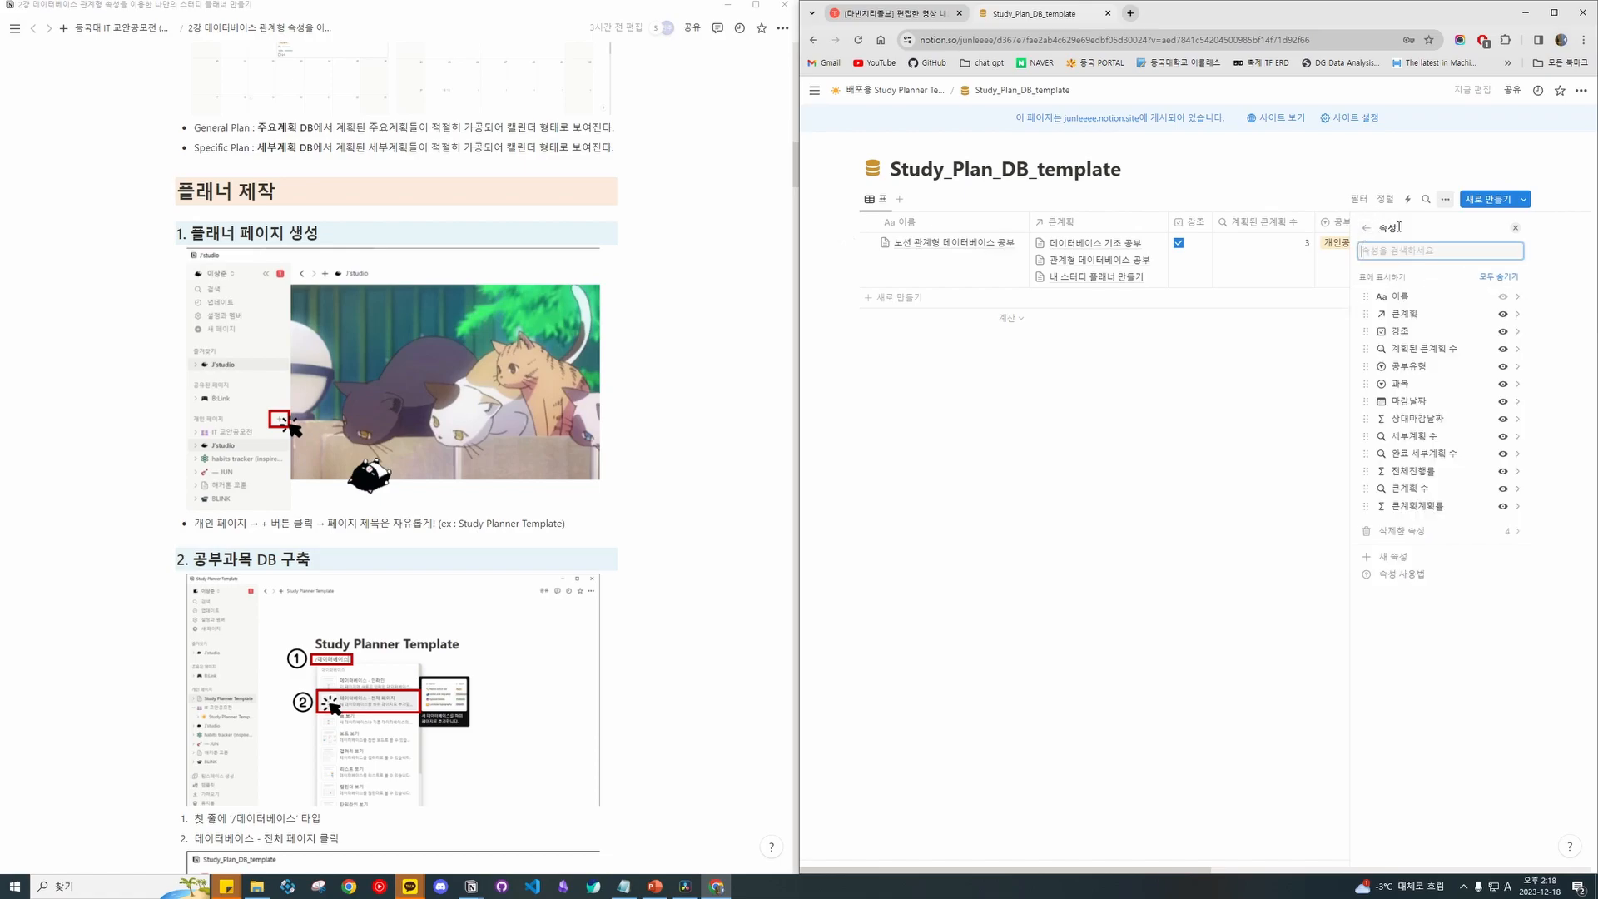
click(1516, 233)
scroll(1176, 268, right, 5)
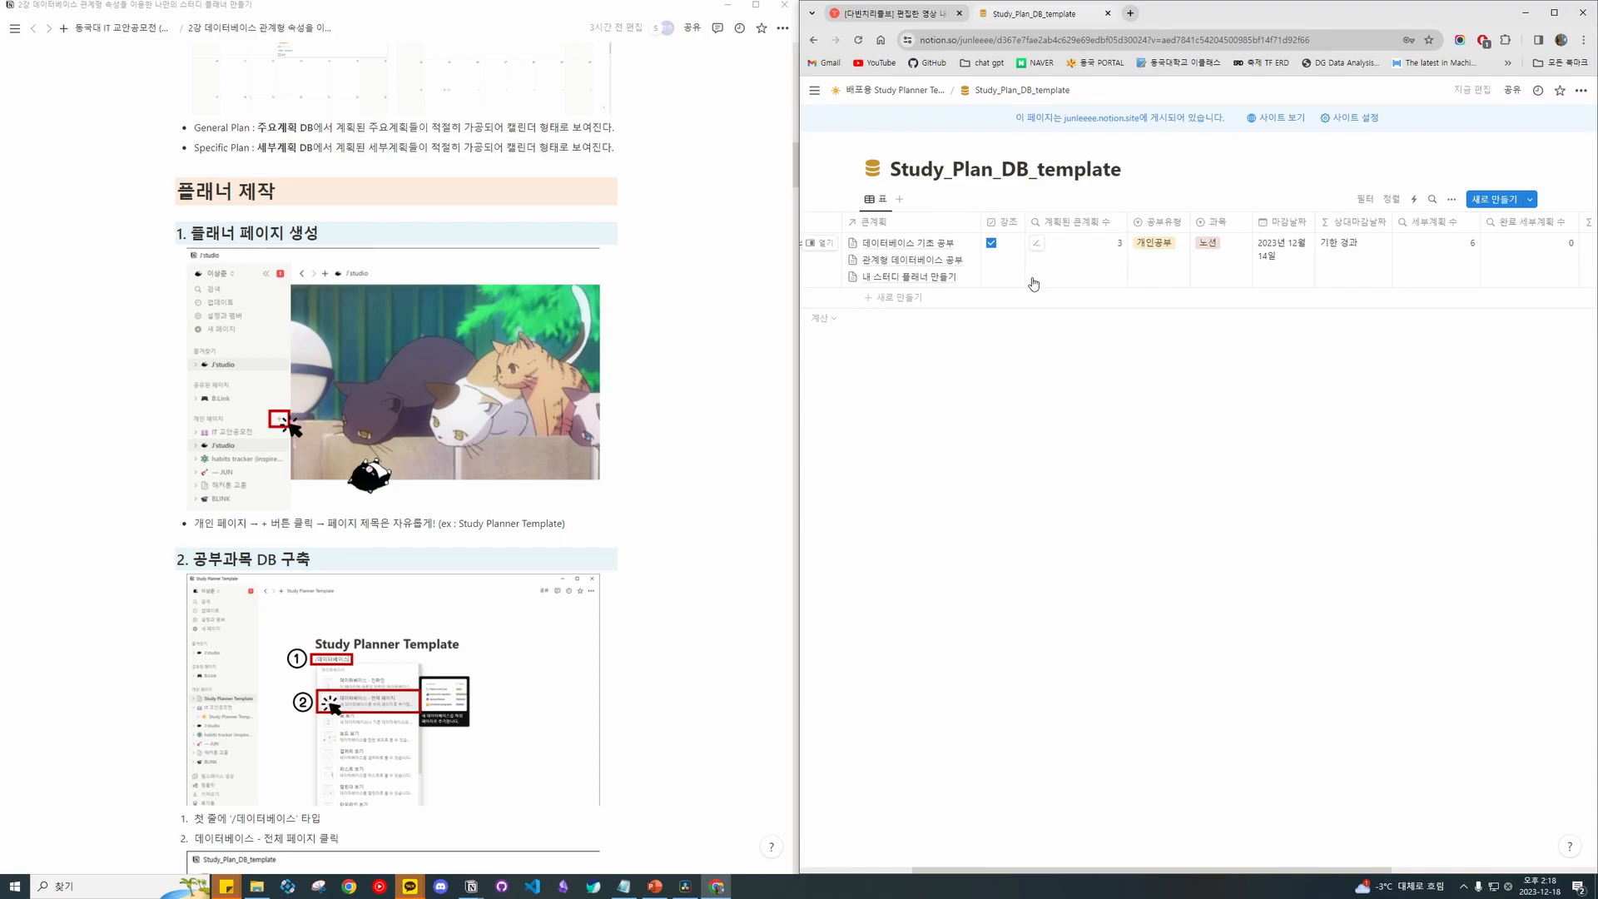
scroll(535, 352, up, 5)
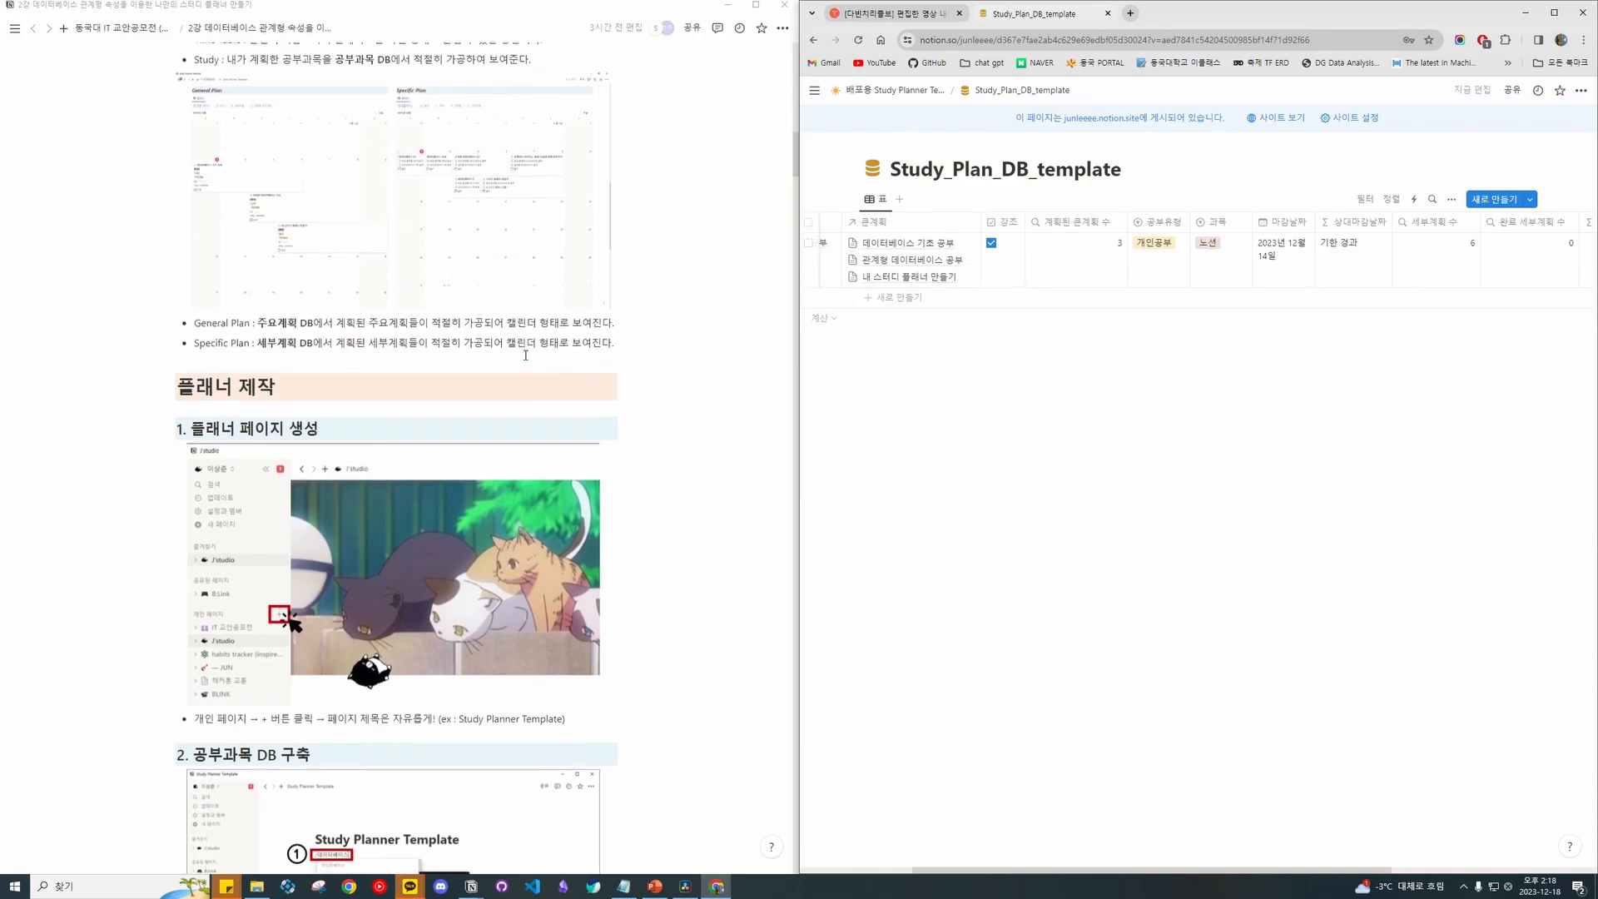
scroll(546, 357, down, 1)
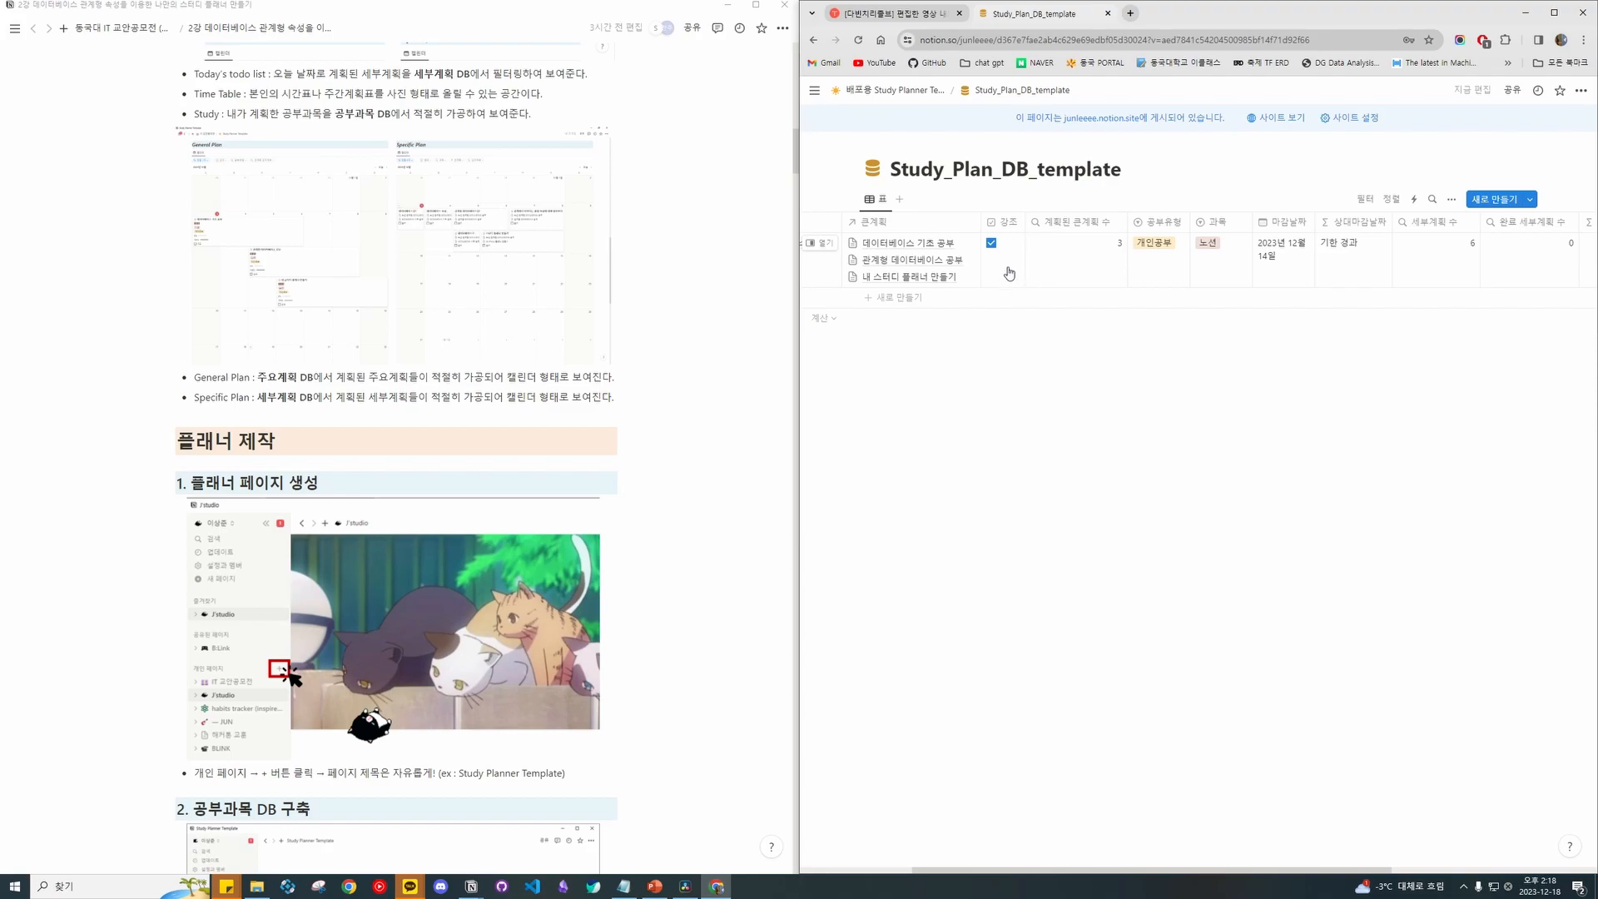
click(990, 245)
click(991, 245)
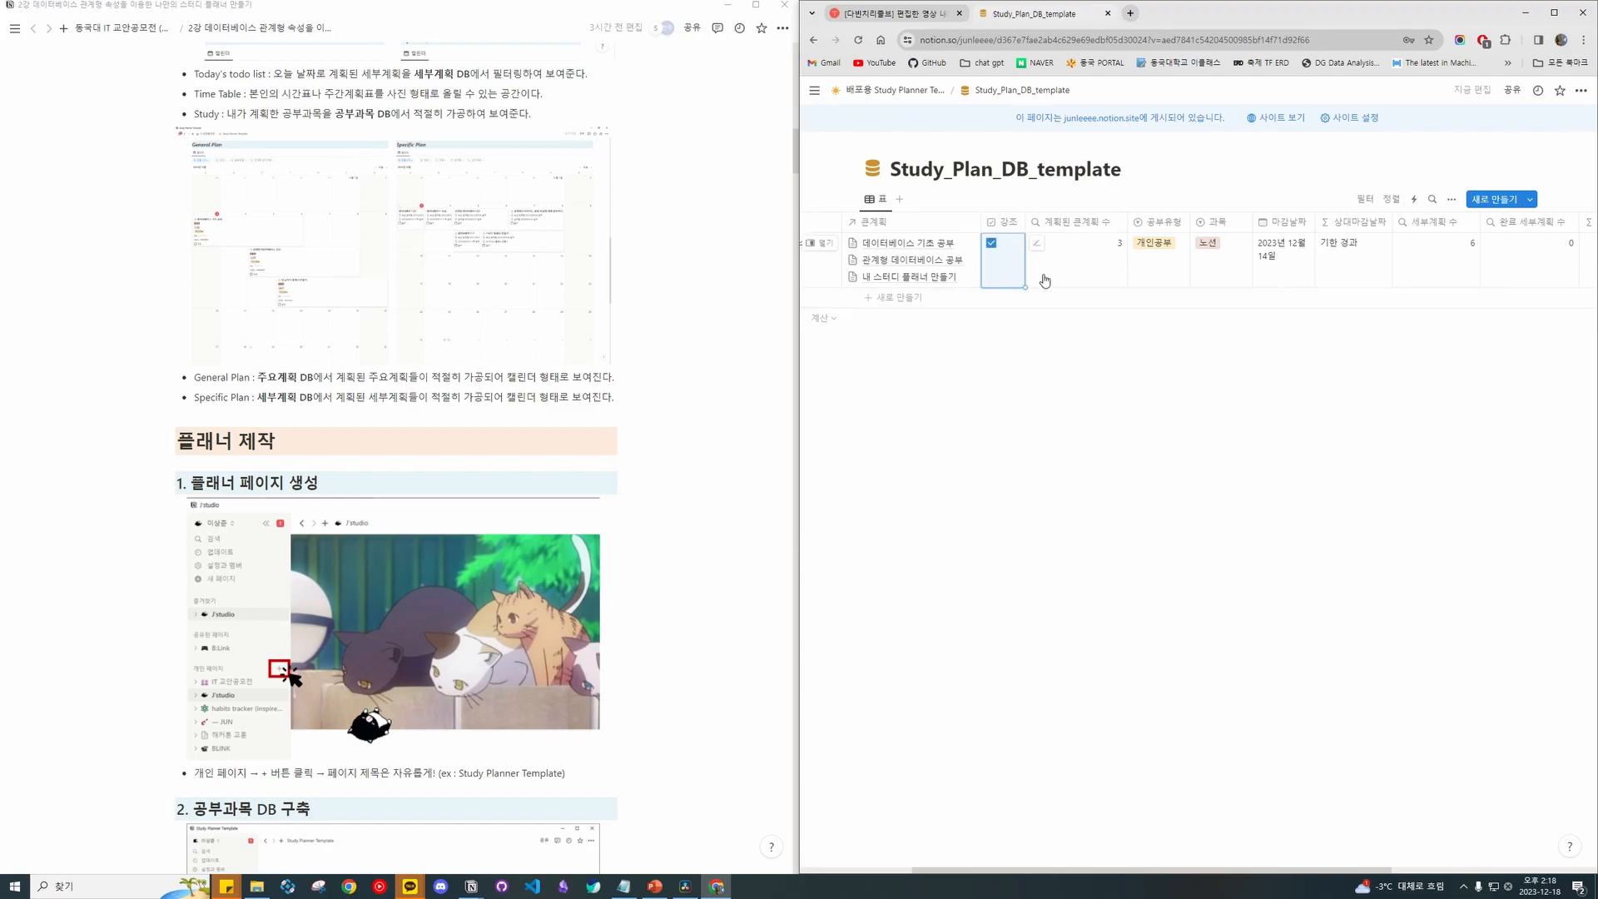
scroll(1023, 278, right, 3)
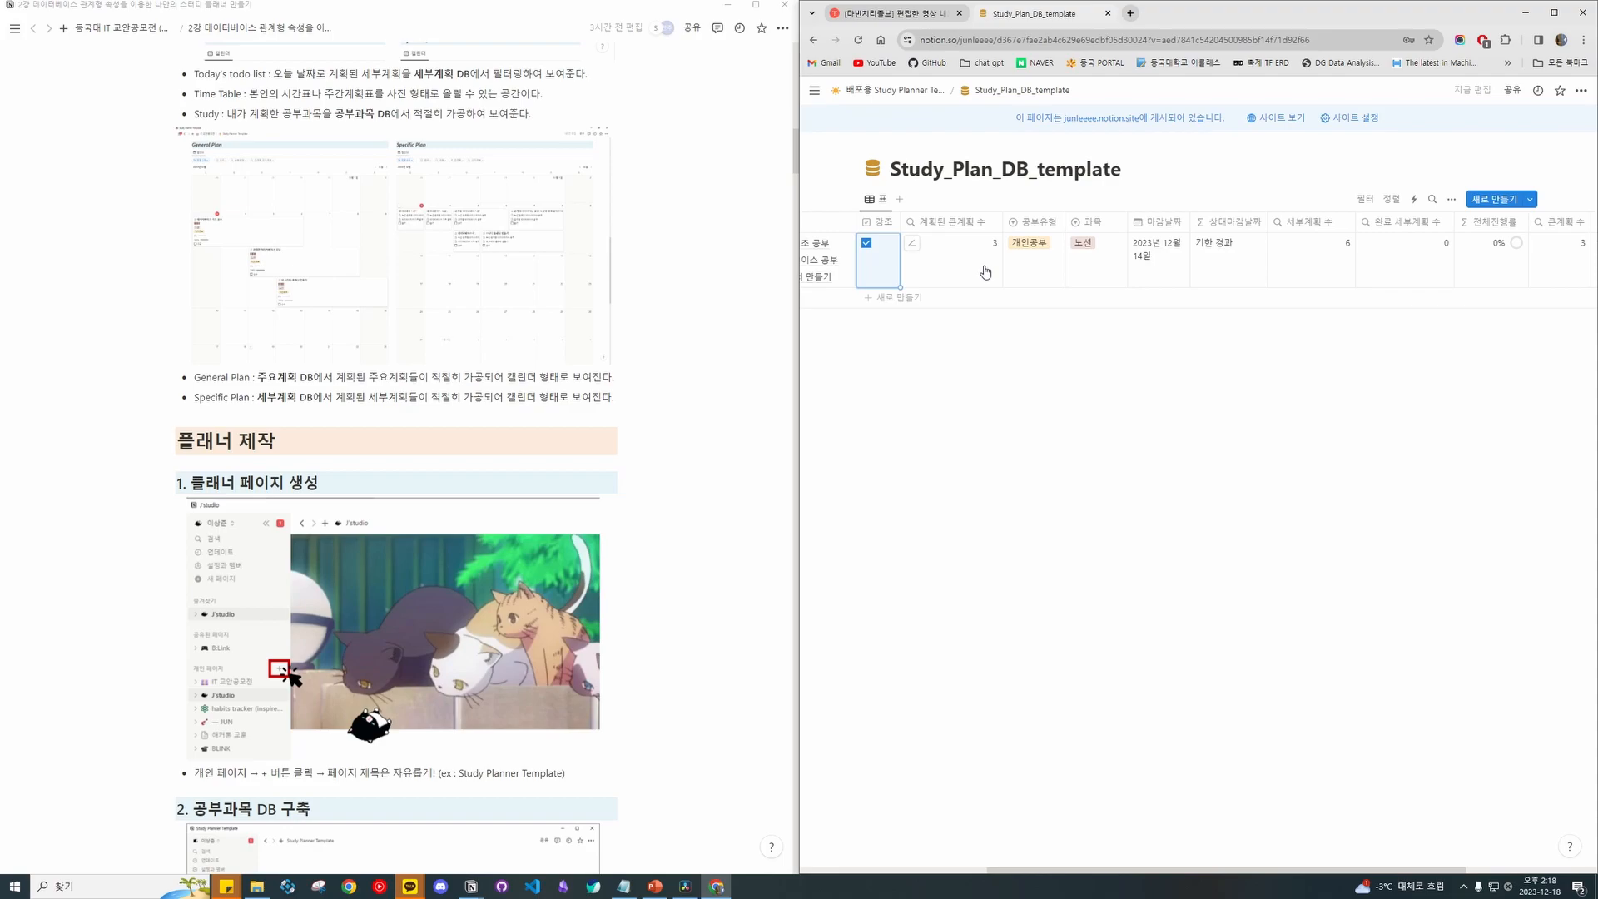
scroll(1002, 257, left, 3)
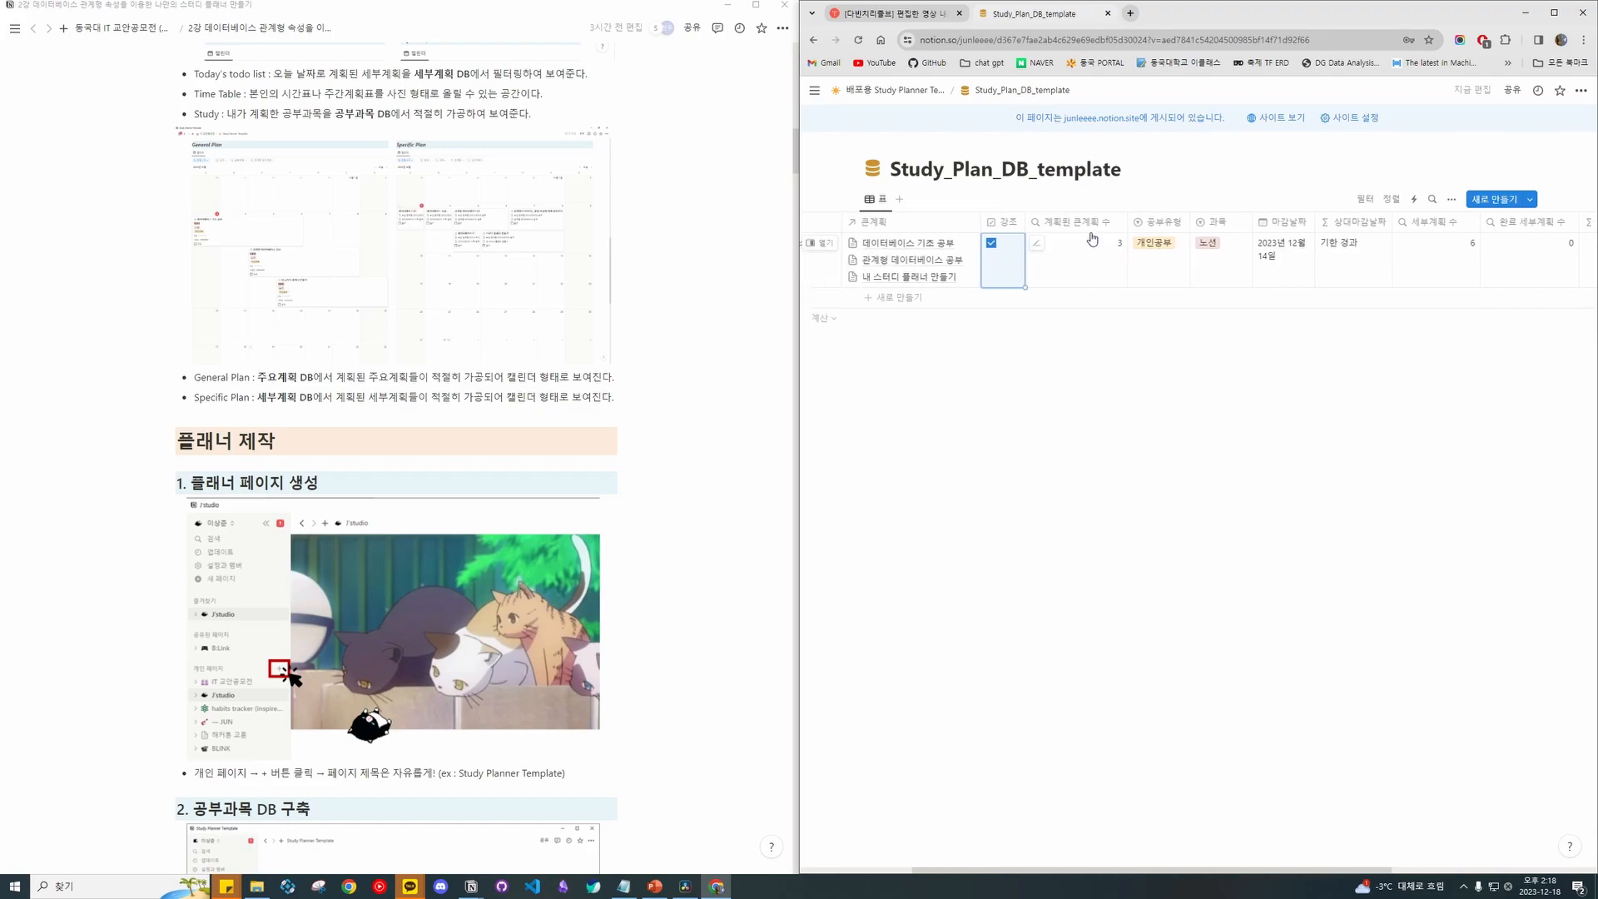
Inspect the 계획된 큰계획 수 rollup, trying bar and ring displays before reverting to number.
click(1109, 223)
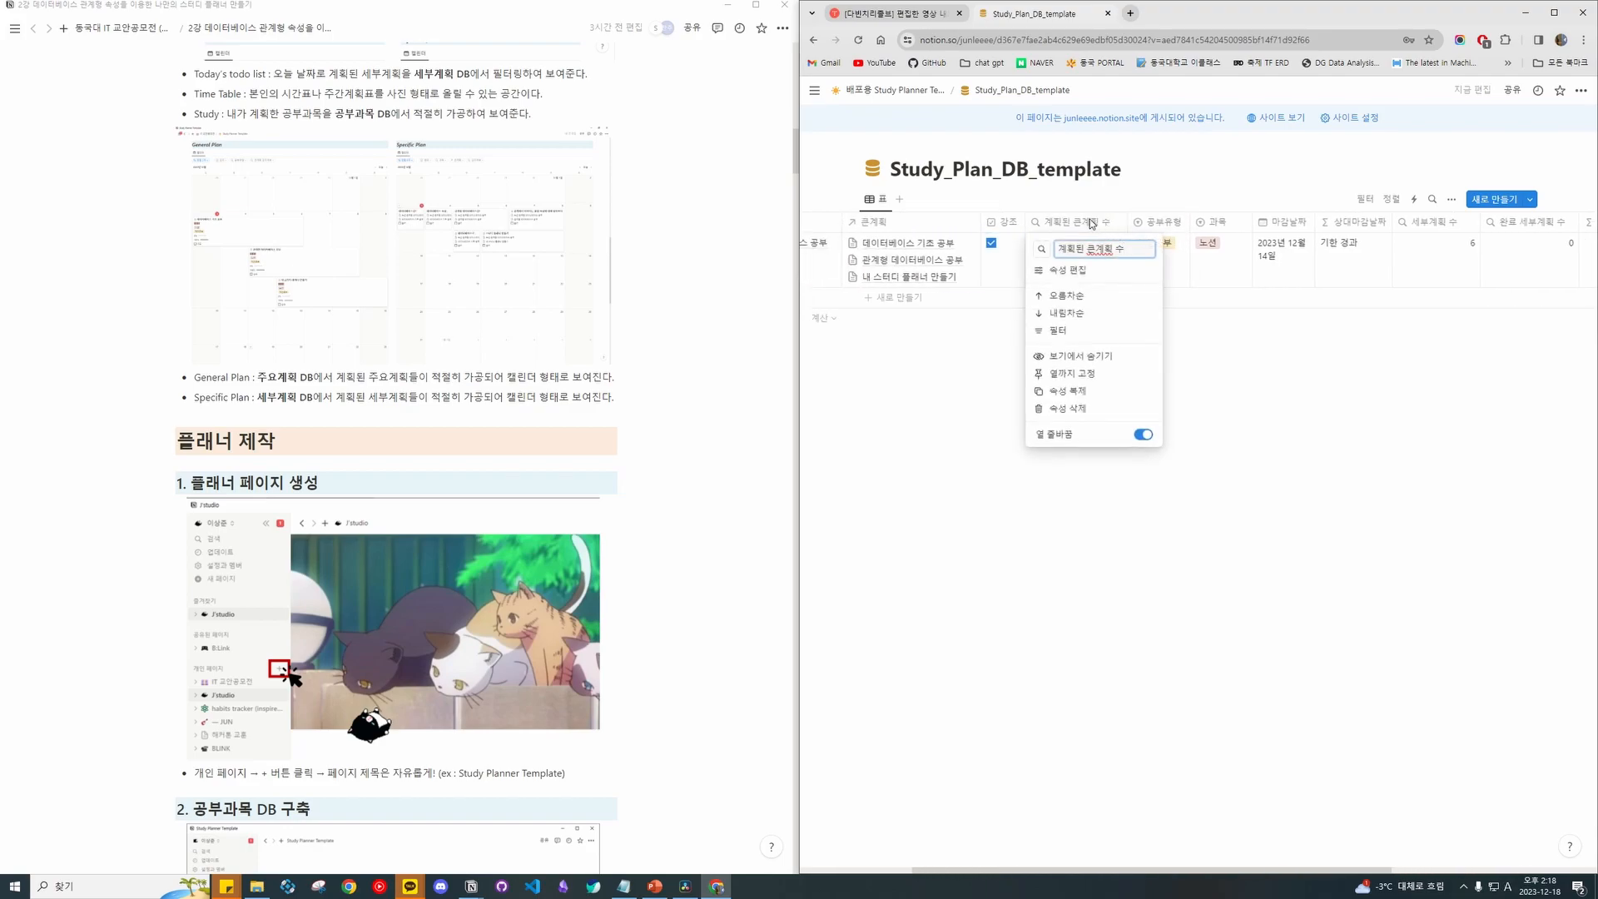
click(951, 221)
click(951, 221)
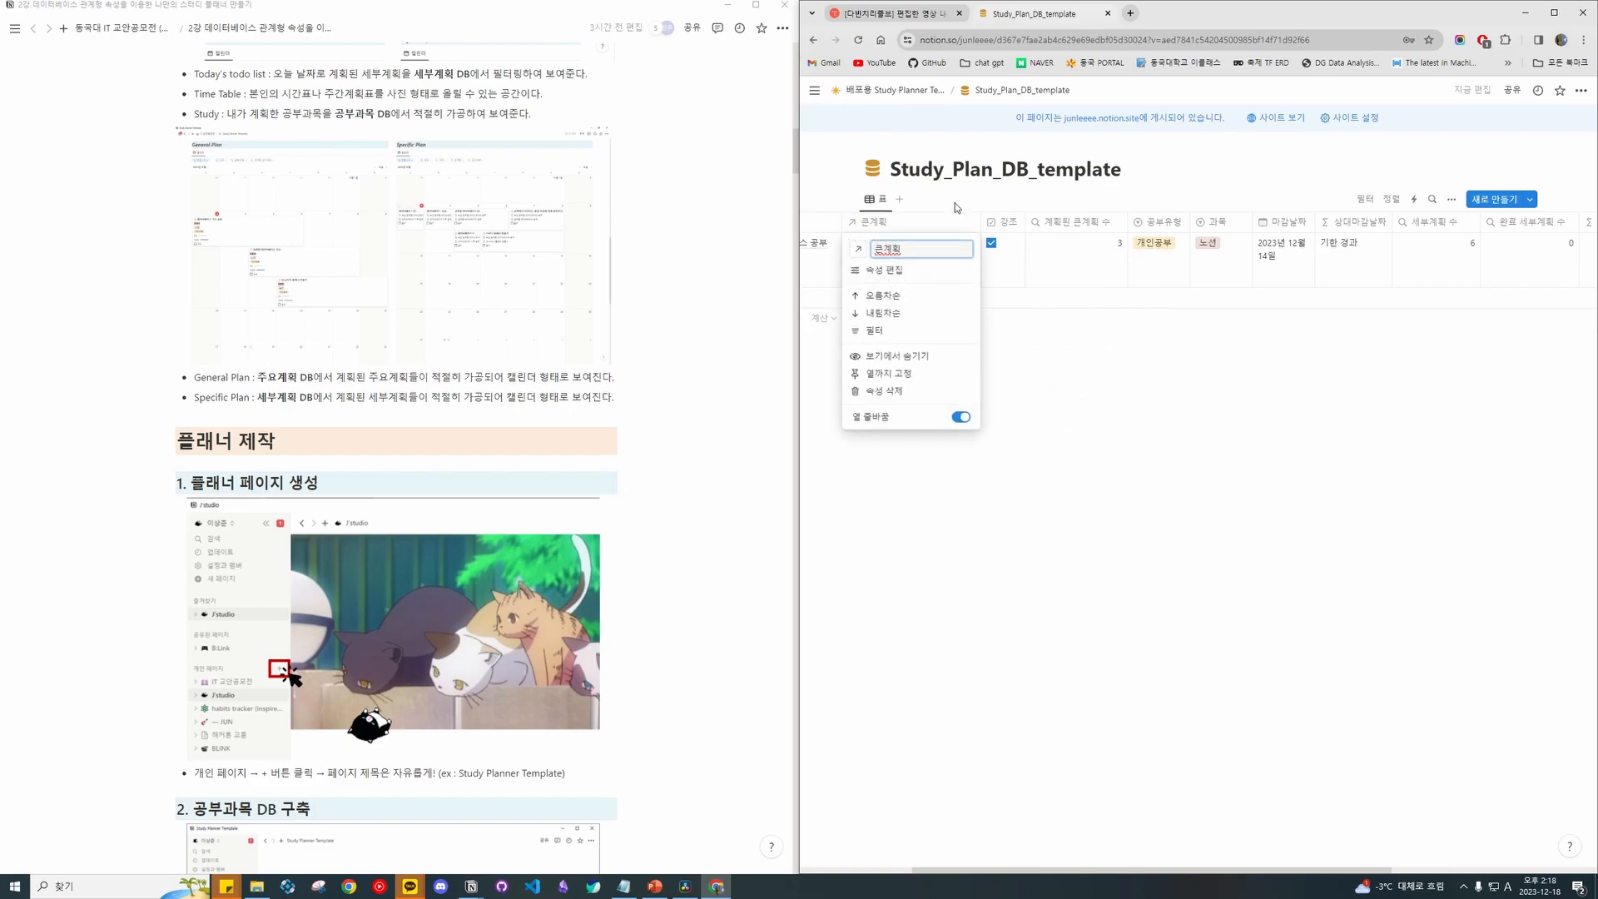
click(1061, 225)
click(1061, 225)
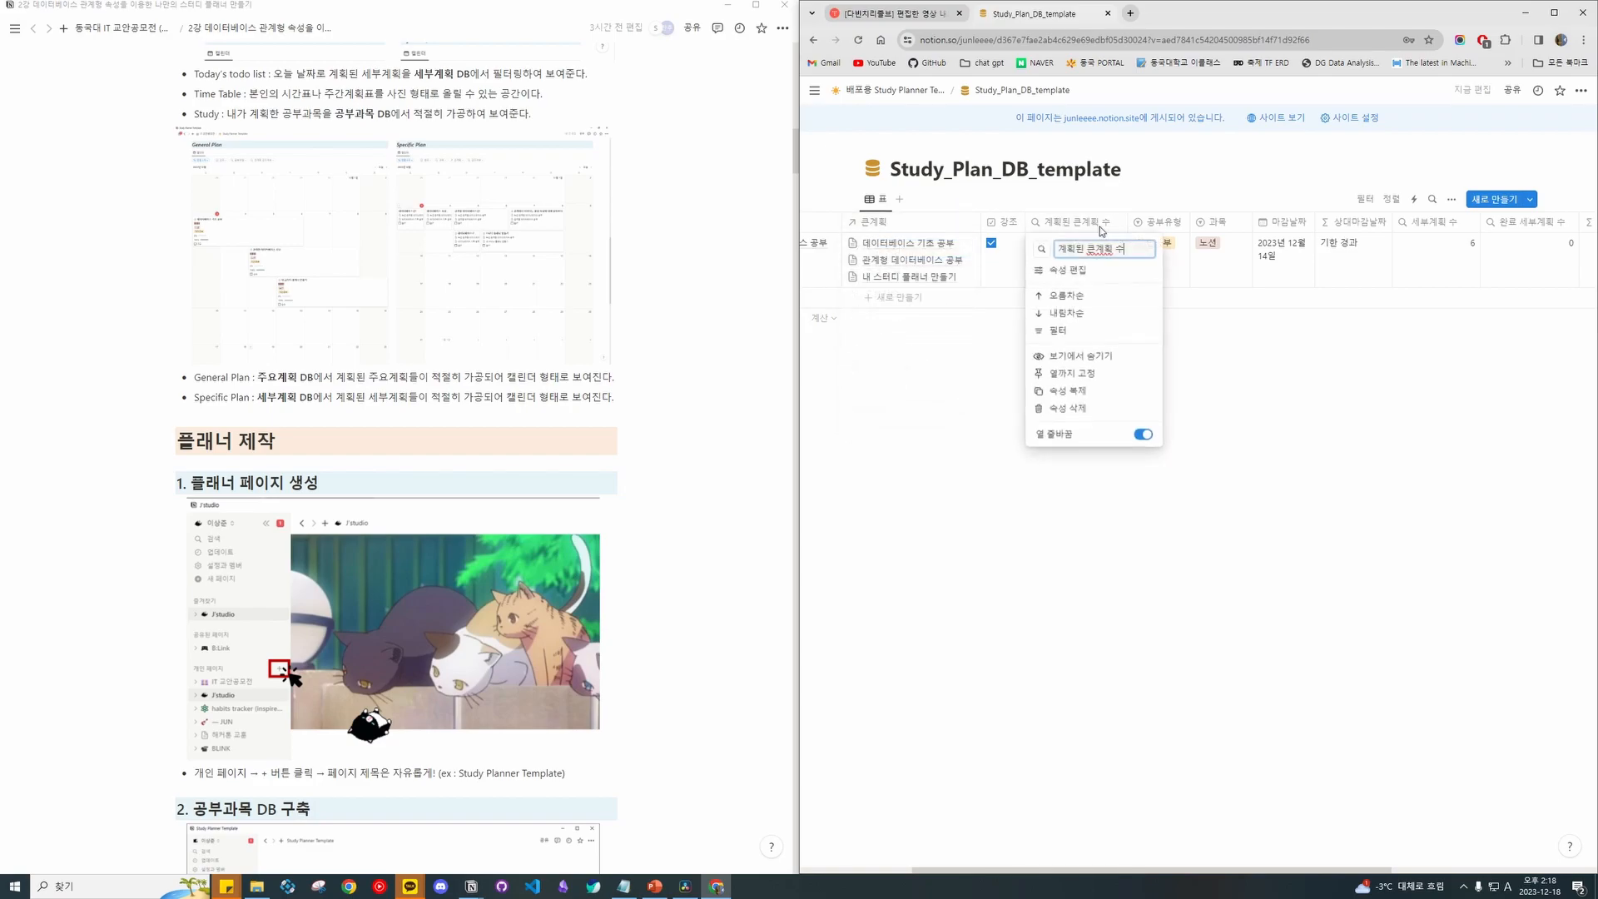
click(1114, 272)
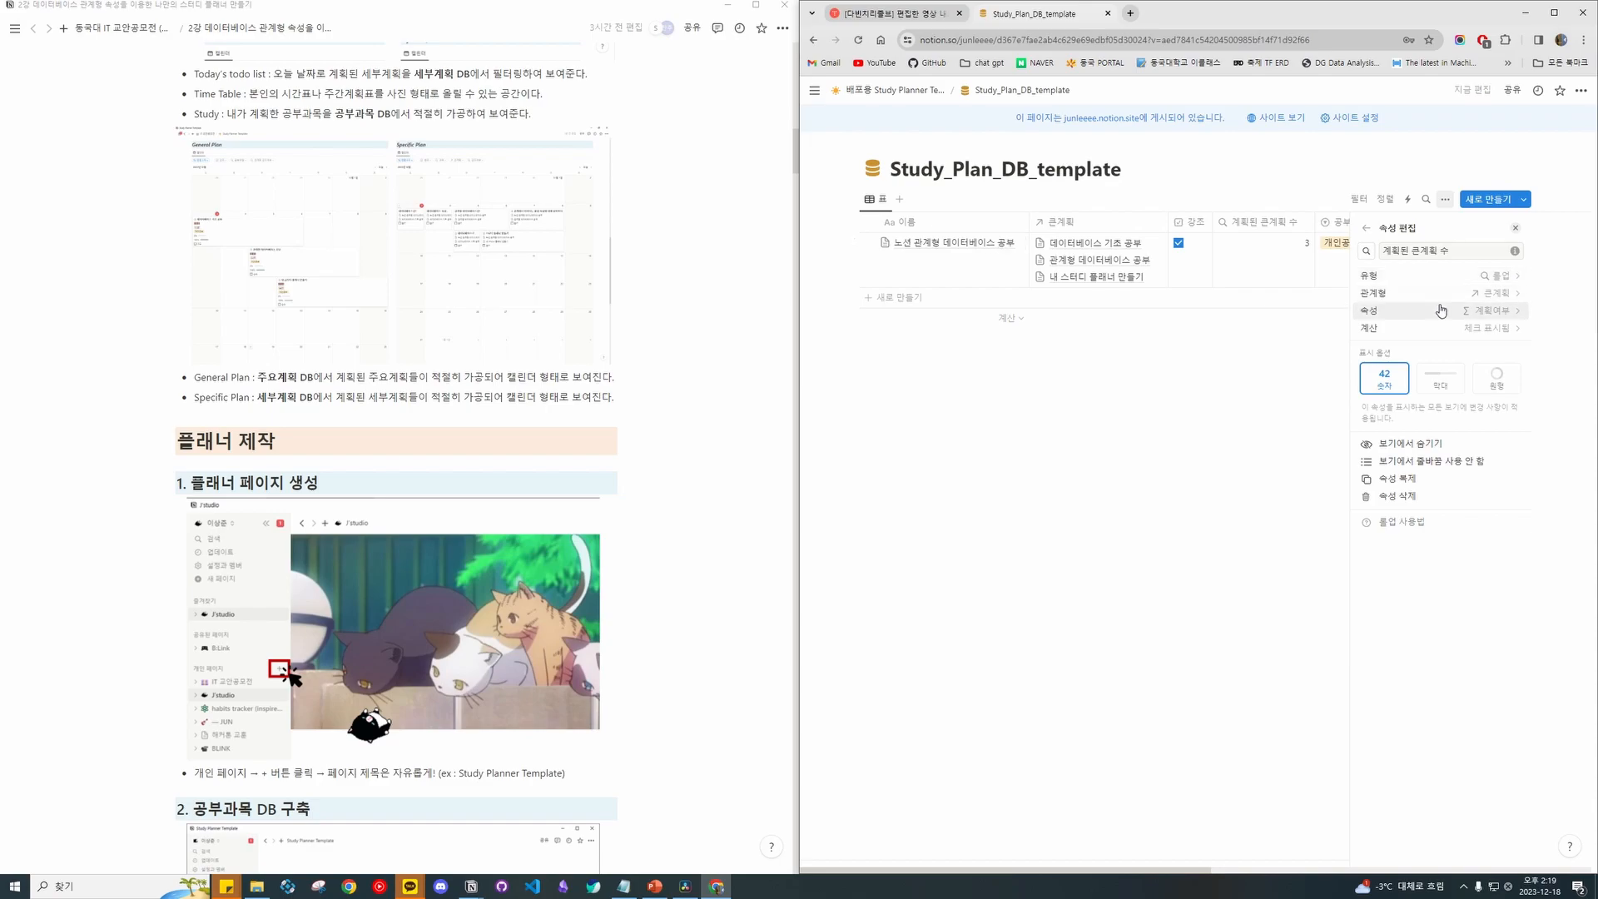
click(1433, 317)
key(Escape)
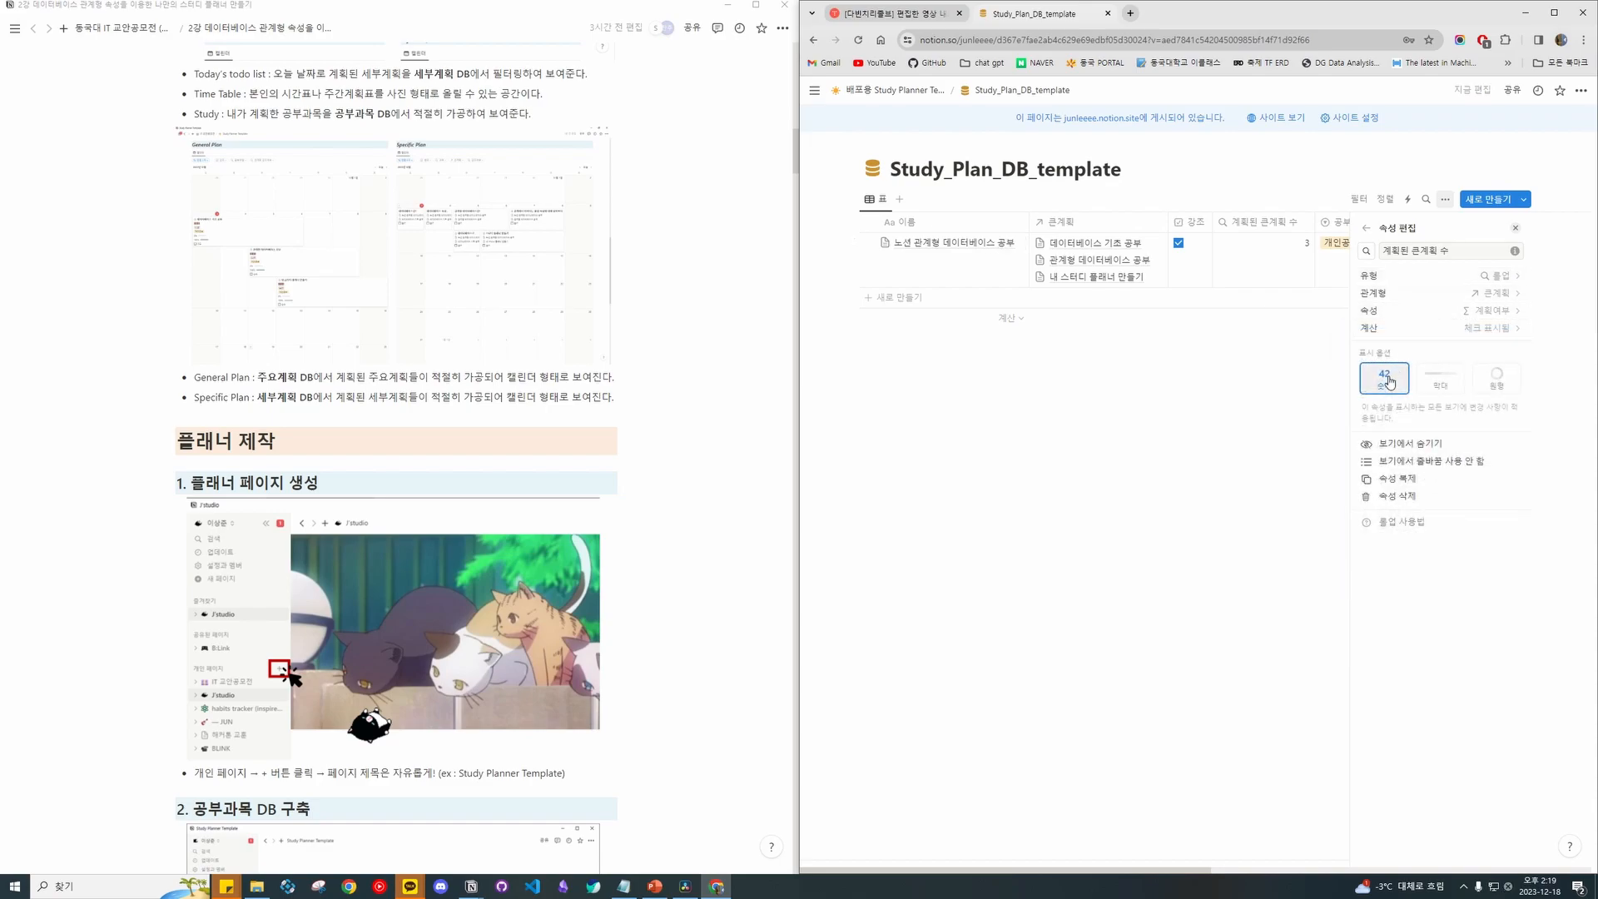
click(1439, 380)
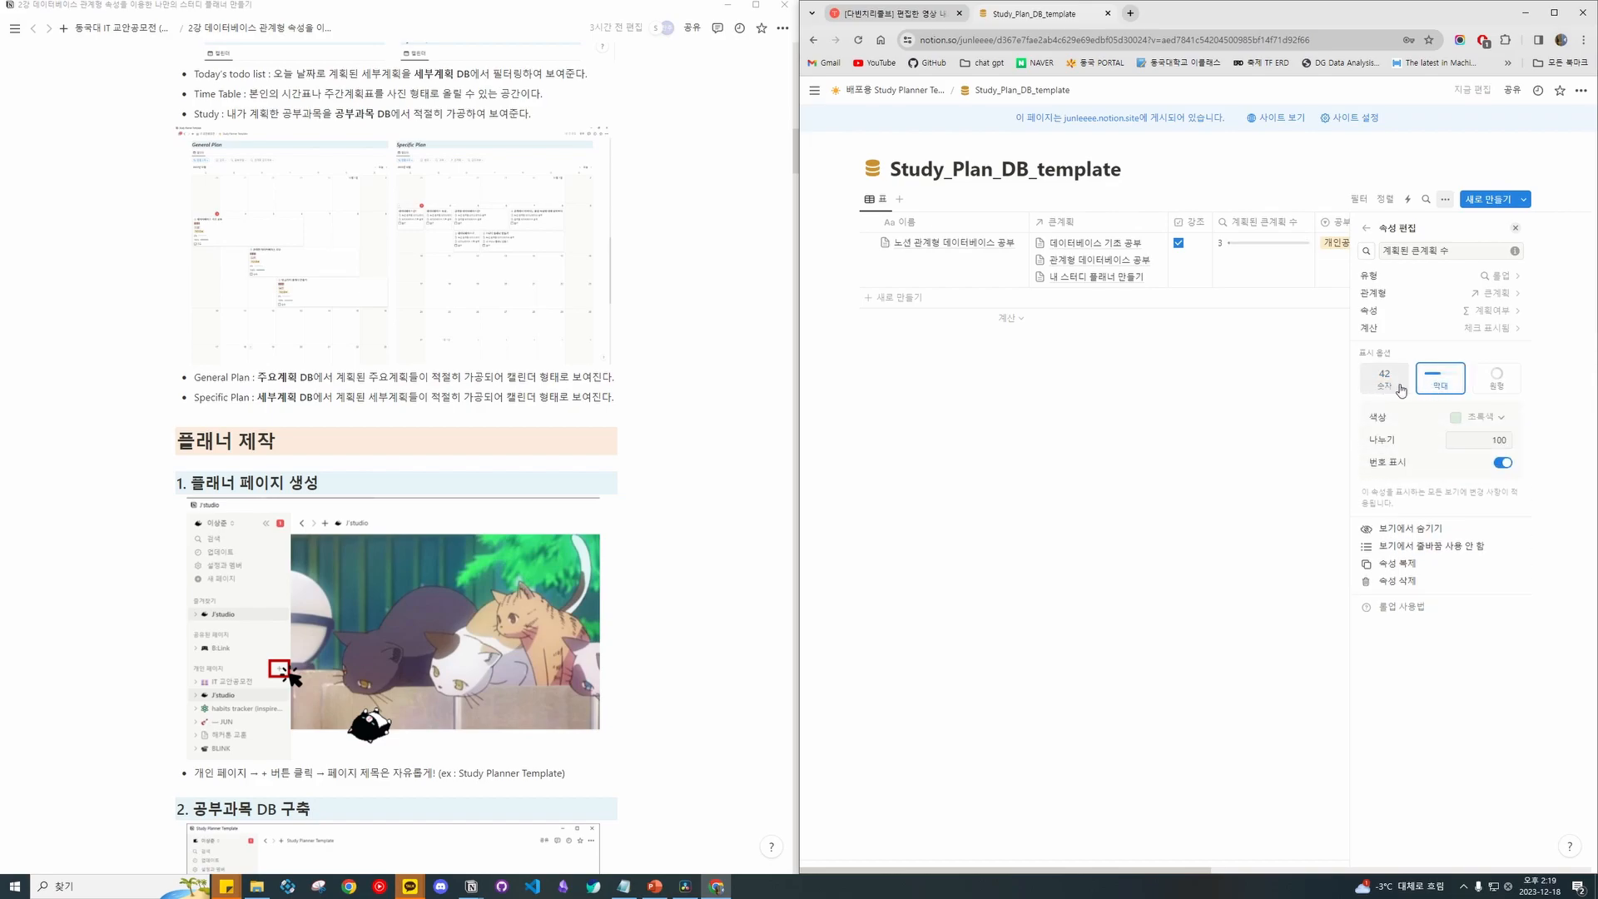
click(1497, 379)
click(1396, 385)
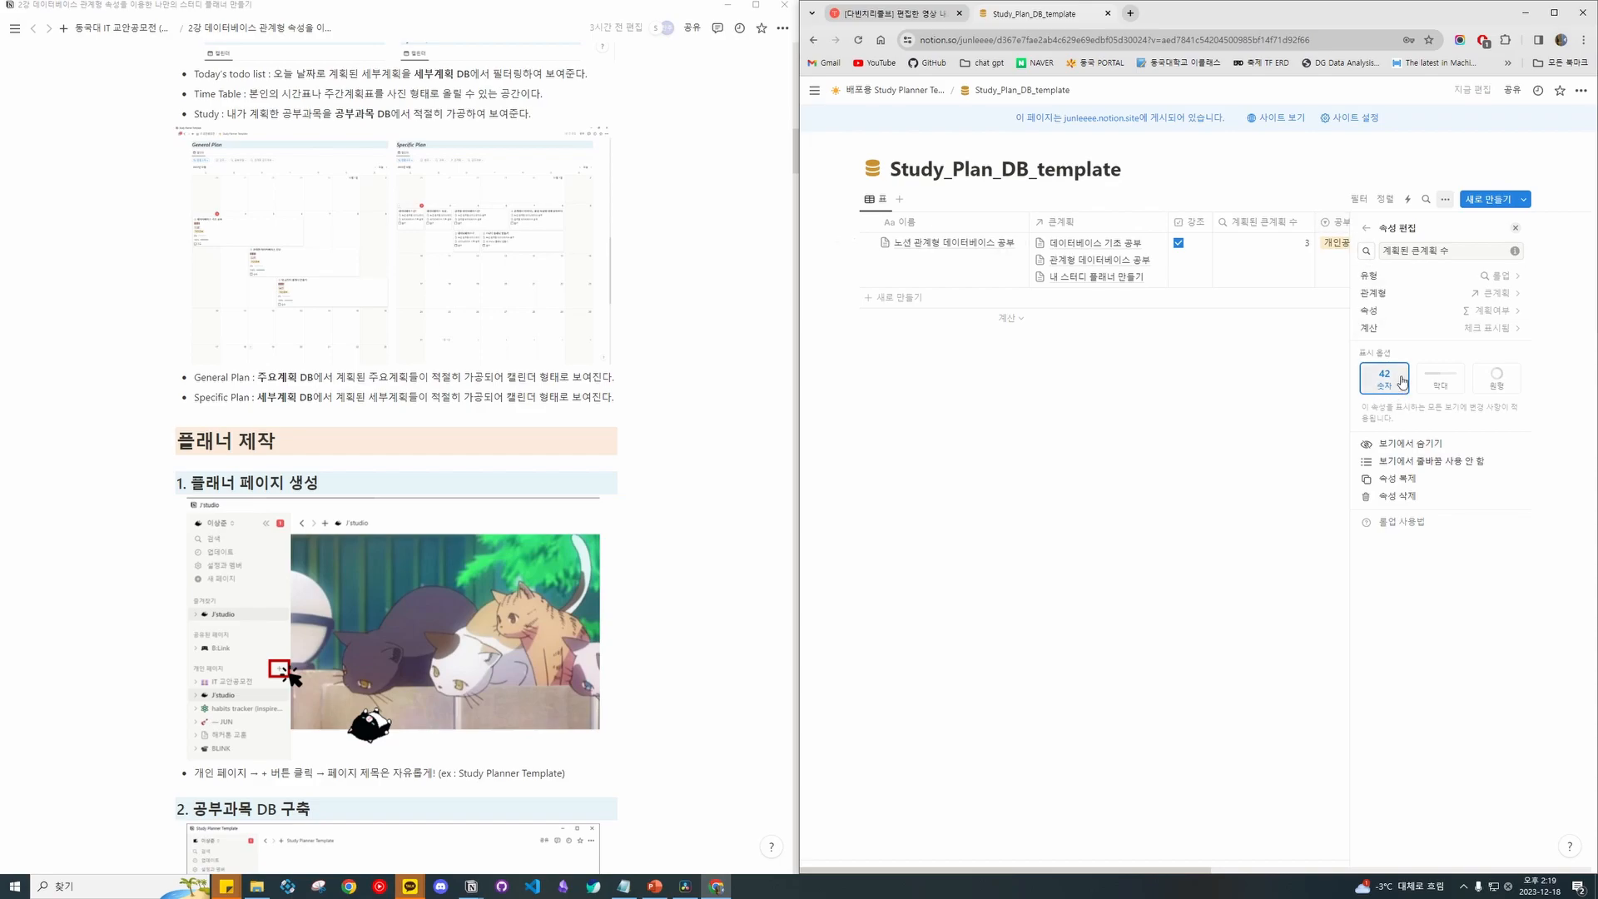
Close the property list and open the 공부유형 property settings.
click(1365, 228)
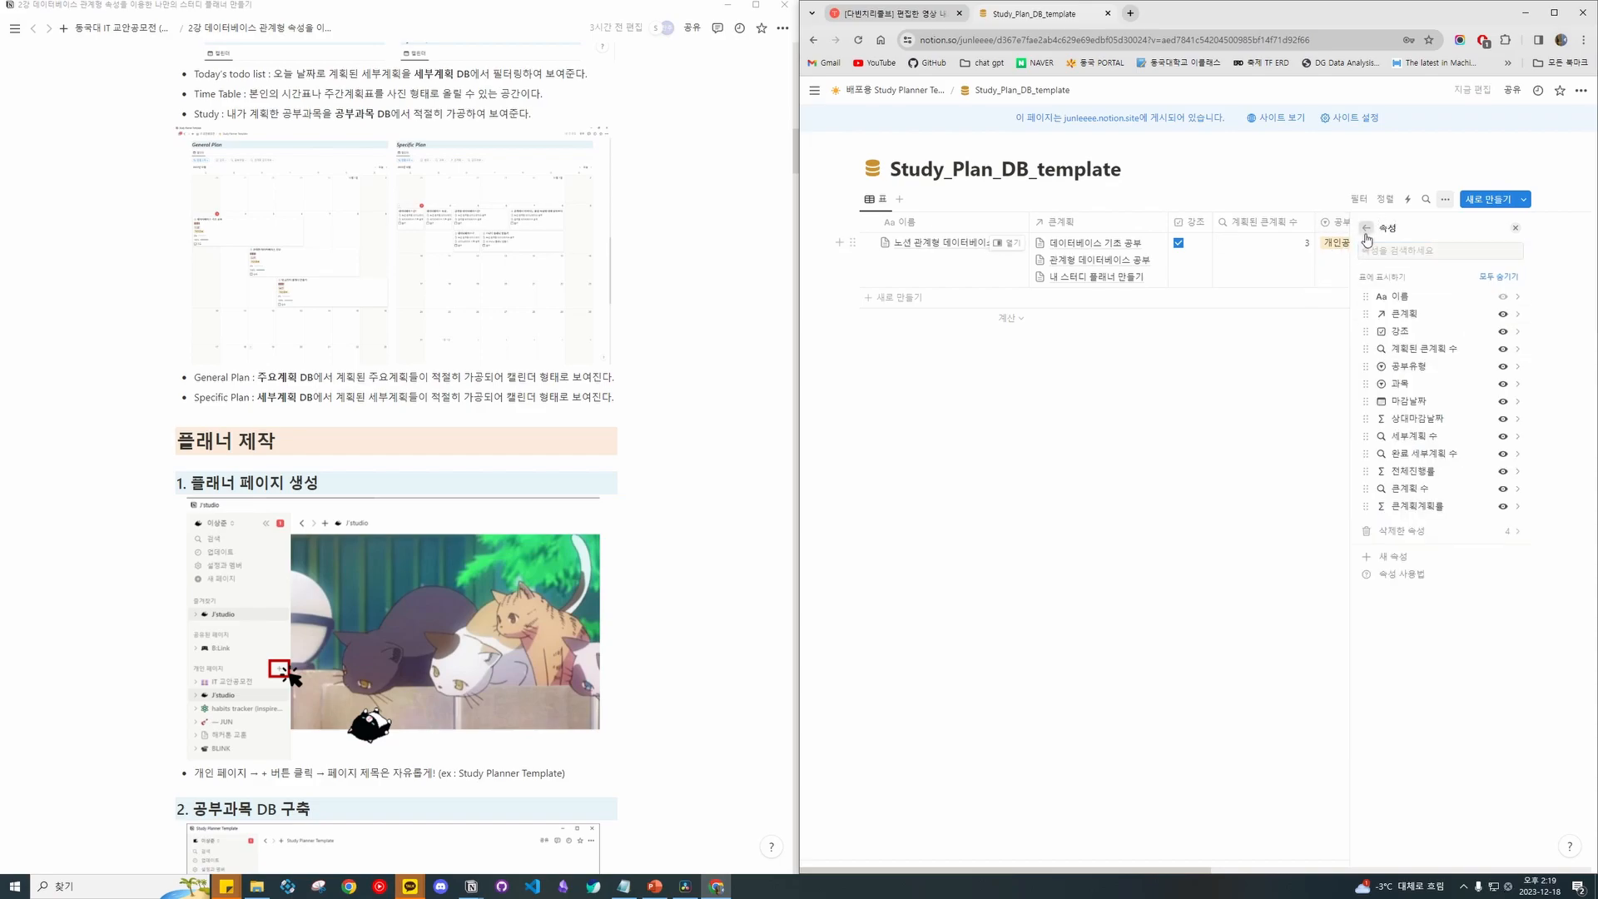
click(1514, 227)
scroll(1332, 247, right, 3)
scroll(1332, 248, right, 2)
click(1038, 221)
click(1163, 394)
click(1038, 221)
click(1182, 313)
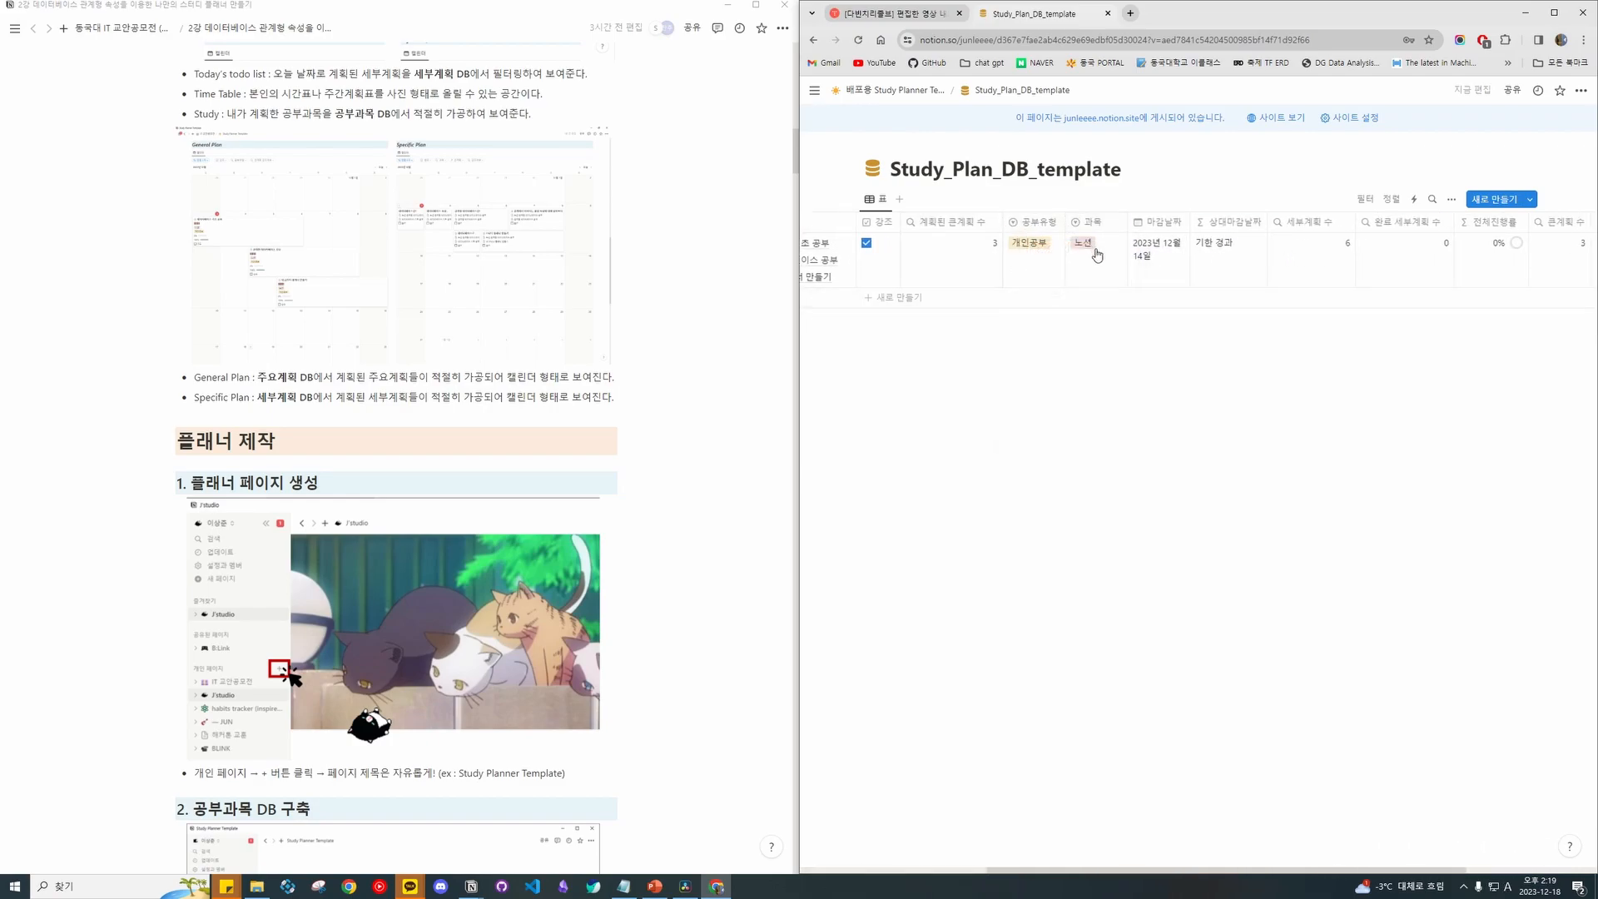
click(1036, 221)
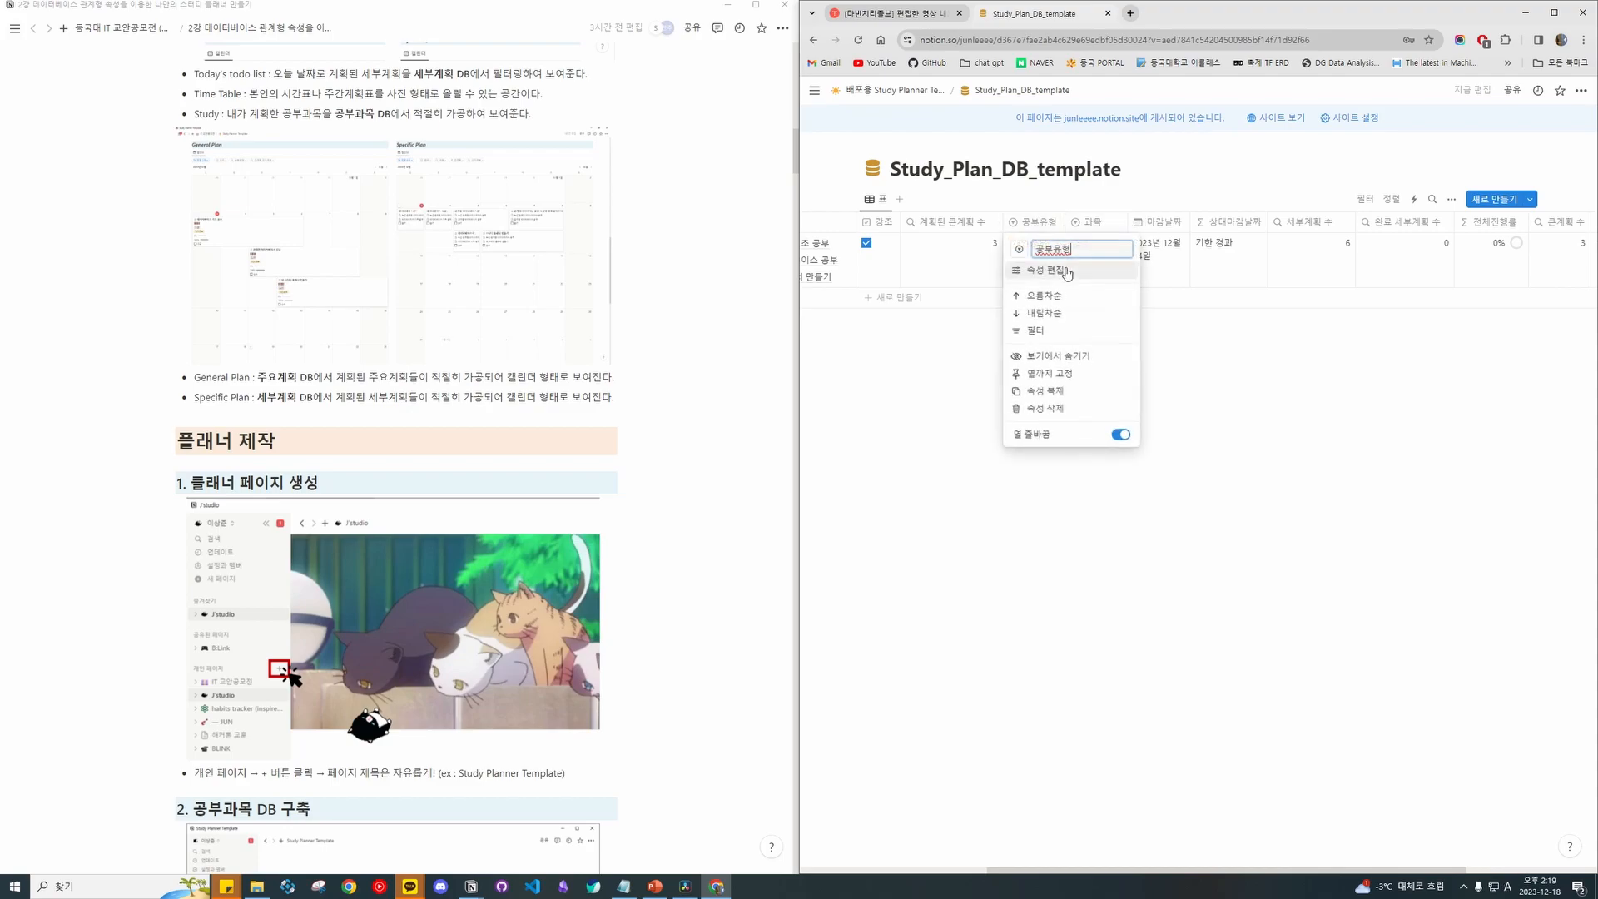
click(1067, 271)
Return to the property list and open the 마감날짜 date property.
click(1367, 230)
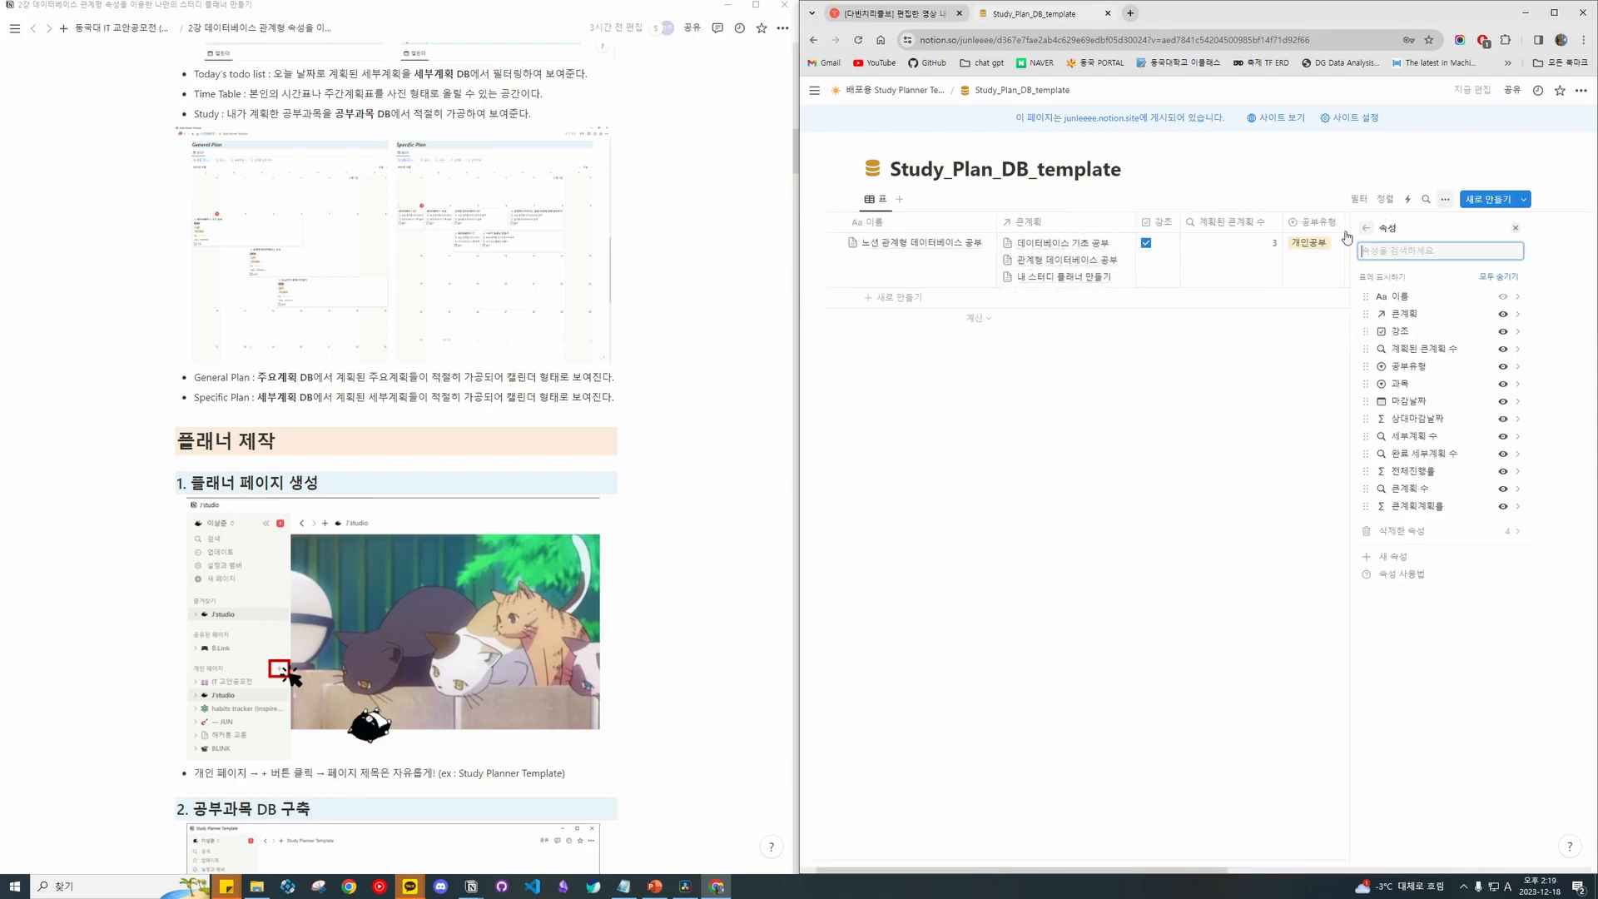
scroll(1177, 286, right, 5)
scroll(1177, 286, right, 2)
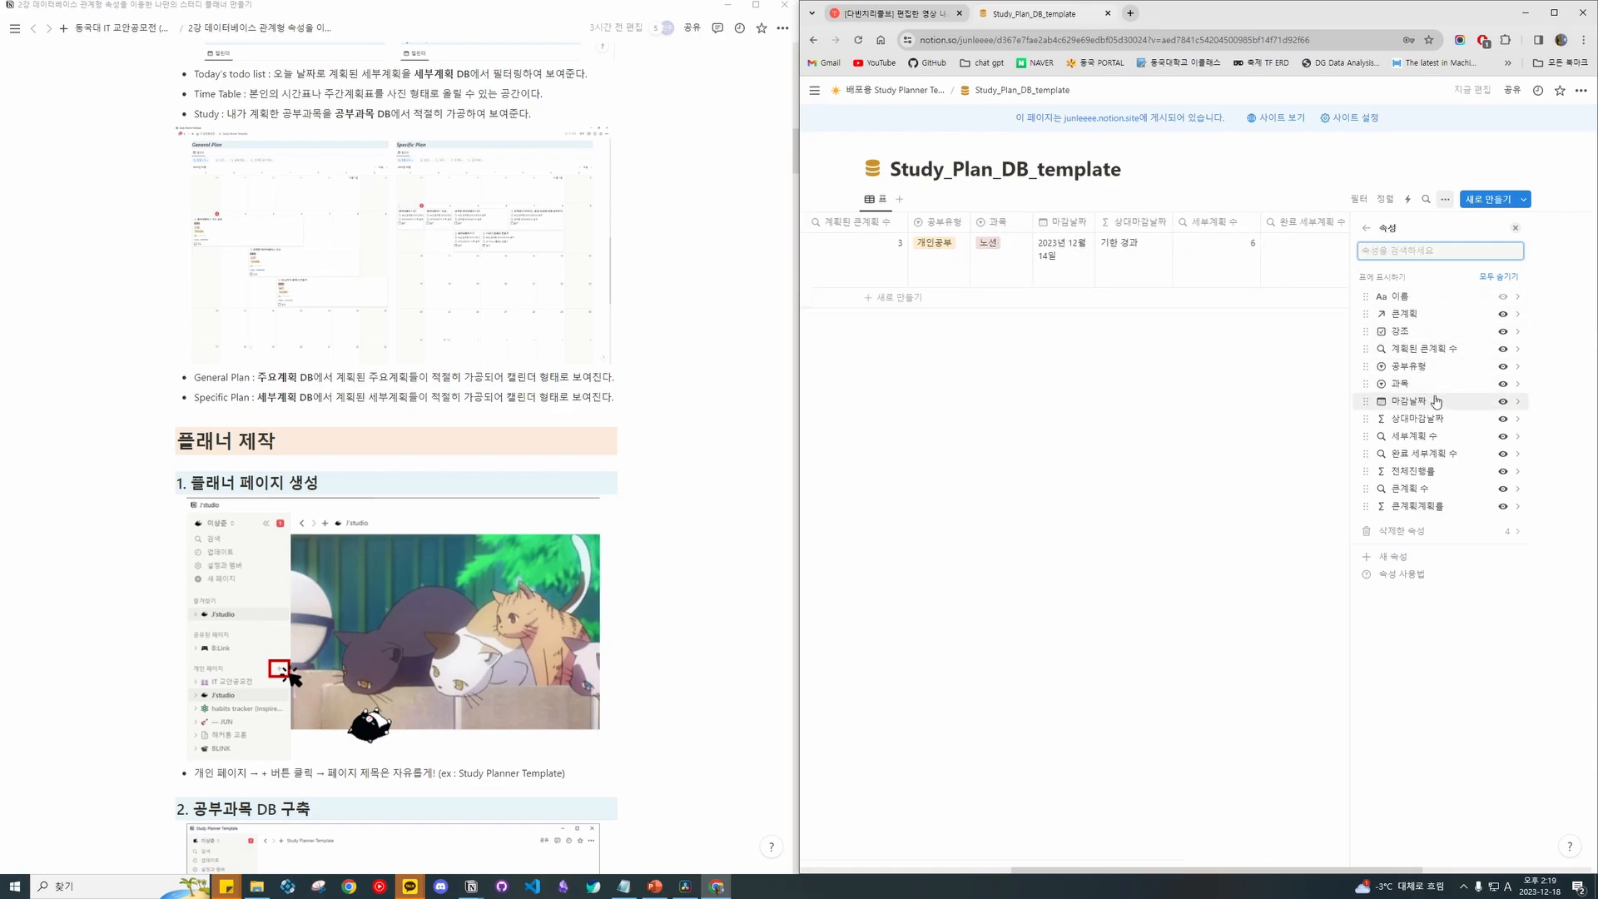
click(1423, 399)
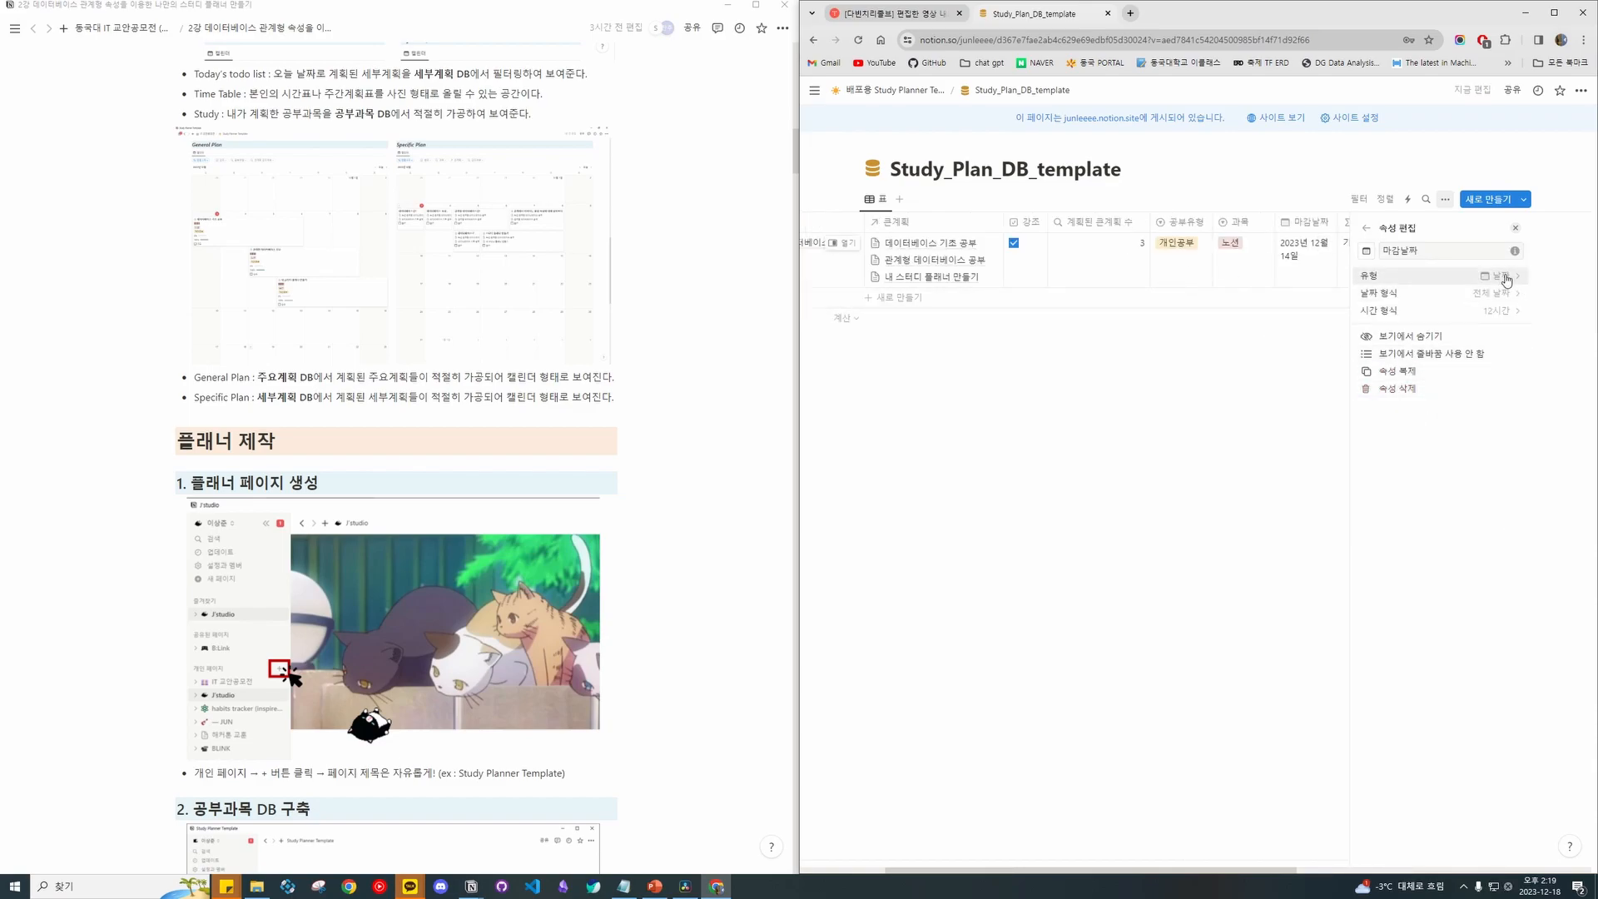
Open the 상대마감날짜 property, read through its formula, and close the formula editor.
click(1367, 227)
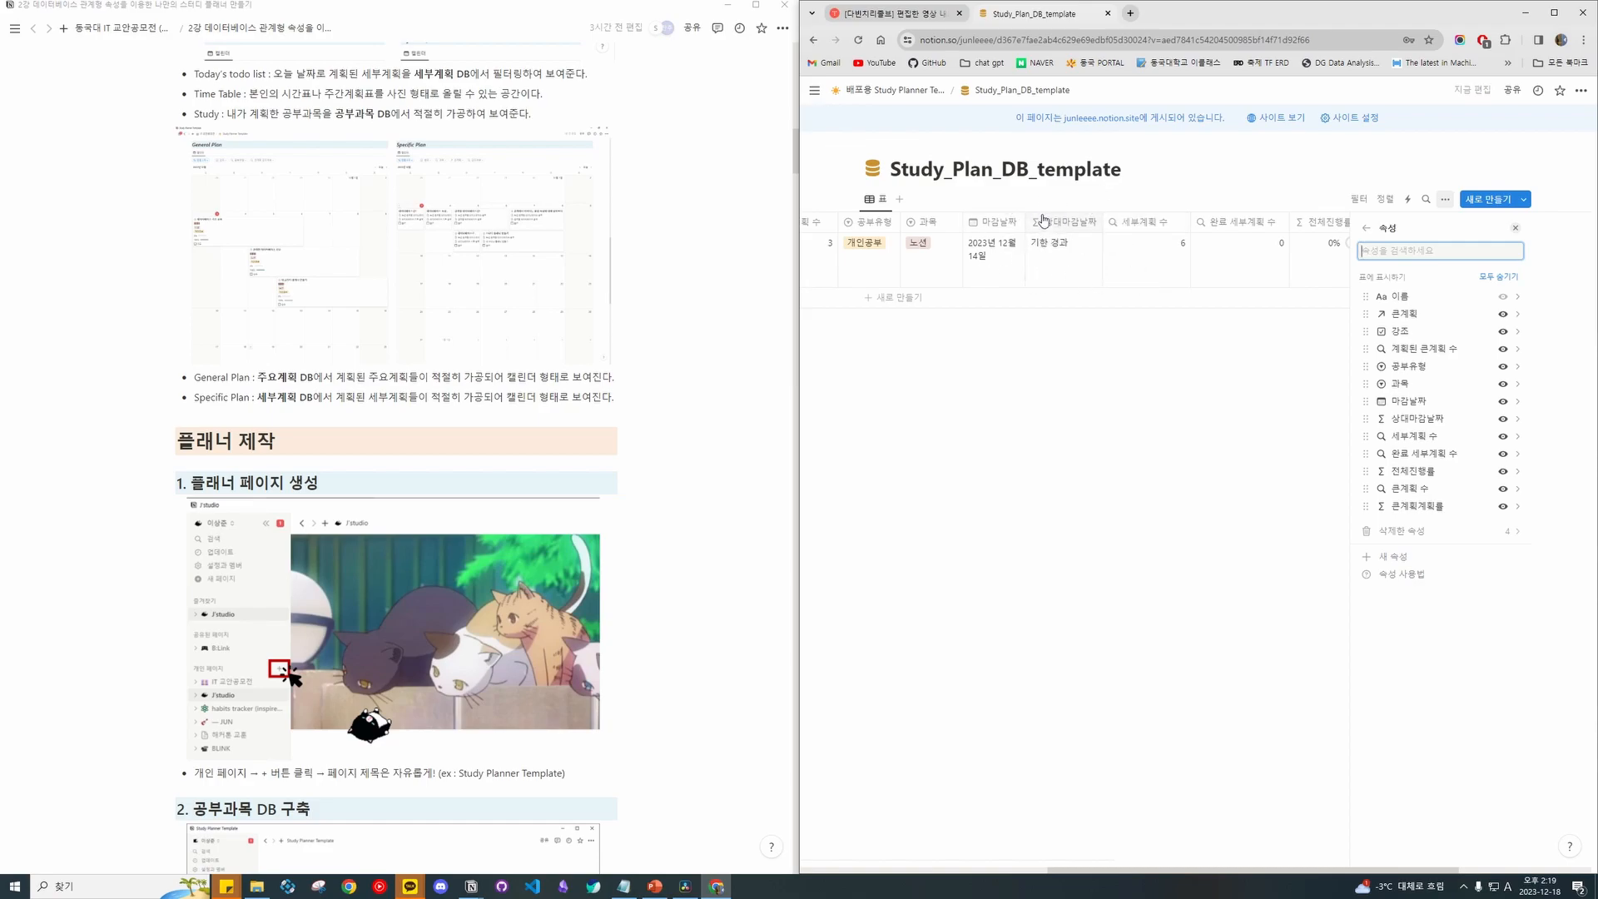
click(1065, 229)
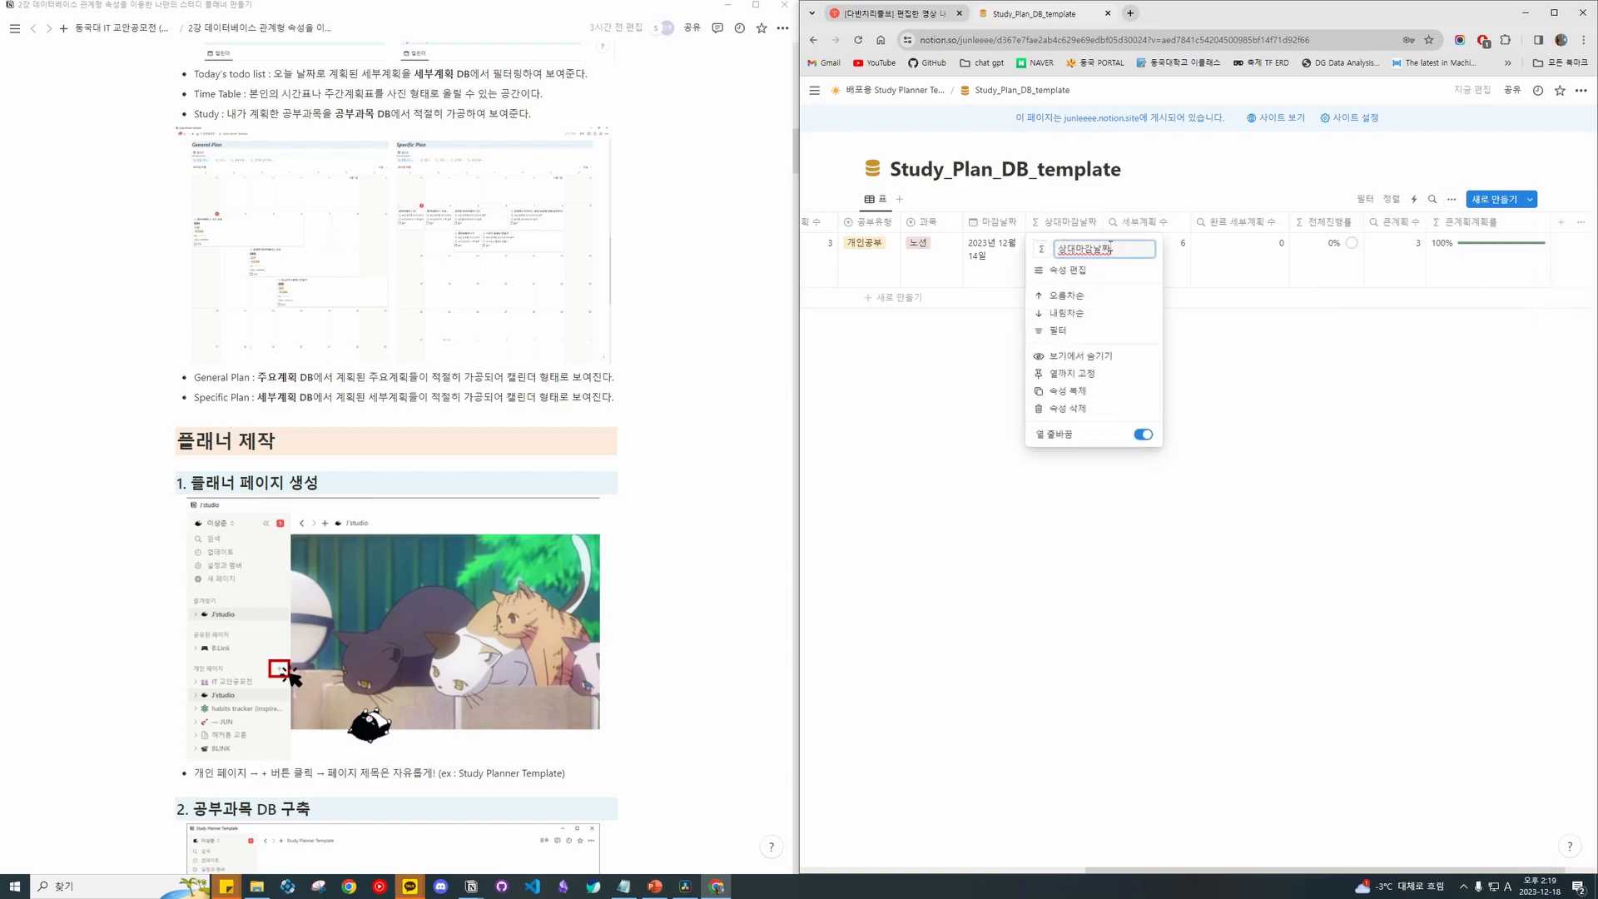
click(1112, 269)
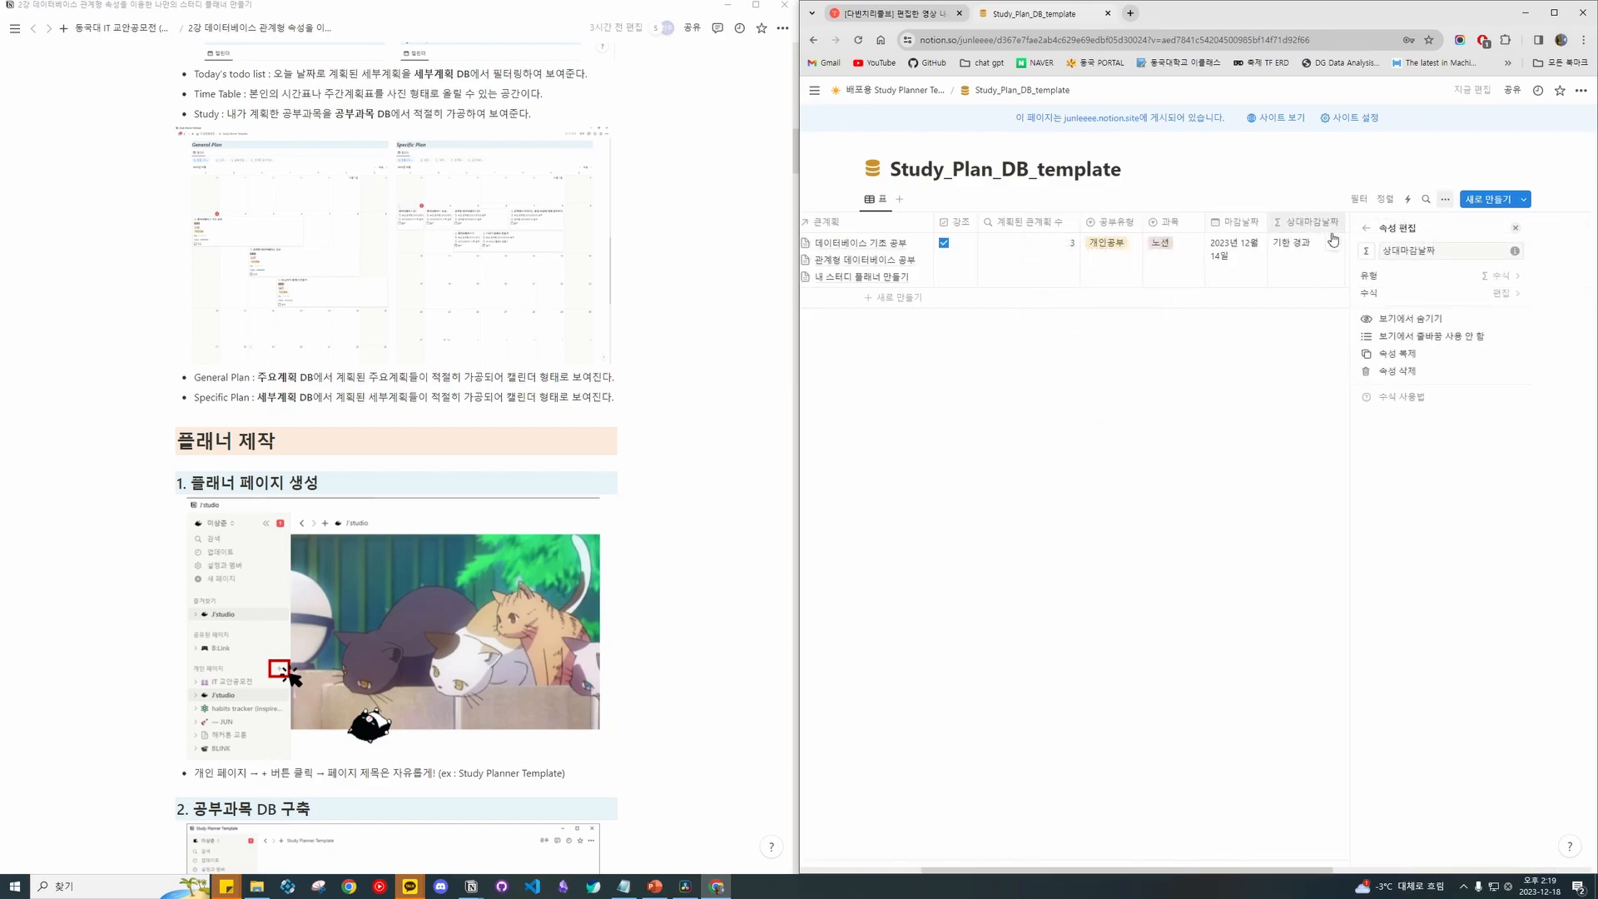
scroll(1194, 245, right, 3)
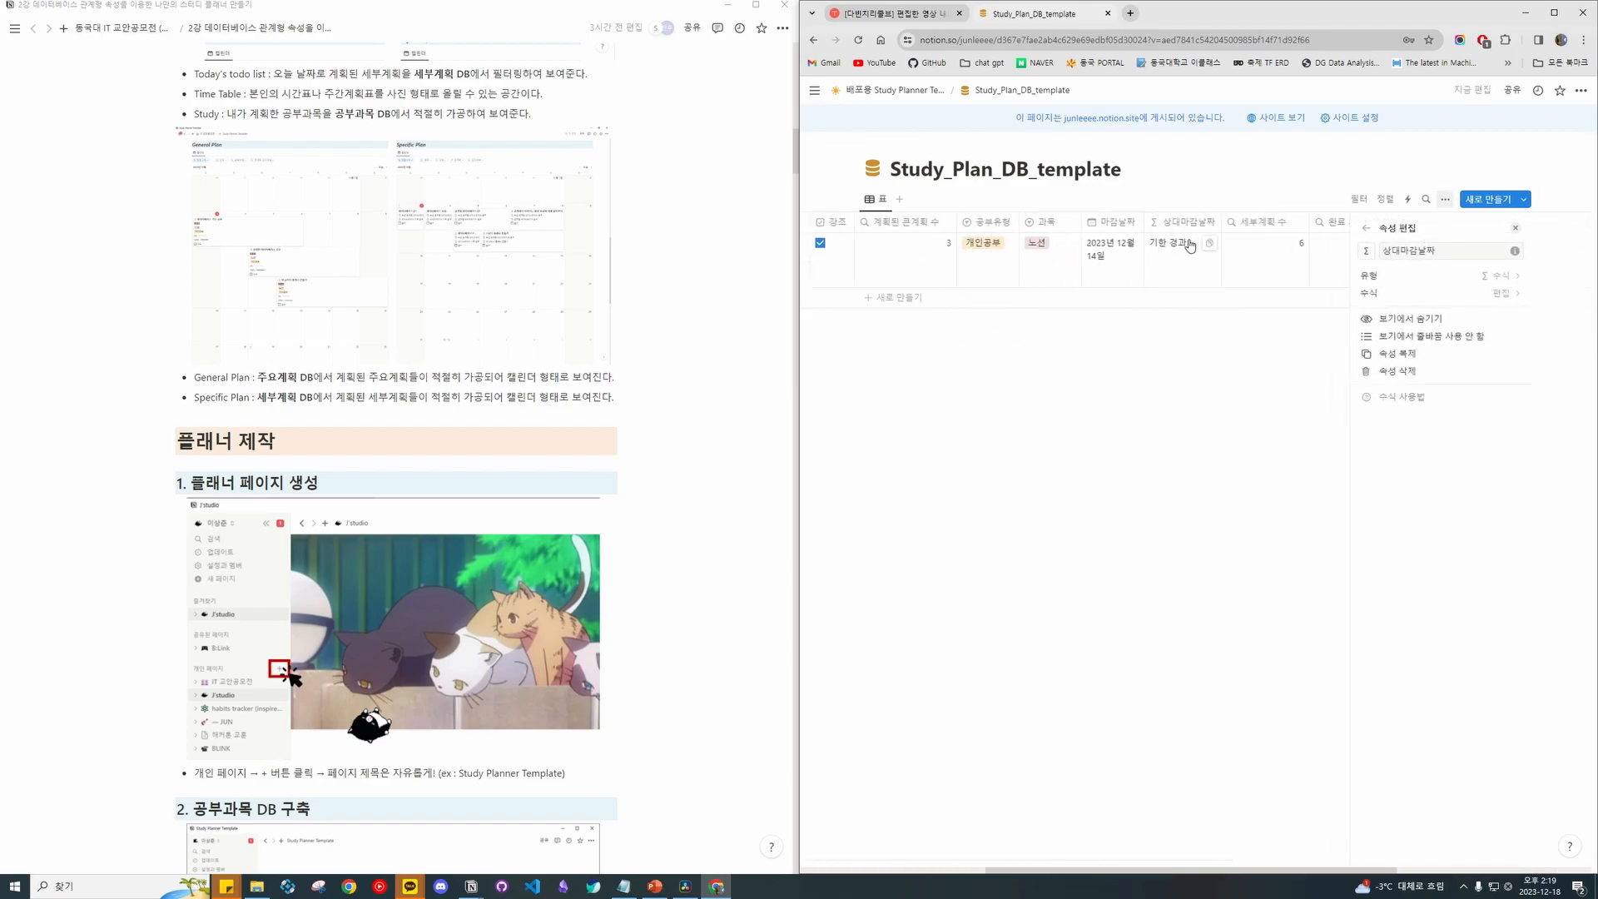
click(1448, 294)
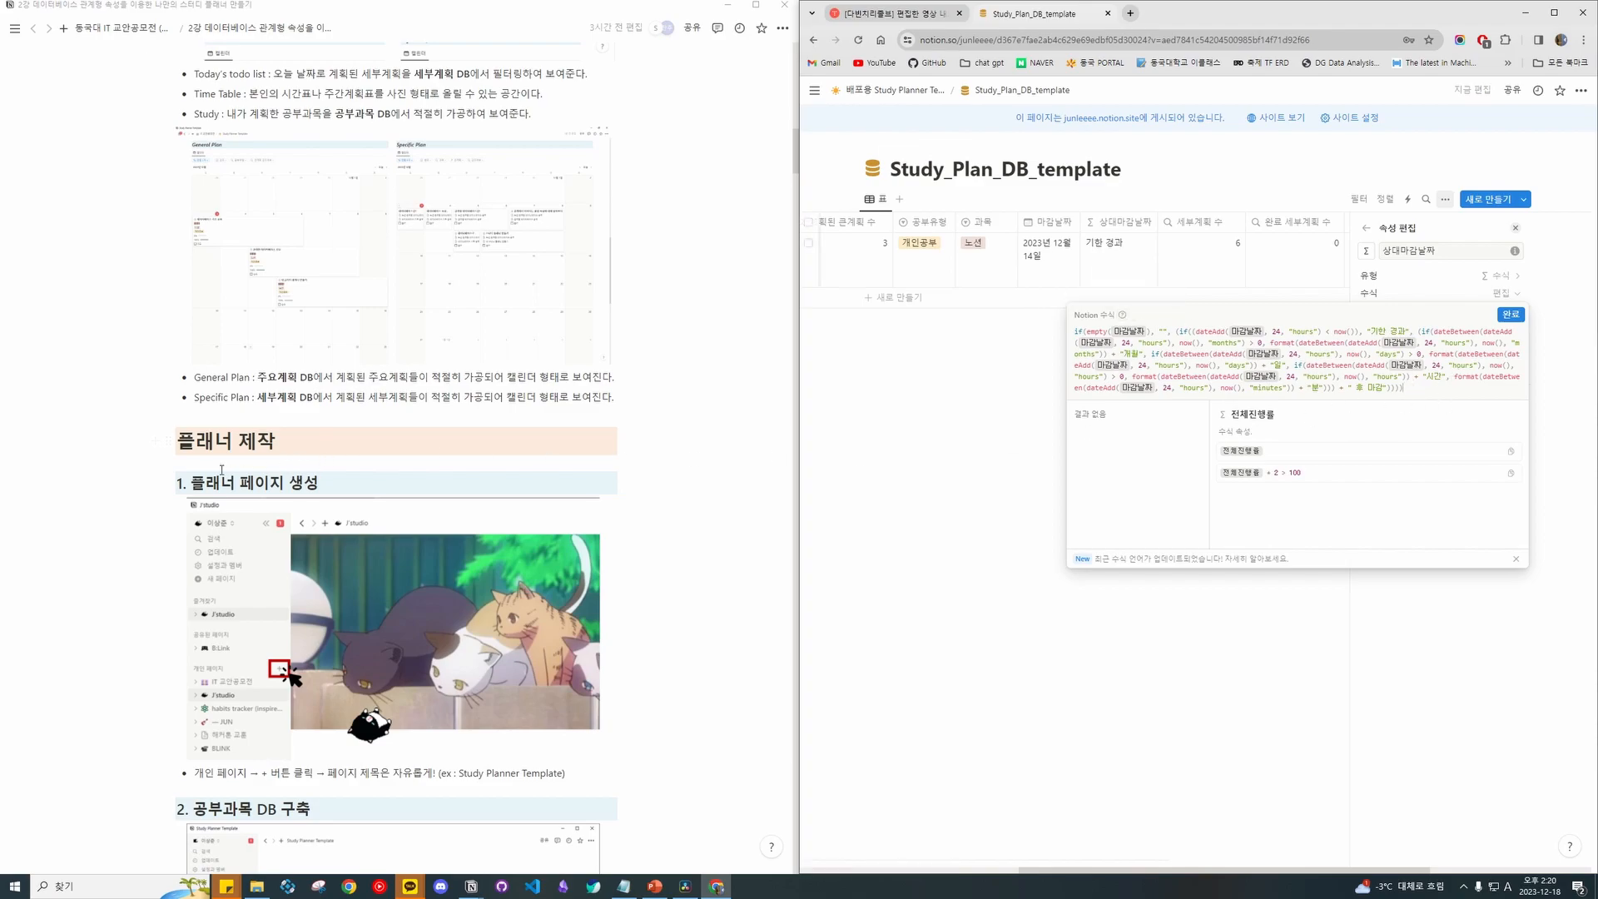
scroll(233, 471, down, 20)
scroll(463, 460, down, 8)
scroll(359, 304, up, 3)
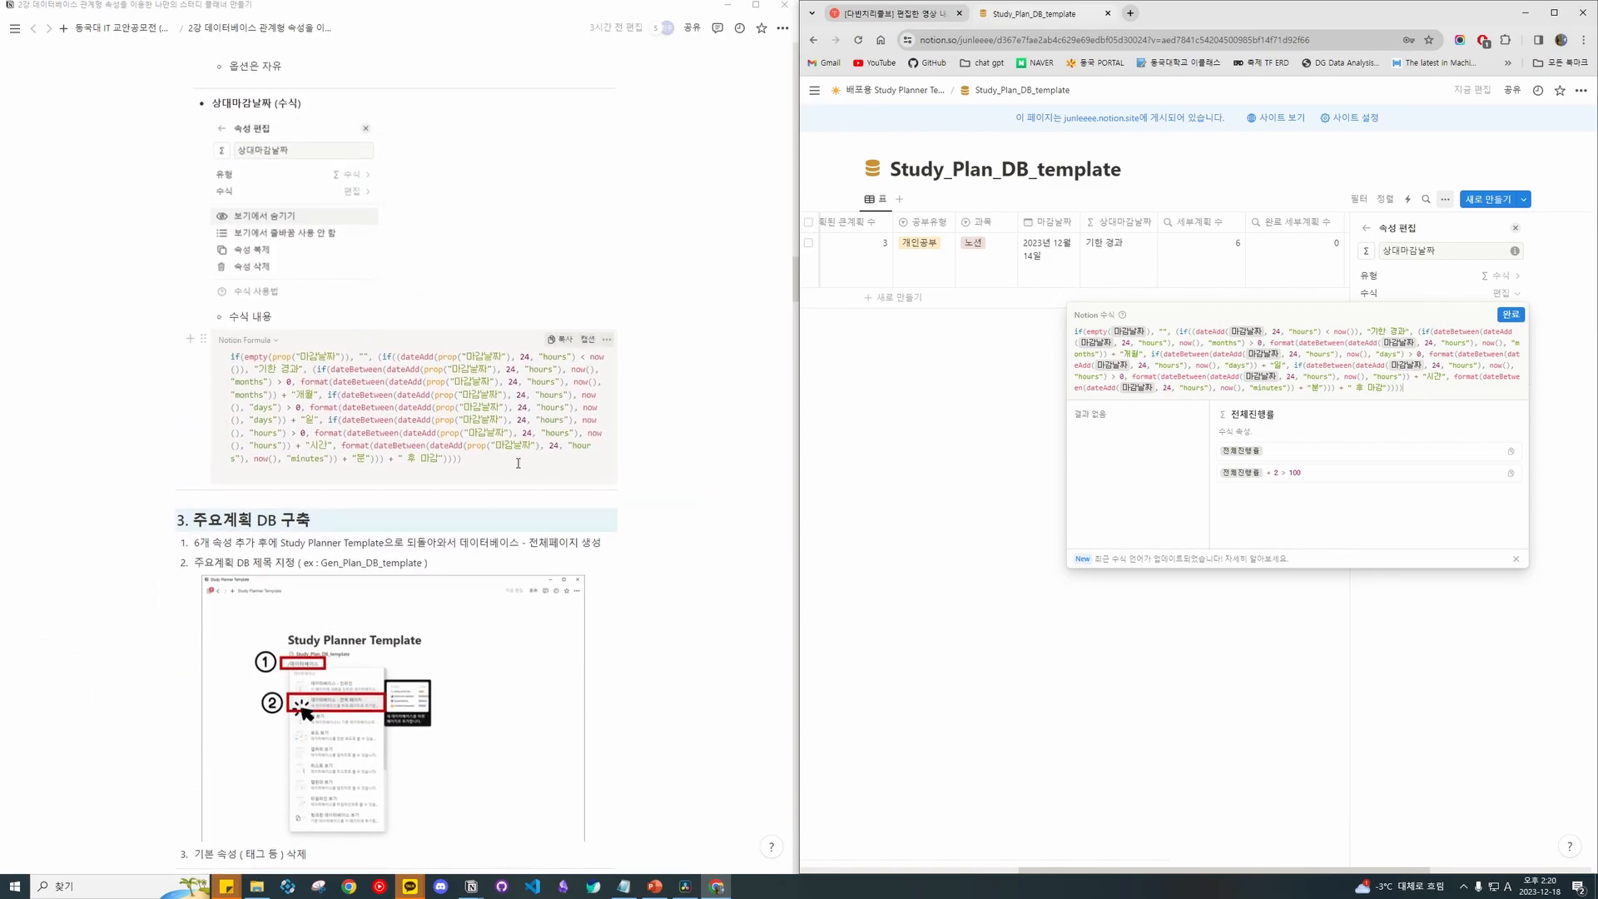
scroll(580, 464, up, 5)
scroll(580, 464, up, 10)
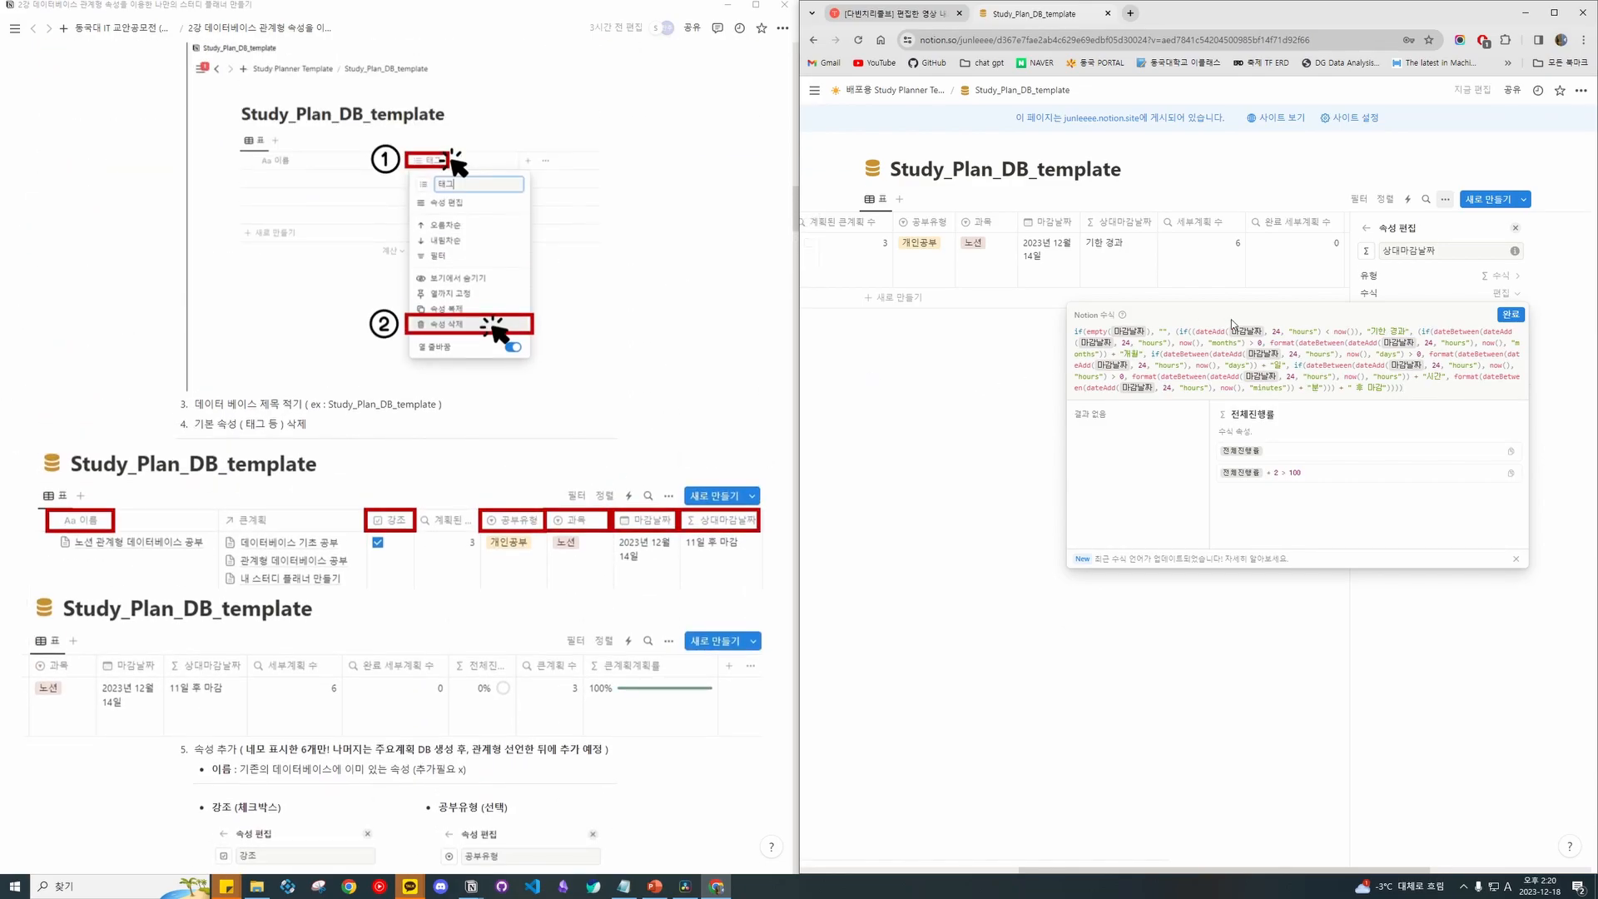
click(1512, 315)
Open the 세부계획 수 property settings and look them over.
click(1366, 228)
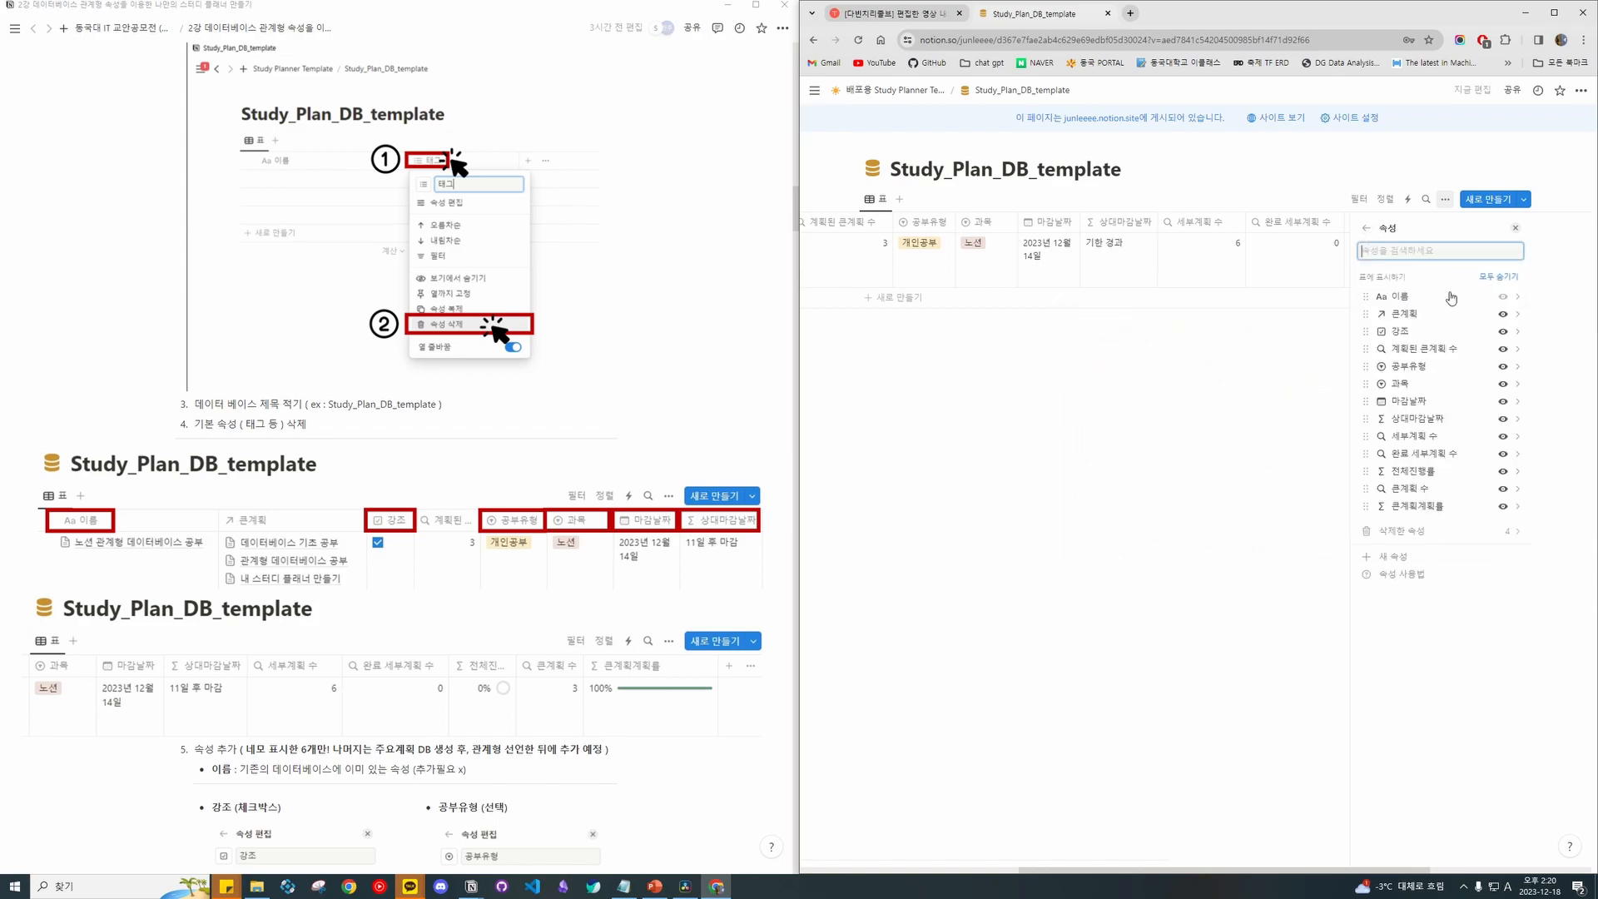
click(1462, 437)
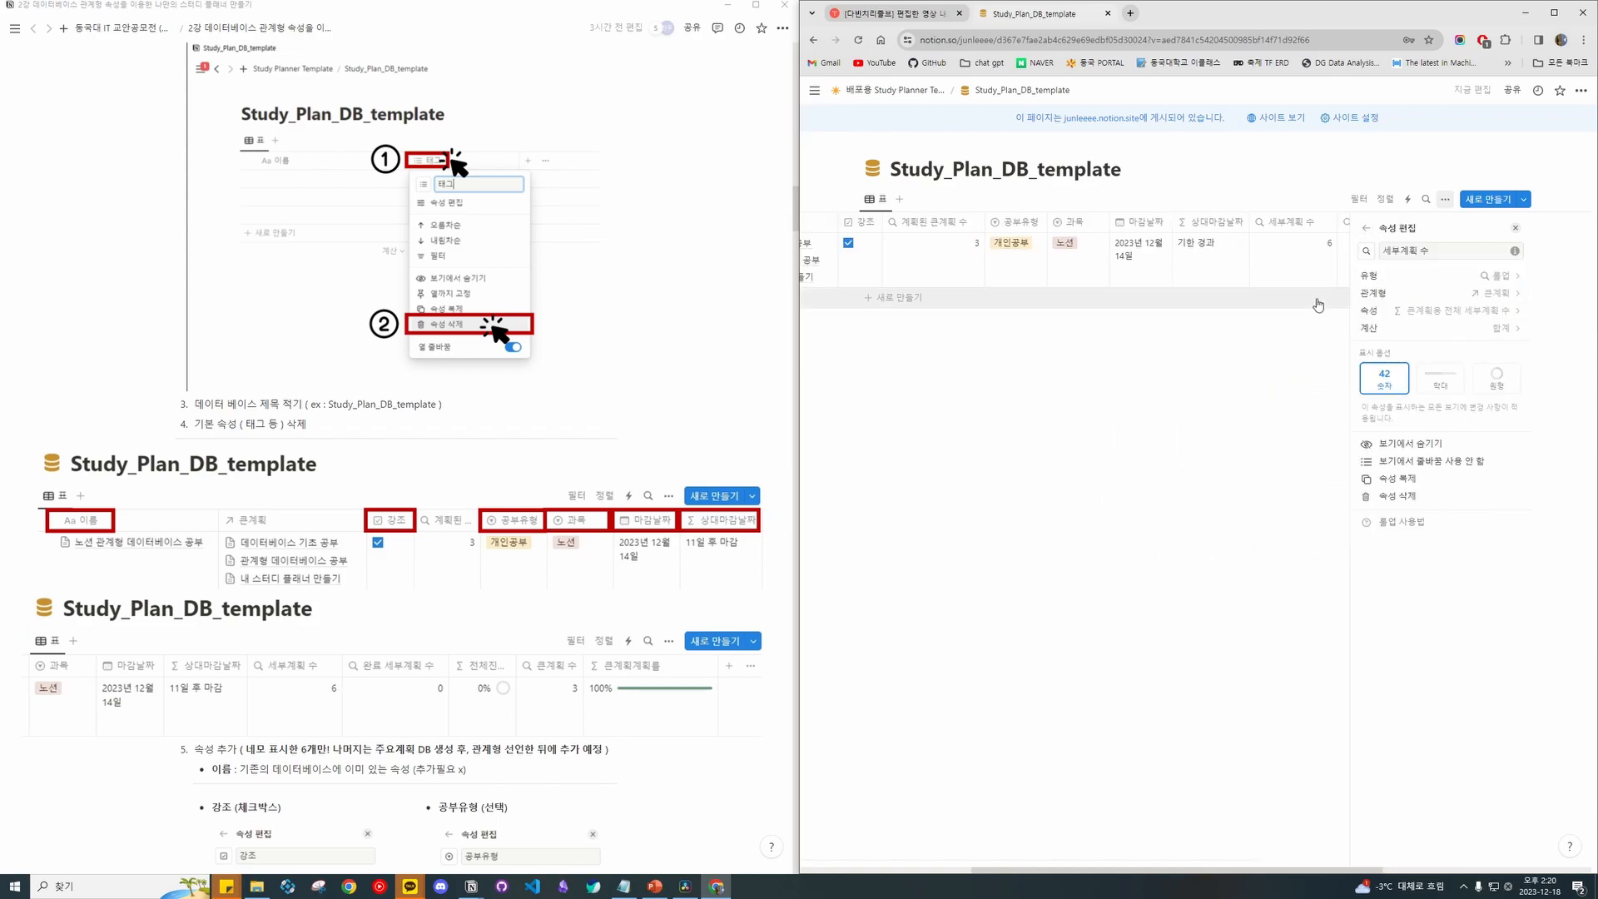
scroll(1246, 267, right, 3)
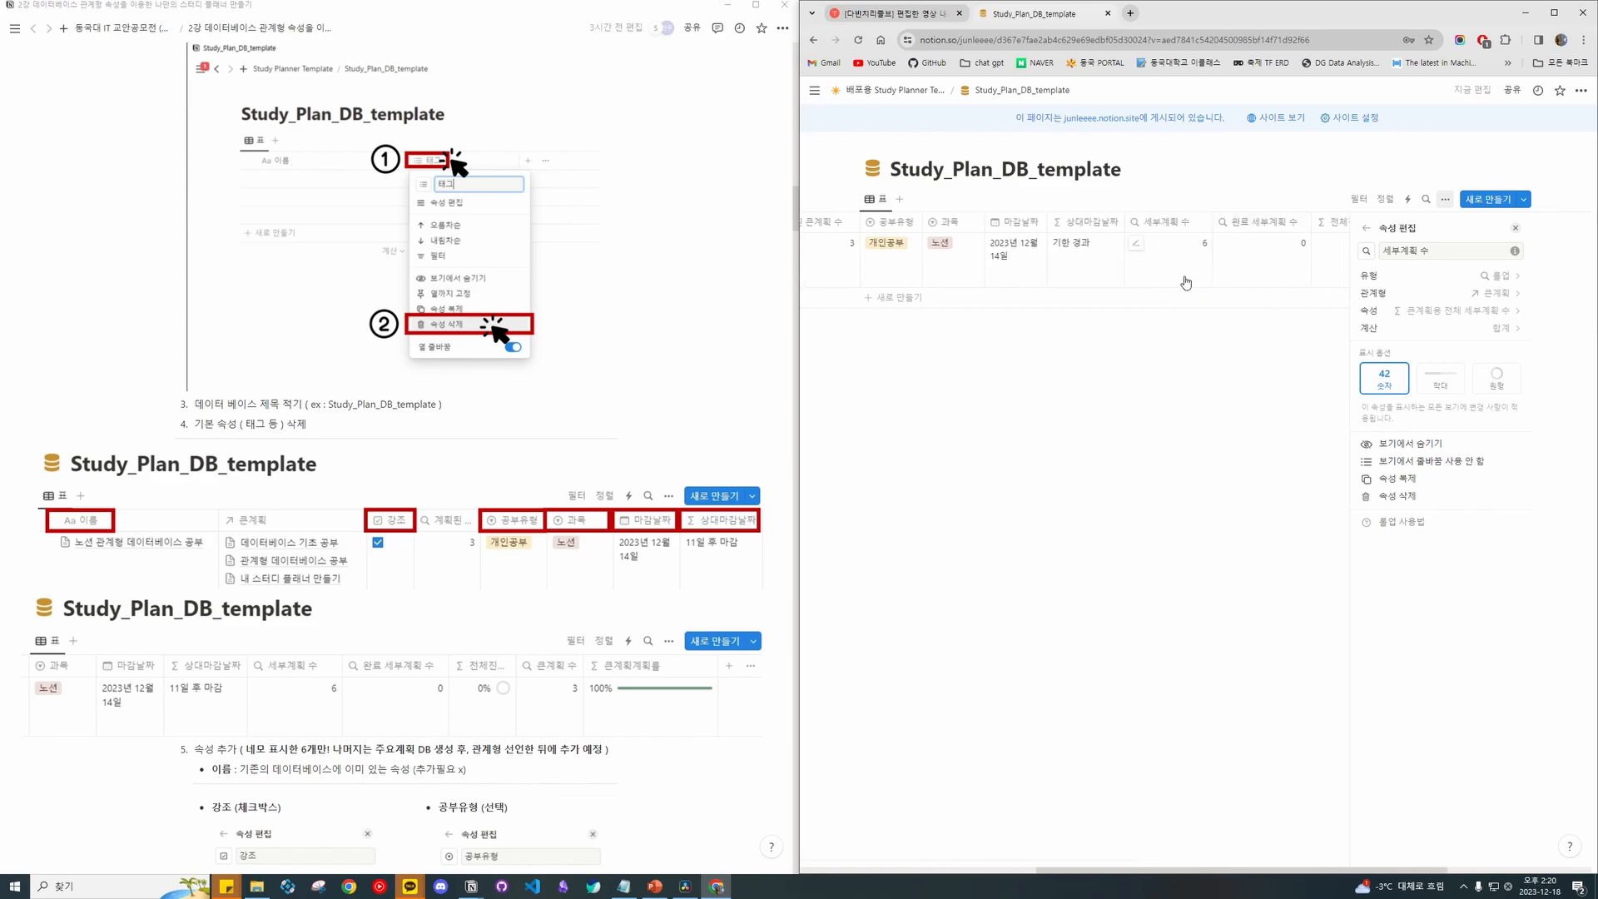
scroll(1194, 277, left, 5)
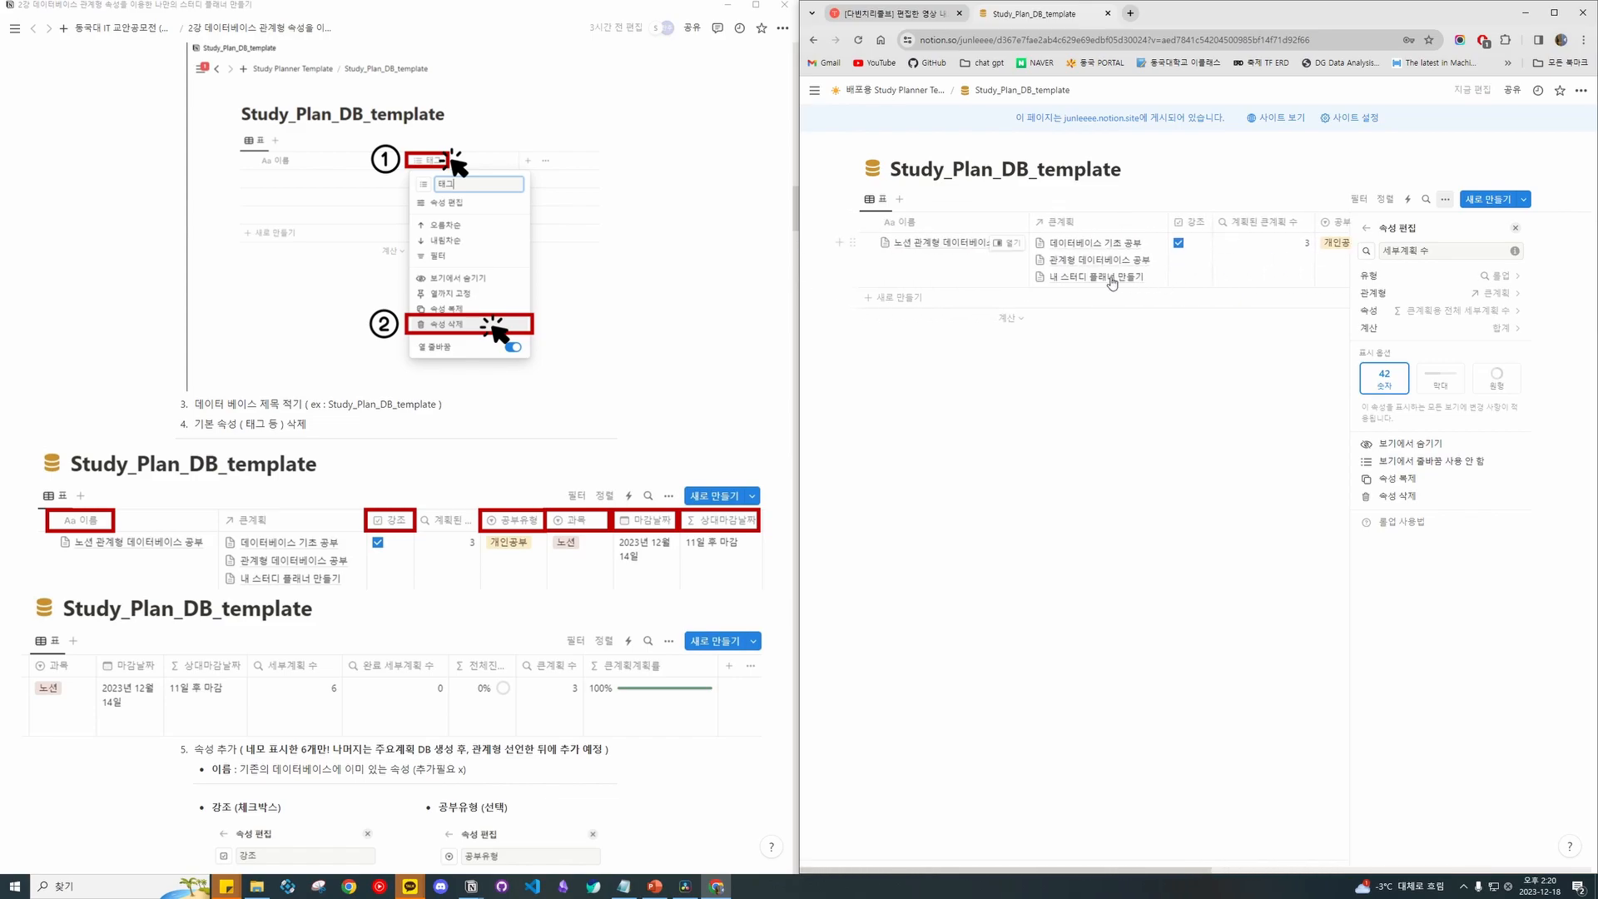
scroll(1190, 275, right, 10)
scroll(1250, 266, right, 3)
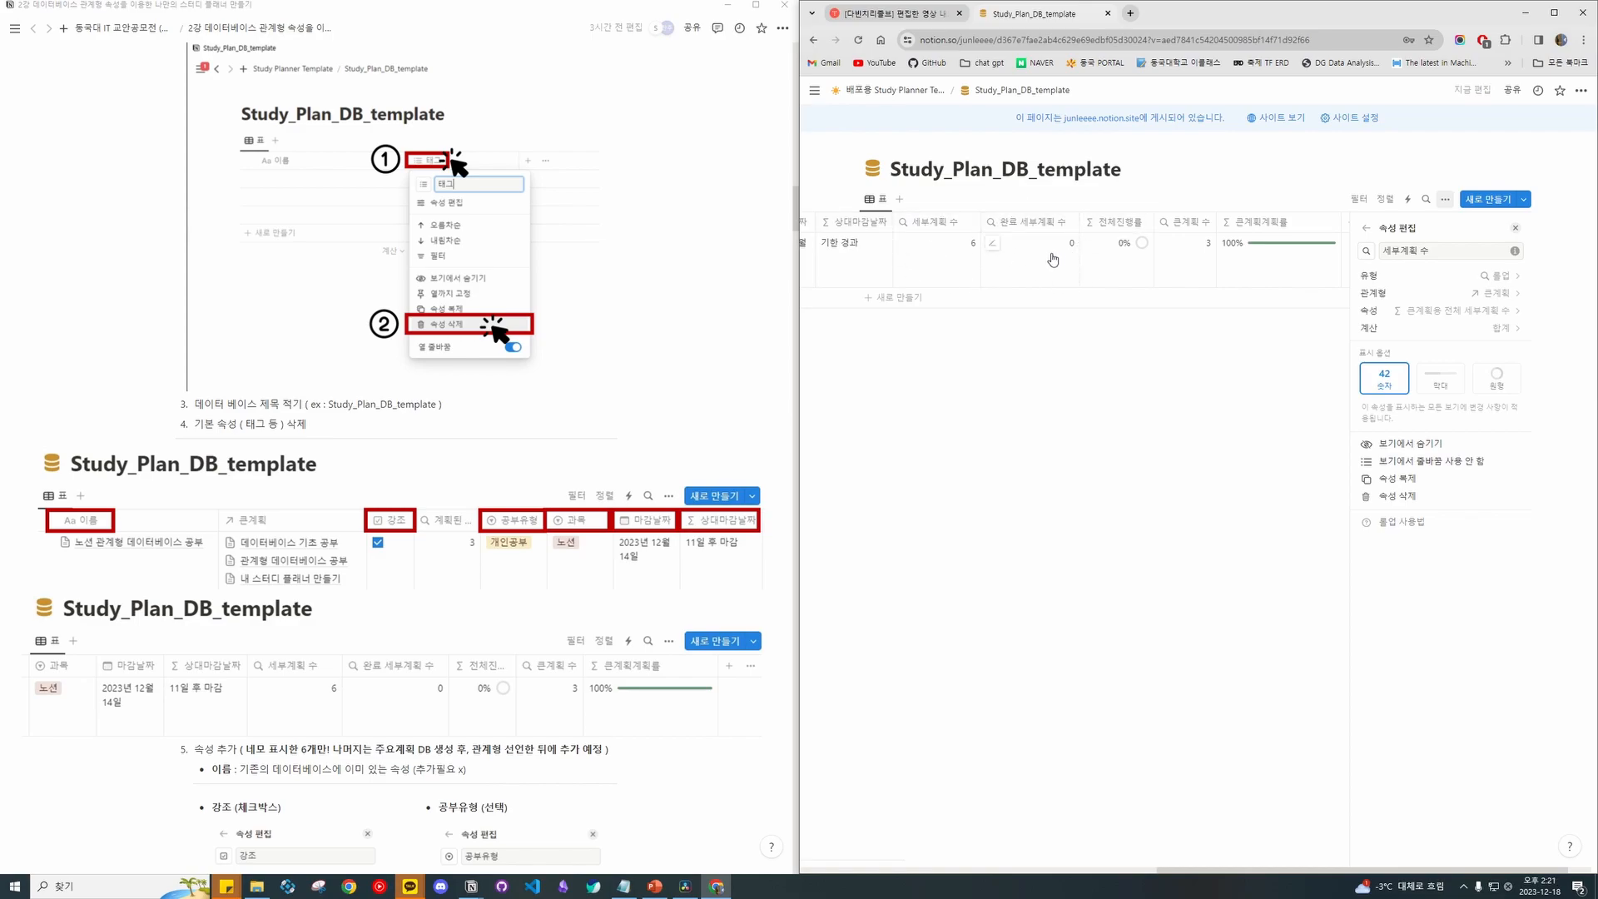
View the 전체진행률 formula round(완료 세부계획 수 / 세부계획 수 * 100) / 100, then close it.
click(1369, 229)
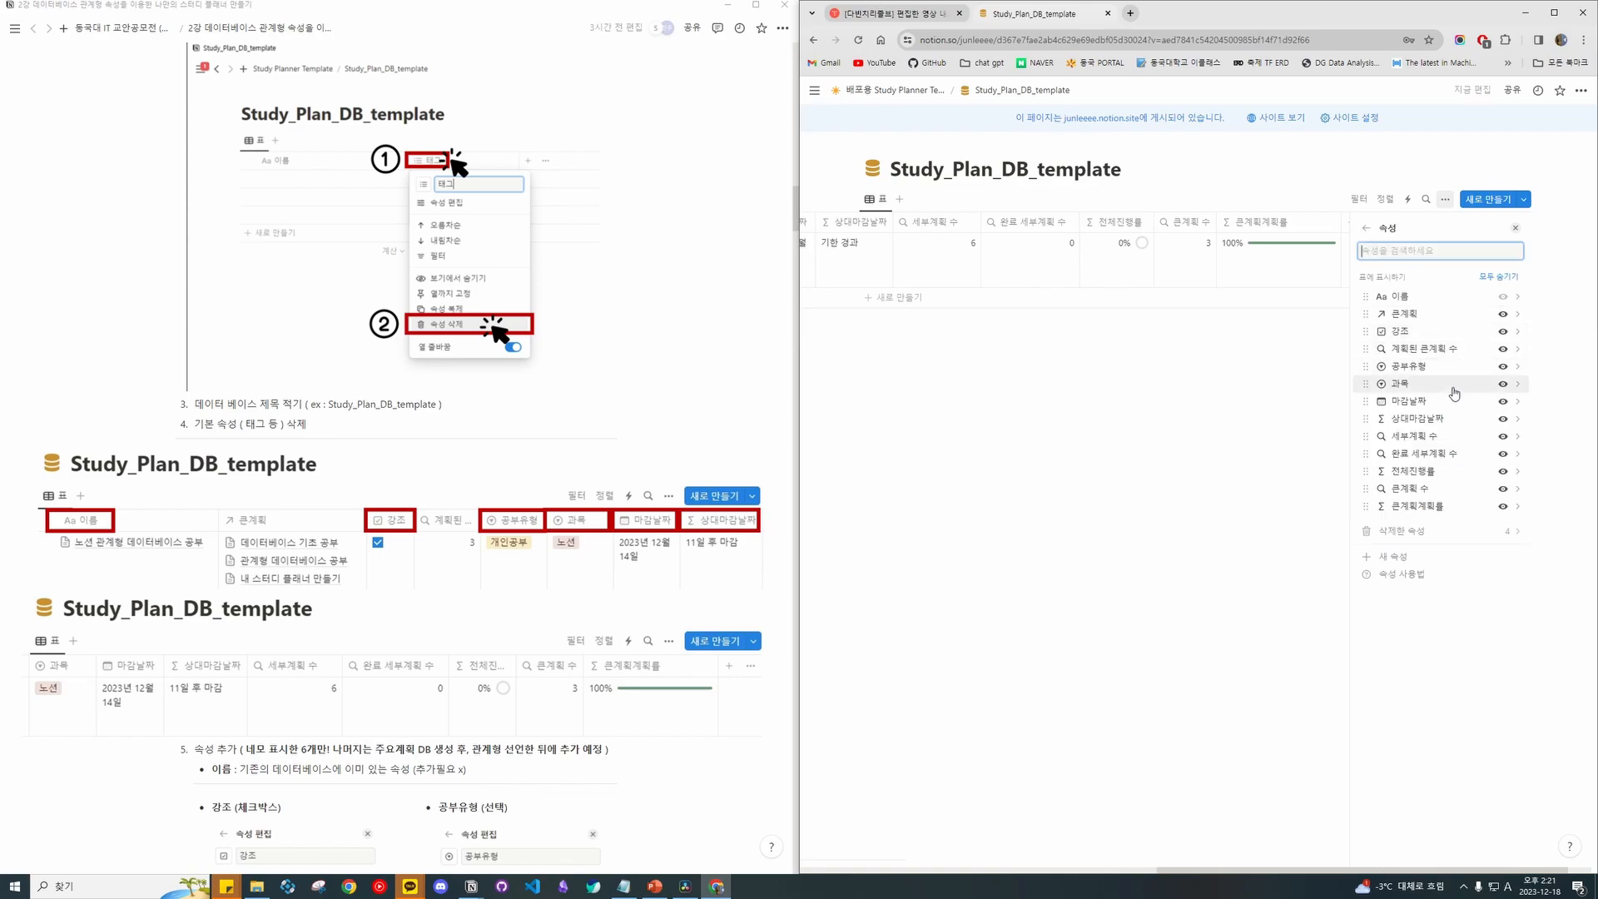
scroll(1081, 262, right, 3)
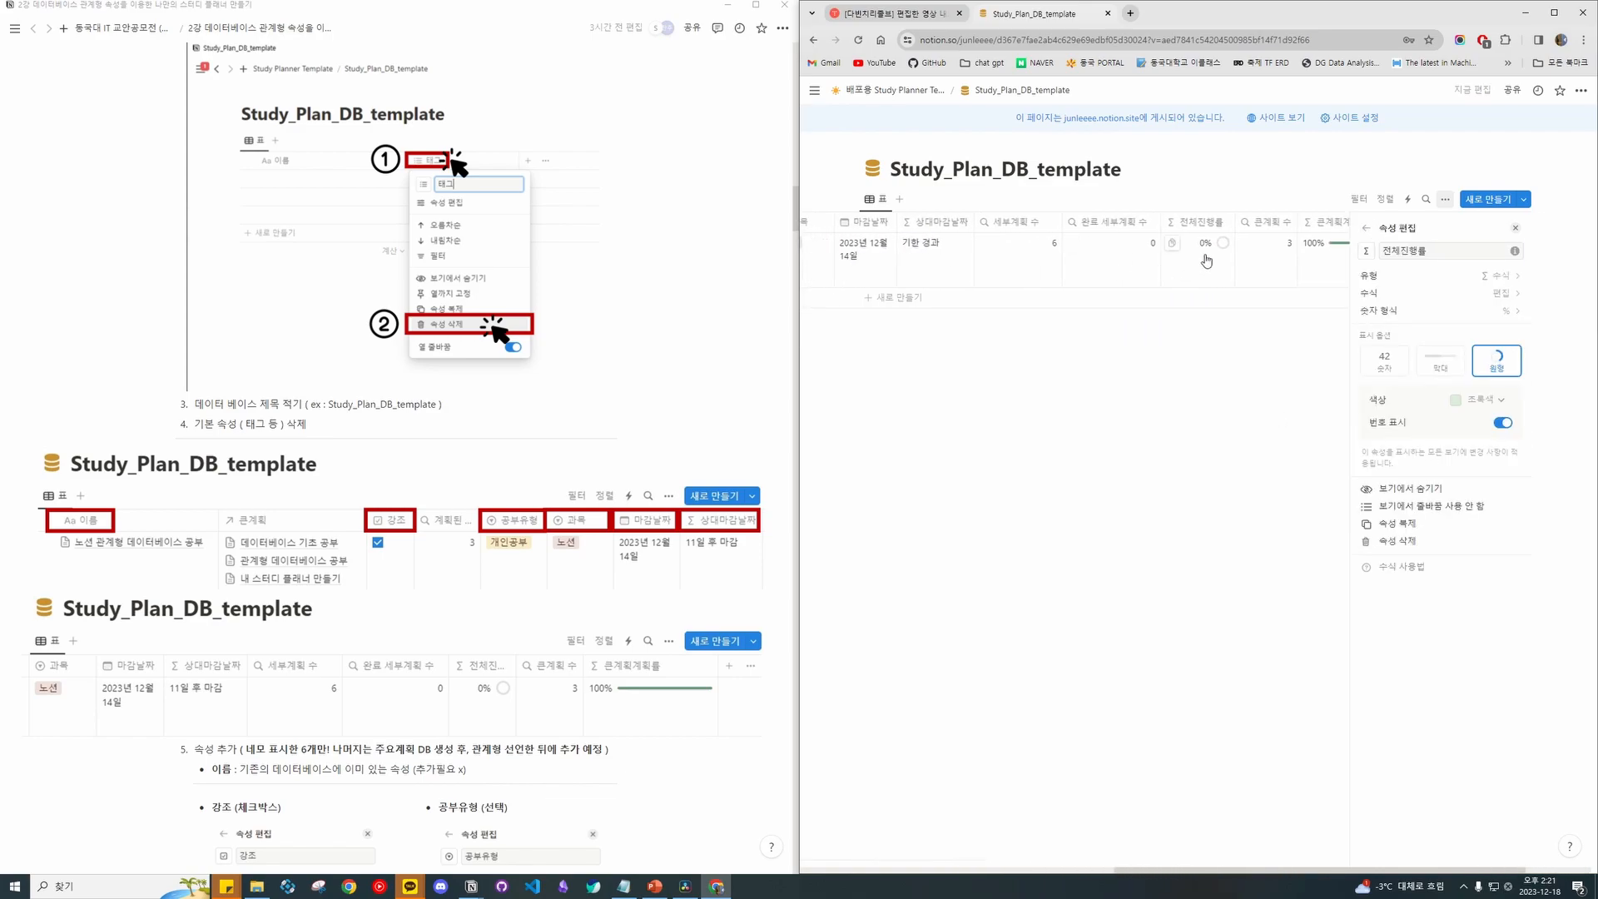
click(1497, 299)
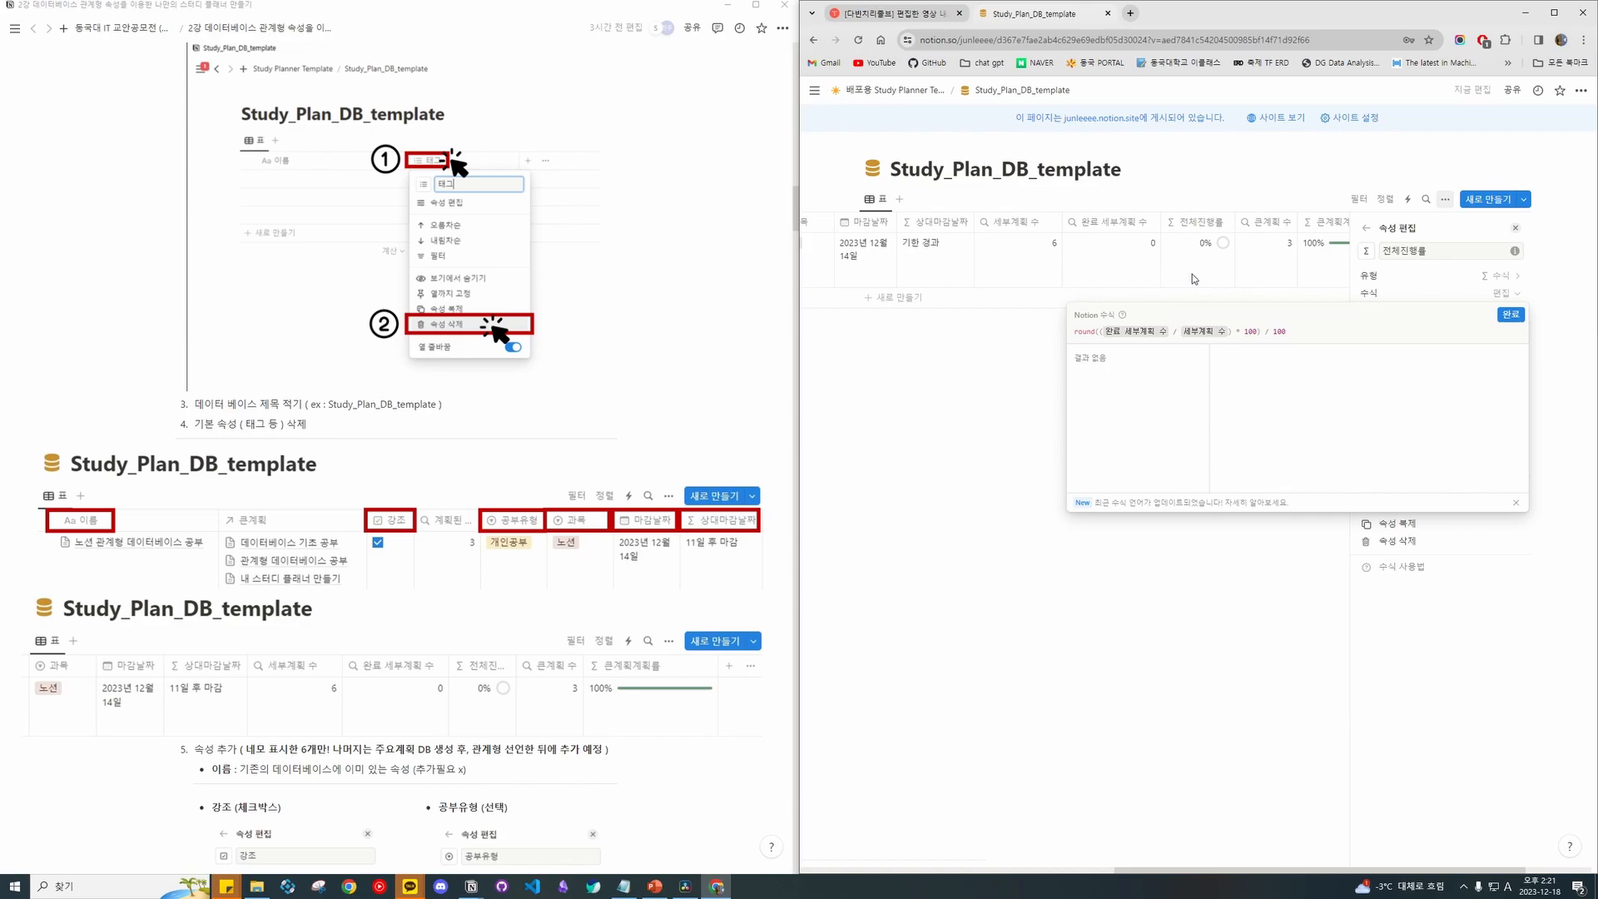
click(1509, 315)
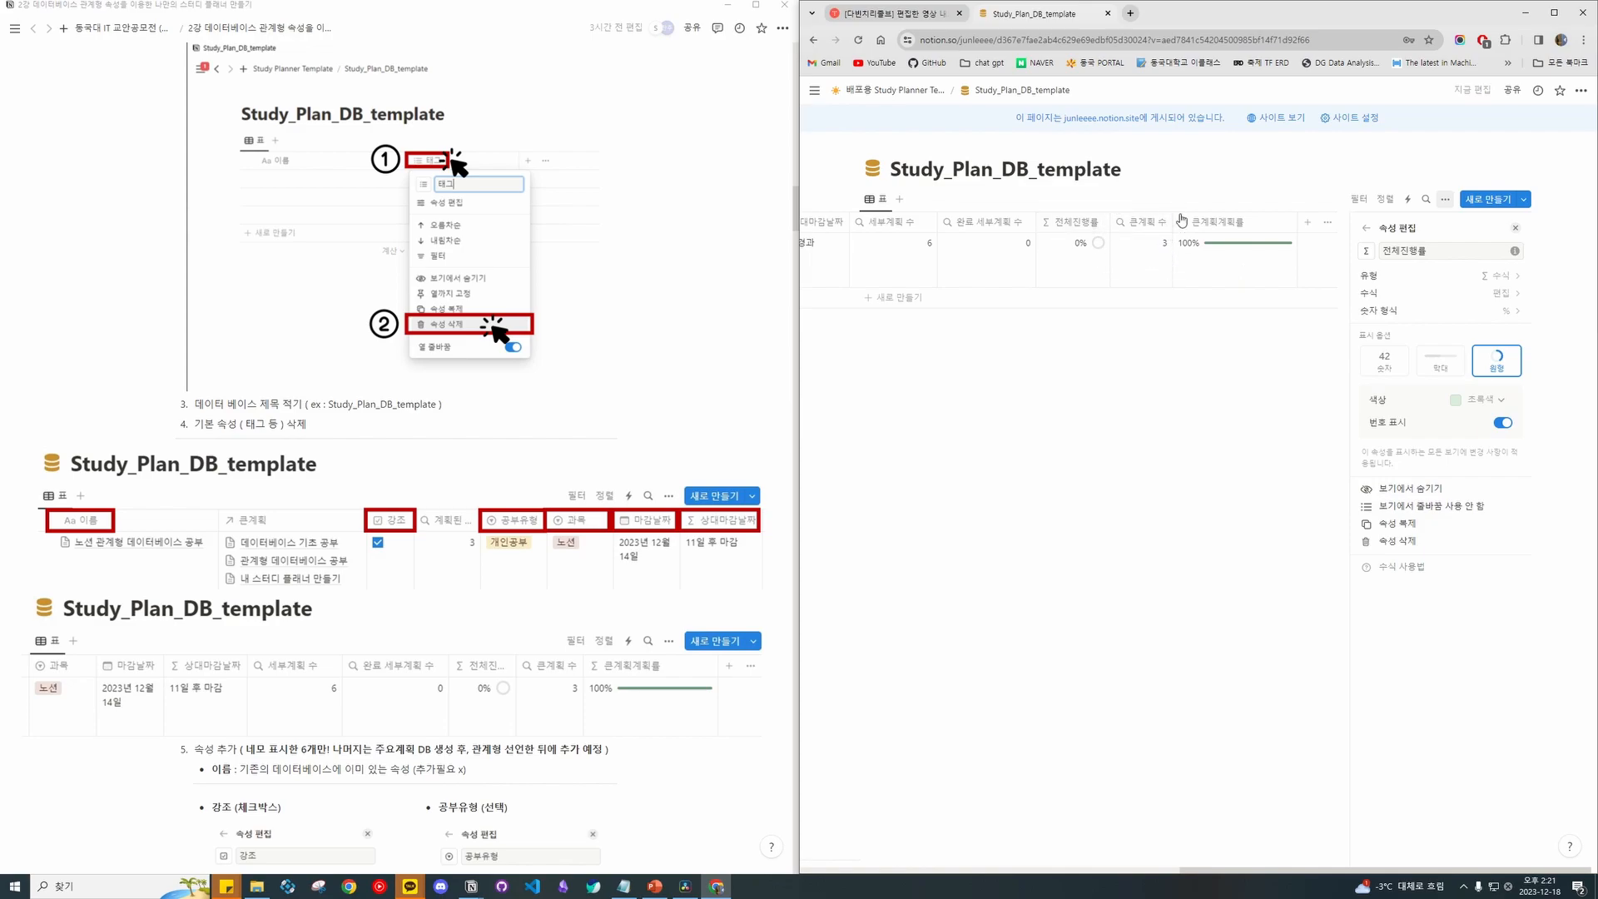
scroll(1190, 241, left, 5)
scroll(1208, 270, right, 4)
click(1206, 222)
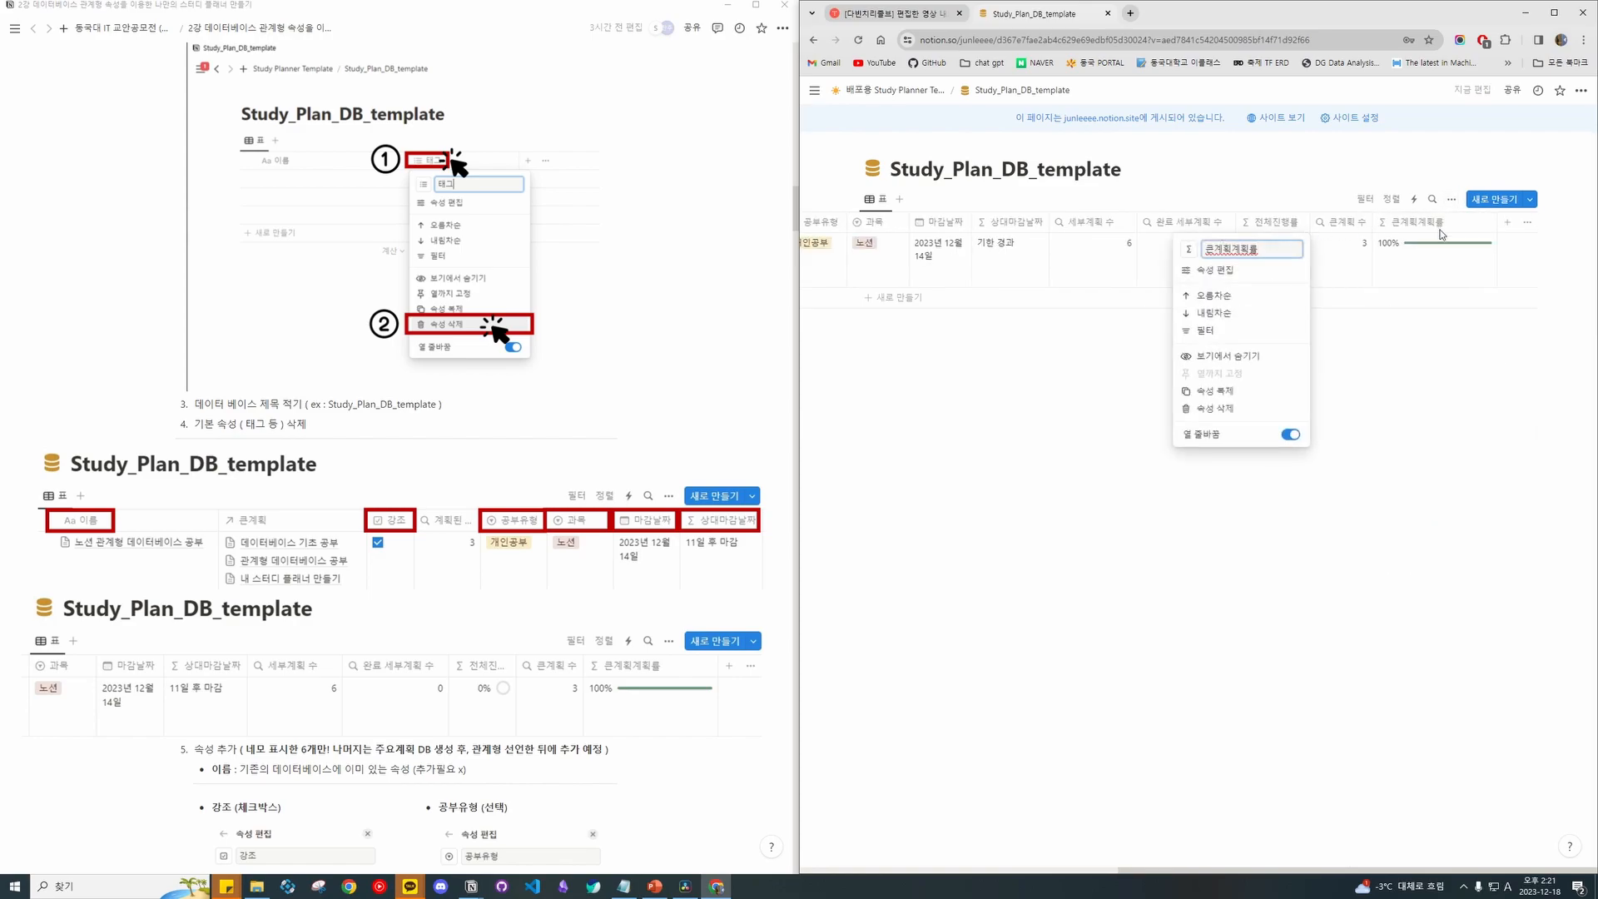
key(Escape)
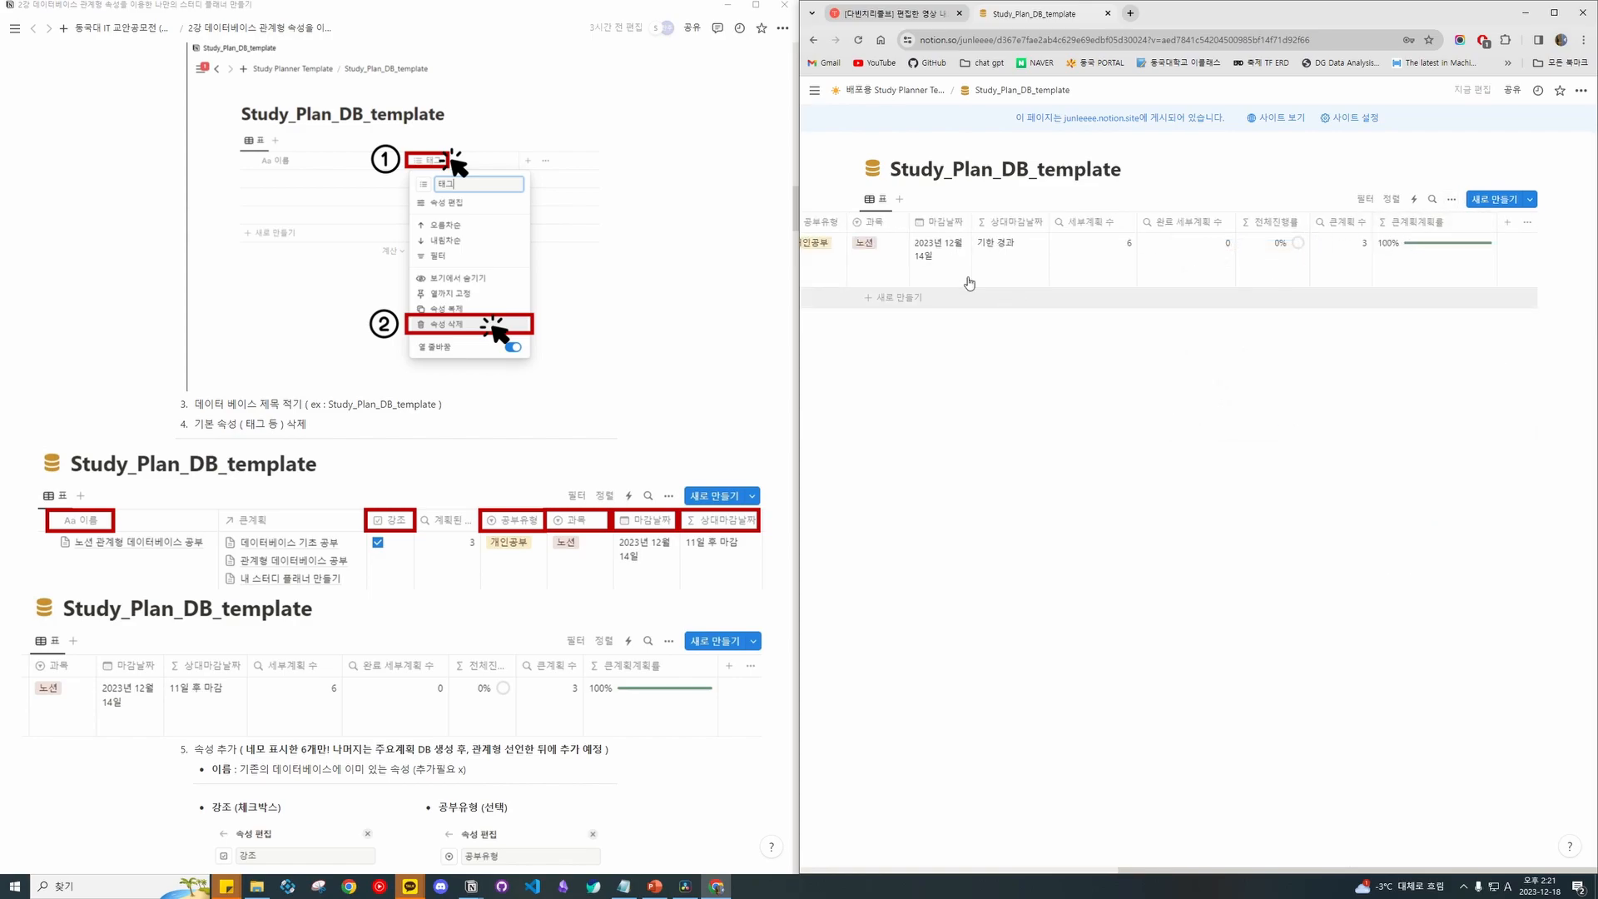
click(908, 91)
scroll(1100, 506, down, 8)
scroll(1100, 506, down, 3)
scroll(1081, 416, up, 10)
scroll(953, 366, down, 7)
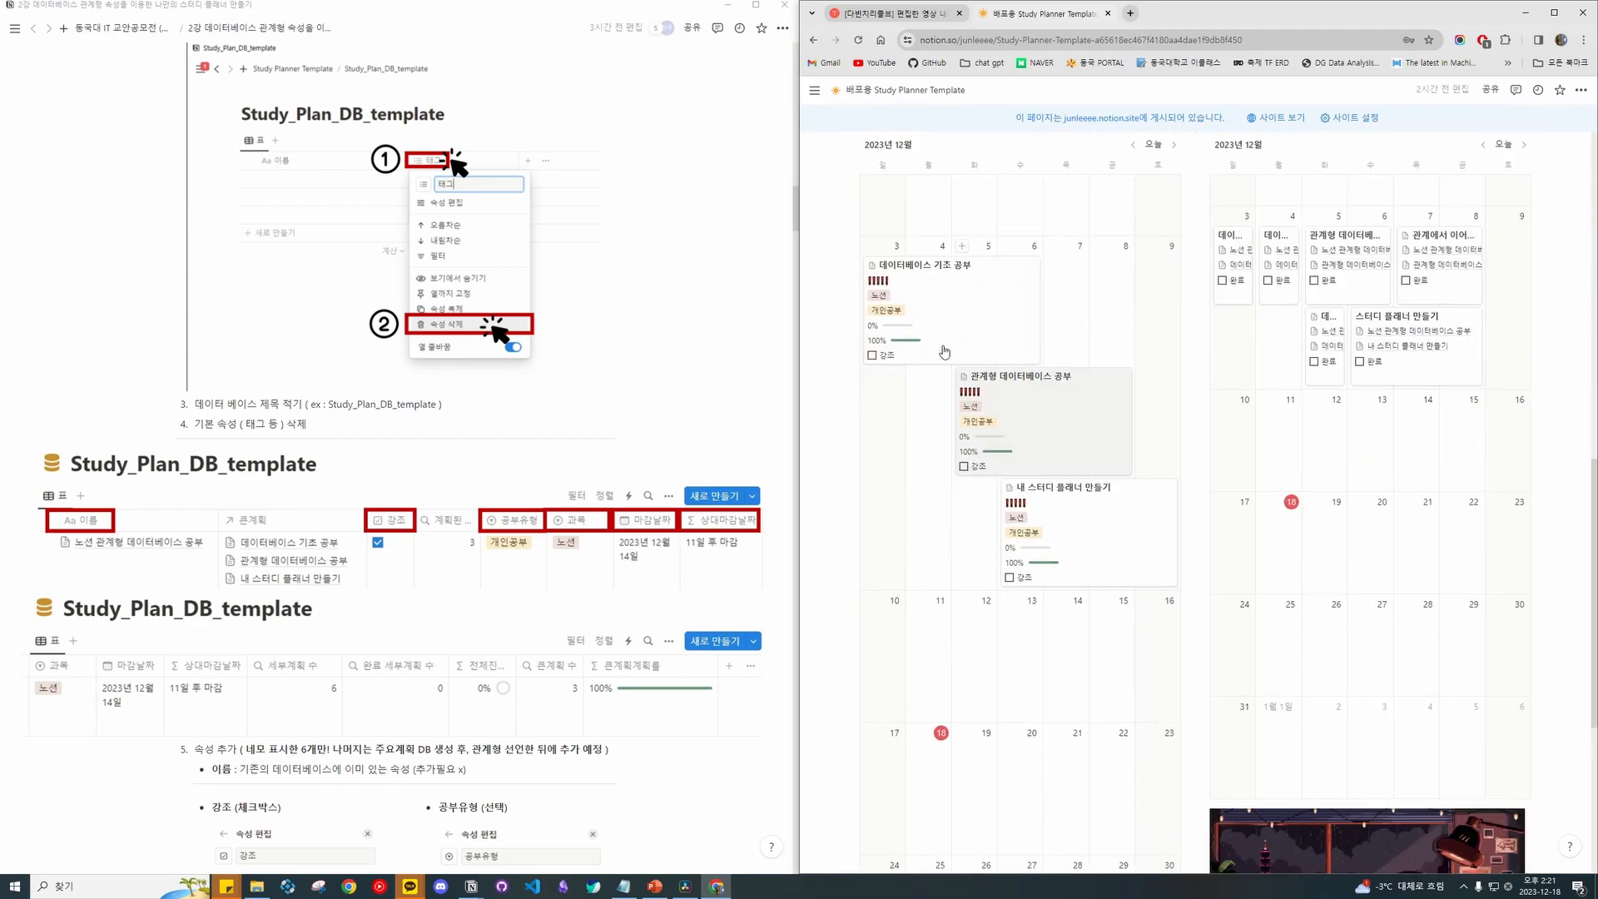
scroll(1095, 523, up, 4)
scroll(1040, 482, down, 4)
scroll(976, 434, up, 6)
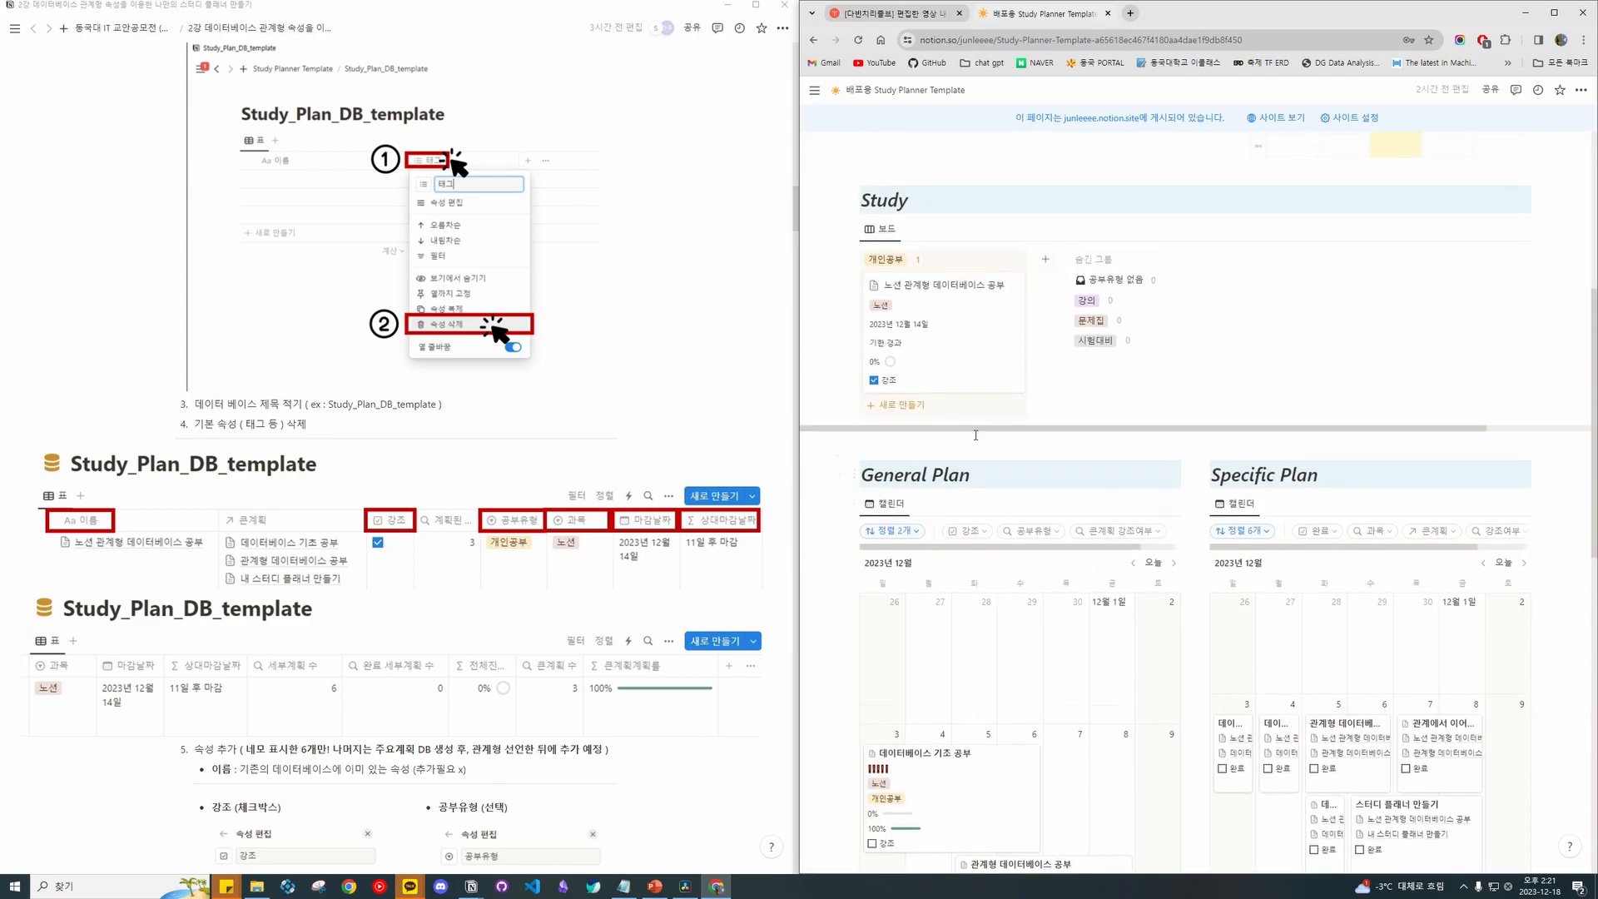
scroll(976, 434, down, 4)
click(883, 533)
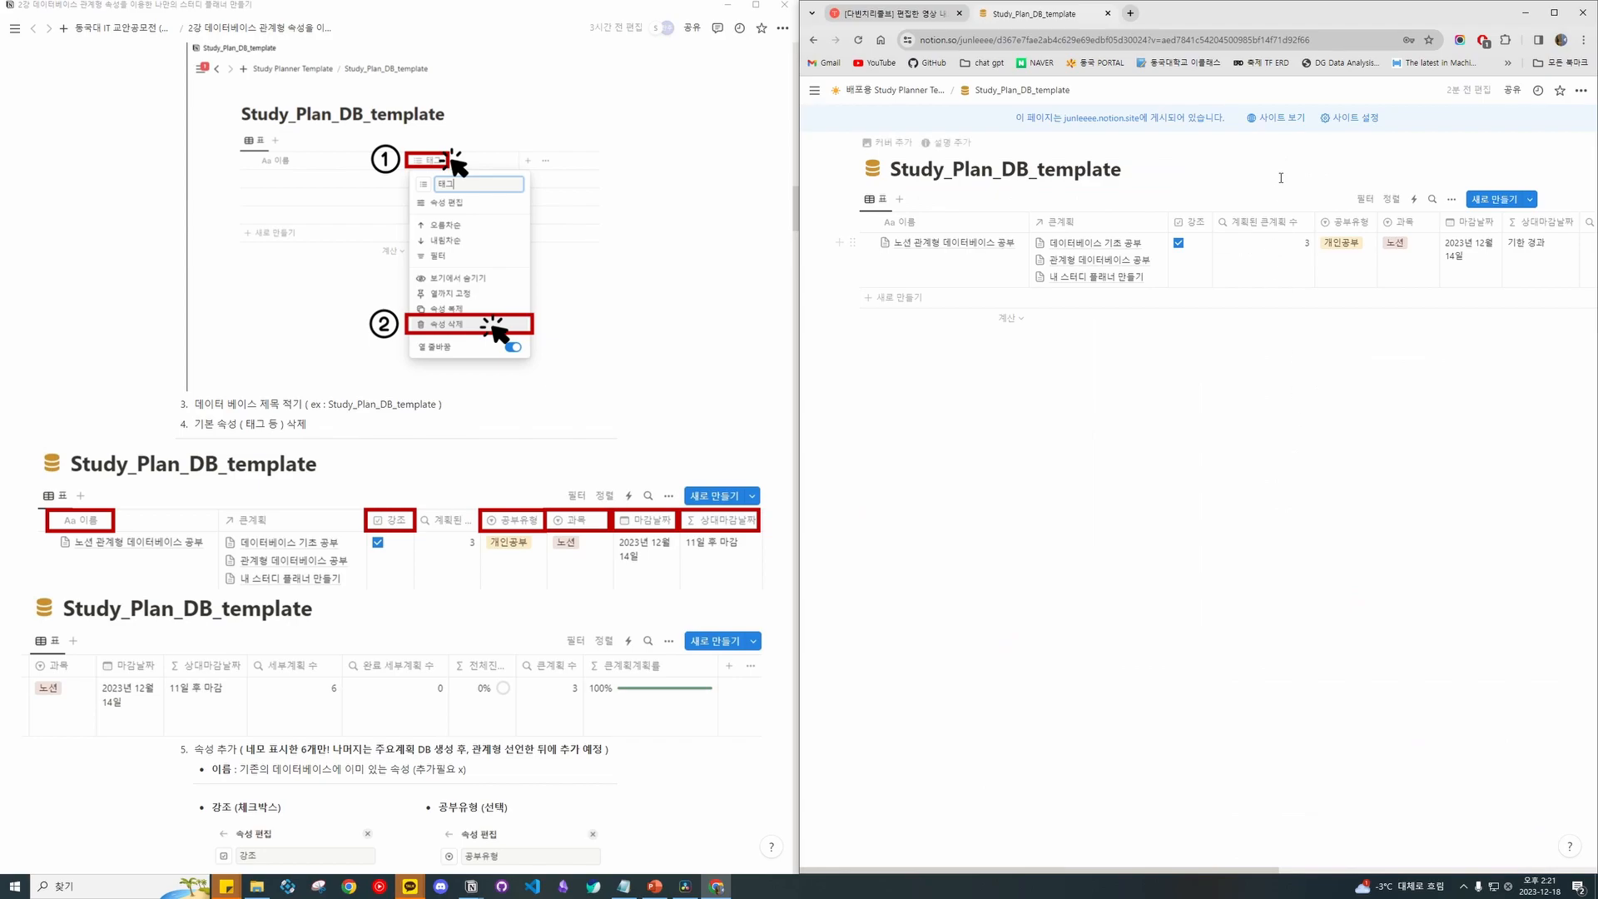
scroll(1270, 247, right, 5)
scroll(1271, 247, right, 3)
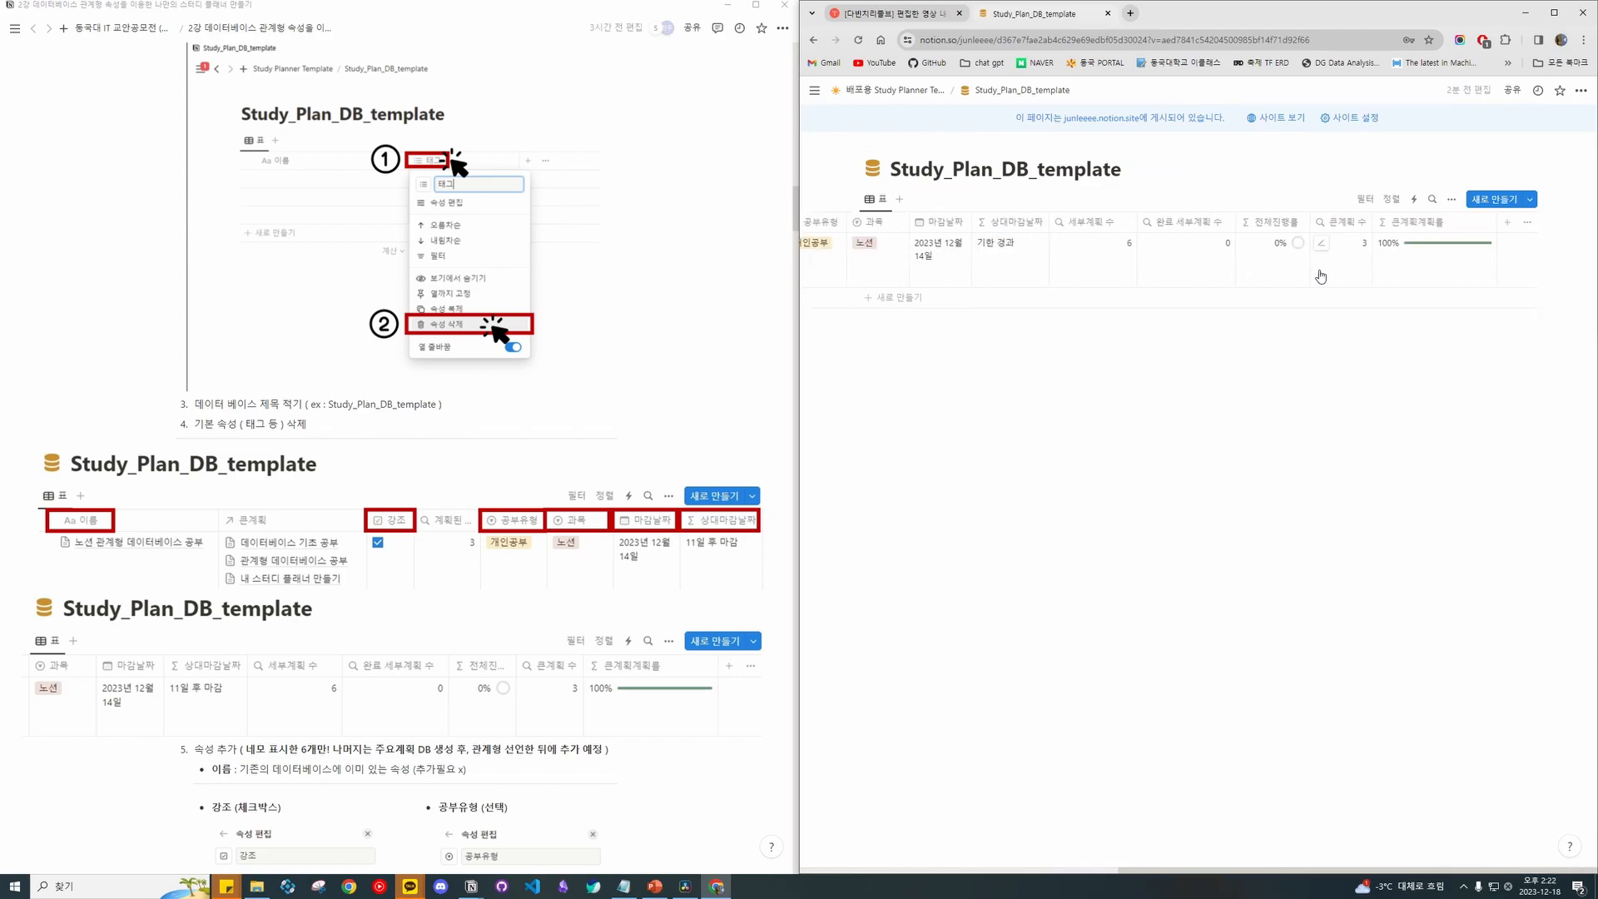
Maximize the browser window and inspect the 상대마감날짜 formula text.
click(1553, 13)
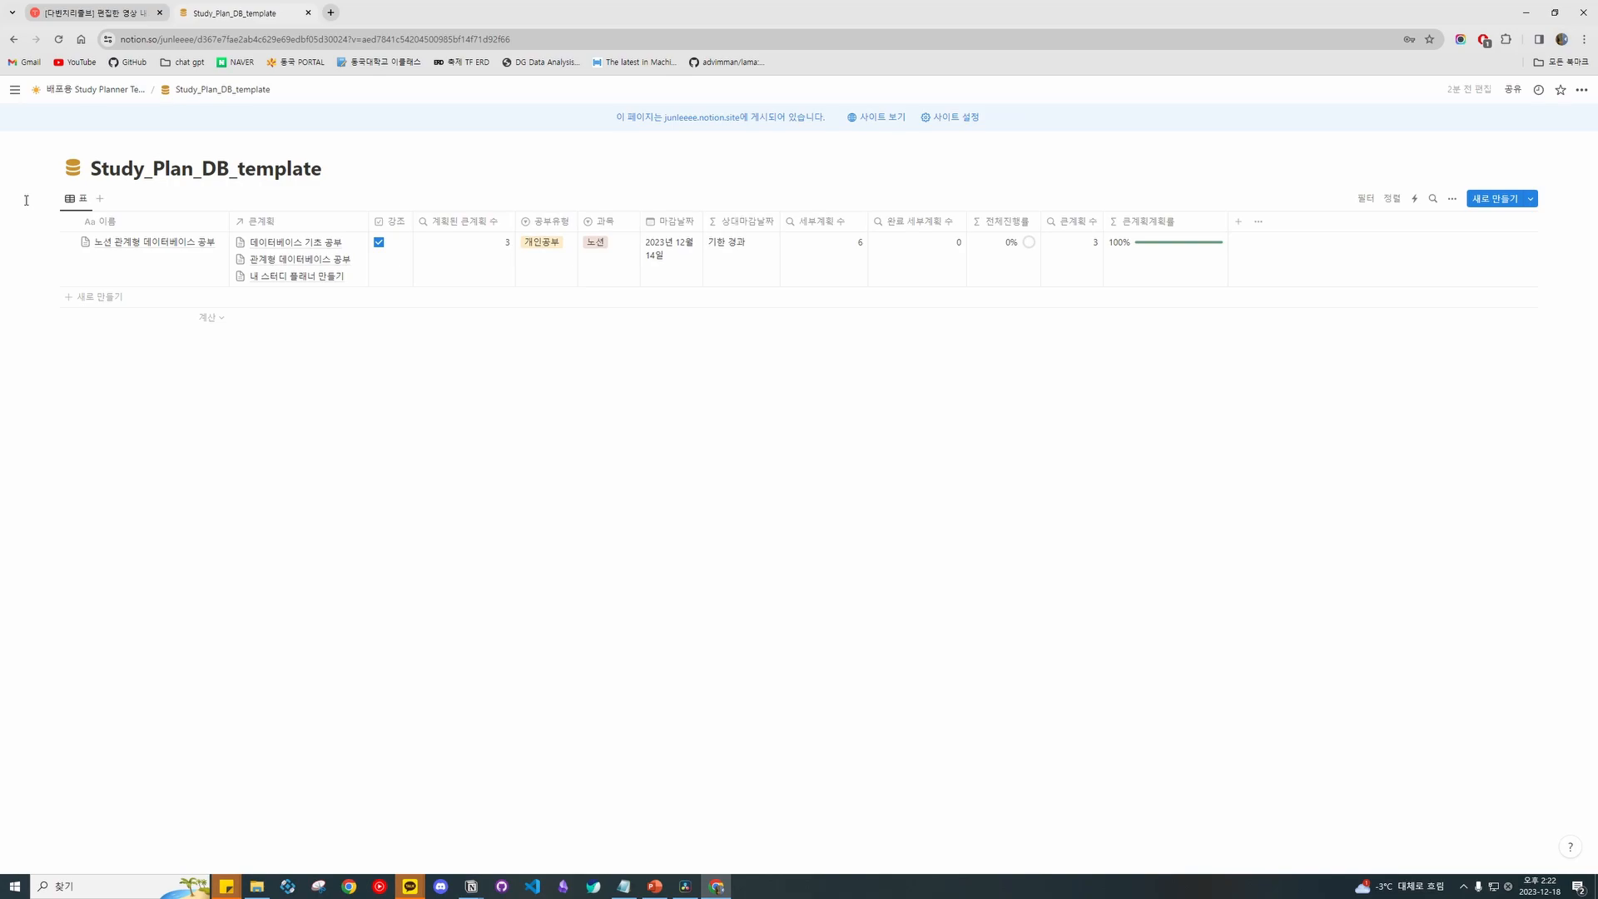
click(737, 220)
click(741, 271)
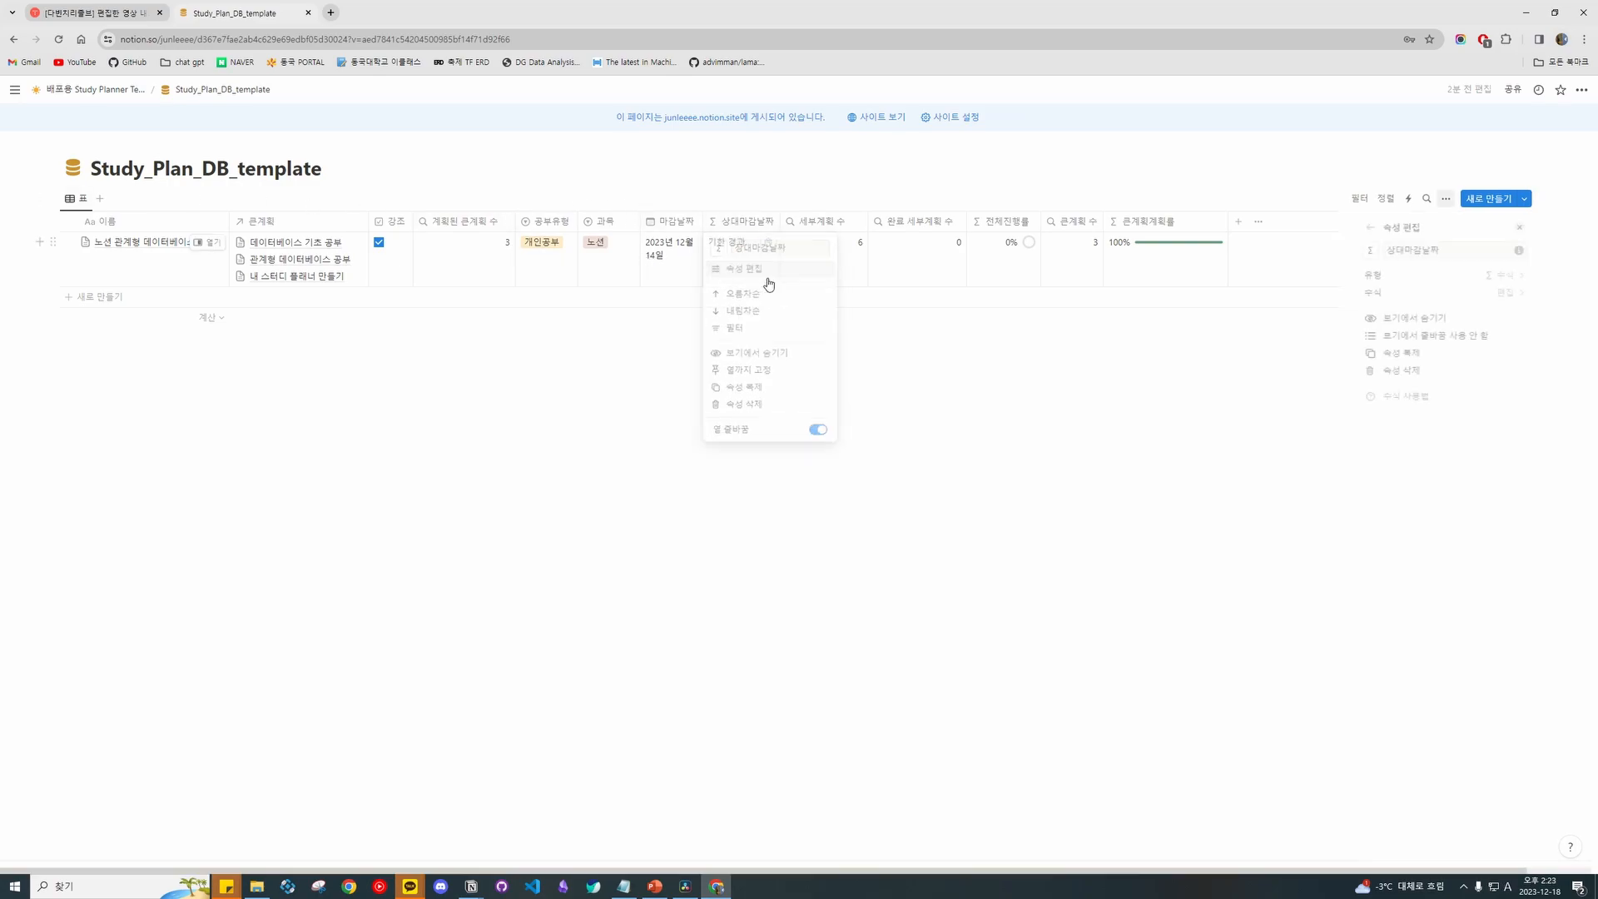
click(1465, 292)
drag(1440, 393, 1074, 331)
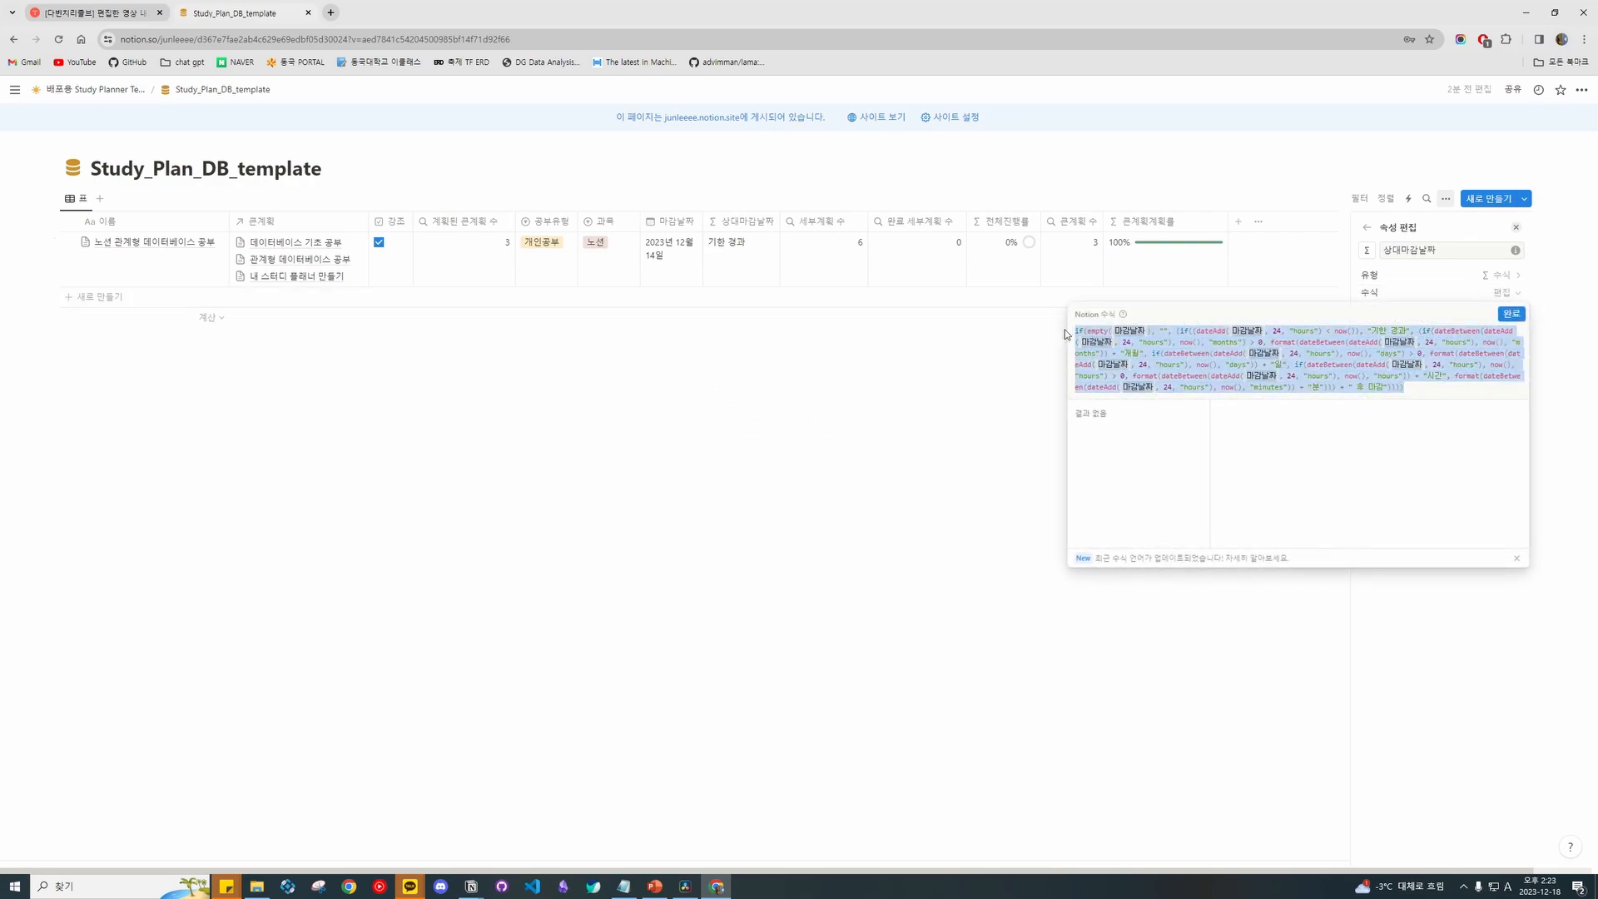
click(1052, 381)
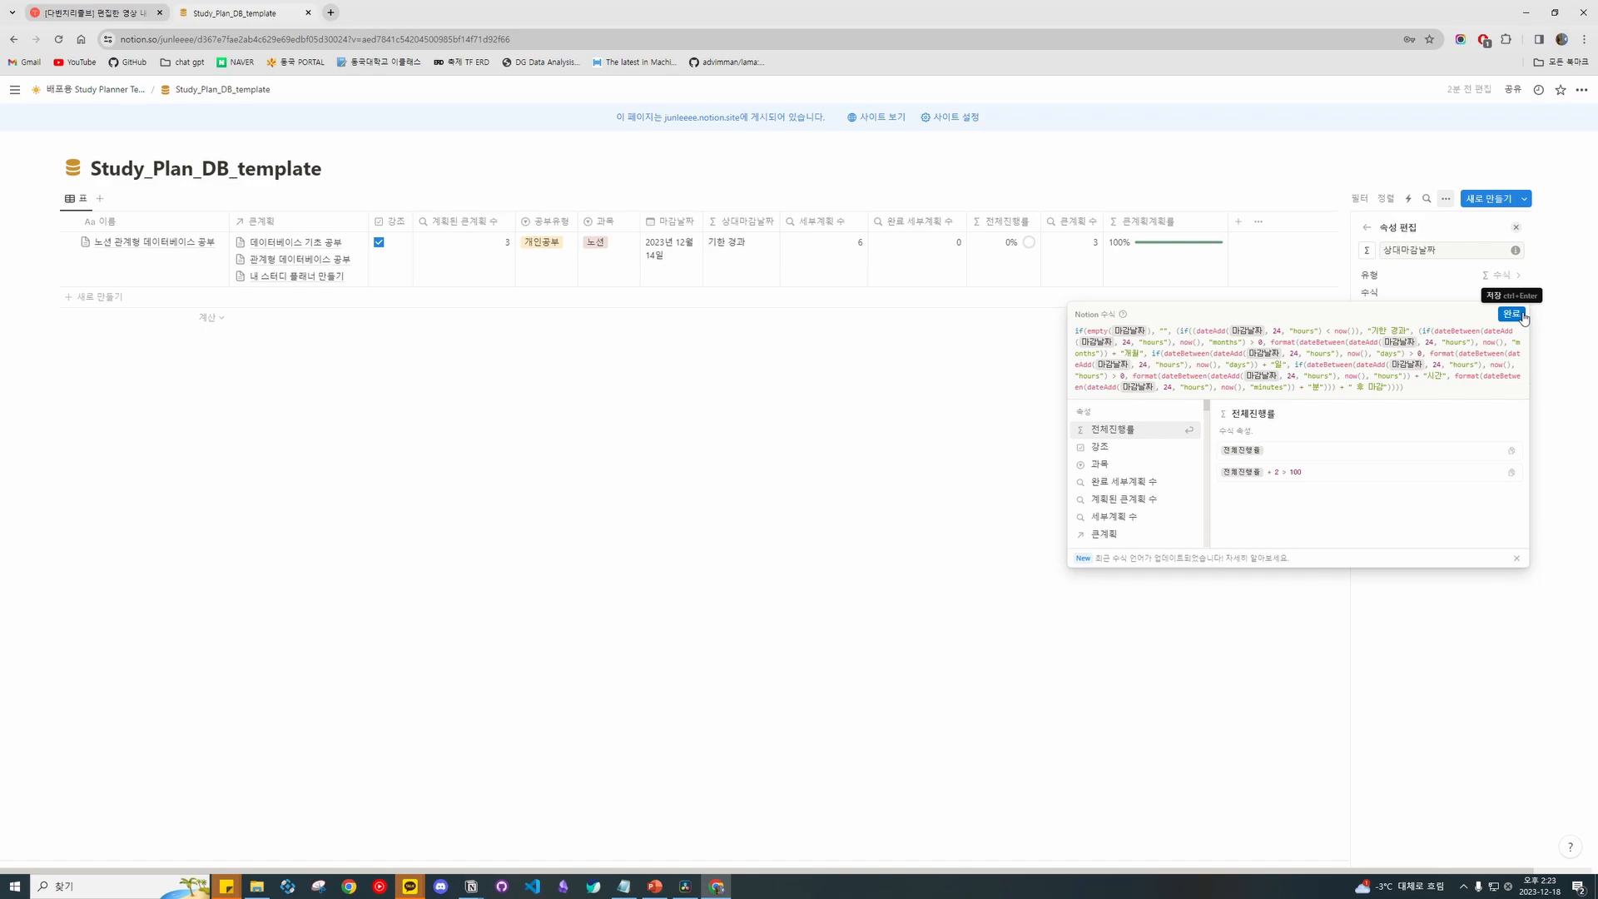
click(926, 403)
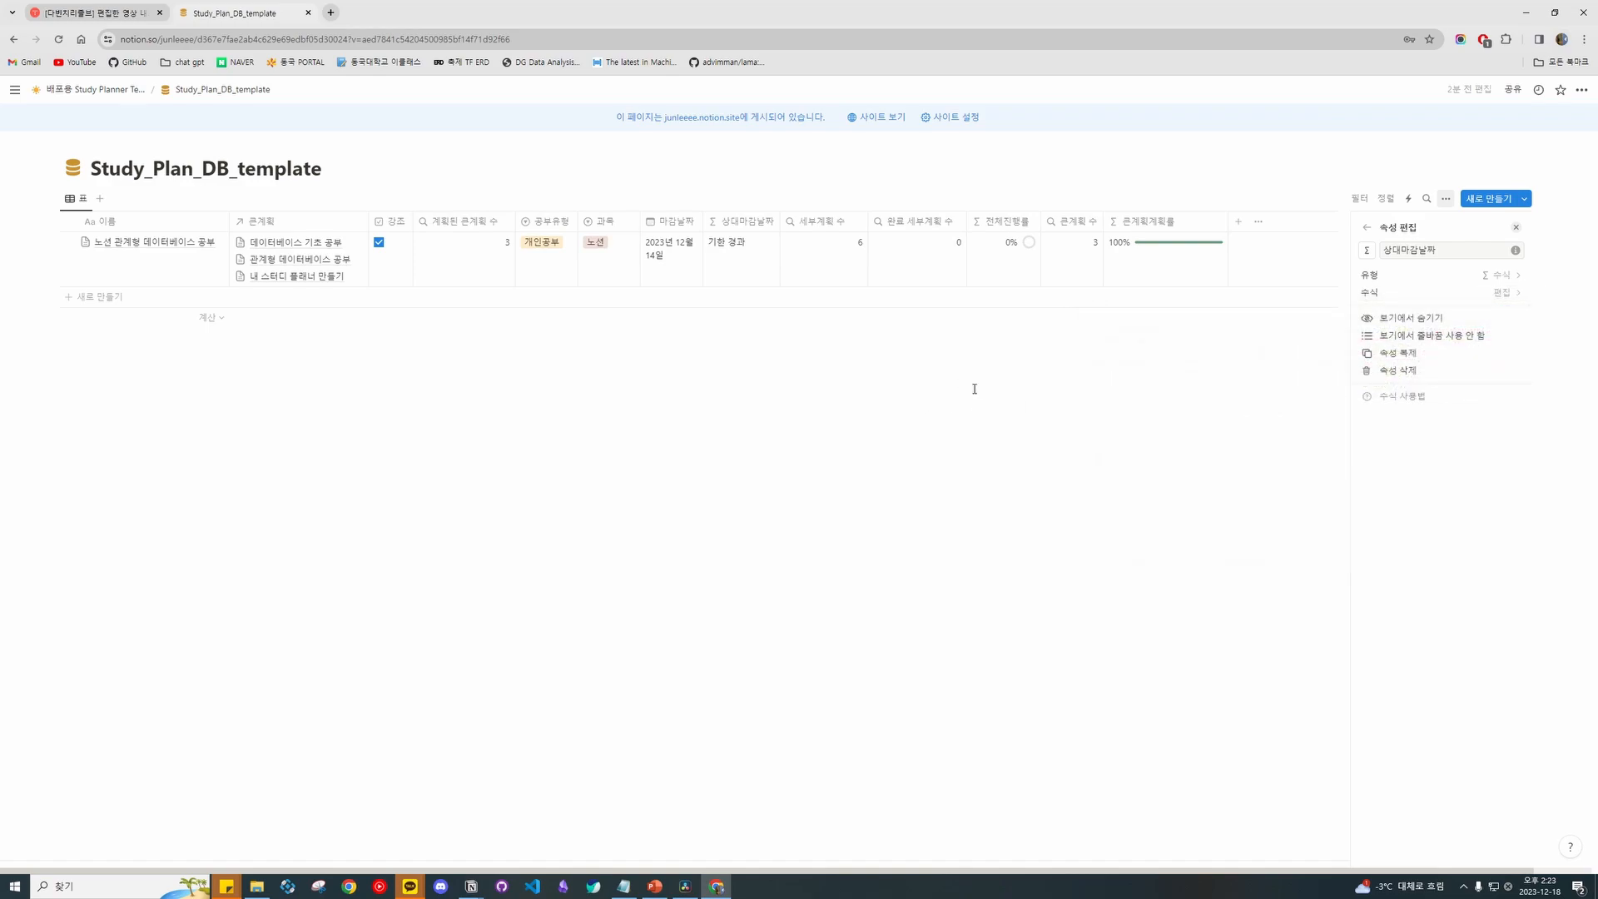
Close the settings panels and return to the 배포용 Study Planner Template page.
click(1365, 228)
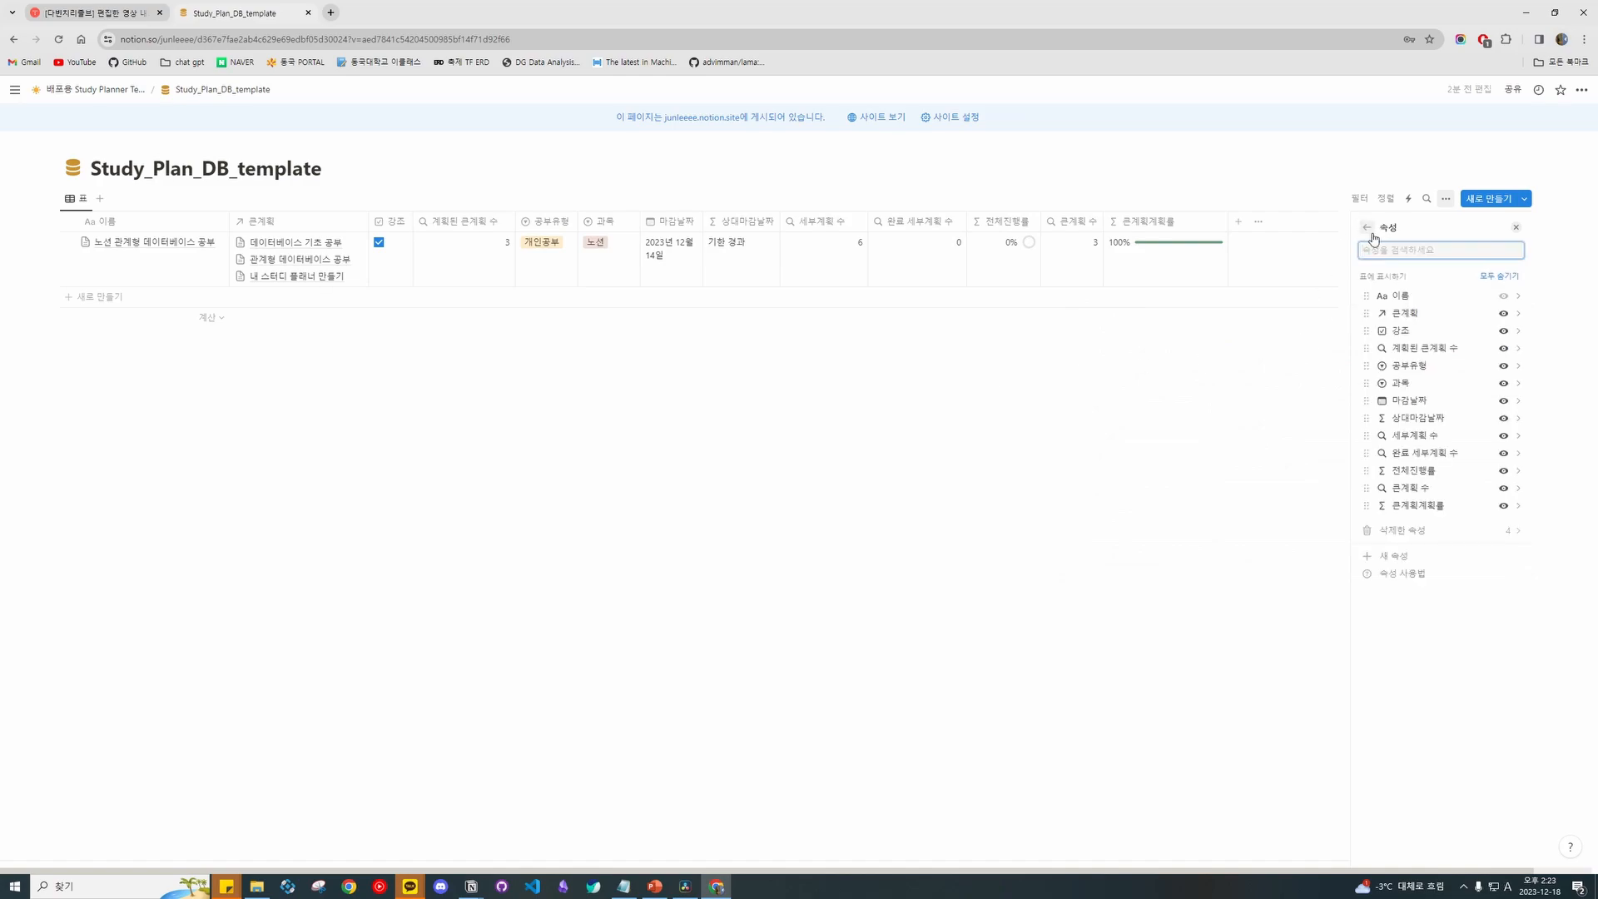
click(1369, 231)
click(1514, 226)
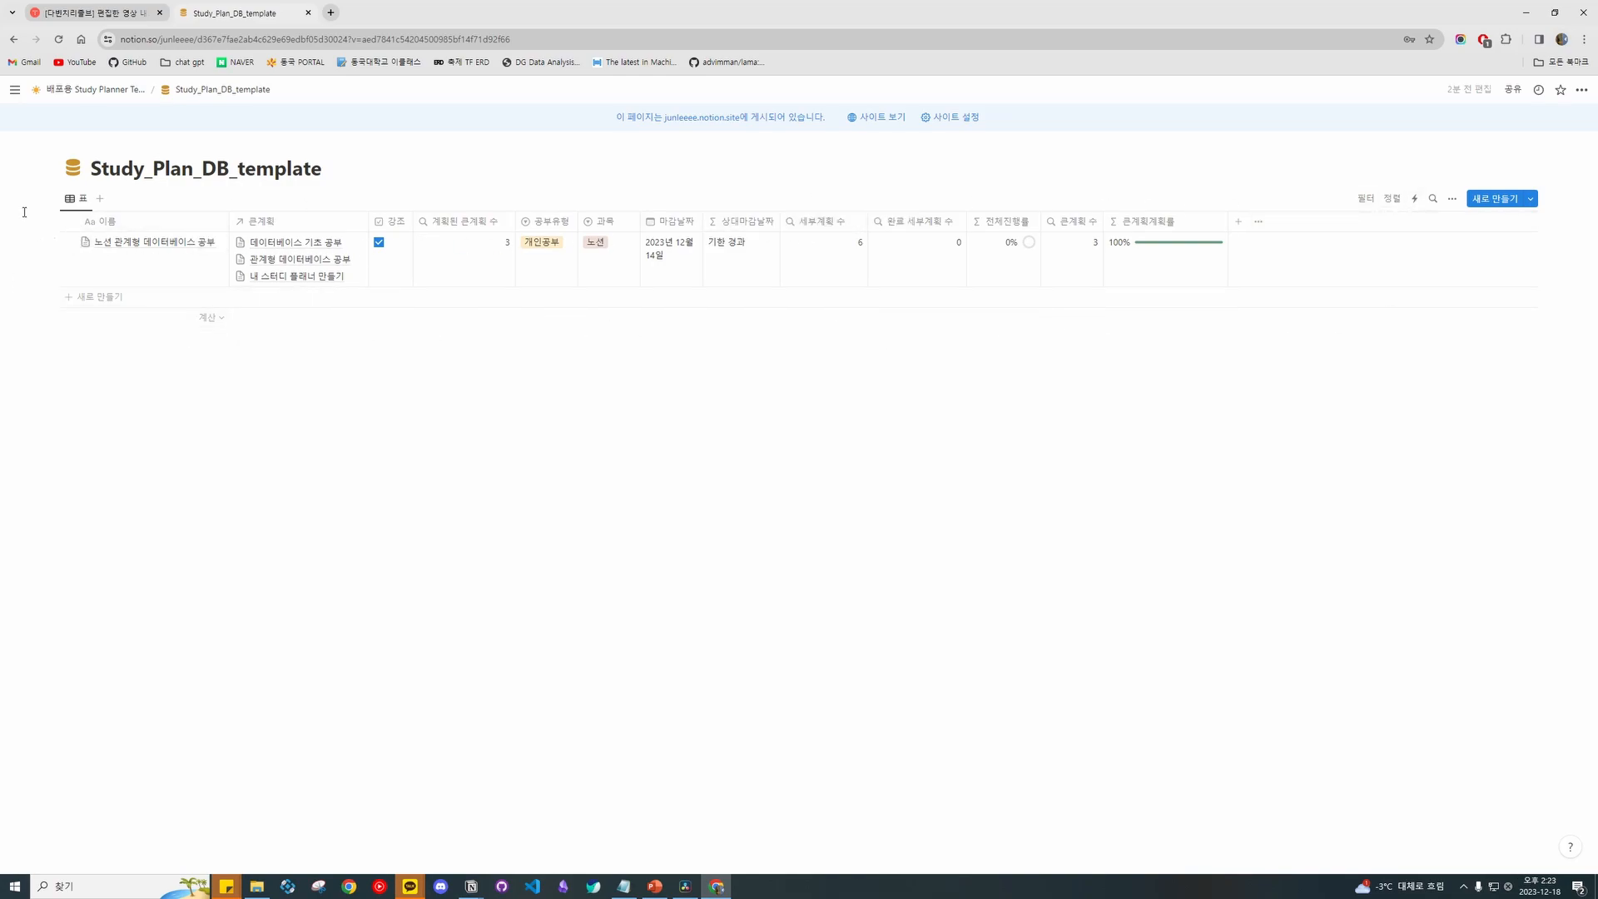
drag(23, 201, 291, 325)
click(567, 406)
click(93, 89)
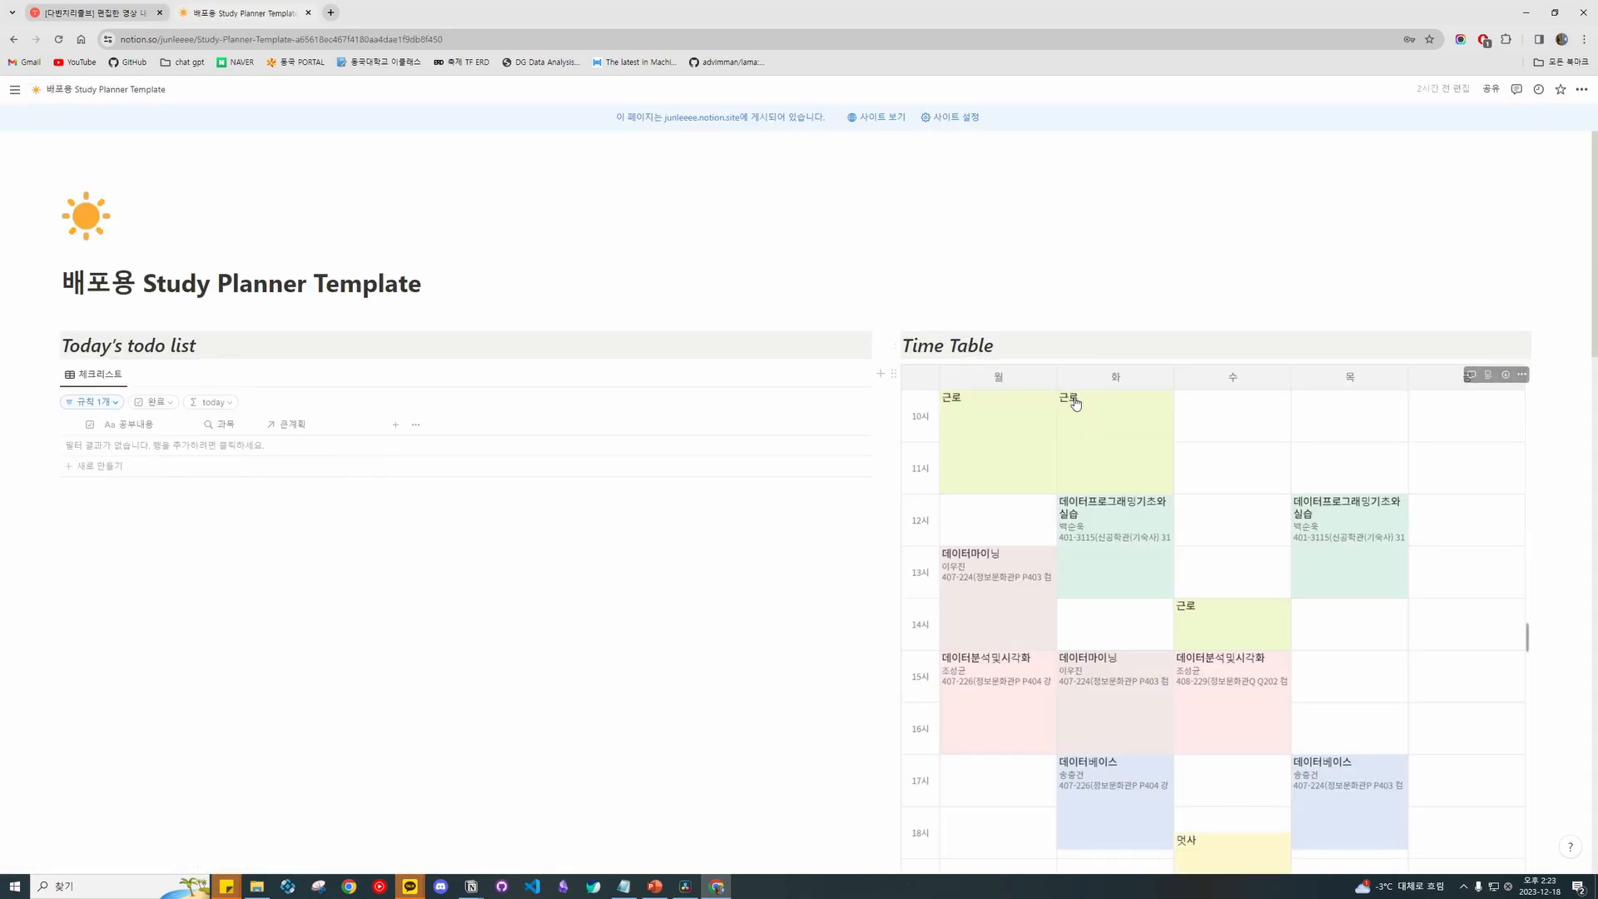
Open Gen_Plan_DB_template and check the 순서, 이름 and 공부 column menus.
scroll(1076, 403, down, 20)
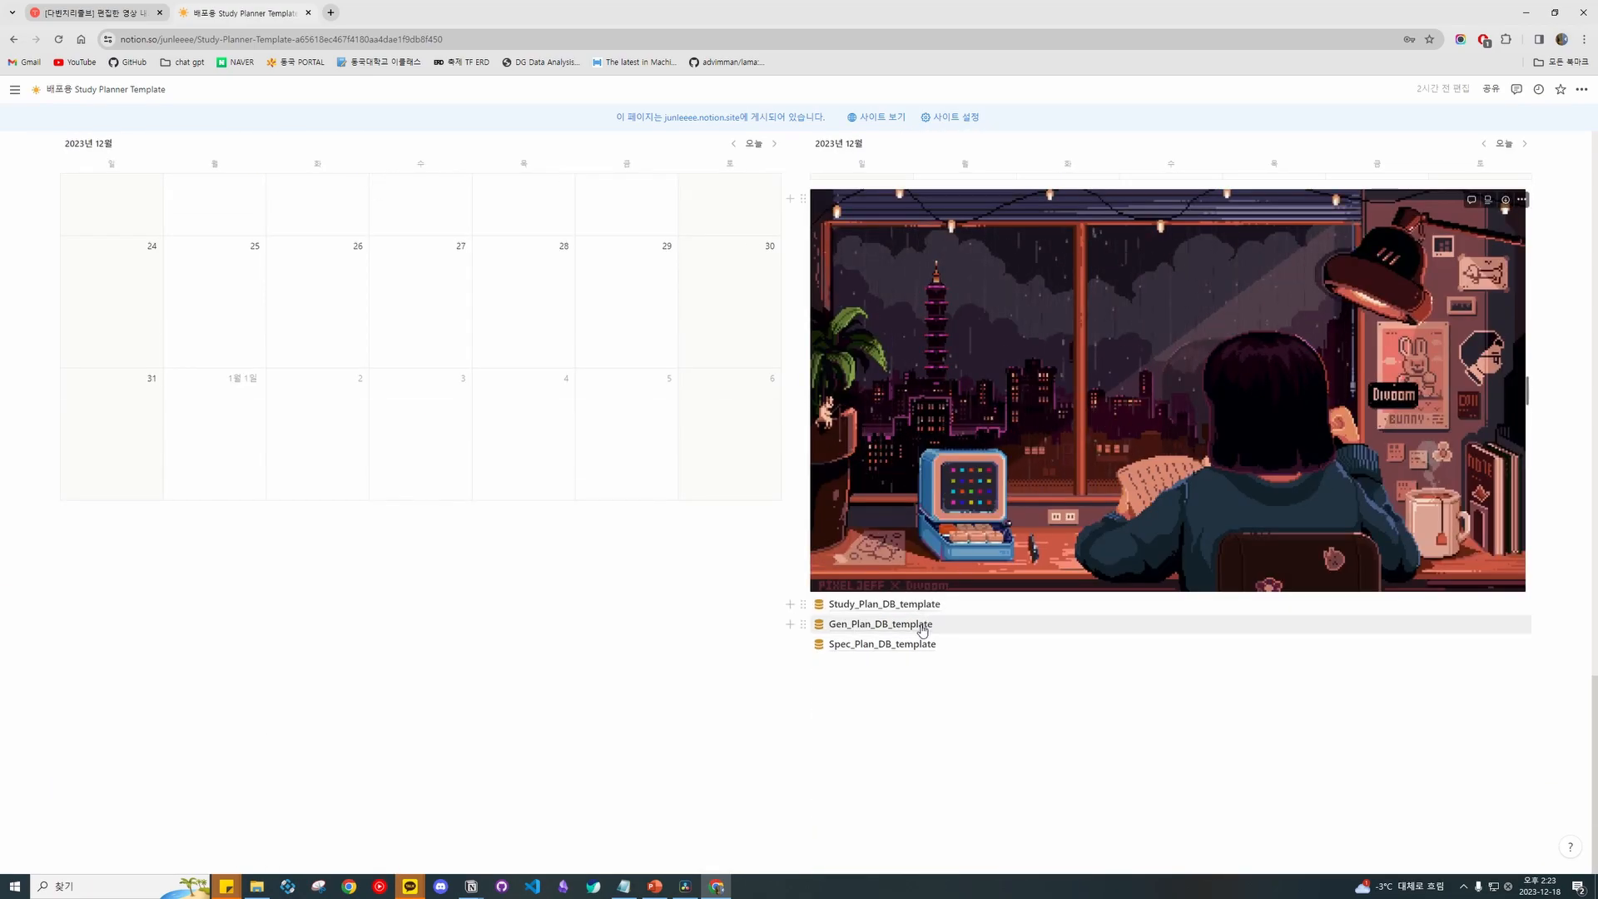
click(923, 626)
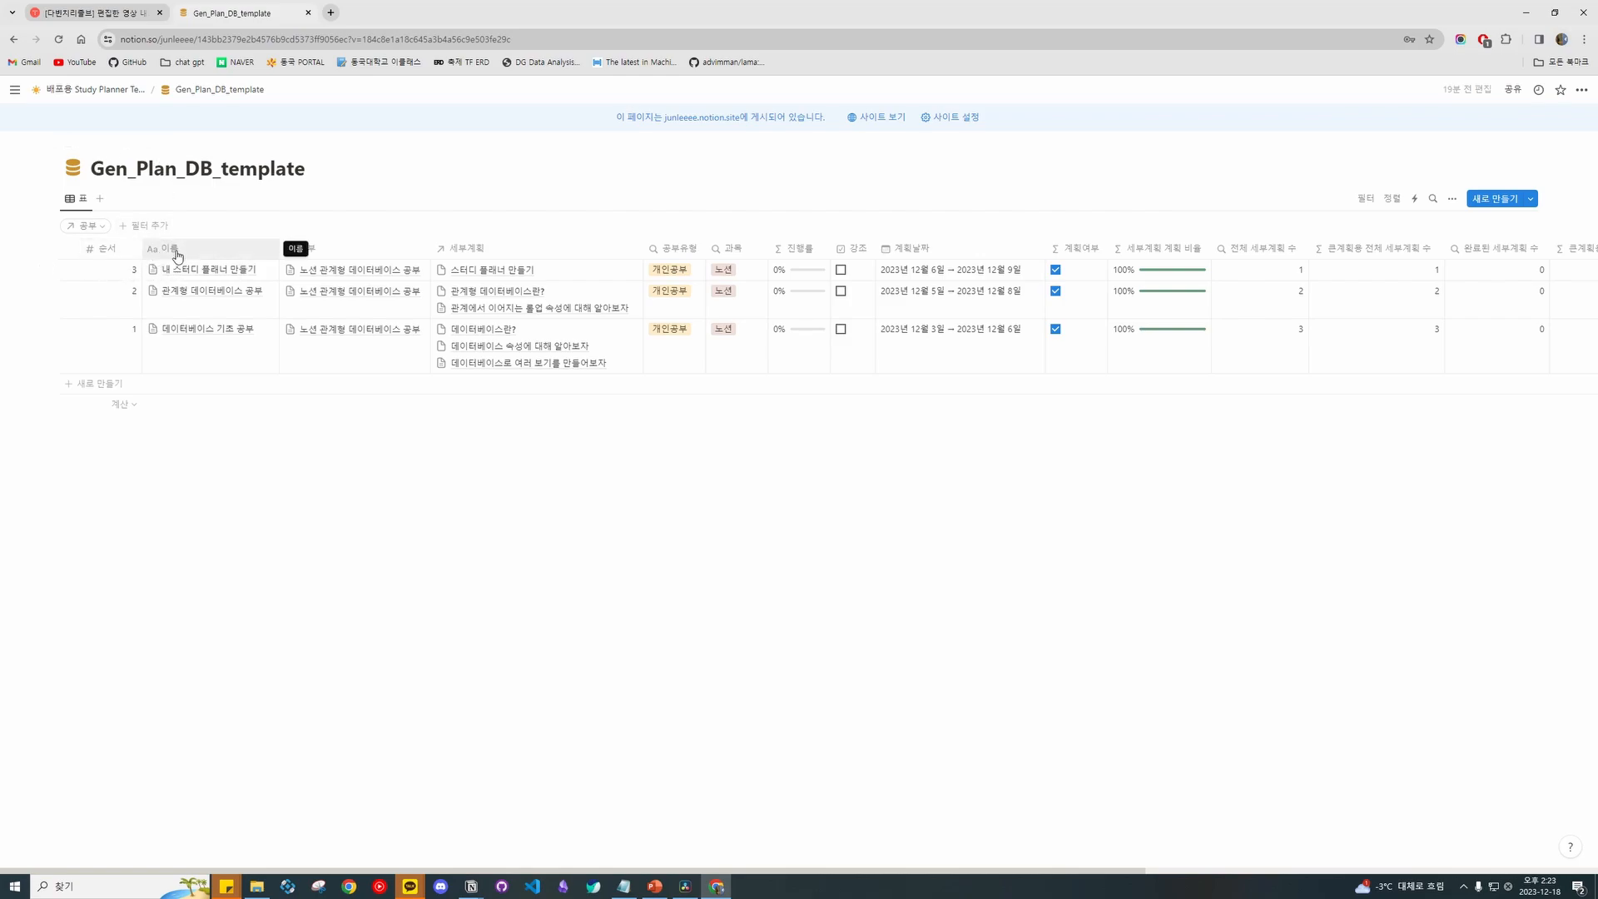
click(115, 250)
click(235, 250)
click(235, 250)
click(400, 247)
click(400, 248)
click(496, 253)
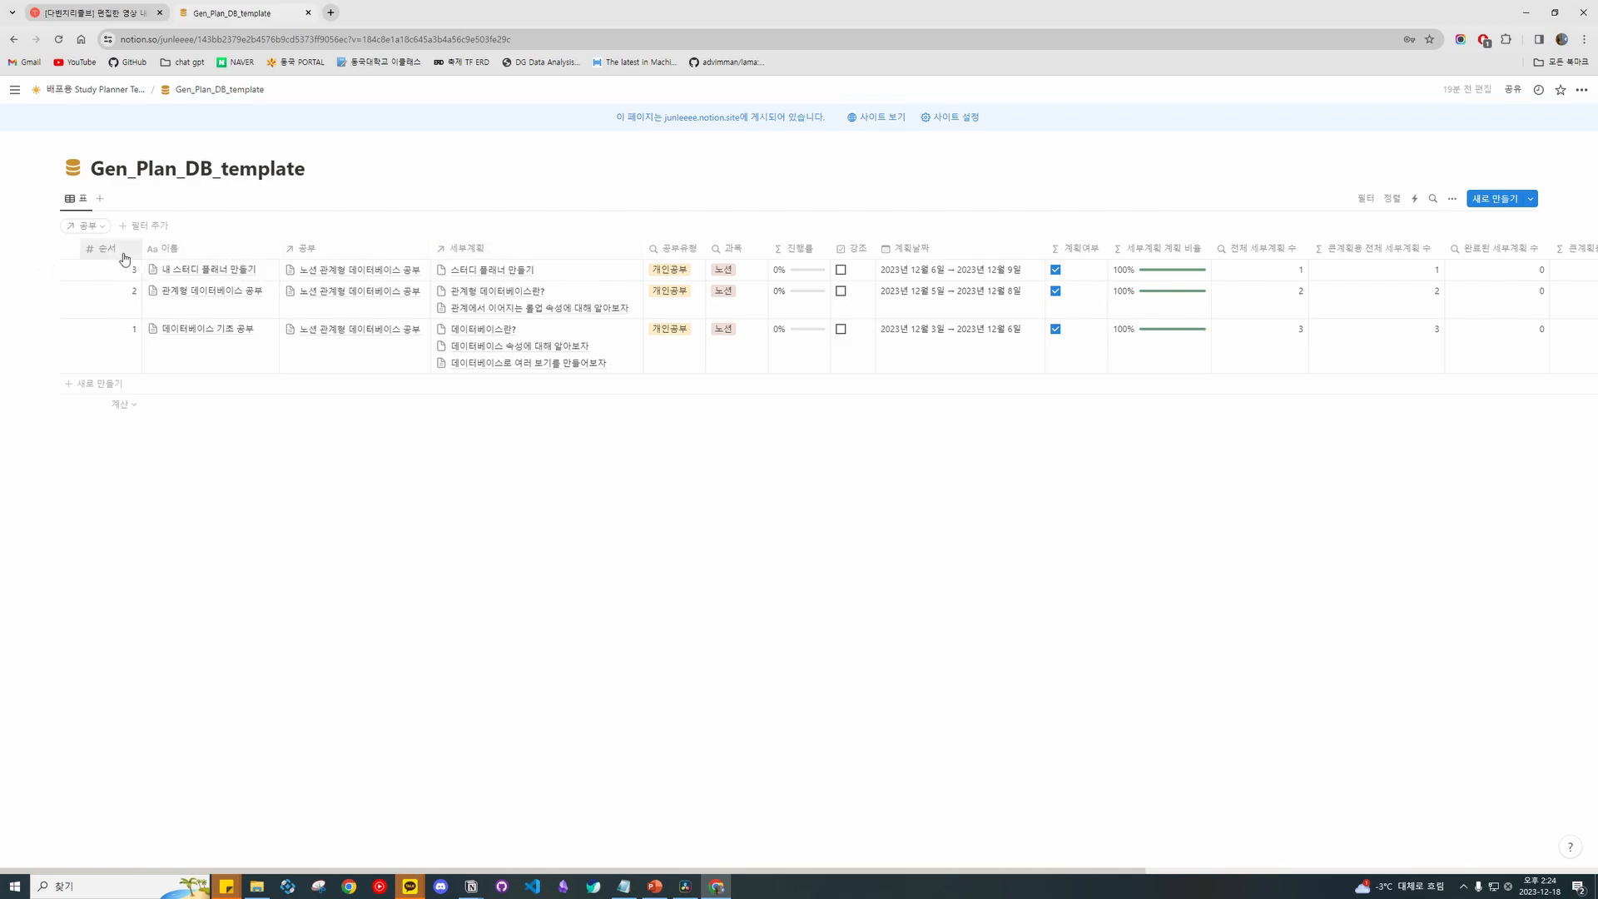
Review the 세부계획 relation and 공부유형 property settings.
scroll(441, 252, right, 1)
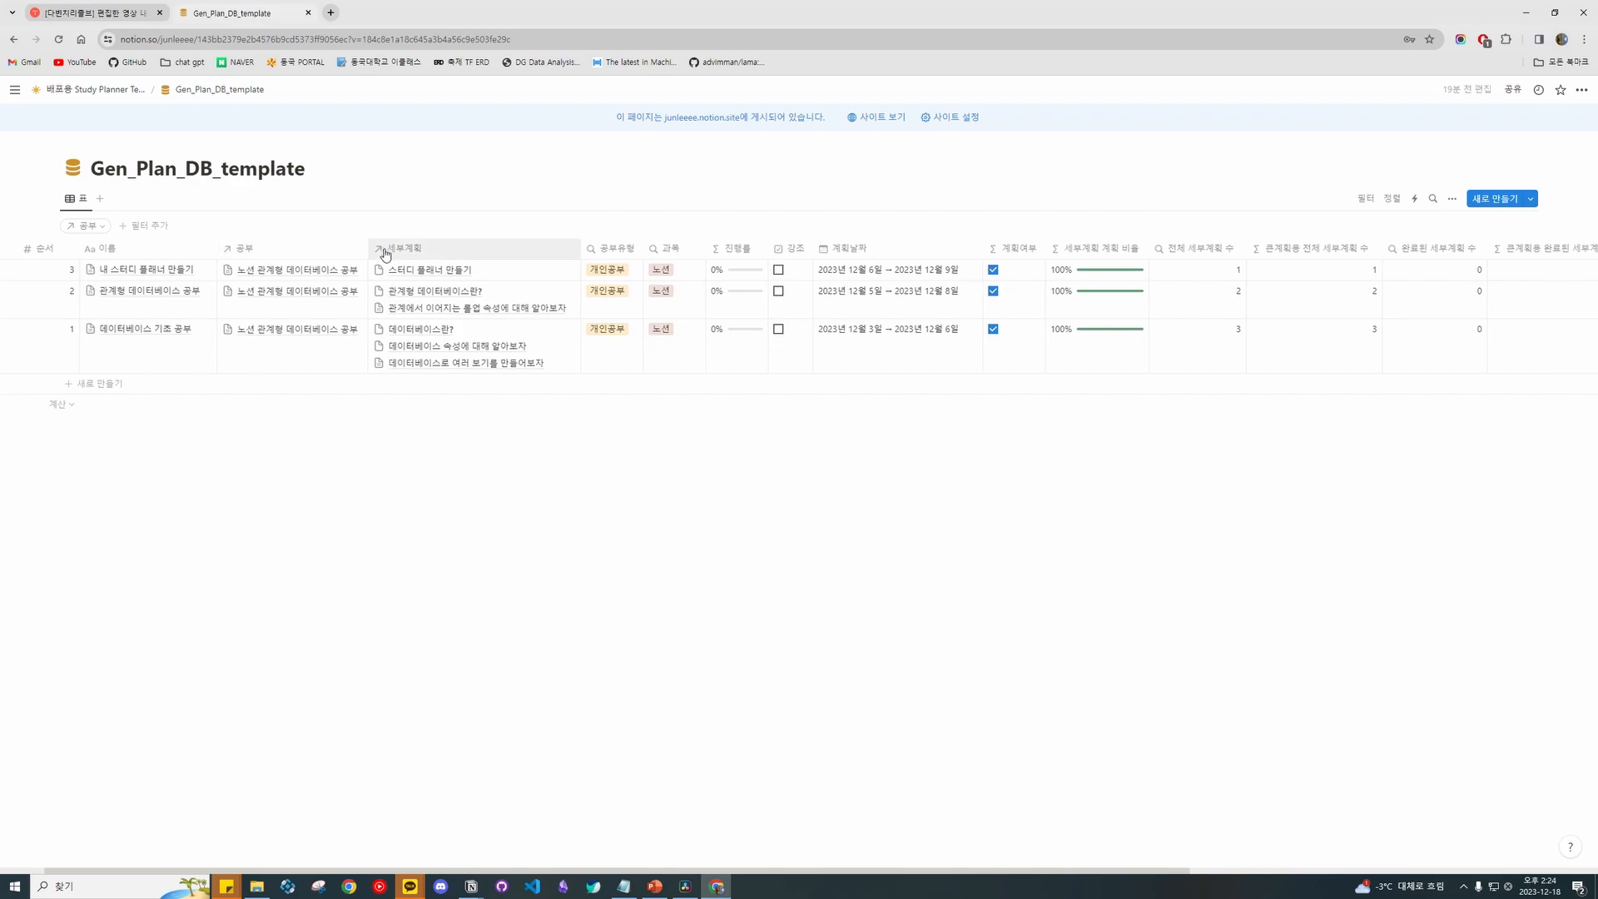
click(453, 252)
click(463, 300)
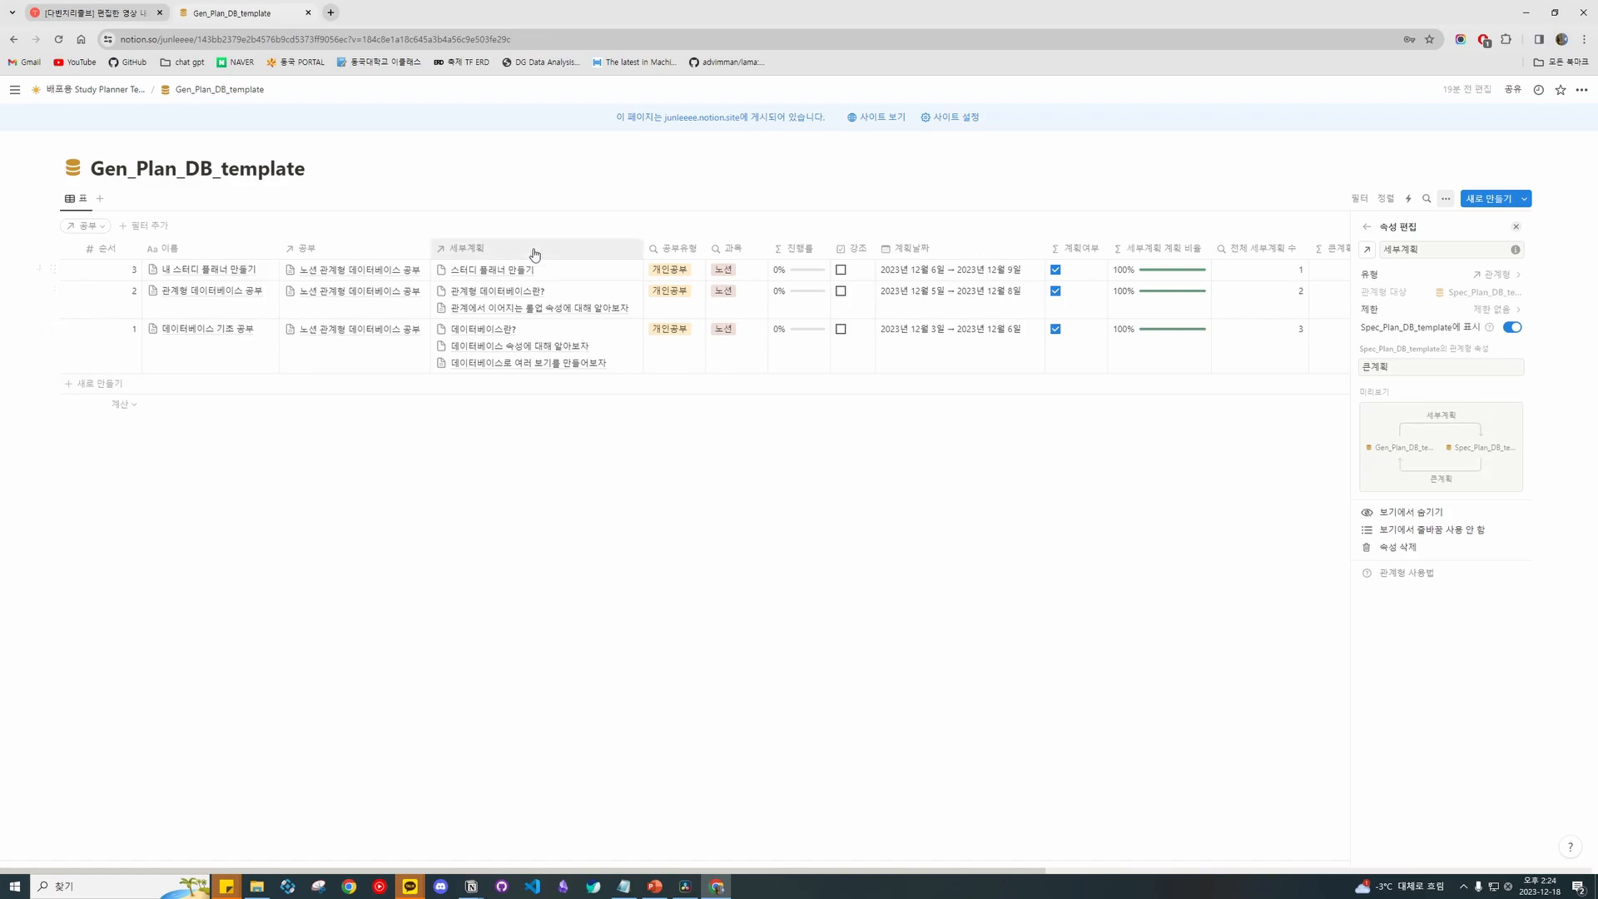
click(1367, 229)
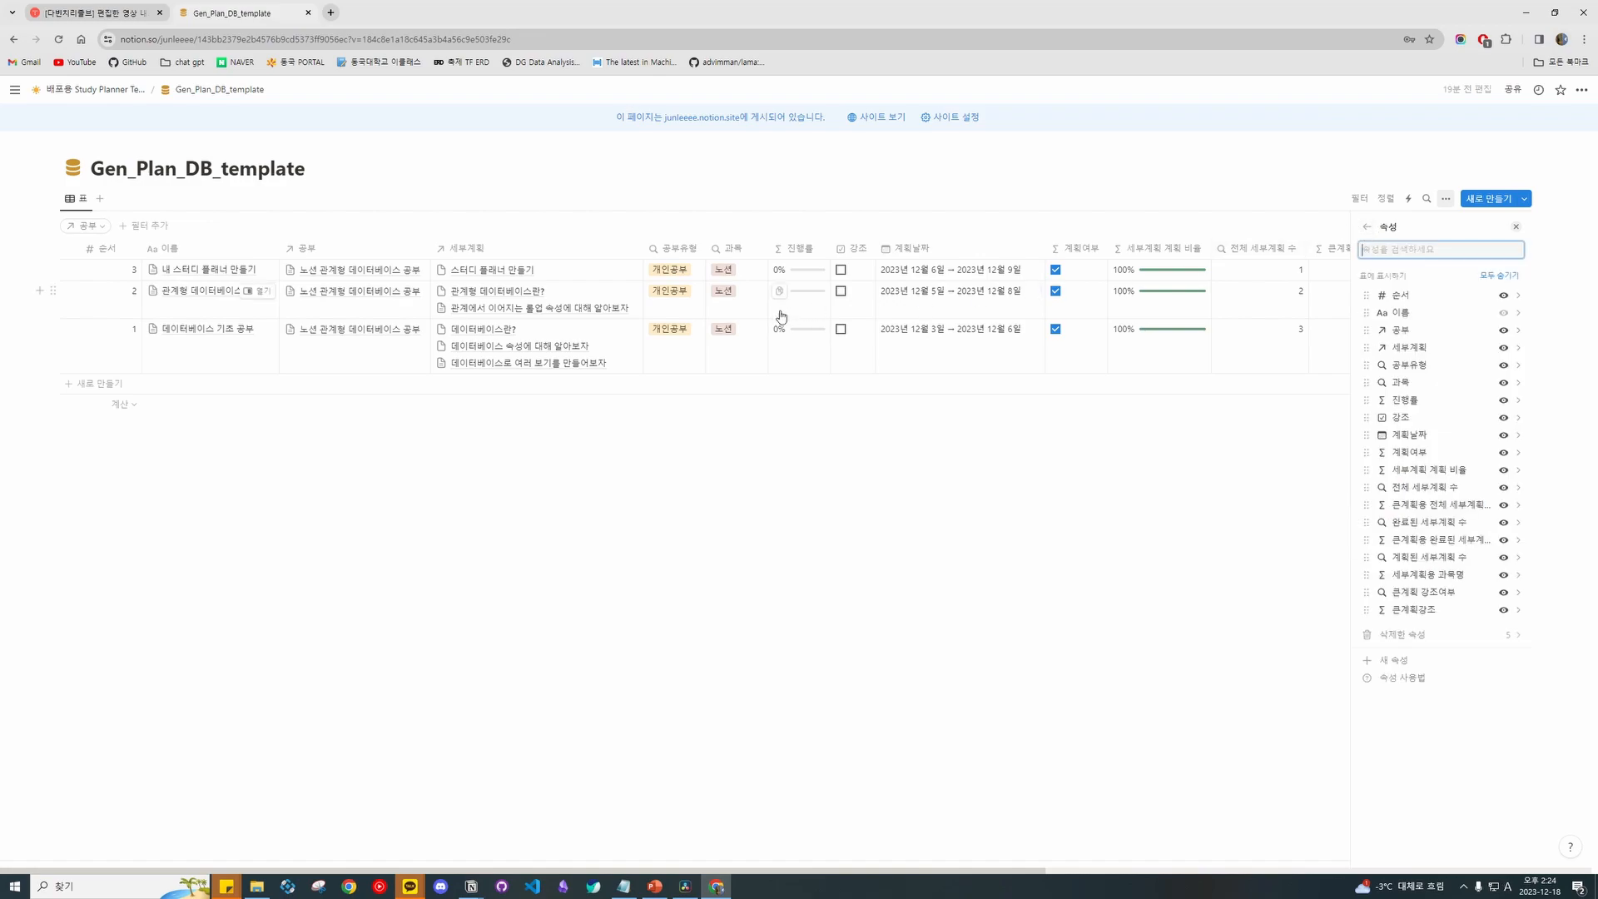
click(1515, 226)
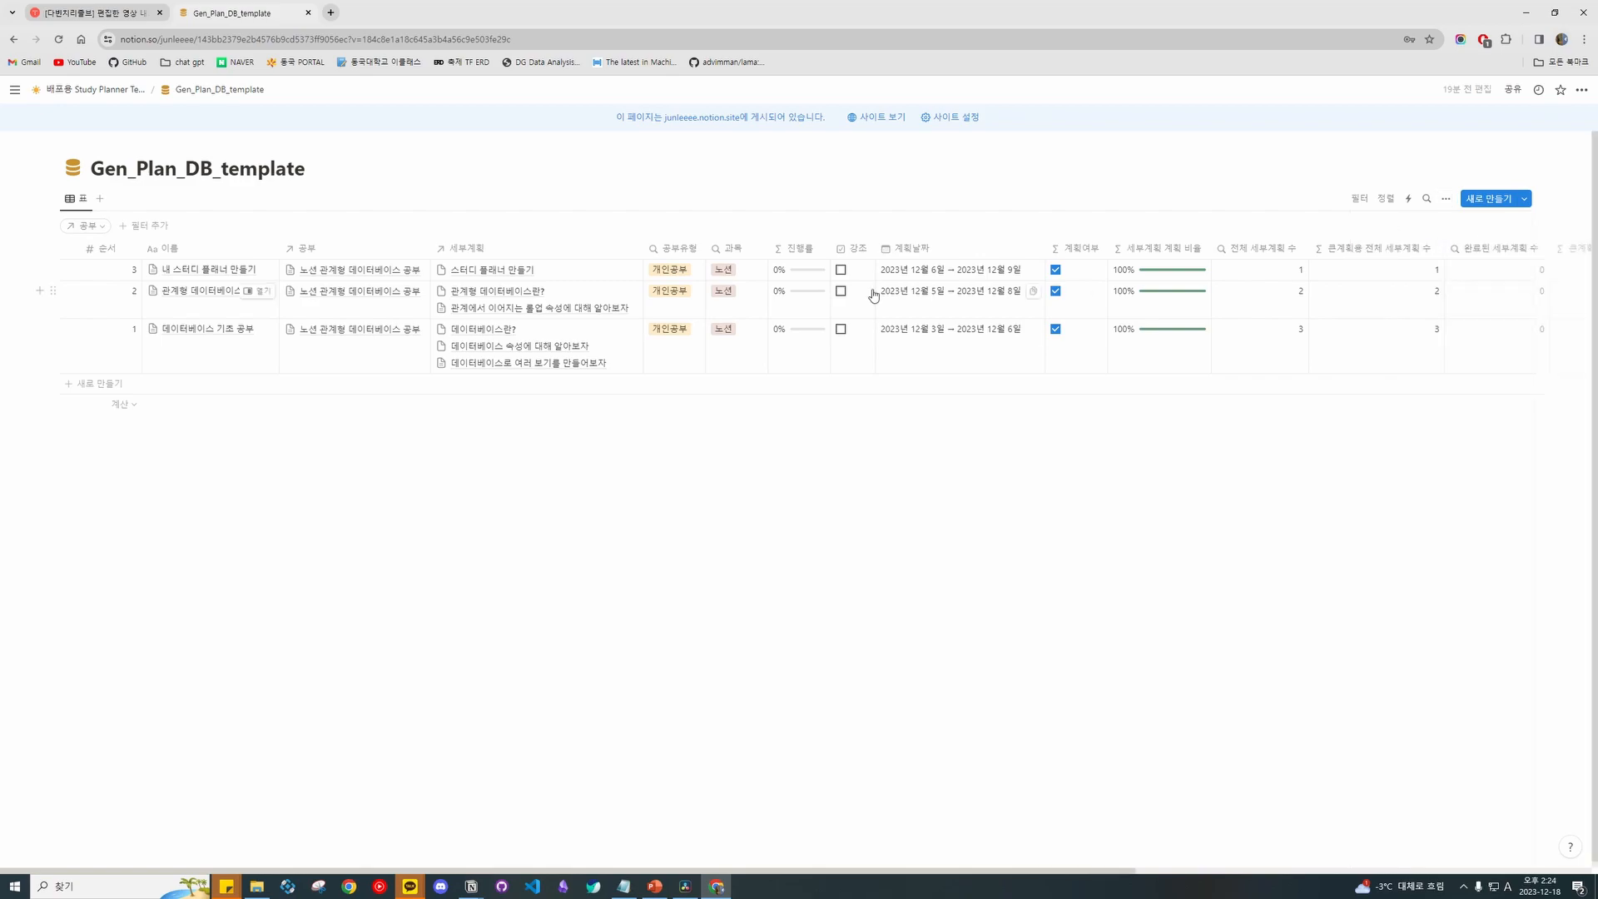
click(674, 248)
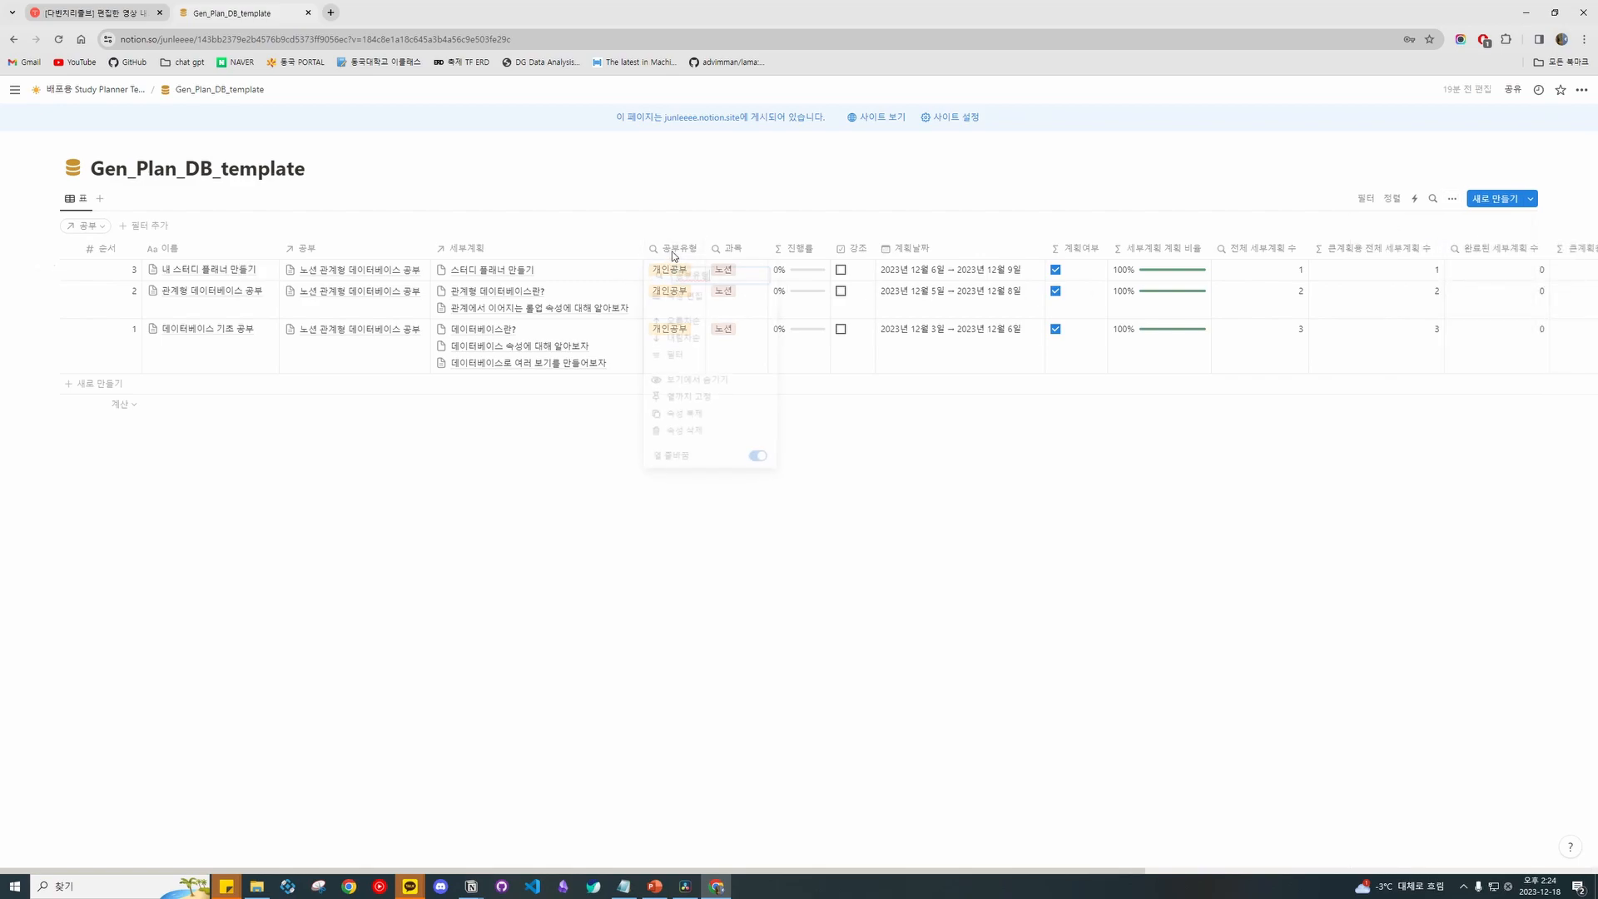
click(719, 294)
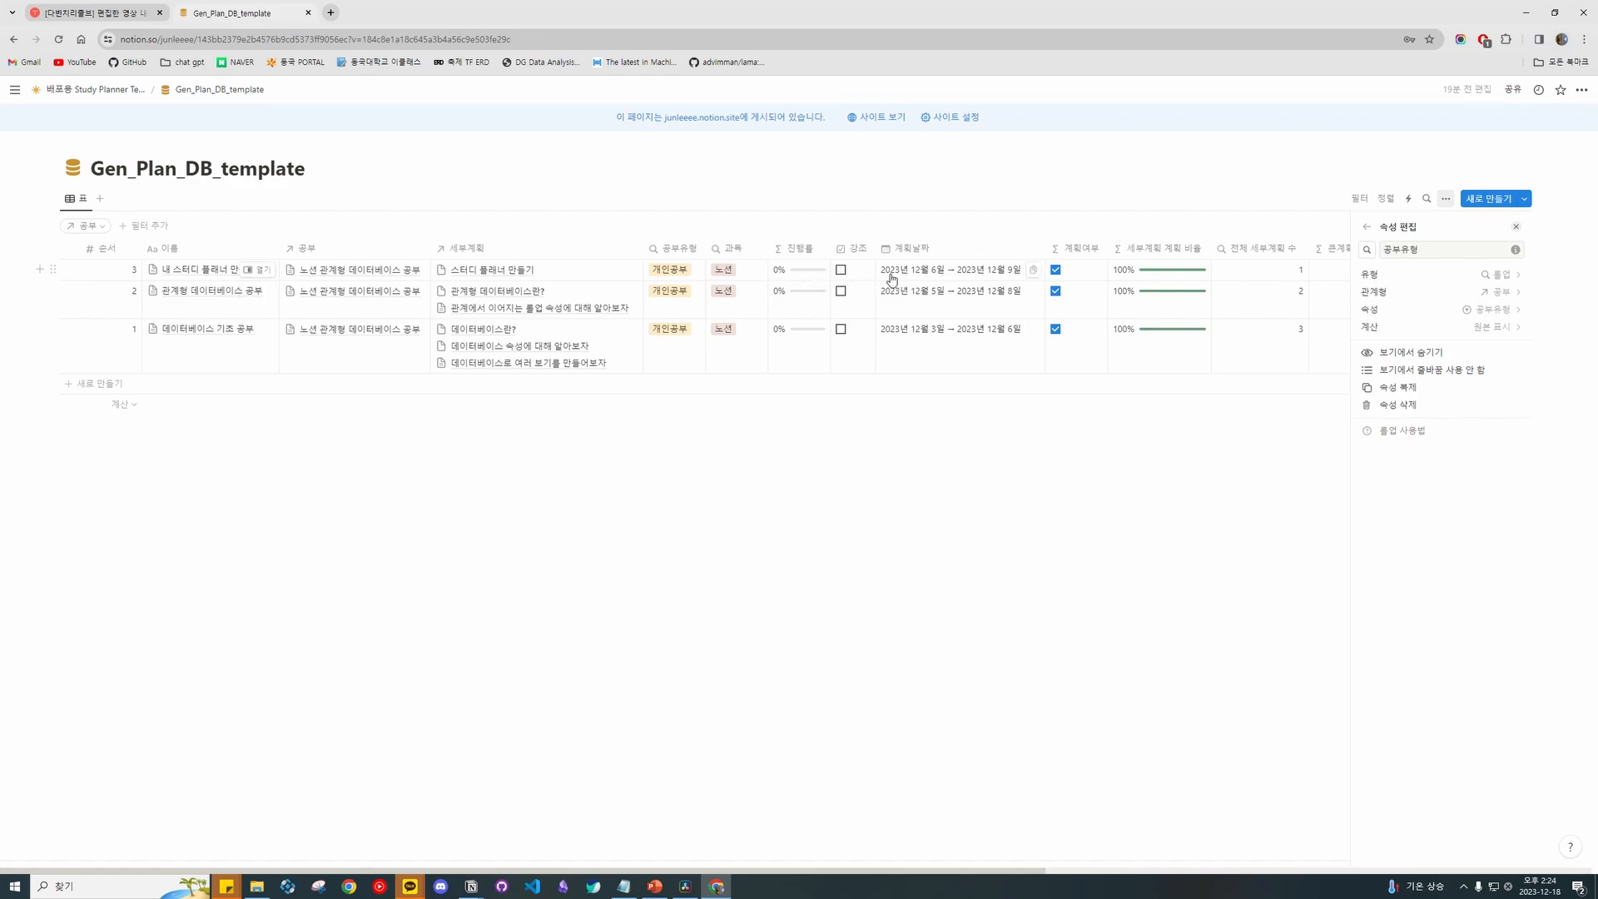
click(1515, 226)
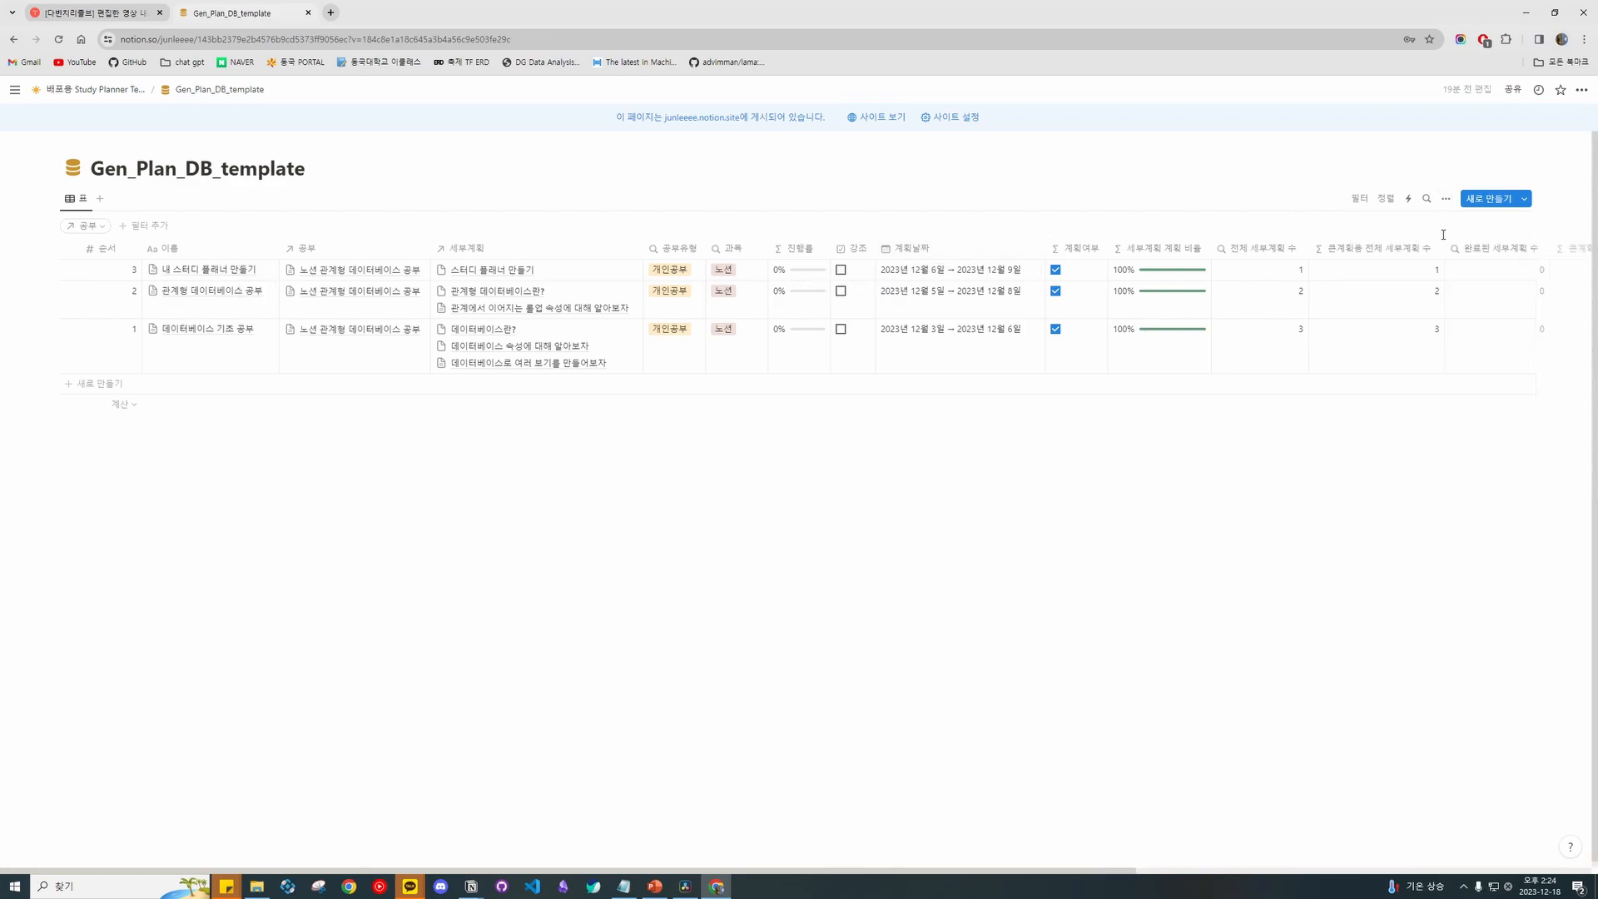
View the 계획여부 formula, close the panel, and scroll back left.
scroll(999, 274, right, 5)
scroll(832, 251, right, 2)
click(705, 250)
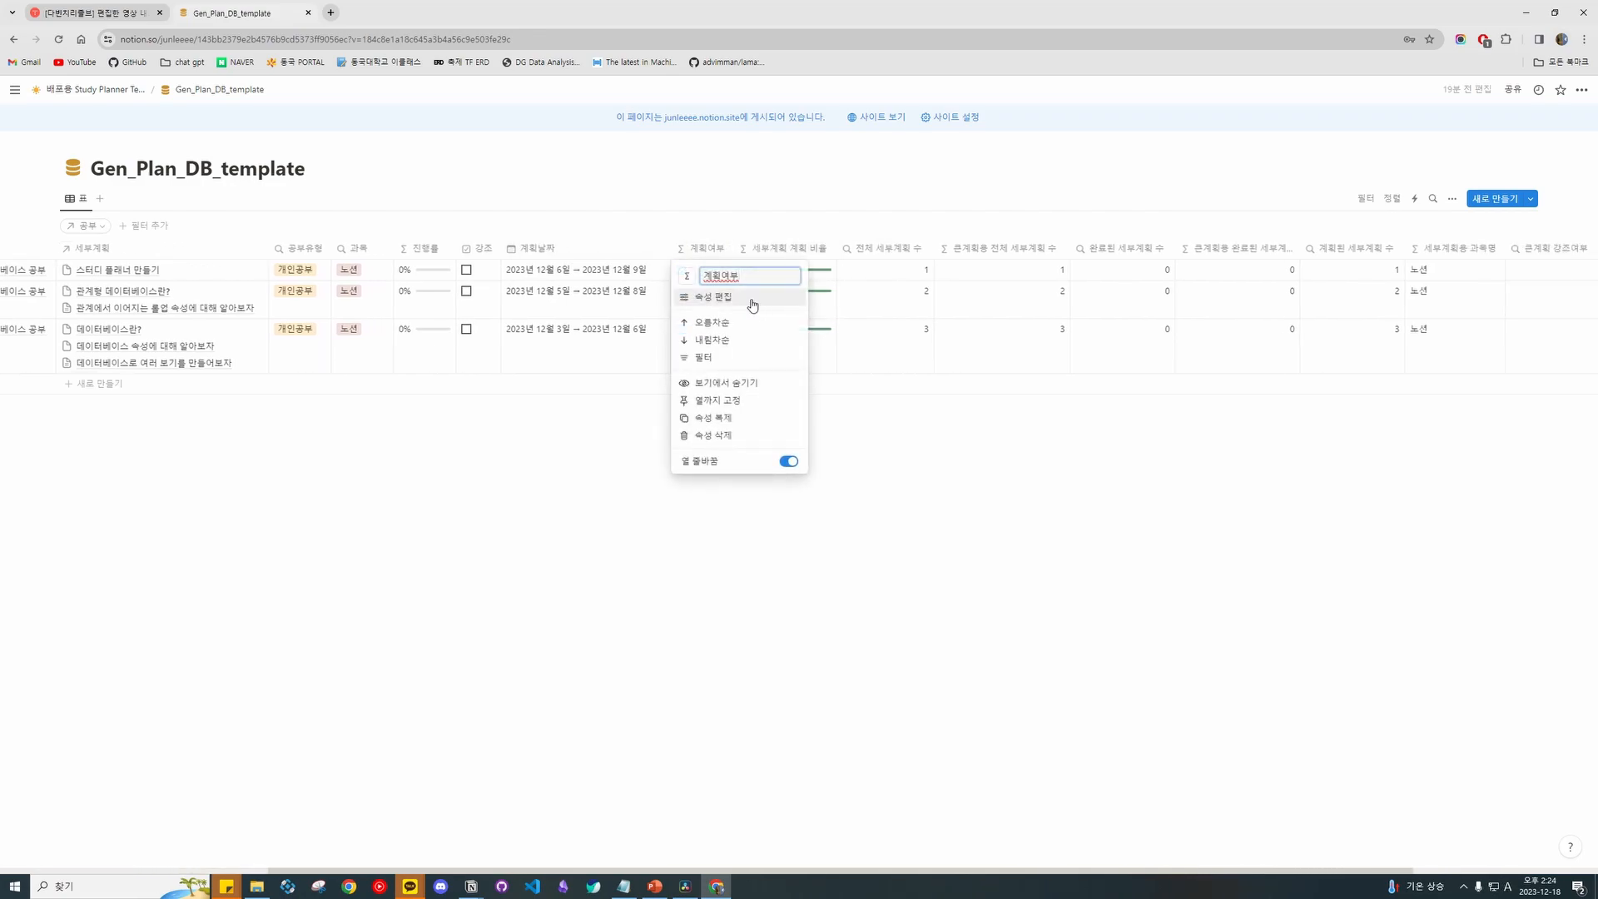
click(747, 300)
click(1430, 292)
click(1511, 313)
click(1515, 228)
scroll(874, 274, right, 6)
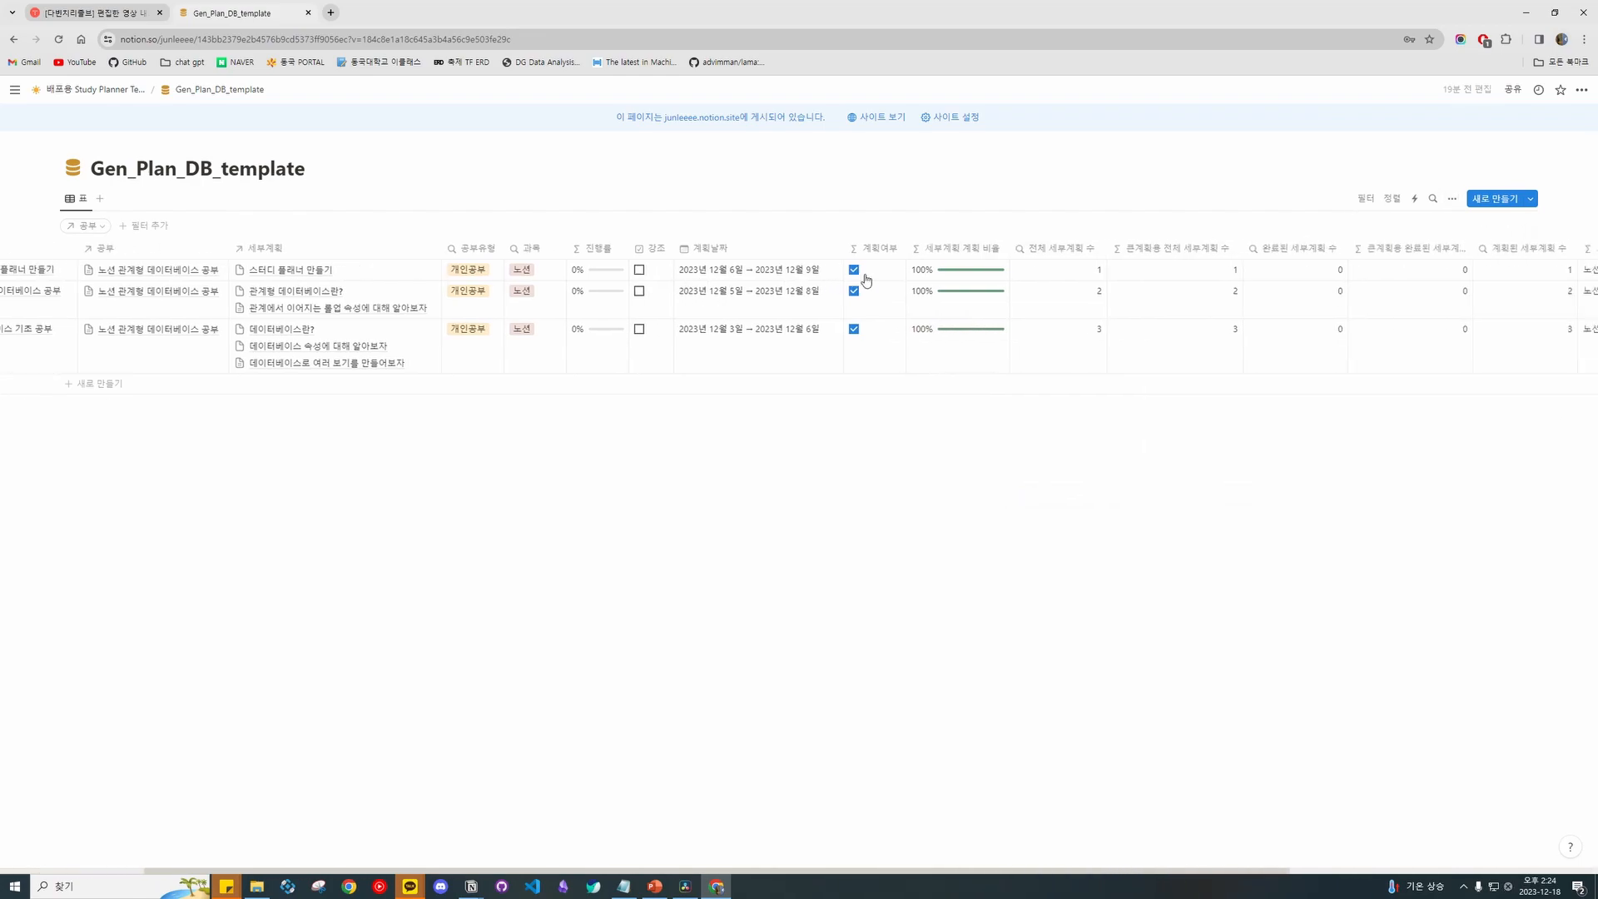
scroll(837, 265, right, 2)
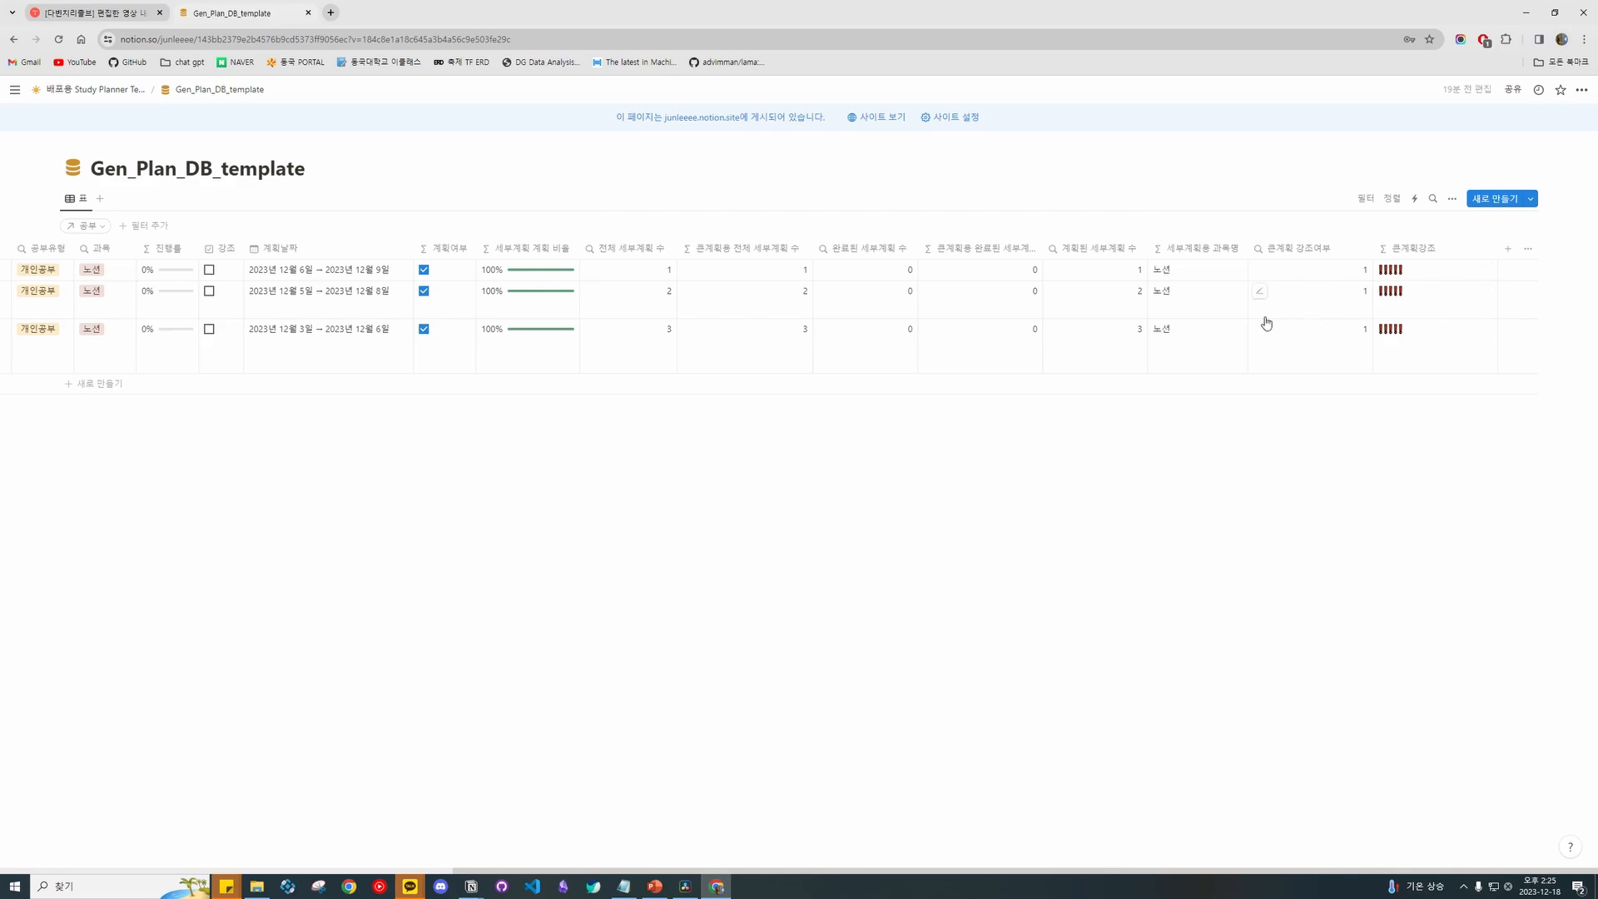
scroll(1281, 314, left, 8)
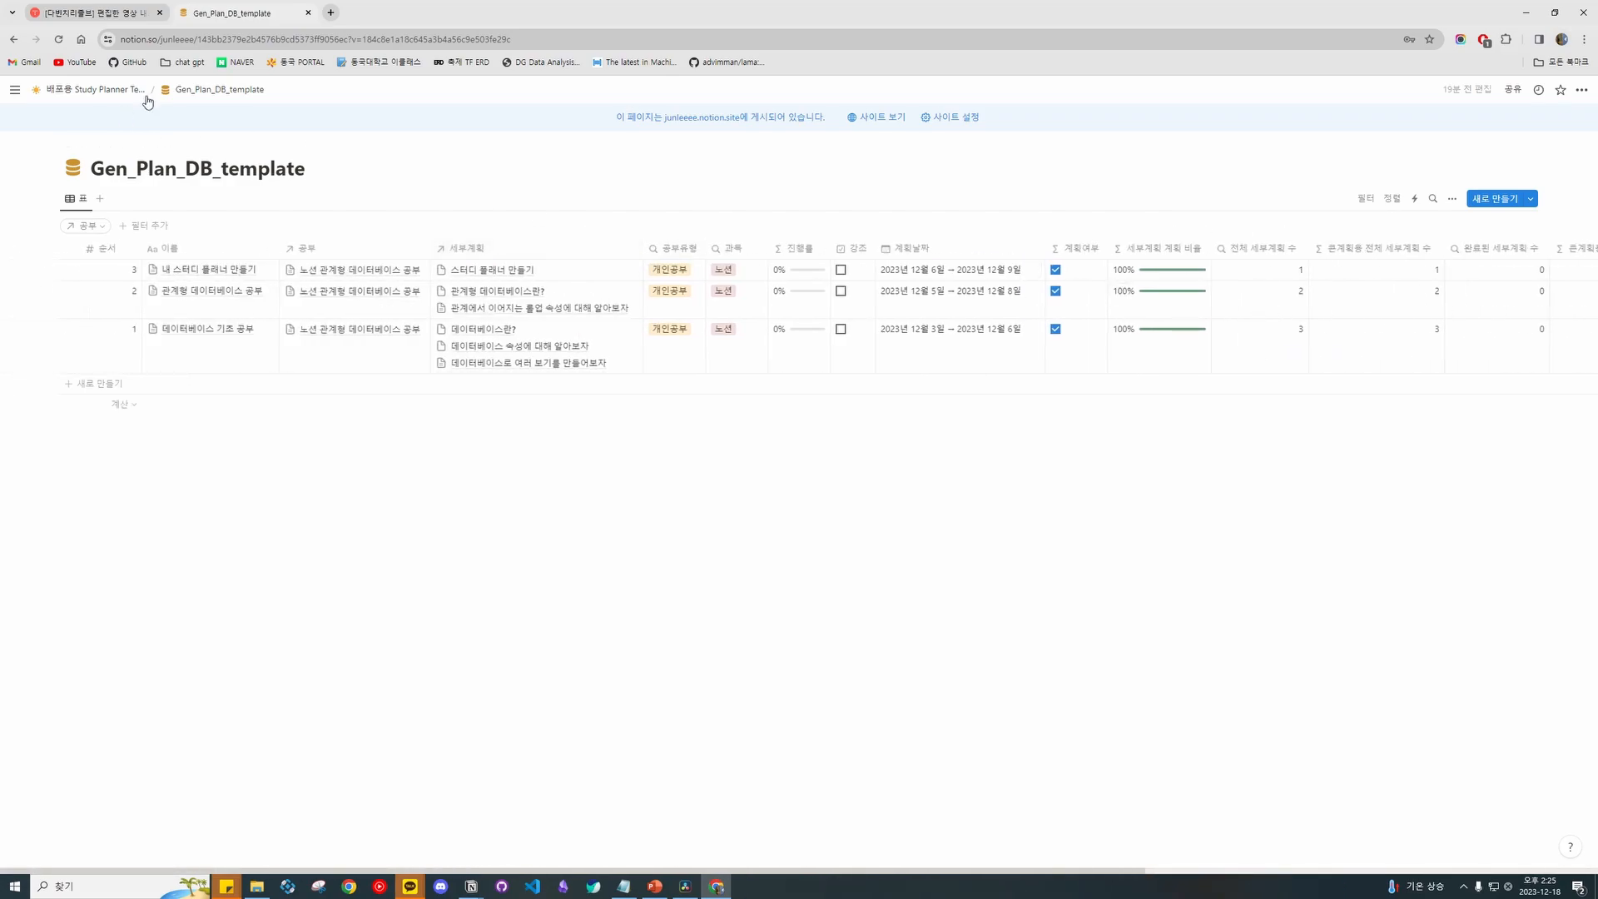
Open Spec_Plan_DB_template from the Study Planner page and view the 큰계획 property settings.
click(125, 89)
scroll(734, 330, down, 20)
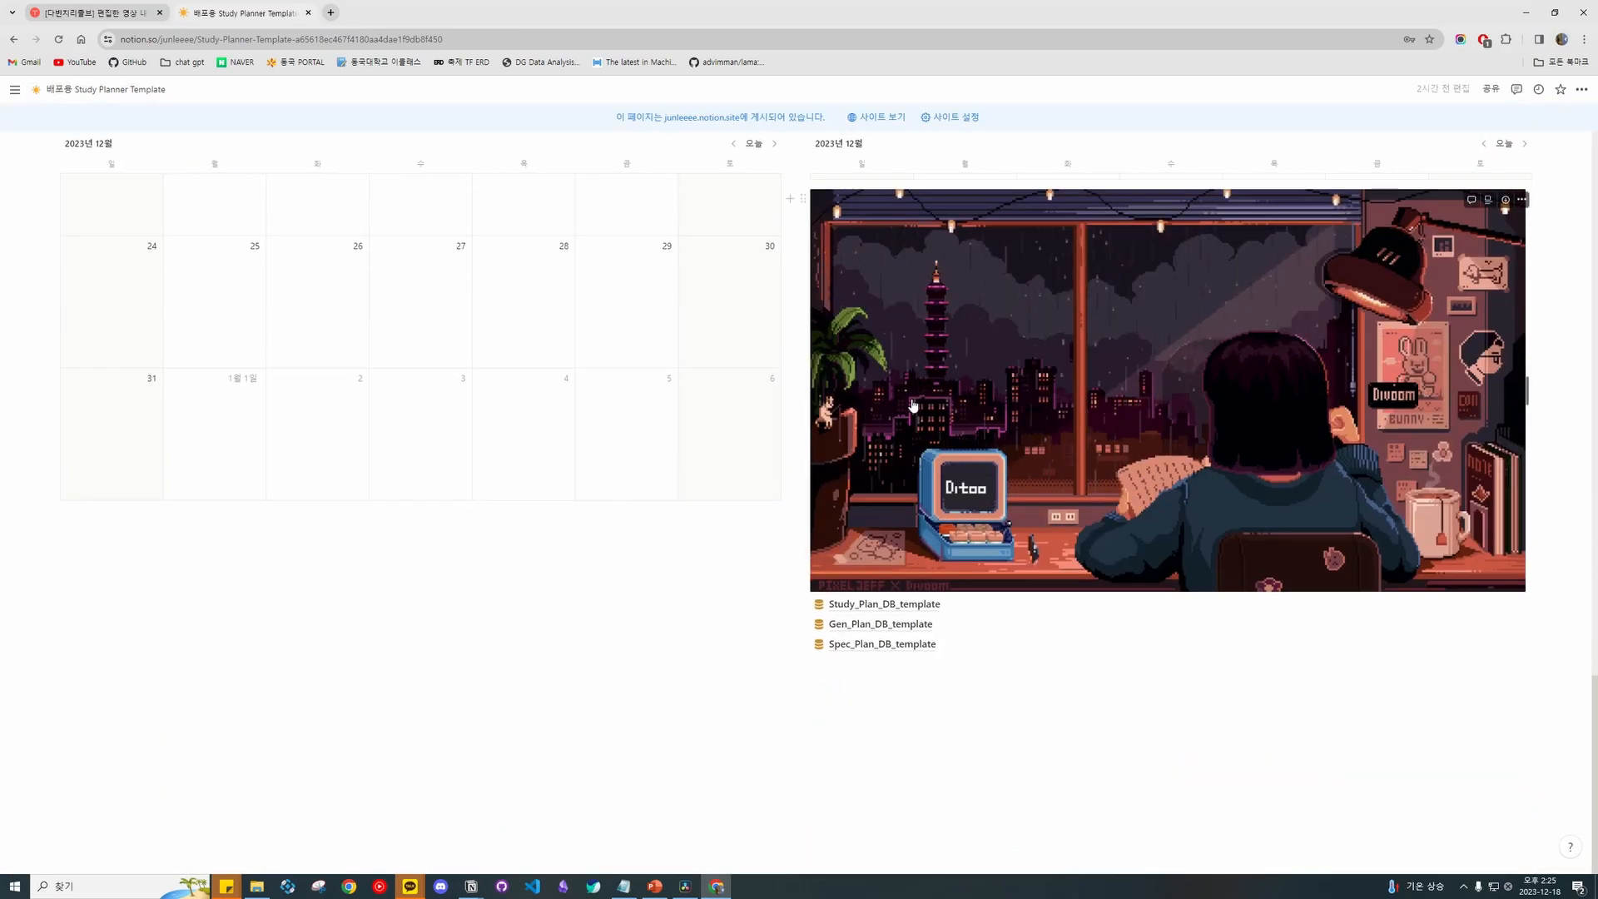
click(880, 645)
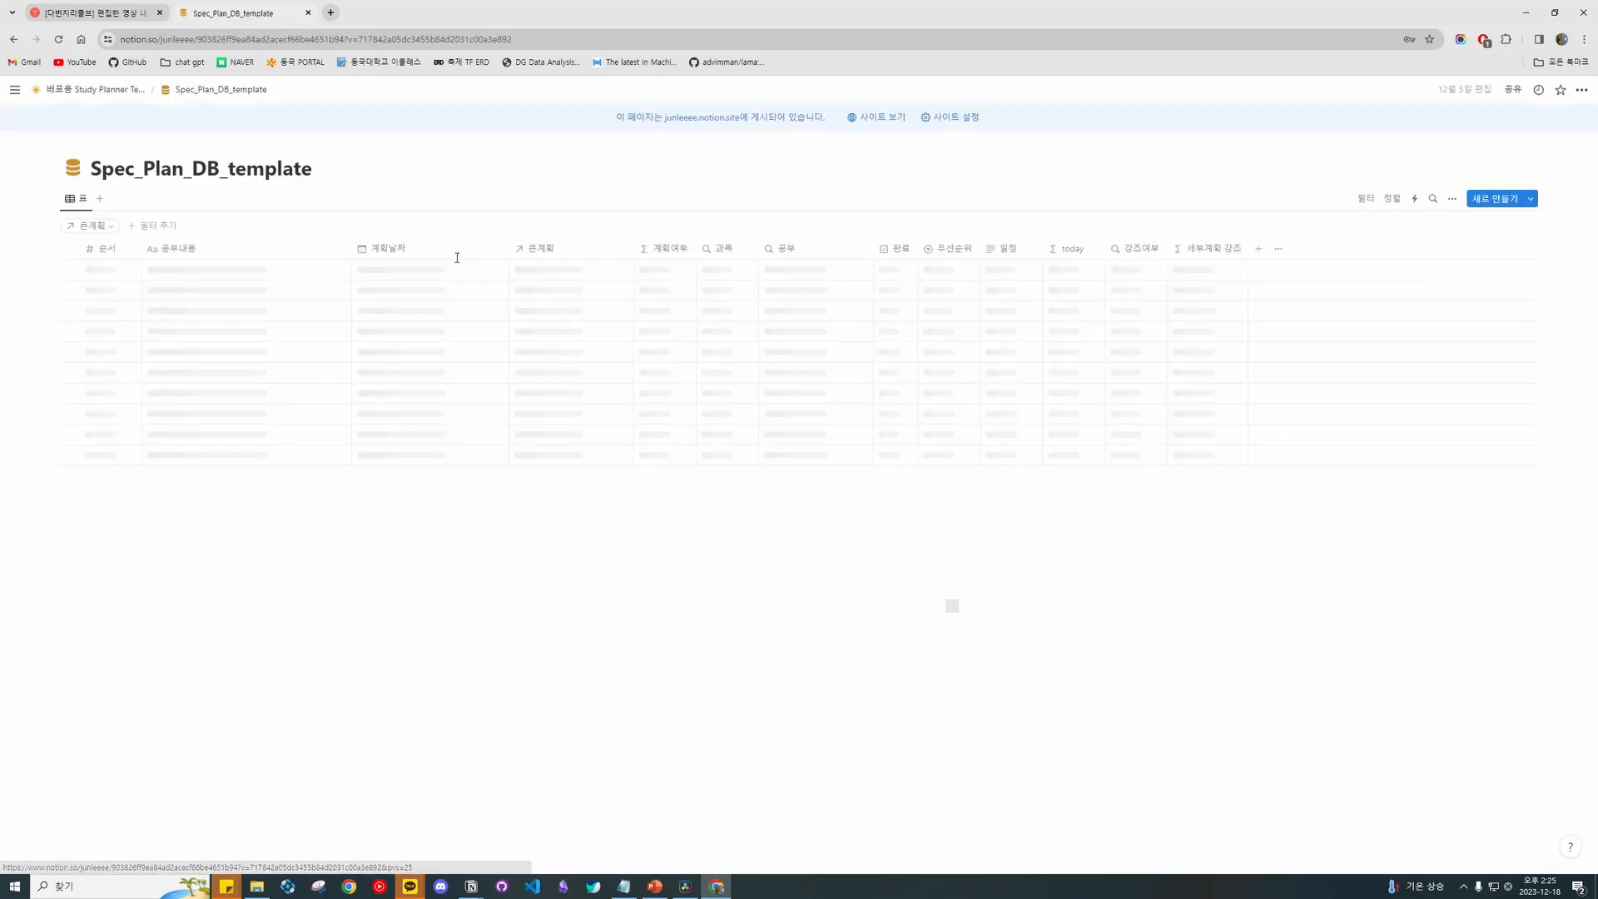
click(575, 256)
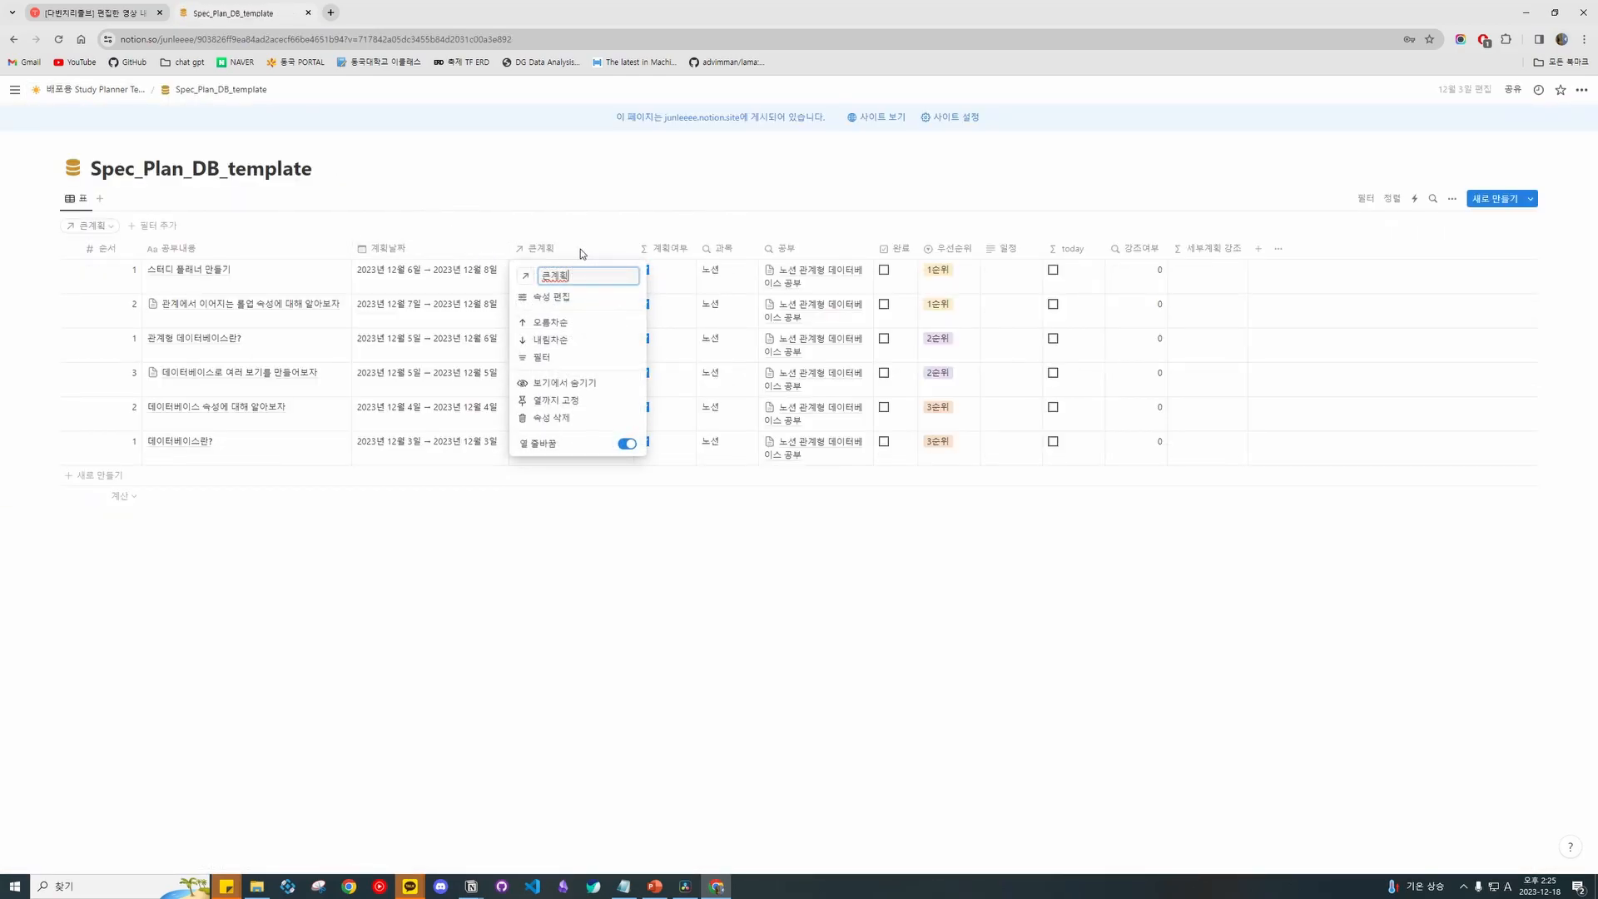
click(583, 299)
click(1003, 301)
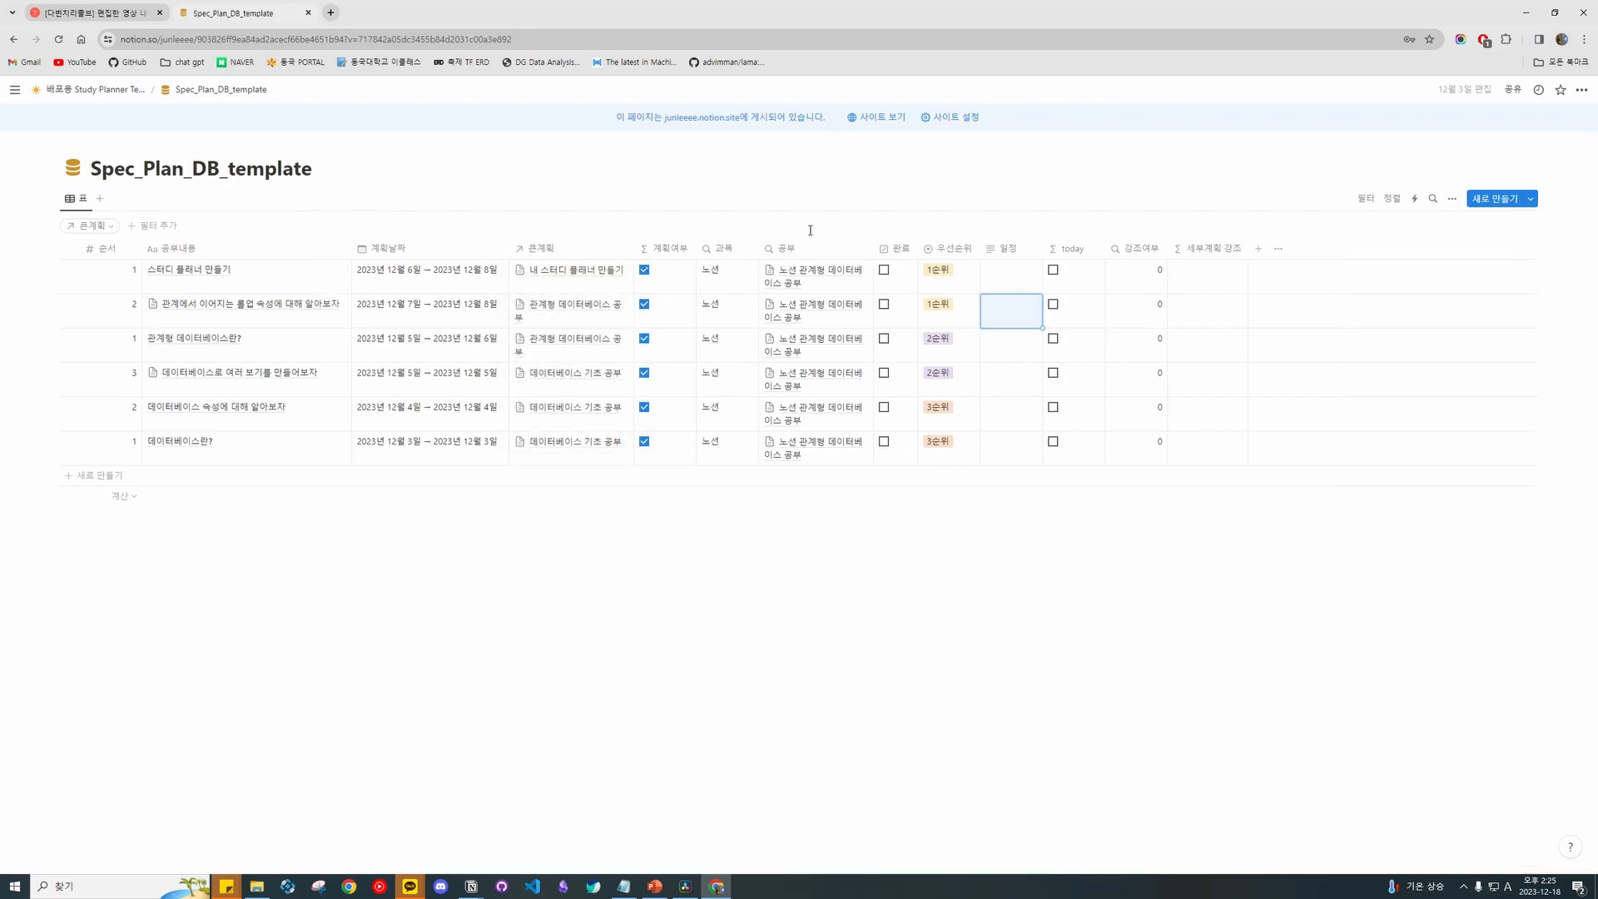
Inspect row 1's 일정 and 우선순위 cells without changing them.
click(1022, 283)
key(Escape)
click(957, 273)
key(Escape)
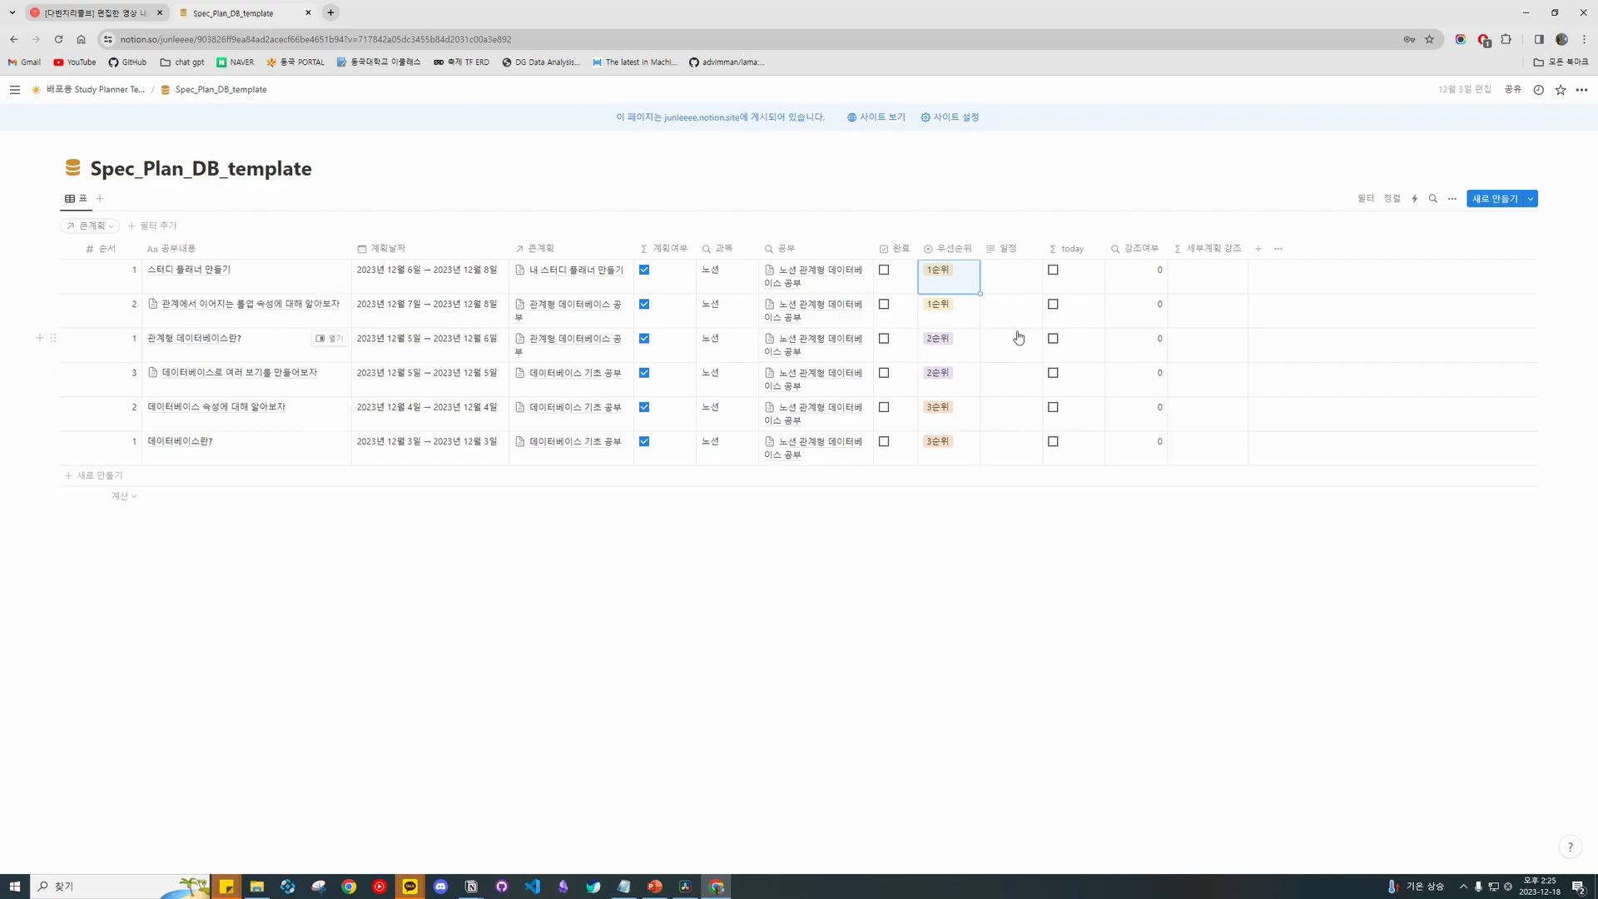
scroll(770, 307, down, 3)
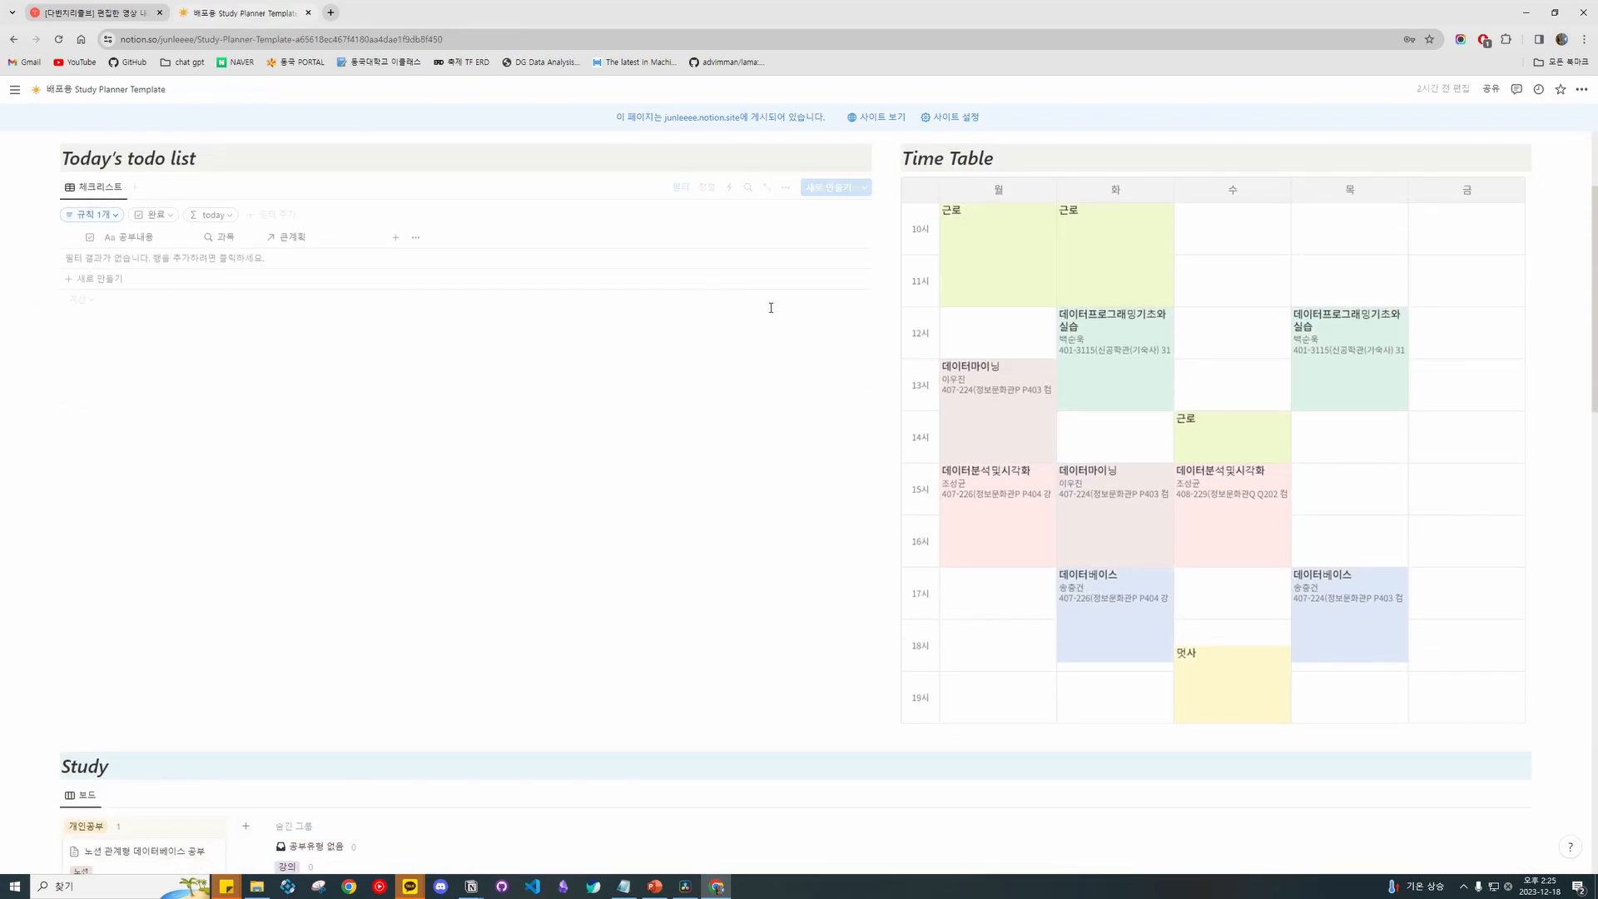
scroll(770, 306, up, 3)
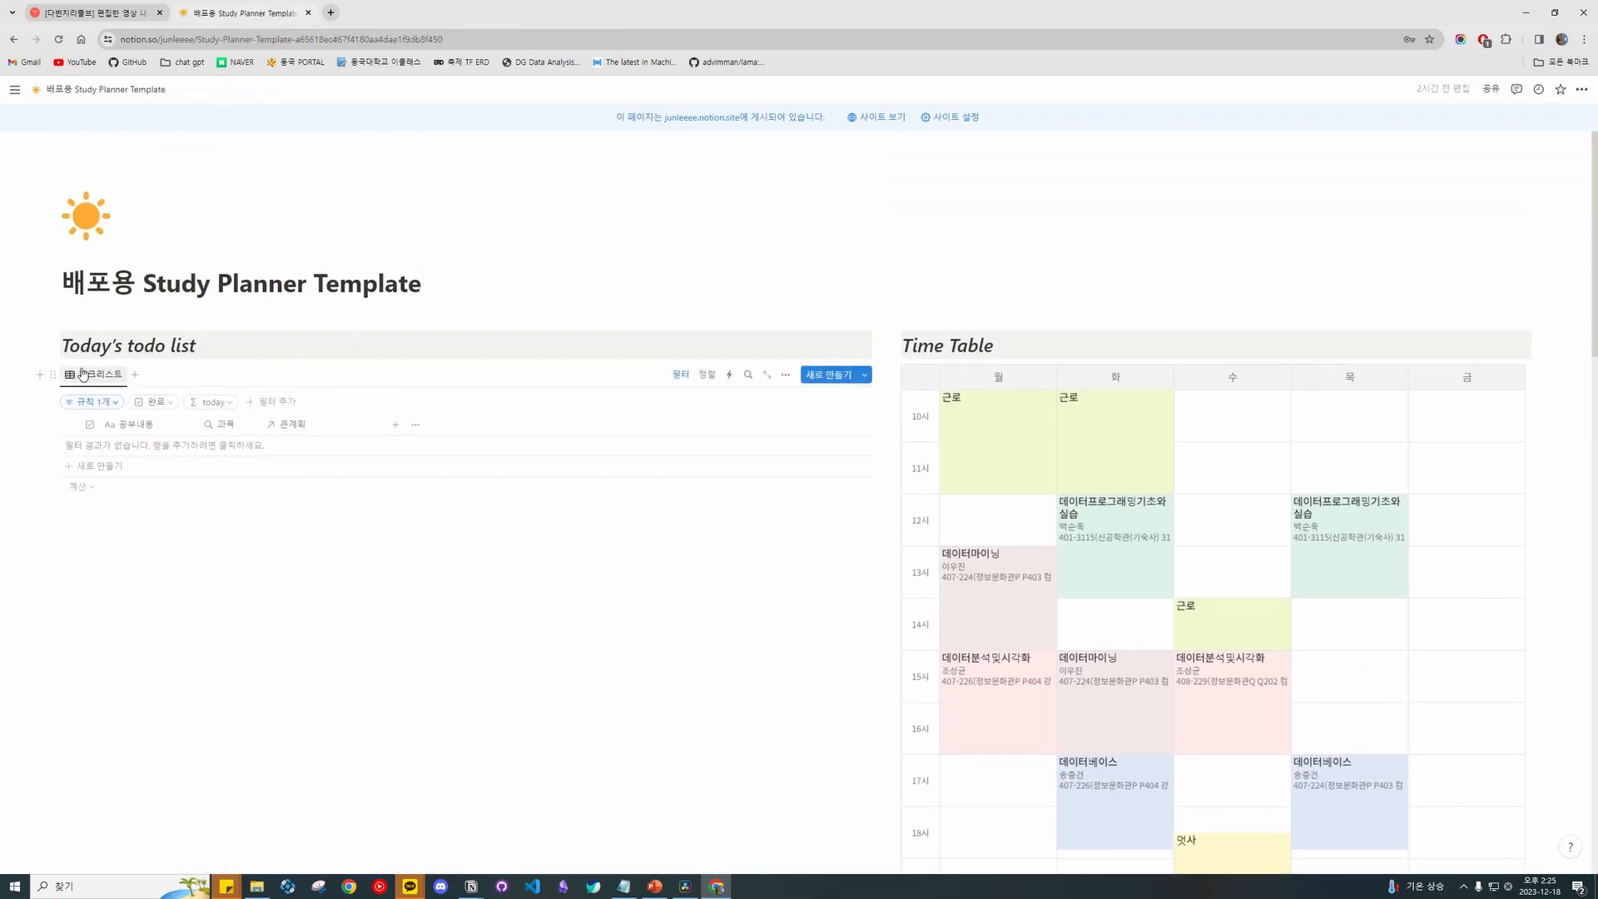
Highlight the Today's todo list heading, then clear the selection.
click(193, 345)
drag(193, 344, 71, 344)
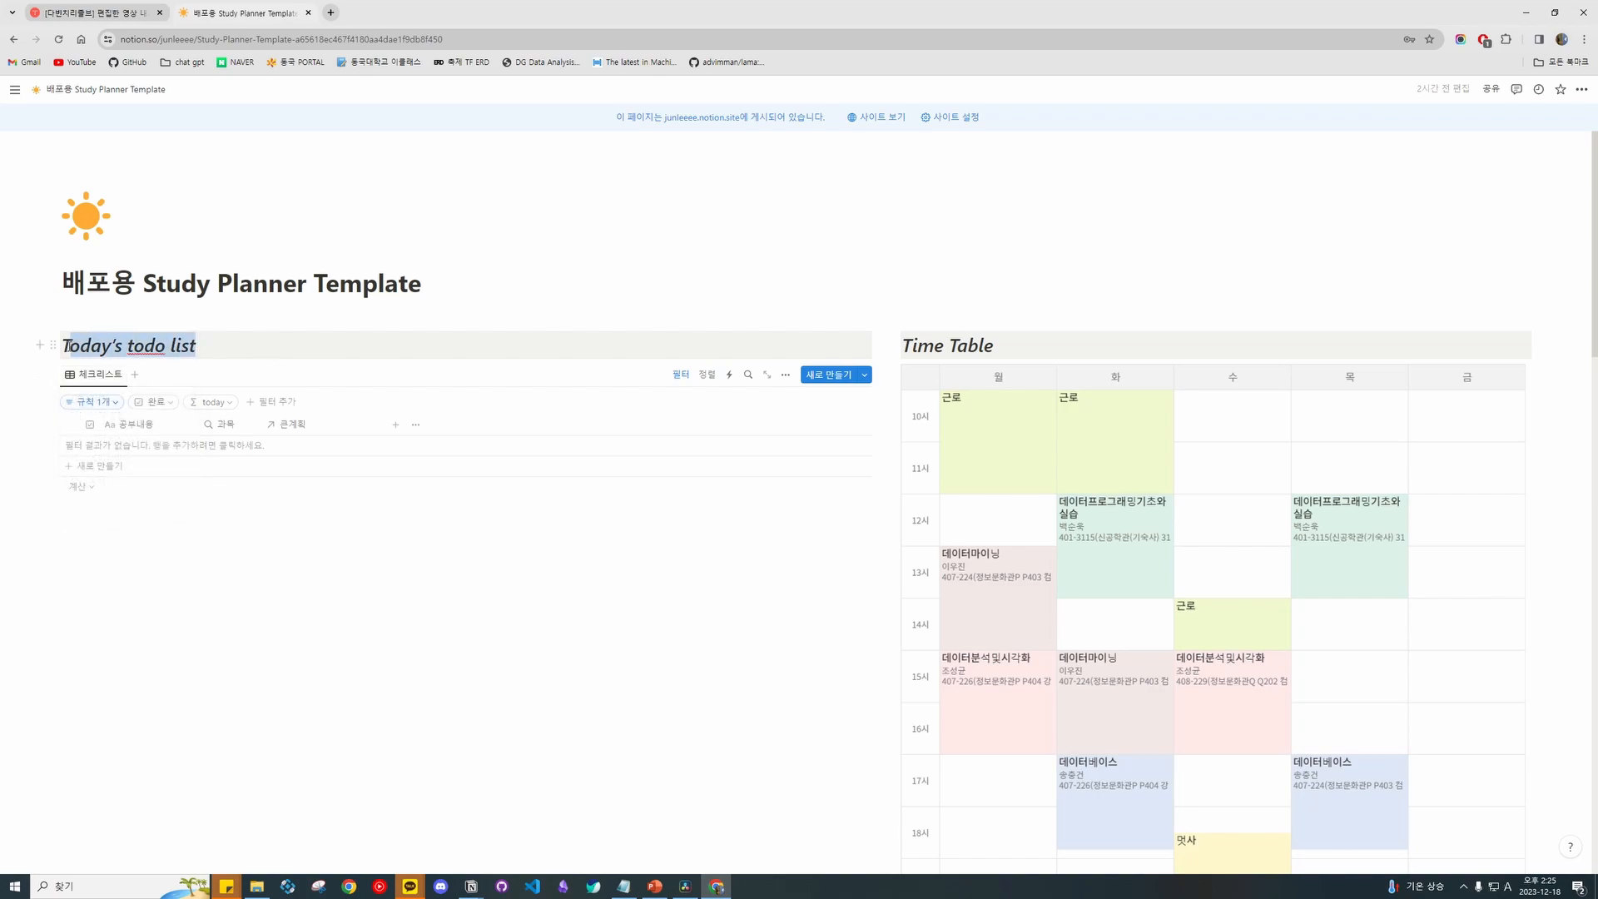
click(343, 353)
drag(350, 354, 64, 350)
click(182, 348)
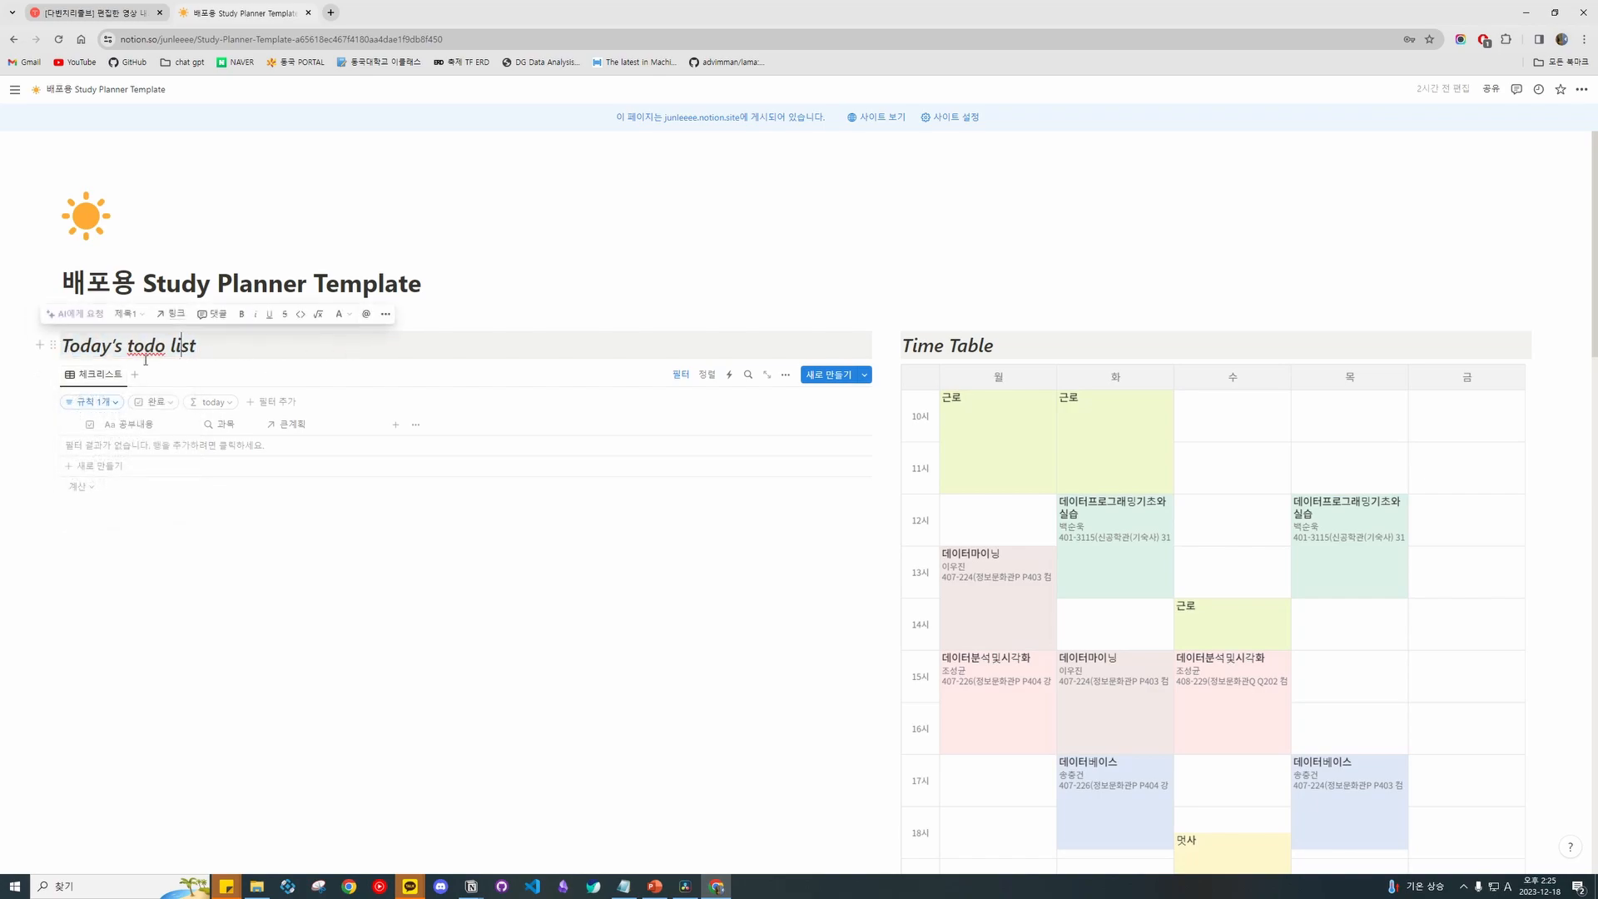
Check the todo list view's properties, showing then re-hiding the 계획날짜 column.
click(785, 375)
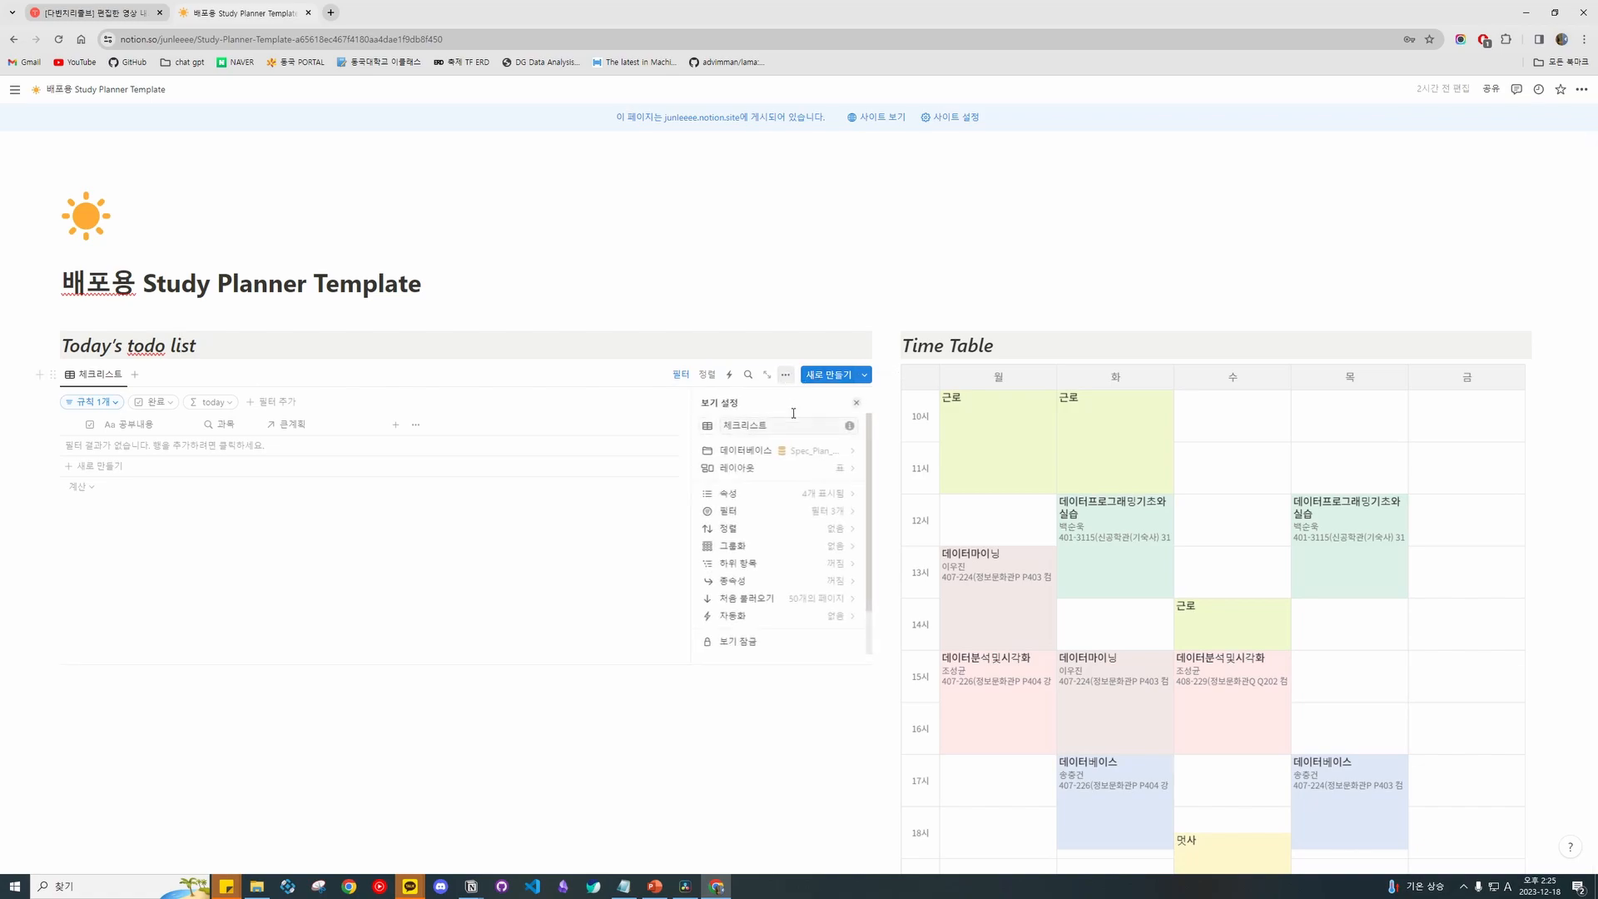
click(832, 492)
click(838, 489)
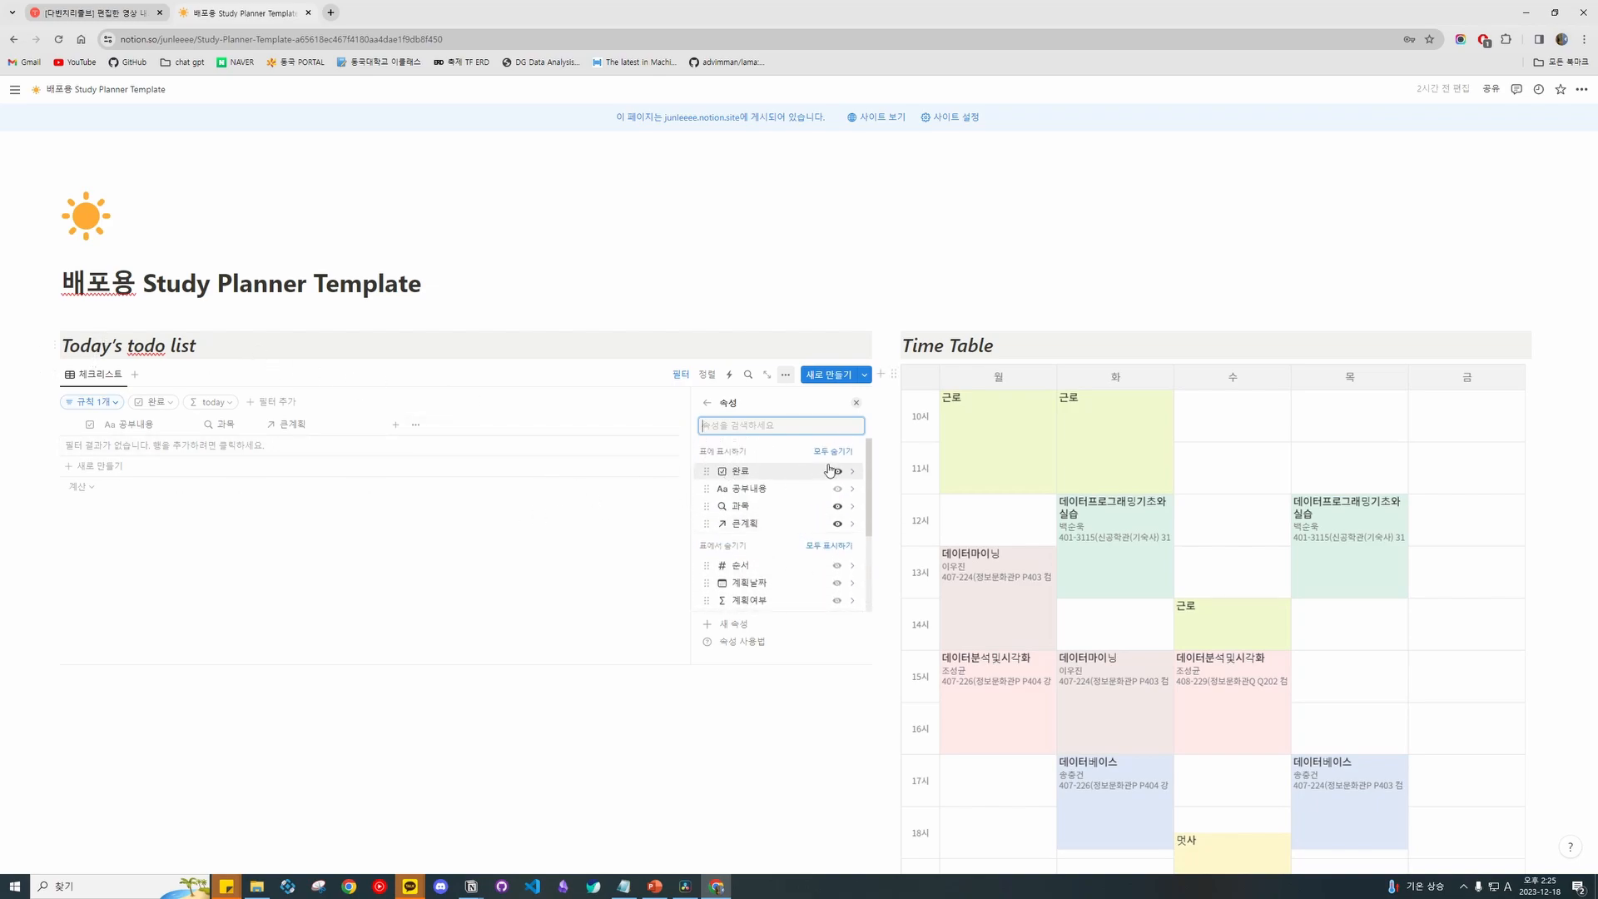
scroll(832, 499, down, 3)
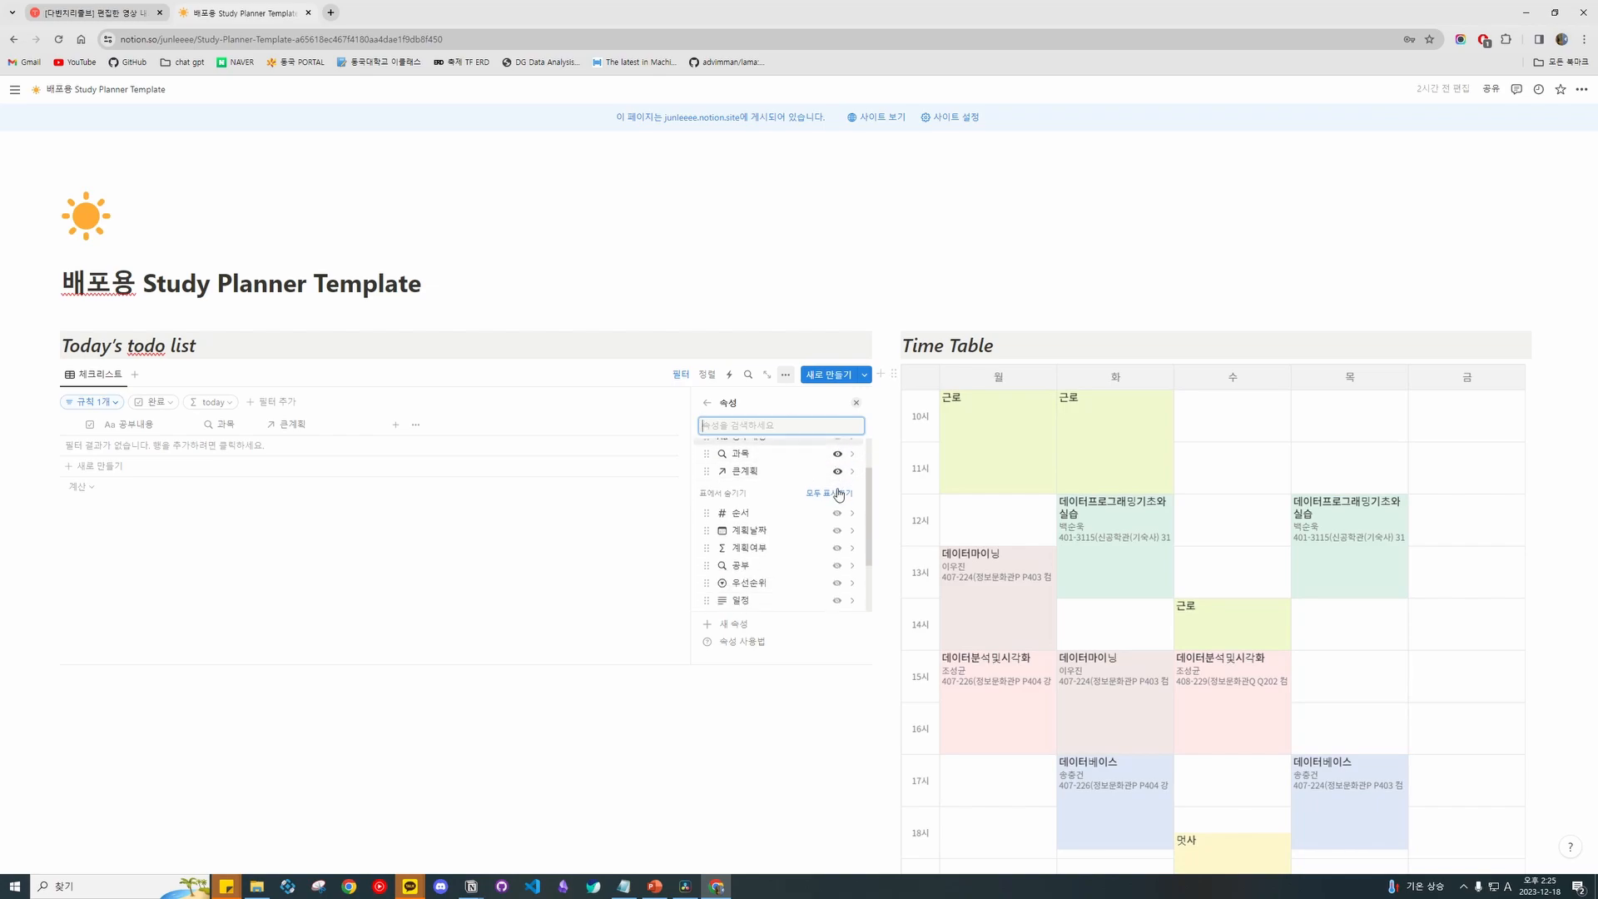
click(837, 451)
scroll(828, 500, up, 3)
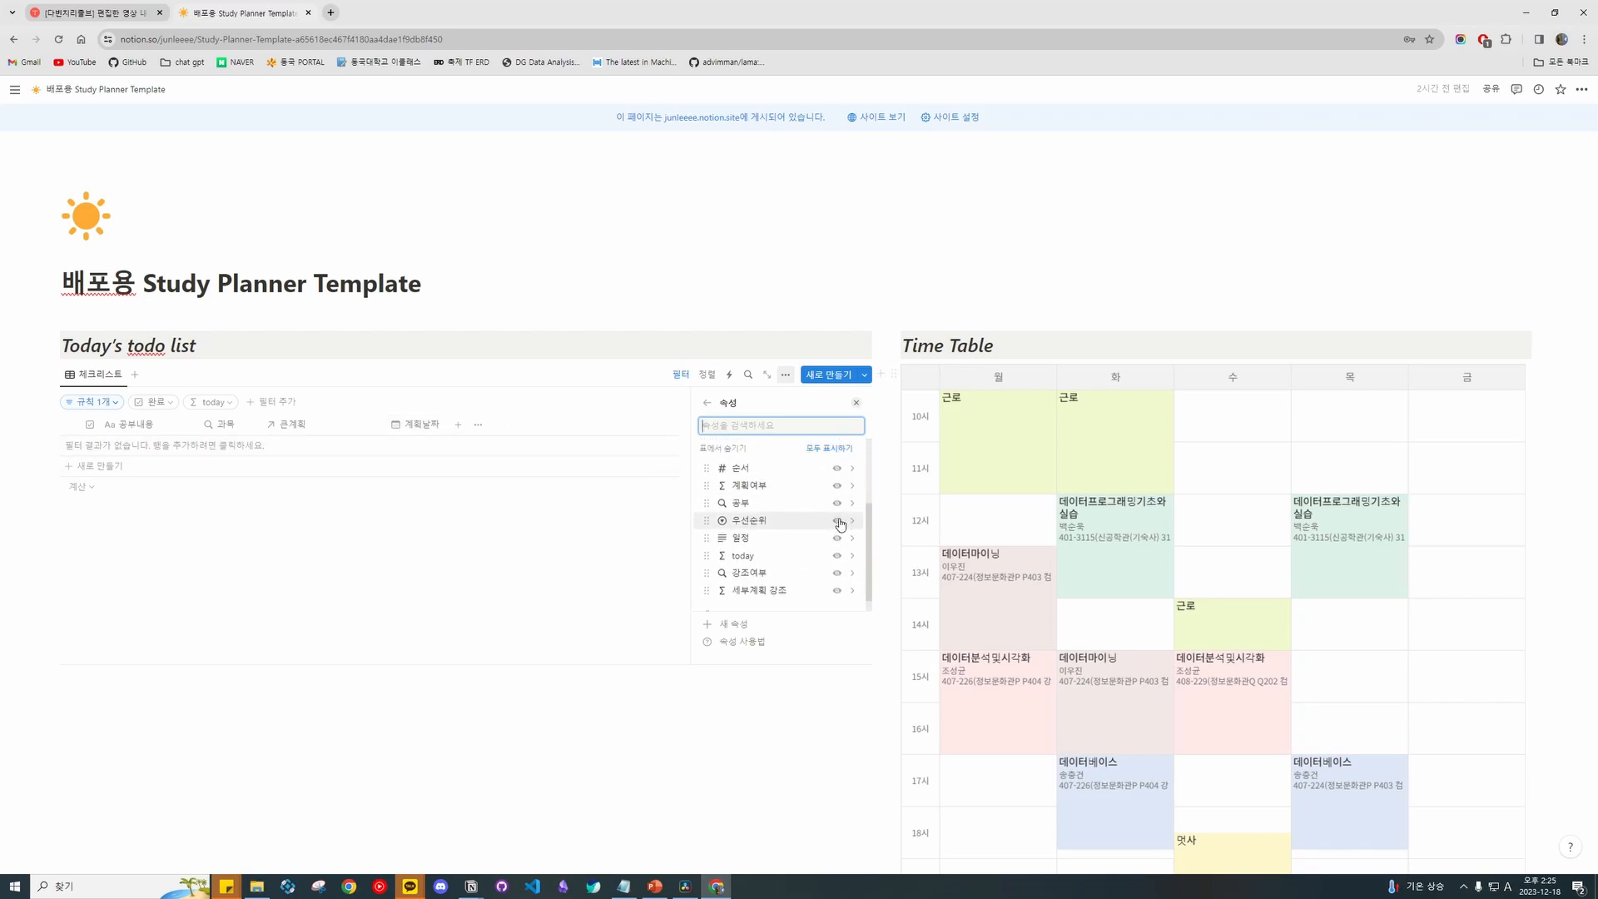
click(837, 541)
scroll(788, 496, down, 3)
scroll(791, 499, down, 1)
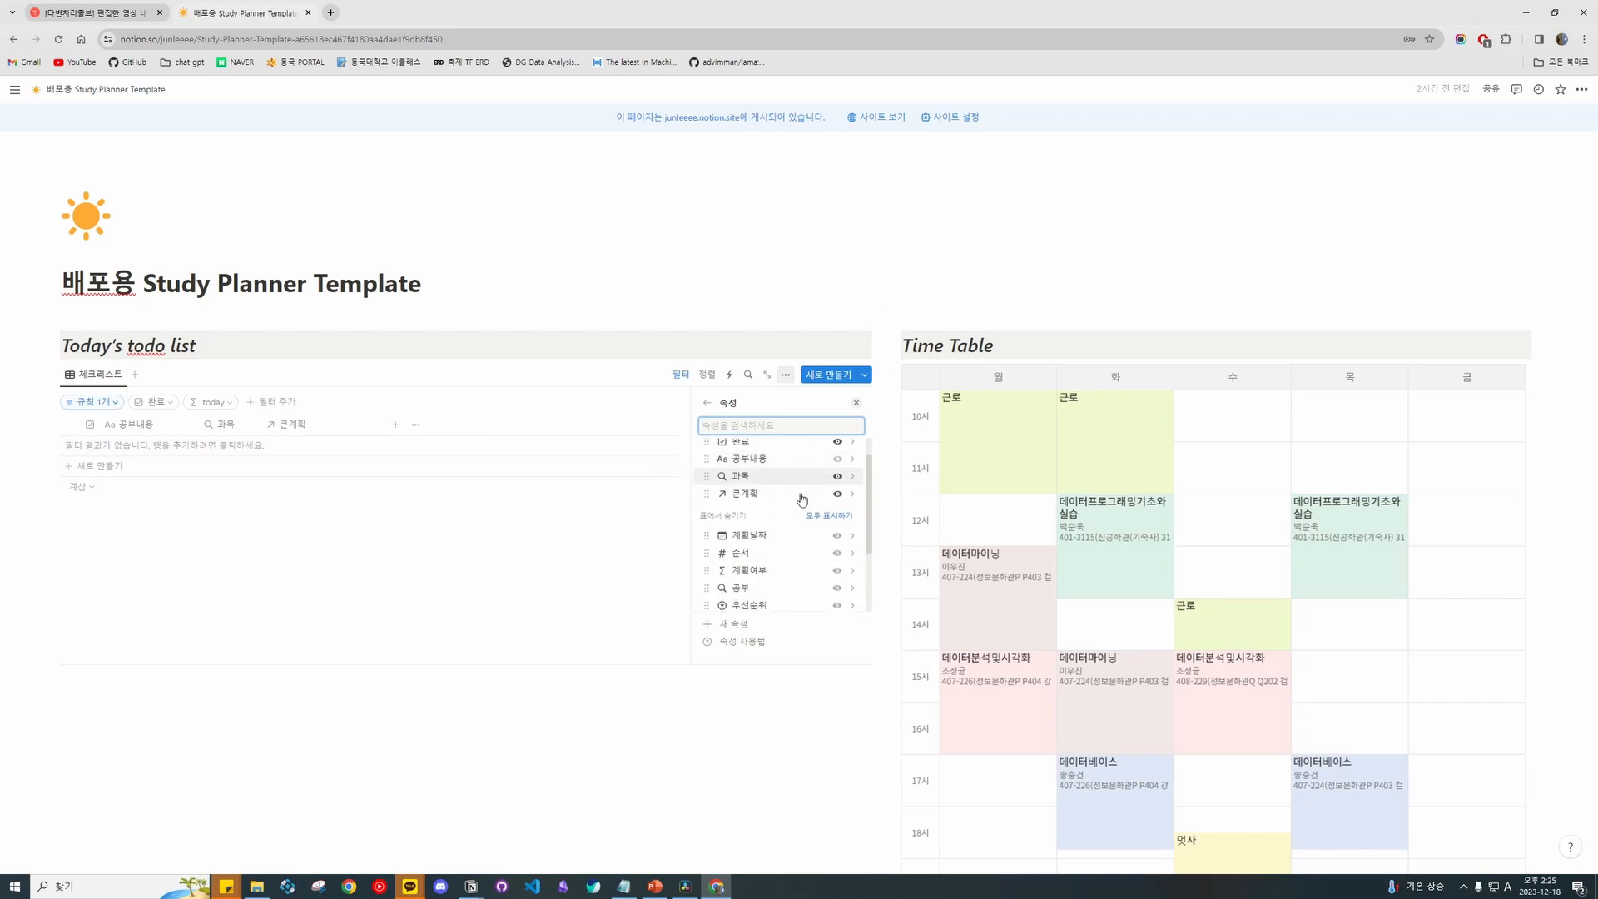
scroll(830, 499, up, 3)
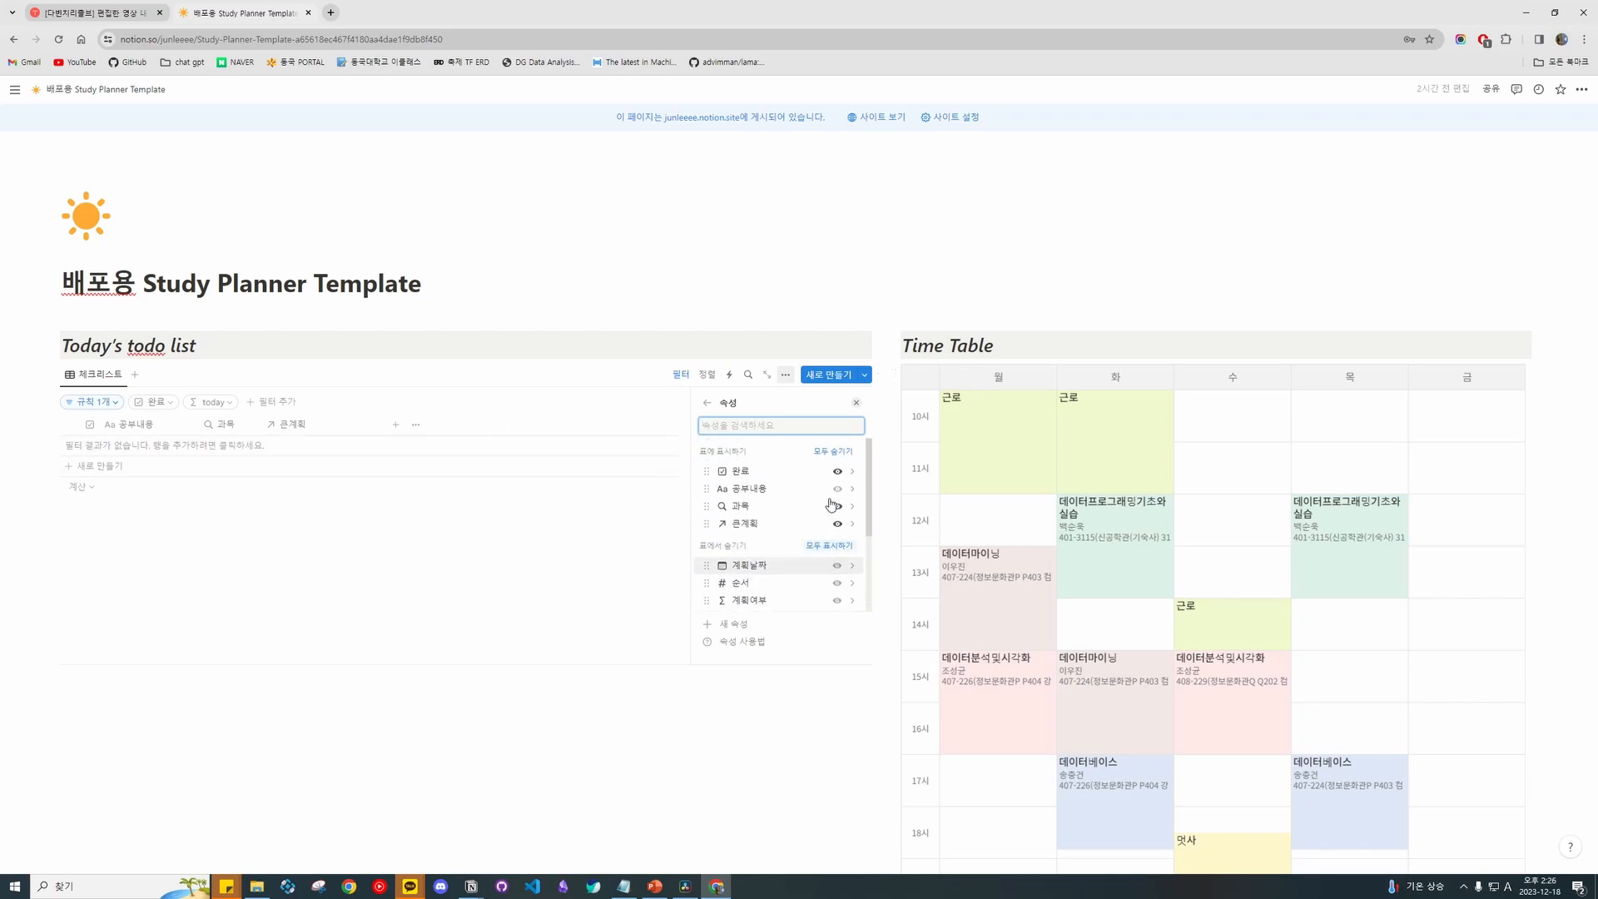
Review the Today's todo list 계획날짜 filter rule limiting entries to the last 4 days.
click(706, 403)
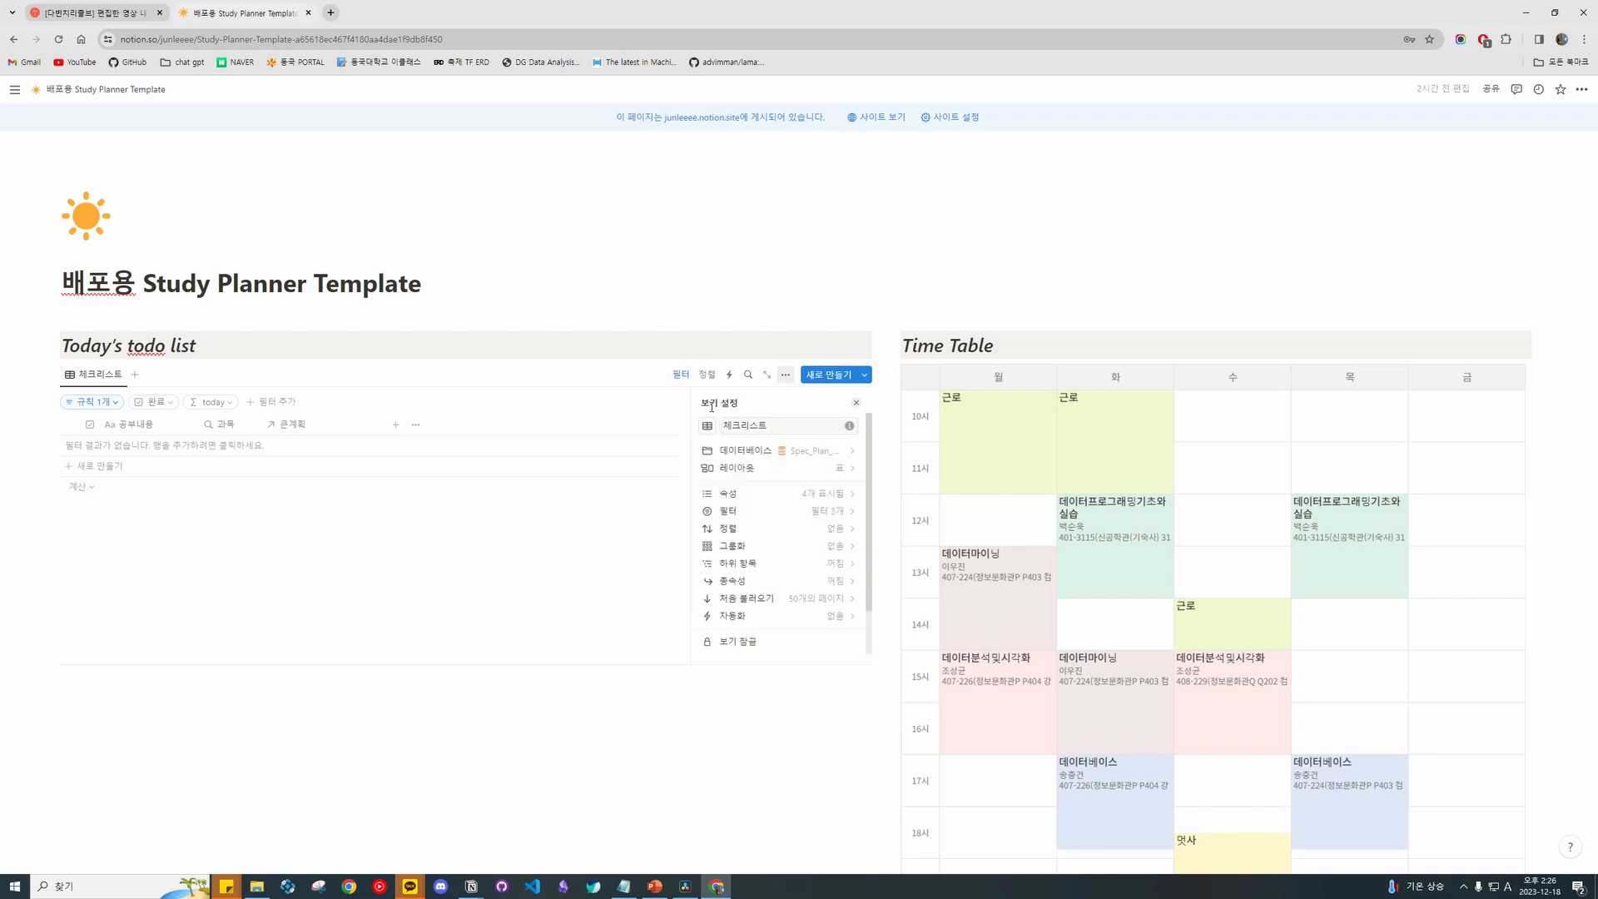
click(815, 510)
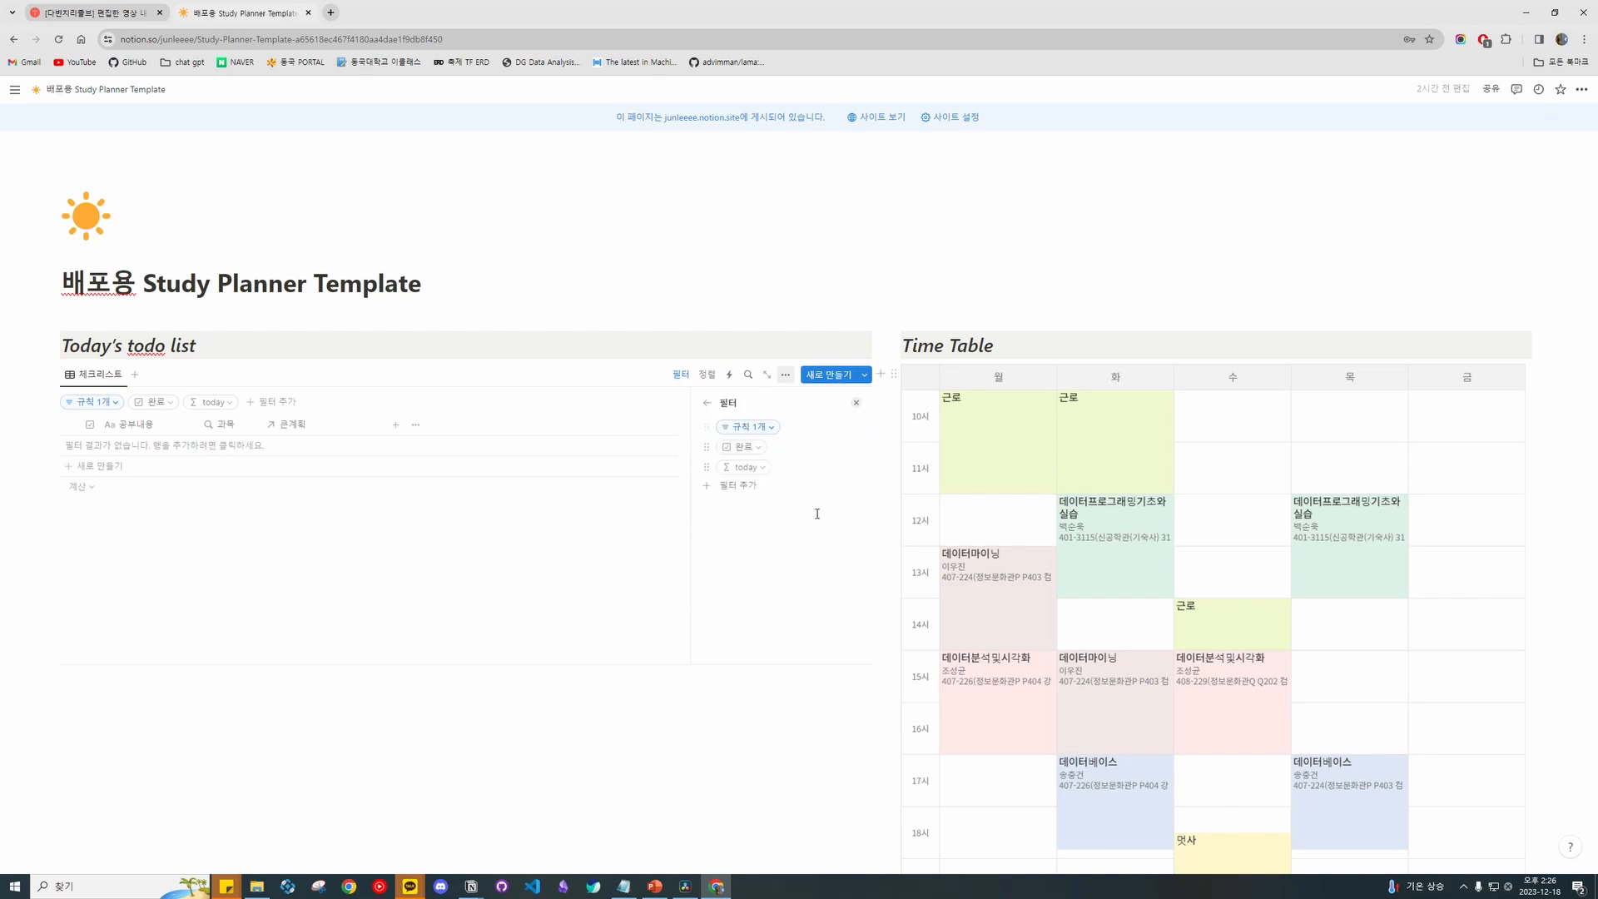
click(758, 431)
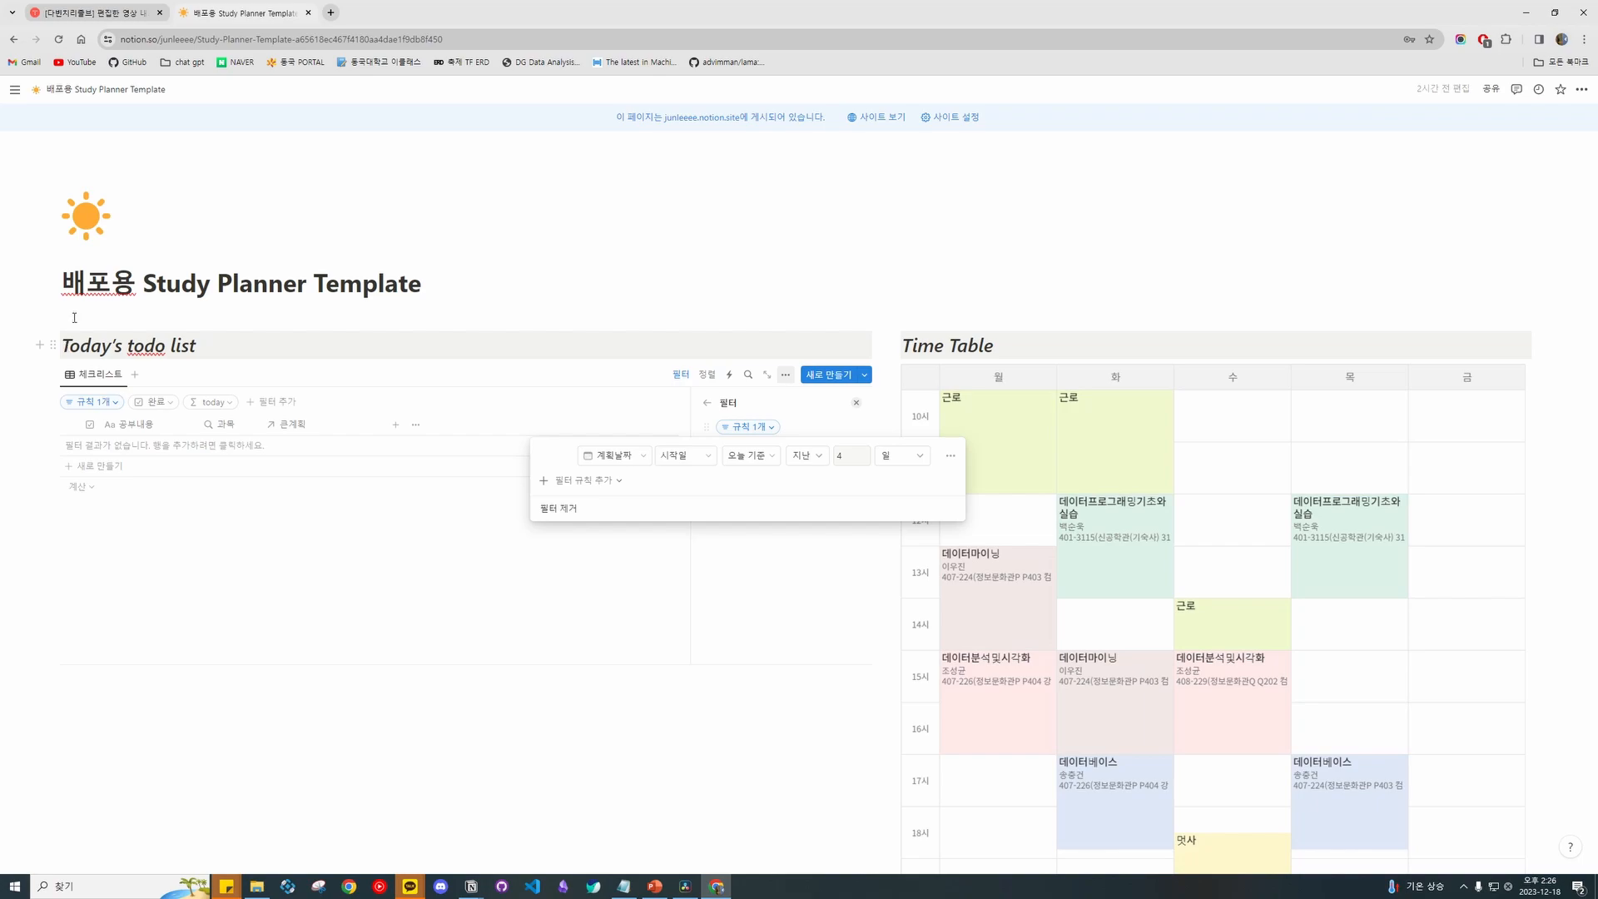
click(729, 404)
Inspect the 완료 checkbox filter's condition choices, then scroll down to the Study board and December plan calendars.
click(740, 448)
key(Escape)
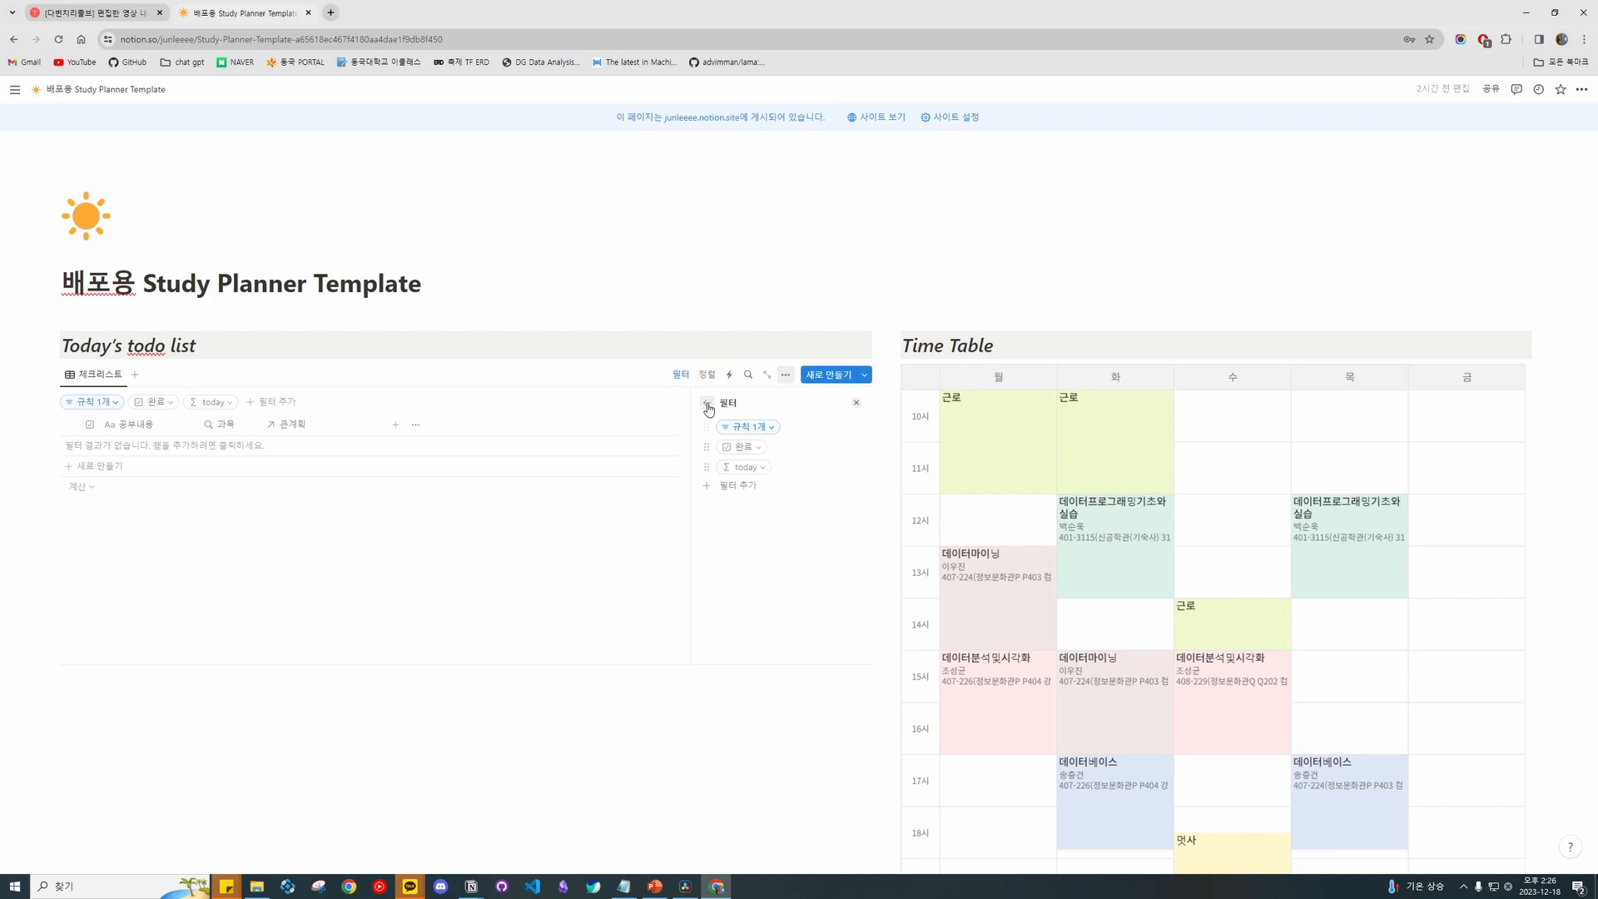
click(740, 447)
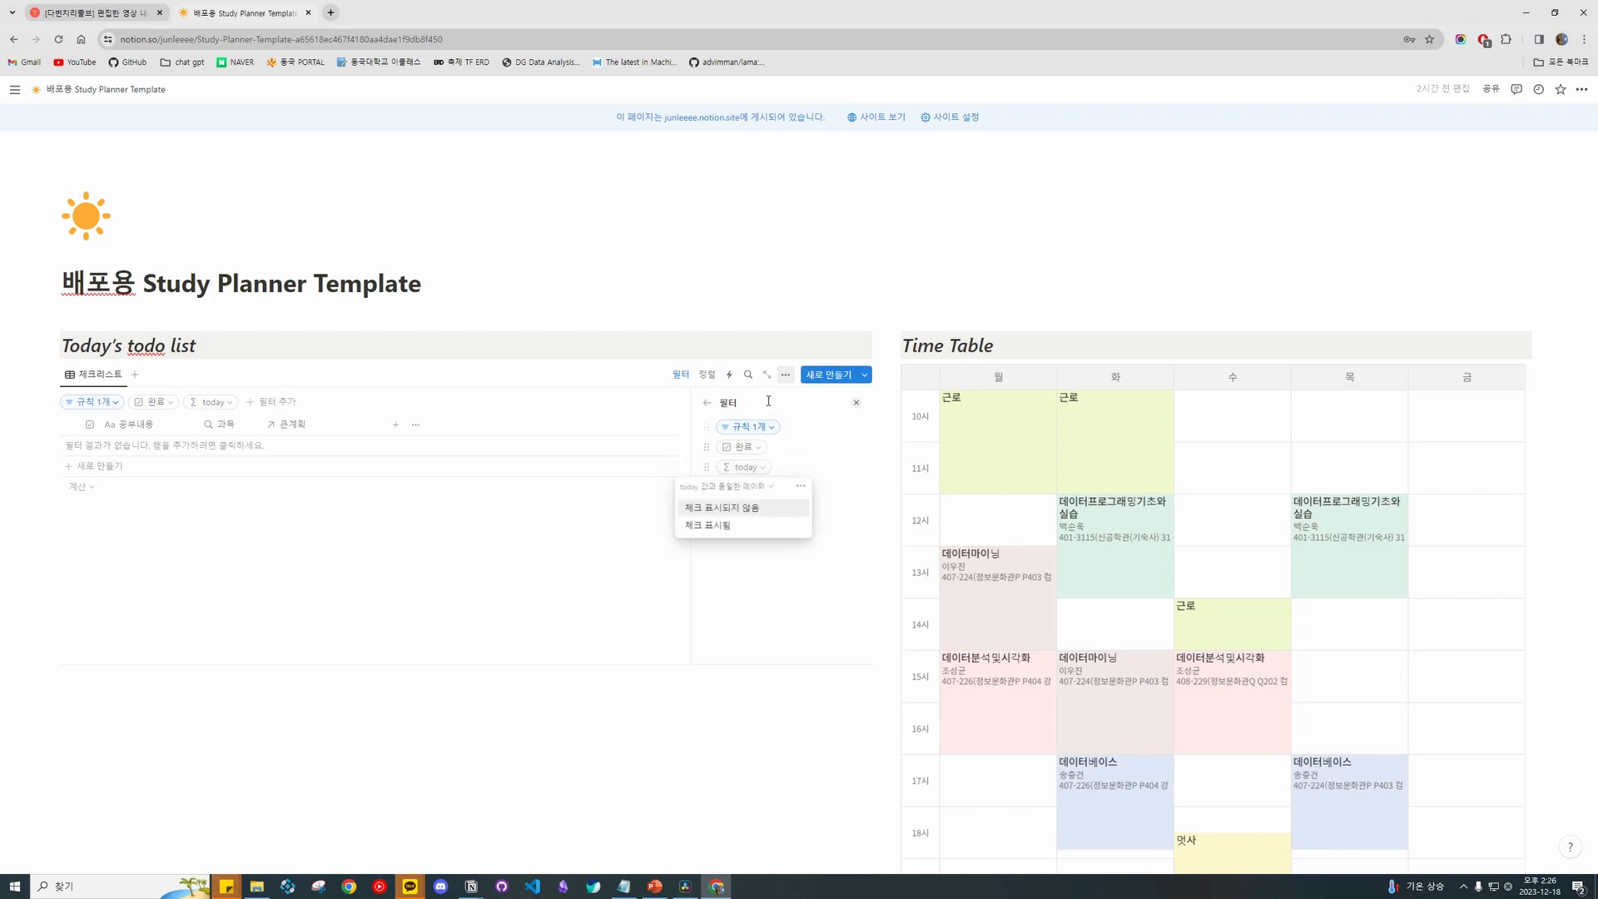
scroll(871, 467, down, 9)
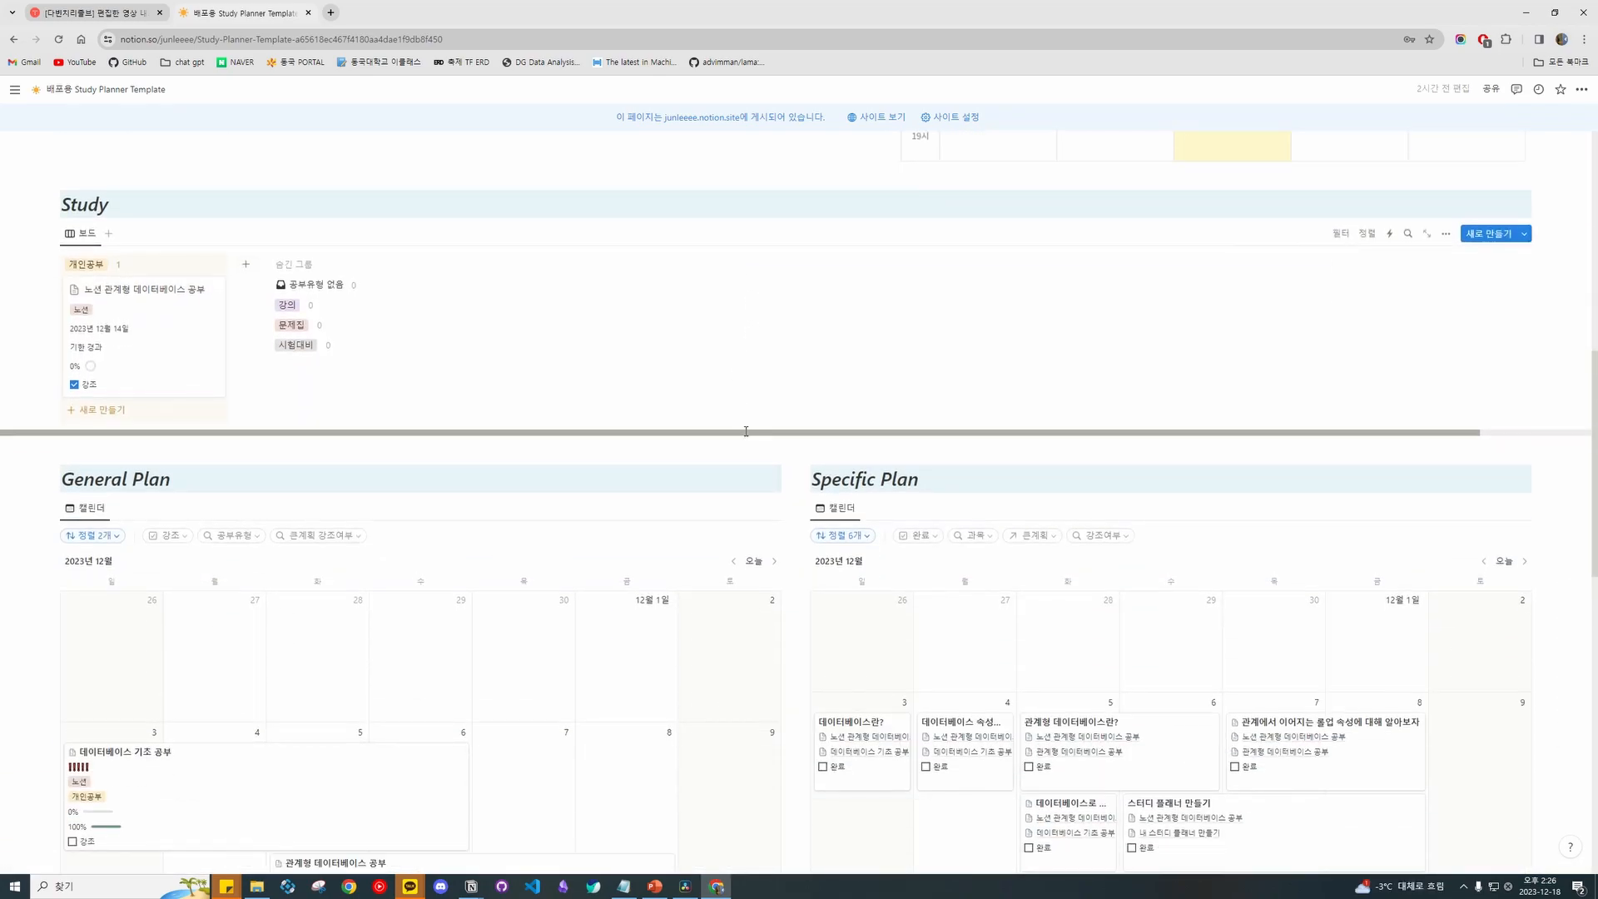
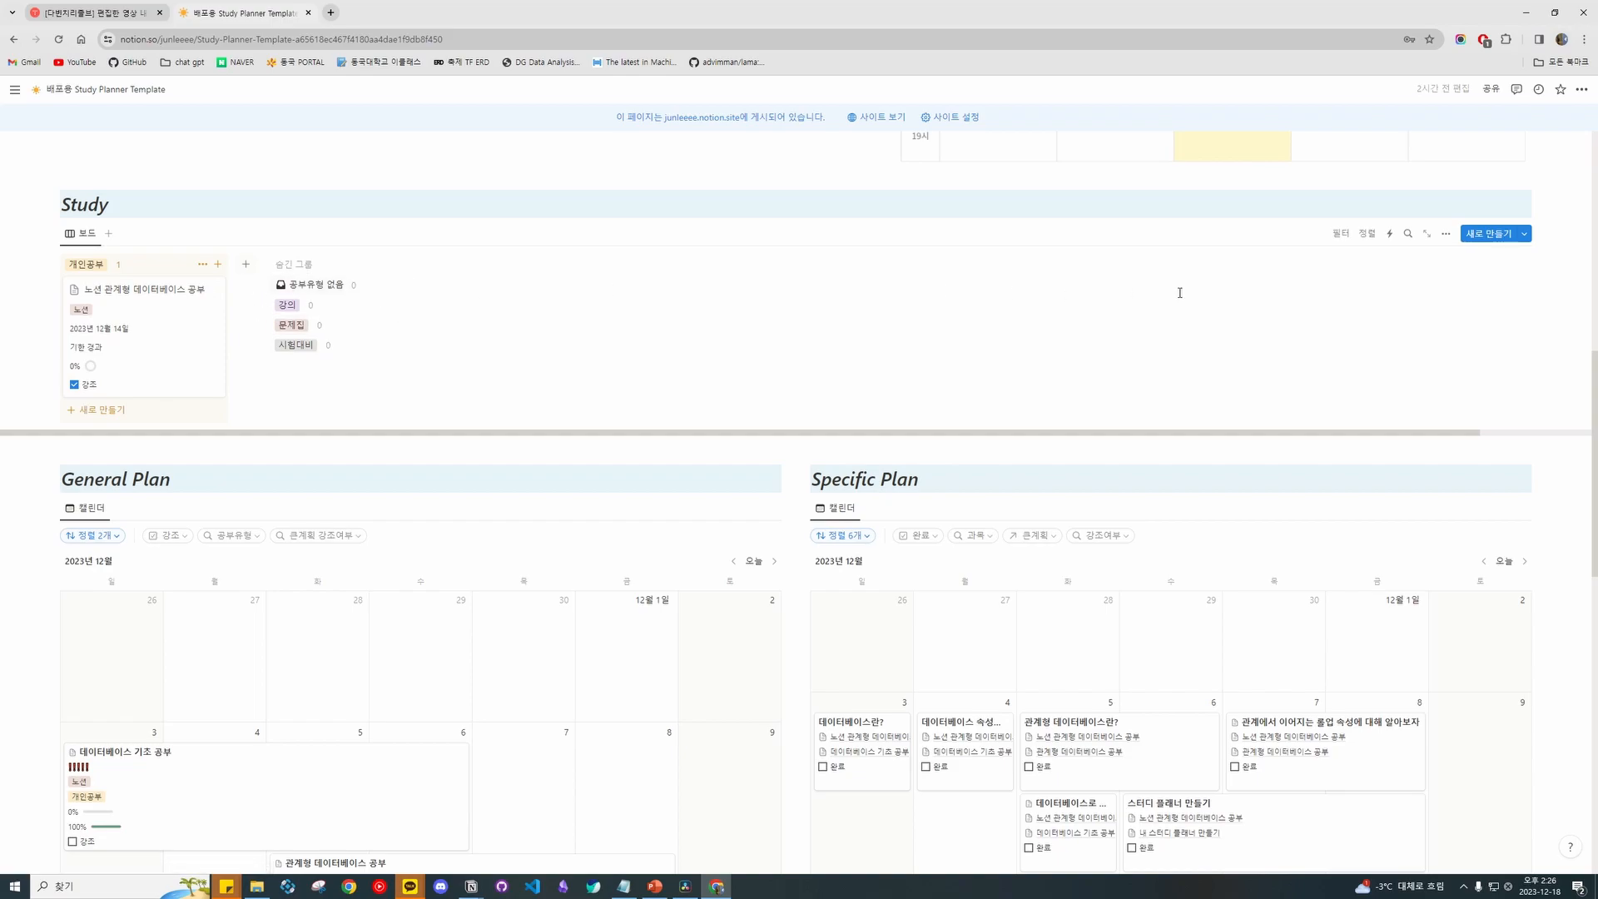
Inspect the Study board's view settings for shown properties and the linked database.
click(1445, 235)
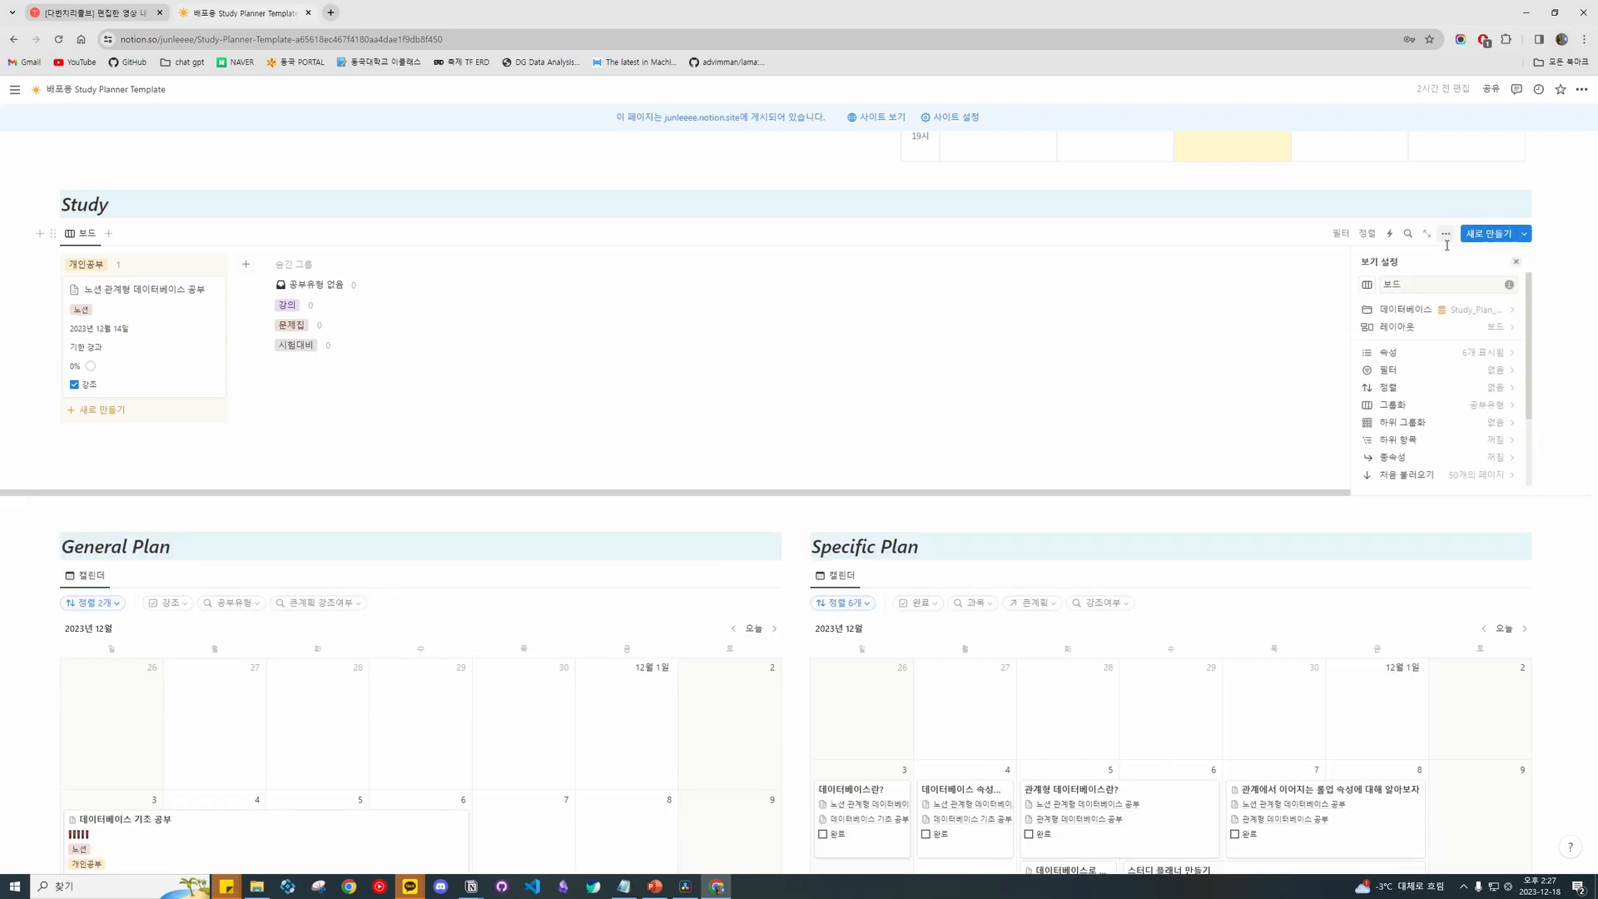
click(1479, 353)
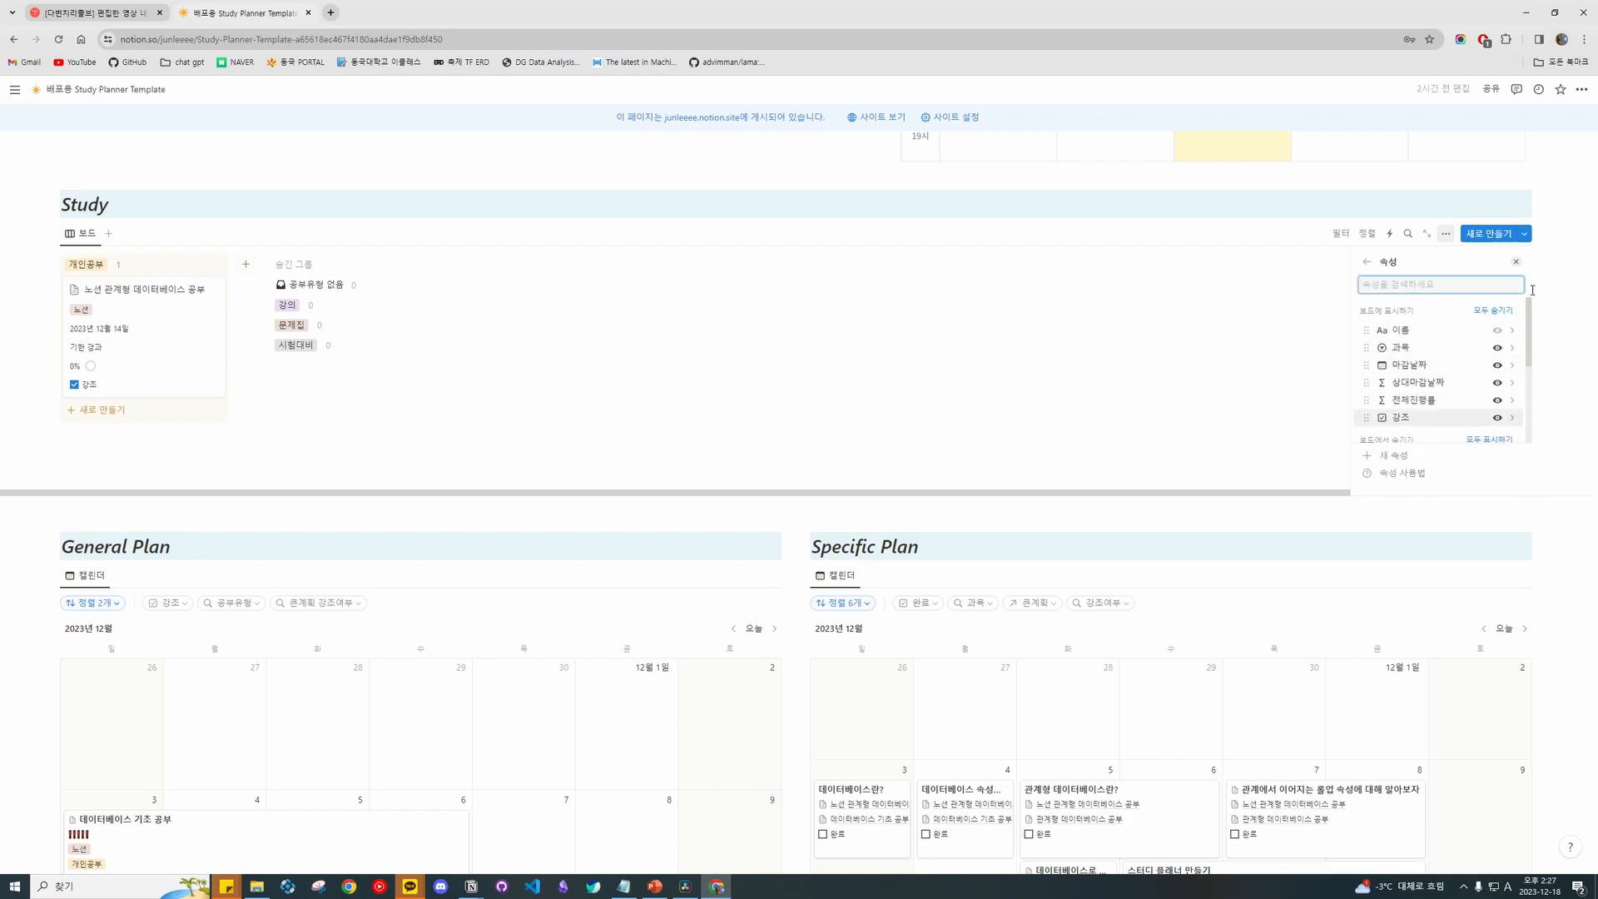
key(BackSpace)
click(1471, 320)
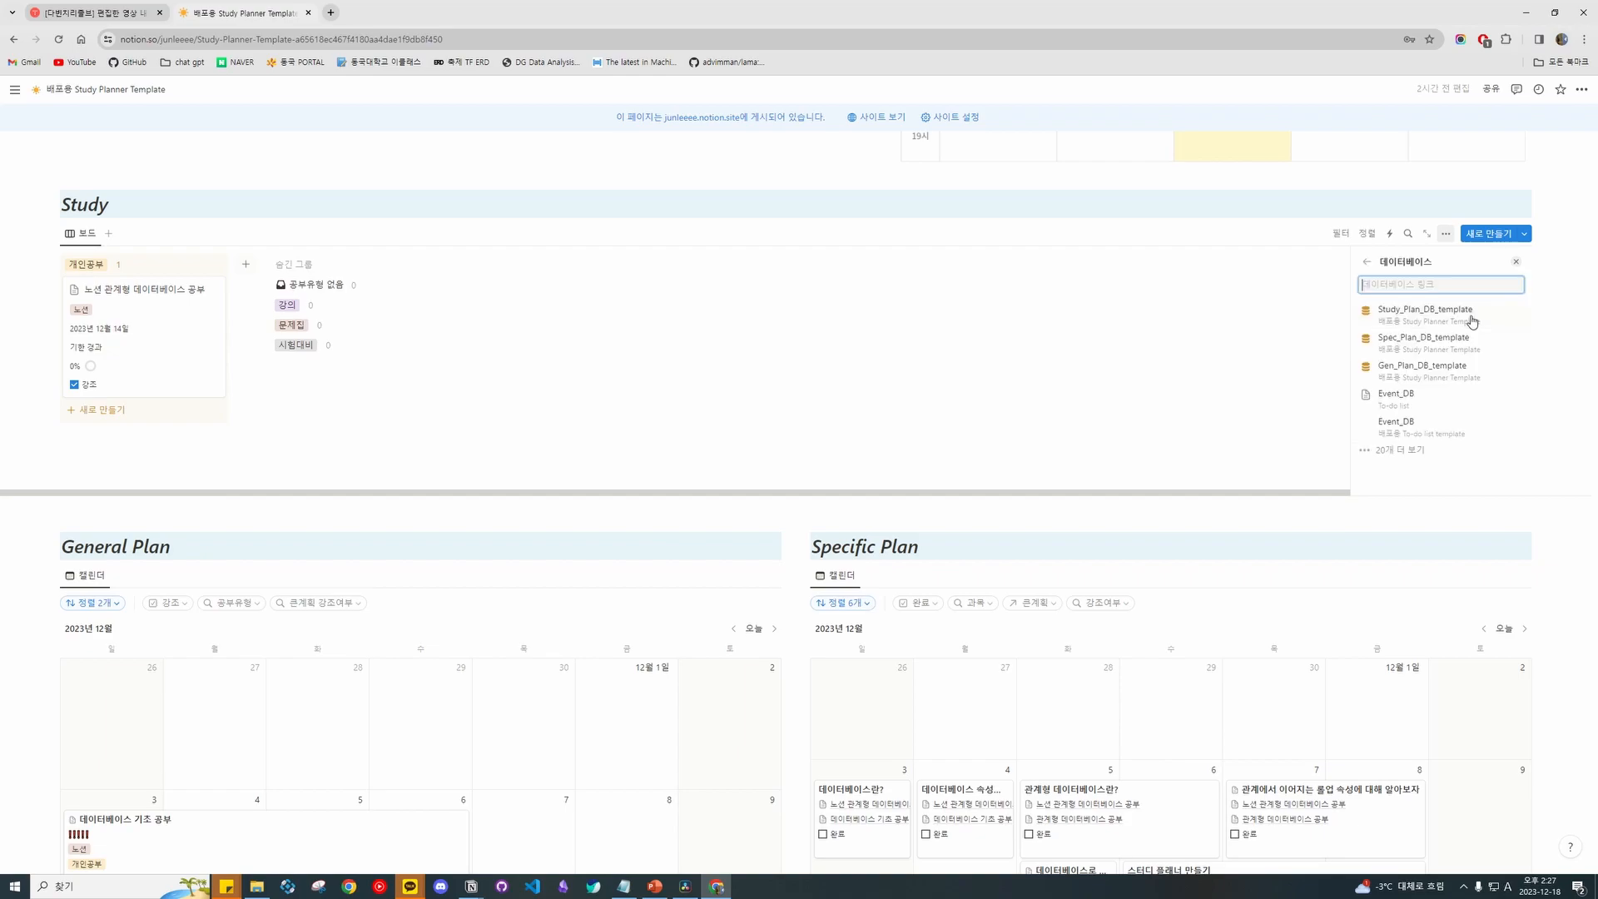
key(BackSpace)
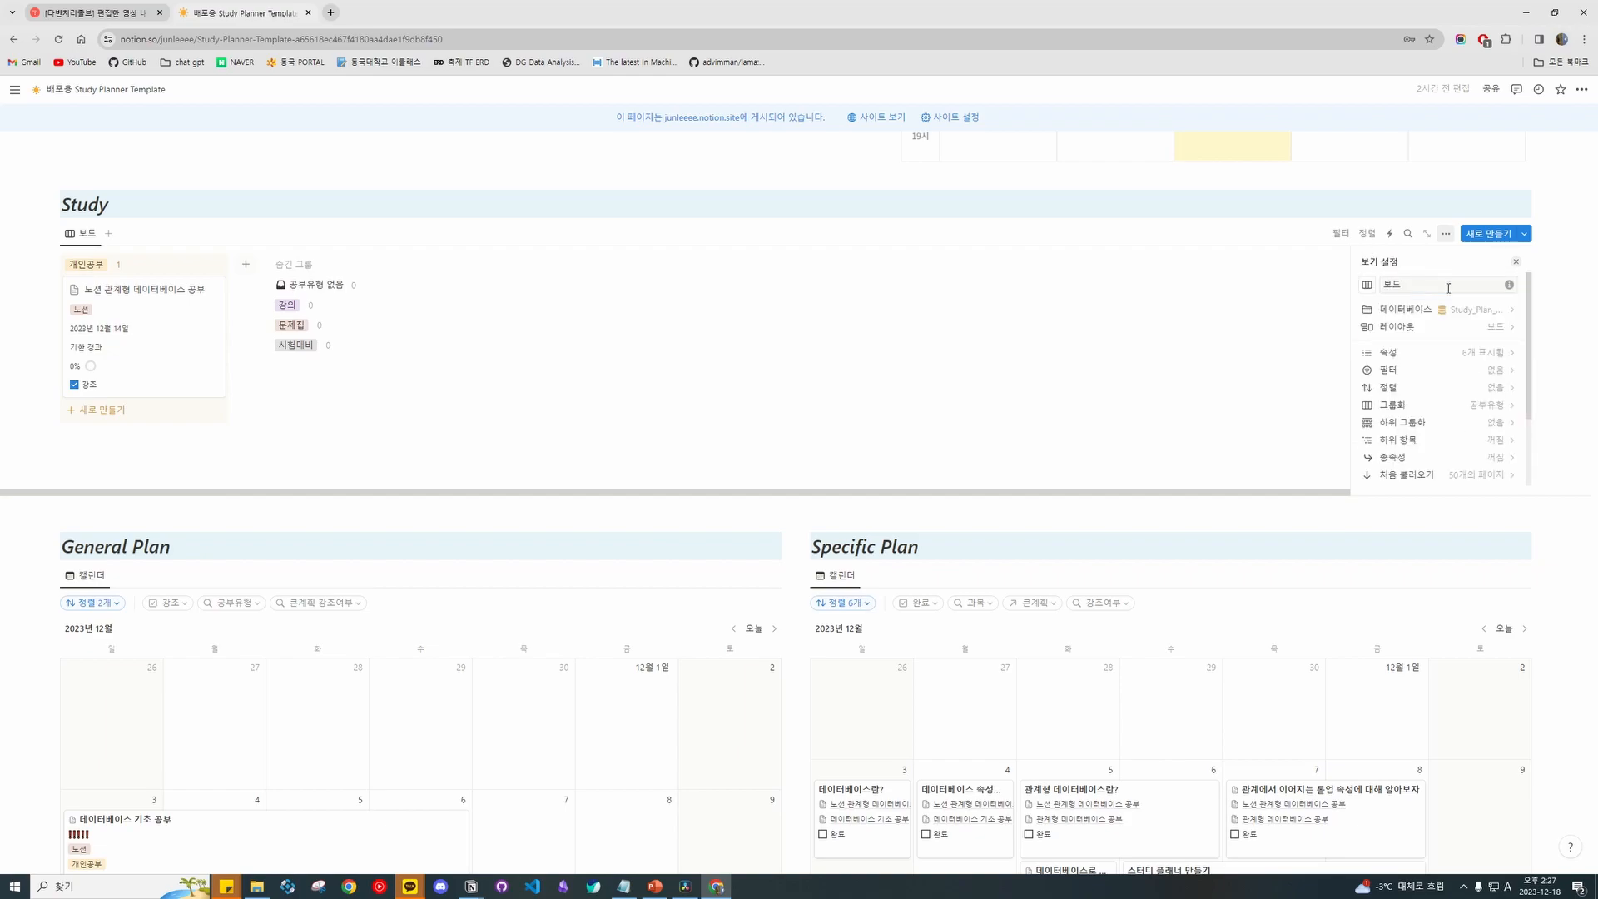
Browse the Study board's layout options, then close its view settings.
click(1482, 339)
scroll(1479, 367, down, 2)
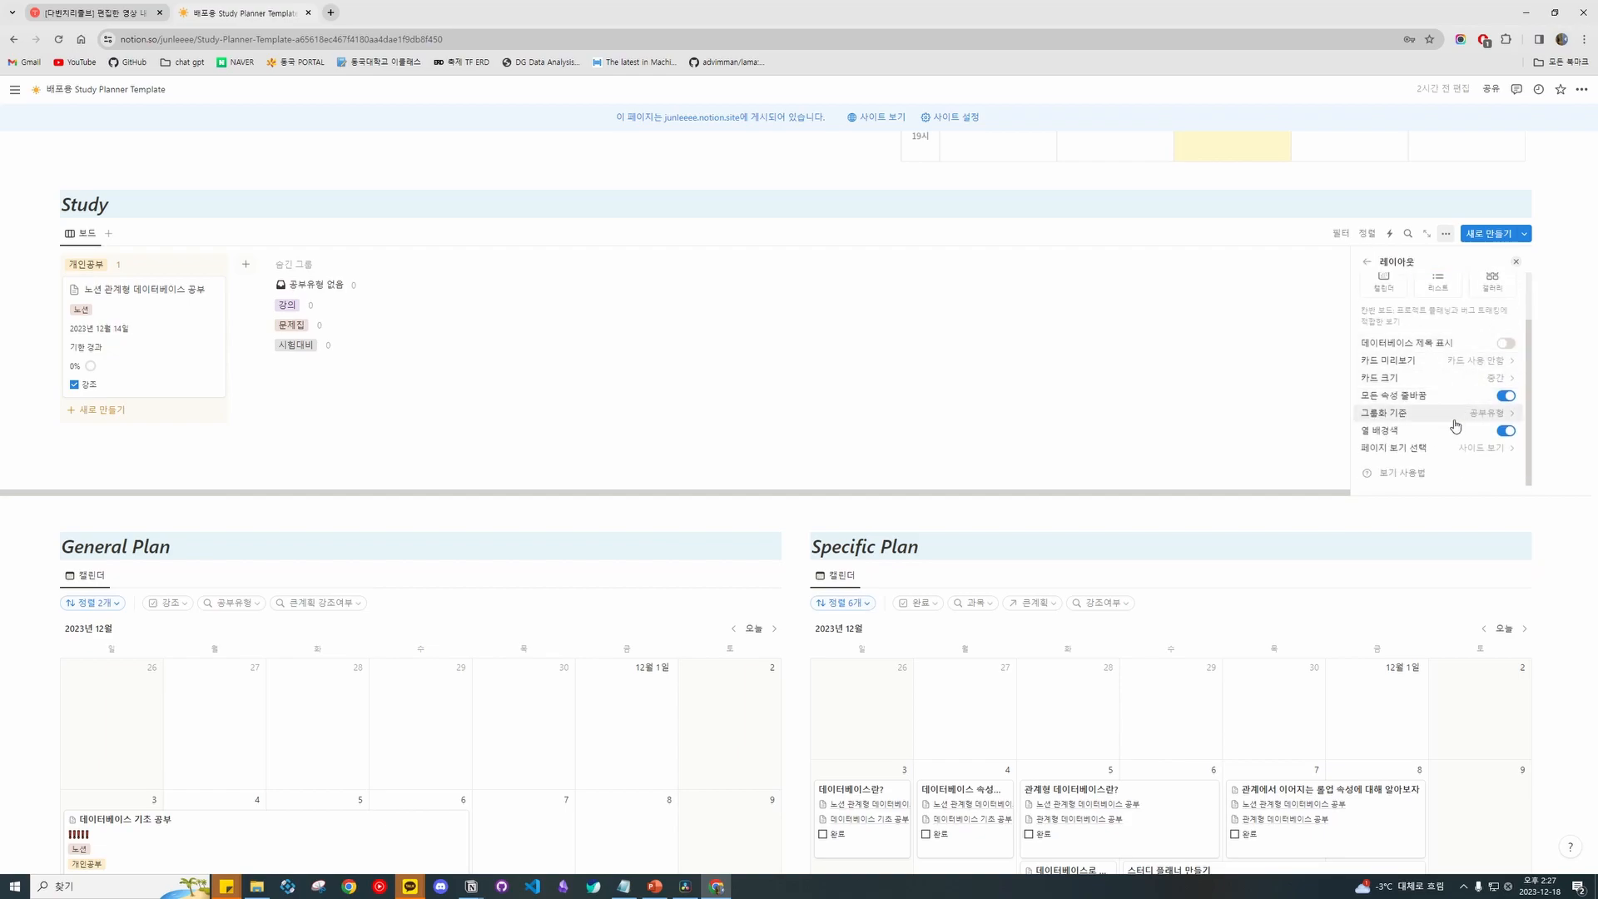
scroll(1464, 375, up, 2)
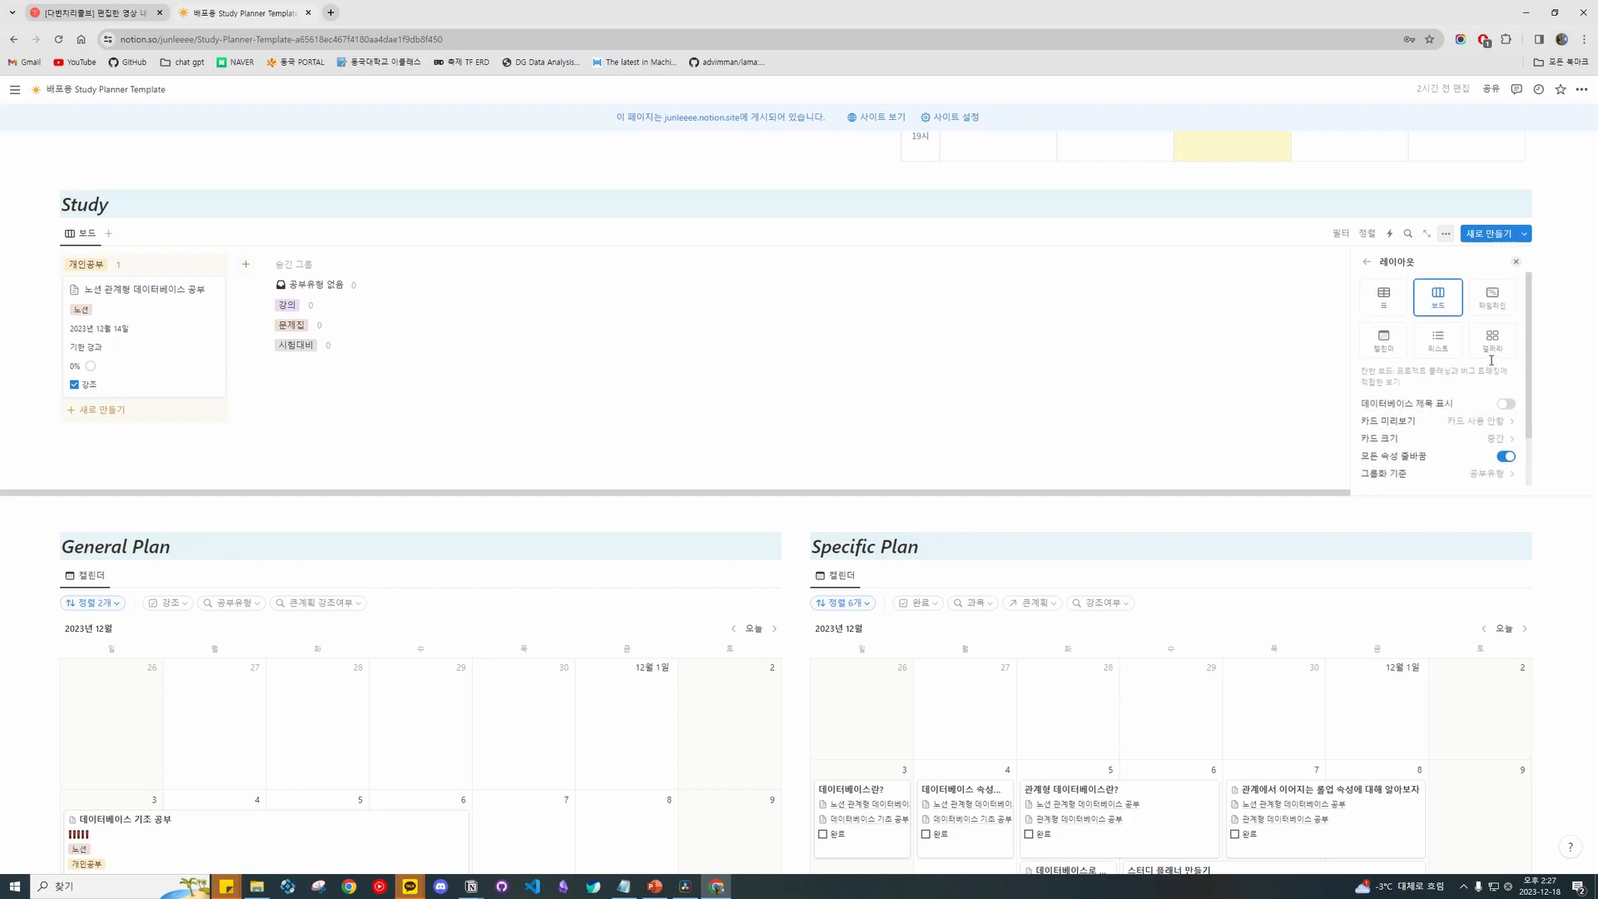
scroll(1523, 329, down, 2)
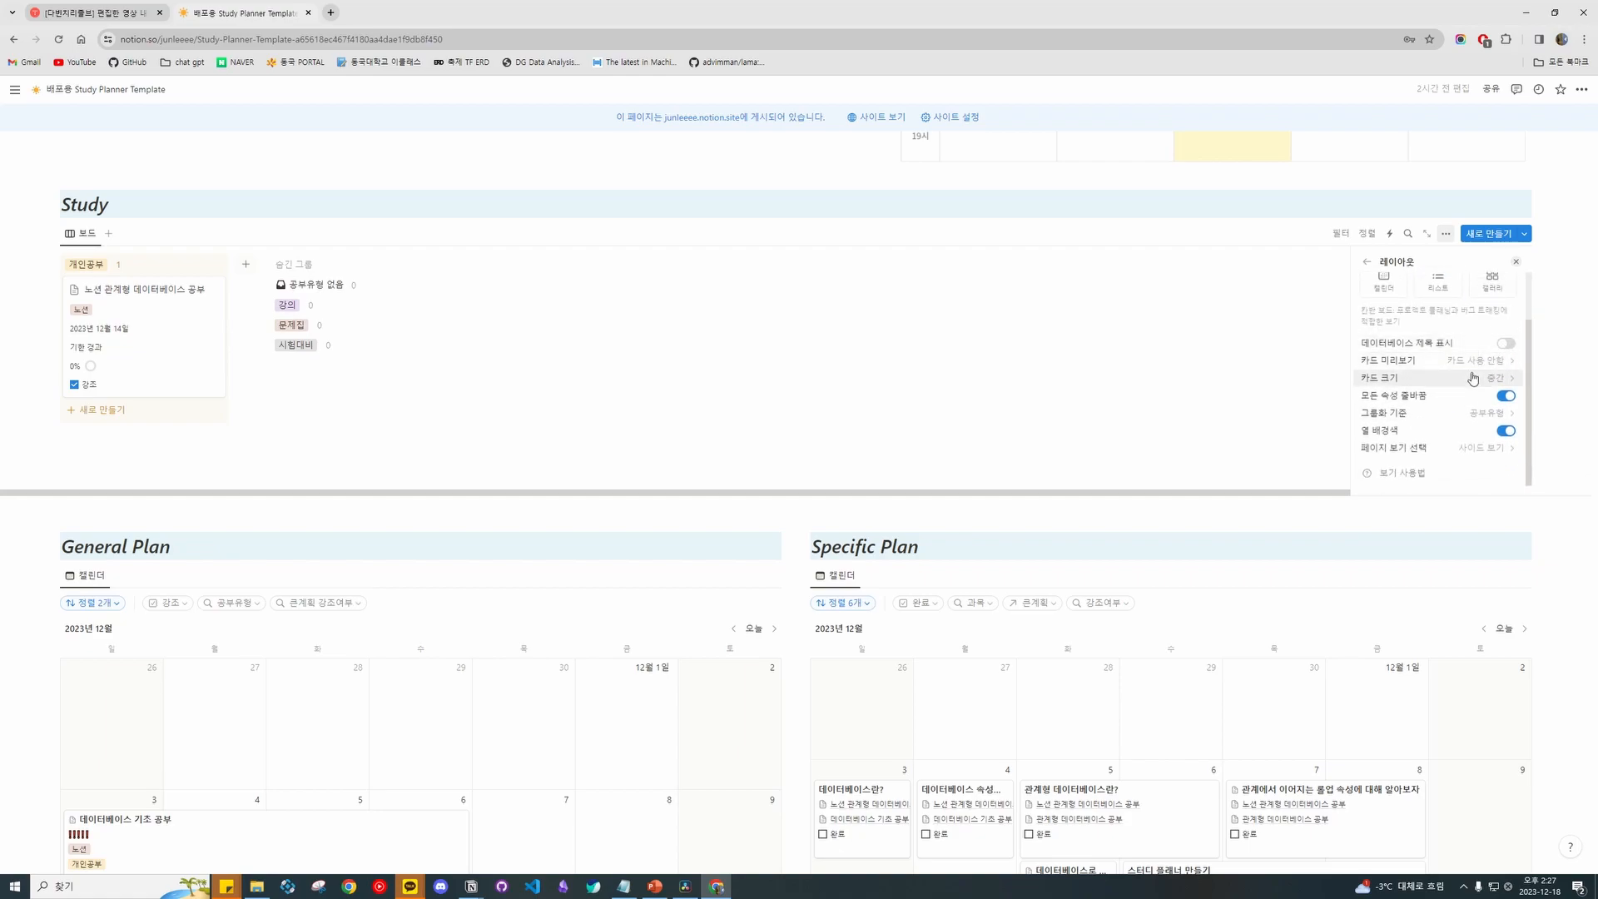
scroll(1415, 316, up, 2)
click(1367, 262)
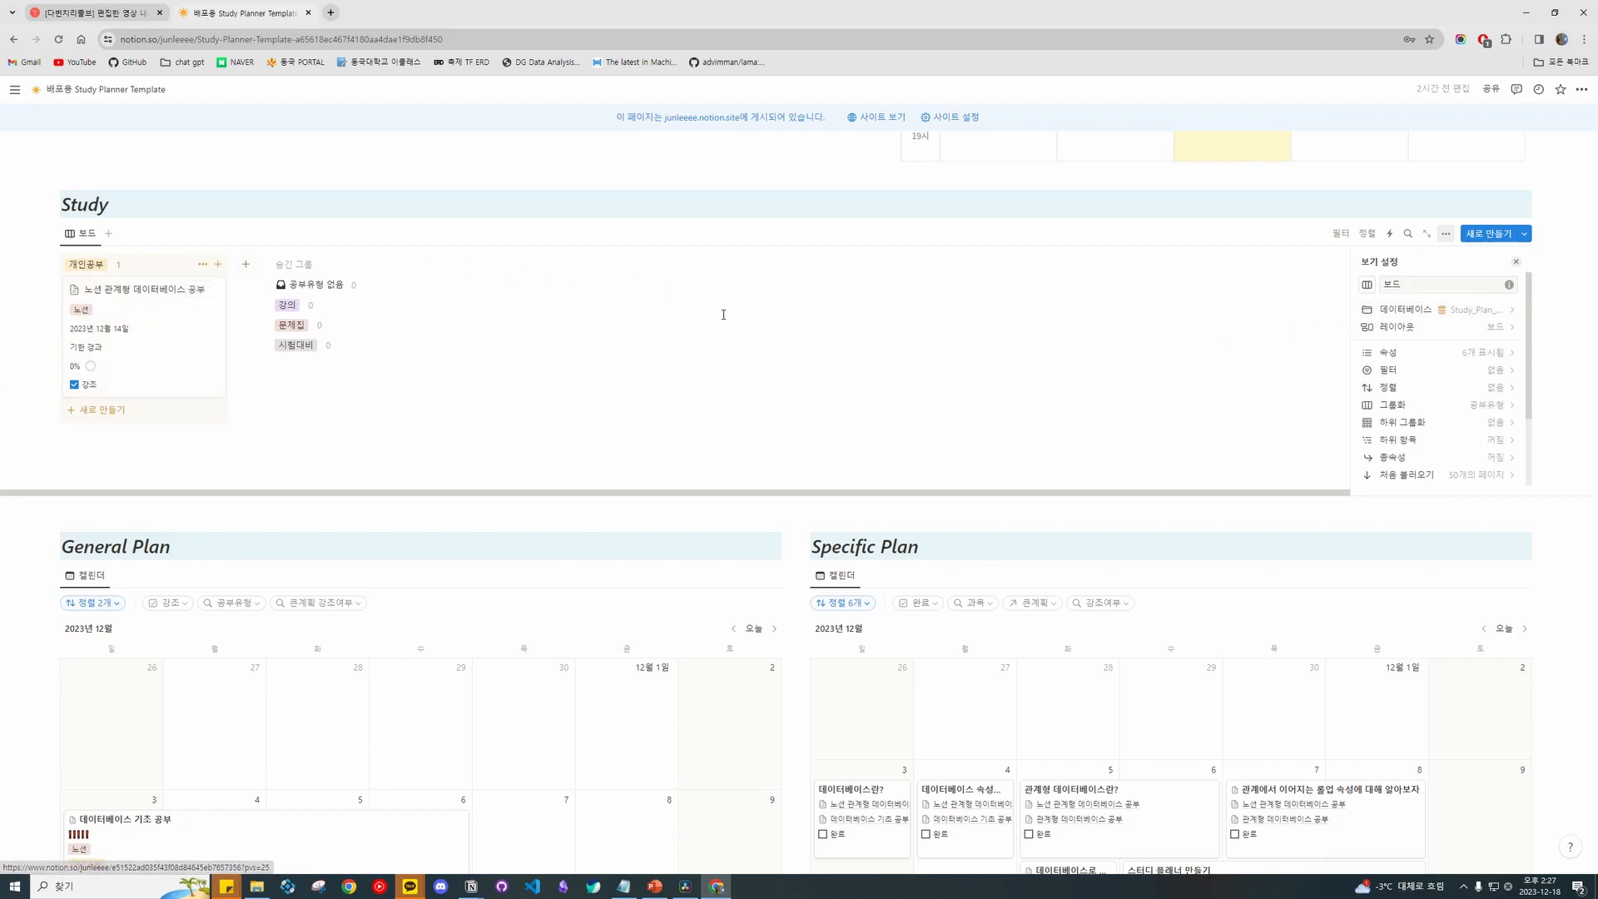
click(949, 345)
scroll(1016, 346, up, 8)
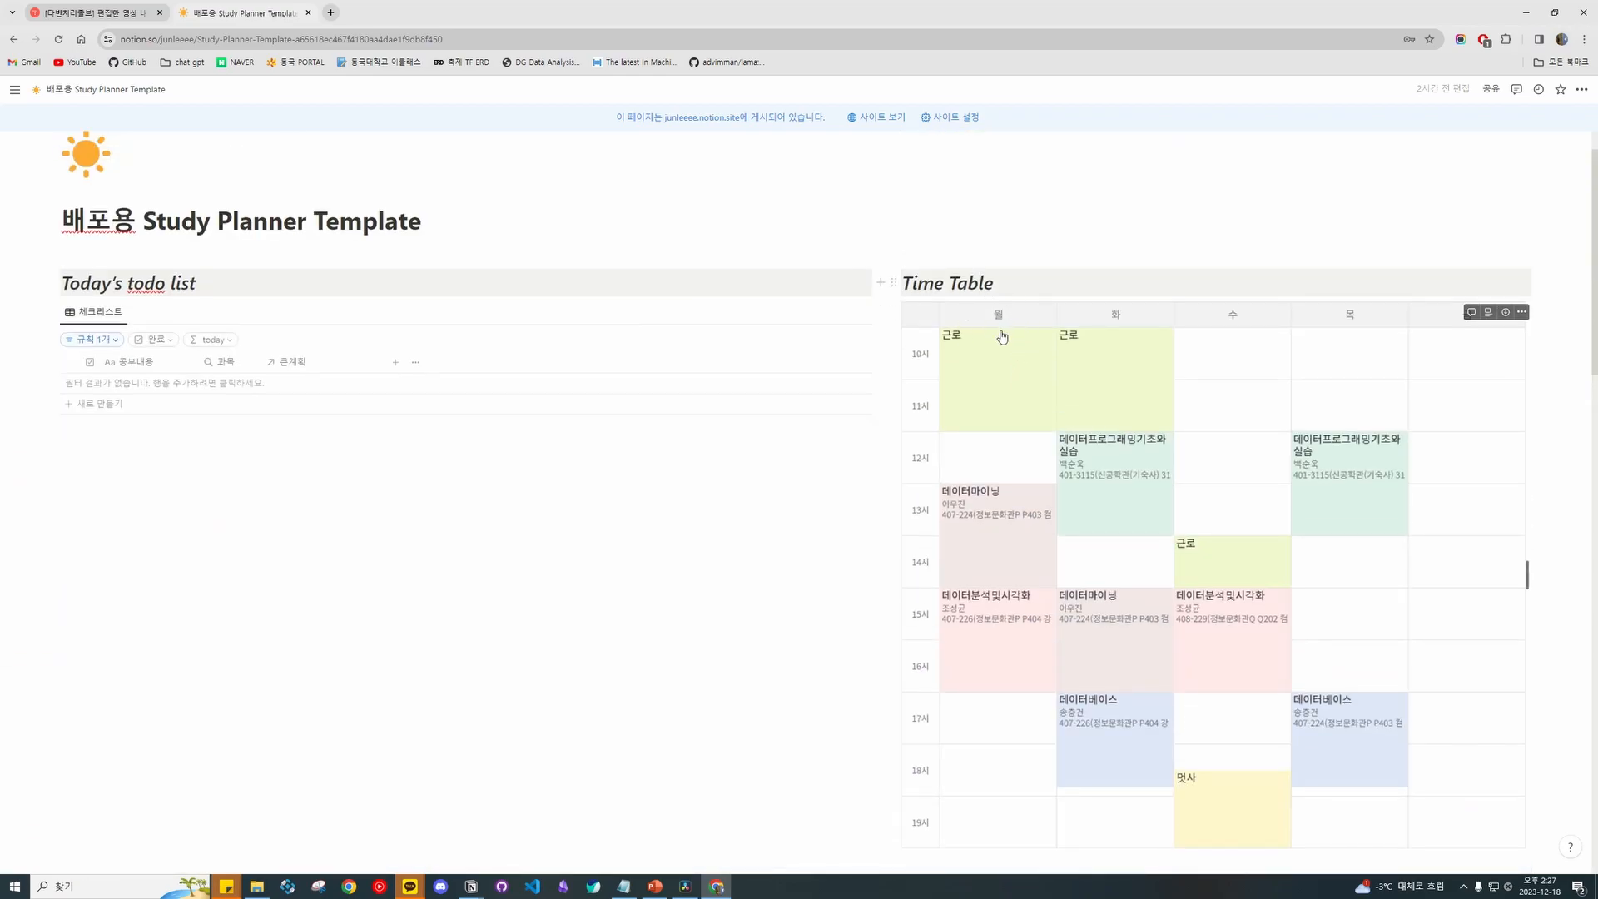
scroll(1005, 335, down, 8)
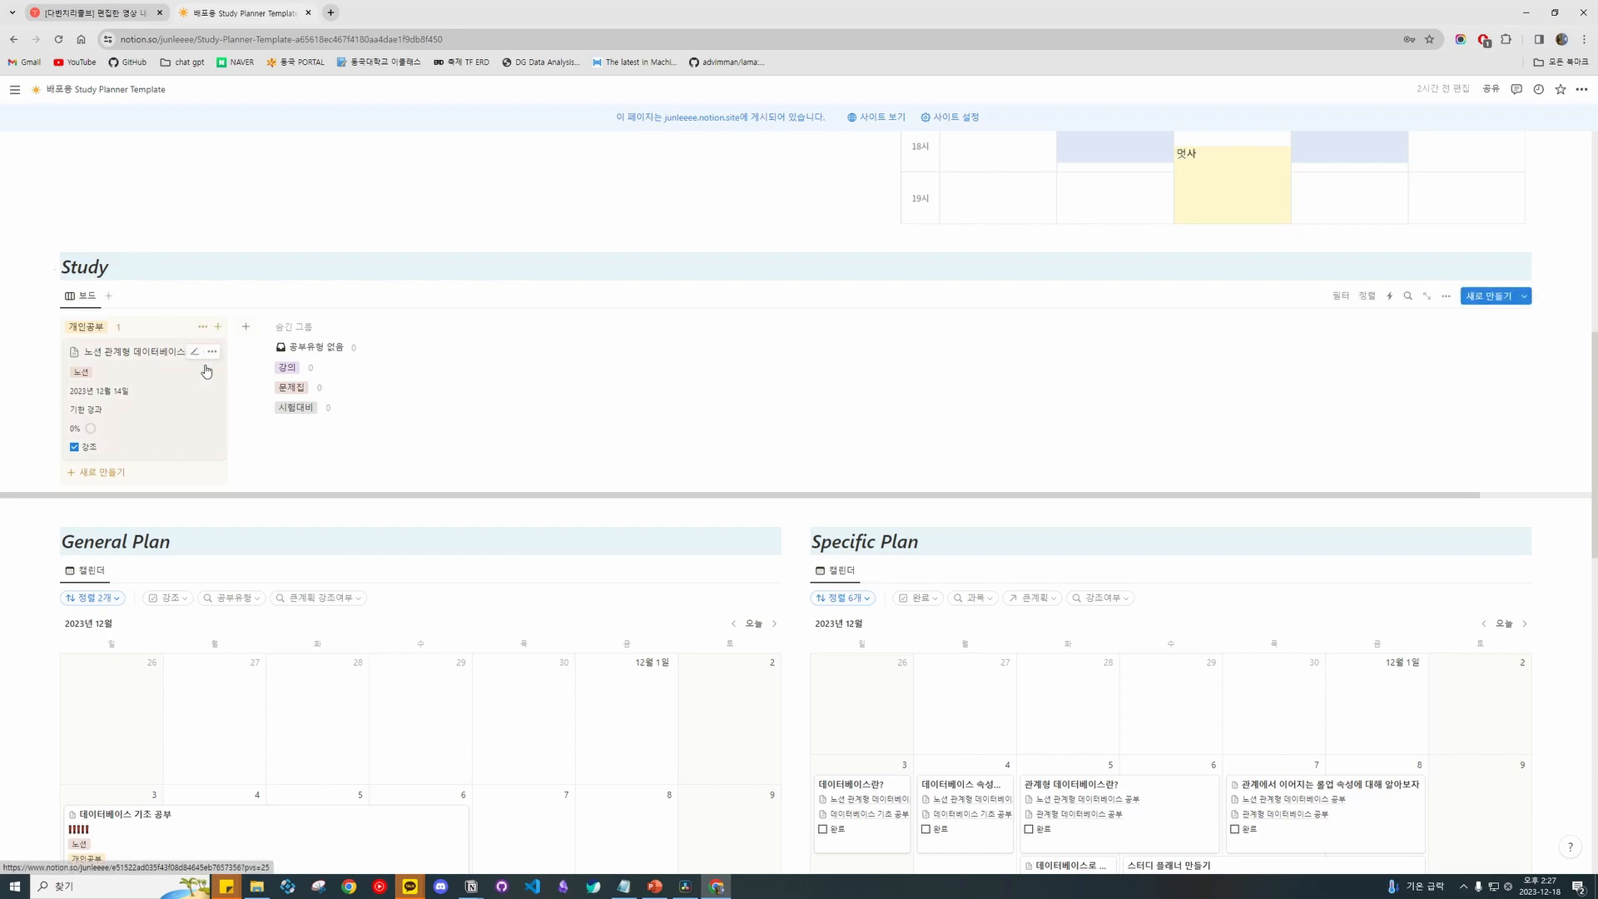
Recheck the Study board settings and glance at the General Plan calendar's view settings.
click(1445, 297)
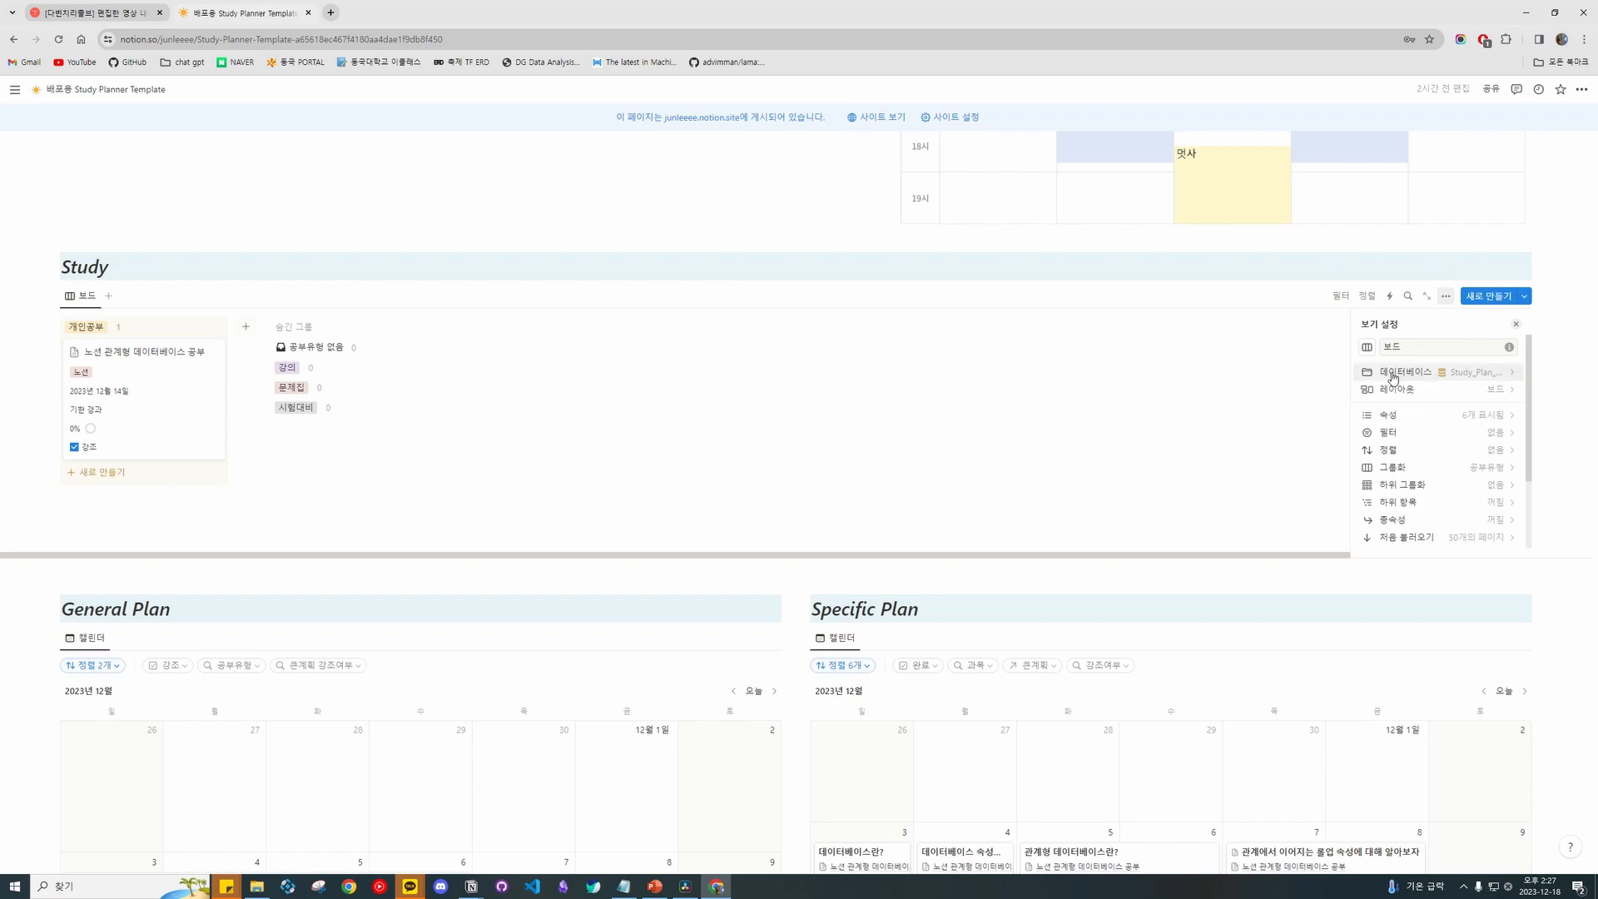
click(1518, 327)
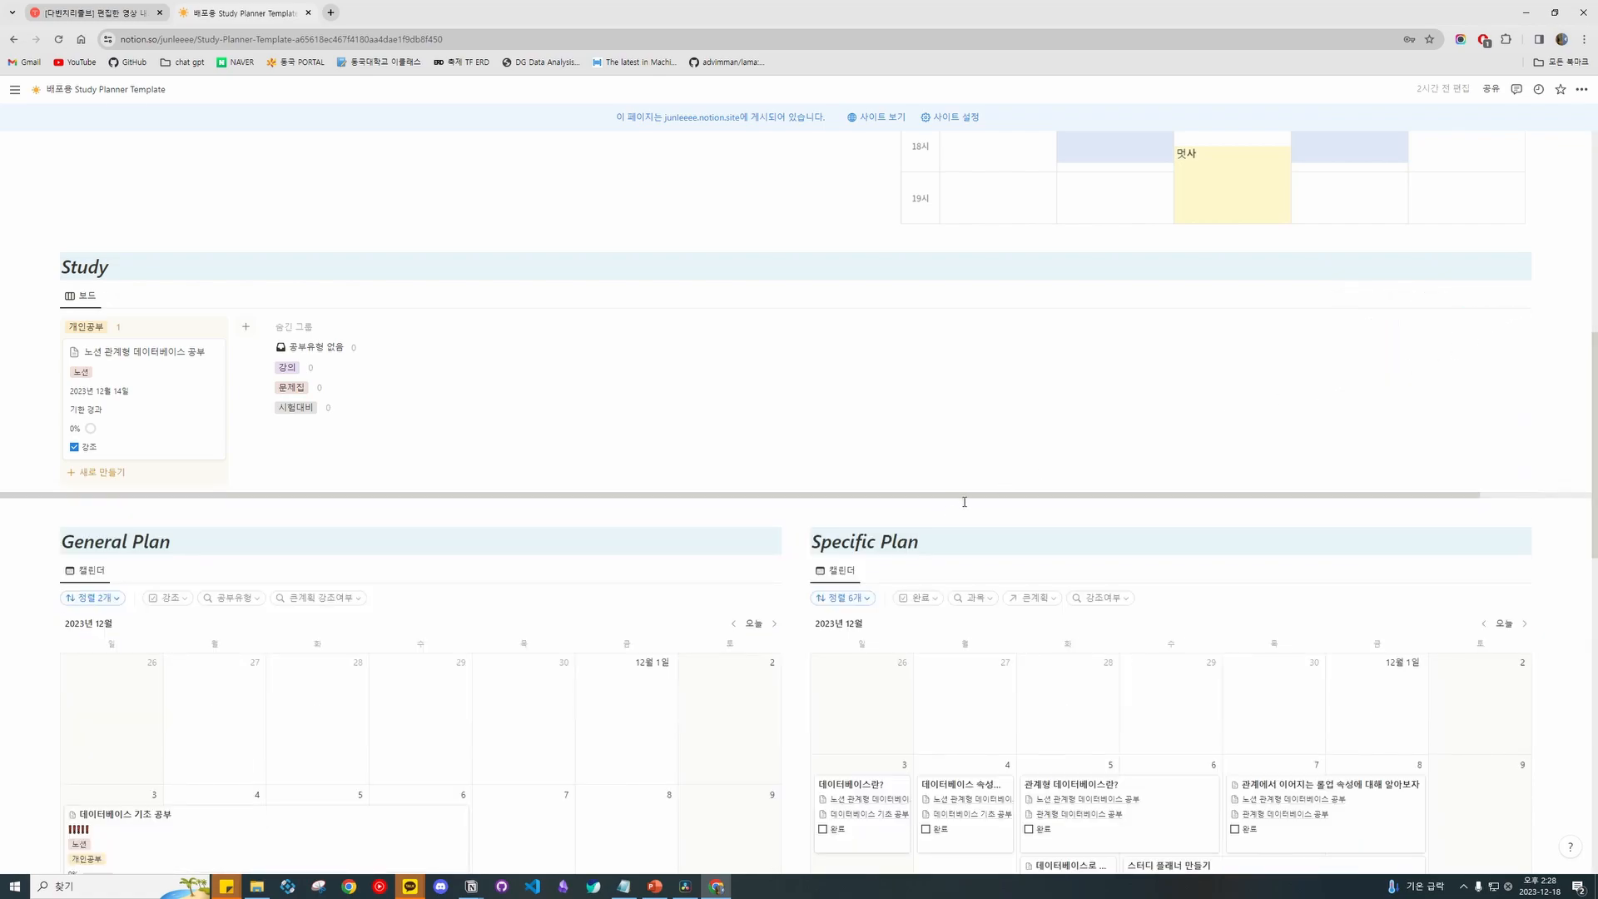
scroll(766, 403, down, 3)
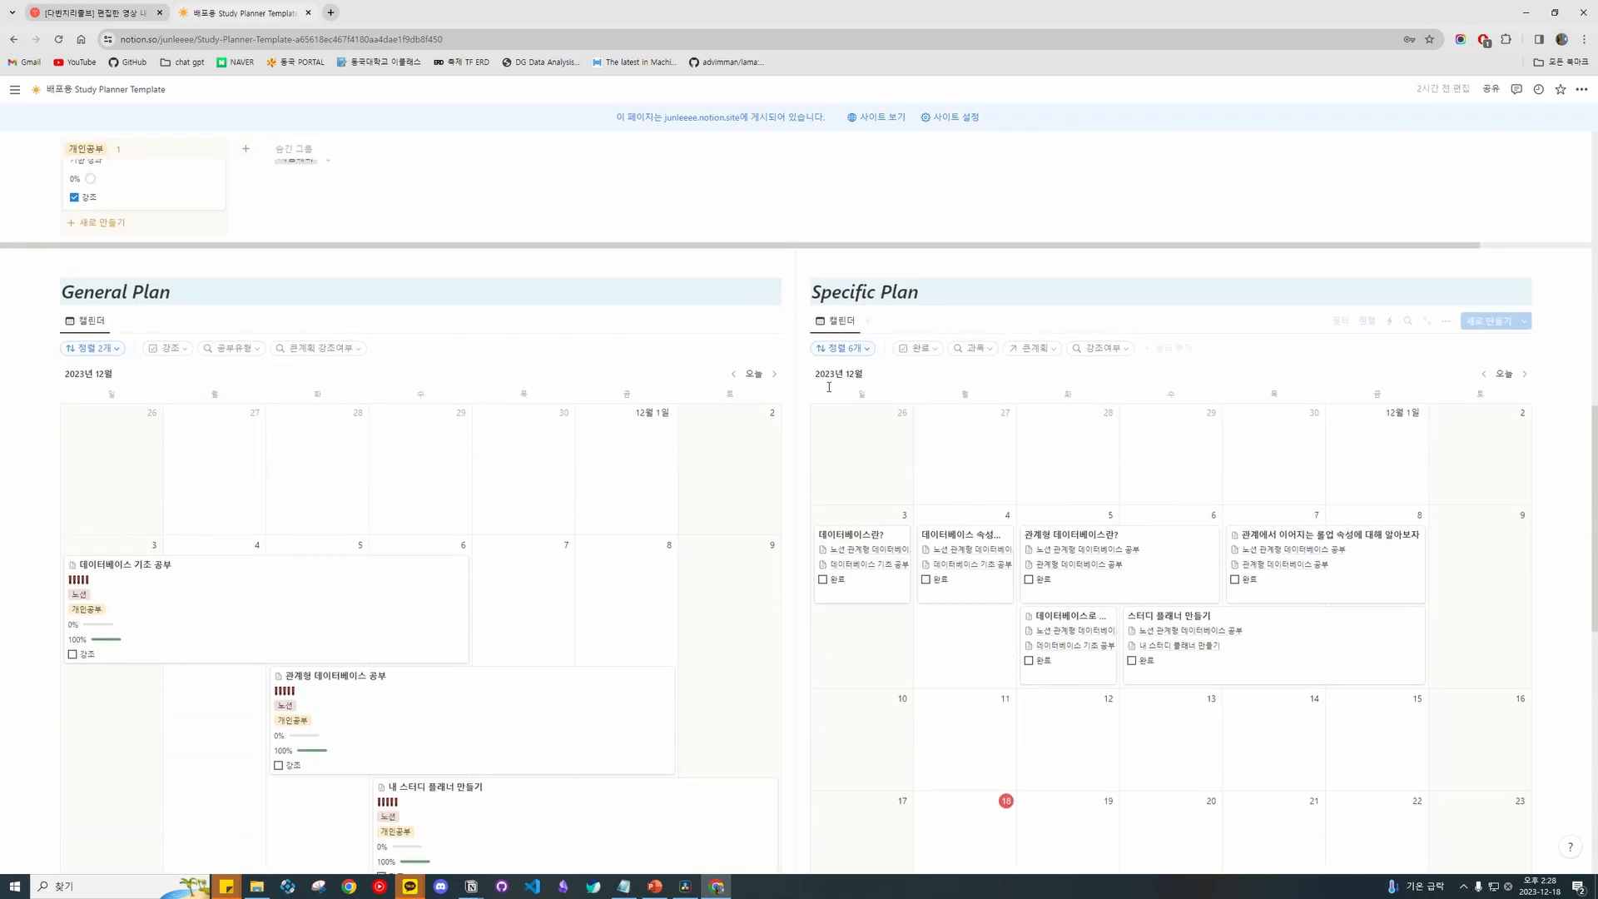
click(697, 322)
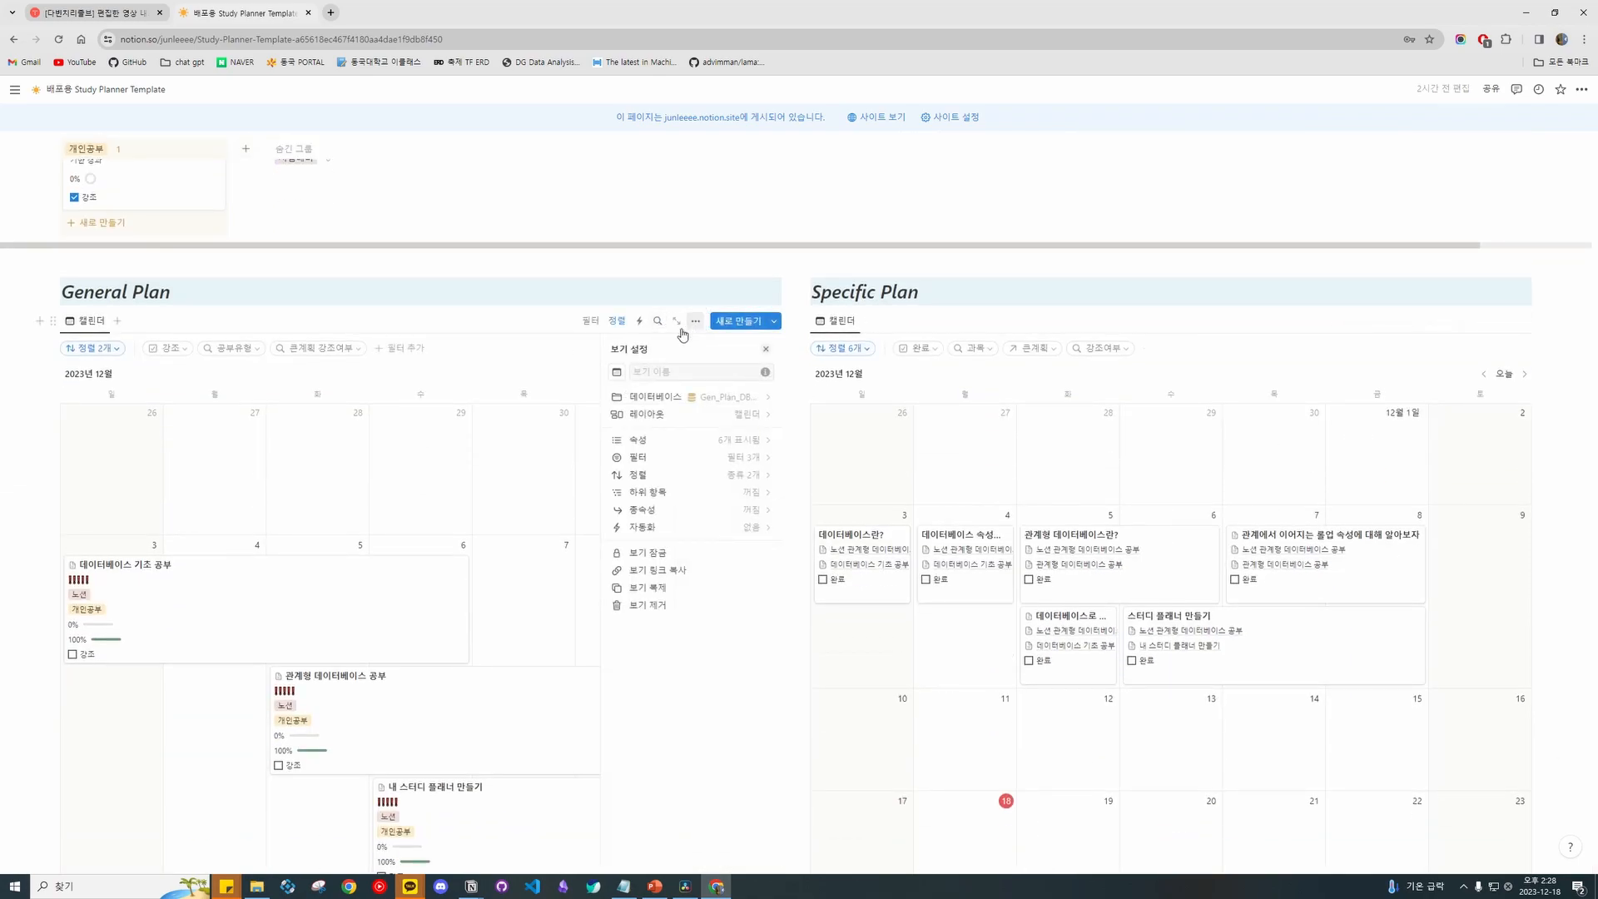
click(525, 390)
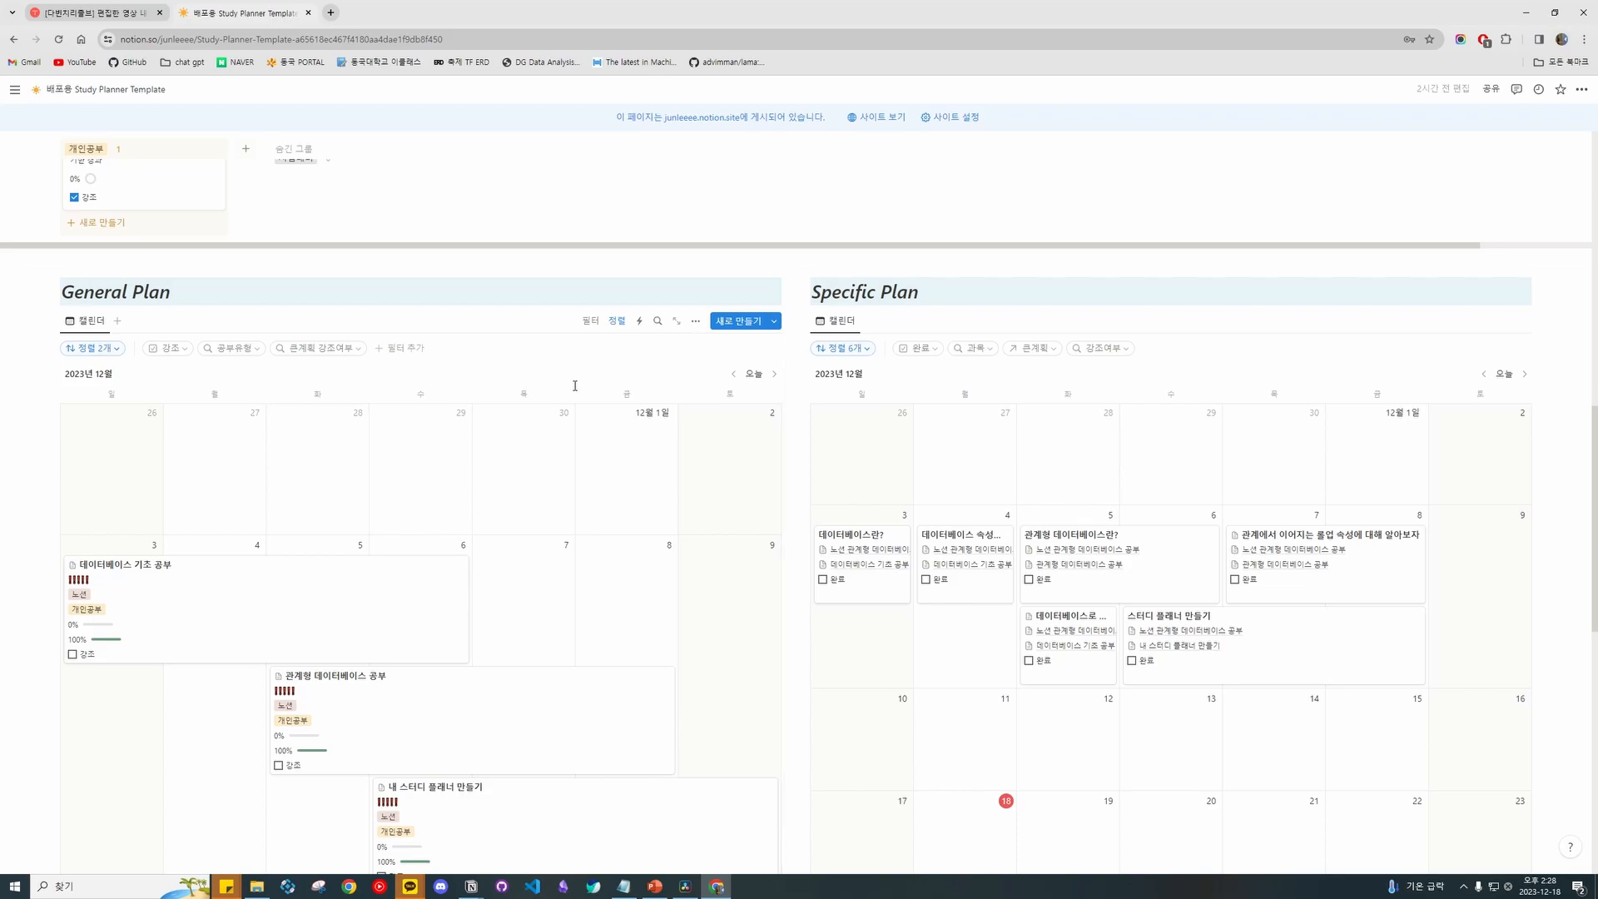
scroll(400, 402, down, 2)
scroll(285, 499, up, 2)
Reschedule the 데이터베이스 기초 공부 entry on the General Plan calendar to start Dec 5.
drag(158, 546, 110, 543)
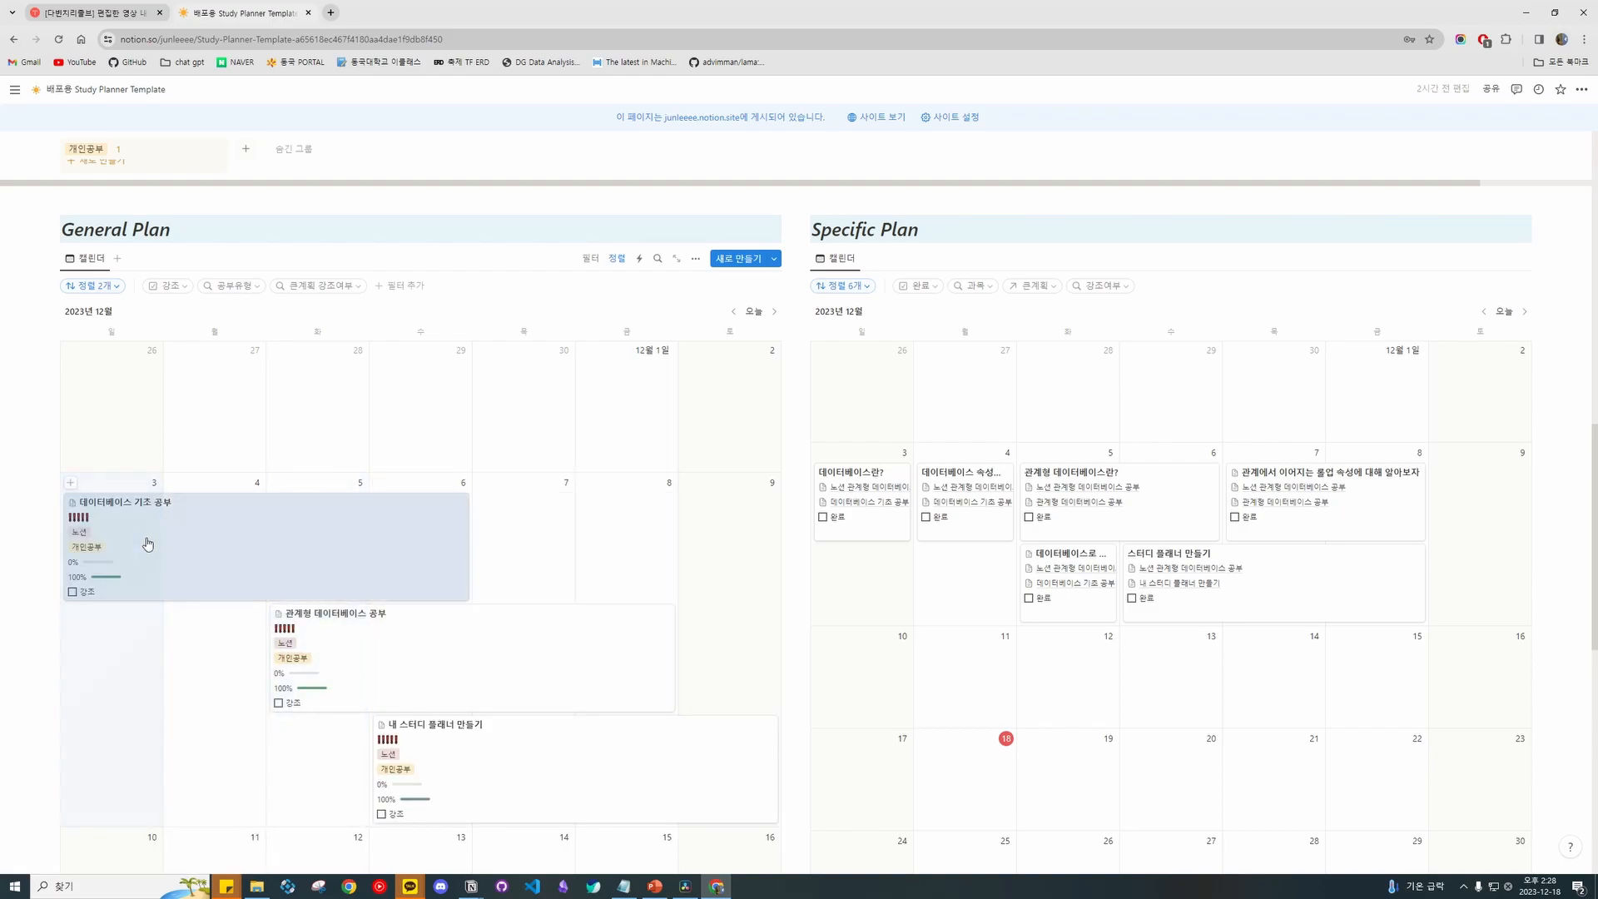
click(149, 529)
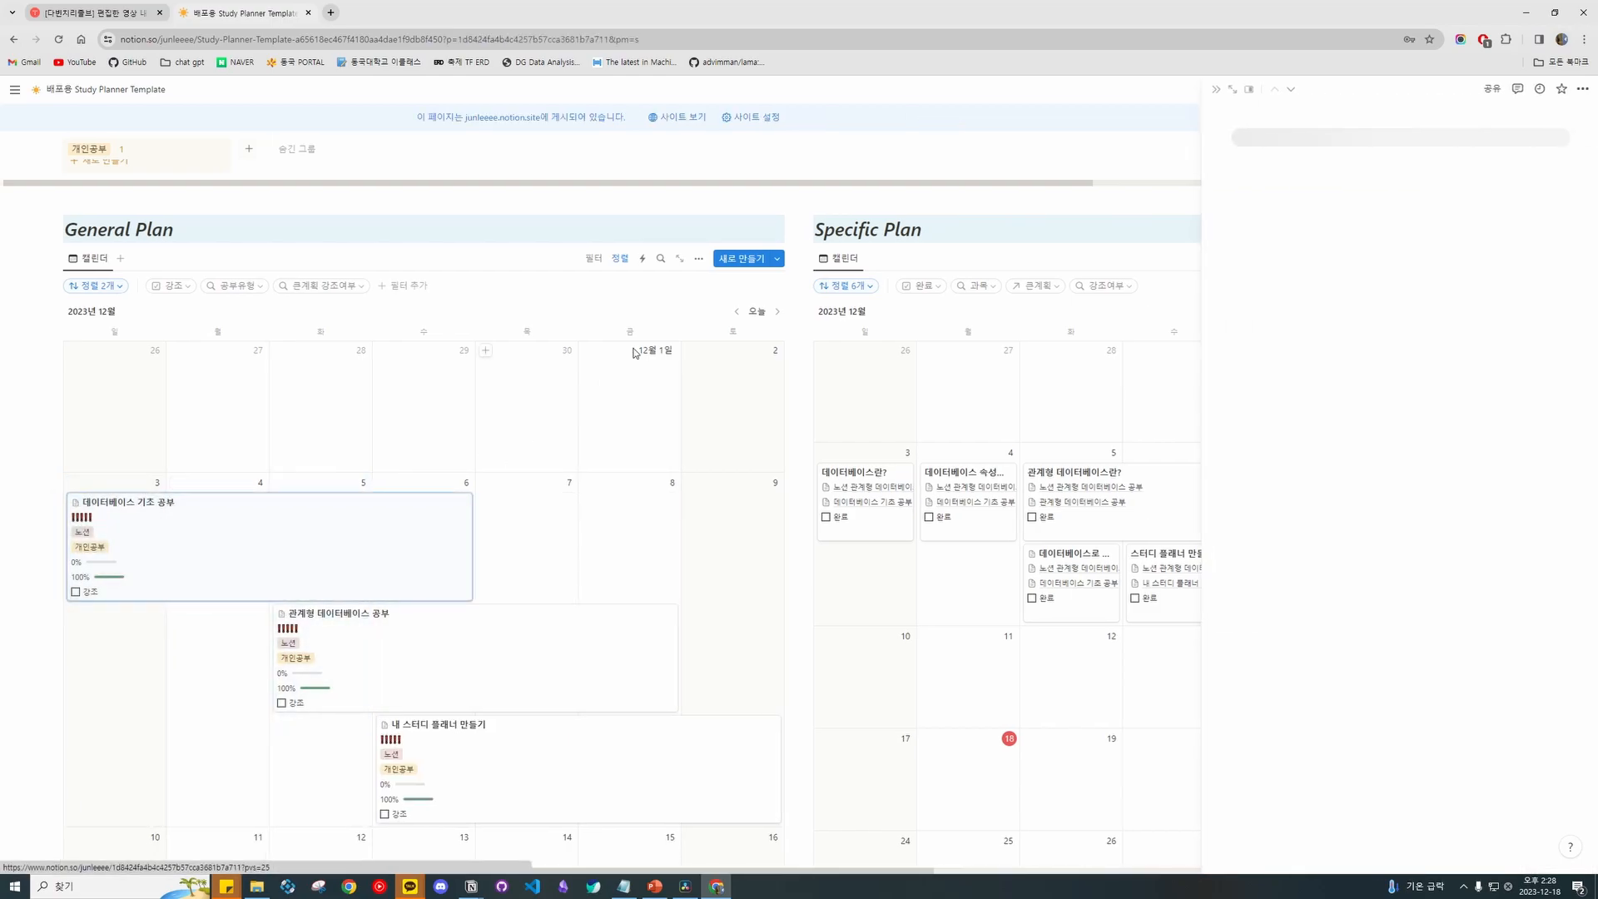
scroll(1388, 362, down, 2)
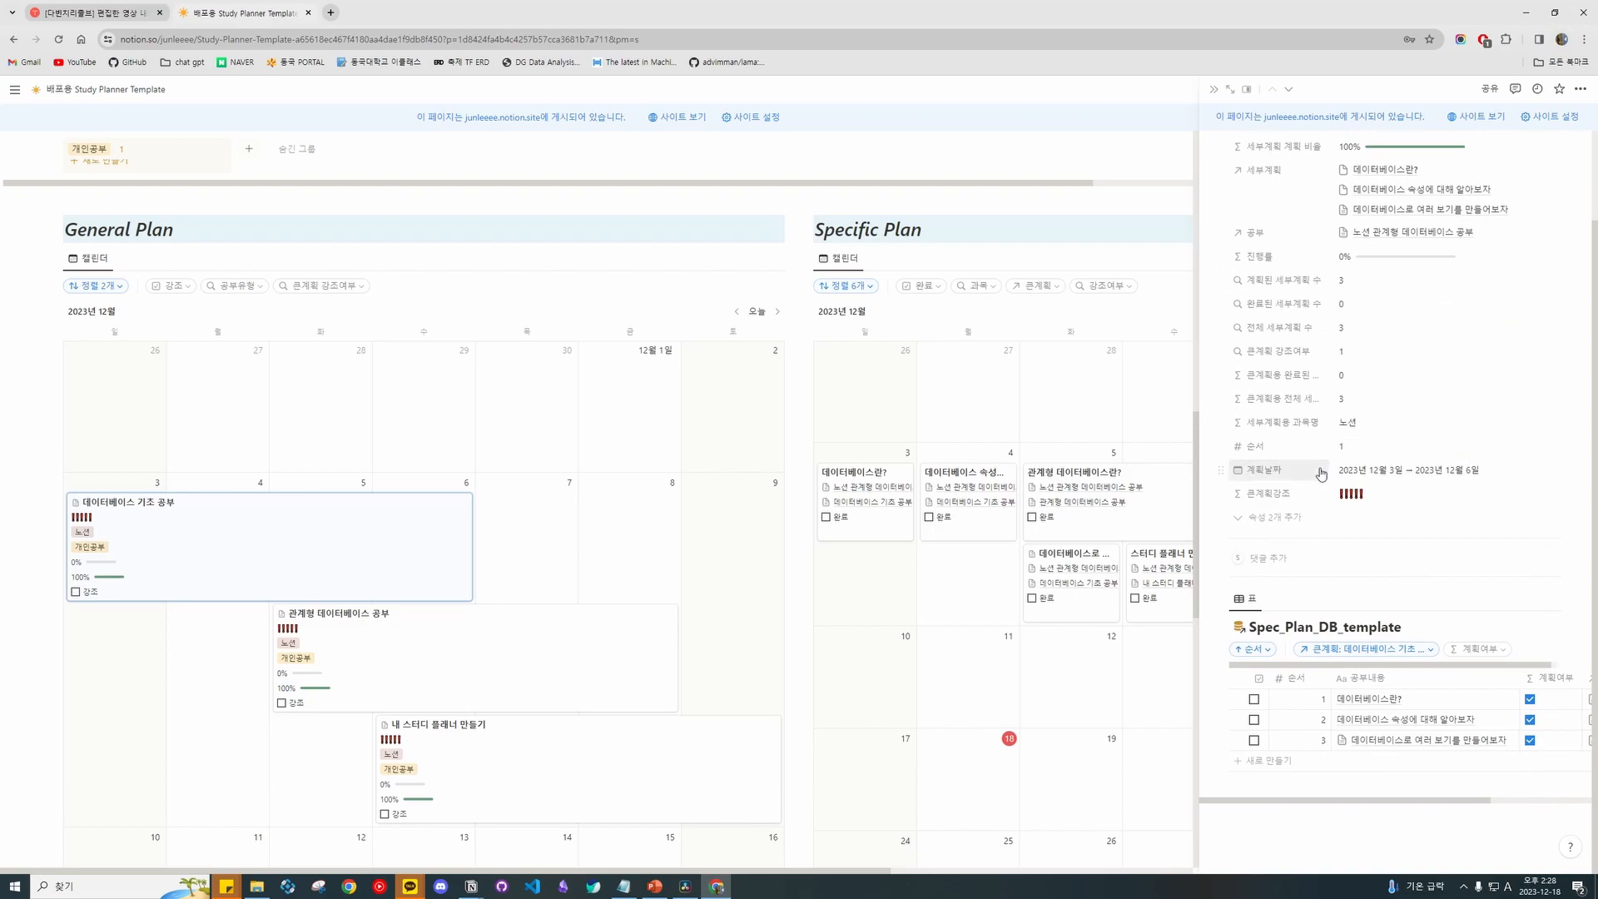
click(1215, 90)
drag(428, 513, 350, 491)
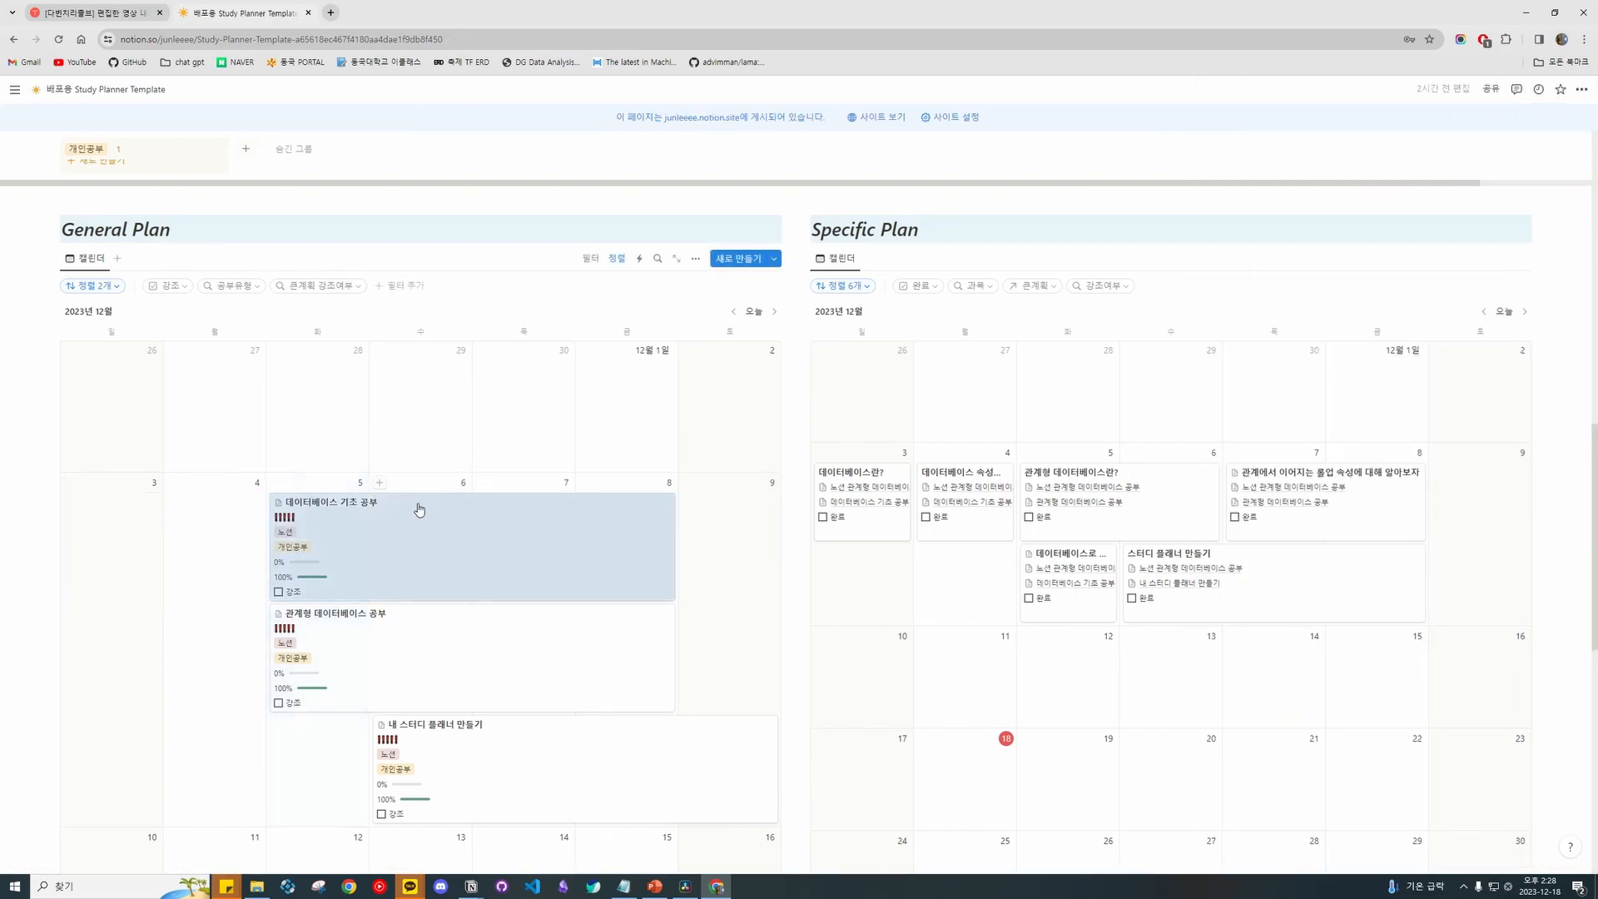
drag(305, 542, 116, 520)
scroll(387, 503, down, 1)
scroll(388, 503, down, 4)
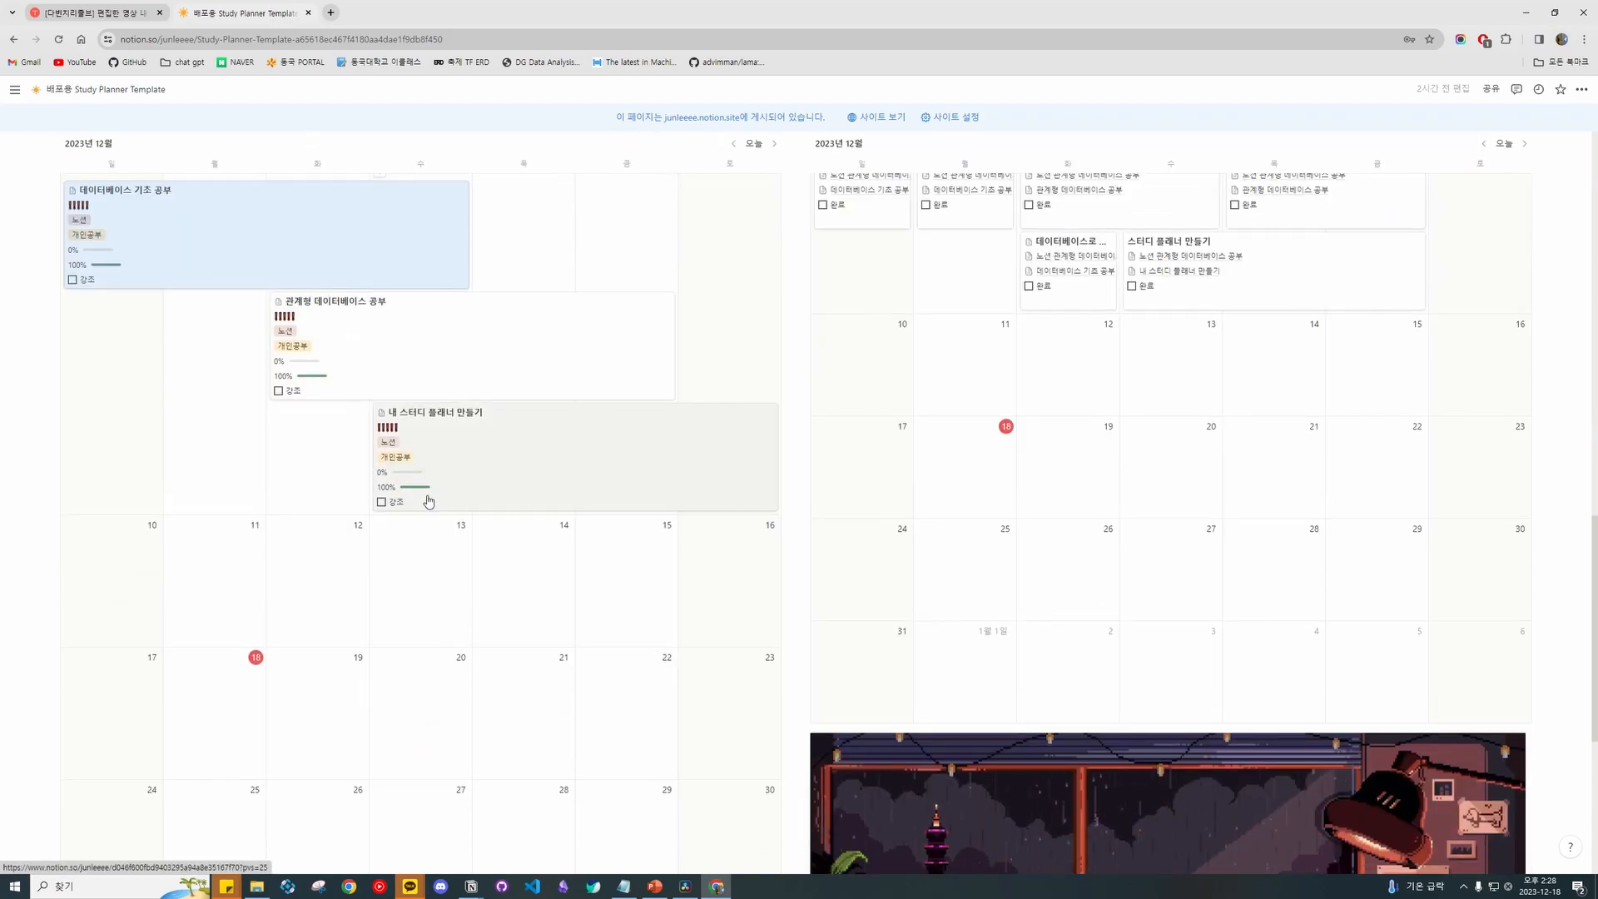
scroll(427, 503, up, 5)
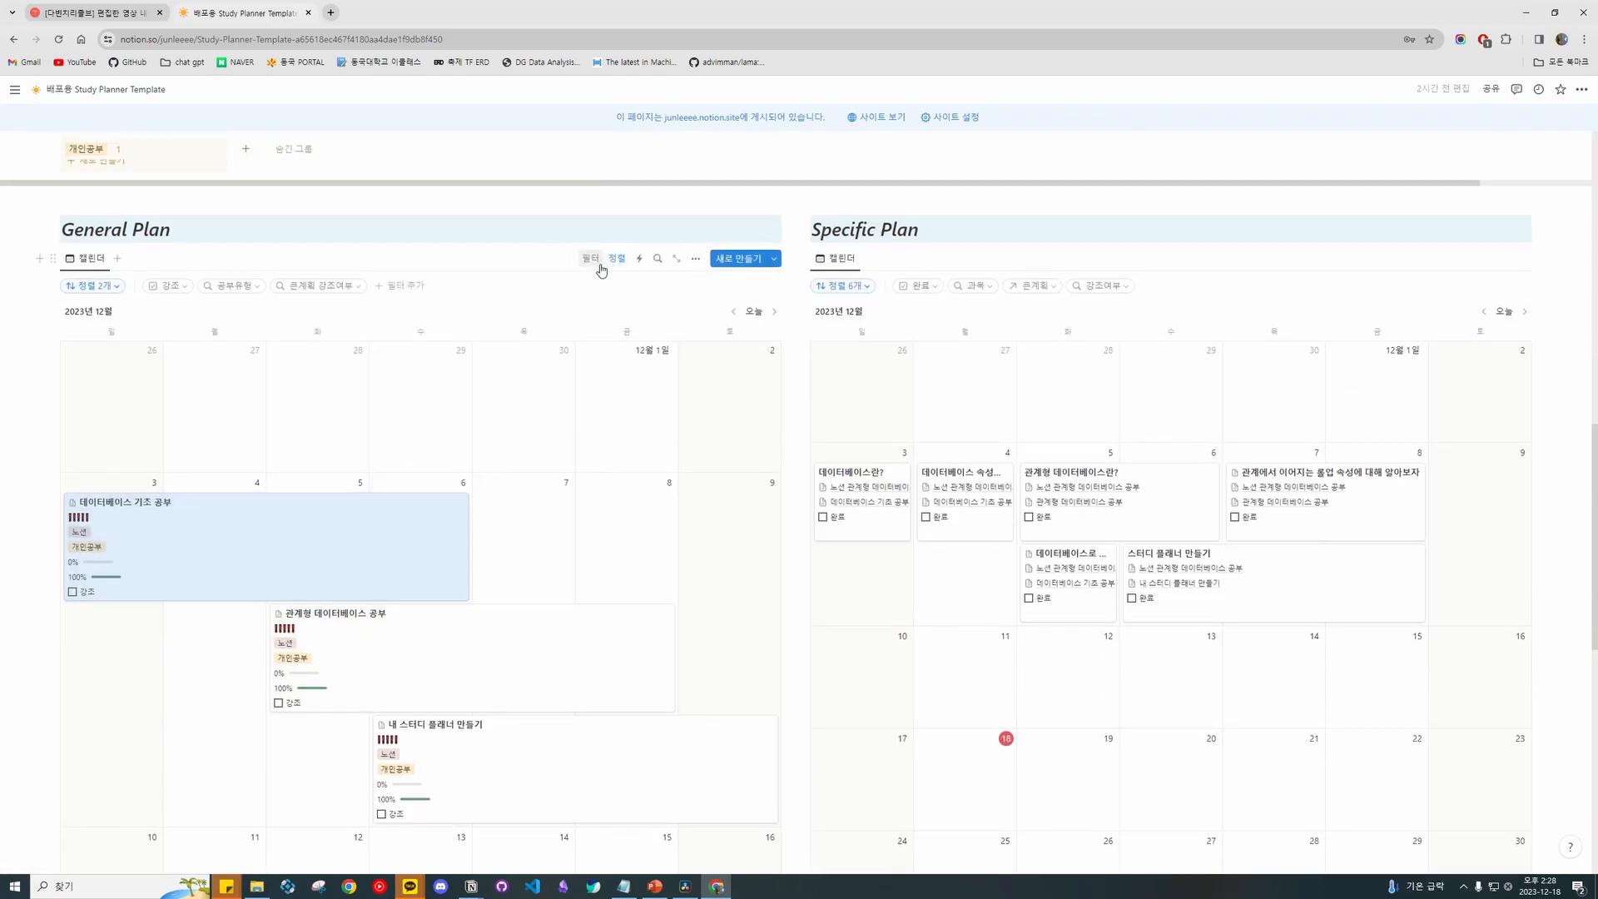
Review the General Plan calendar's sort rules and delete the stray Gen_Plan 템플릿 entry.
click(96, 291)
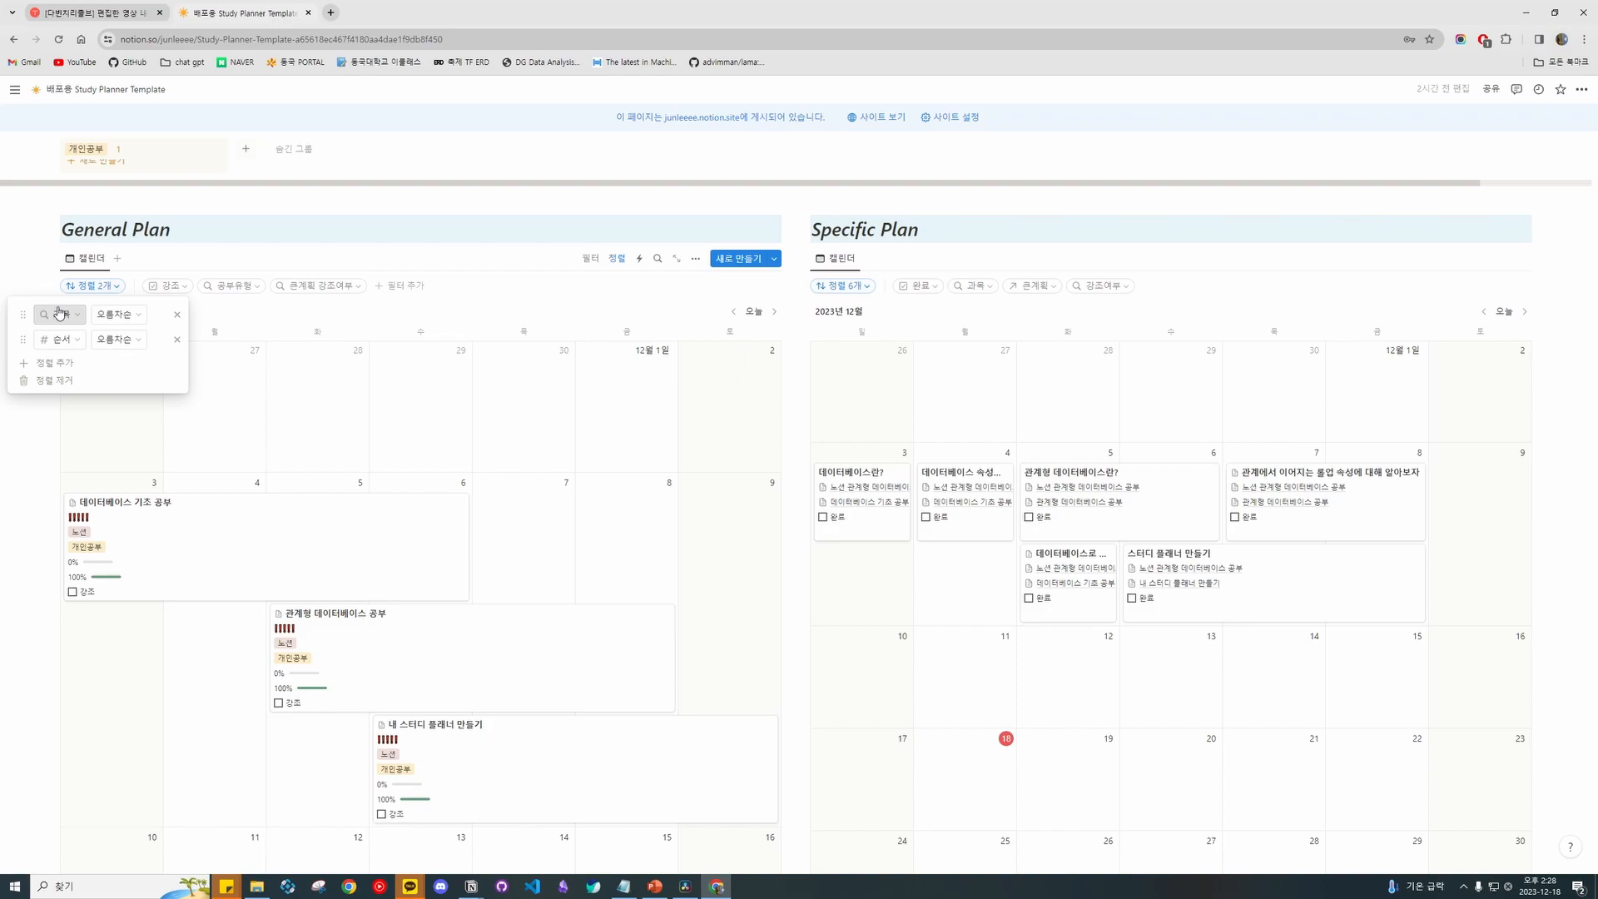
click(698, 258)
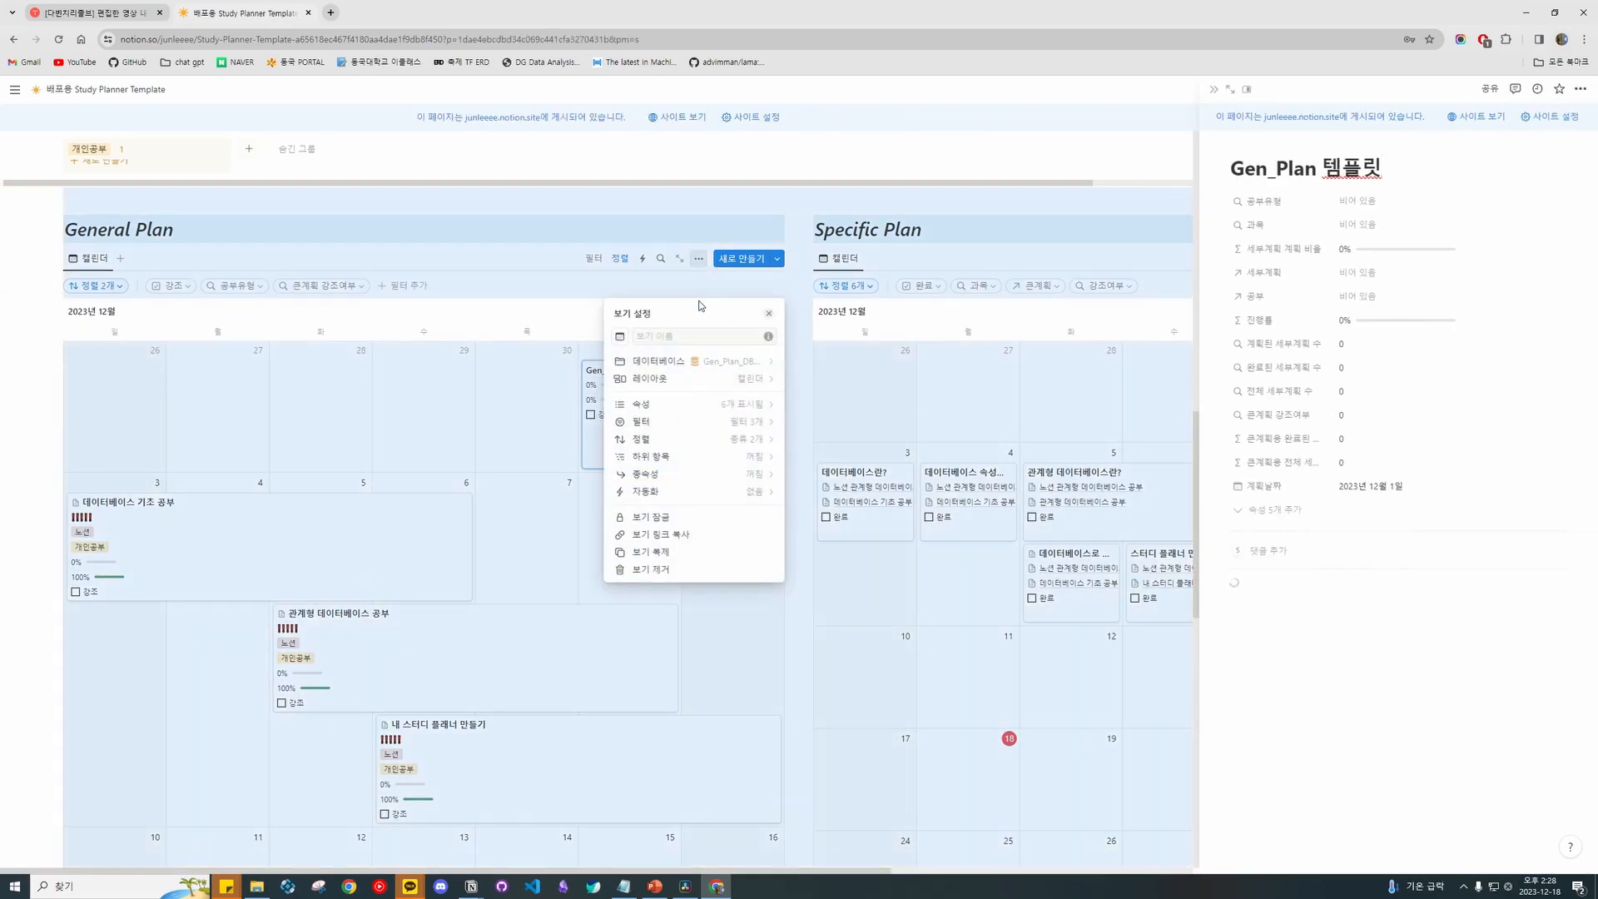
key(Escape)
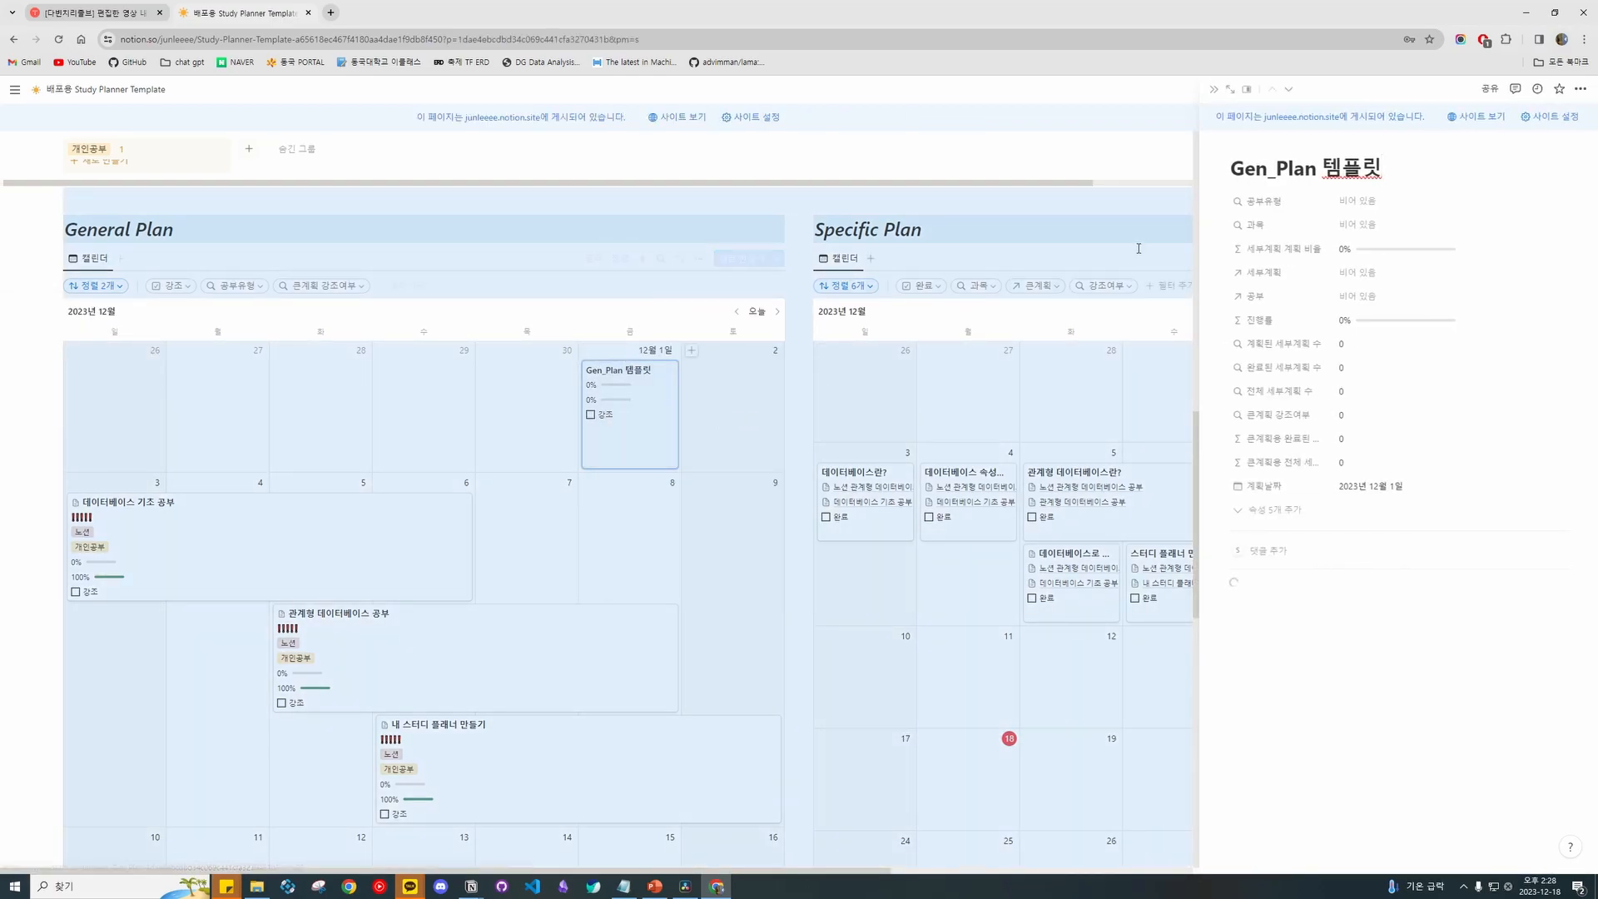
click(749, 494)
right_click(660, 420)
click(718, 458)
Look over the General Plan calendar's active filters, including the 강조 filter choices.
click(697, 260)
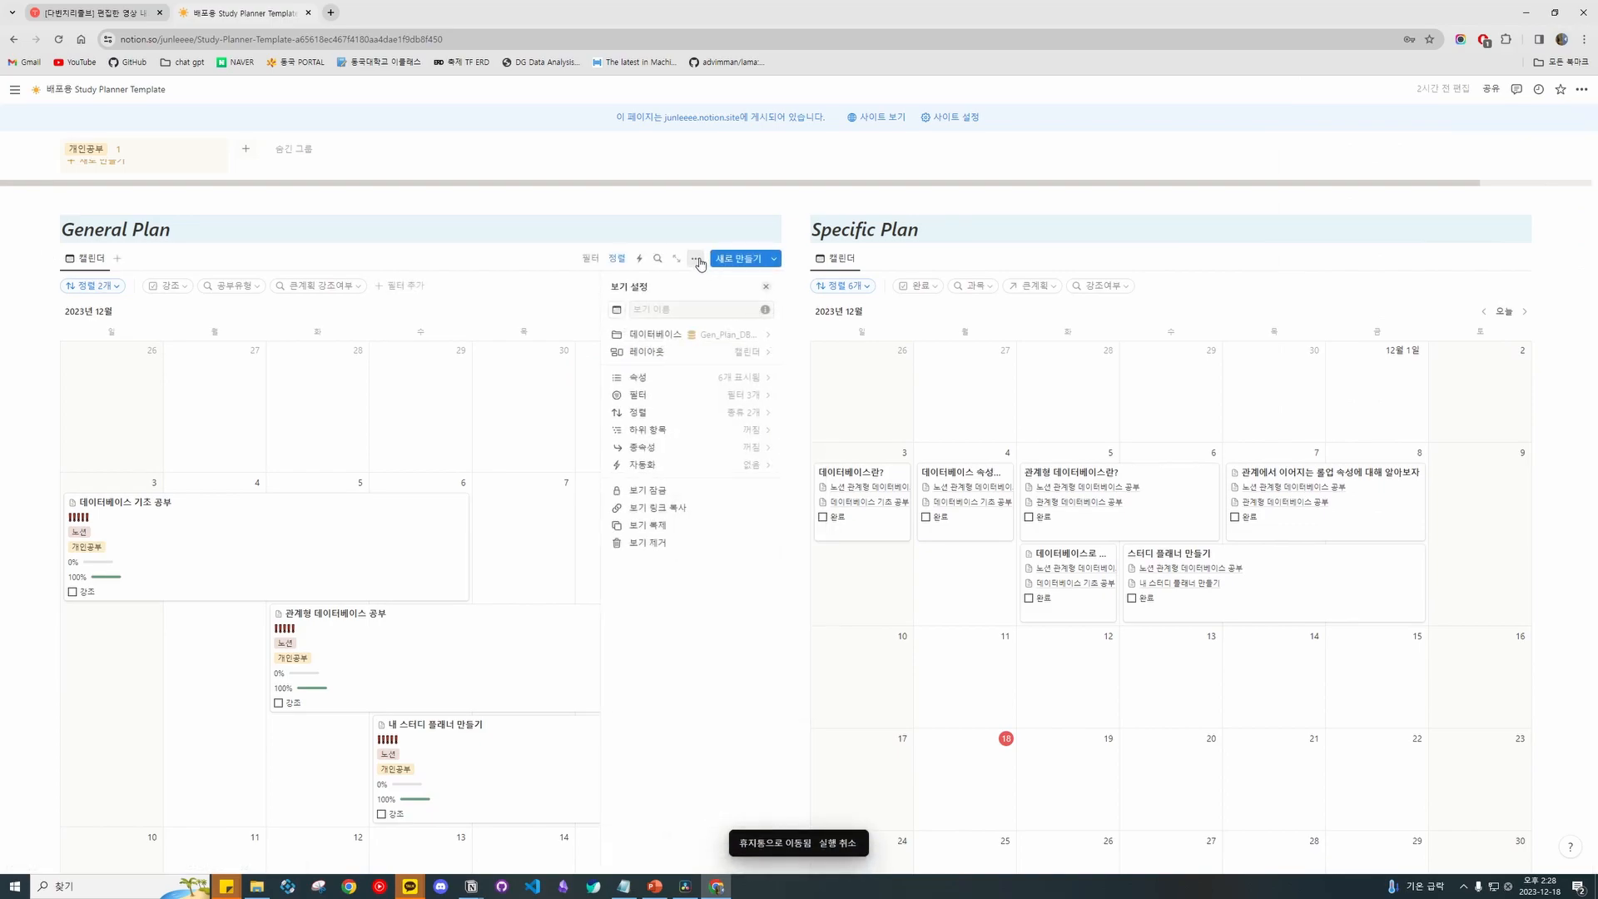
click(764, 395)
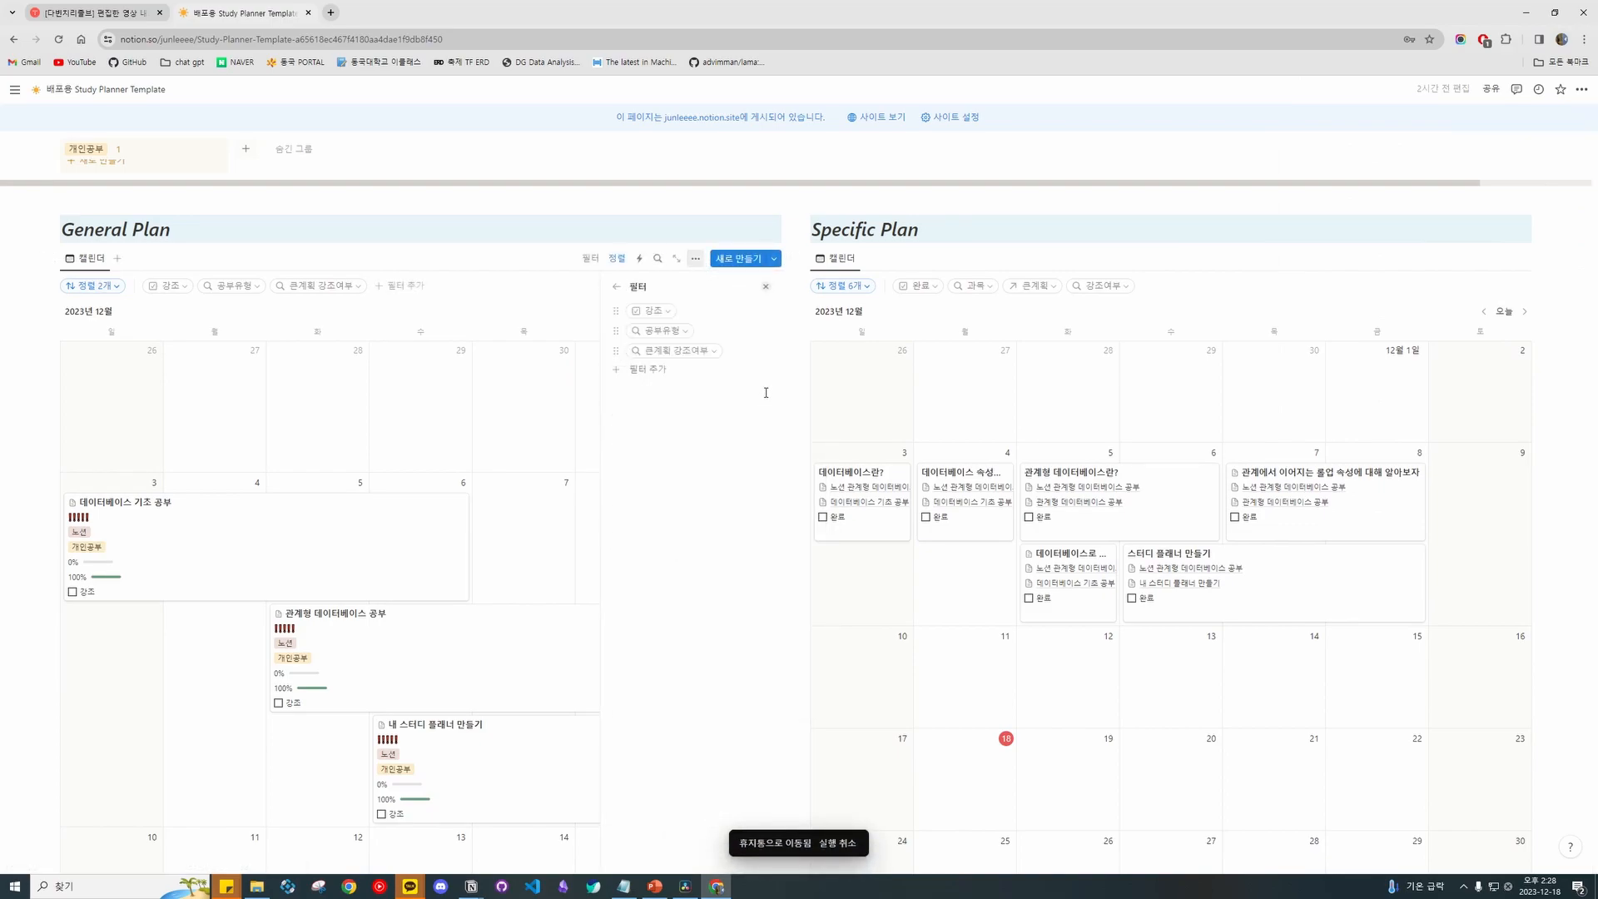
click(171, 285)
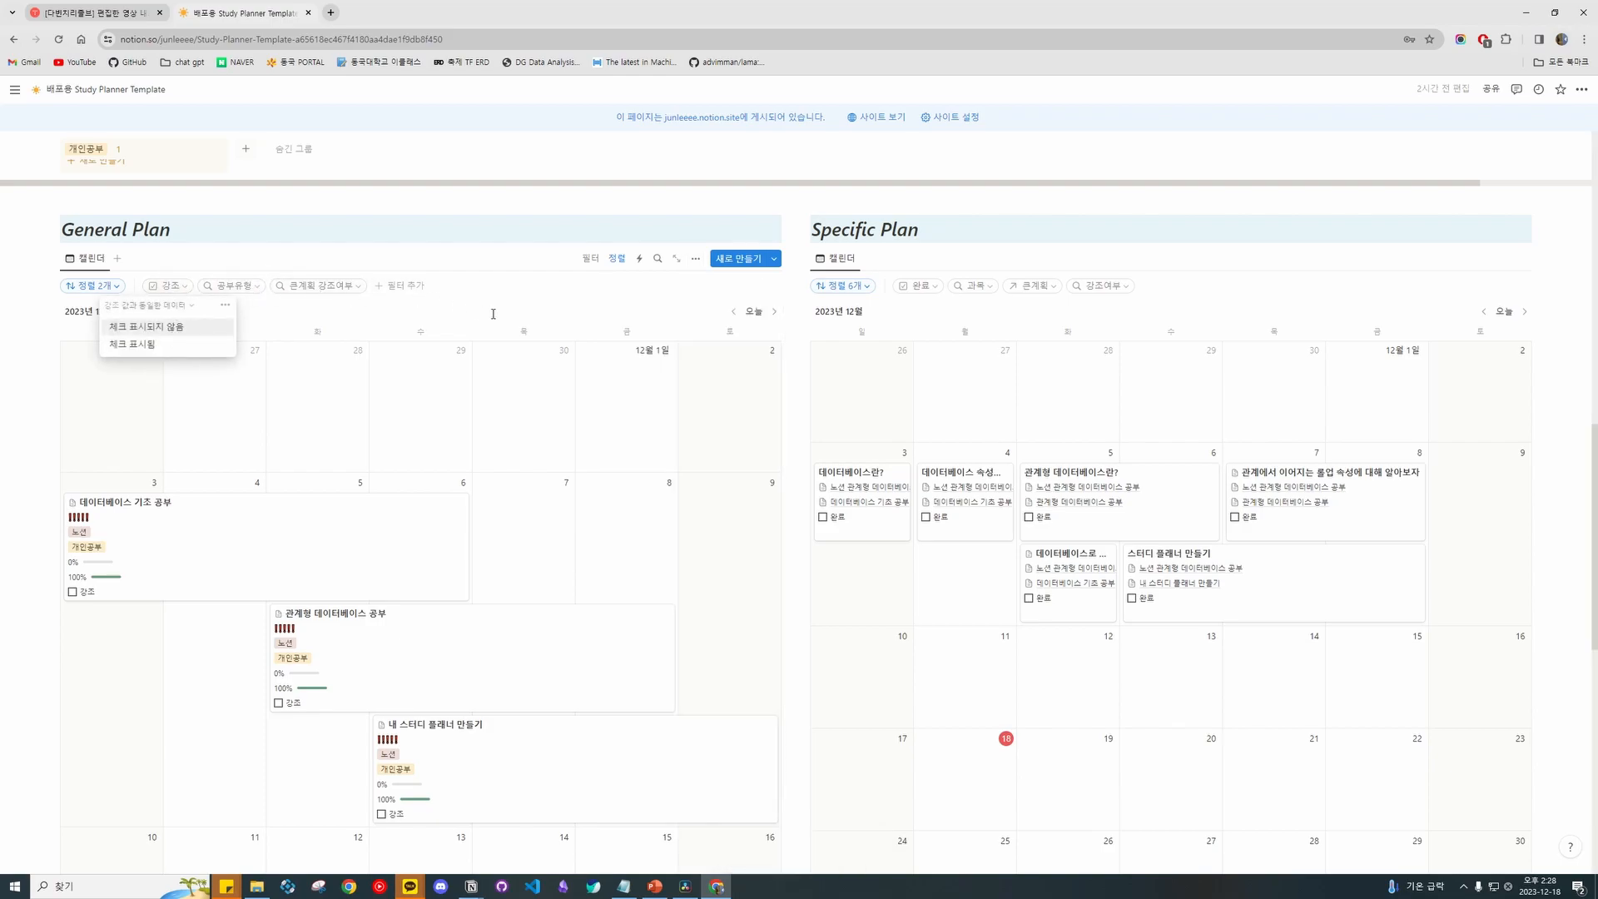
click(416, 307)
scroll(510, 503, down, 4)
scroll(537, 483, up, 5)
scroll(553, 458, down, 6)
scroll(574, 445, up, 6)
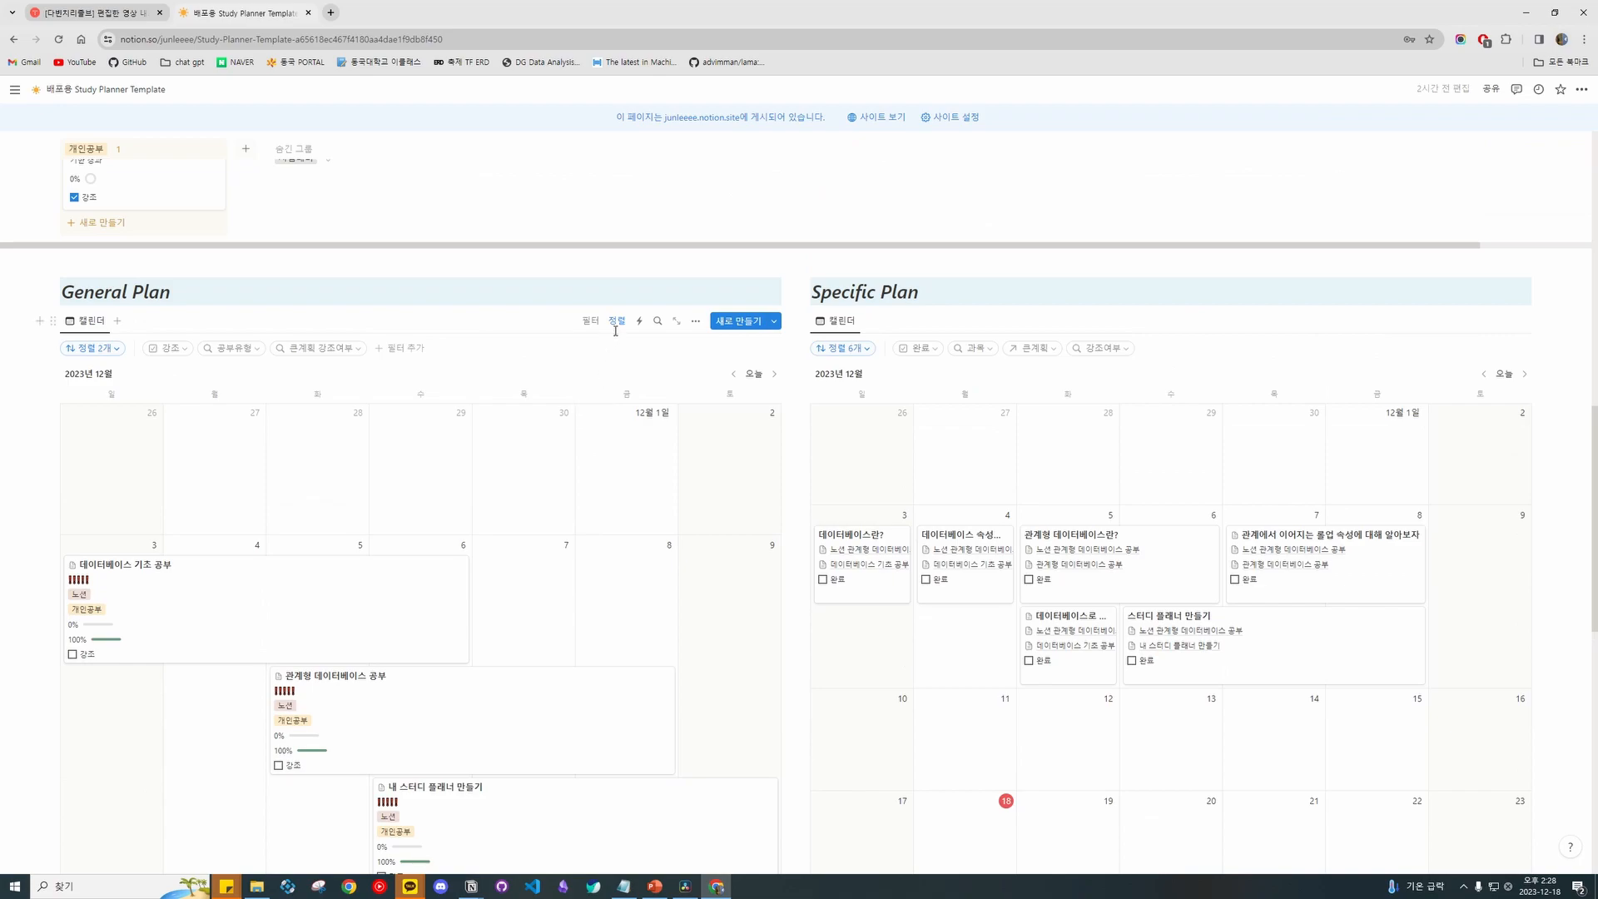
scroll(776, 352, down, 2)
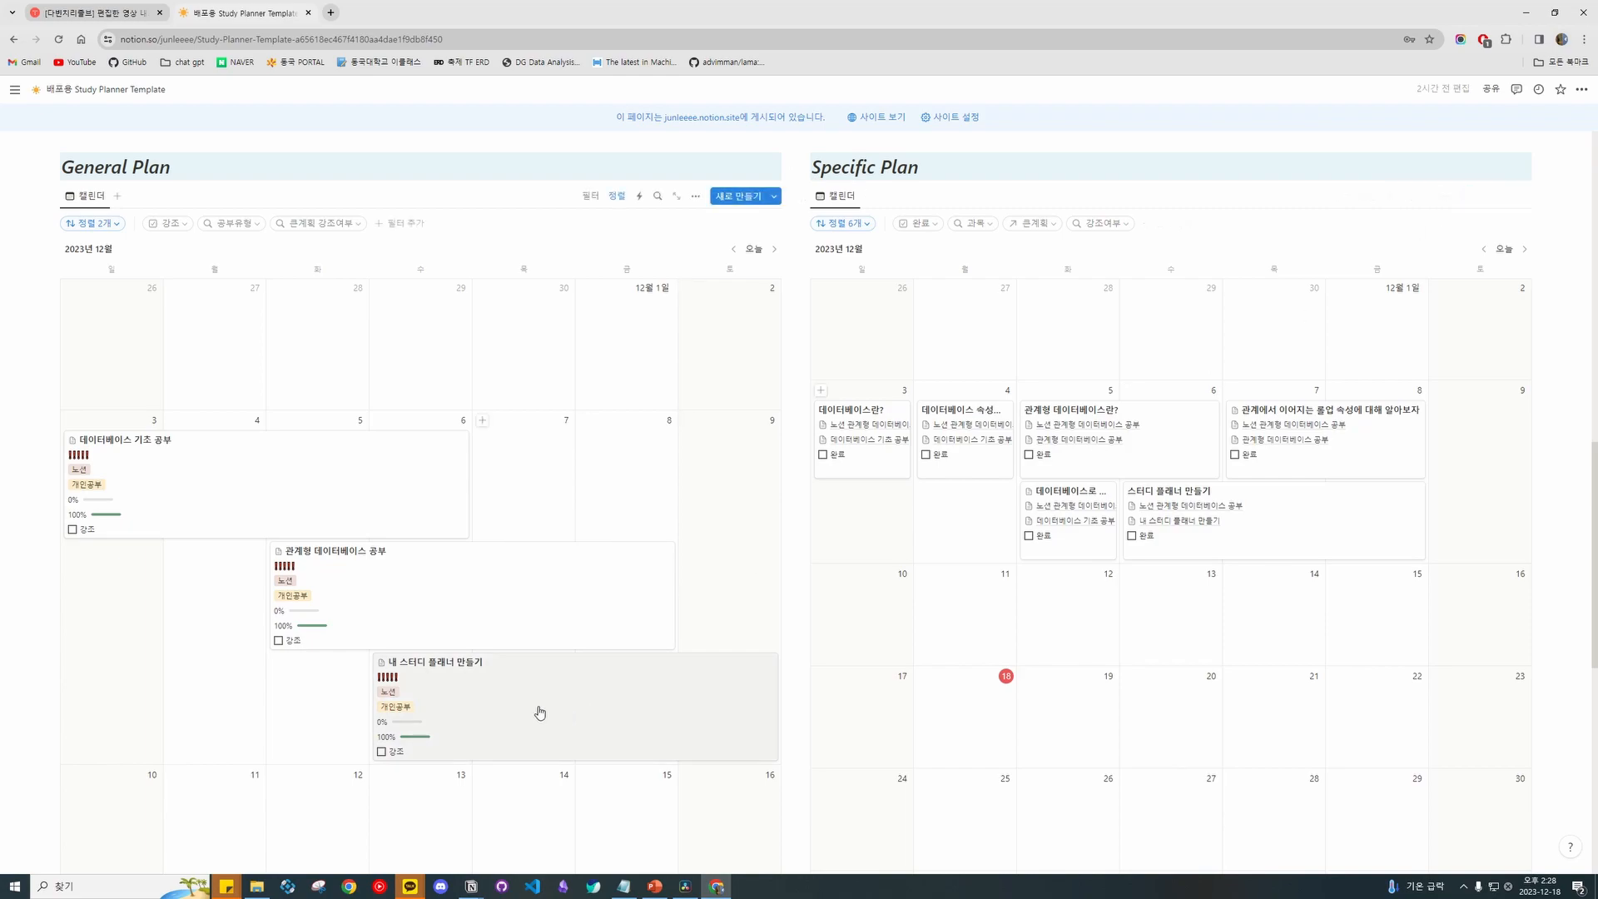
Open the 내 스터디 플래너 만들기 plan's details to view its linked detailed plan.
click(592, 688)
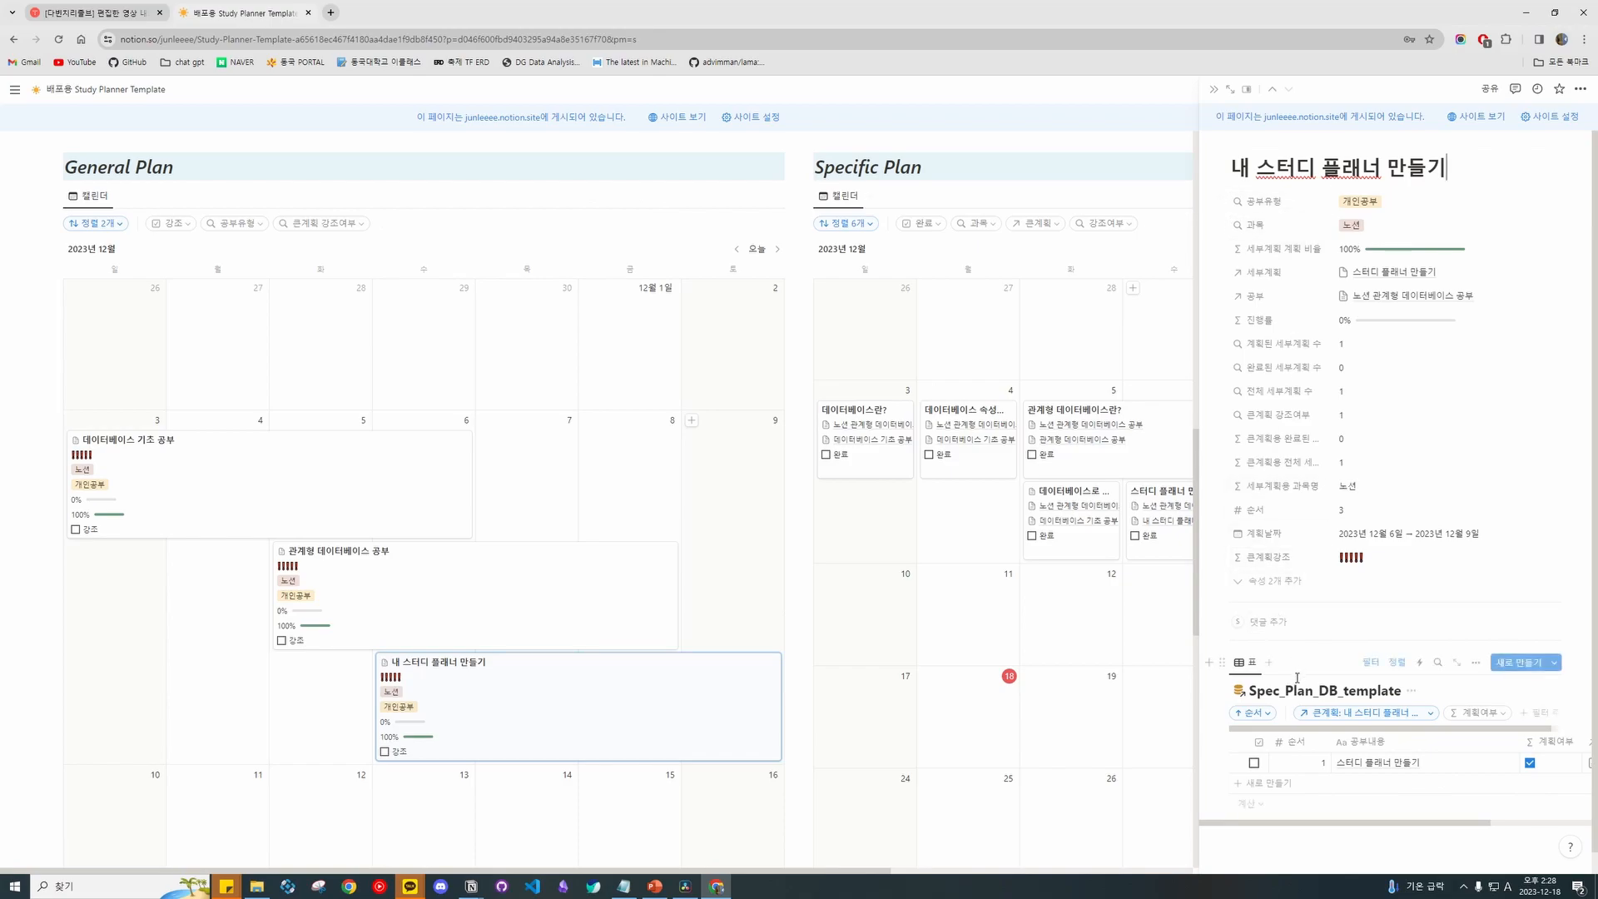
mouse_move(1223, 761)
mouse_down()
mouse_move(1063, 616)
mouse_move(1223, 732)
mouse_move(1237, 789)
mouse_move(1235, 765)
mouse_up()
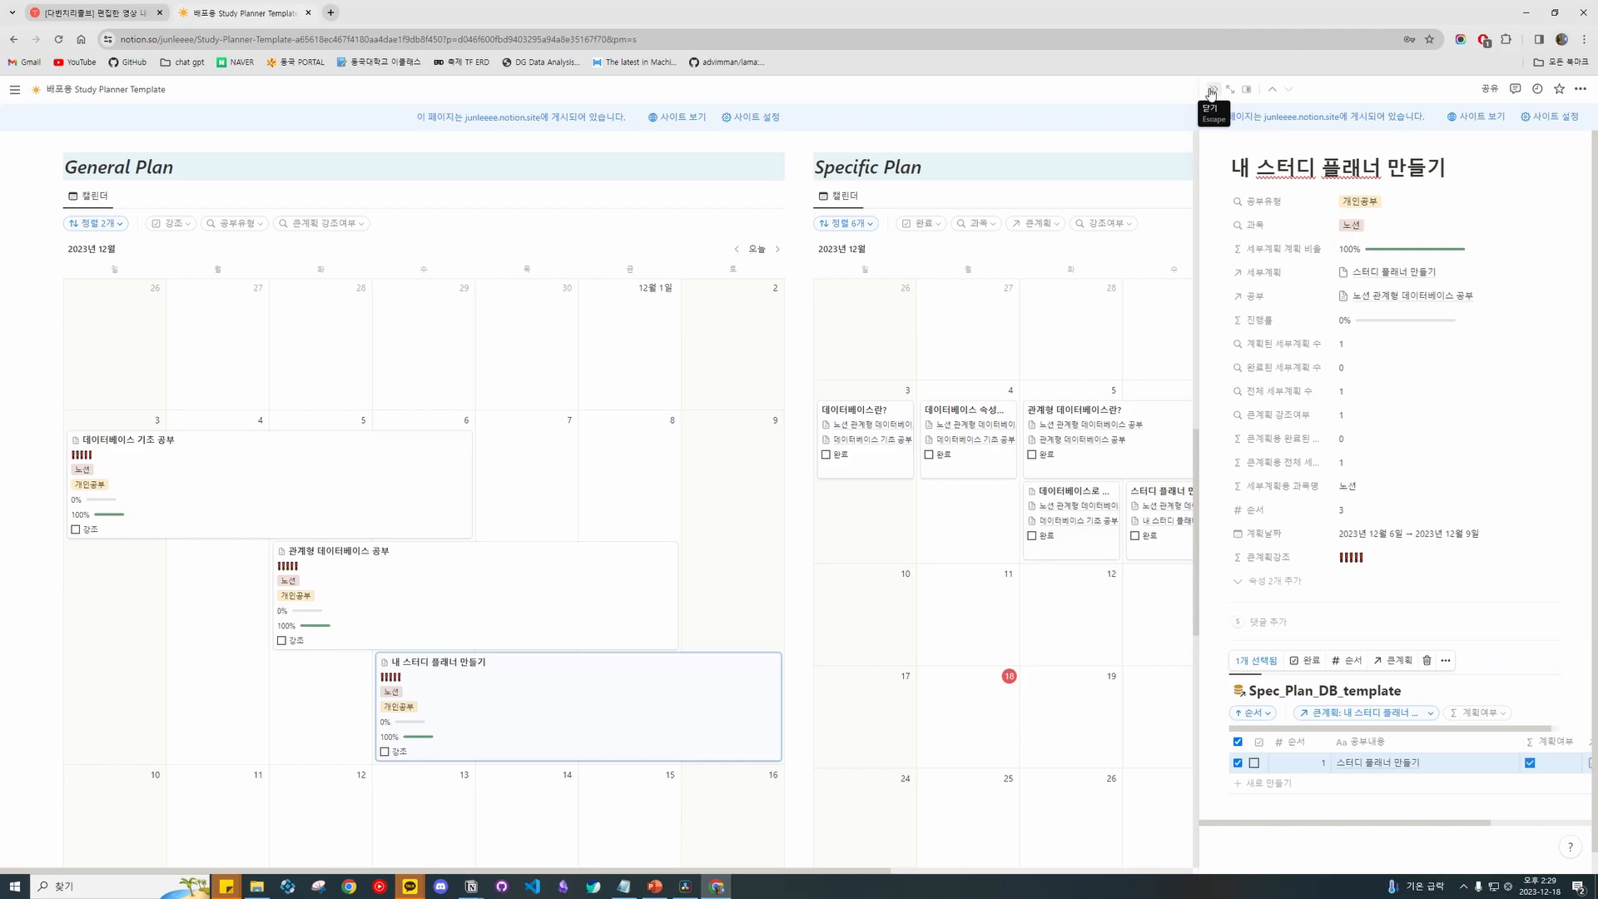
click(1210, 90)
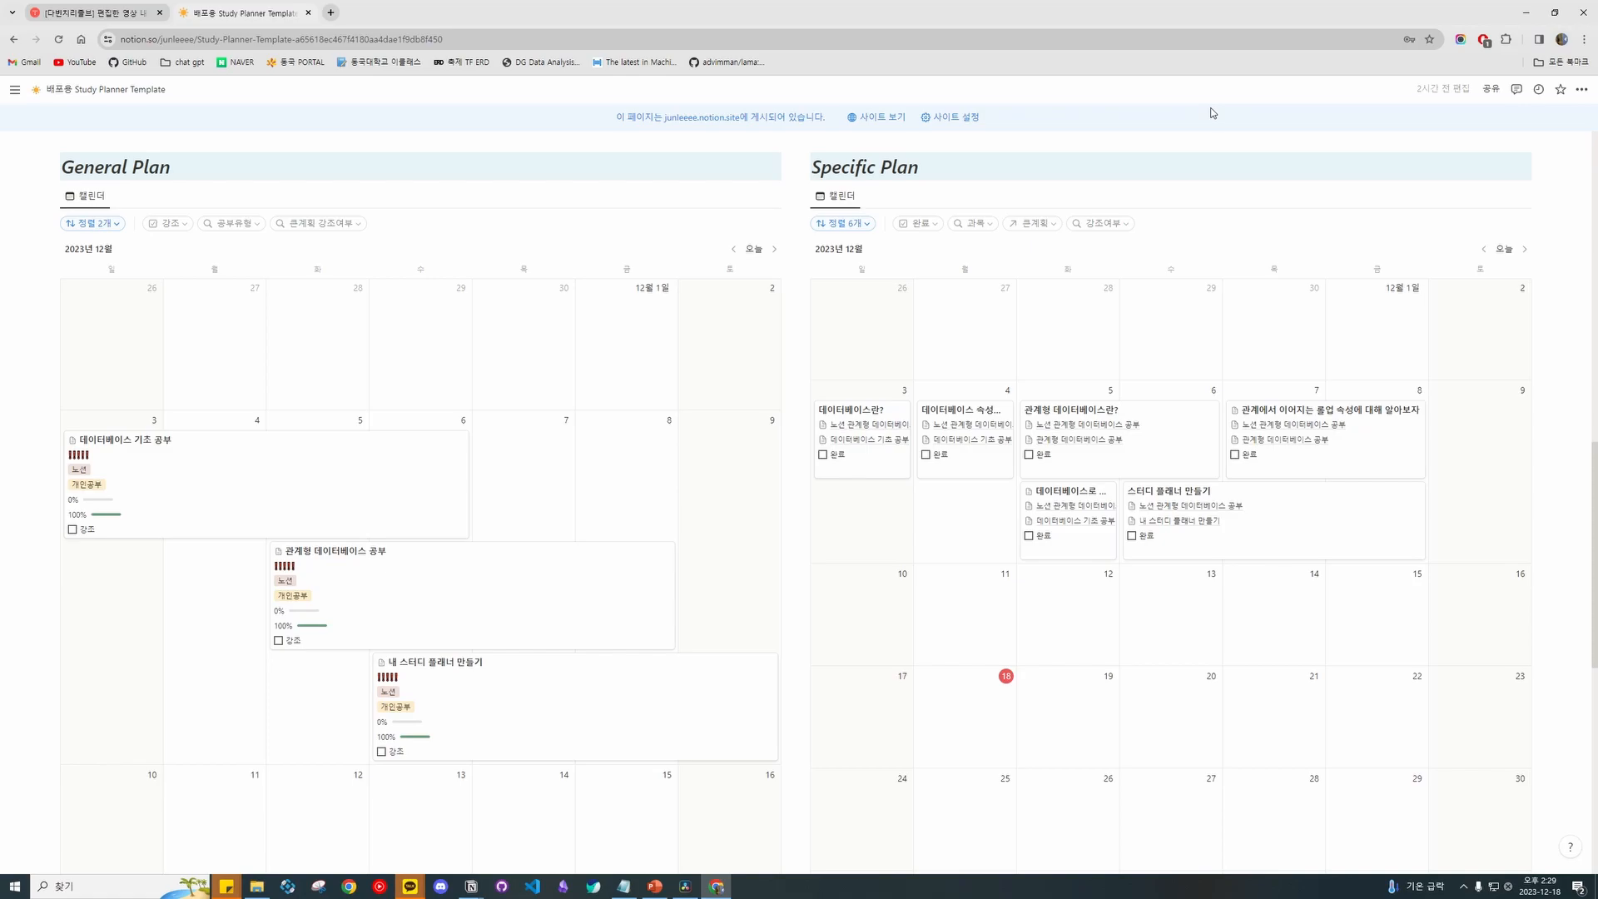
scroll(1199, 217, up, 7)
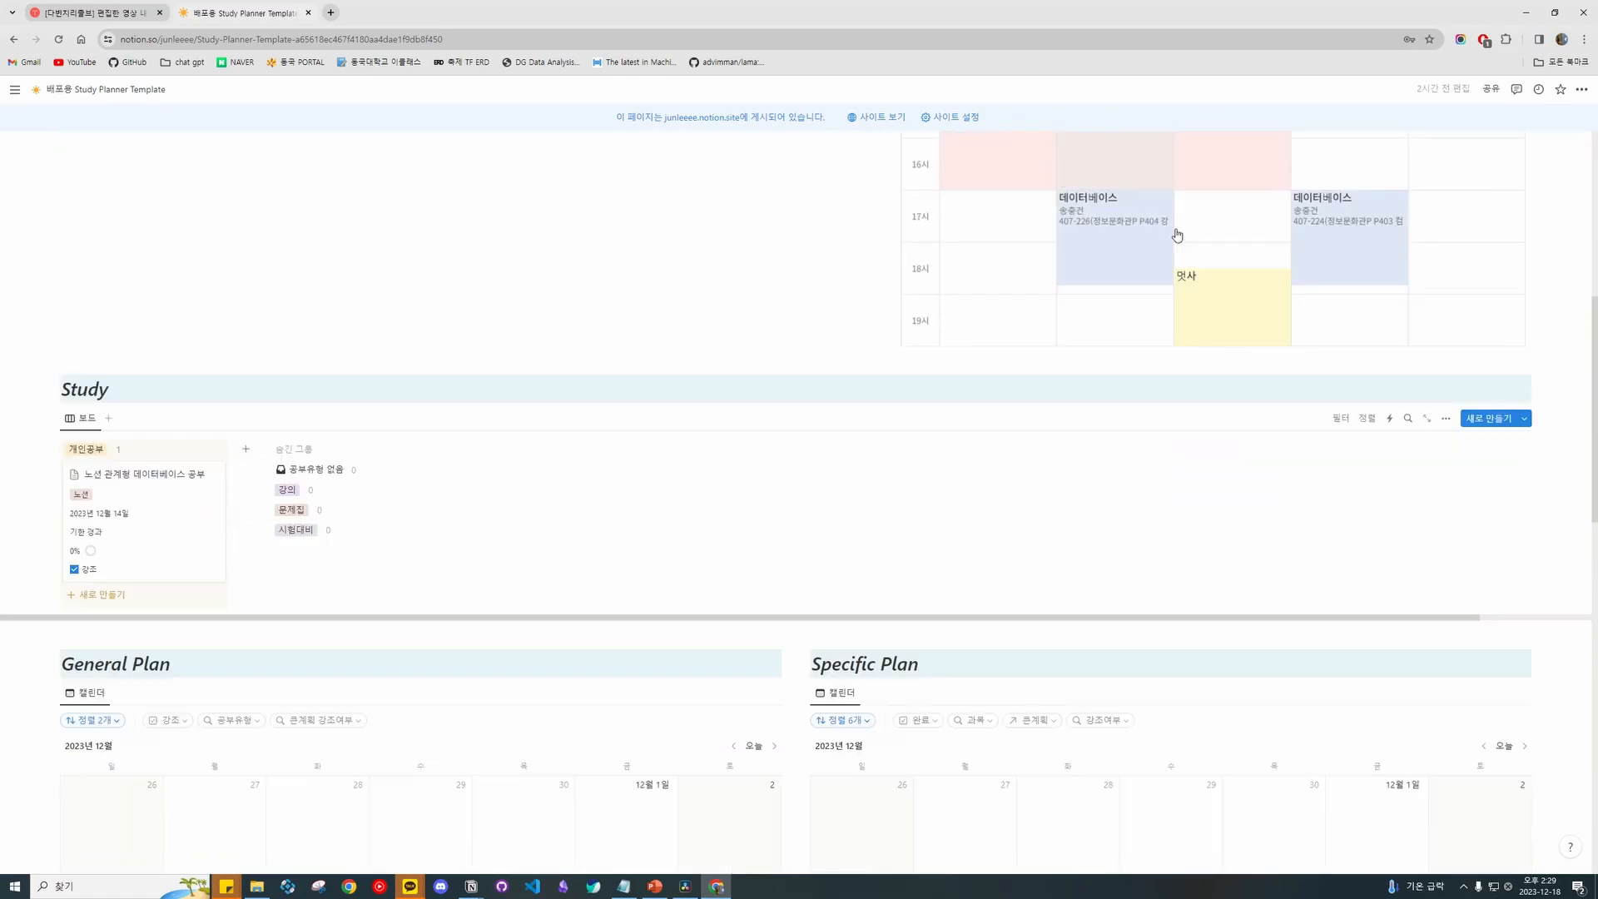
scroll(1182, 223, down, 6)
scroll(1184, 225, down, 5)
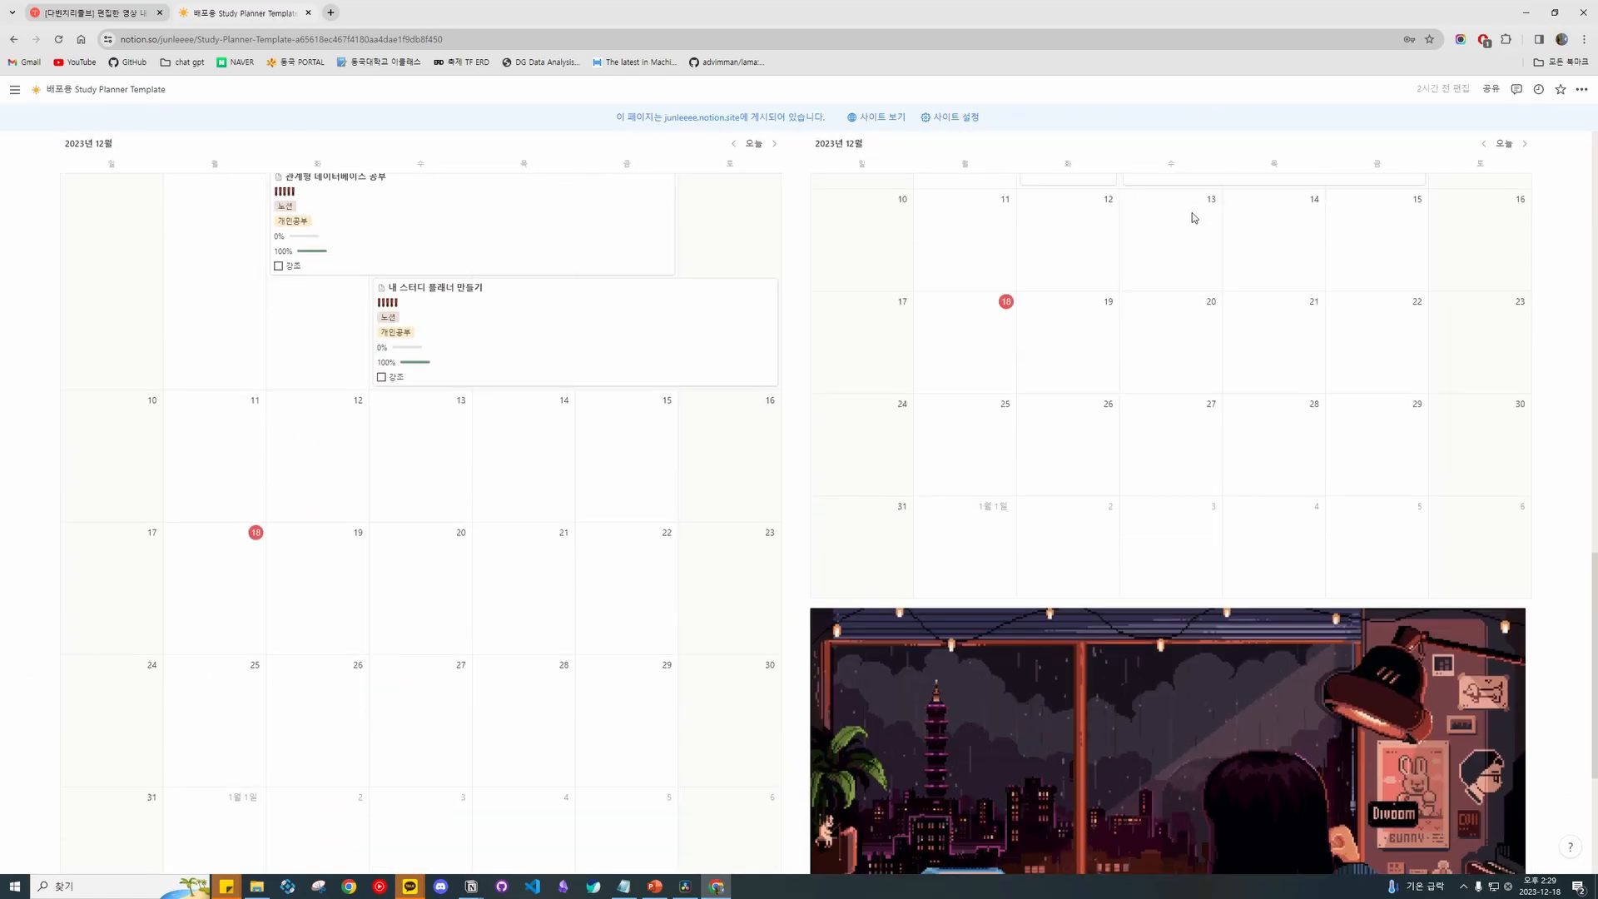
scroll(1202, 219, down, 4)
scroll(1215, 216, up, 9)
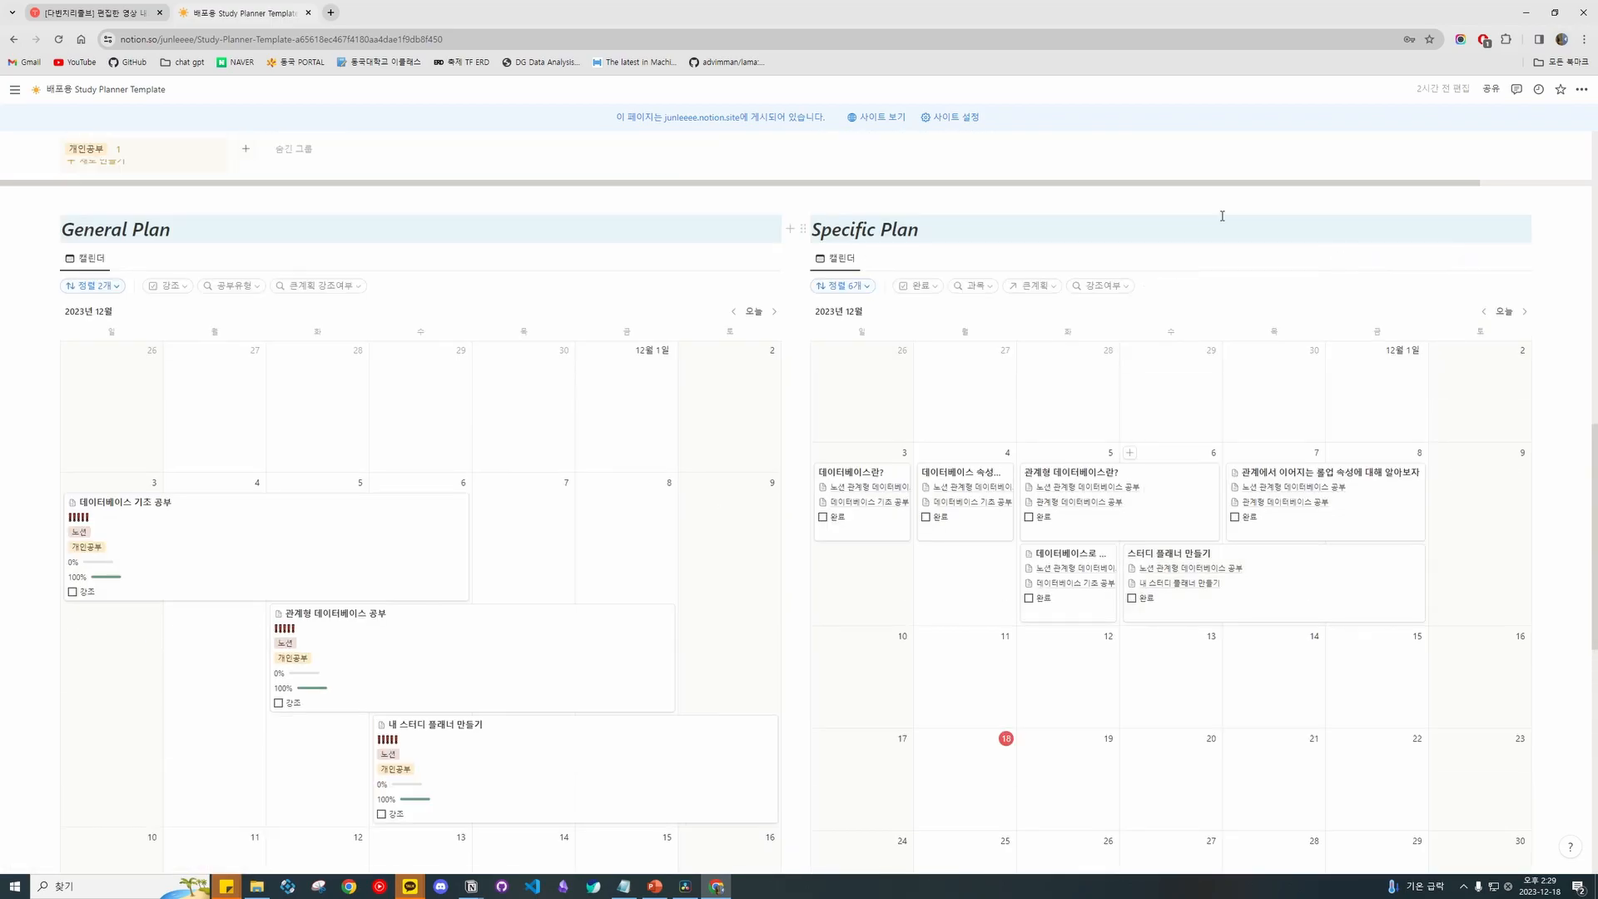
scroll(1017, 229, down, 1)
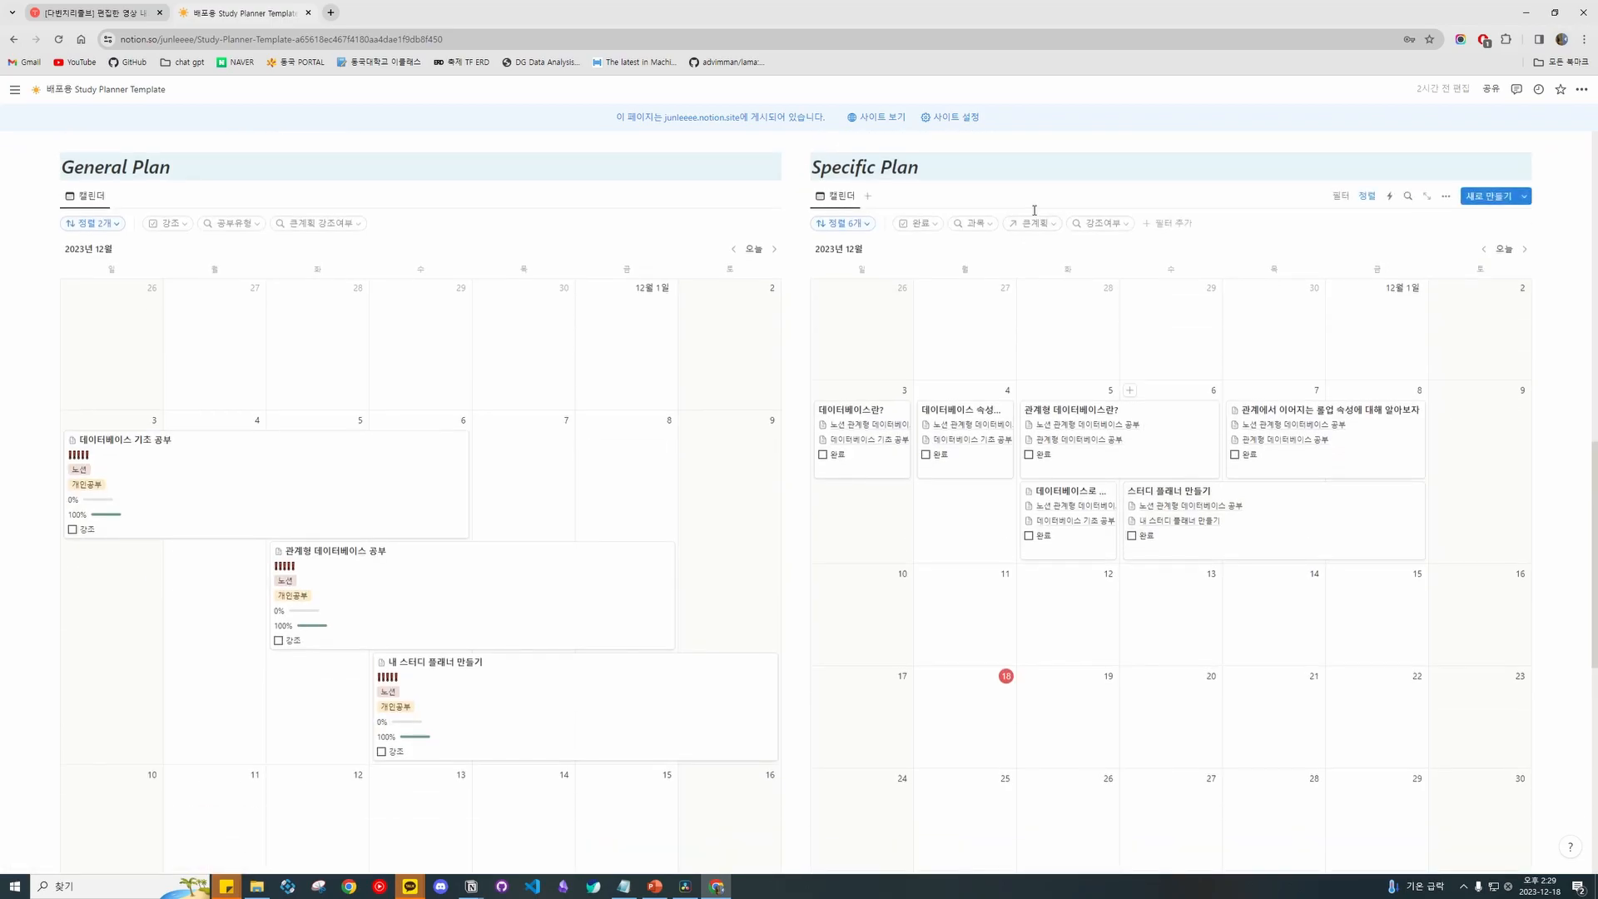
Check the Specific Plan calendar's view settings and clear a stray block selection.
click(1446, 196)
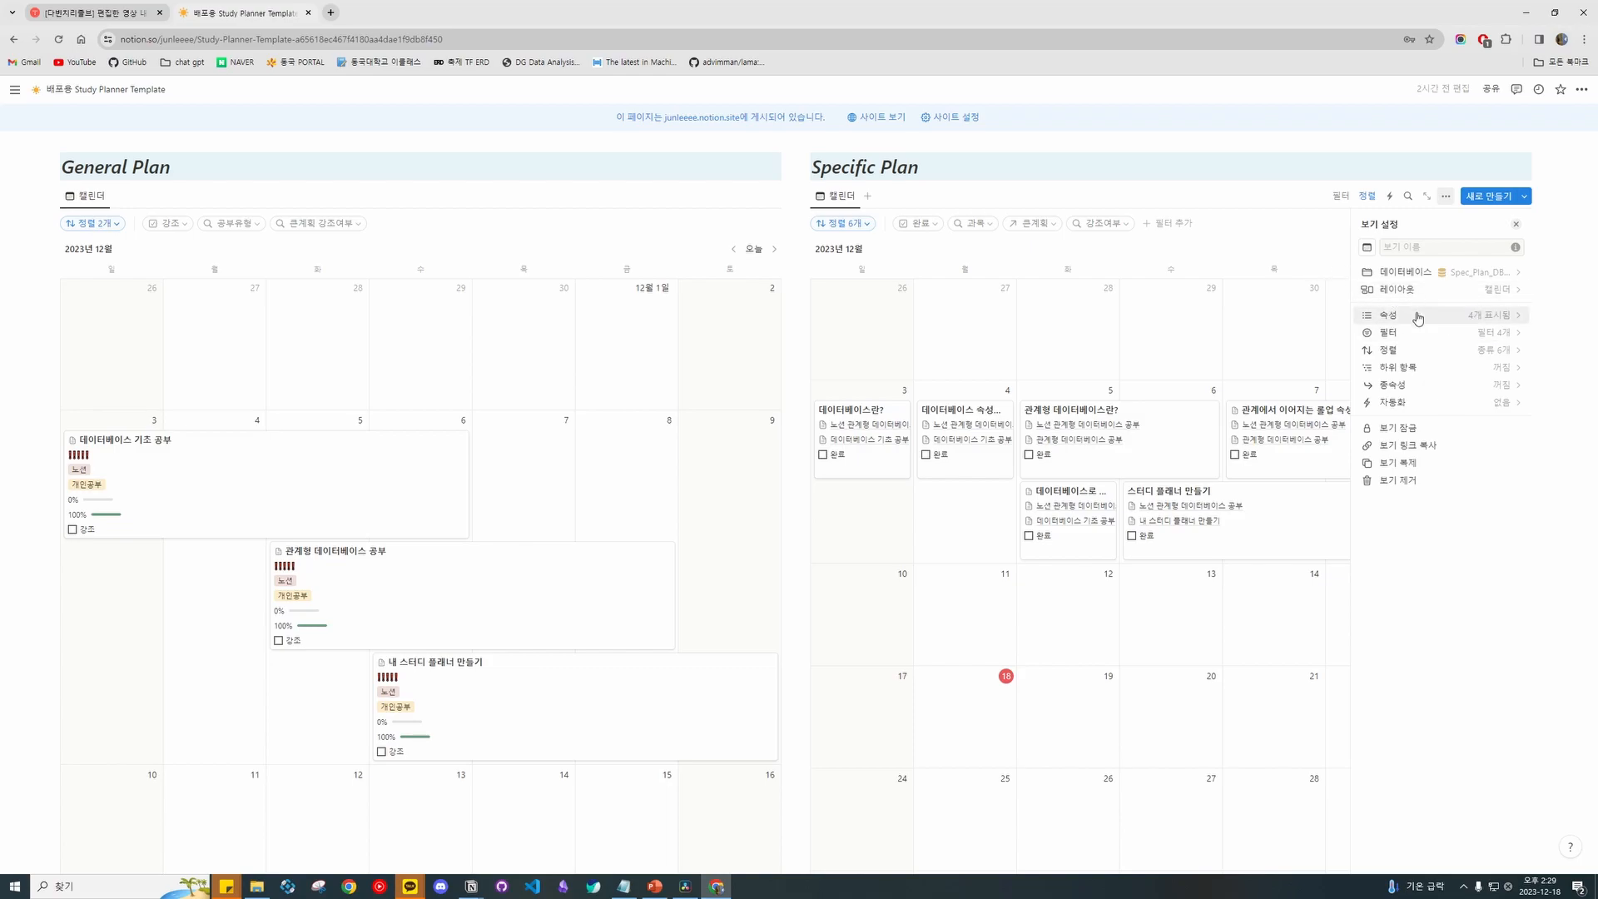
click(1286, 201)
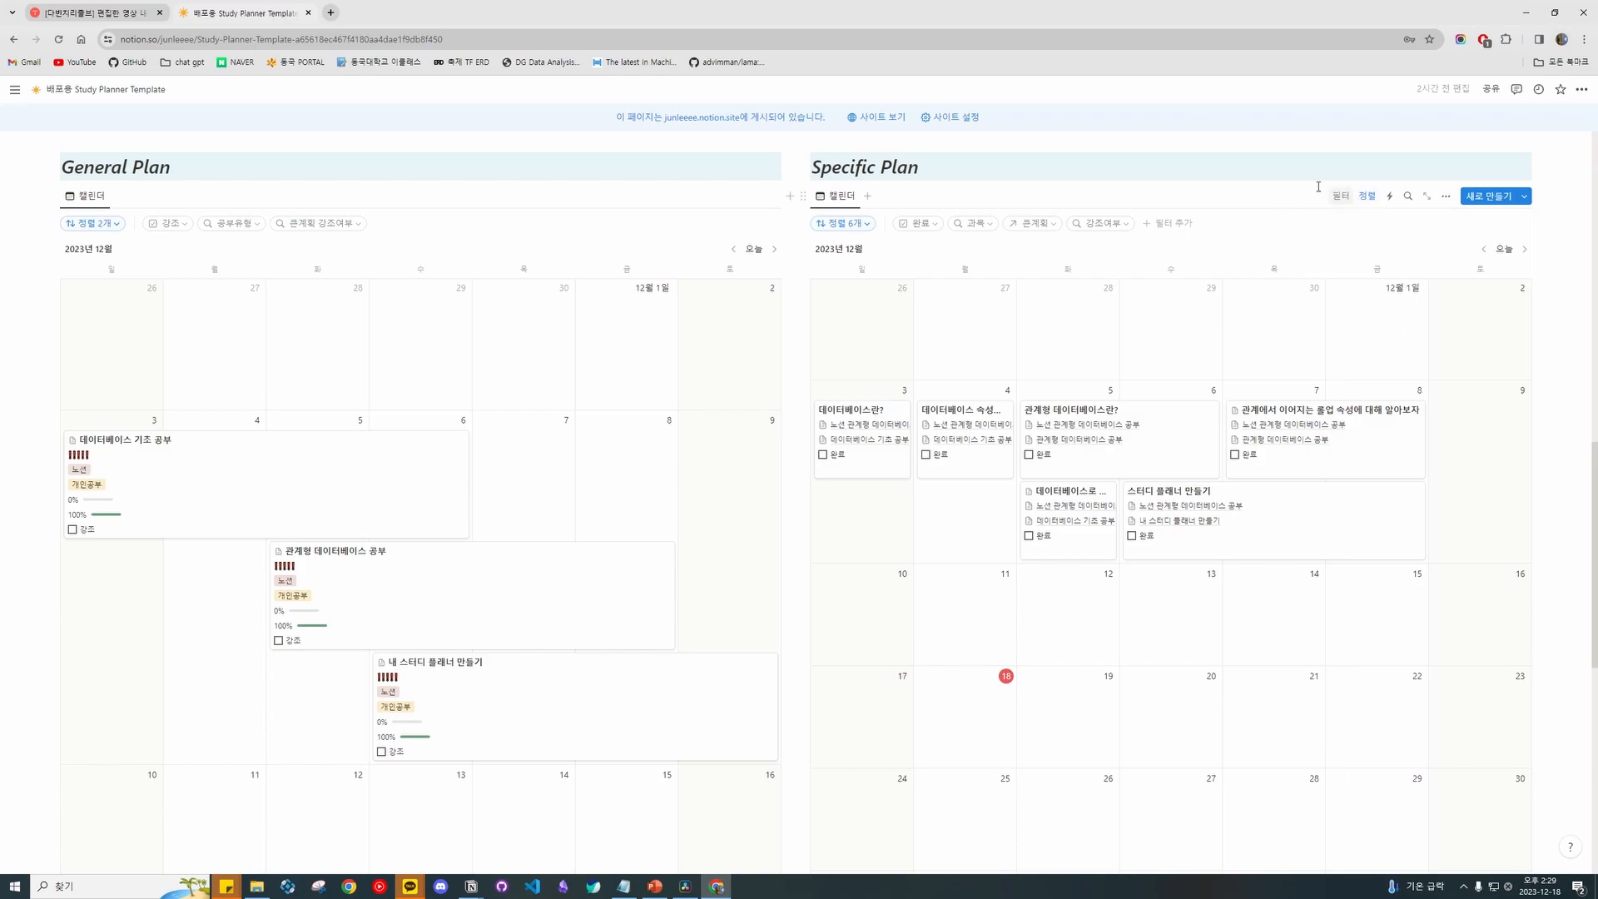
drag(1561, 141, 1421, 252)
click(1510, 362)
scroll(1510, 363, down, 5)
scroll(1498, 329, down, 3)
scroll(1546, 326, up, 3)
mouse_move(1552, 285)
mouse_down()
mouse_move(1333, 424)
mouse_move(1527, 281)
mouse_move(1551, 290)
mouse_up()
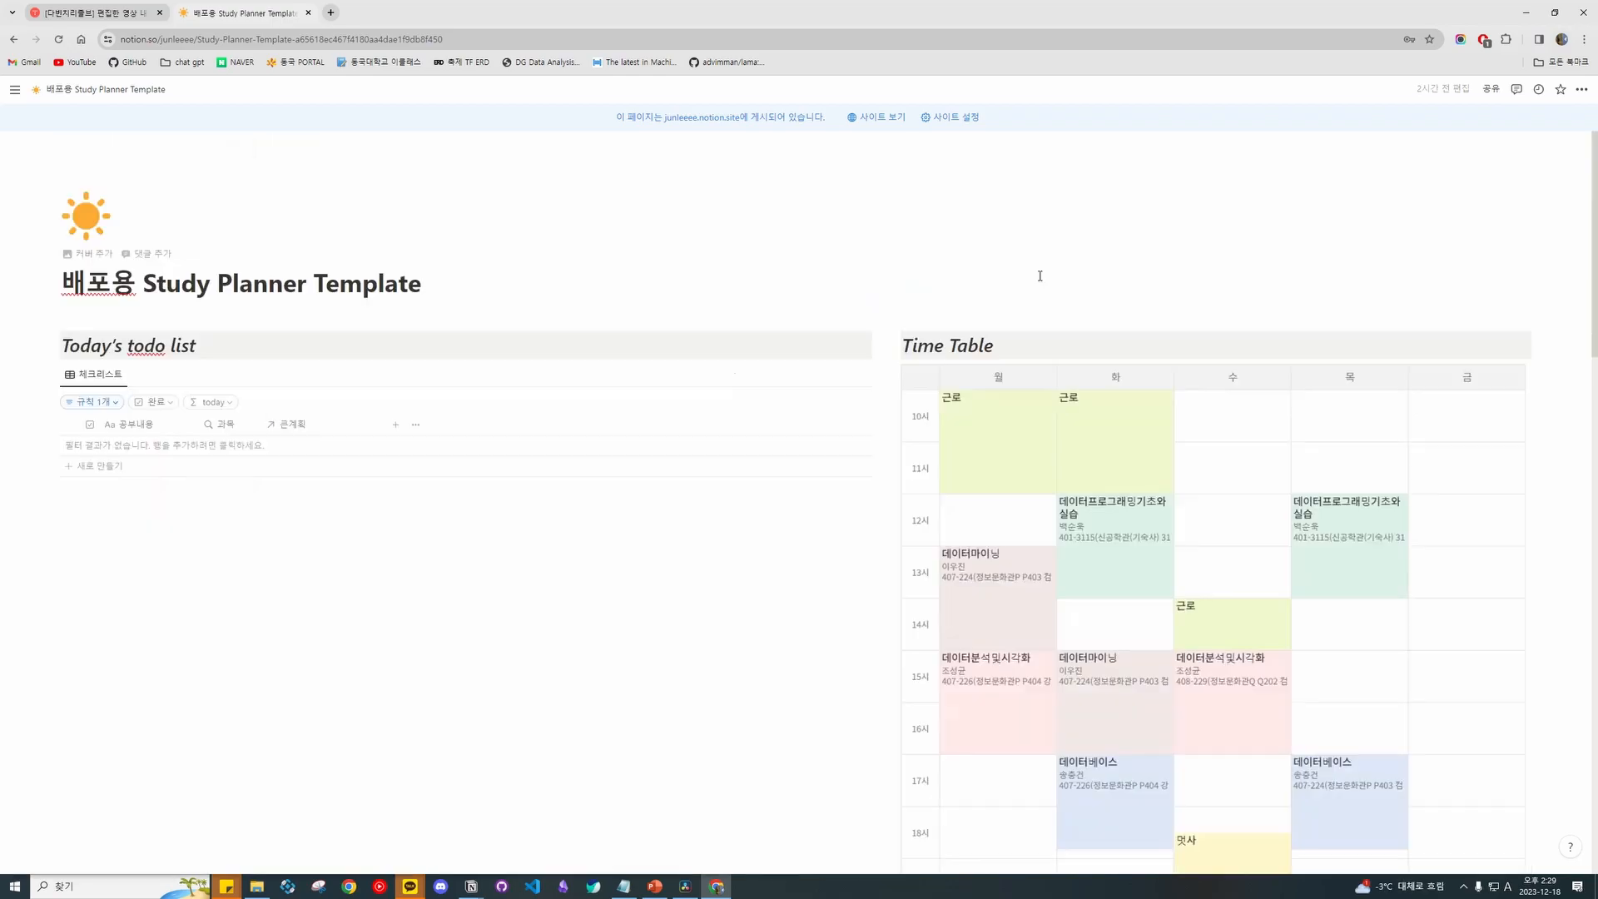
scroll(1039, 273, down, 15)
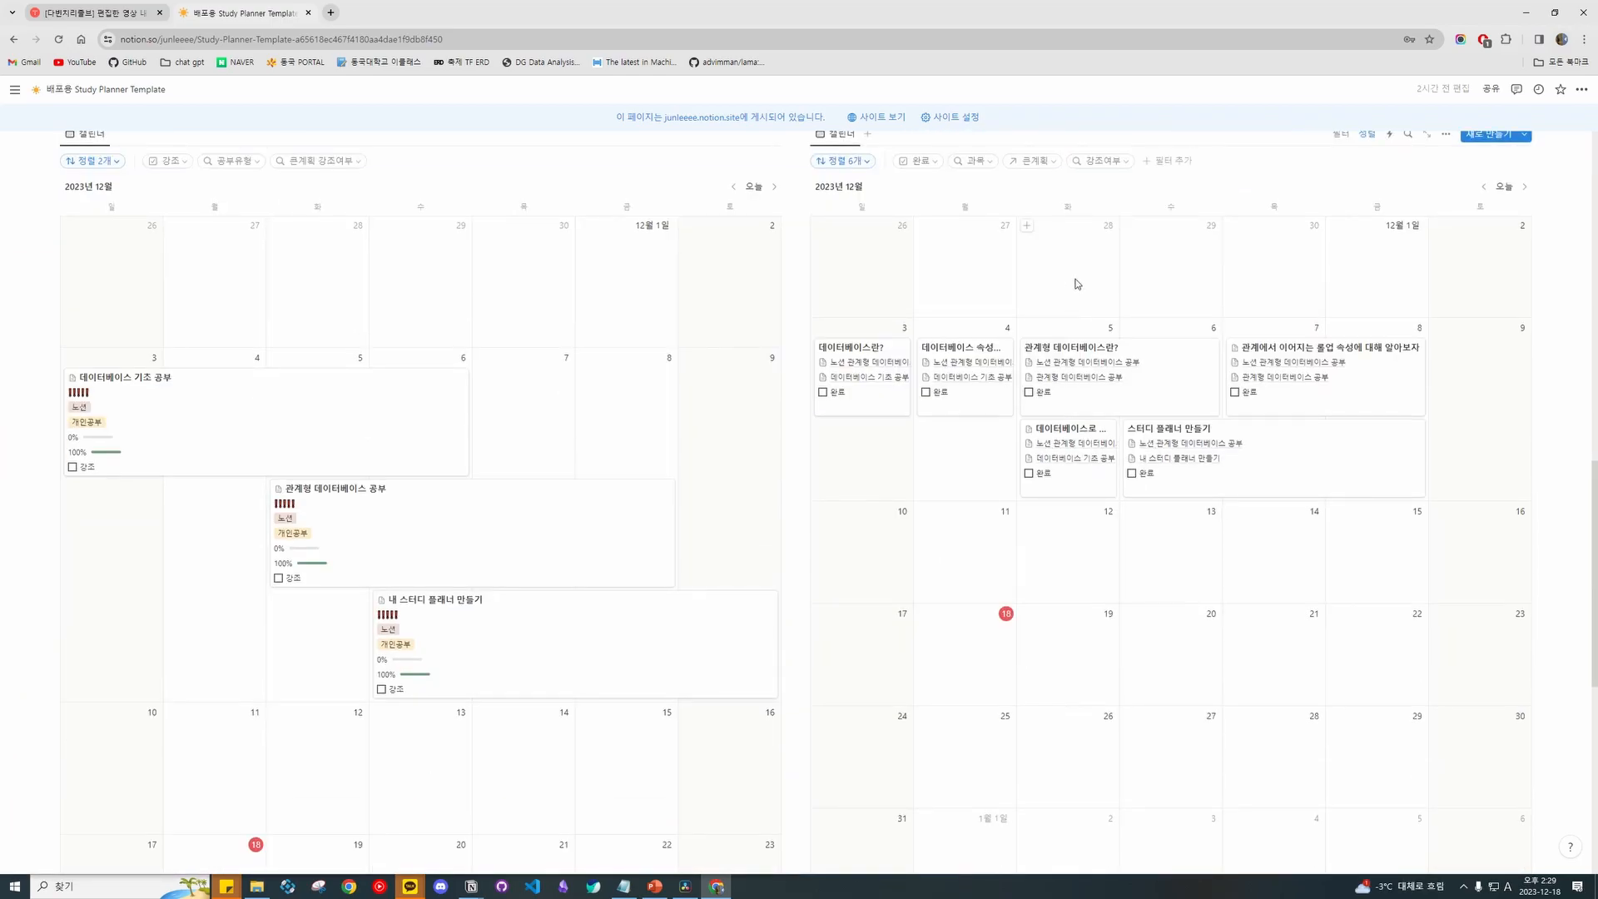
scroll(1078, 287, down, 3)
scroll(1080, 321, up, 18)
scroll(1093, 344, down, 8)
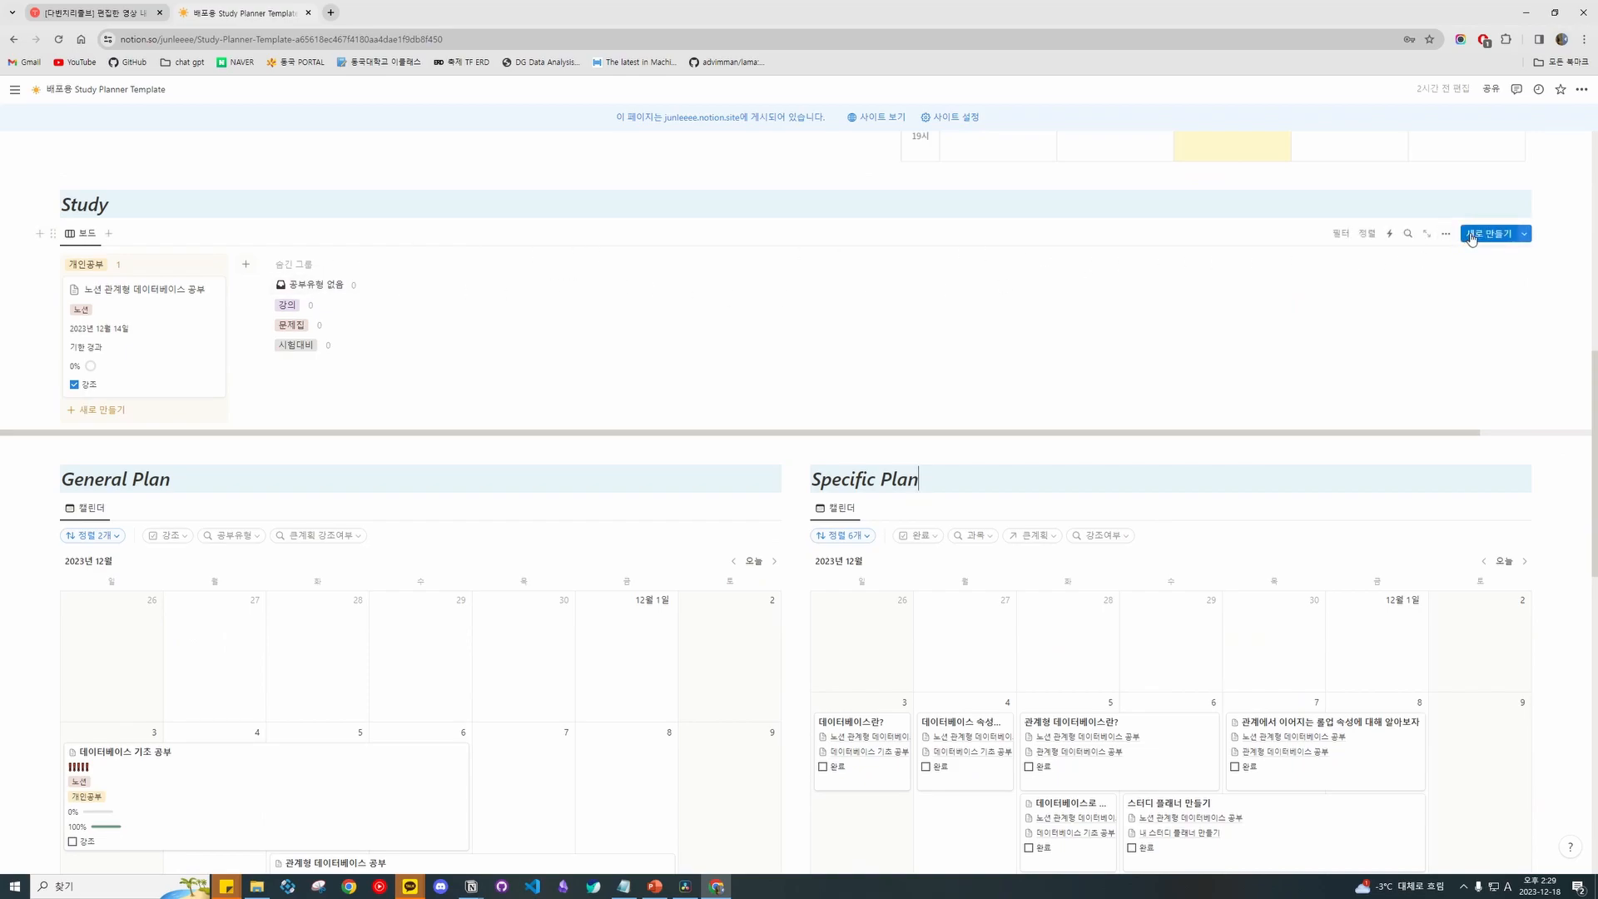
scroll(849, 313, up, 2)
scroll(927, 351, down, 1)
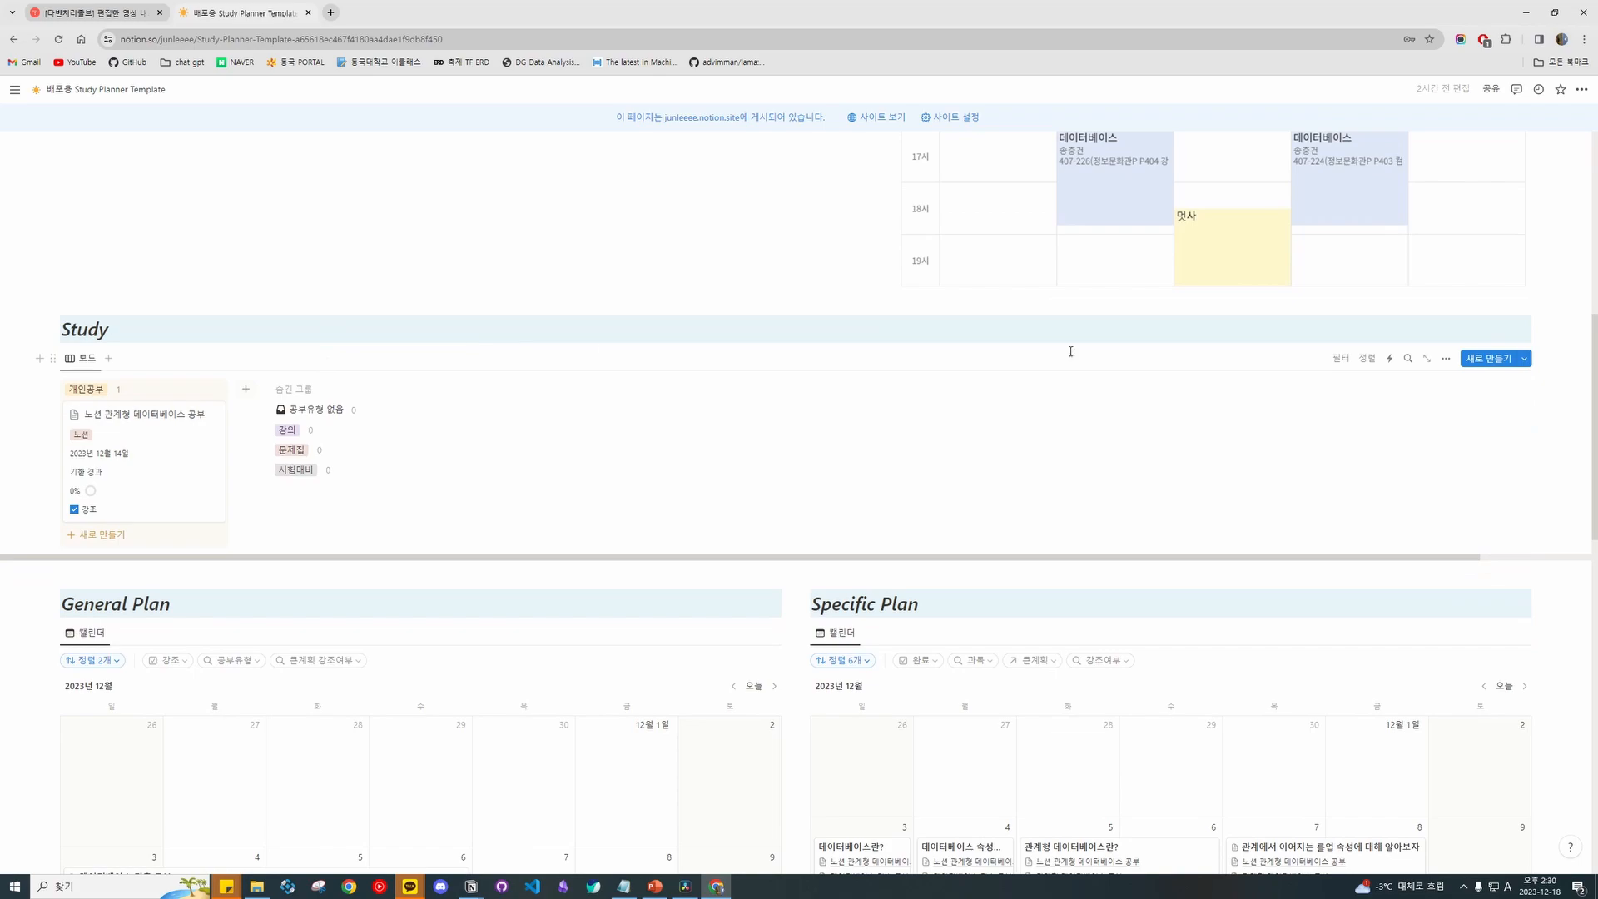
Create a Study board entry 과목1 with study type 문제집 and subject 노션.
click(1506, 361)
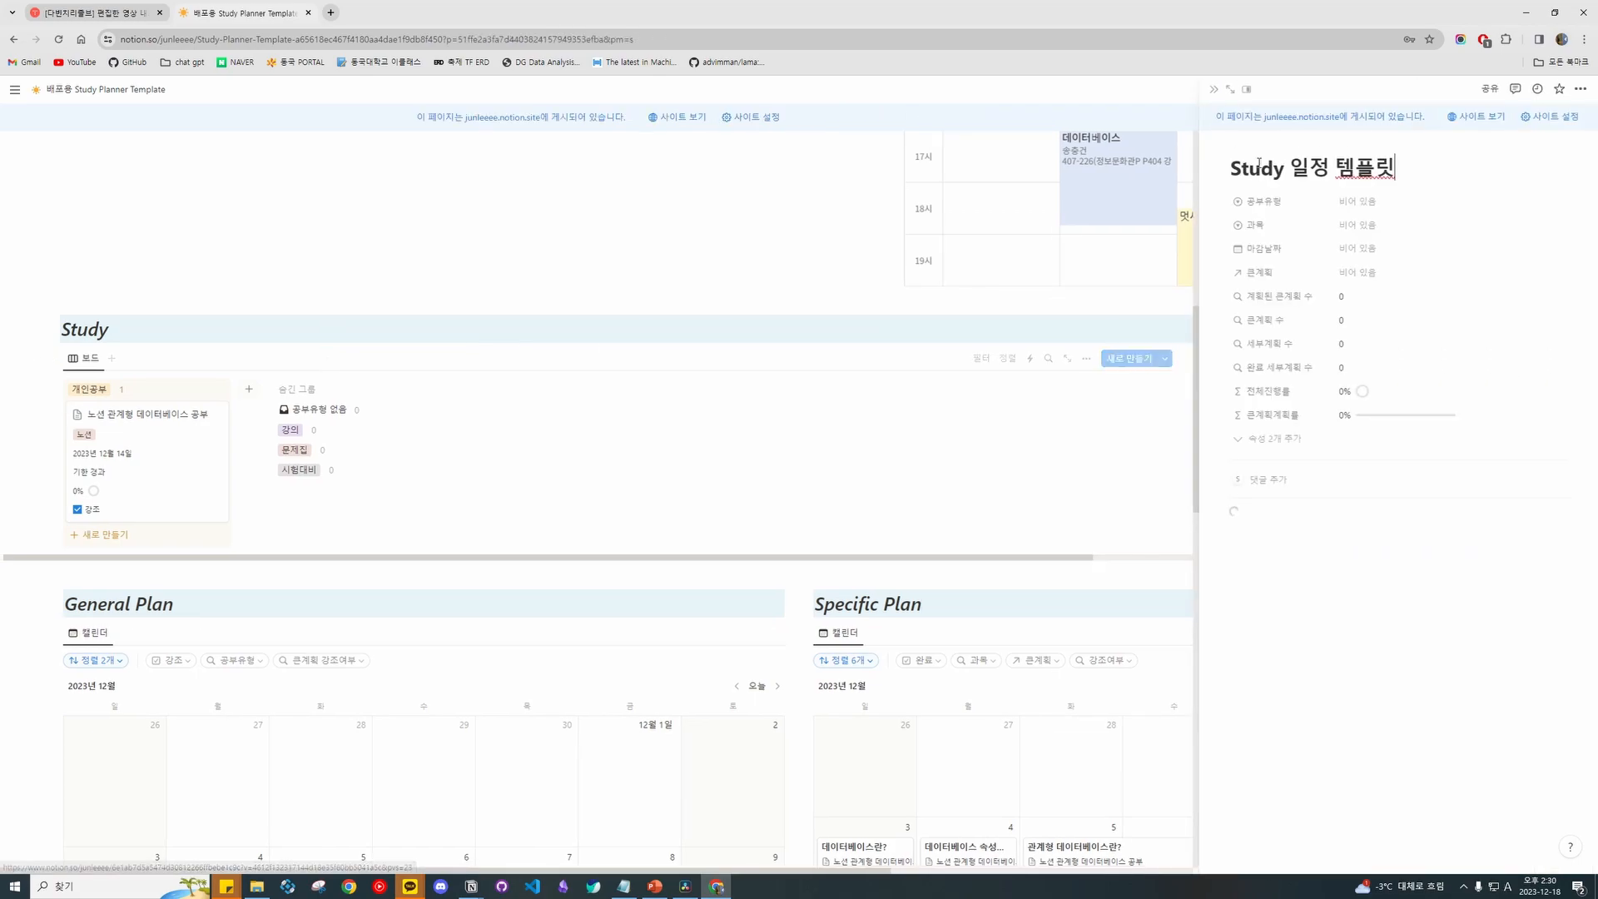
scroll(1180, 179, up, 2)
text(RKHAH)
key(BackSpace)
key(BackSpace)
key(BackSpace)
key(BackSpace)
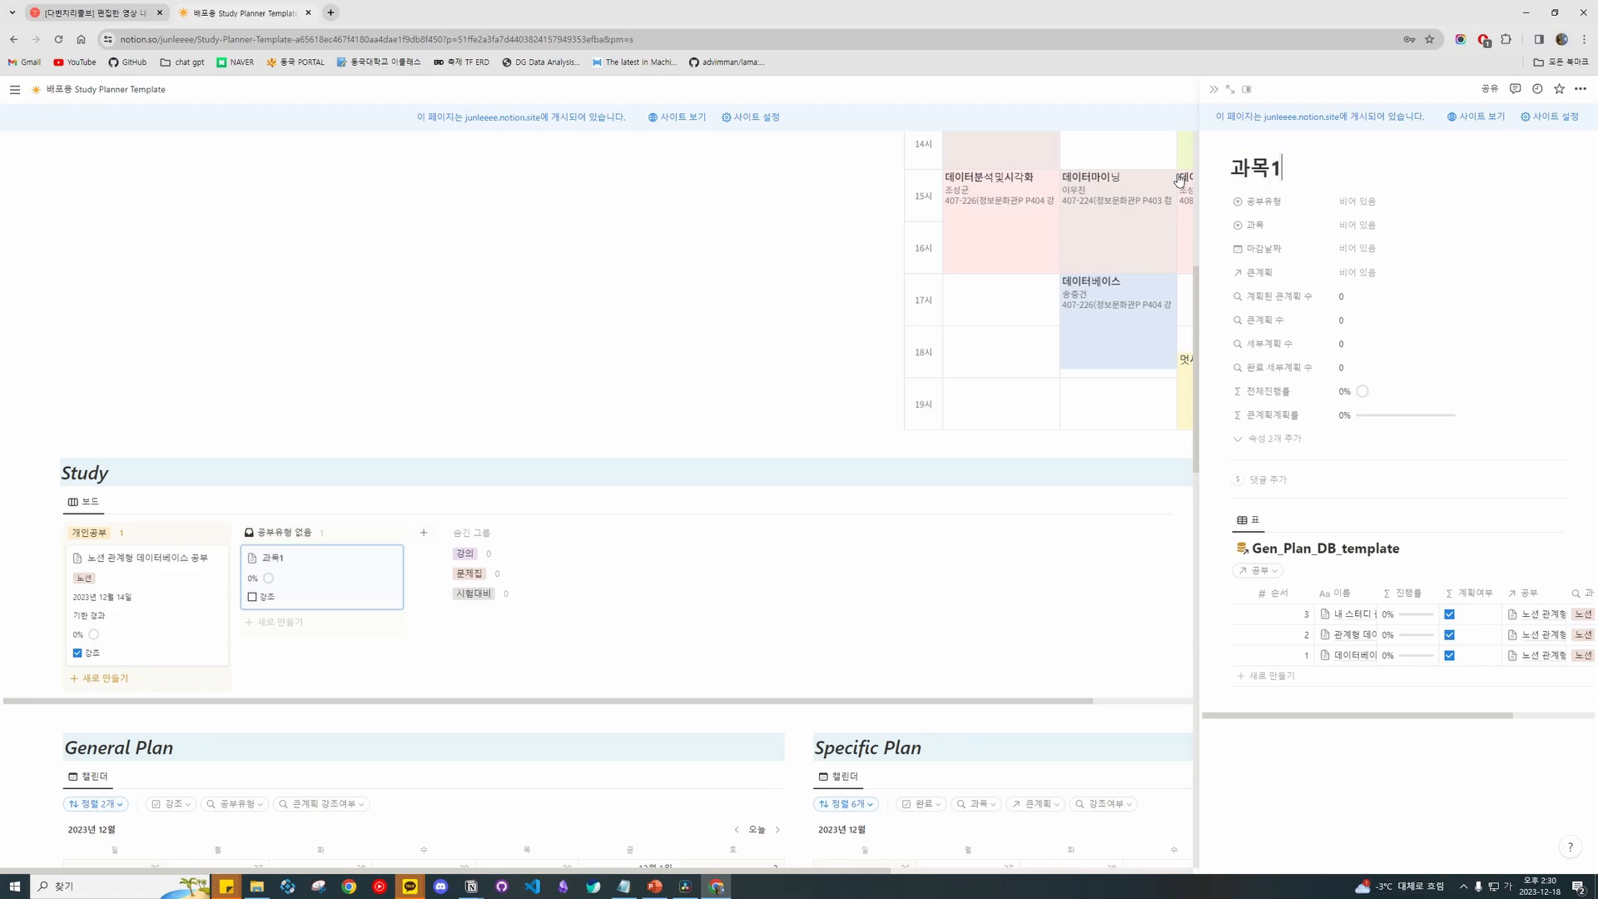
click(1370, 202)
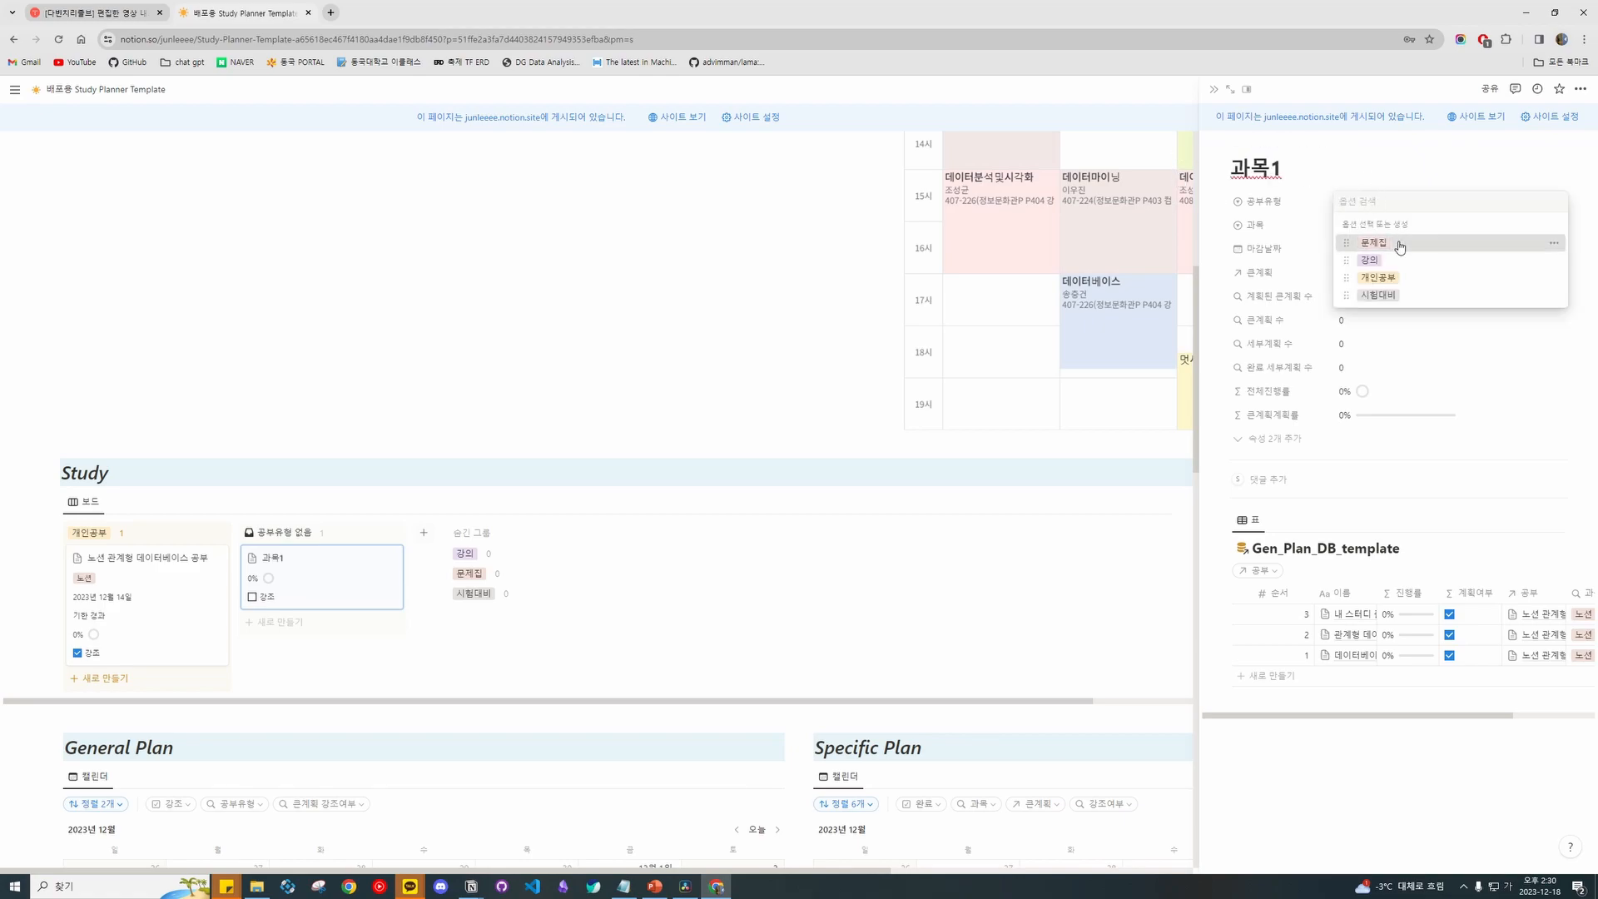
click(1394, 245)
click(1383, 223)
click(1387, 268)
Set 과목1's due date to December 27, 2023, leaving the general plan unlinked.
click(1392, 200)
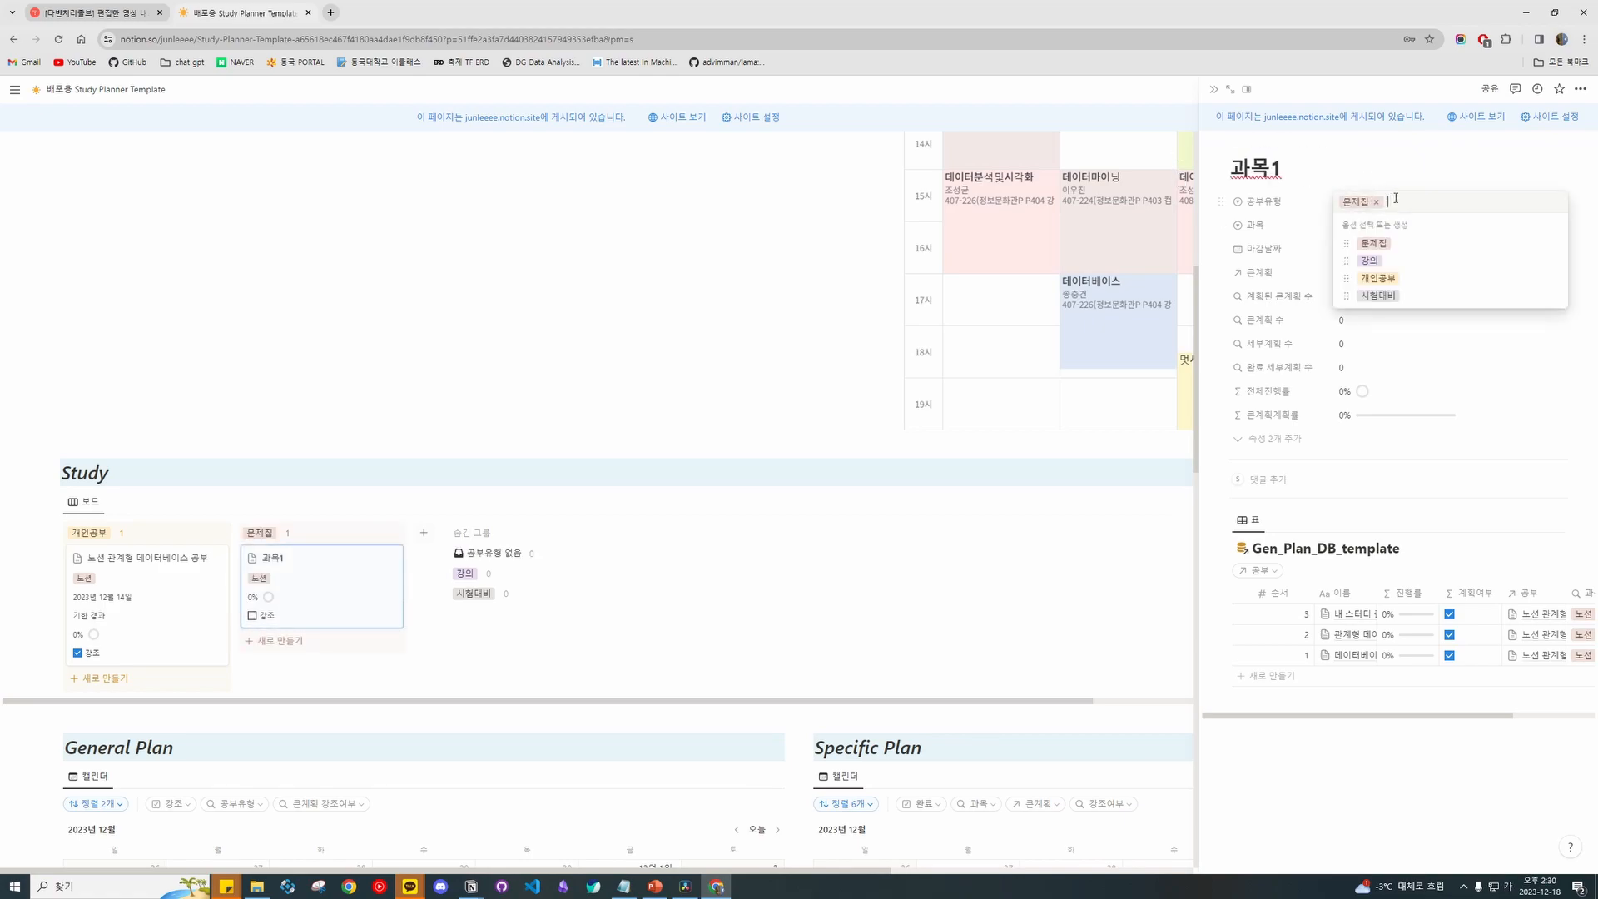
key(Escape)
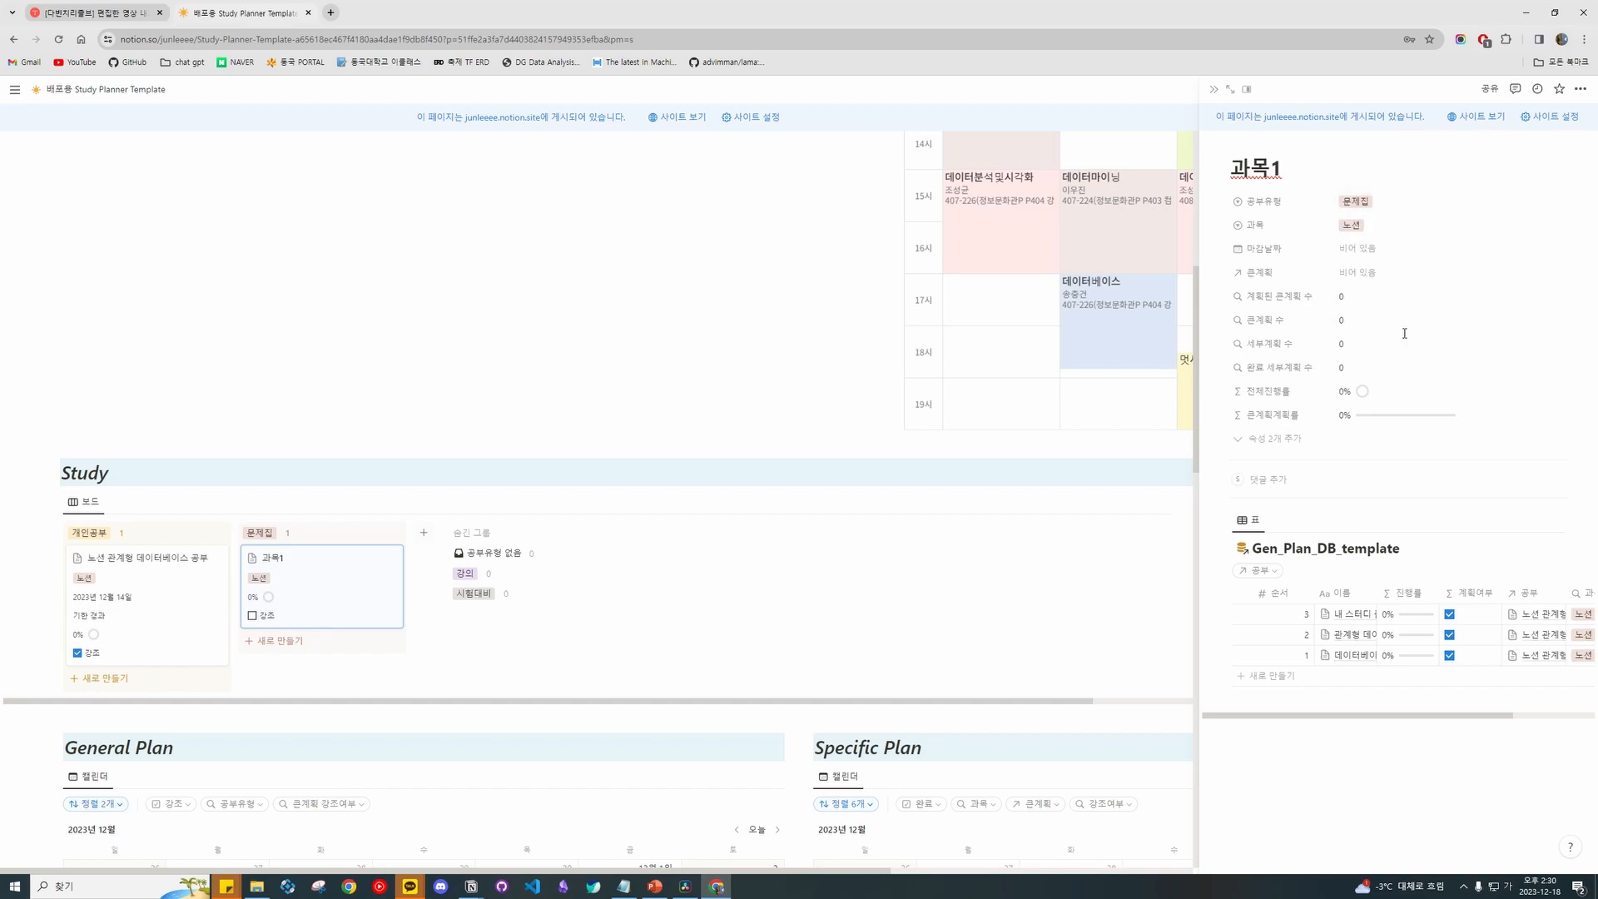
click(1388, 250)
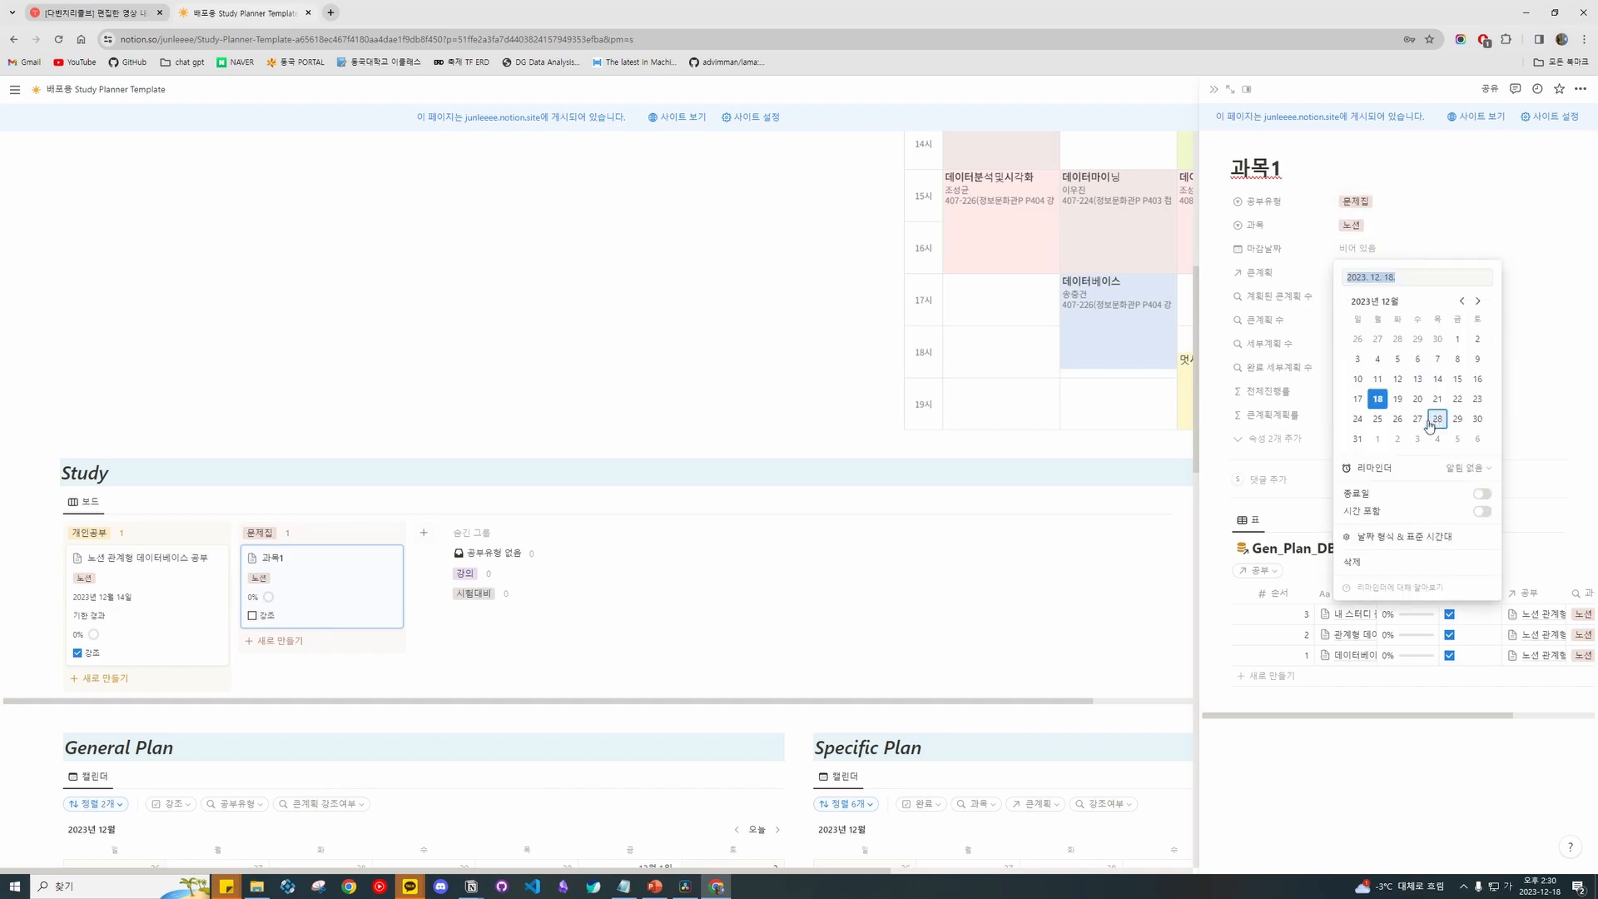
click(1417, 418)
click(1416, 237)
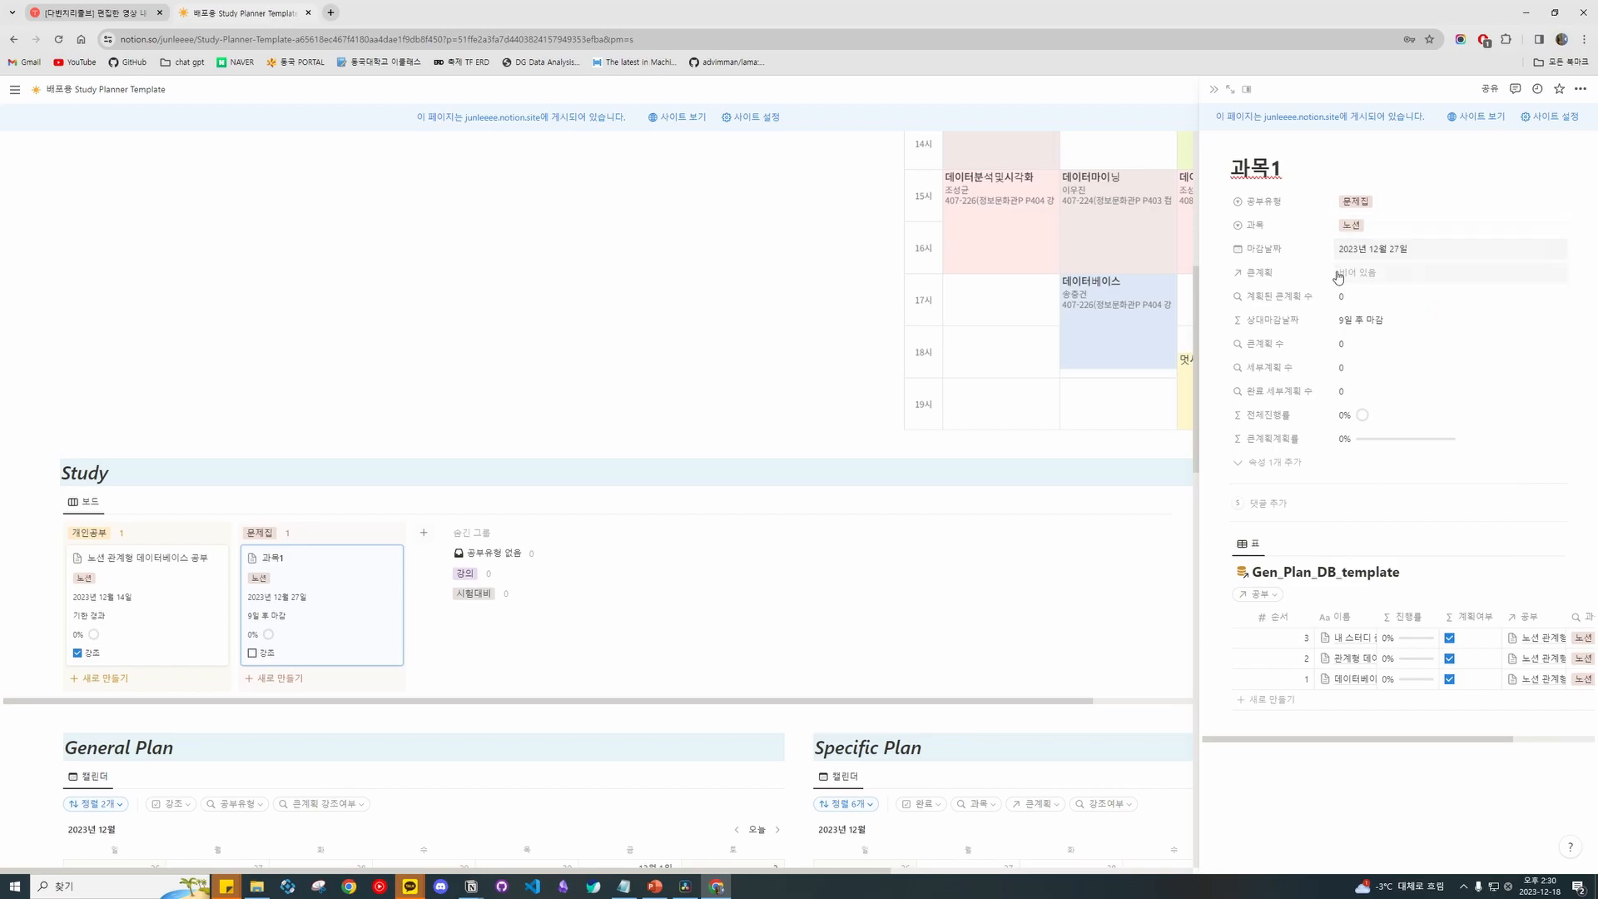
click(1395, 275)
key(Escape)
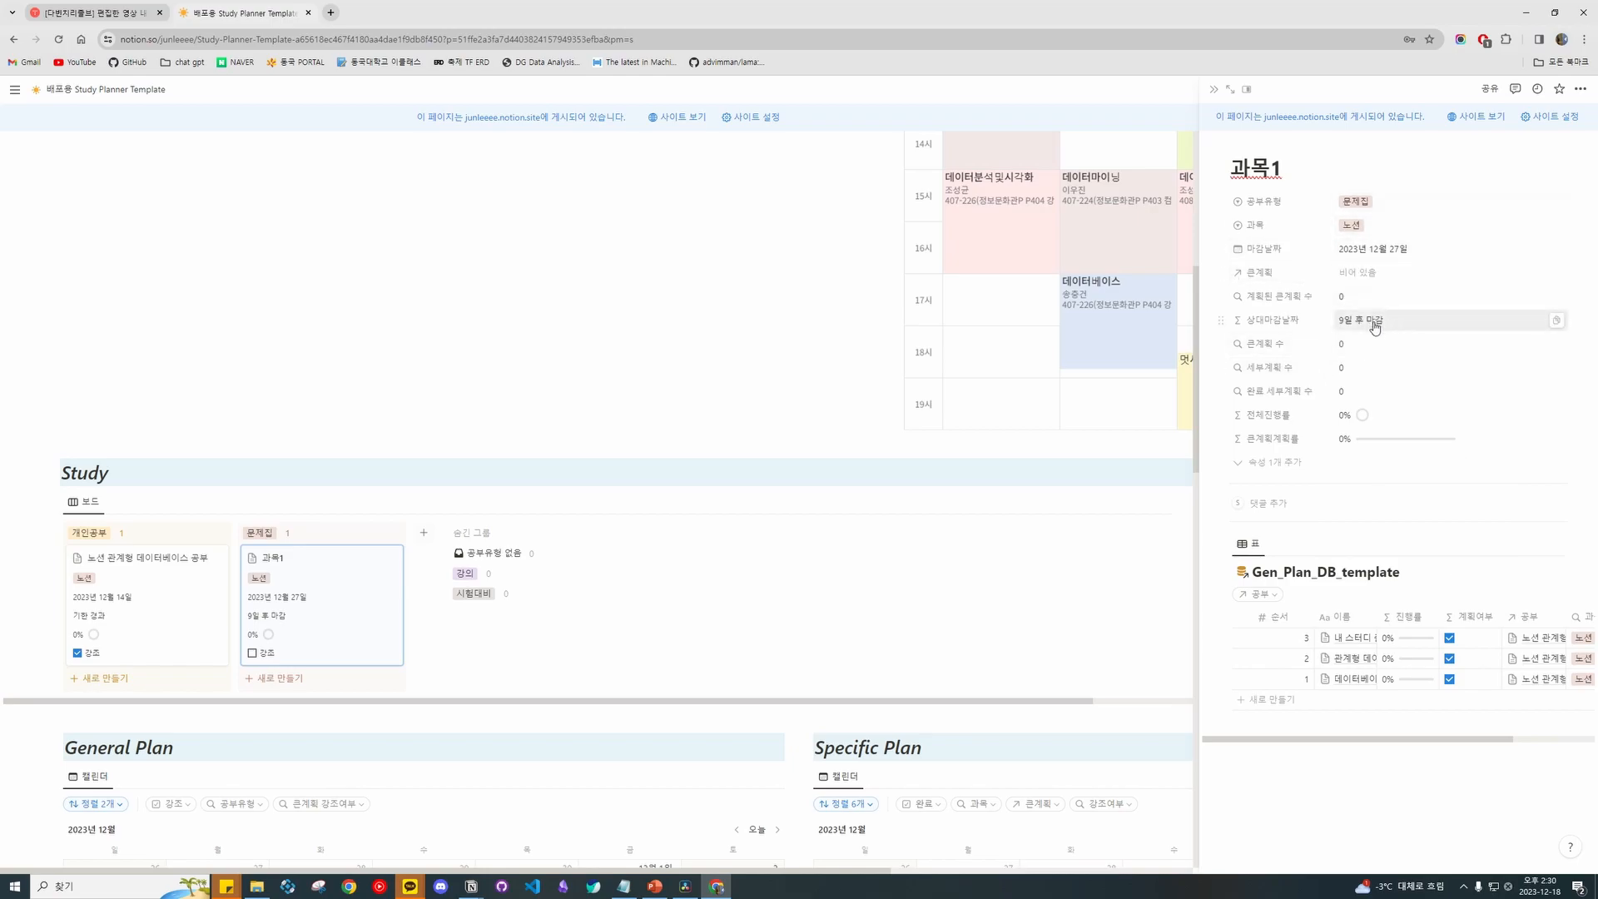
Filter the Gen_Plan table to 과목1 and add a third row with order number 3.
click(1257, 595)
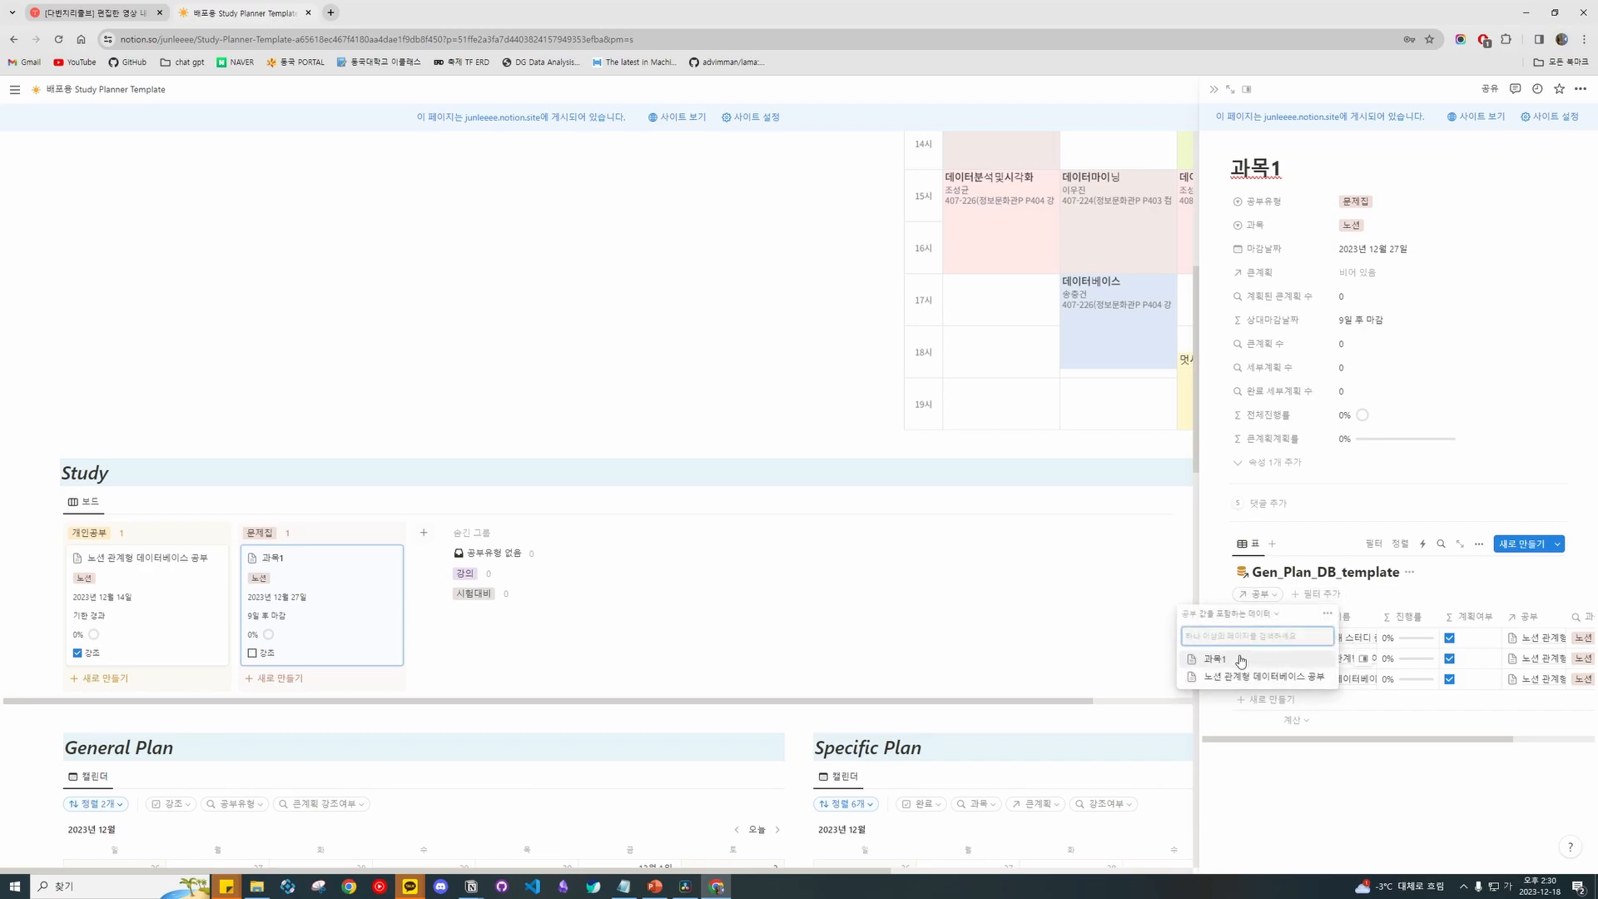
click(1215, 659)
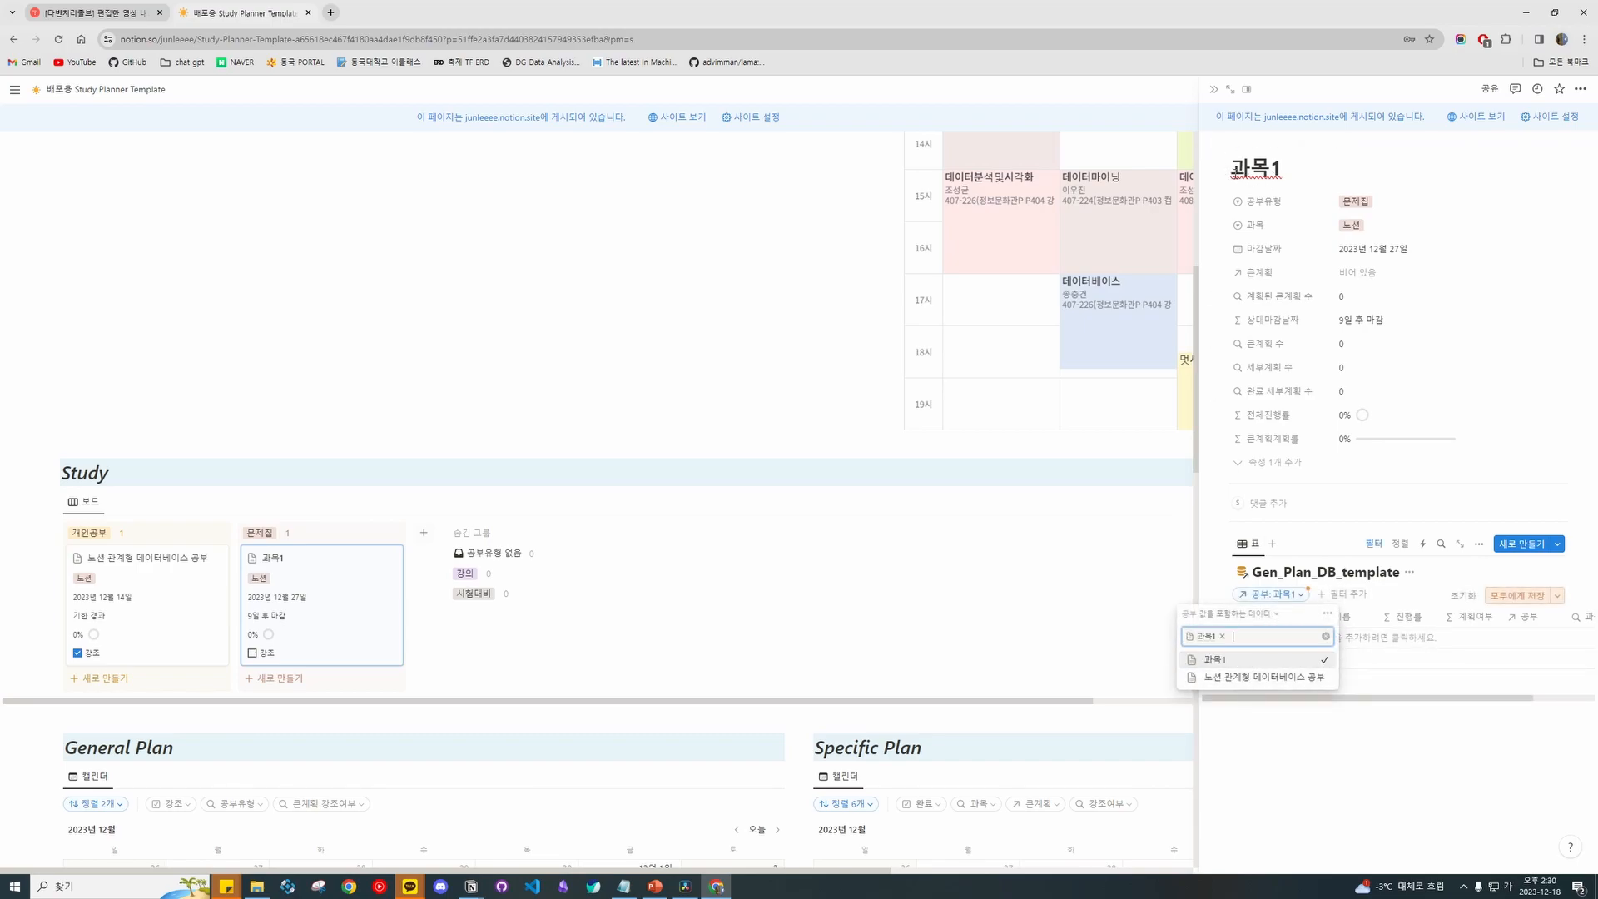
click(1293, 169)
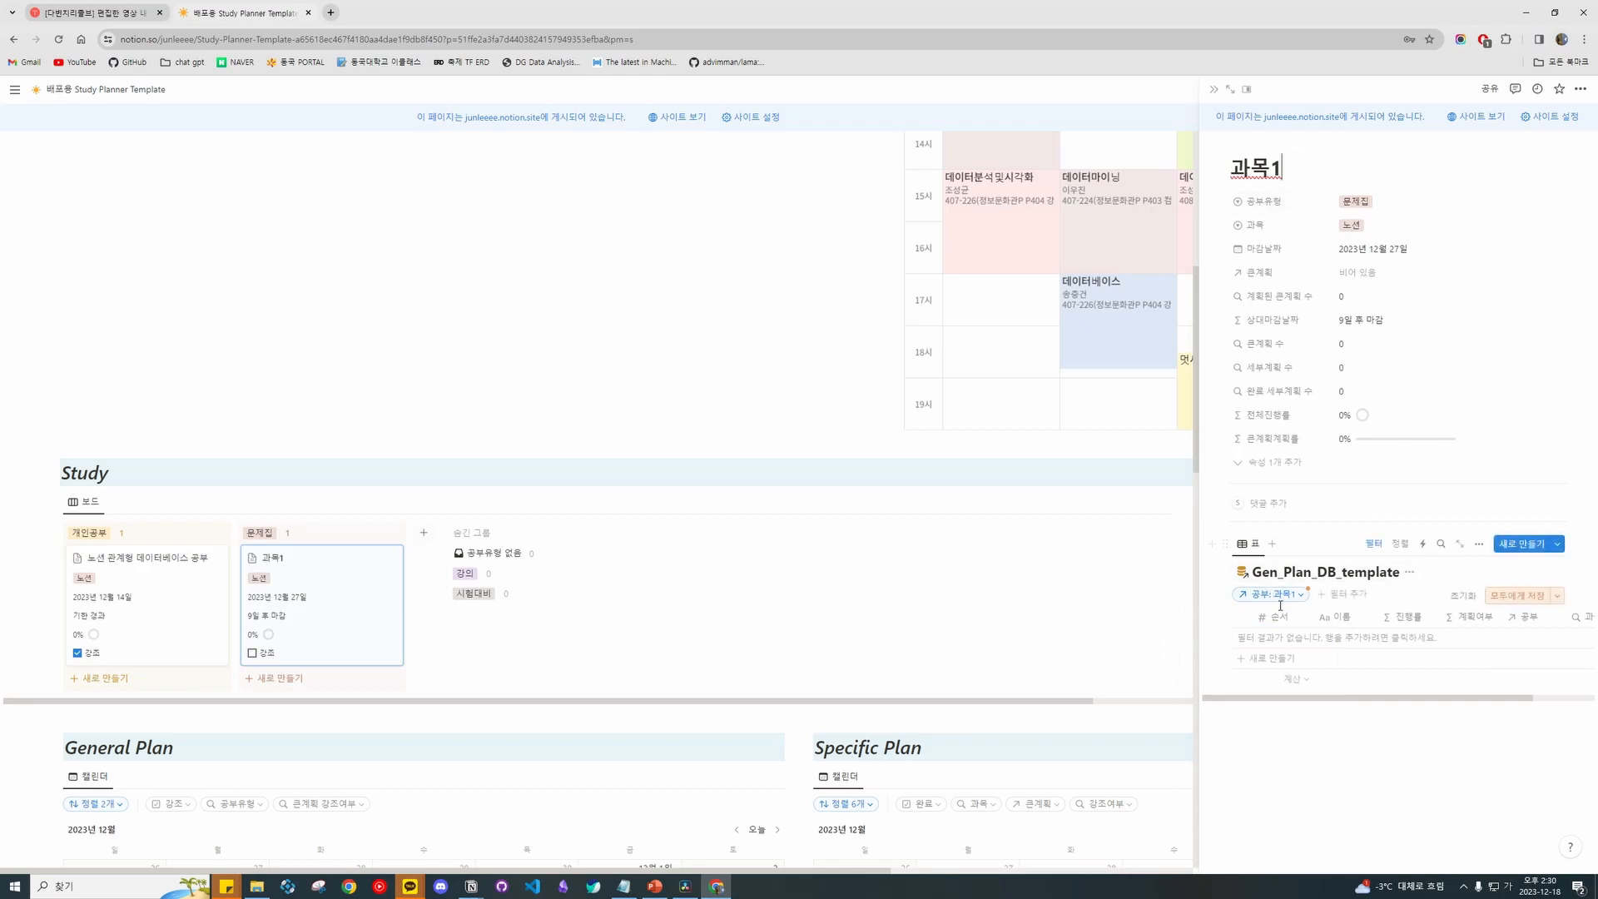
click(1303, 657)
key(Return)
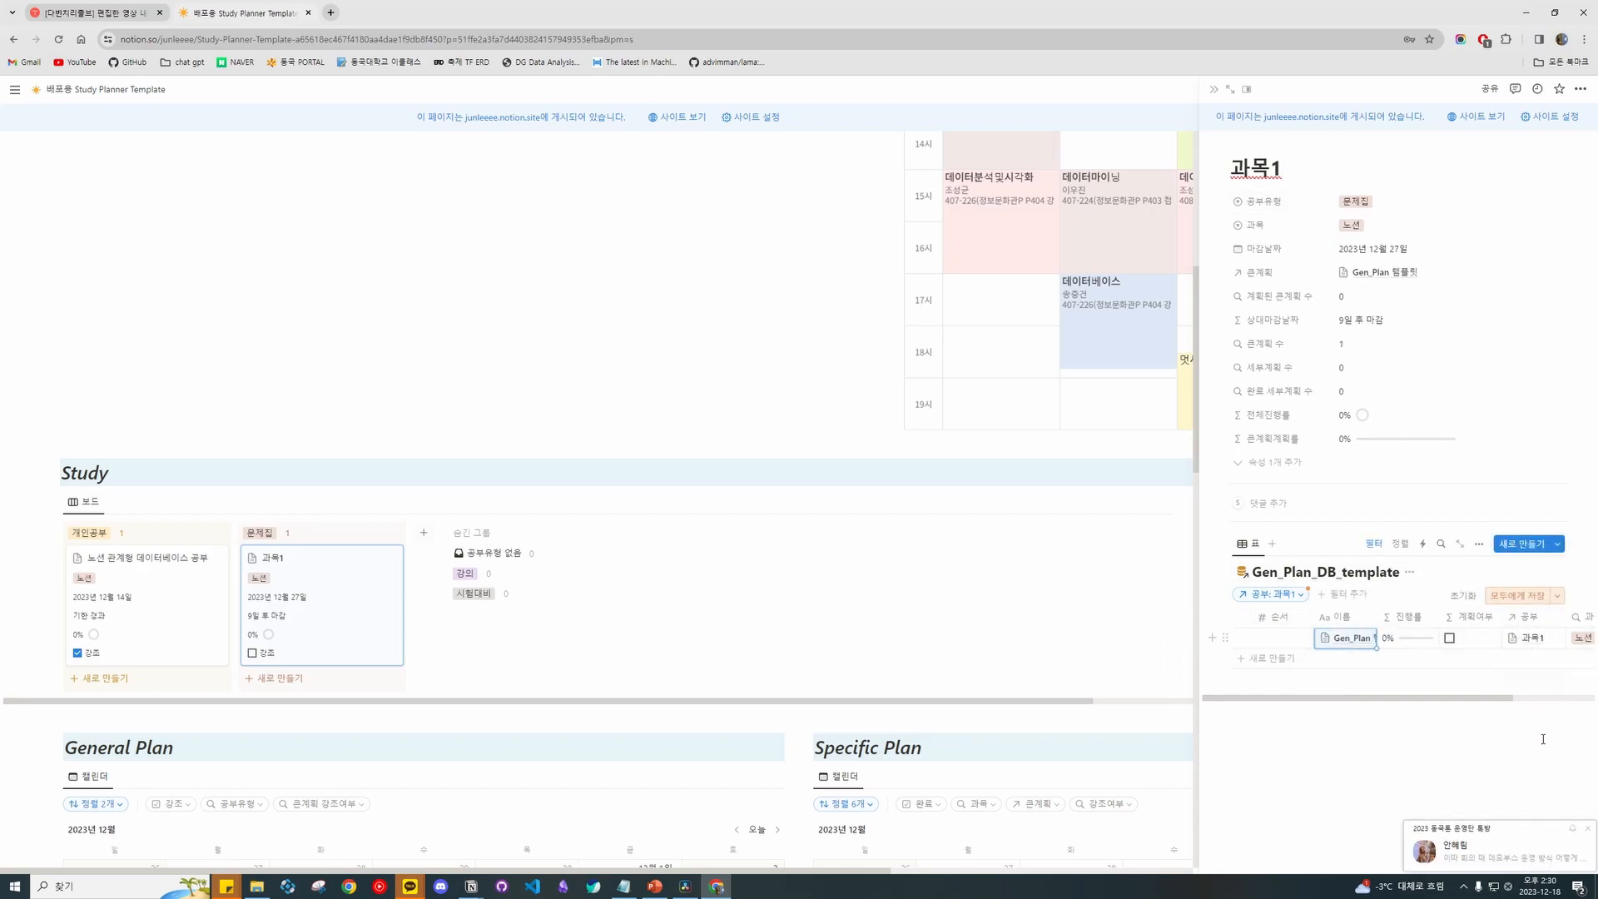
click(1303, 659)
click(1303, 679)
key(Return)
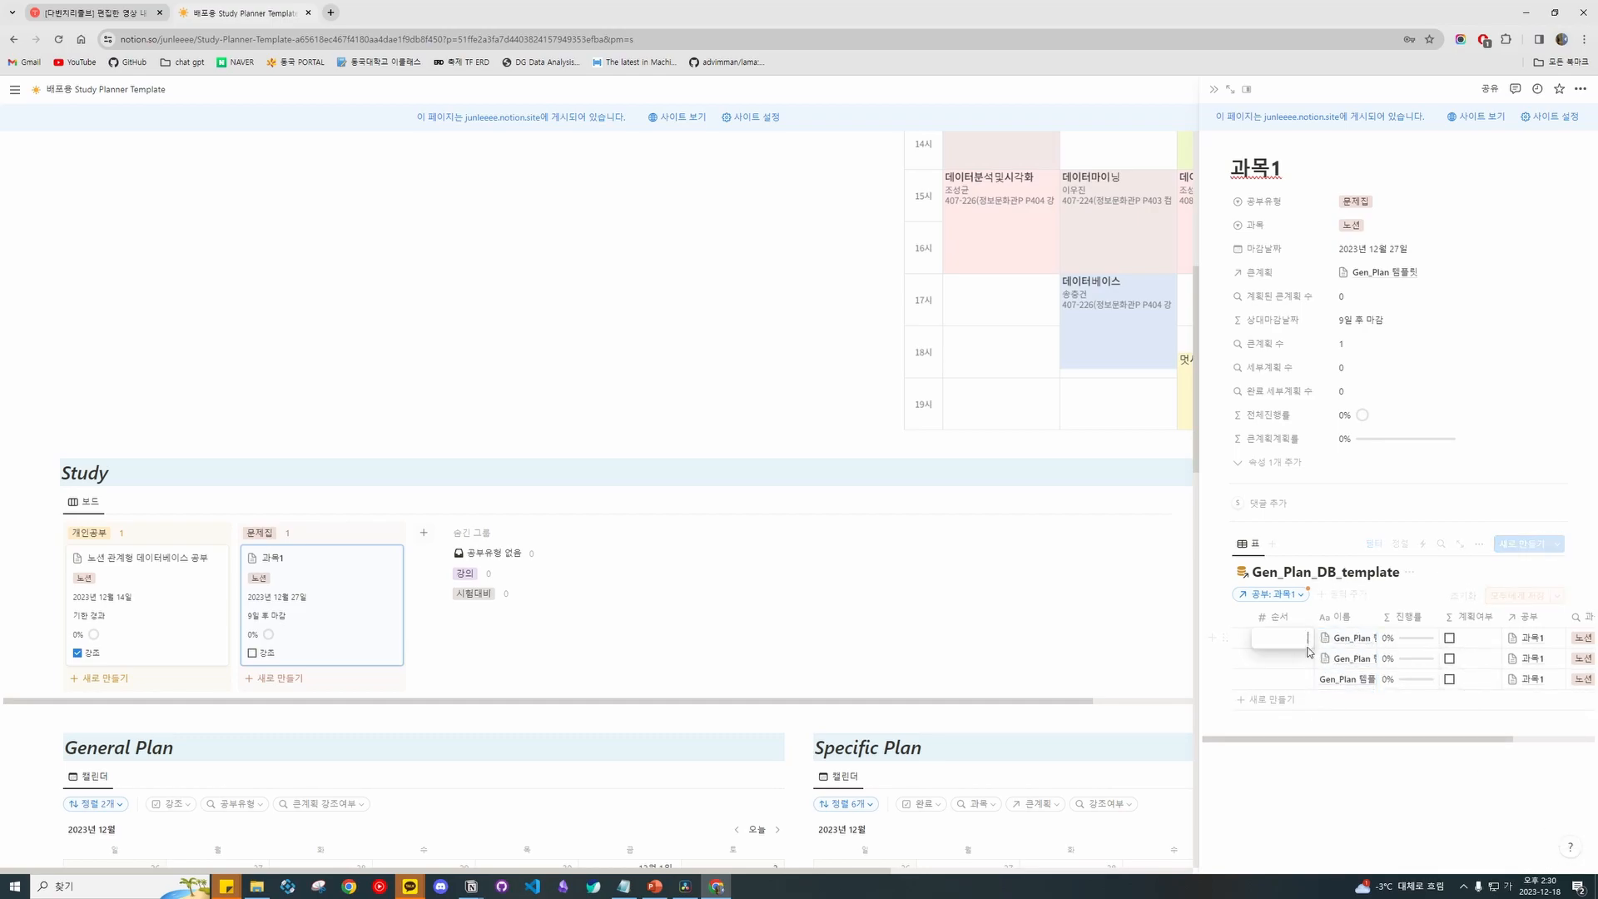
click(1301, 718)
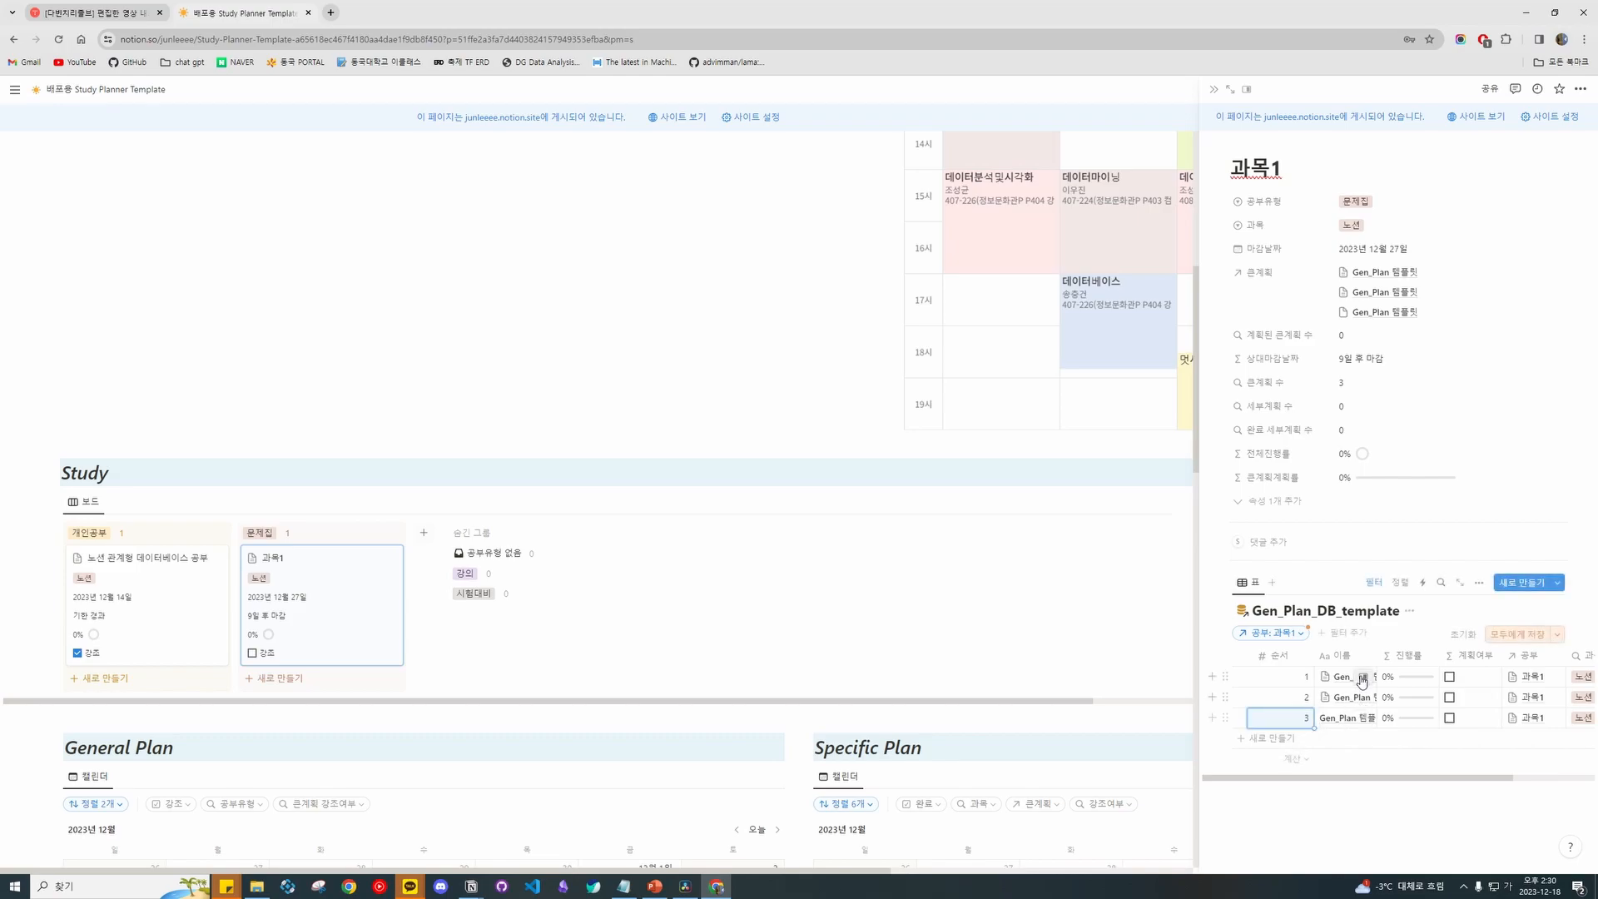
click(1355, 676)
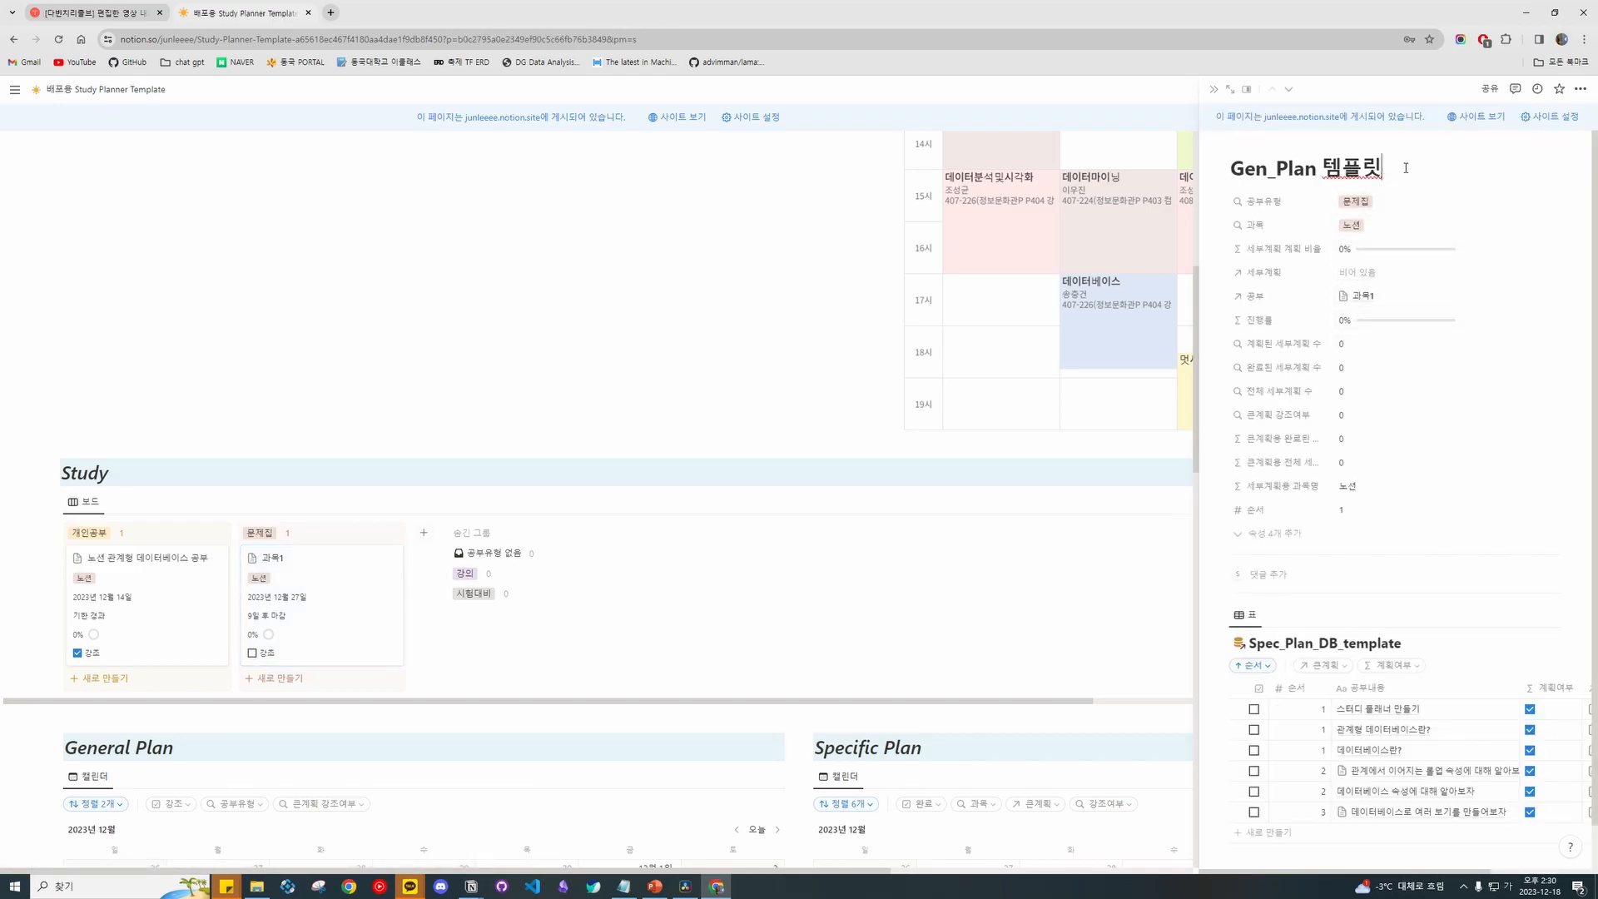
Retitle the three linked entries Gen_Plan 템플릿 1, 템플릿2, 템플릿3, then reopen 과목1 in a wider side panel.
click(1212, 93)
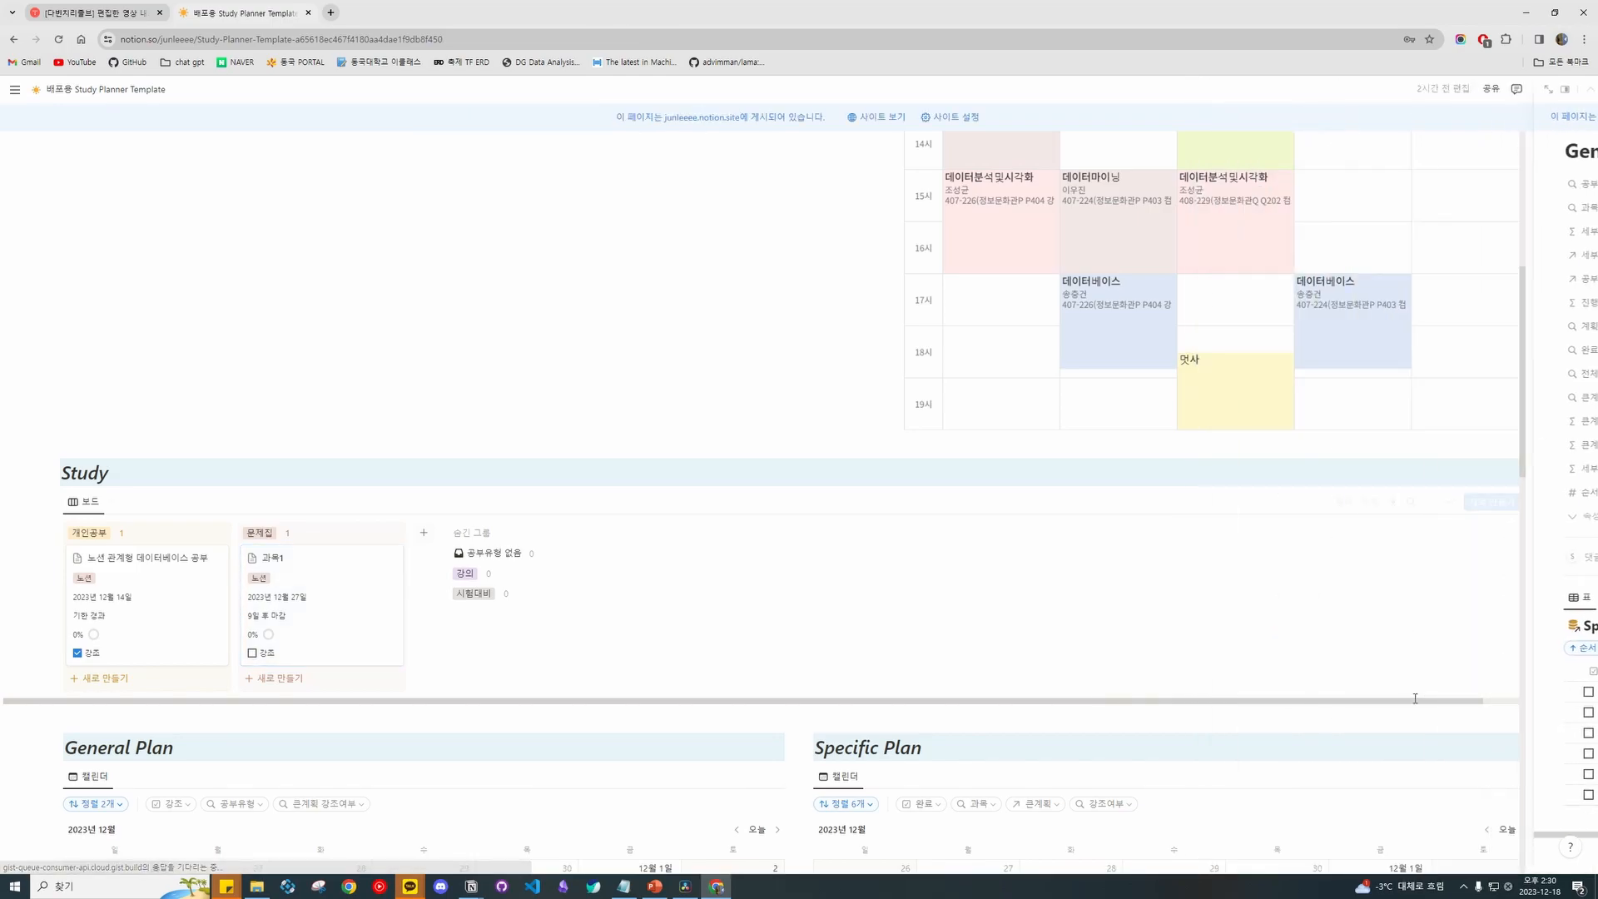
click(306, 637)
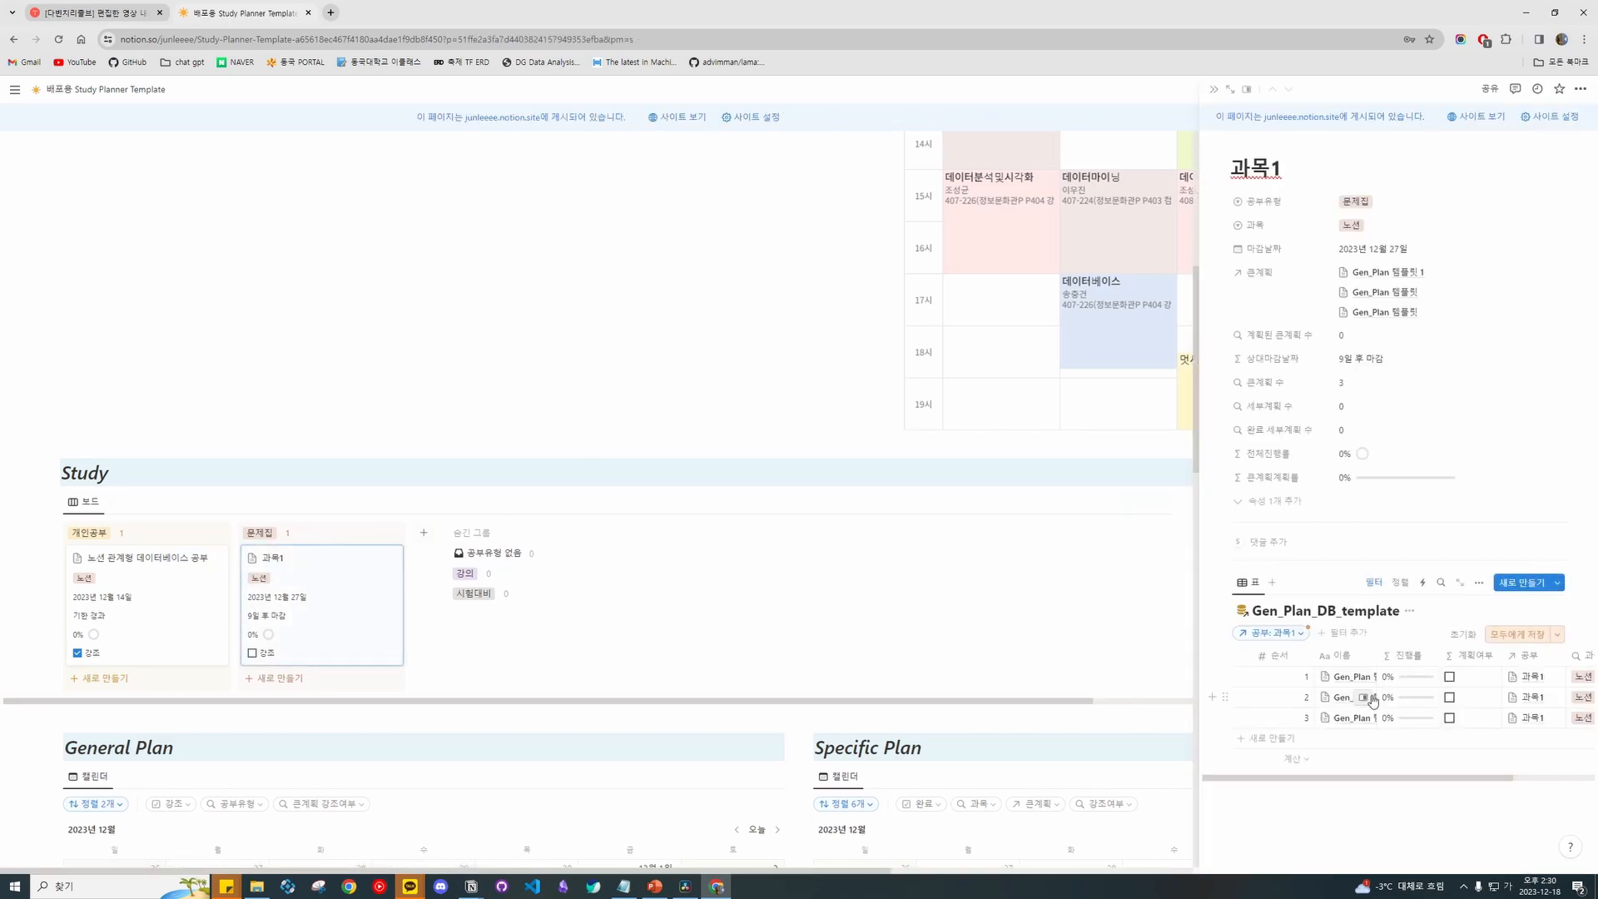
click(1354, 698)
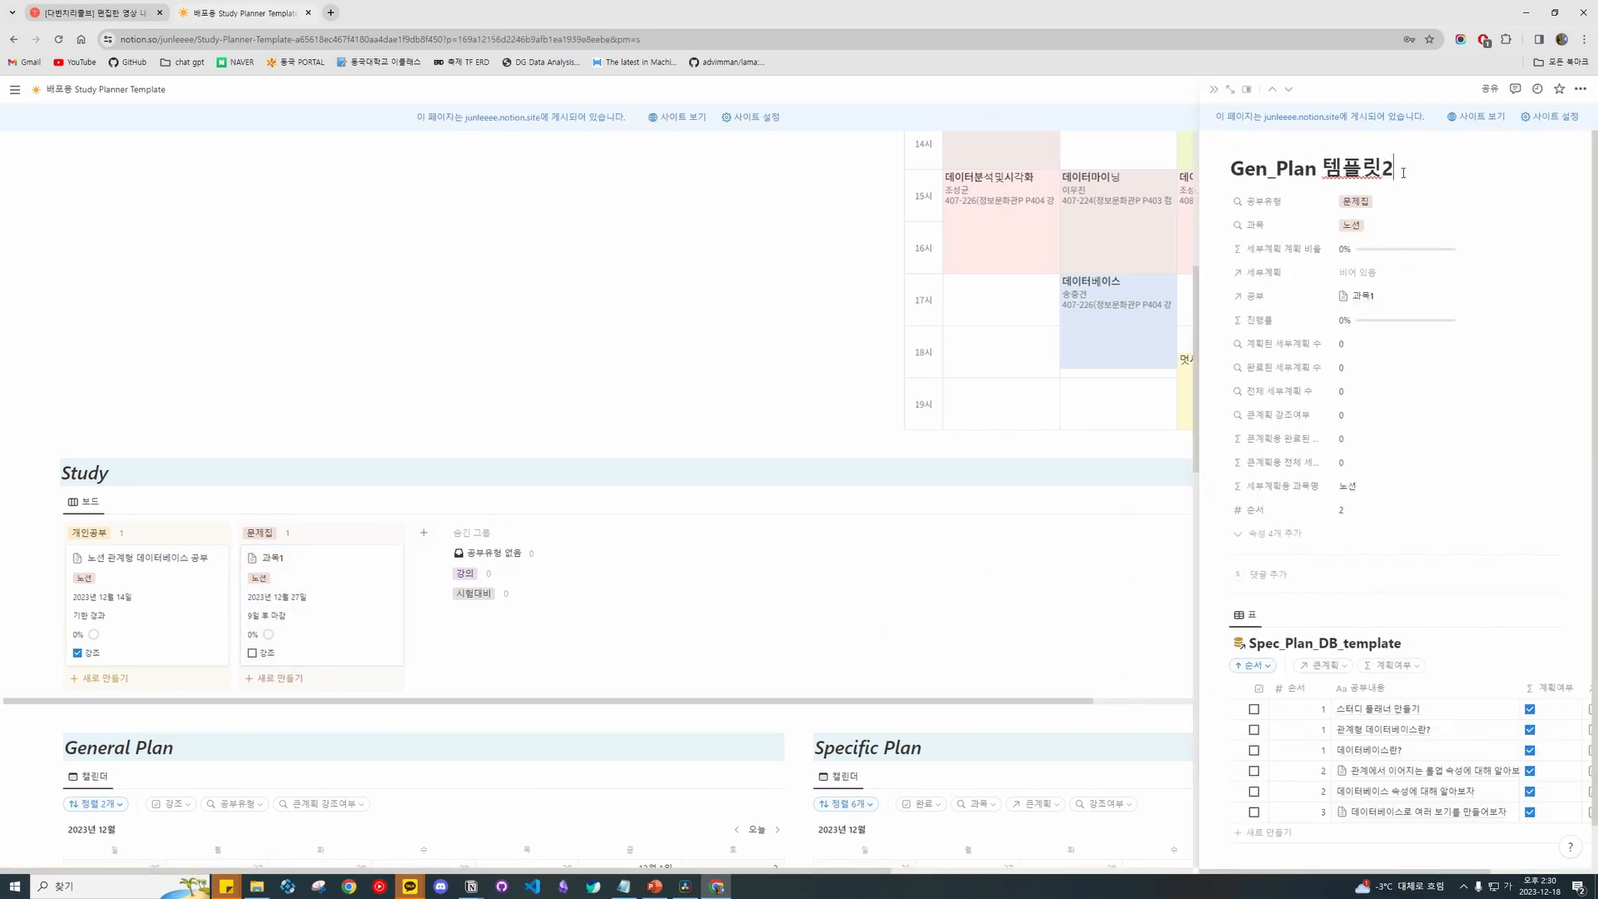
click(1213, 89)
click(306, 636)
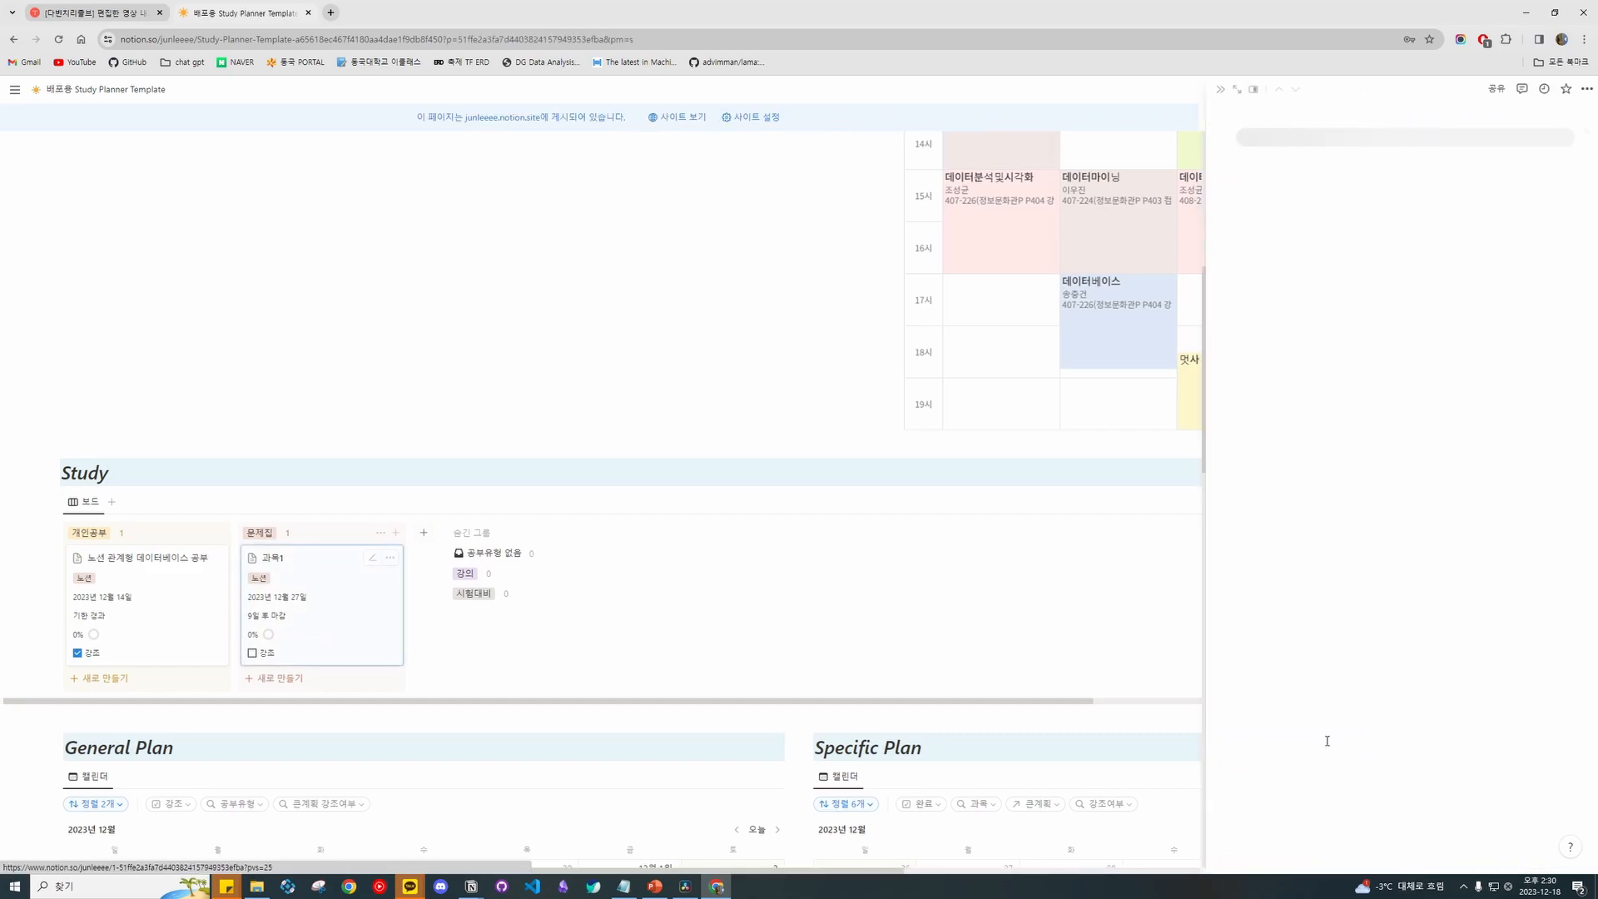
click(1357, 718)
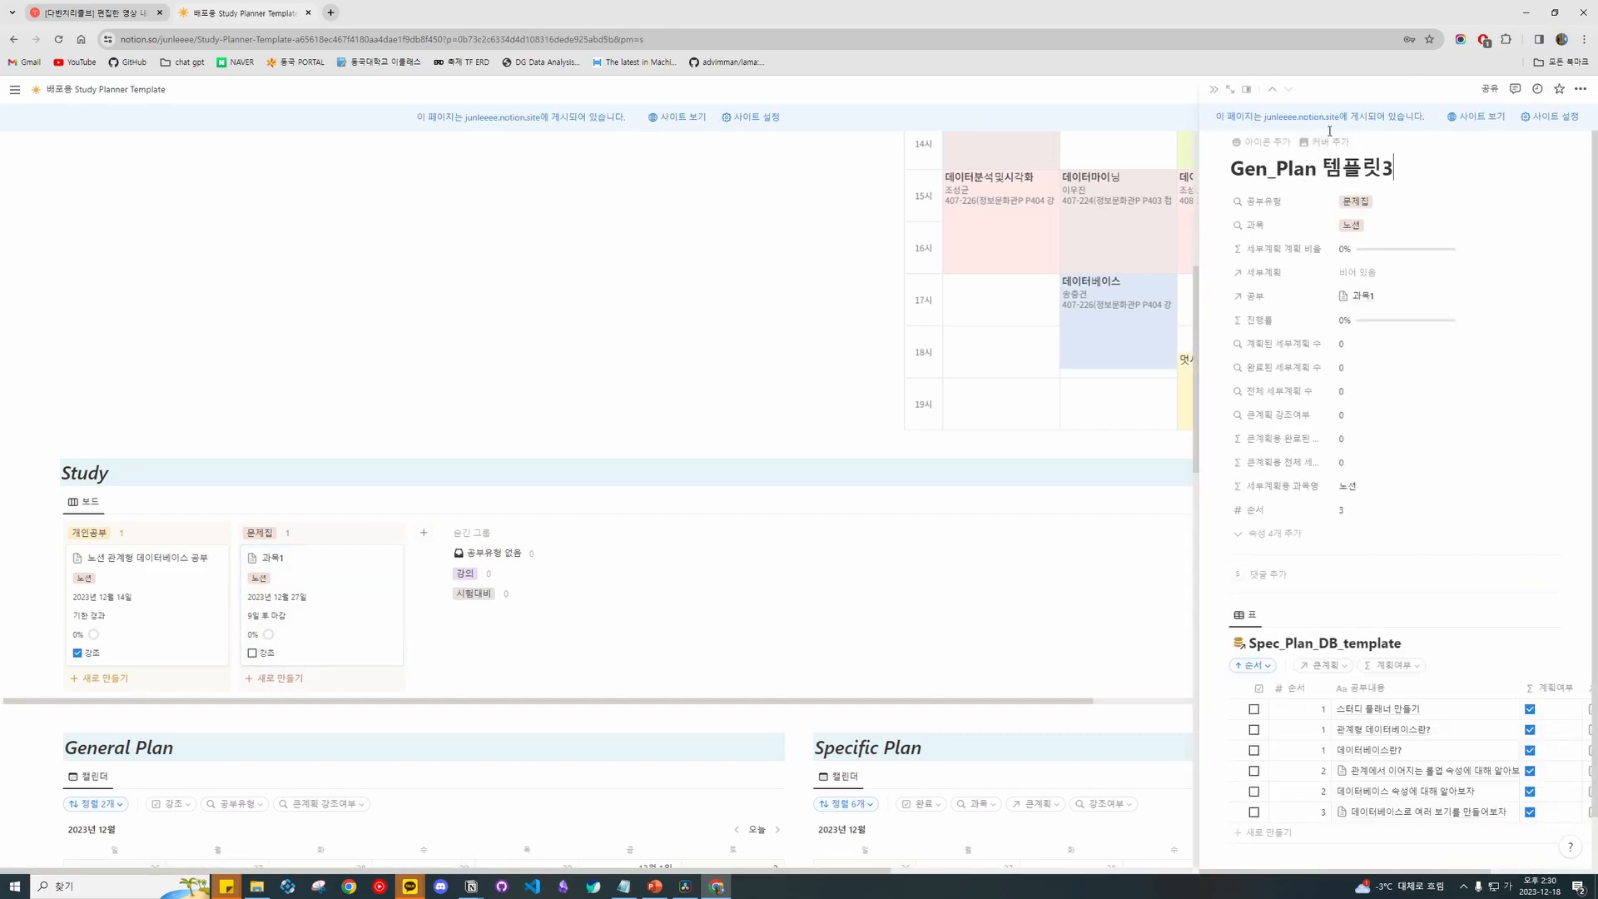
click(1215, 90)
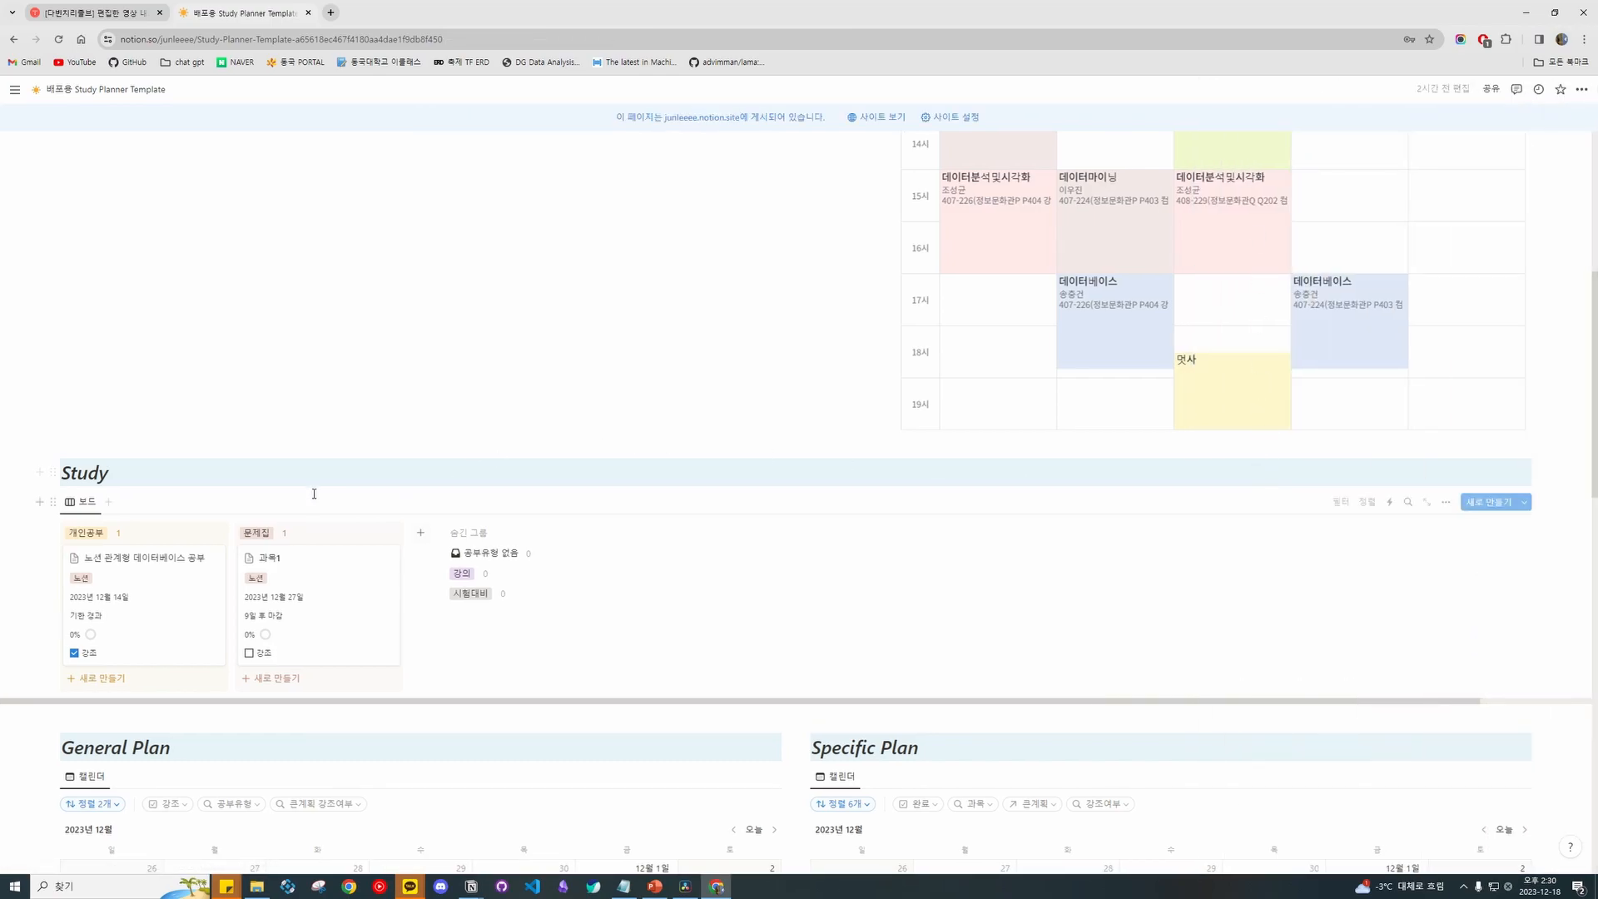
click(376, 565)
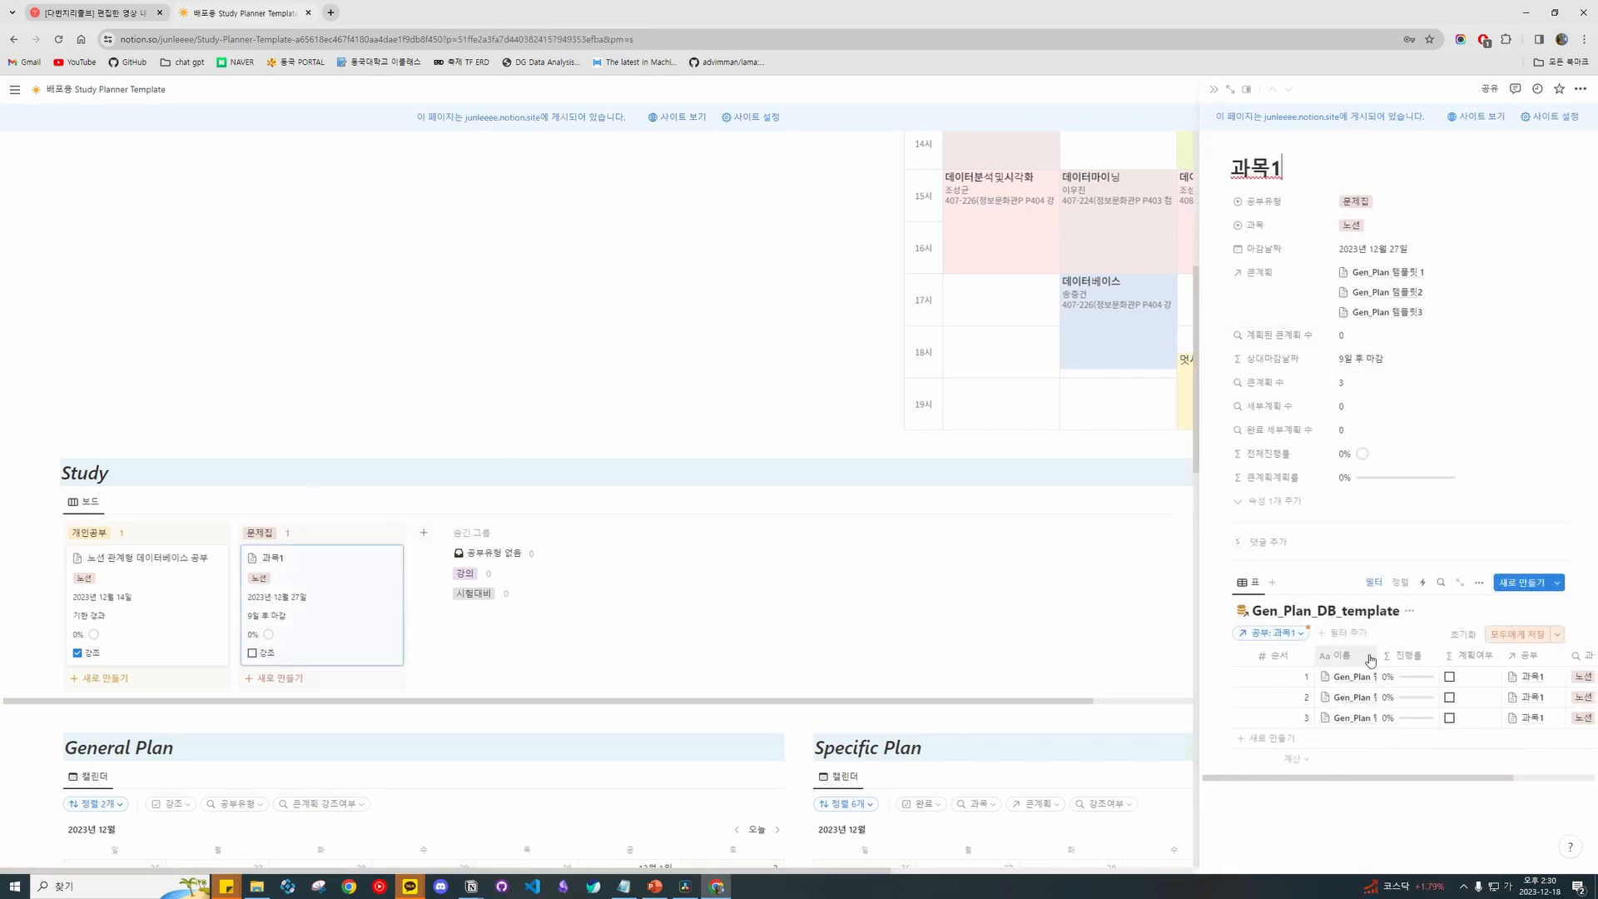
drag(1198, 312, 918, 313)
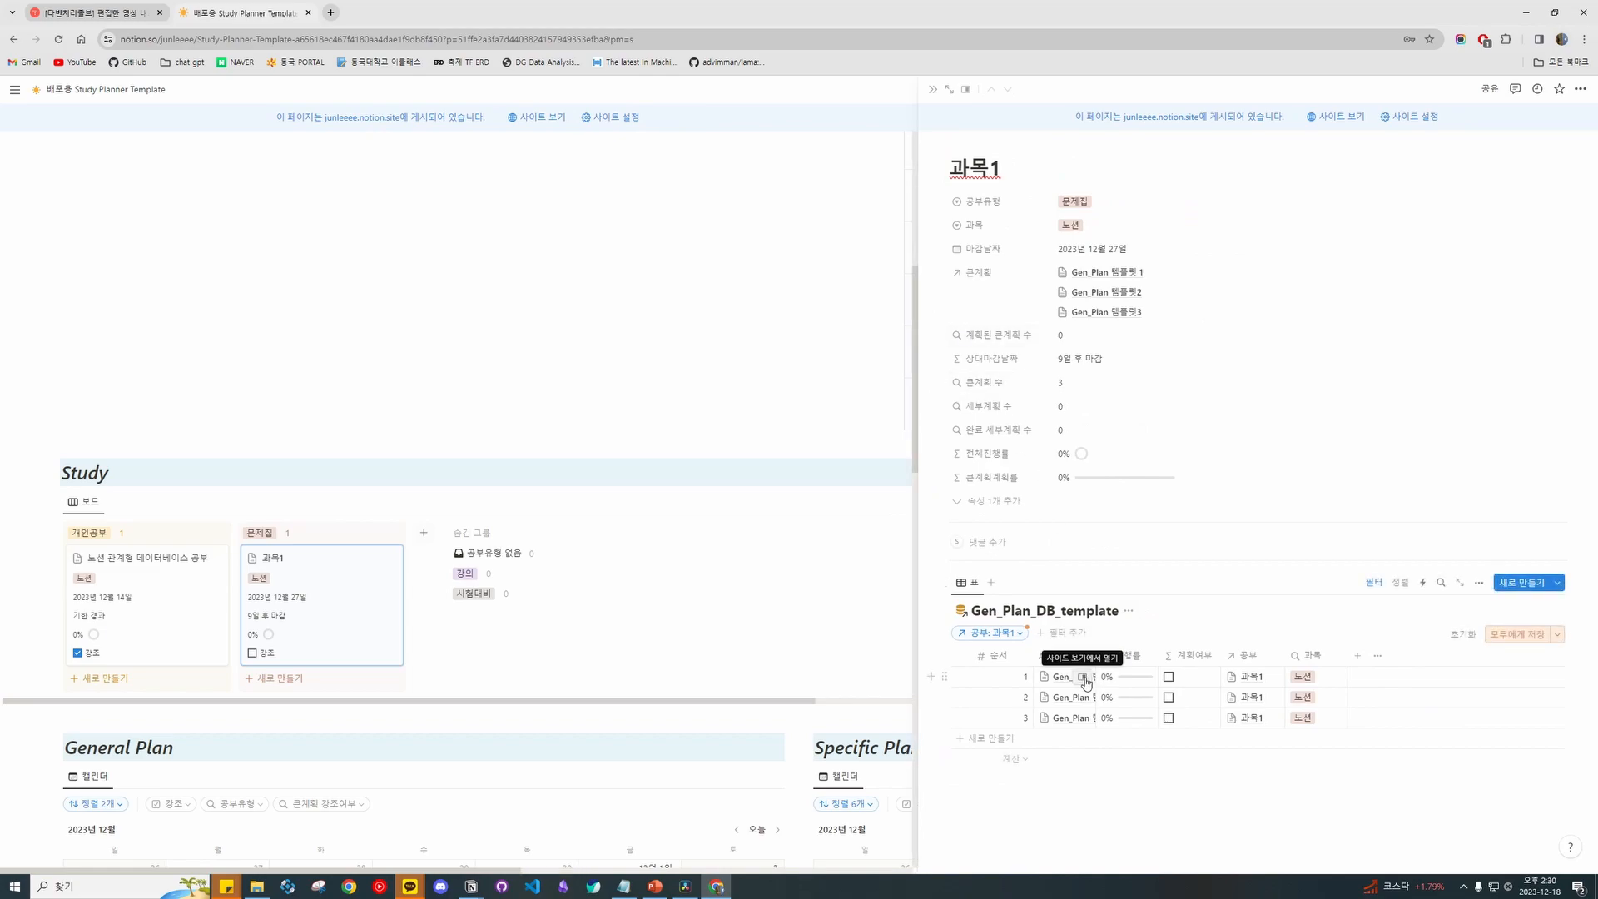
Open Gen_Plan 템플릿 1 and filter its Spec_Plan table to Gen_Plan 템플릿 1.
click(1083, 677)
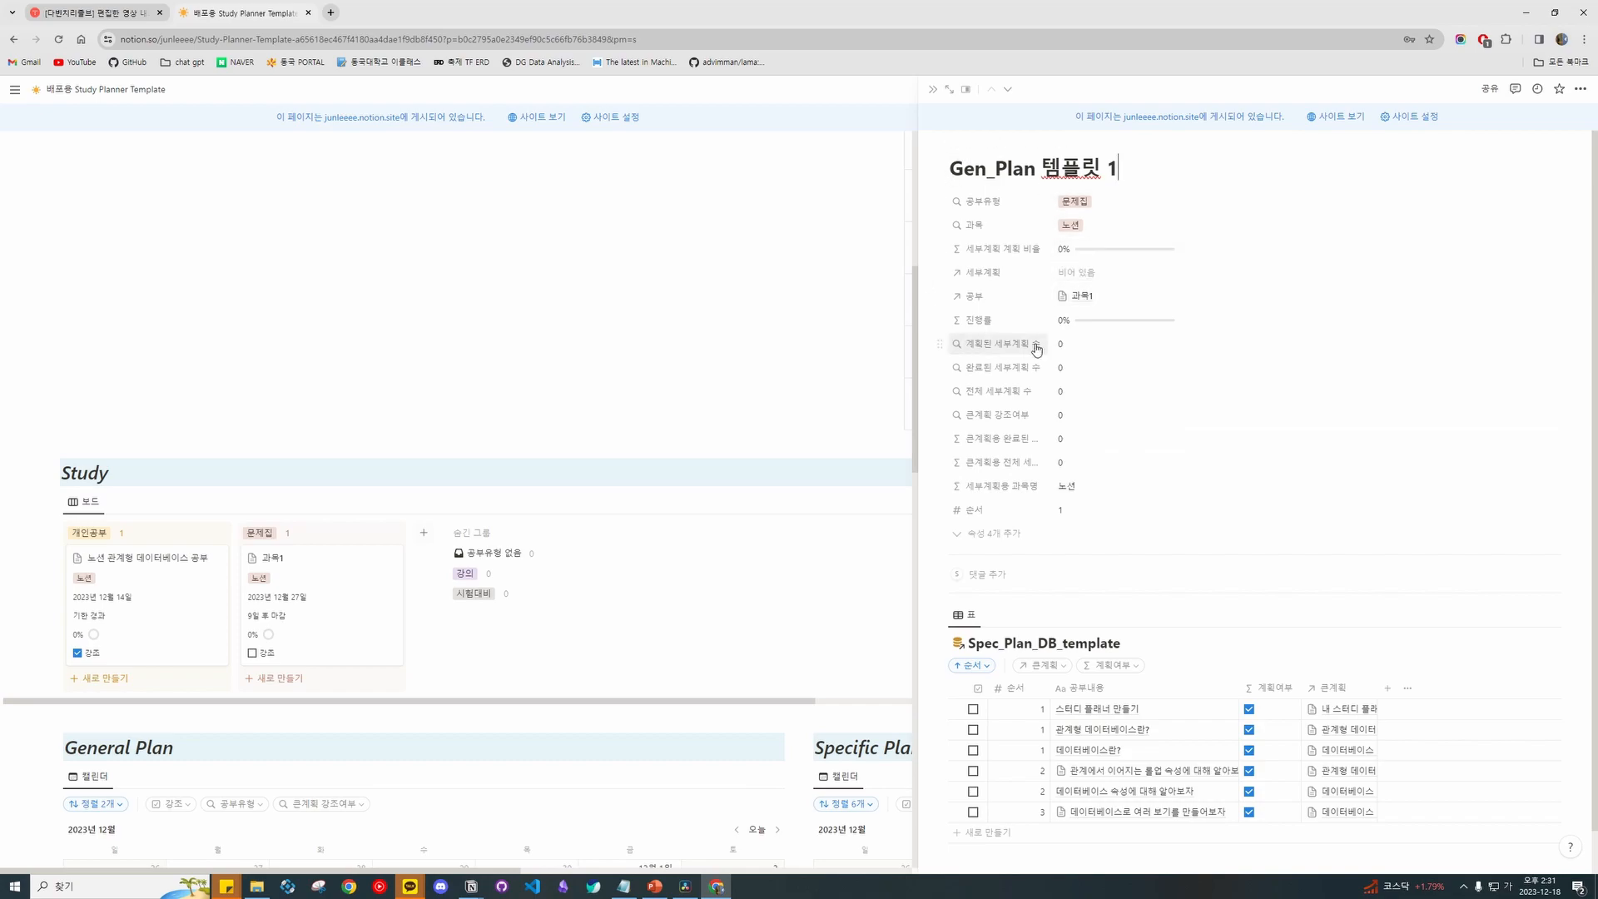
click(1075, 273)
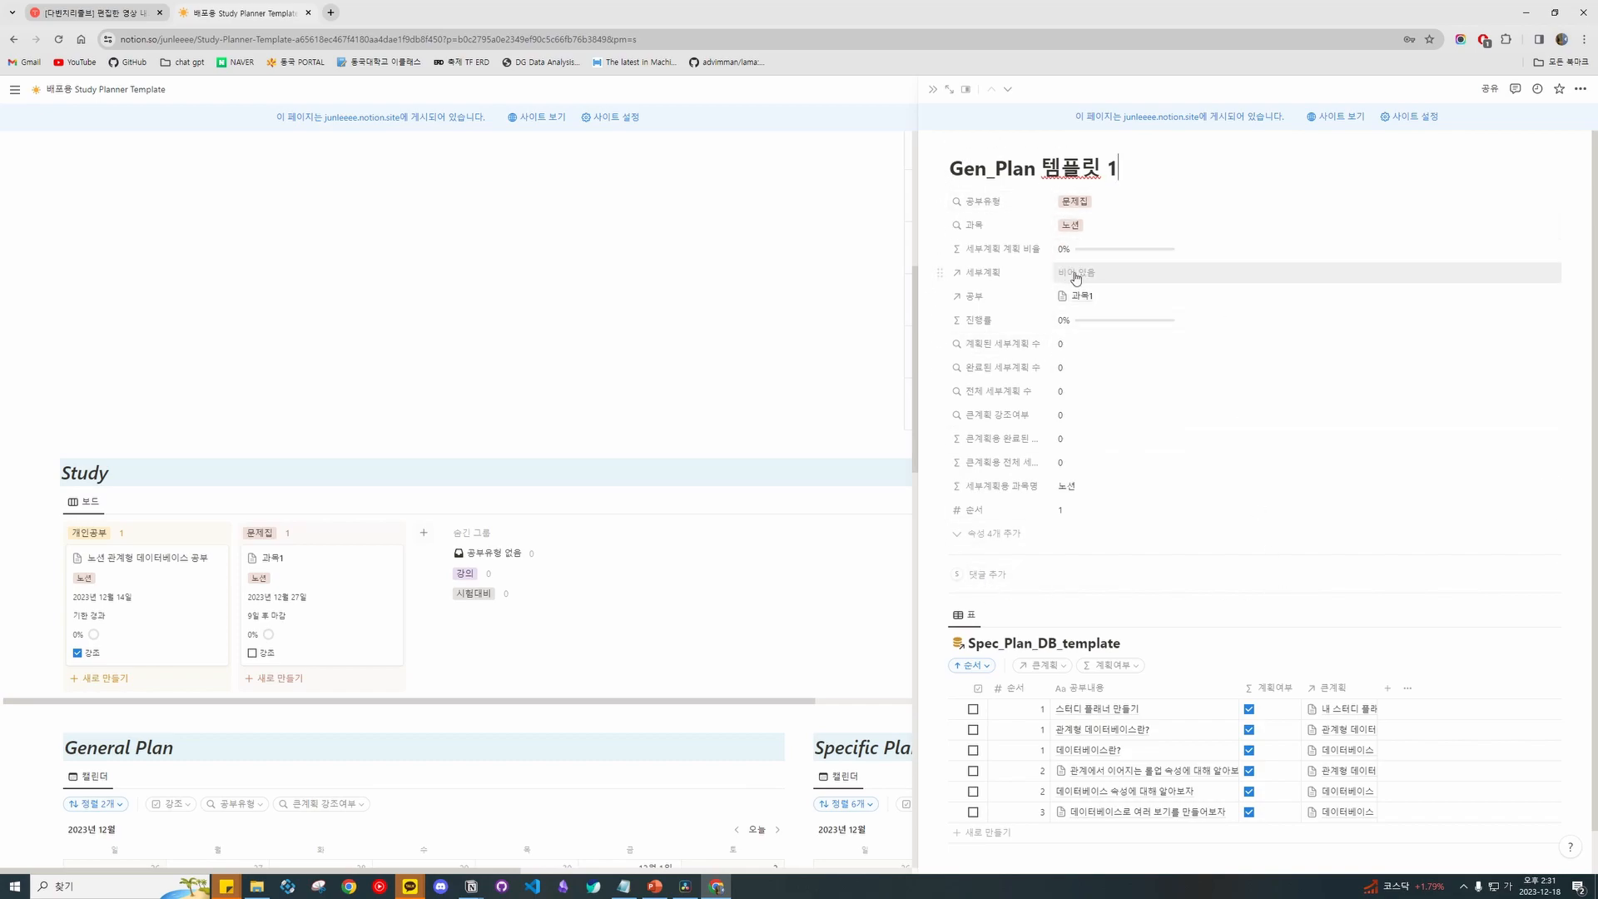
click(1294, 186)
scroll(1255, 253, down, 1)
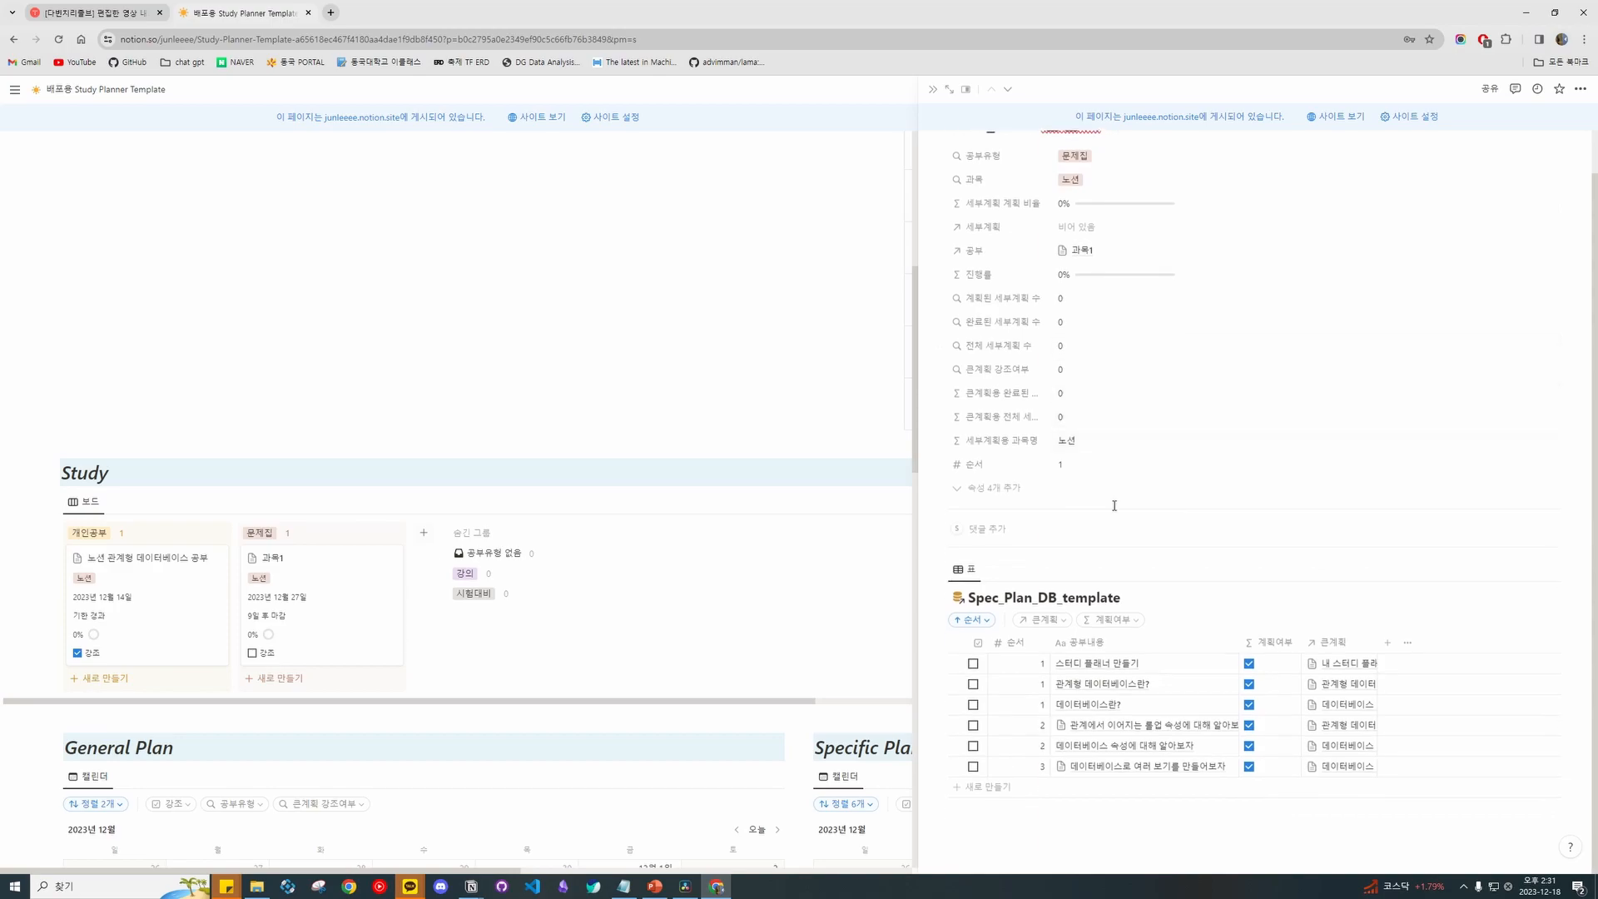
click(1043, 620)
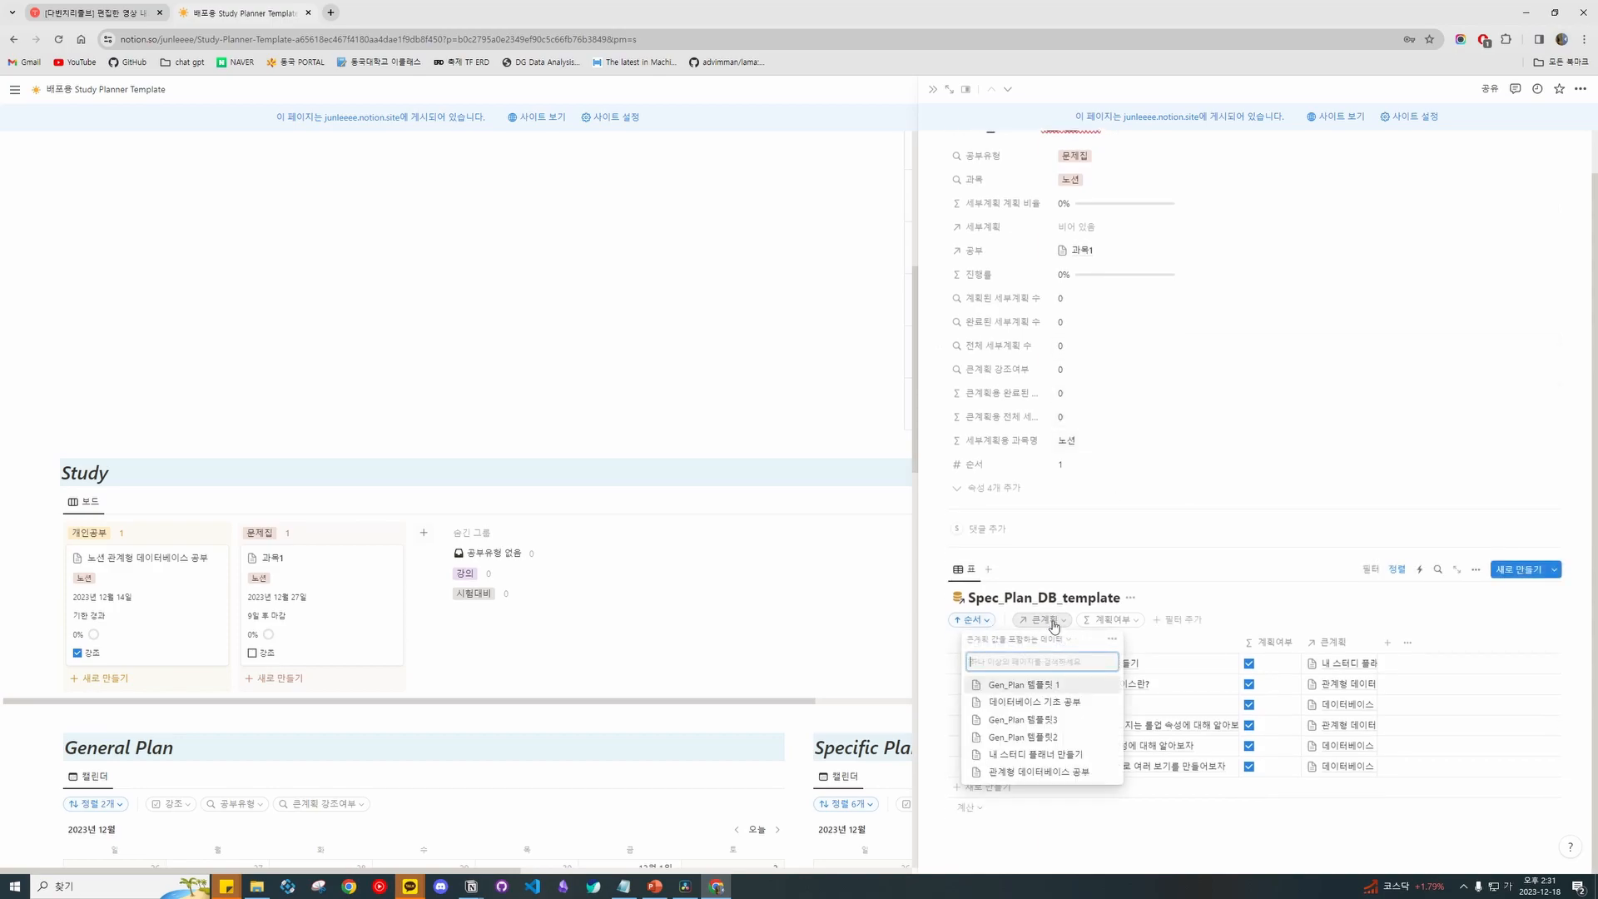
scroll(955, 166, up, 1)
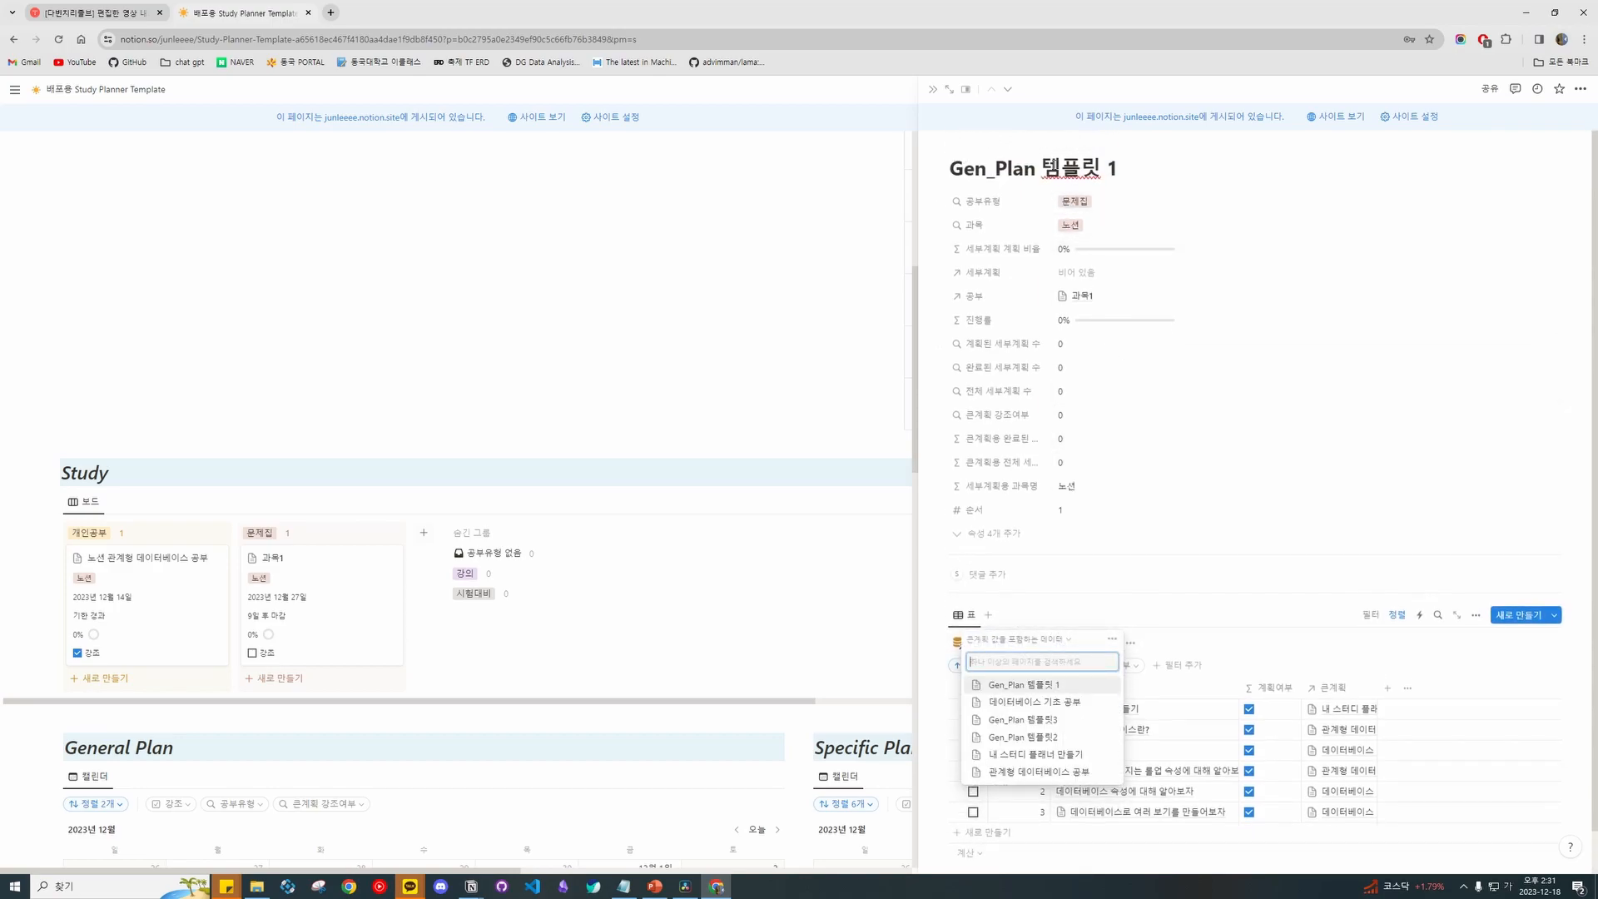
click(1041, 686)
Add the first Spec_Plan item with order number 1.
click(1203, 730)
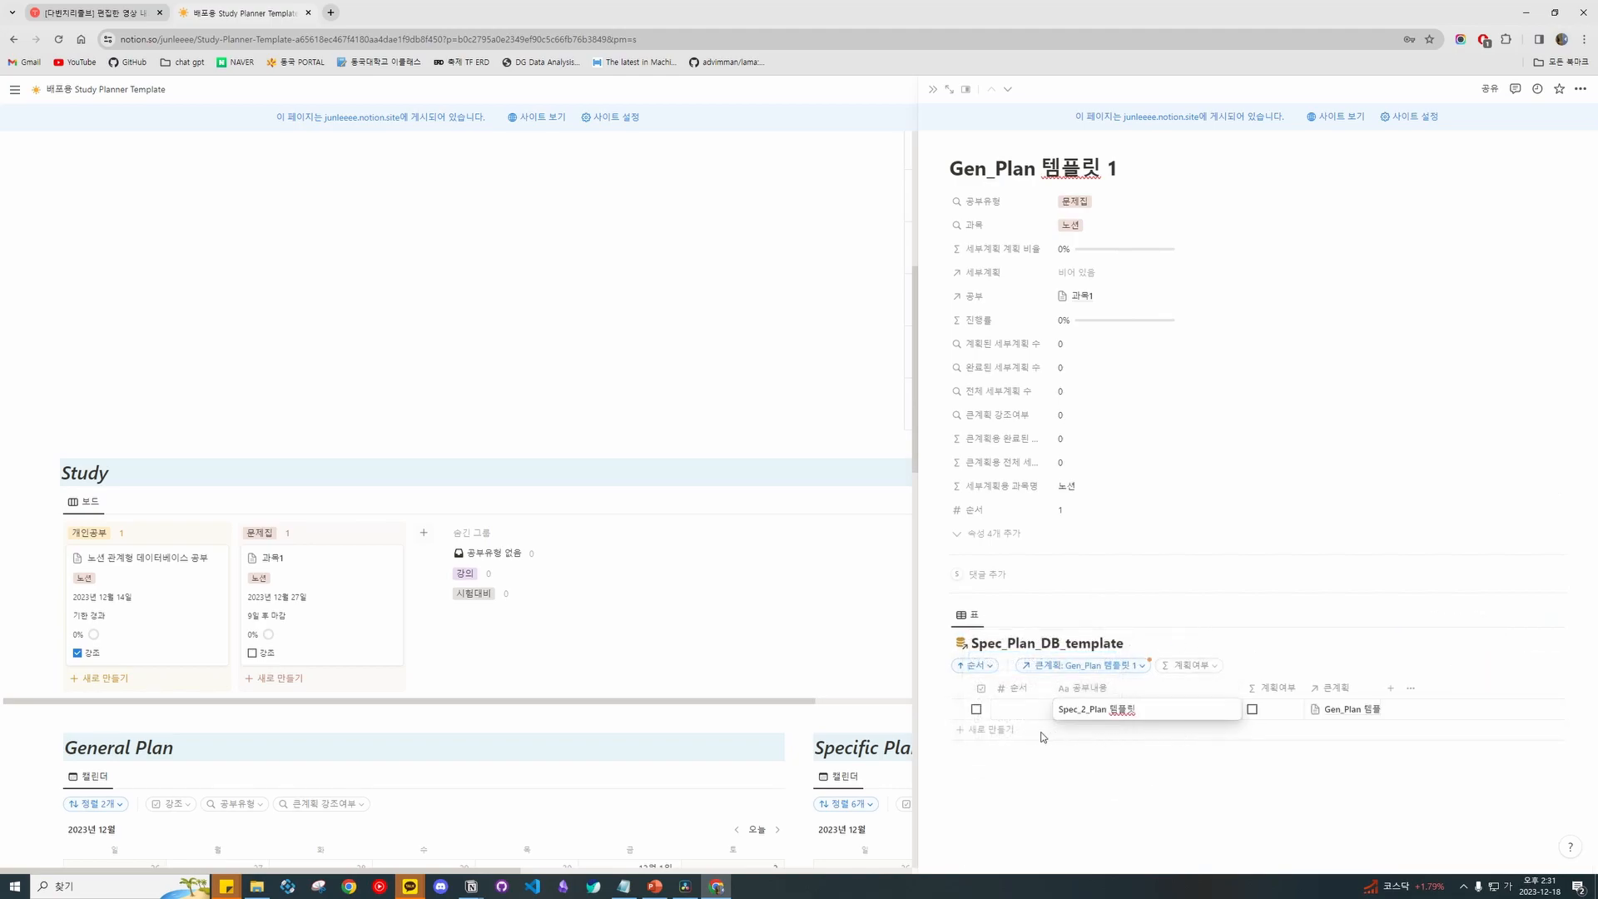
key(Escape)
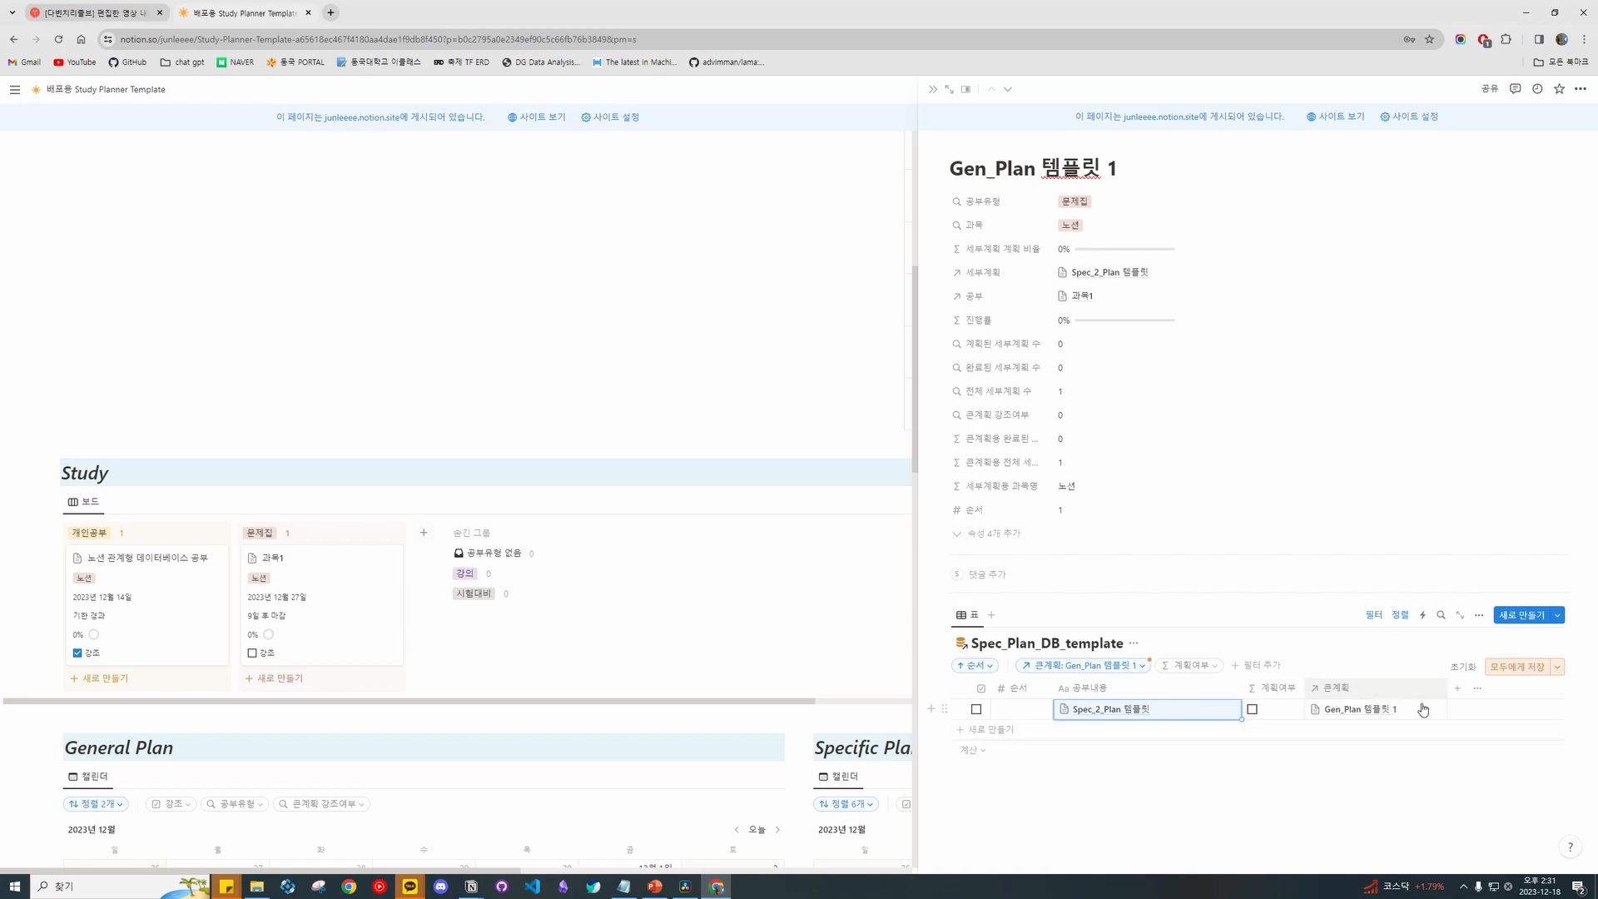
click(1036, 709)
text(1)
click(1135, 715)
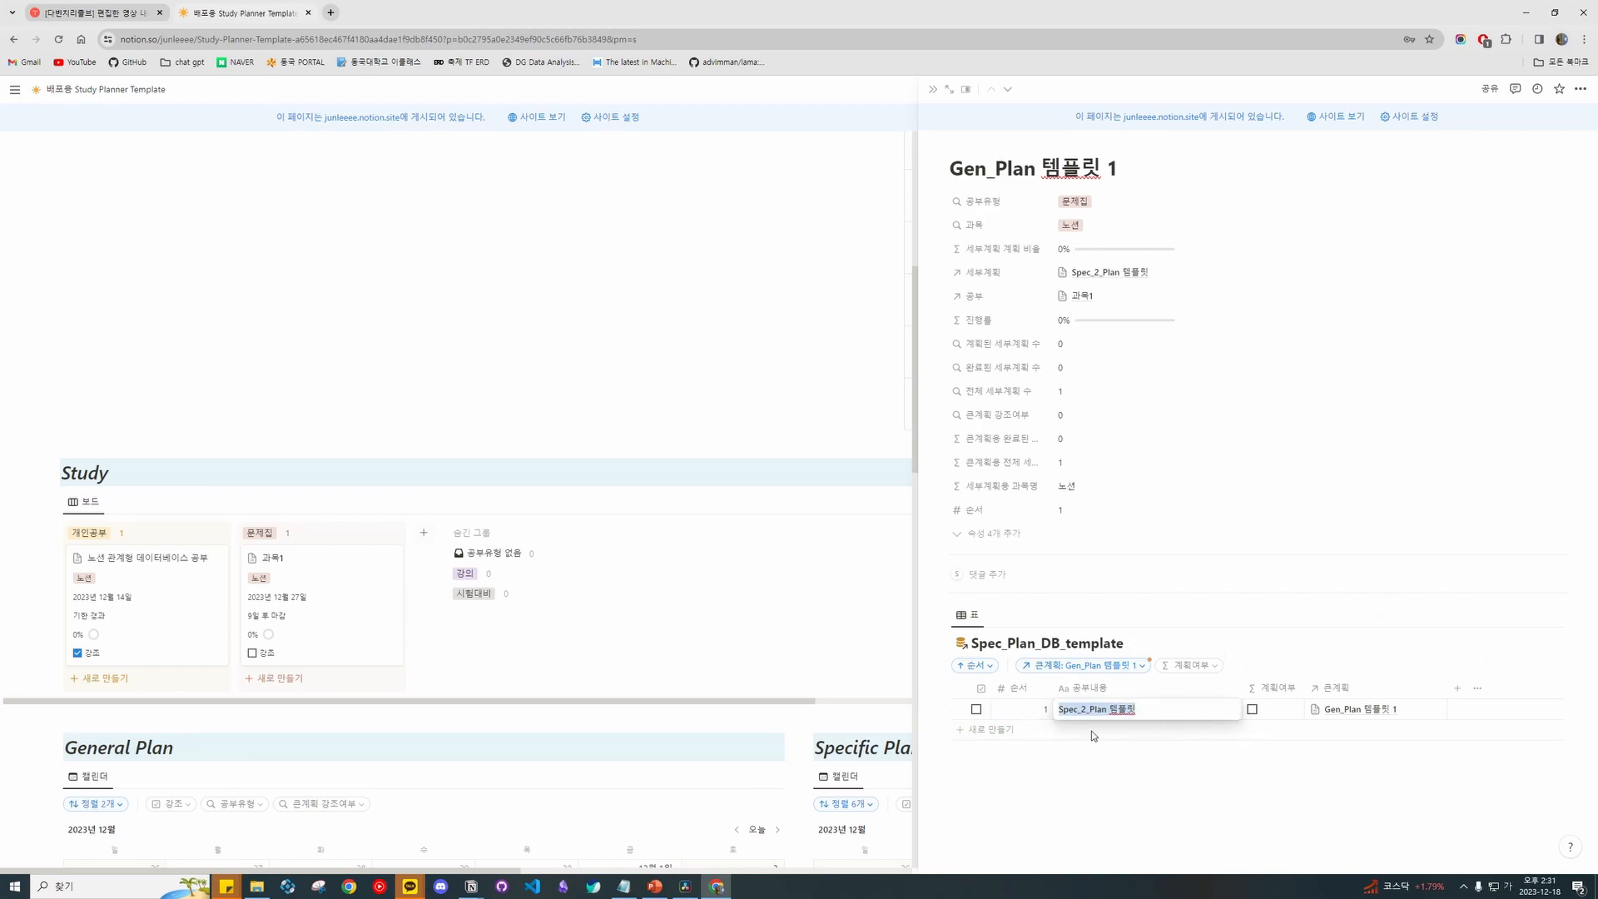
Clear the filter, link the last item to Gen_Plan 템플릿 1, and delete the duplicate item.
click(1111, 668)
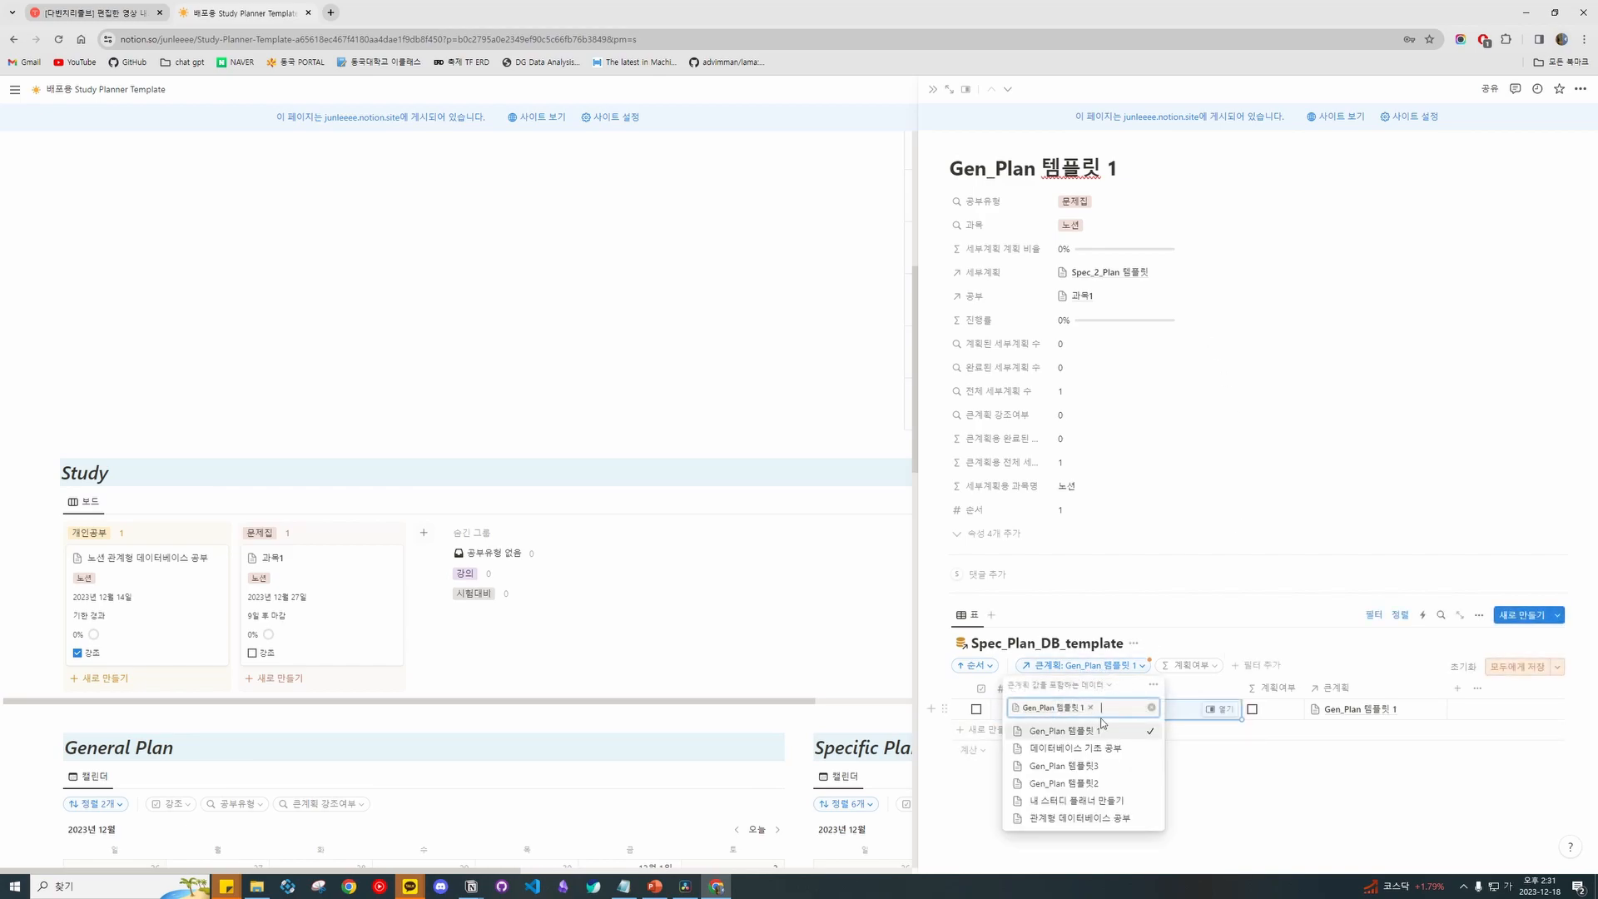
click(1151, 708)
scroll(1282, 679, down, 1)
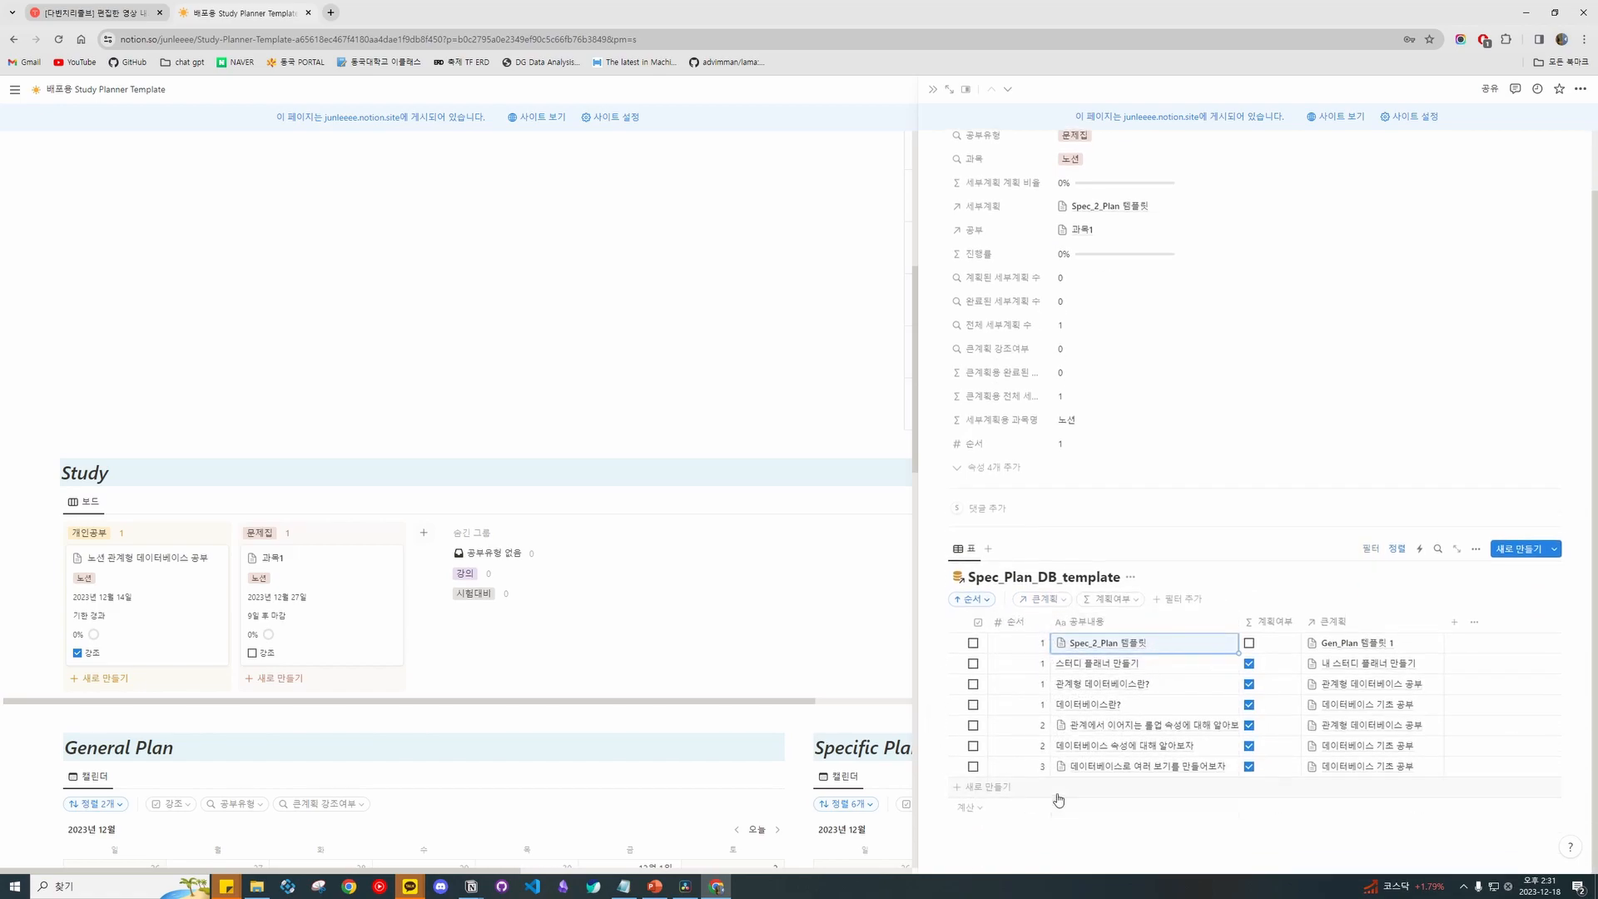
click(1308, 793)
click(1377, 789)
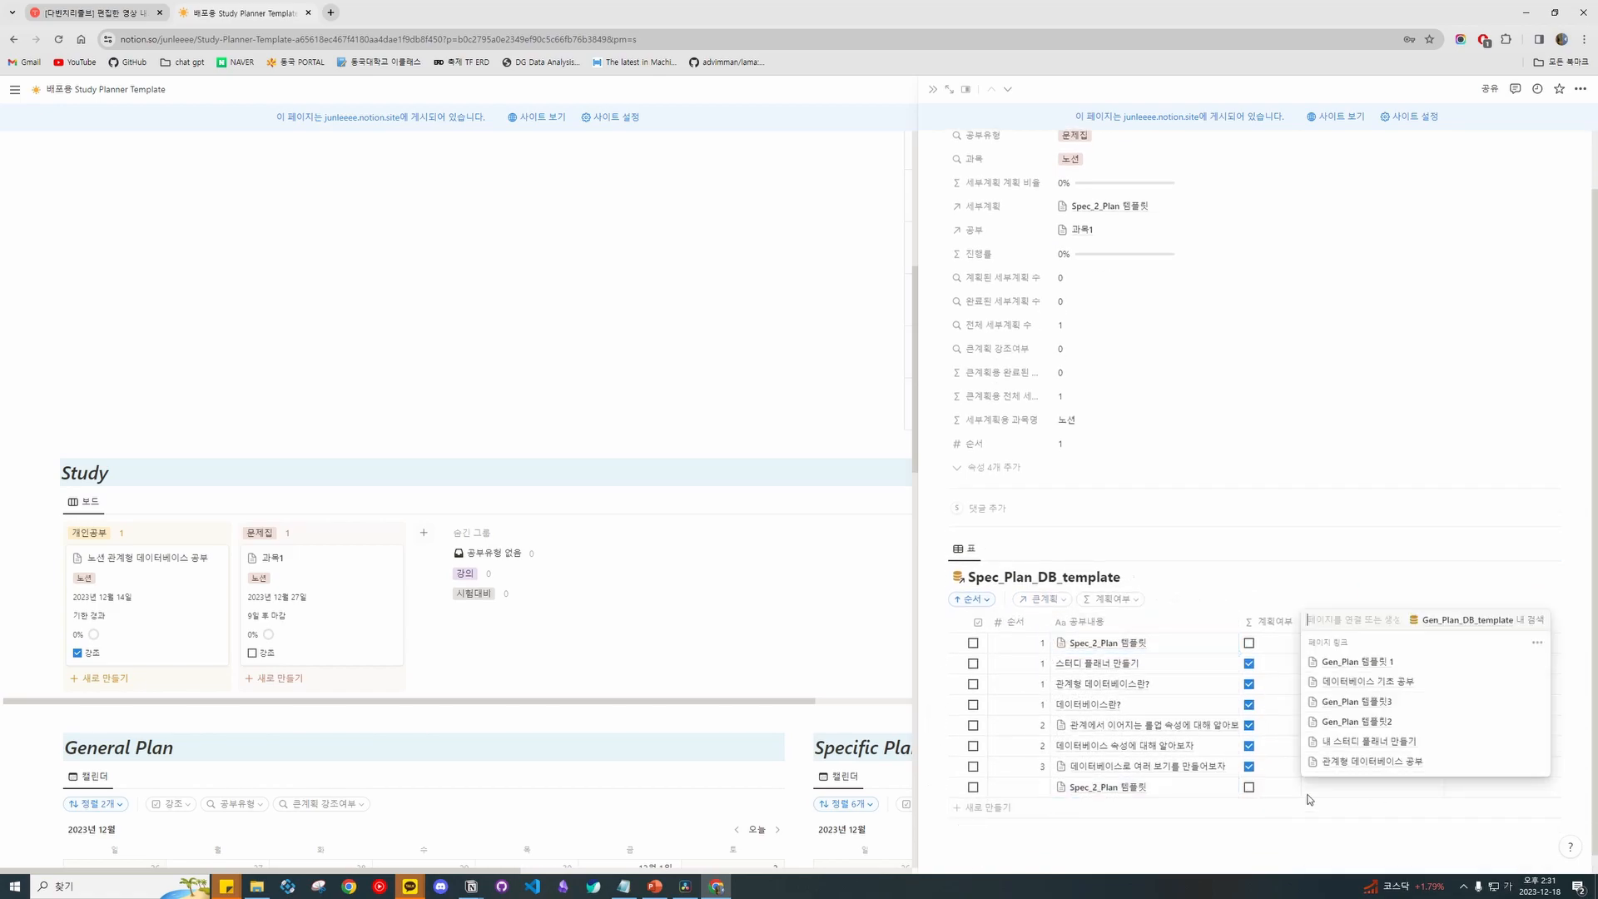
click(1398, 664)
key(Escape)
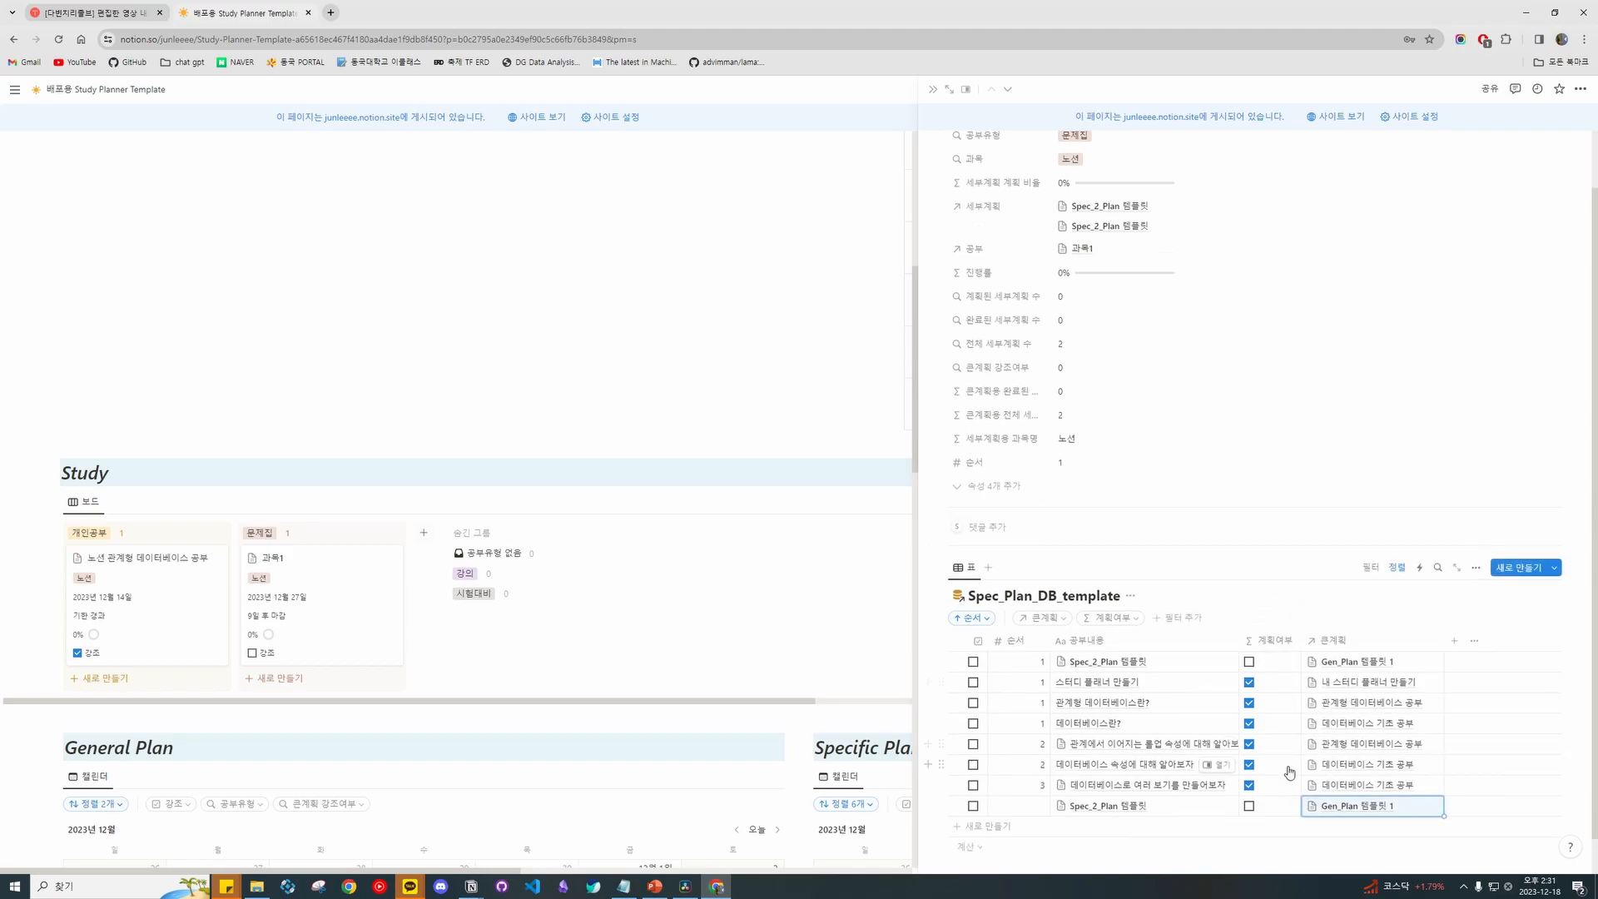
click(942, 805)
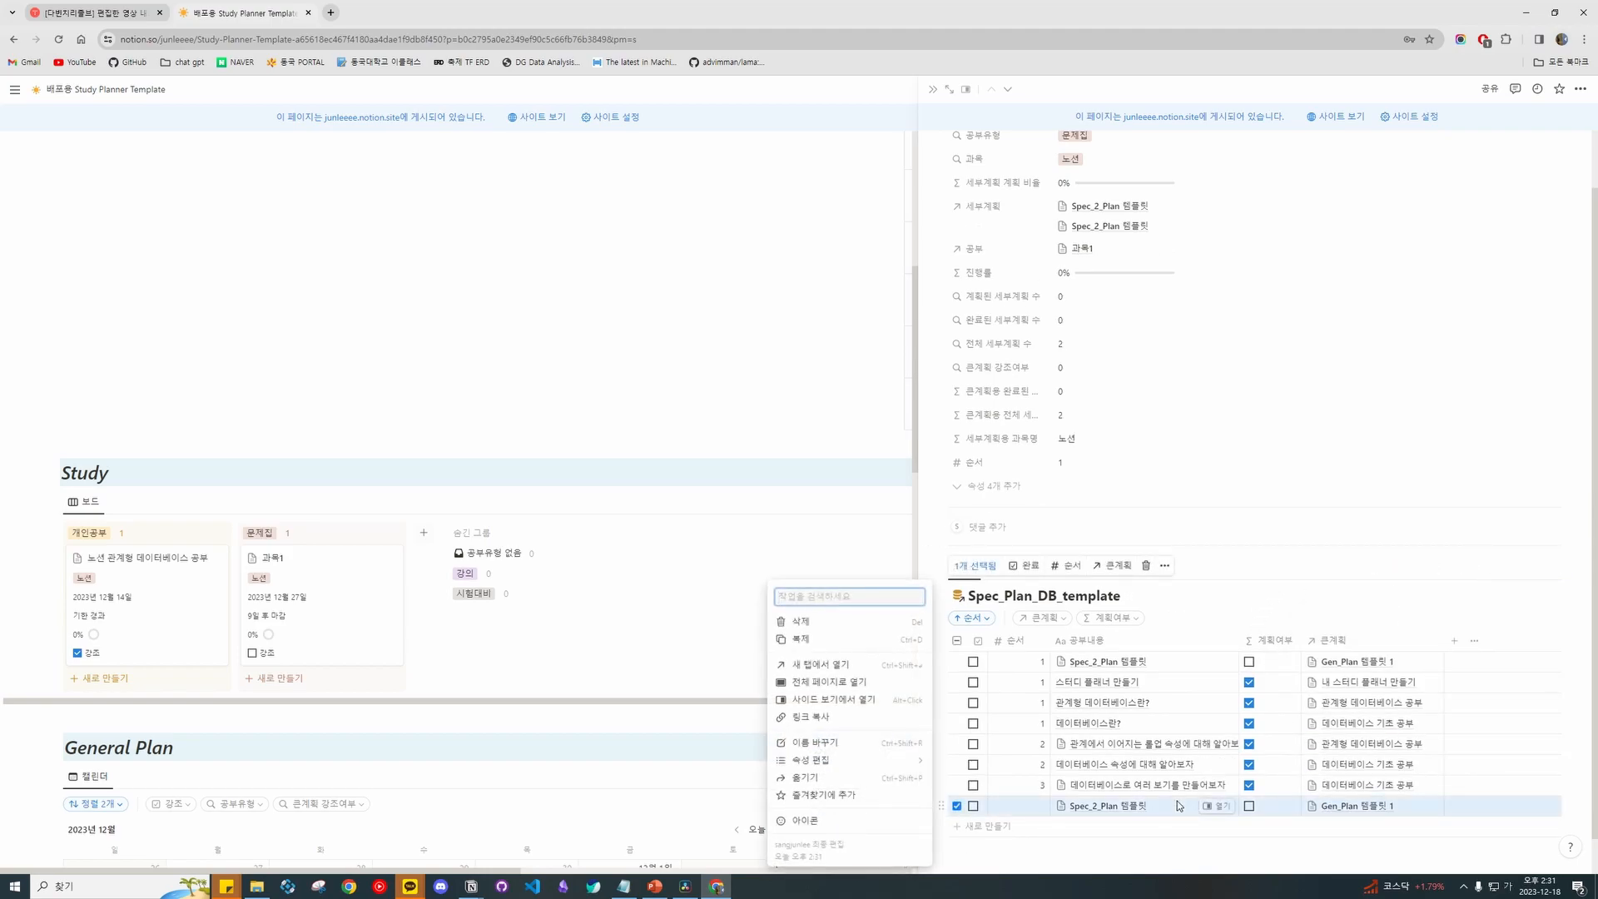
key(Delete)
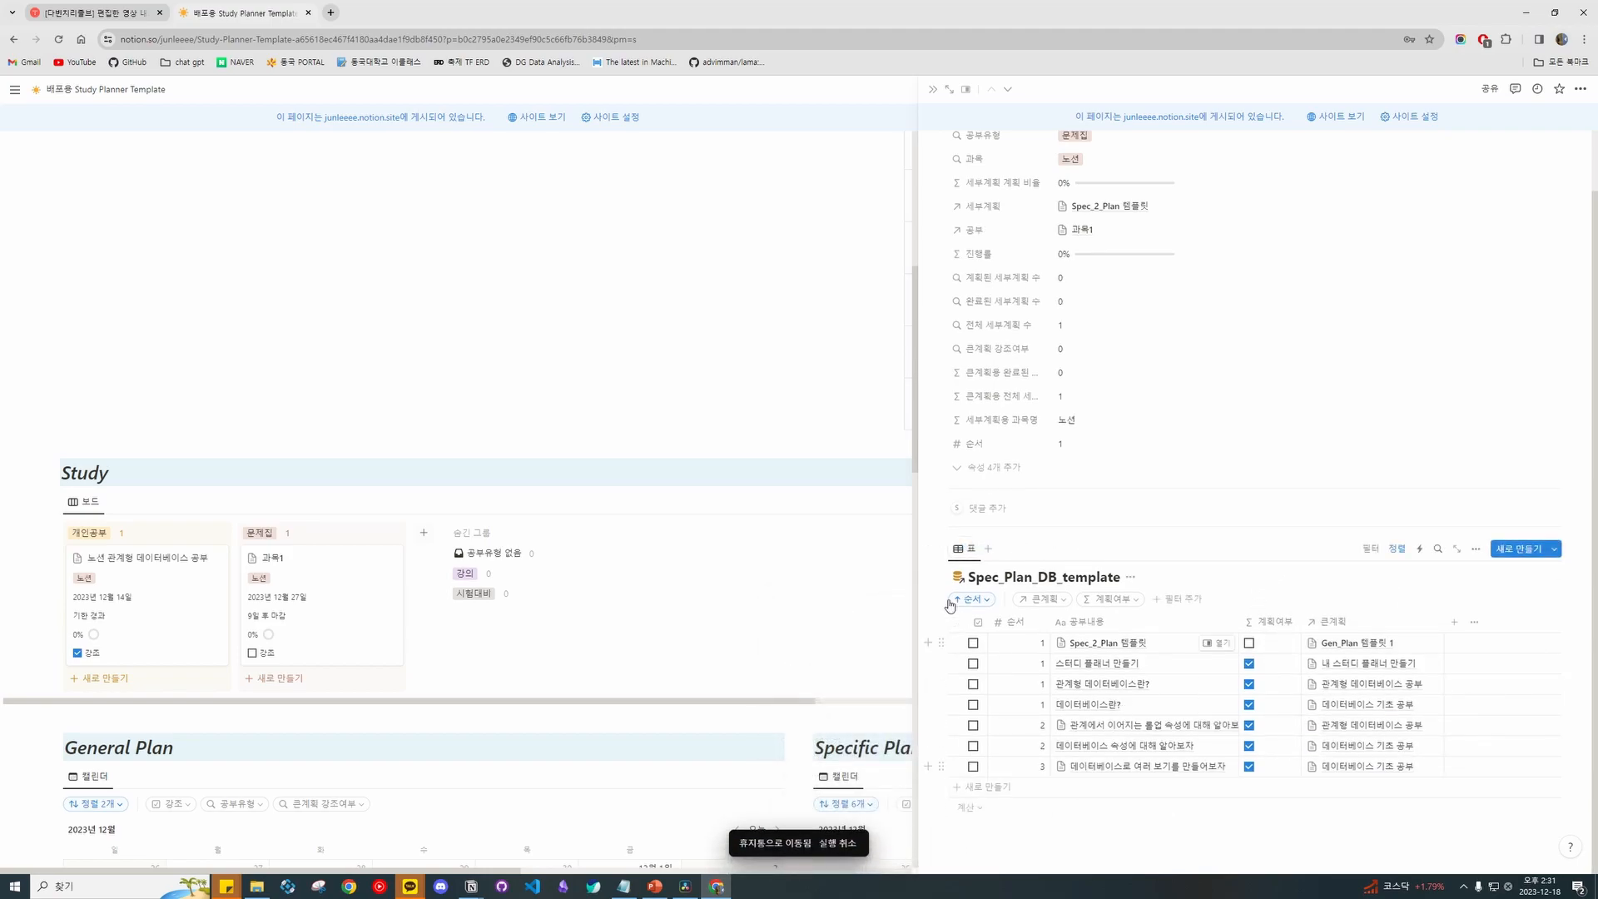
Reapply the Gen_Plan 템플릿 1 filter and add a second Spec_Plan item with its order number.
click(1043, 599)
click(1050, 665)
click(1290, 638)
click(1030, 730)
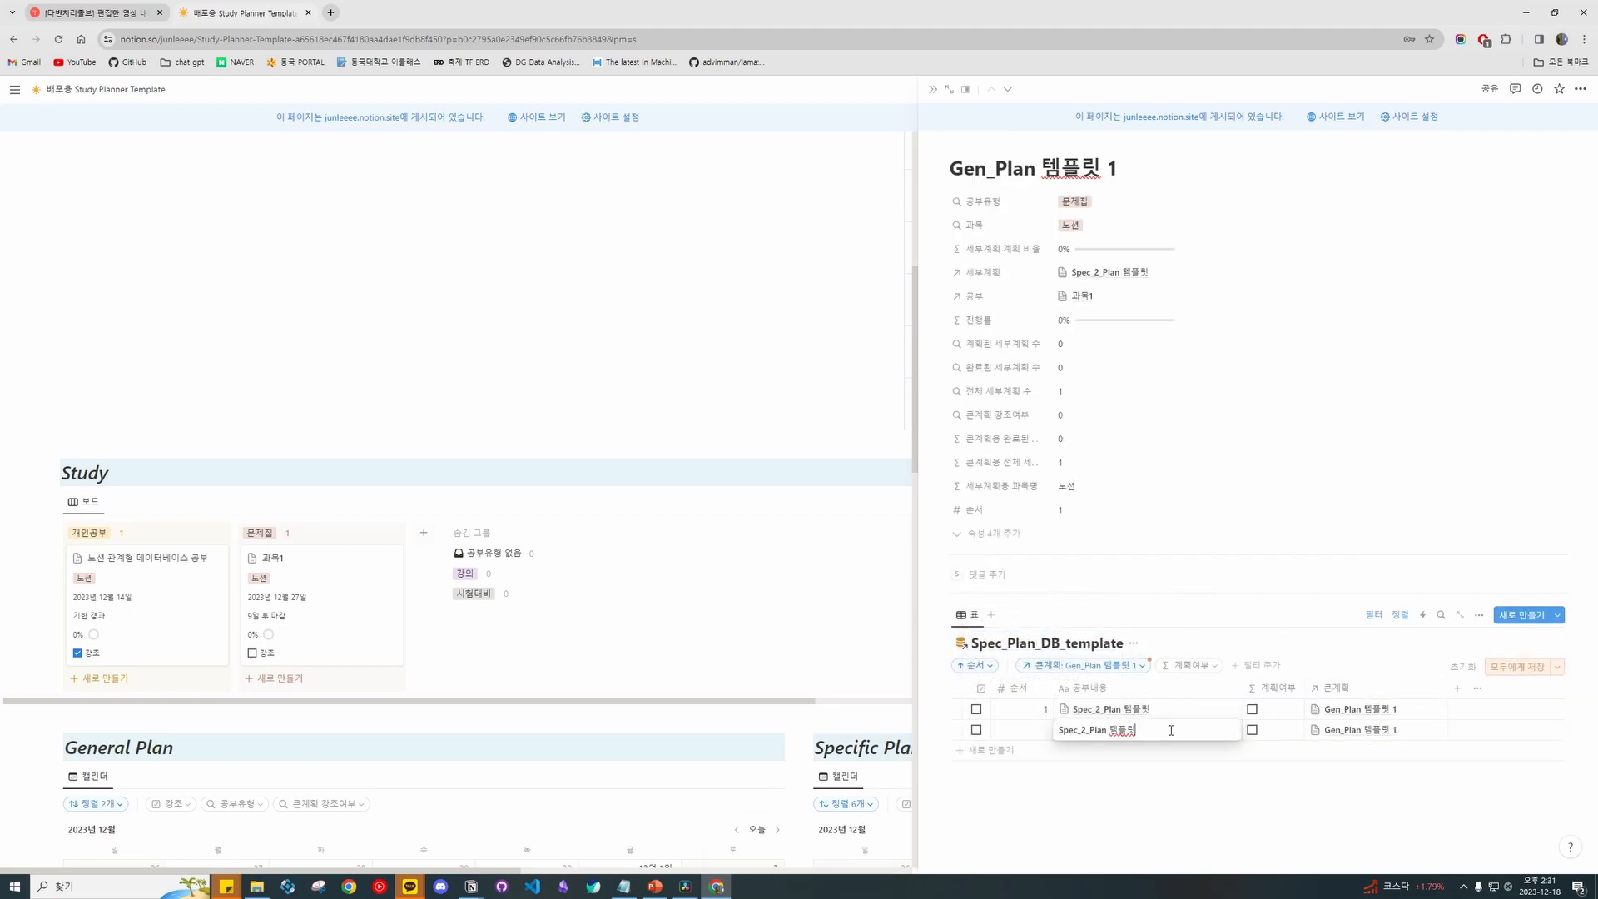
click(1031, 746)
click(1075, 684)
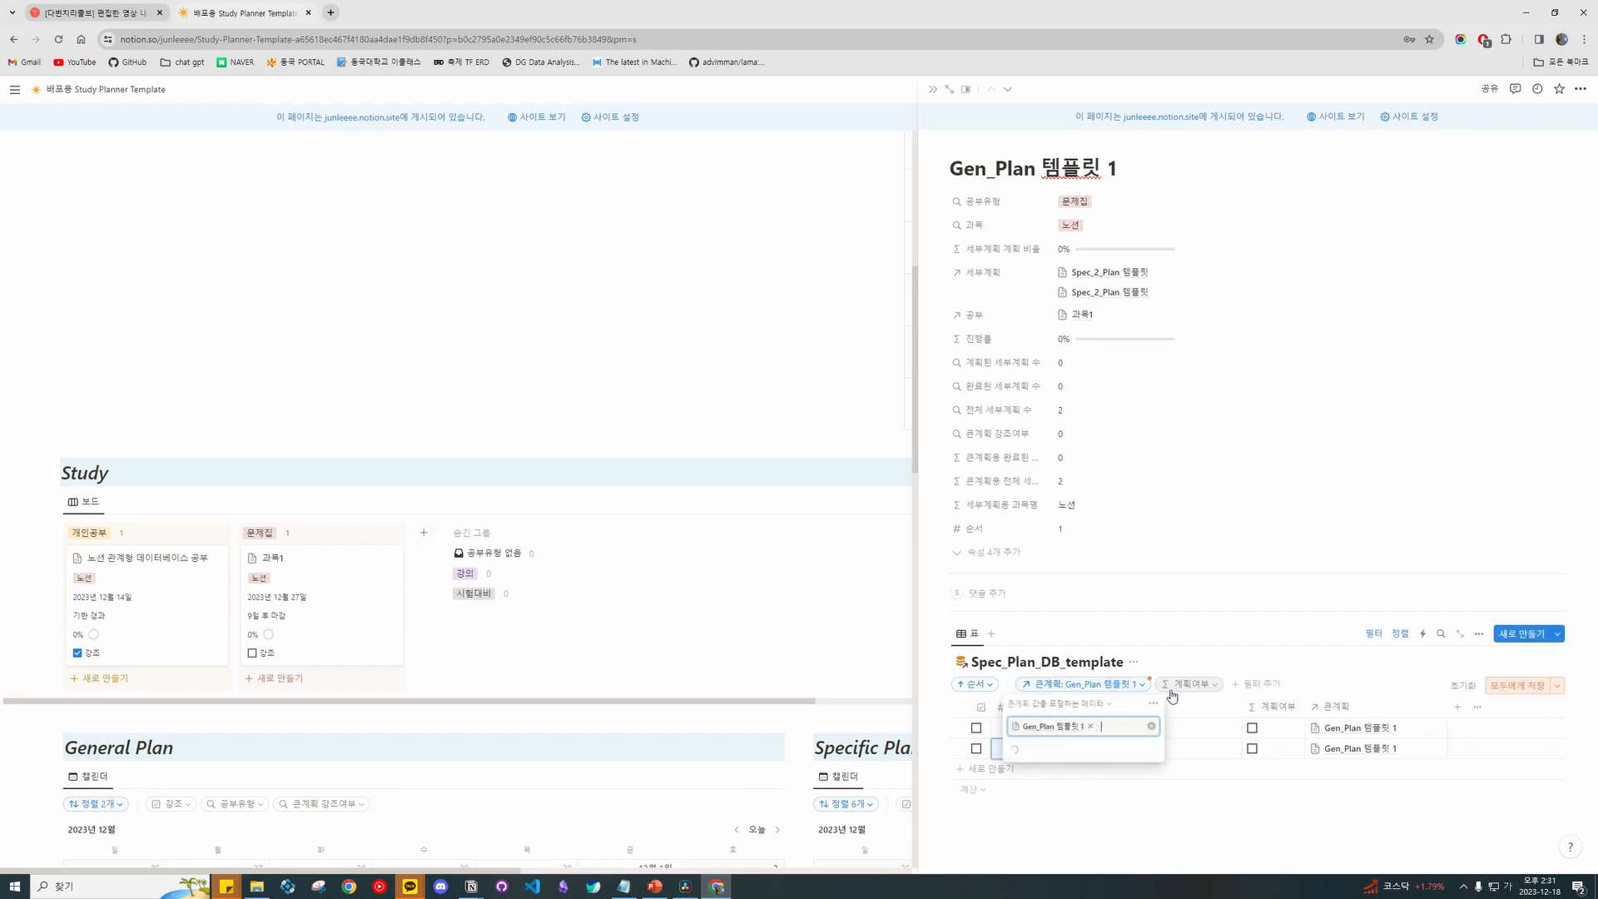
click(1113, 689)
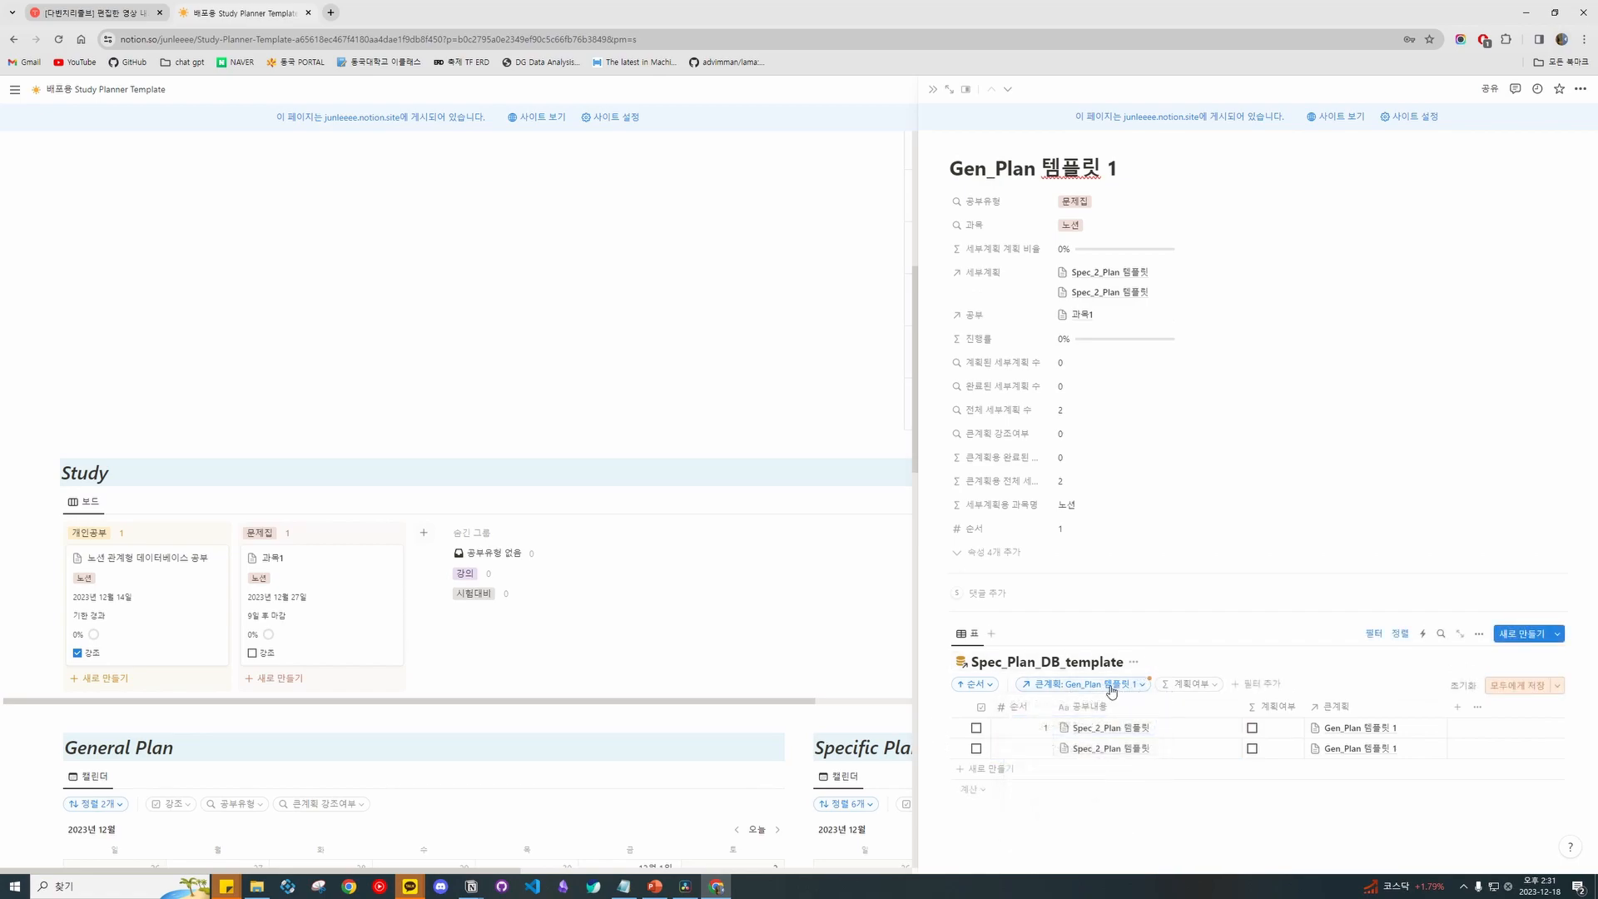
click(1049, 751)
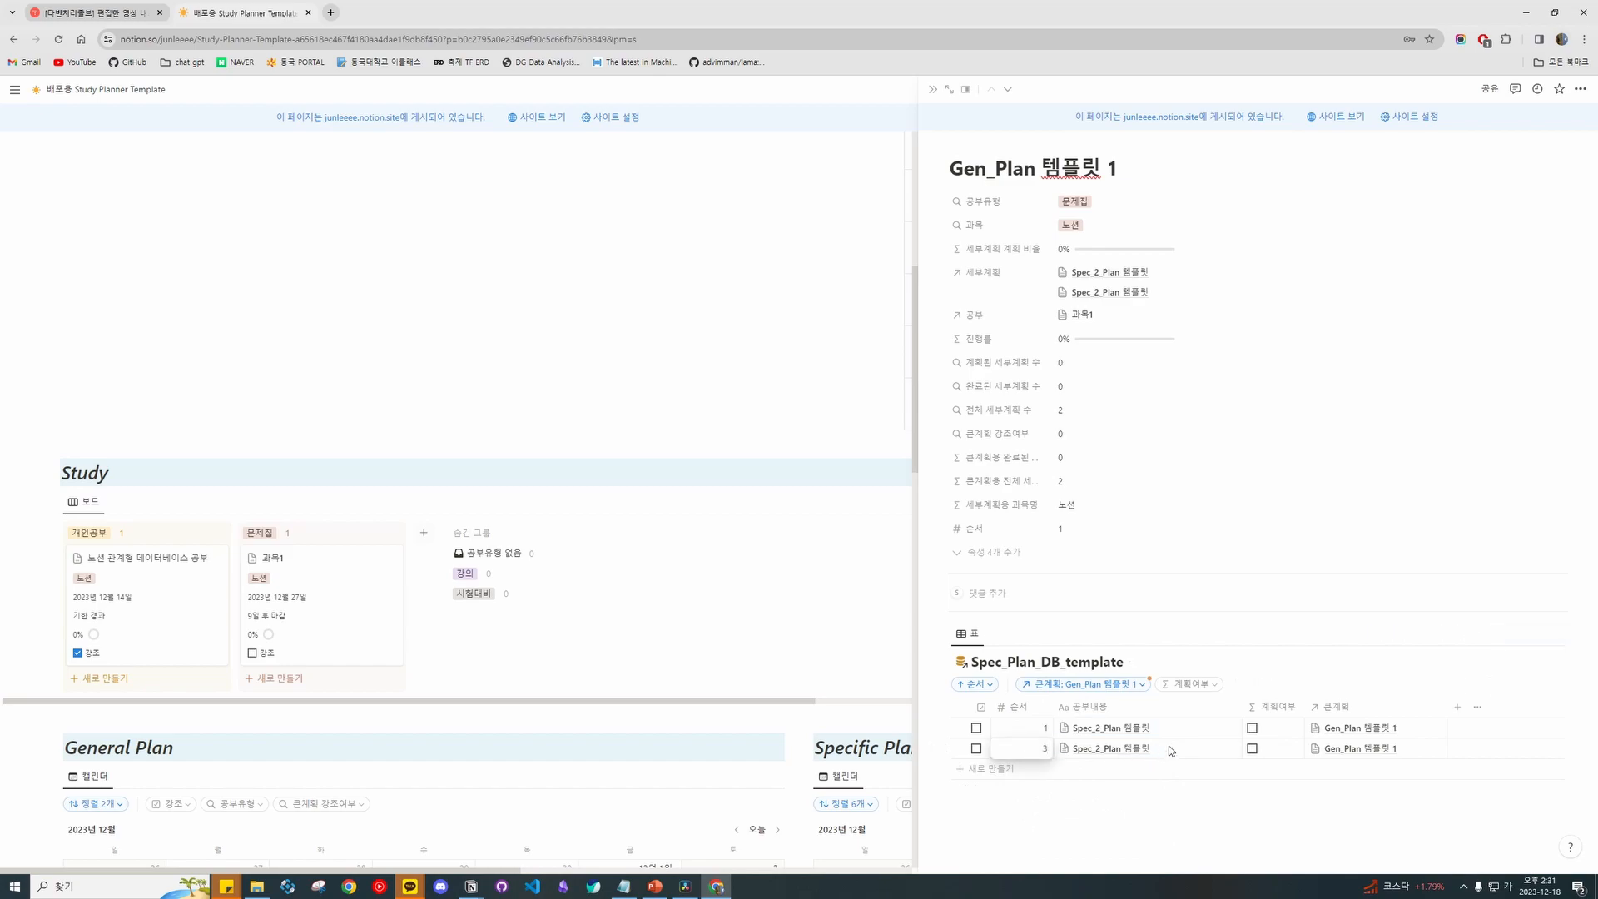
click(1169, 736)
Name the items Spec_2_Plan 템플릿1 and Spec_2_Plan 템플릿2, then close Gen_Plan 템플릿 1.
click(1171, 729)
text(1)
click(1181, 750)
click(1183, 748)
click(1173, 668)
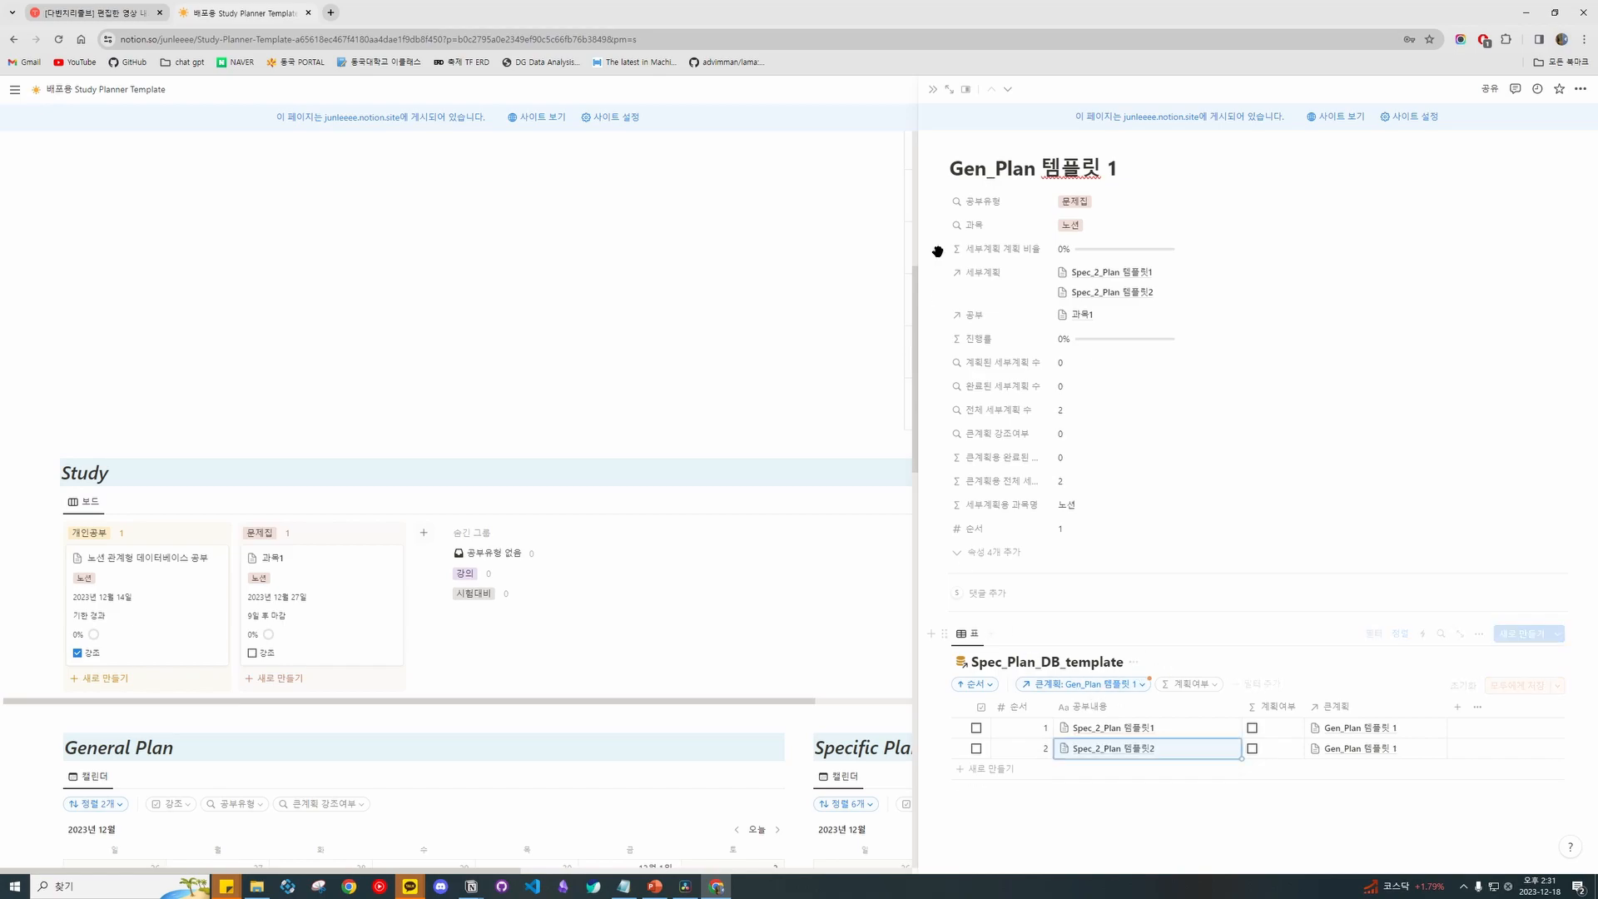
click(931, 87)
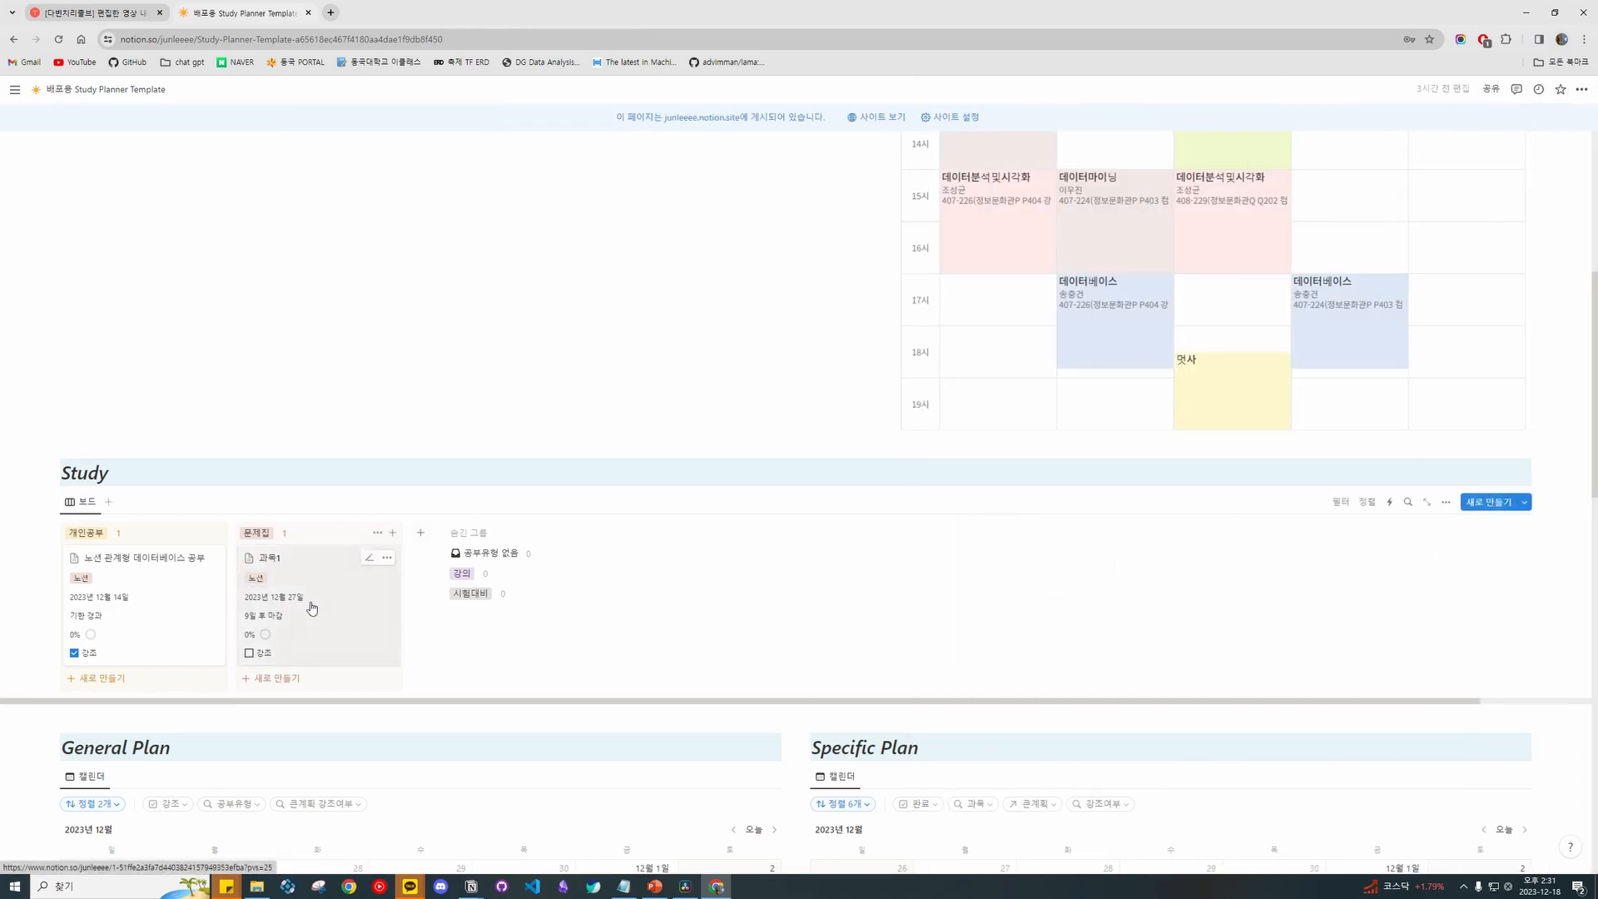
Open Gen_Plan 템플릿2 from 과목1 and filter its detailed-plan items to Gen_Plan 템플릿2.
click(312, 607)
click(1085, 699)
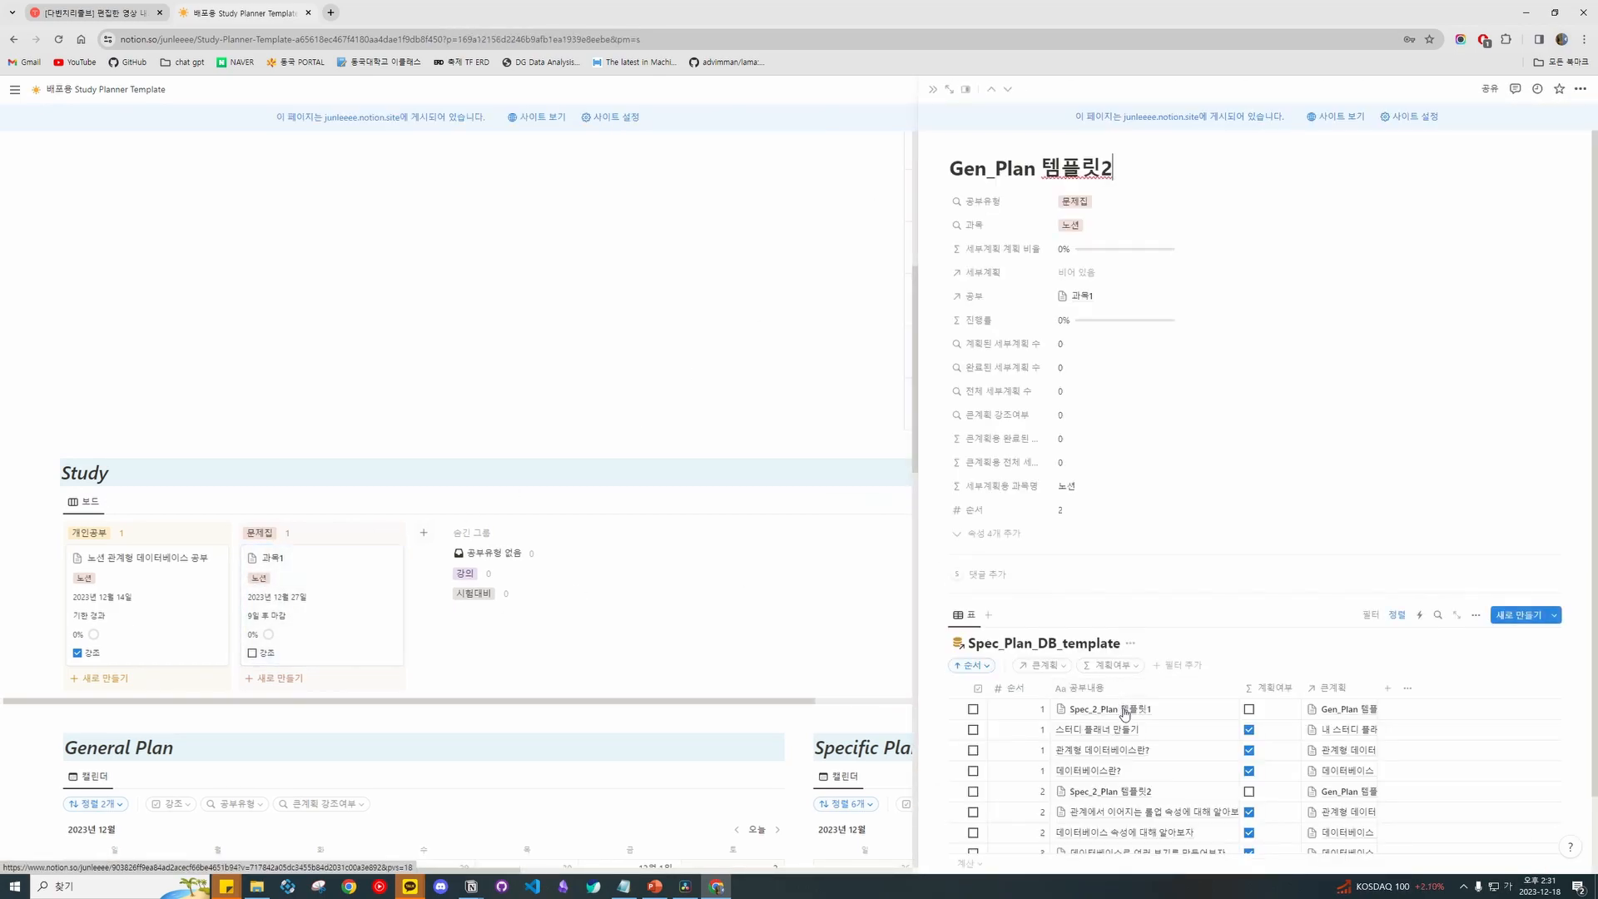
scroll(1169, 684, down, 1)
click(1047, 577)
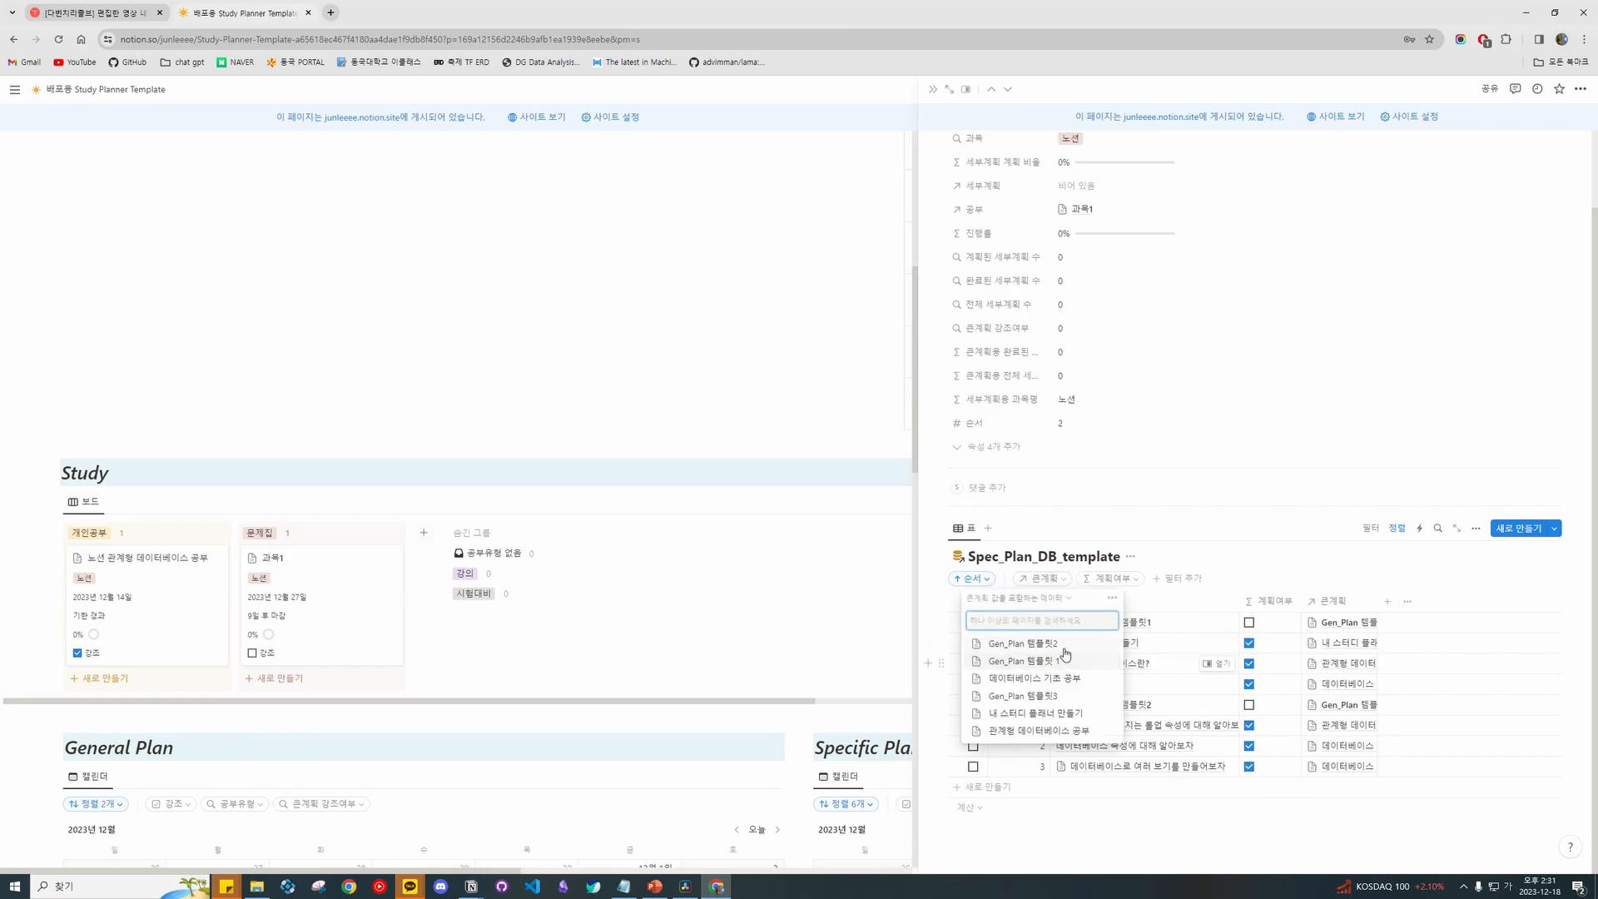
click(1024, 654)
click(1166, 615)
Add two Spec_2_Plan items under Gen_Plan 템플릿2, the first with order 1.
click(1155, 709)
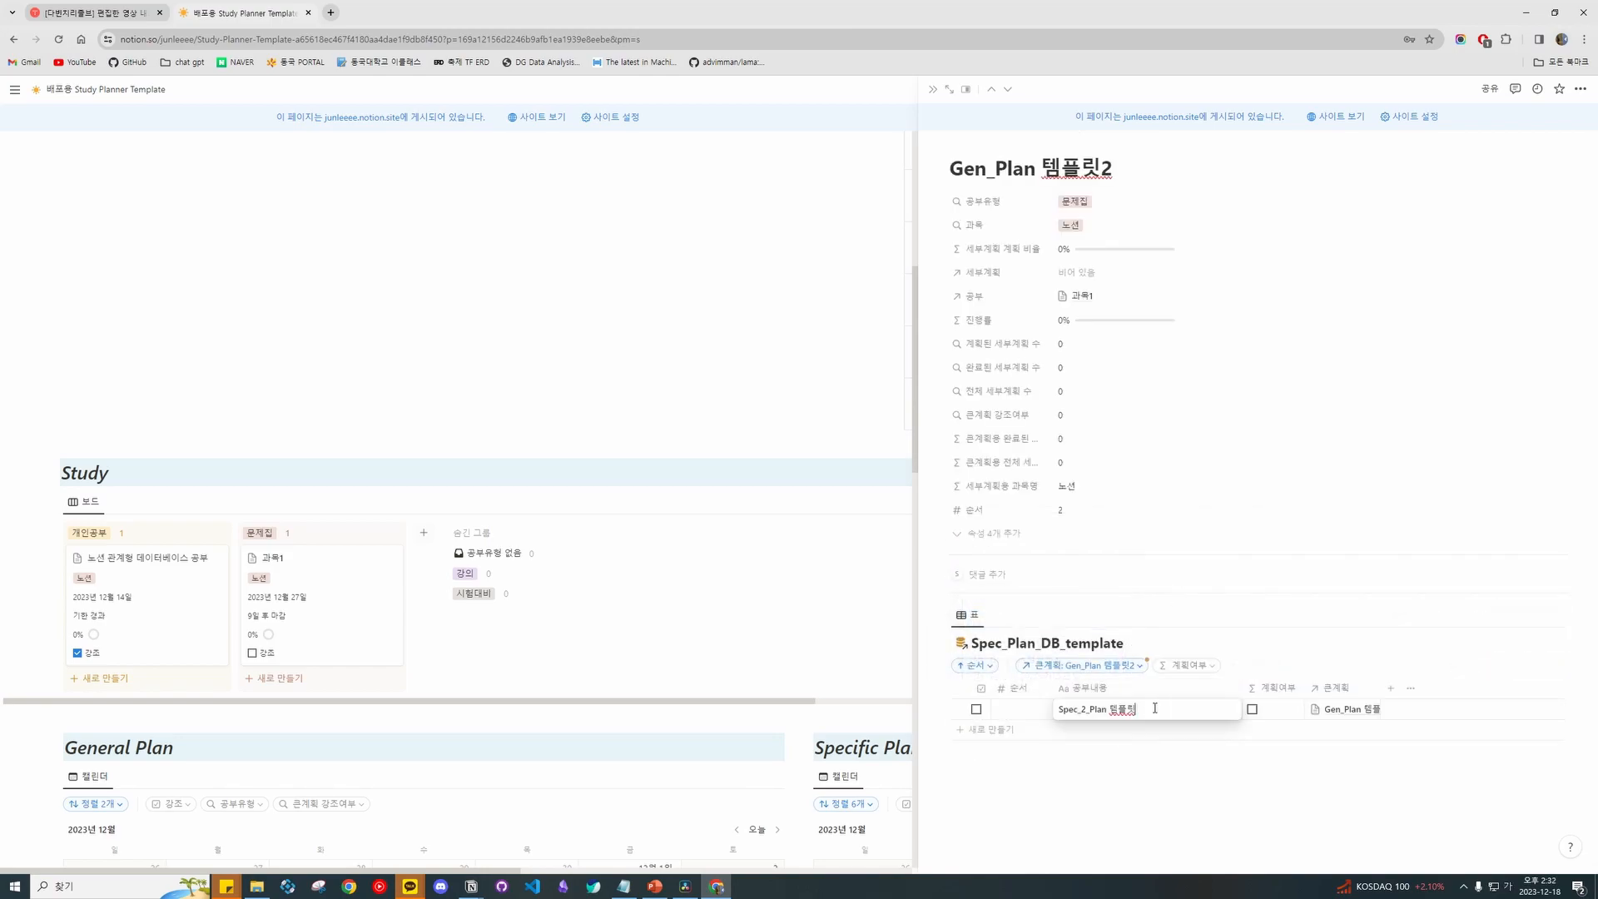
text(1)
click(1043, 709)
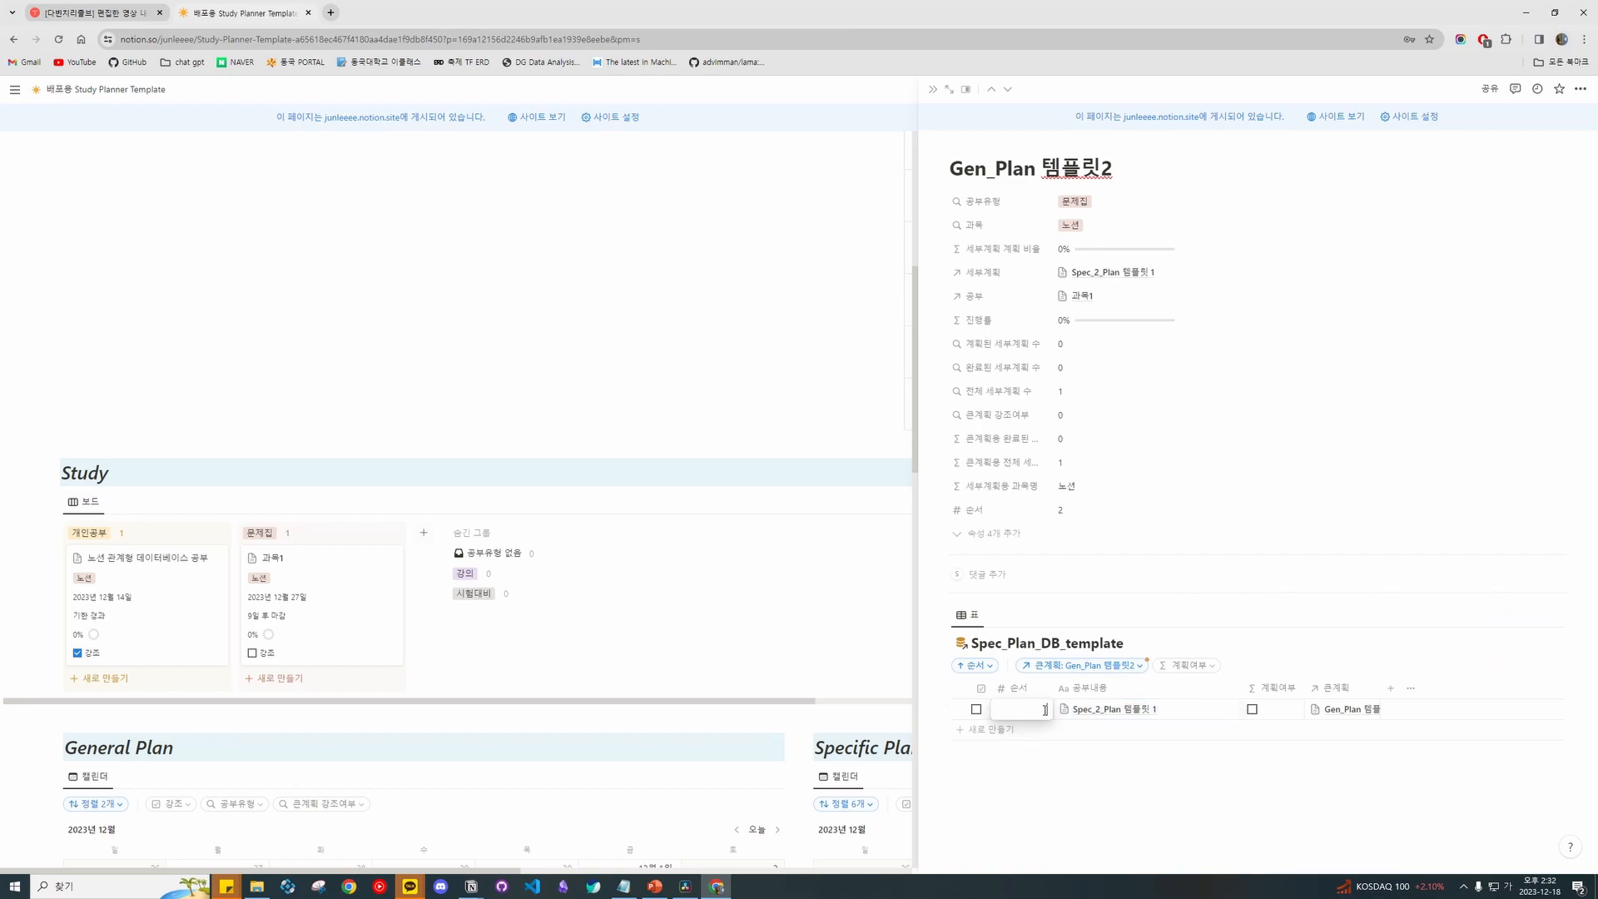
click(1109, 730)
click(1178, 733)
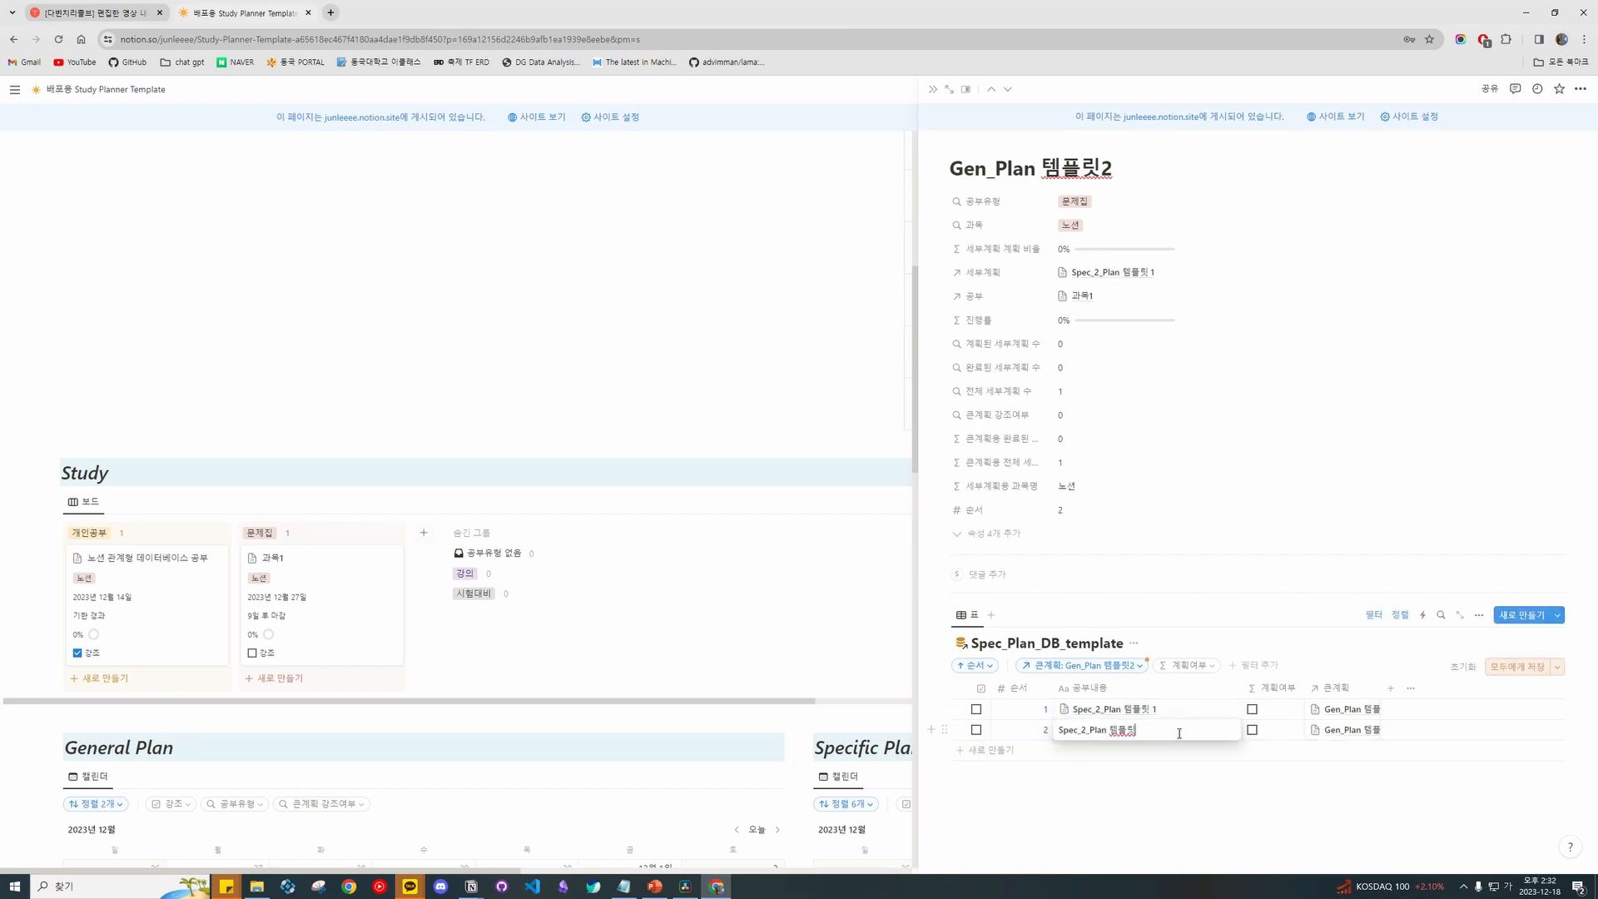
key(Escape)
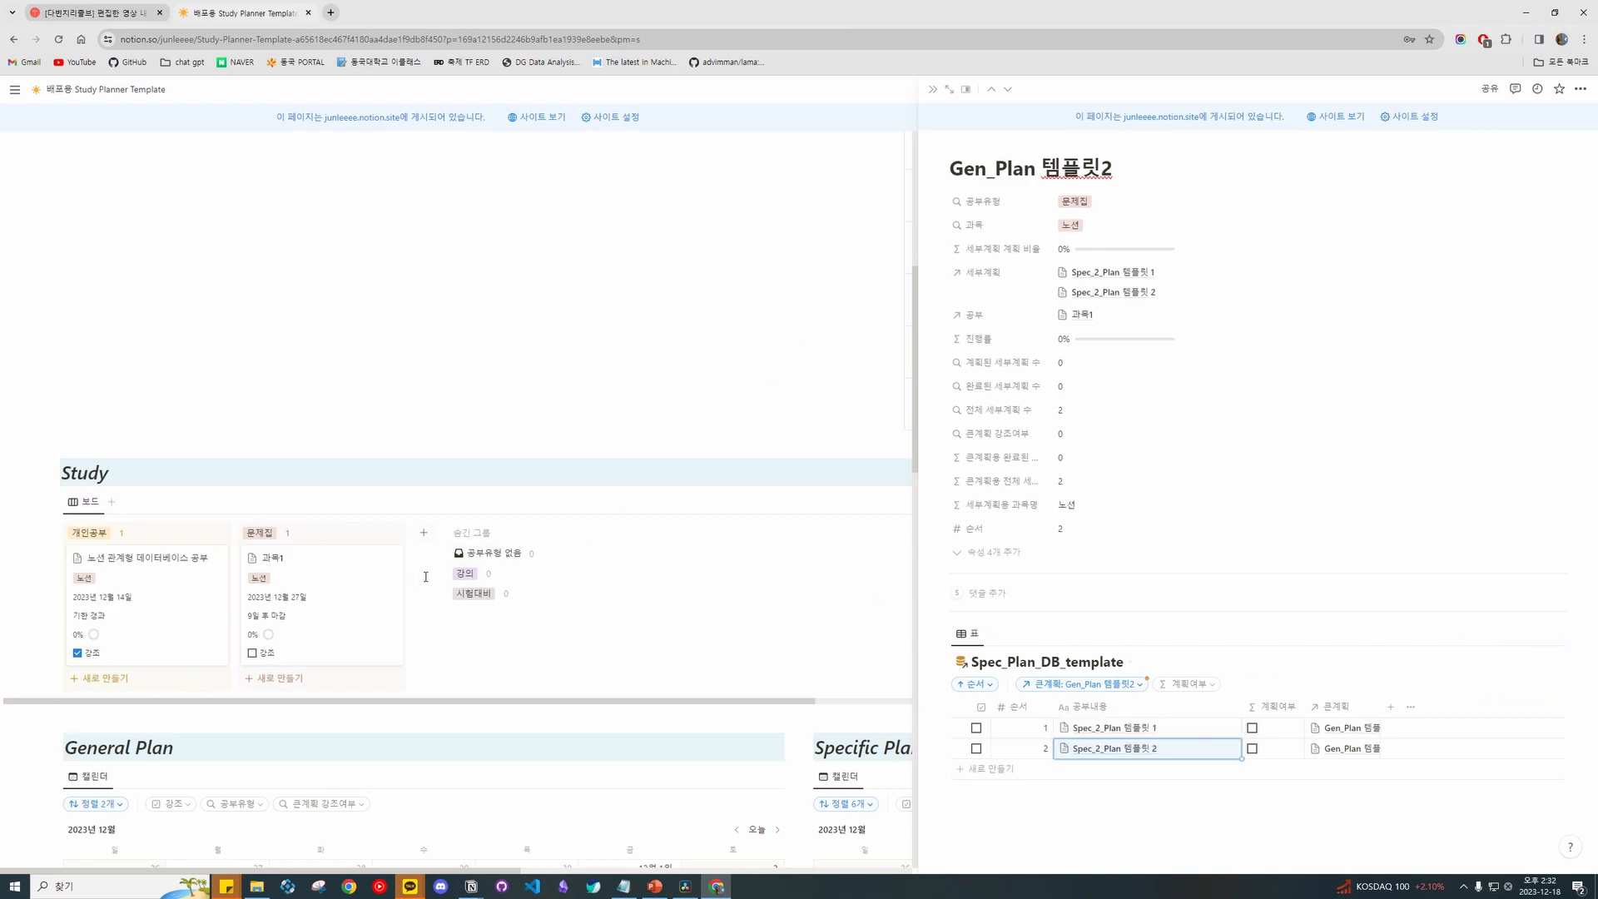
key(Escape)
Open Gen_Plan 템플릿3 from 과목1, filter its items to 템플릿3, and add one item.
click(313, 613)
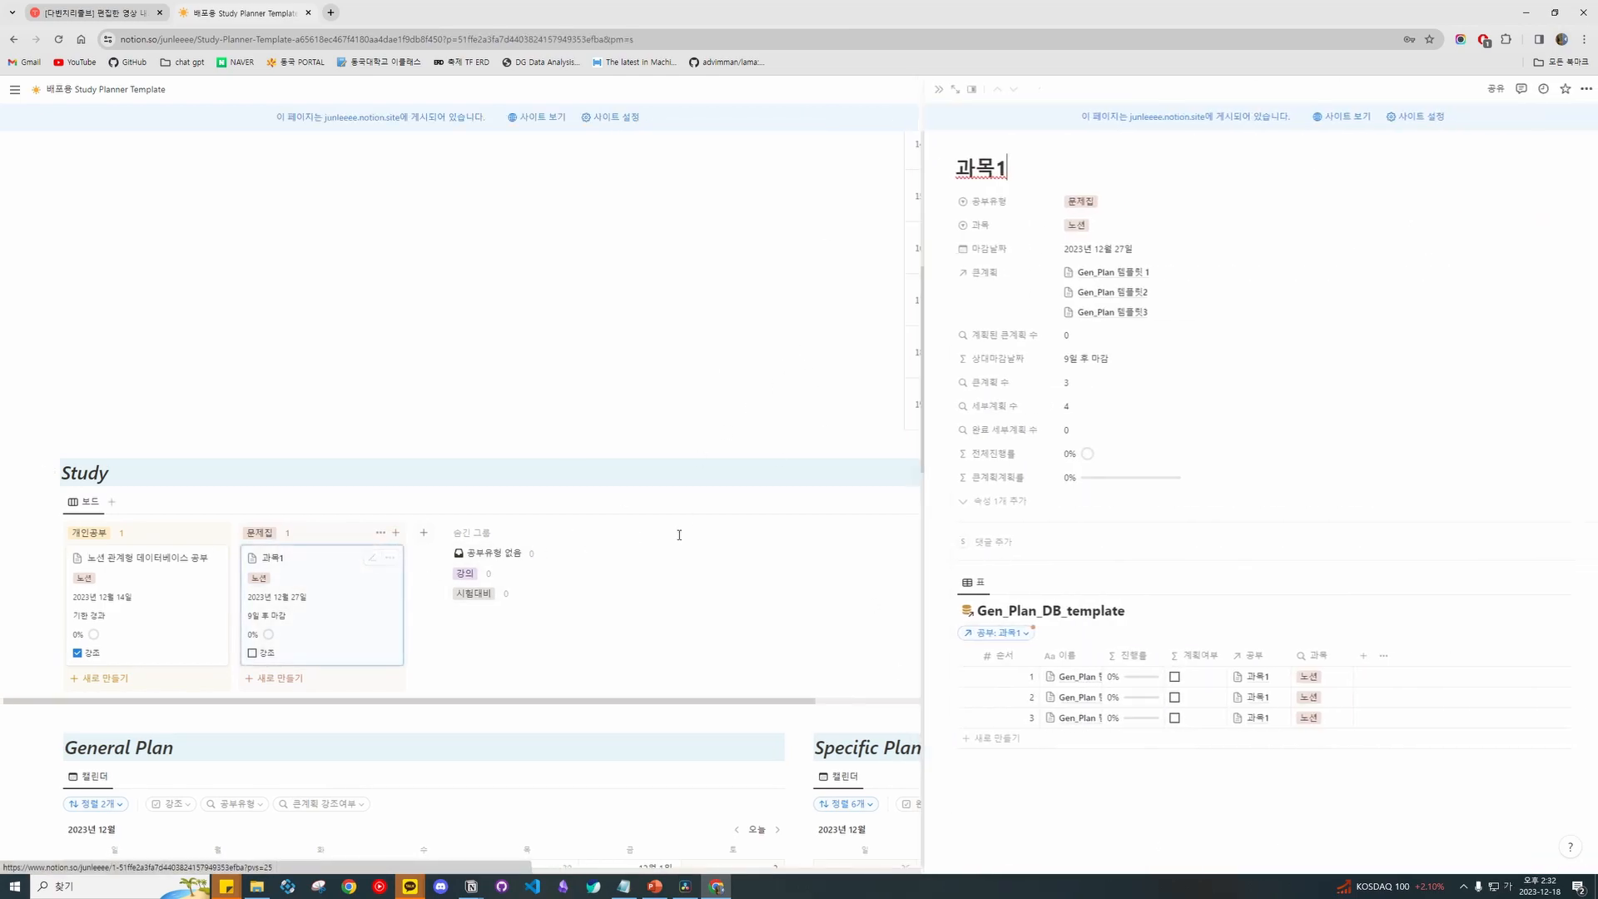
click(1073, 717)
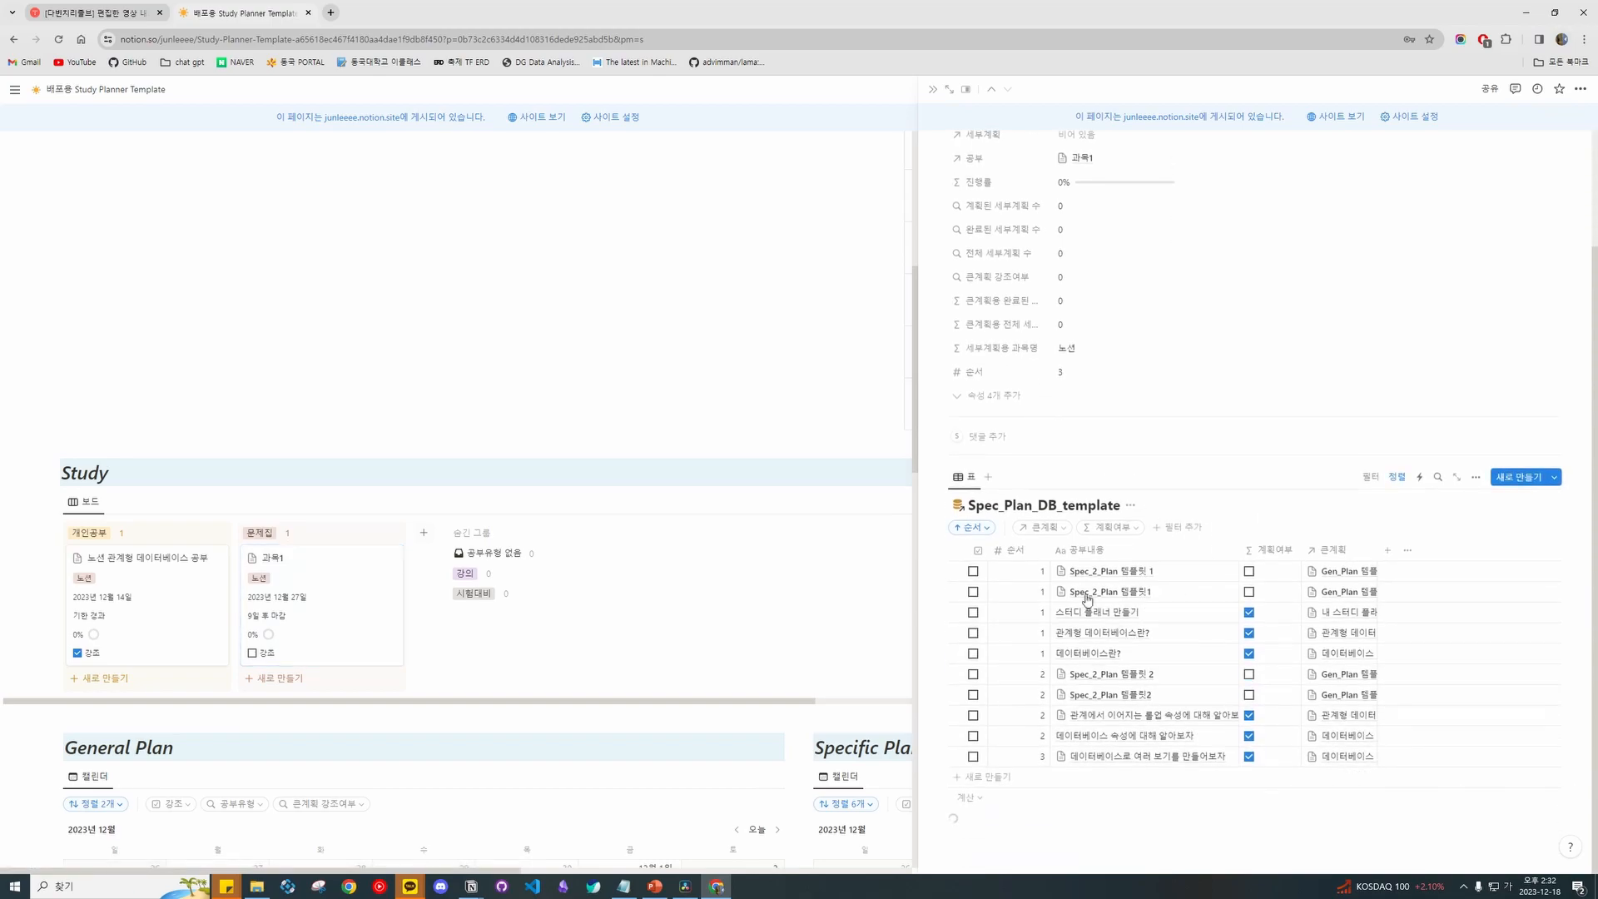
click(1040, 528)
click(1036, 592)
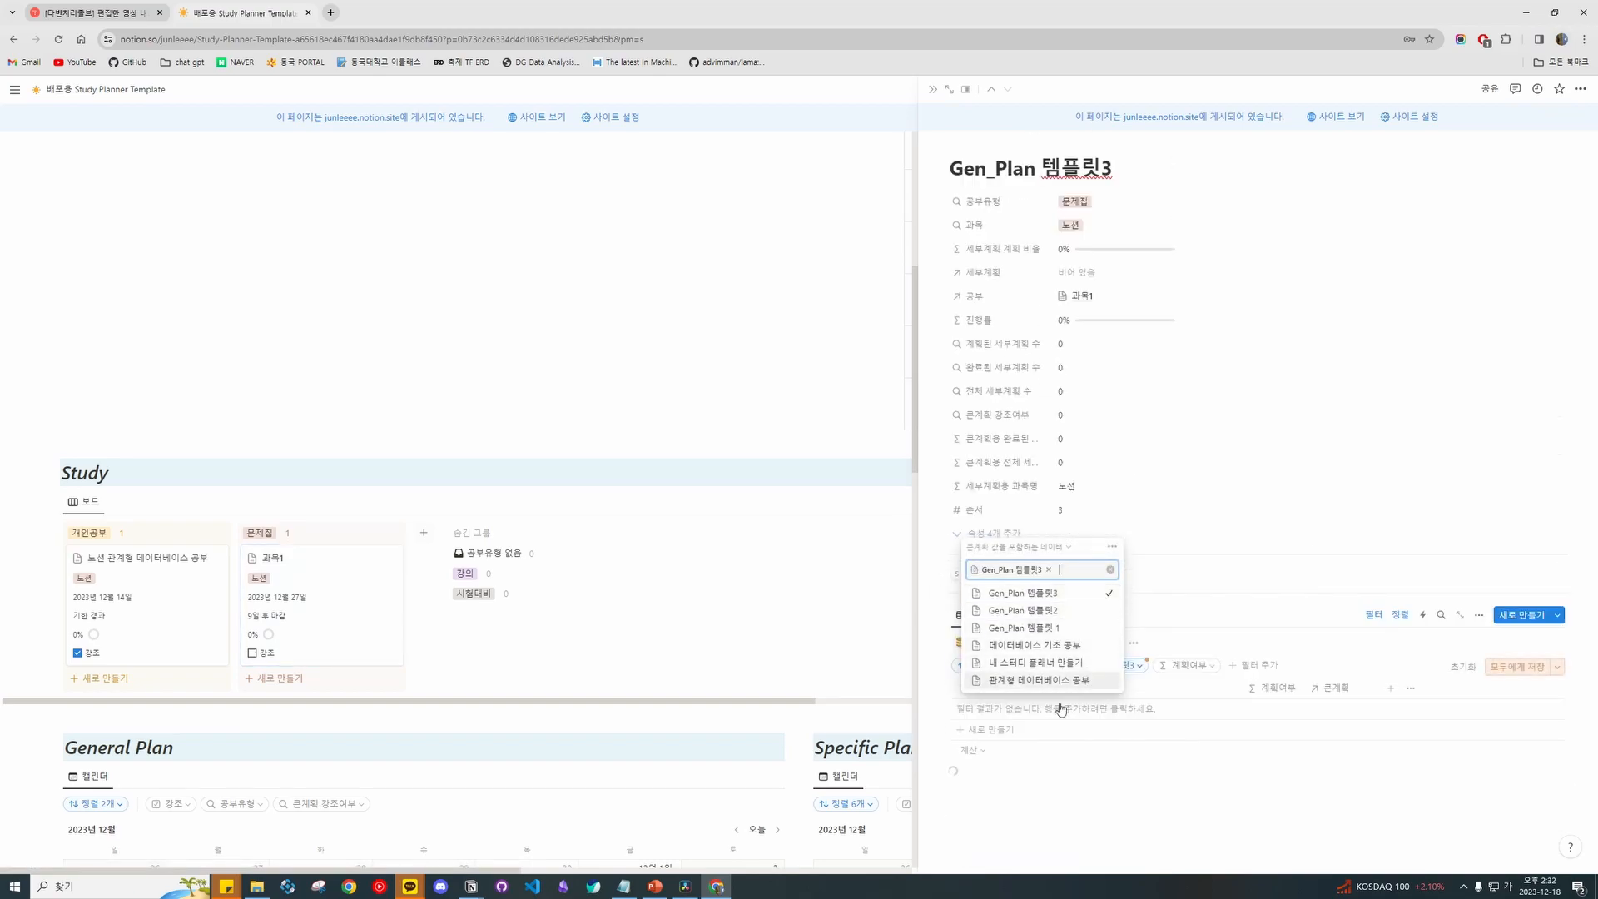
click(1173, 709)
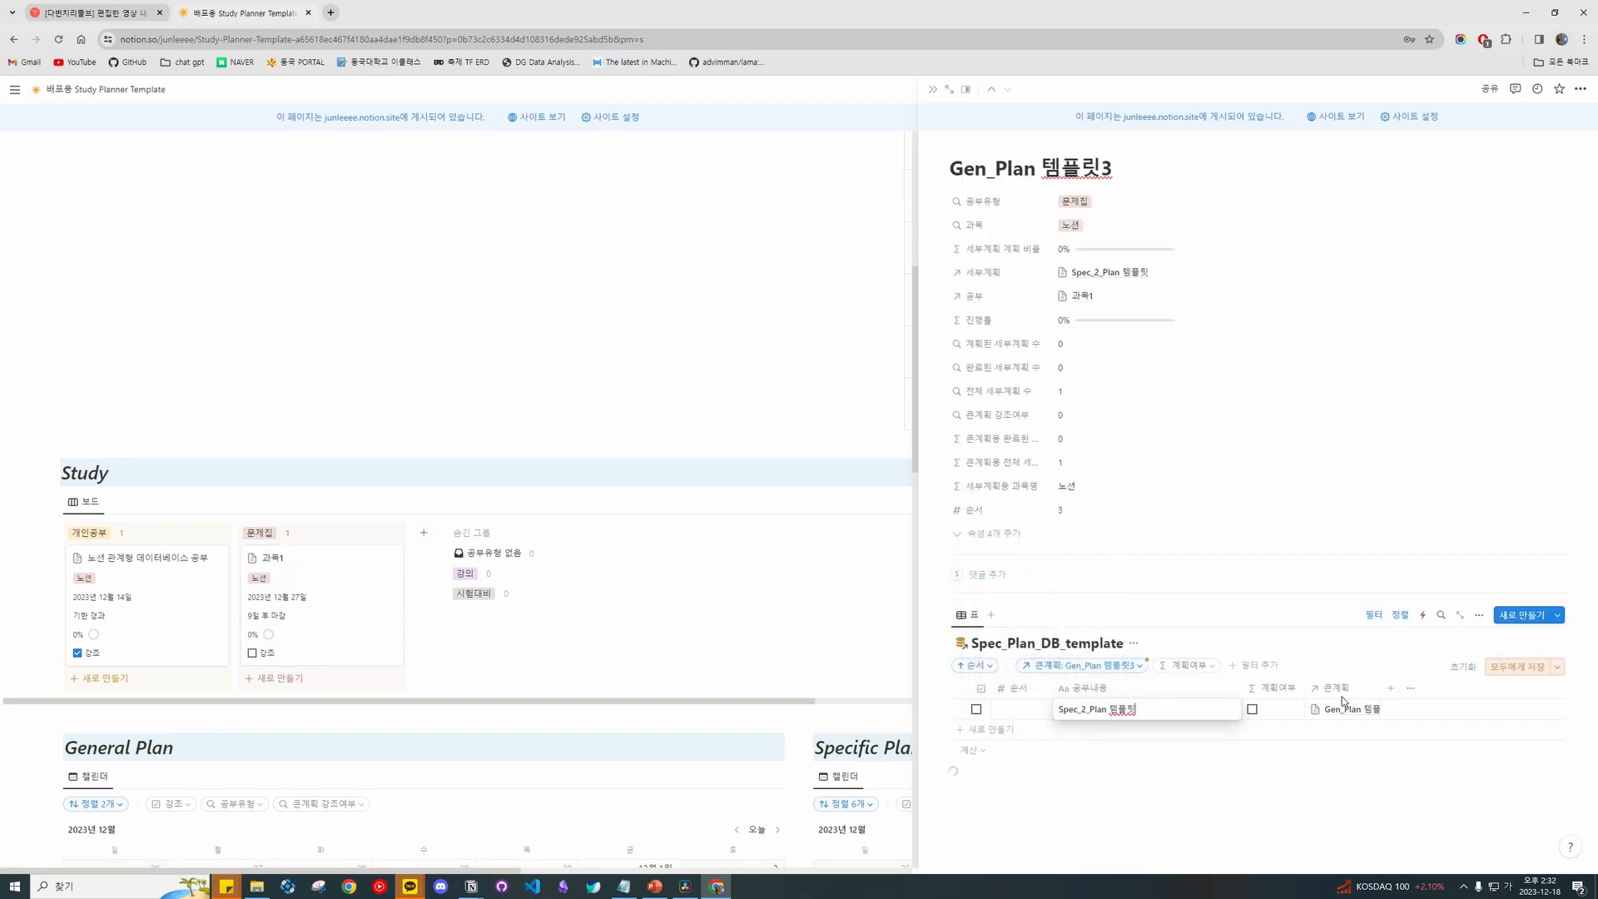
key(Return)
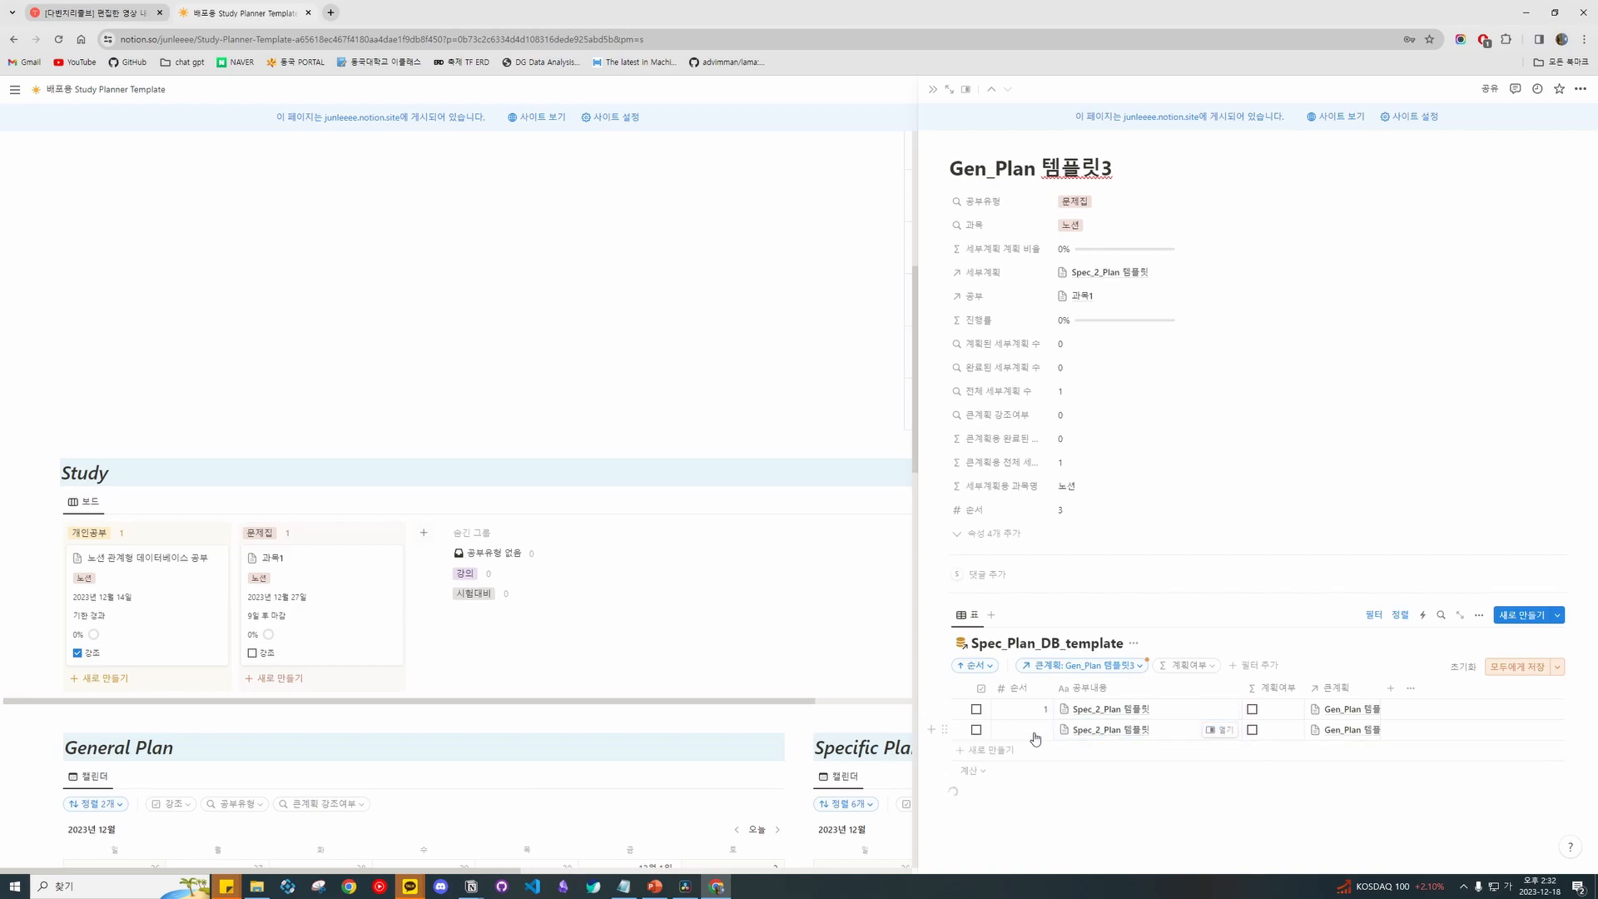
Add a third detailed-plan item named '3' with order number 3.
click(1105, 756)
click(1032, 773)
text(3)
click(1032, 775)
click(1034, 776)
click(1034, 793)
text(3)
Rename the first two items Spec_2_Plan 템플릿1 and Spec_2_Plan 템플릿2.
click(1169, 749)
text(1)
click(1167, 767)
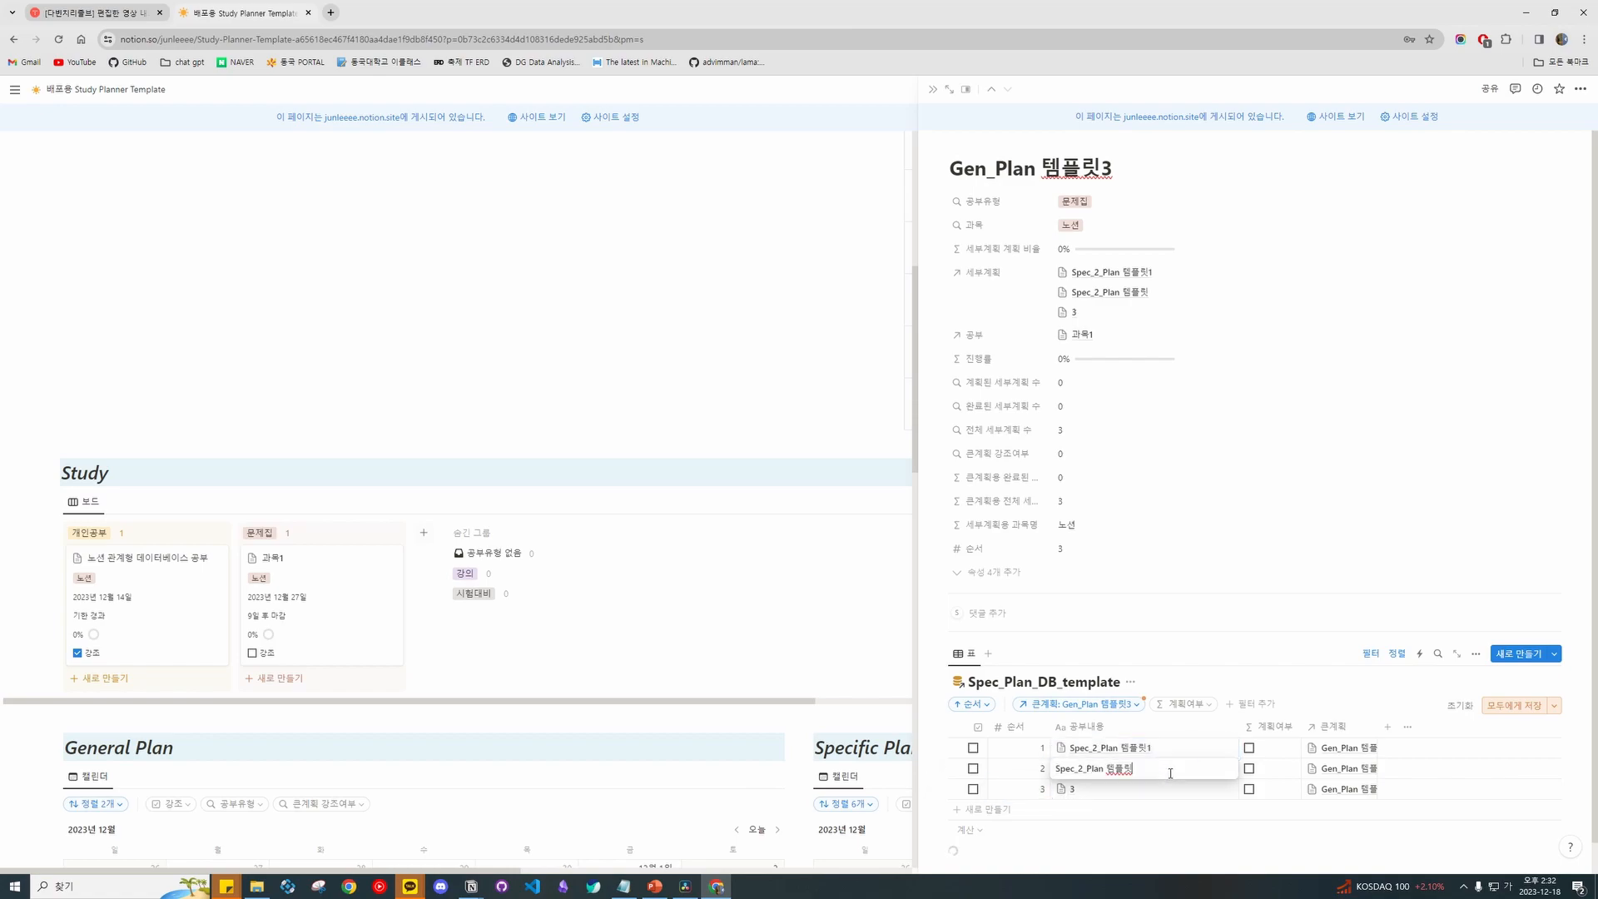
key(Escape)
scroll(1140, 749, down, 1)
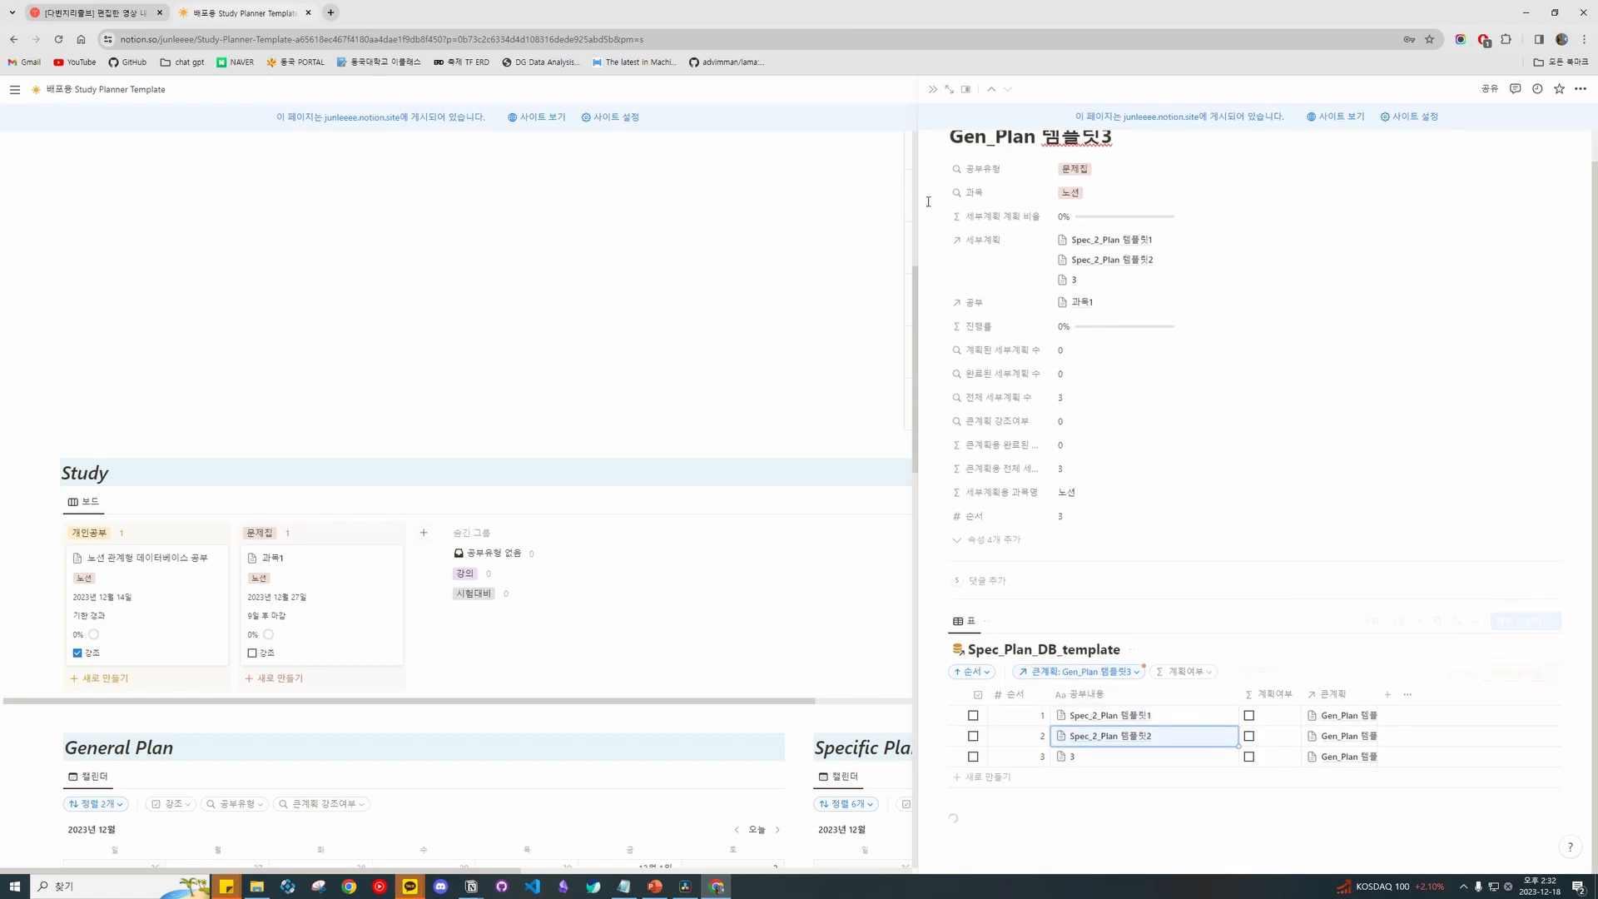
Close the Gen_Plan 템플릿3 page and return to the calendars.
click(932, 89)
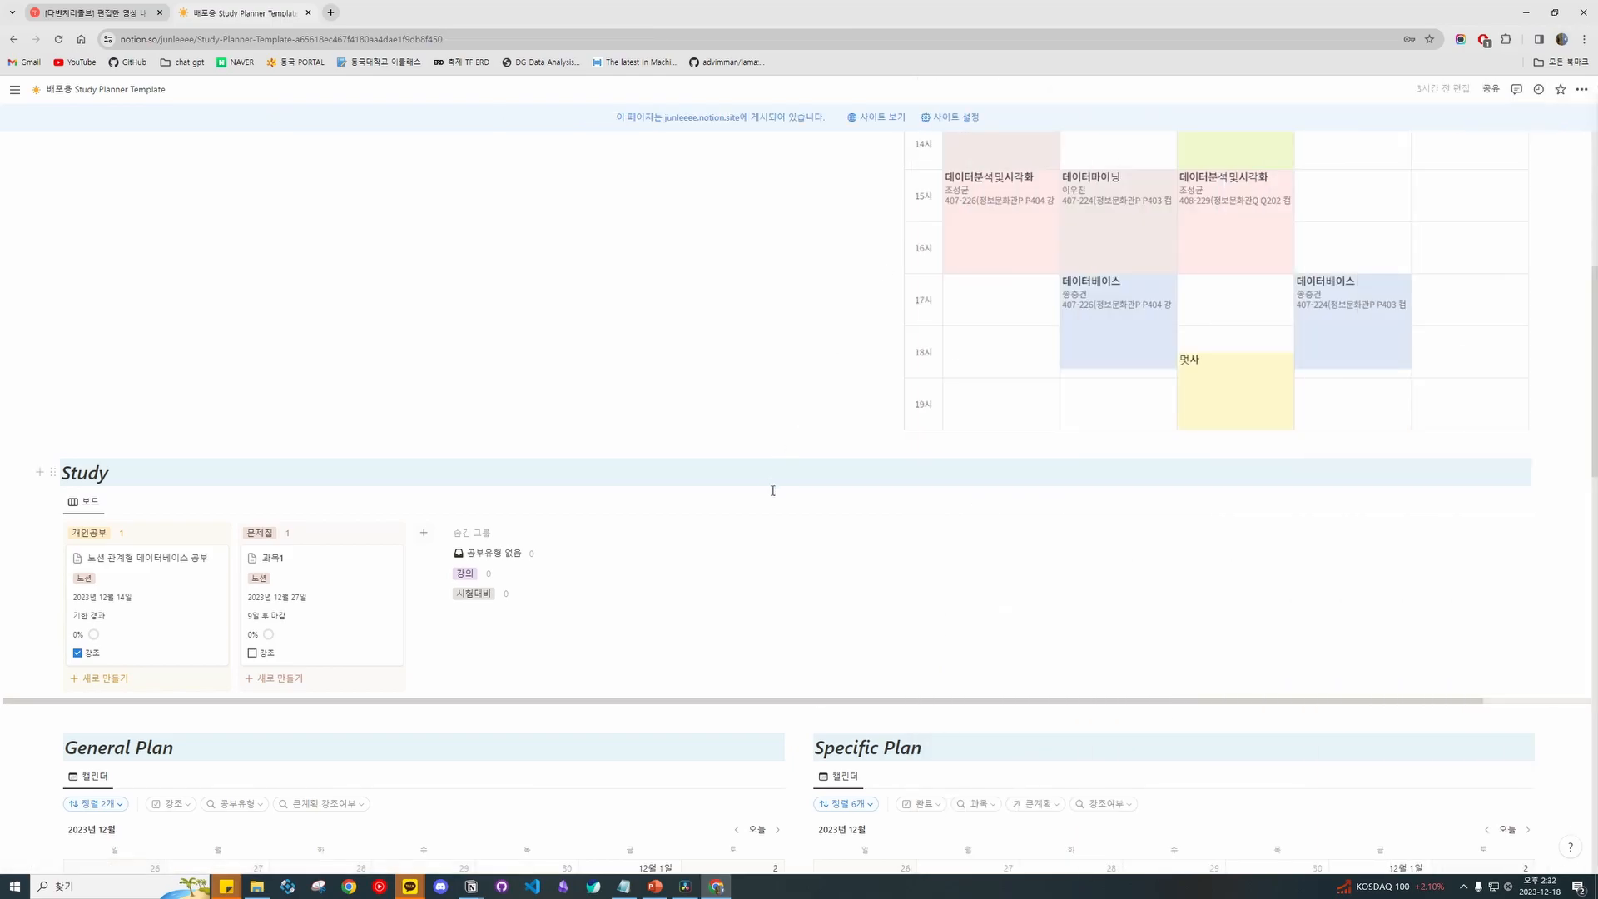
scroll(768, 485, down, 5)
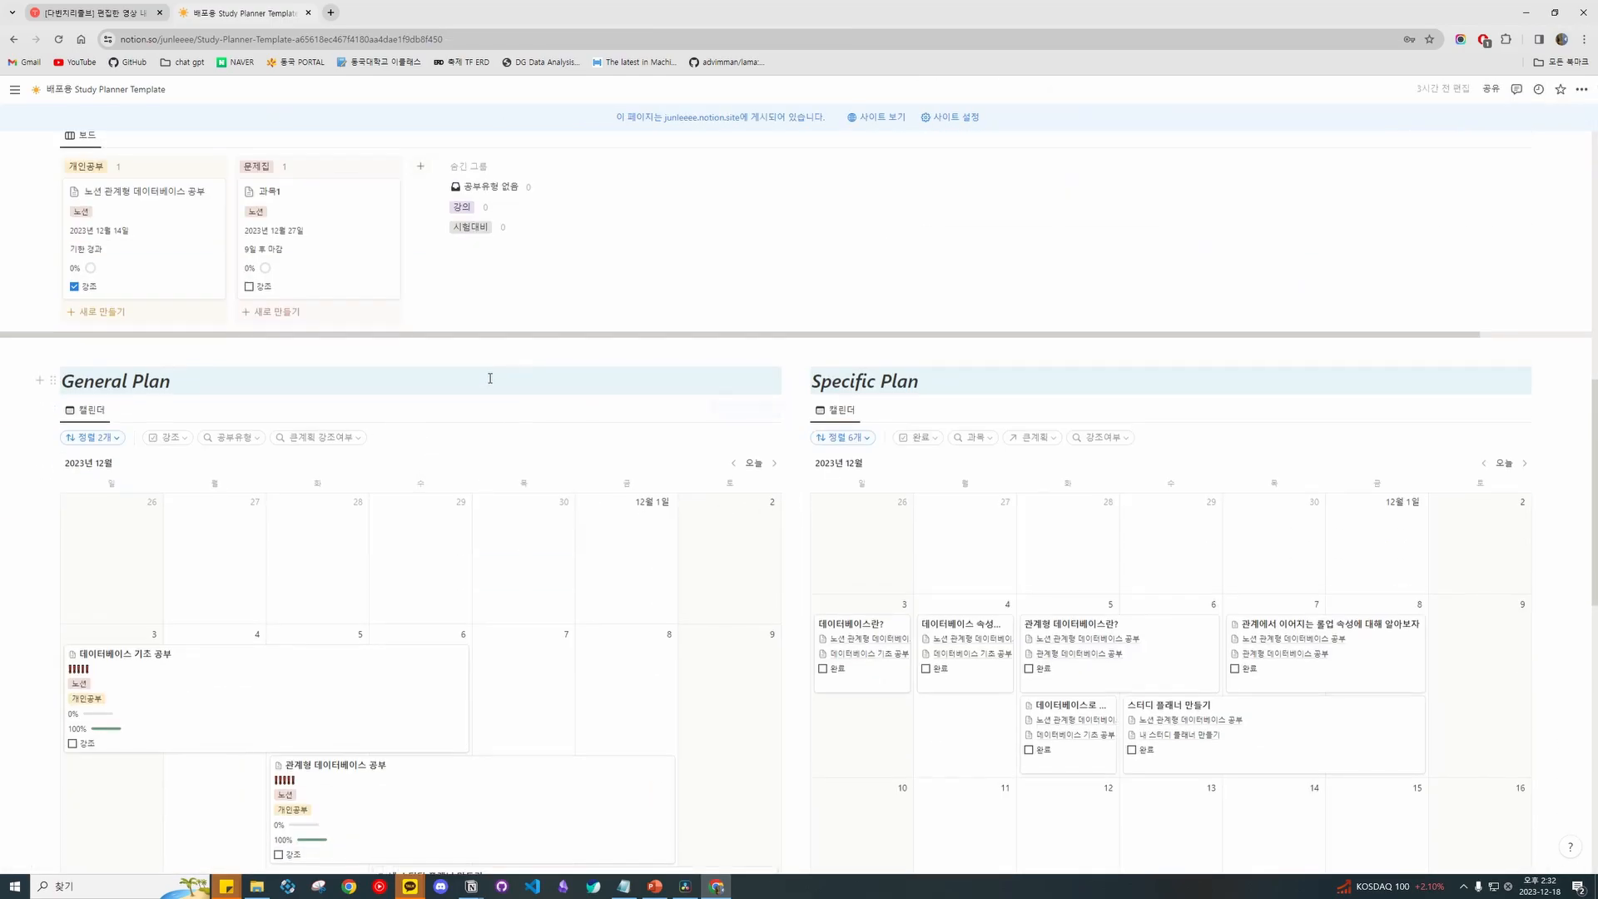
scroll(489, 374, up, 3)
scroll(396, 497, down, 3)
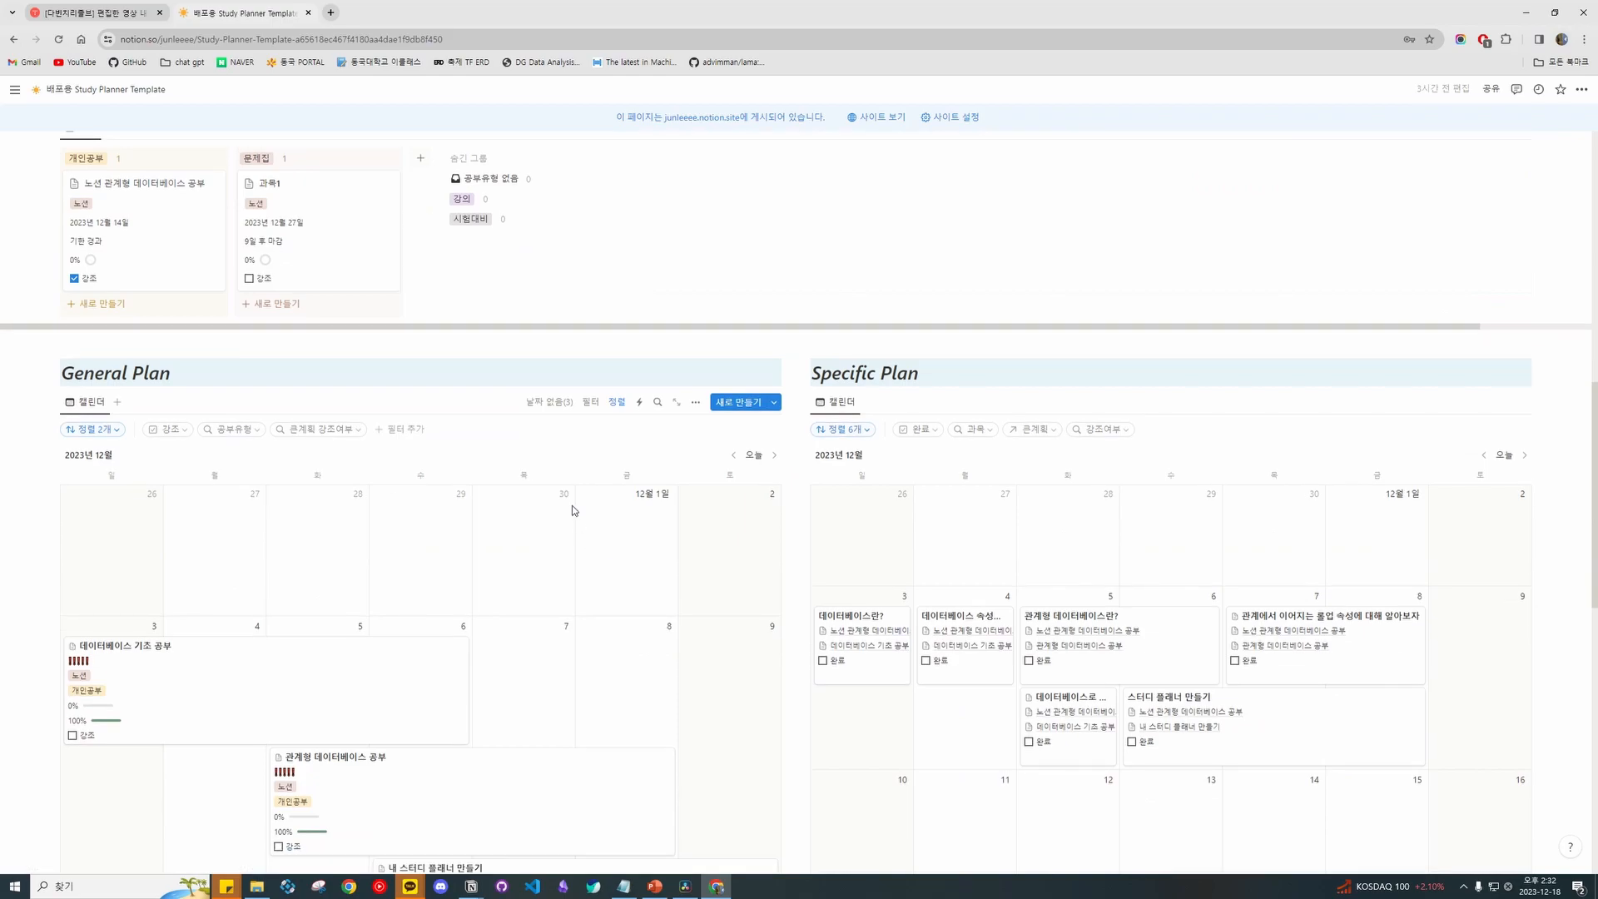
Check the undated-page lists of the General Plan and Specific Plan calendars.
click(549, 401)
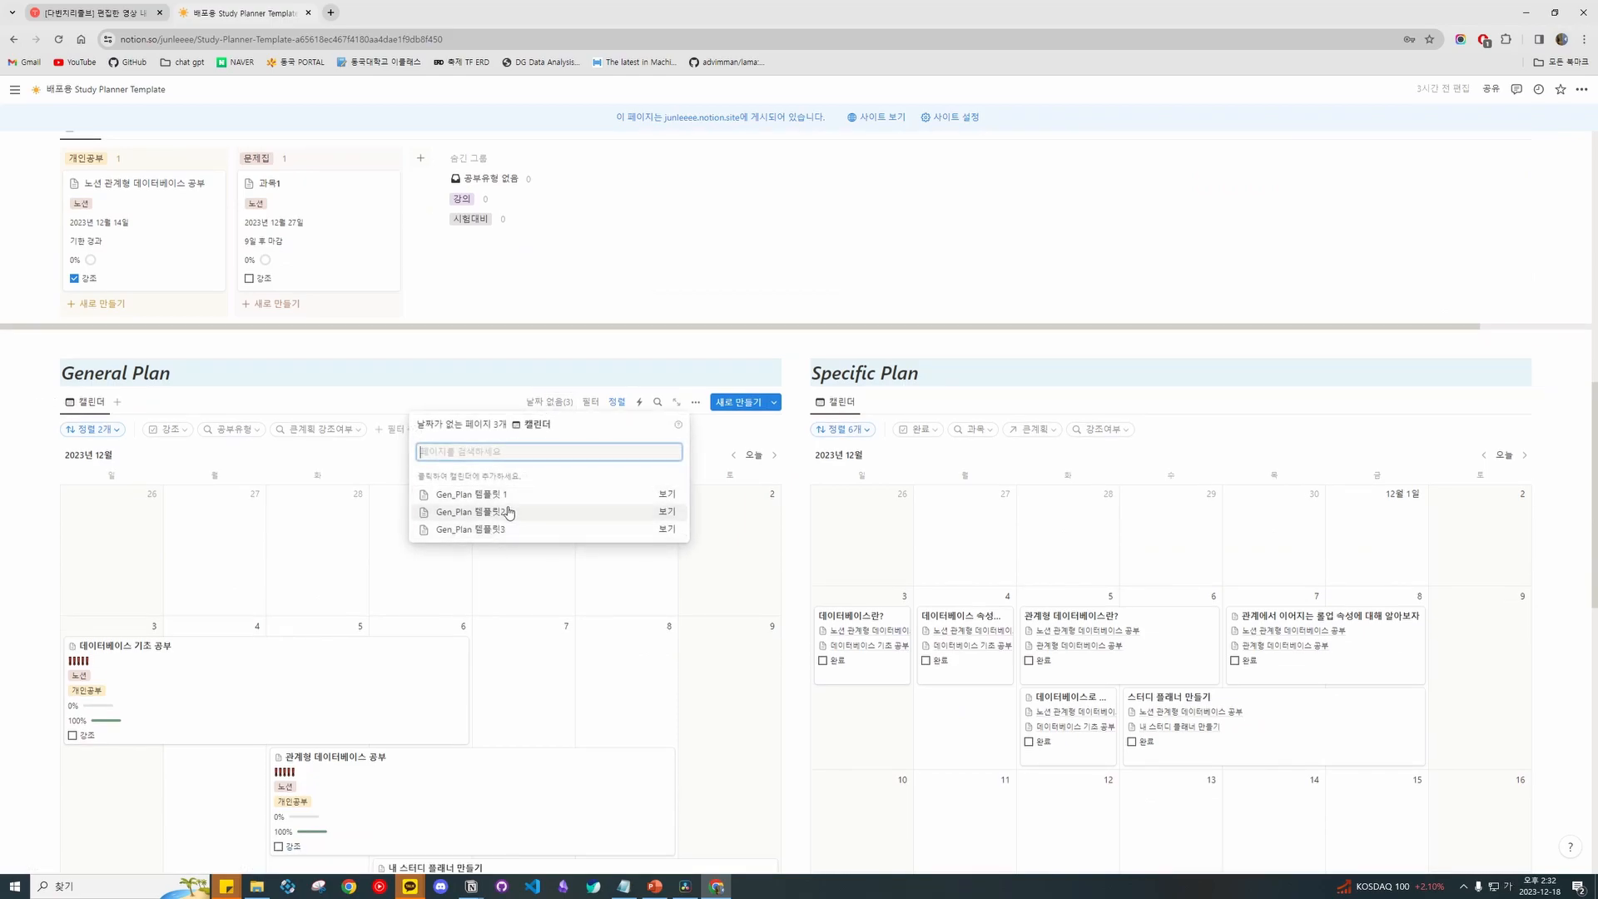
click(821, 327)
click(1289, 401)
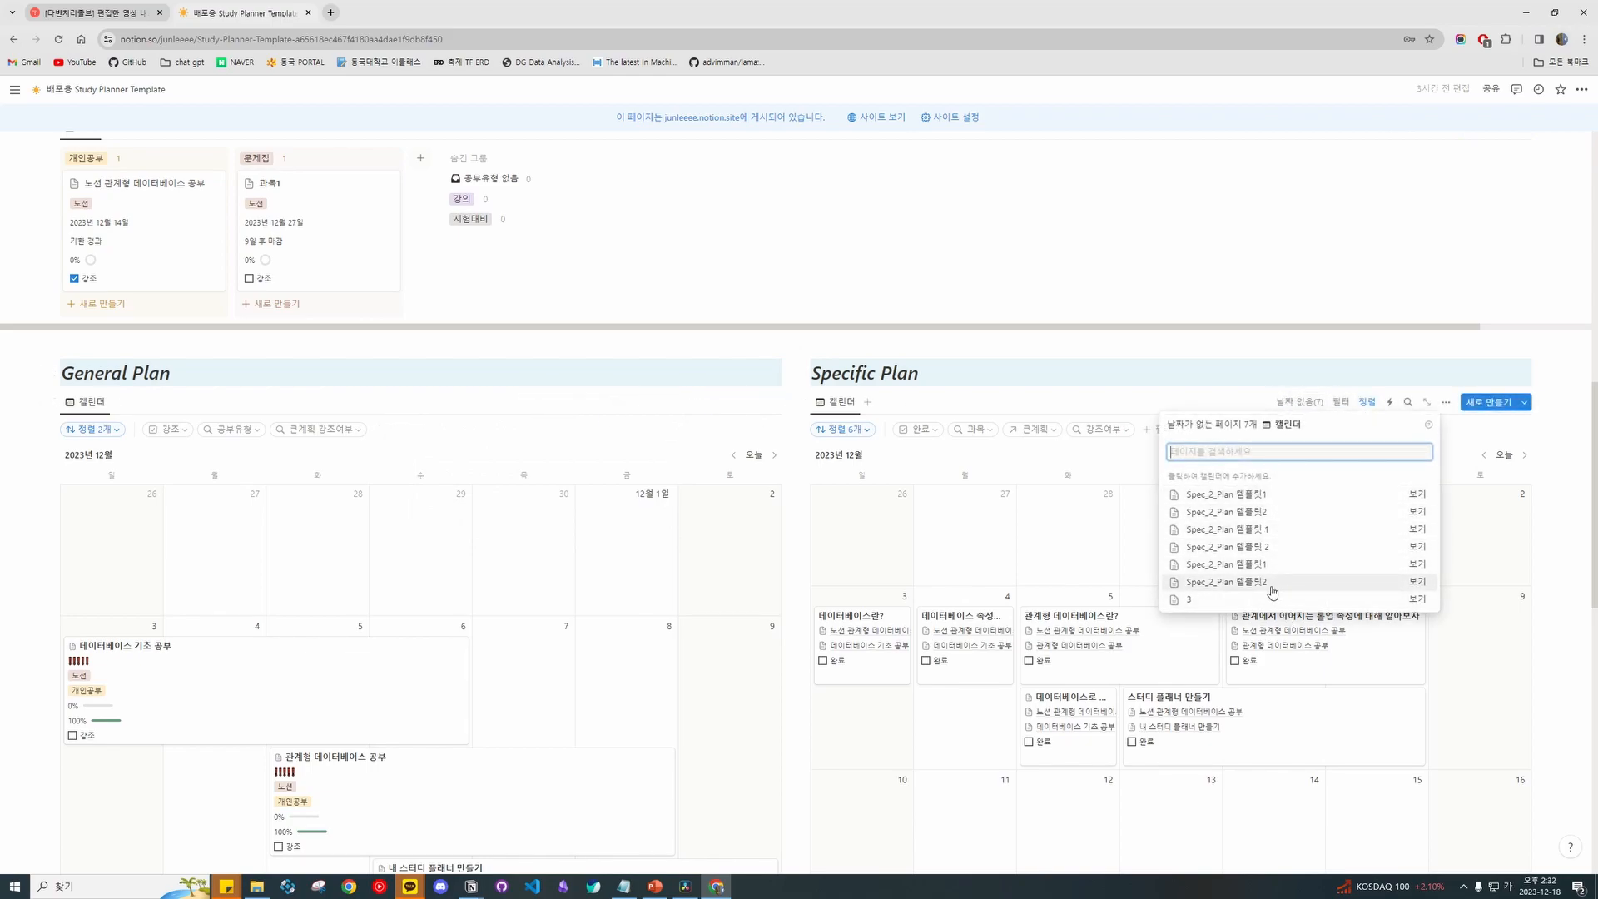
click(1115, 519)
click(1298, 402)
click(1188, 365)
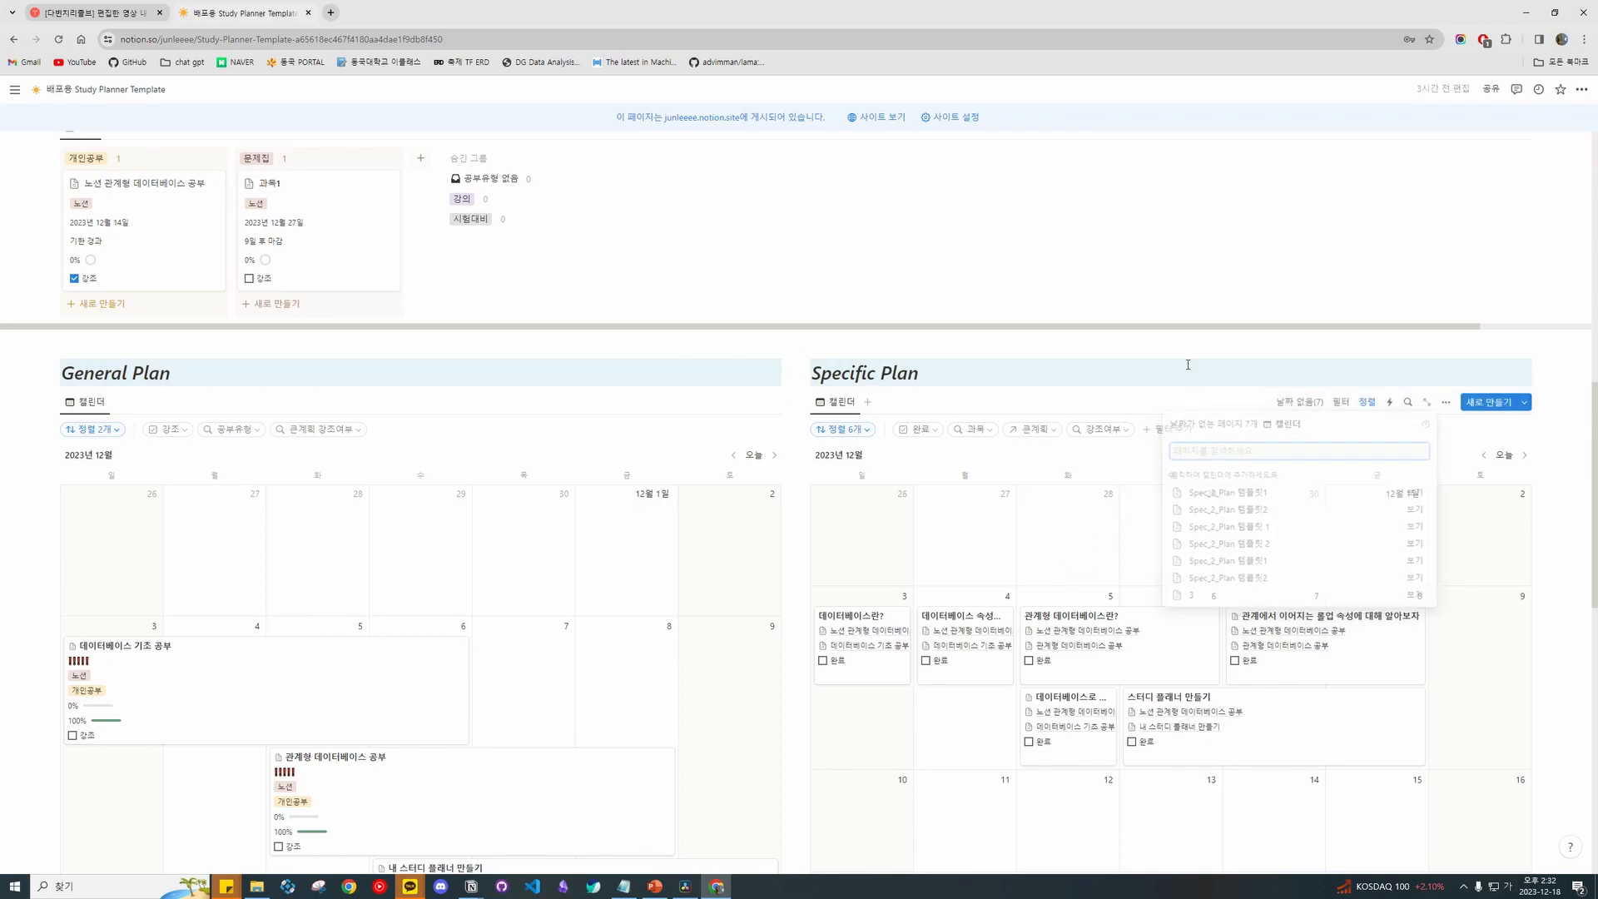
scroll(552, 378, down, 4)
scroll(537, 341, up, 3)
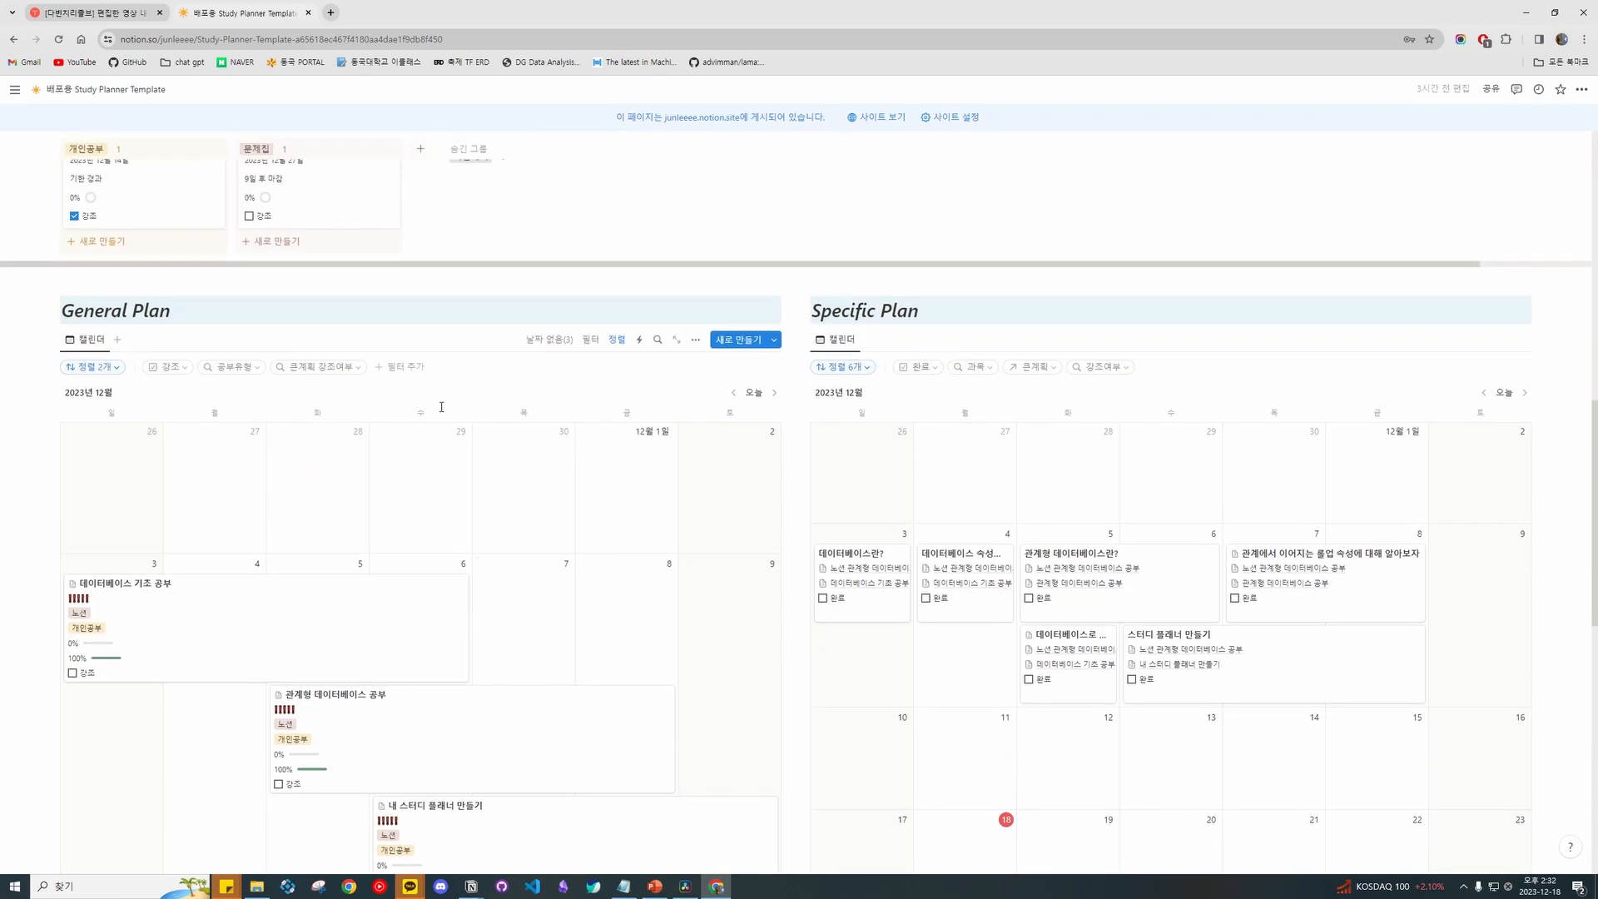
Schedule Gen_Plan 템플릿 1 on December 18 from the General Plan's undated list.
click(540, 340)
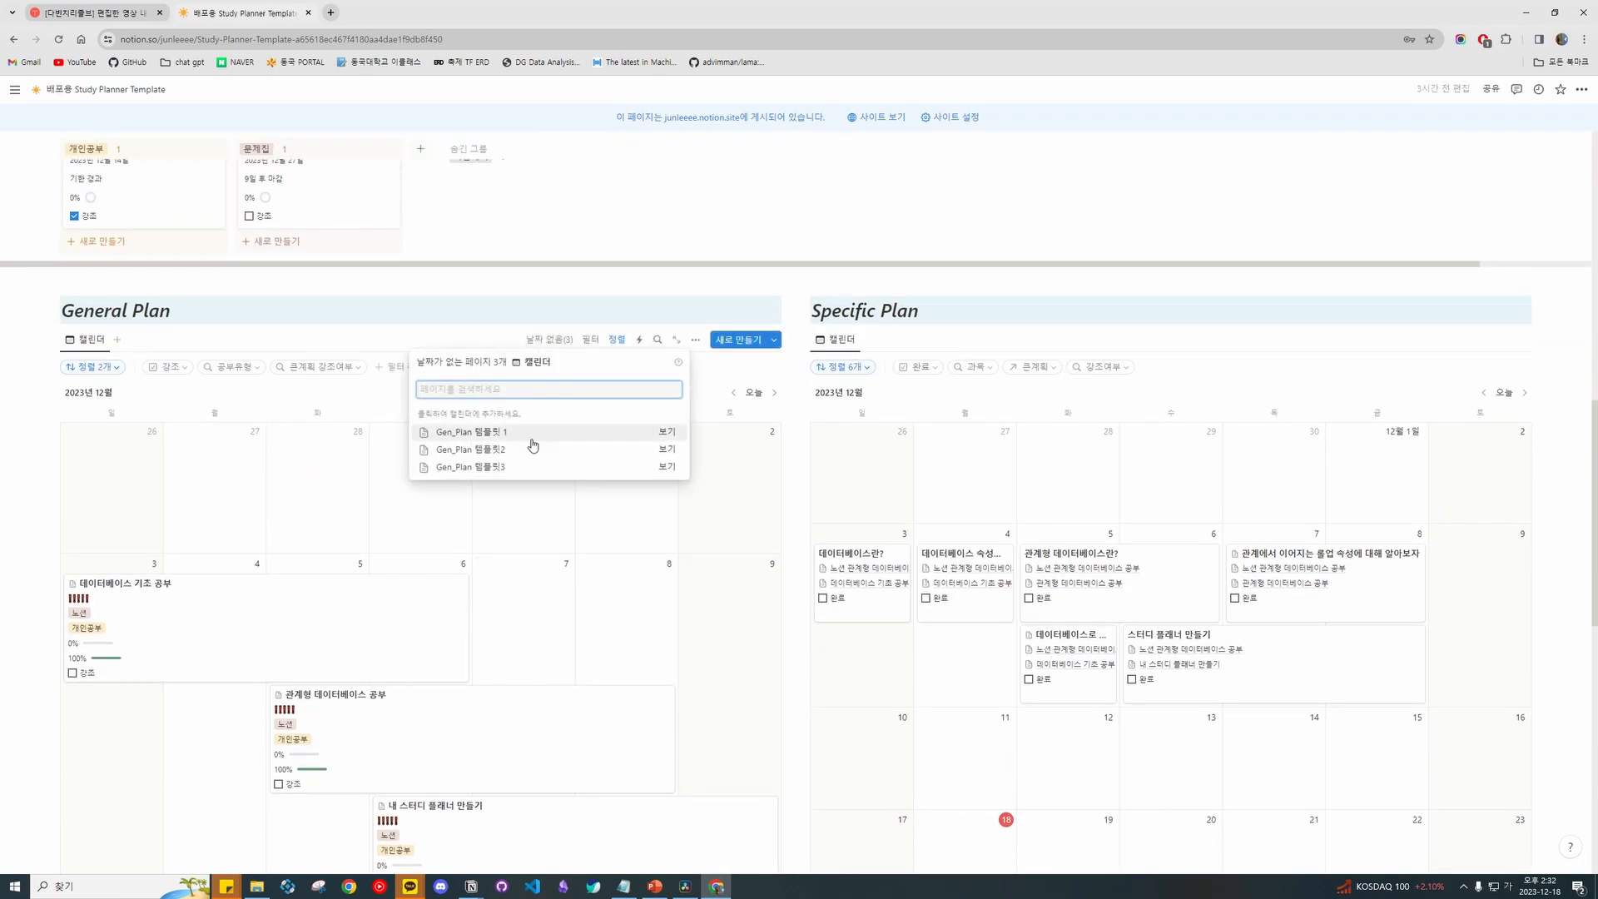
click(603, 436)
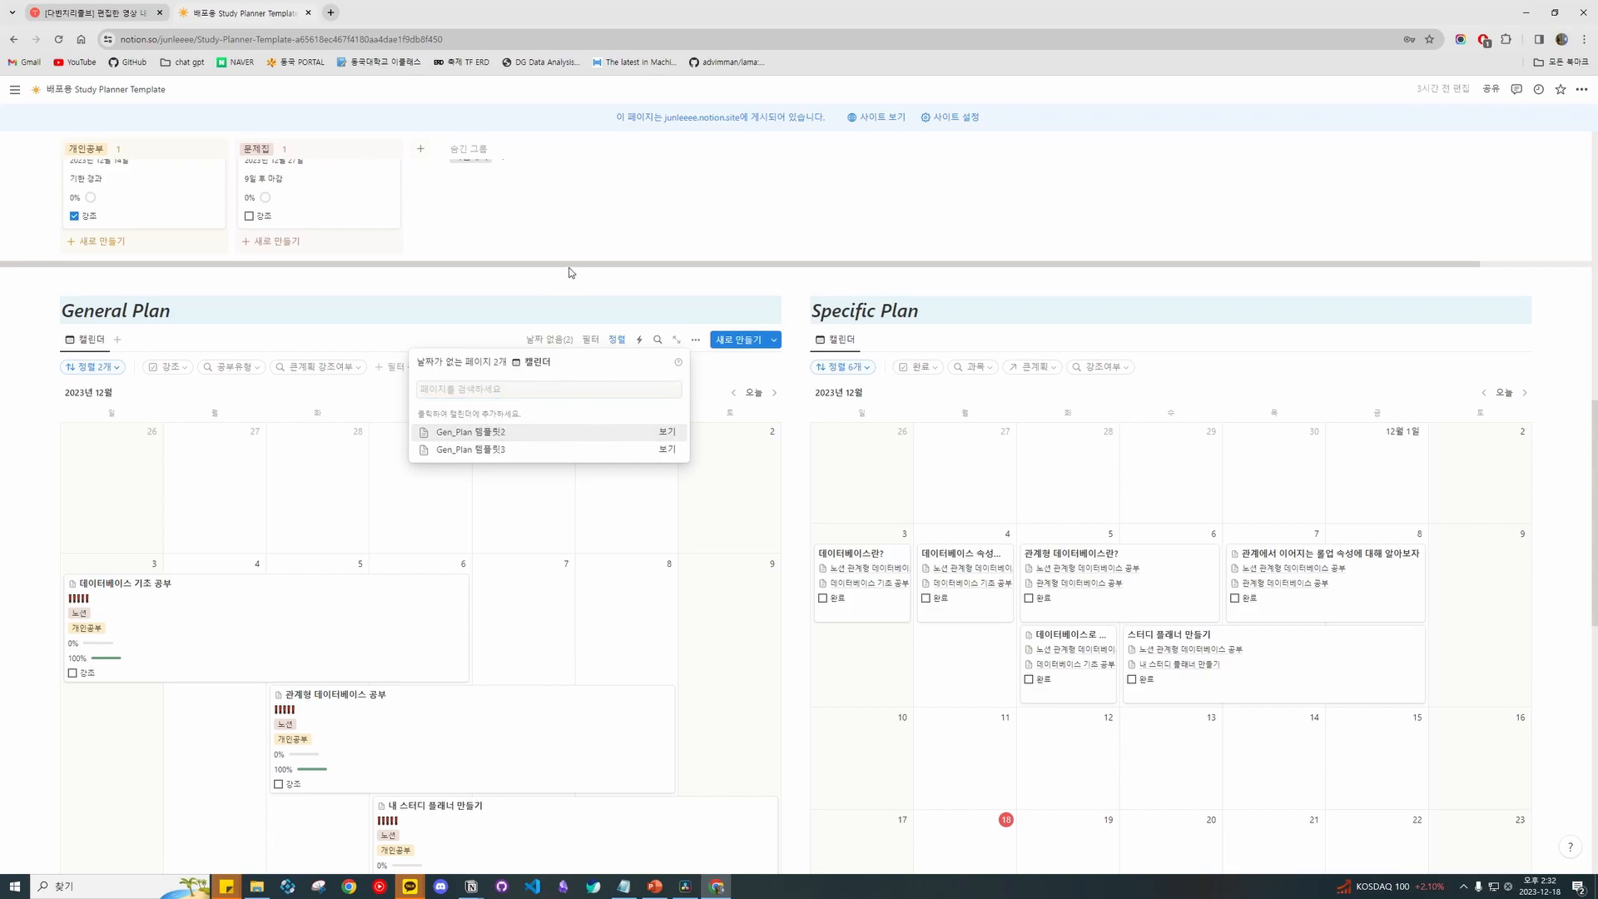
scroll(563, 467, down, 7)
scroll(429, 554, up, 7)
From the 과목1 preview, schedule Gen_Plan 템플릿2 on December 19 and 템플릿3 on December 20.
click(349, 492)
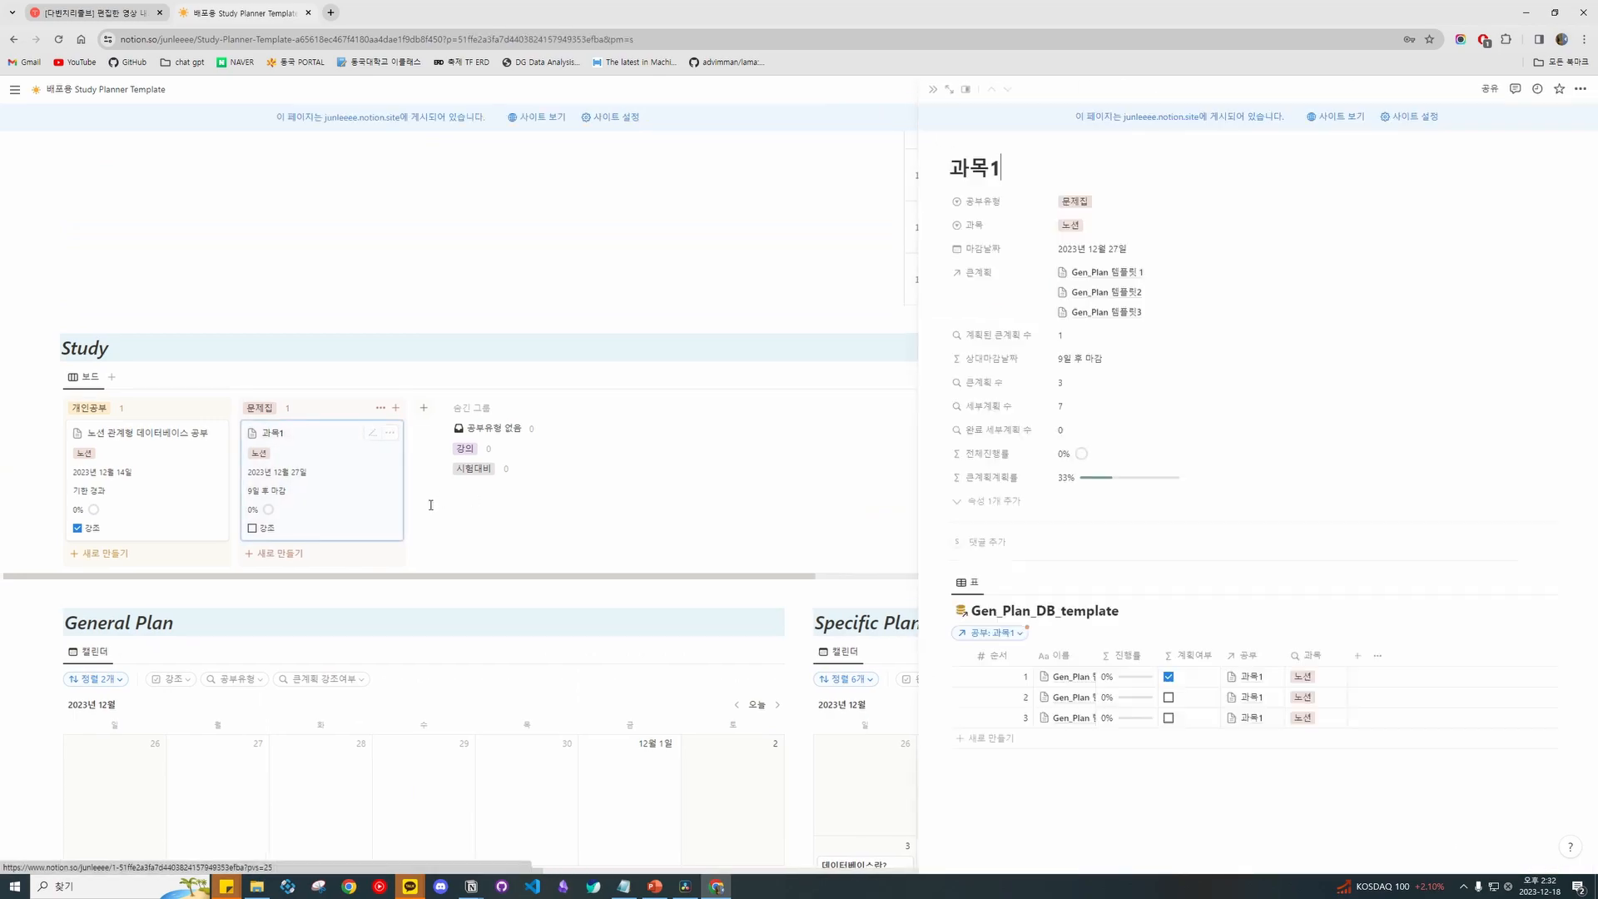
scroll(541, 521, down, 7)
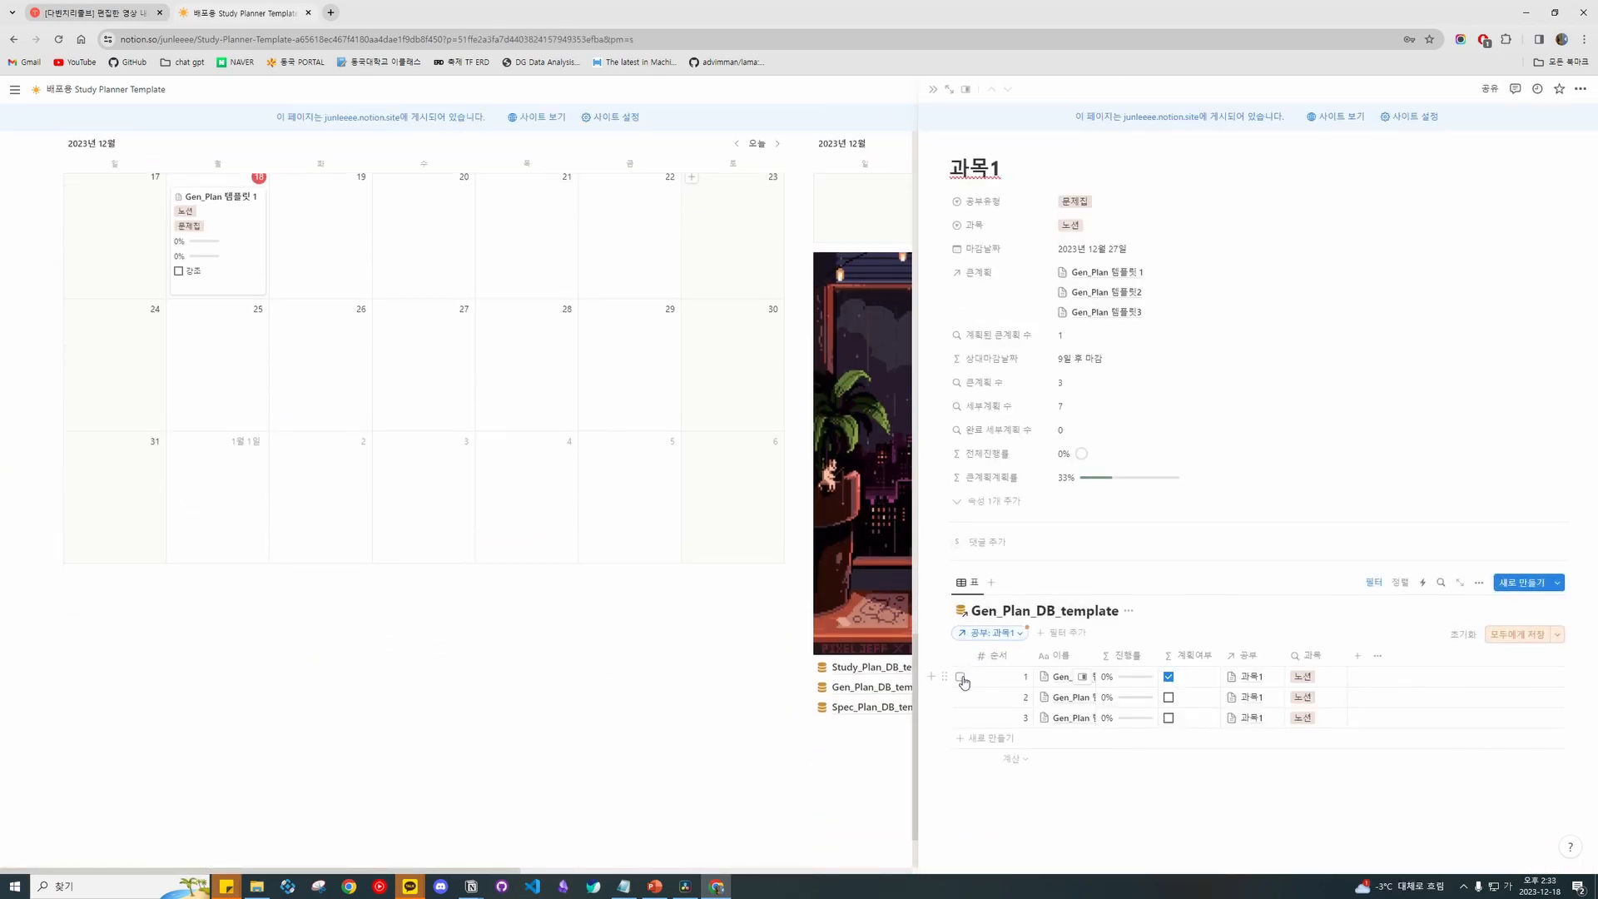
scroll(760, 521, up, 8)
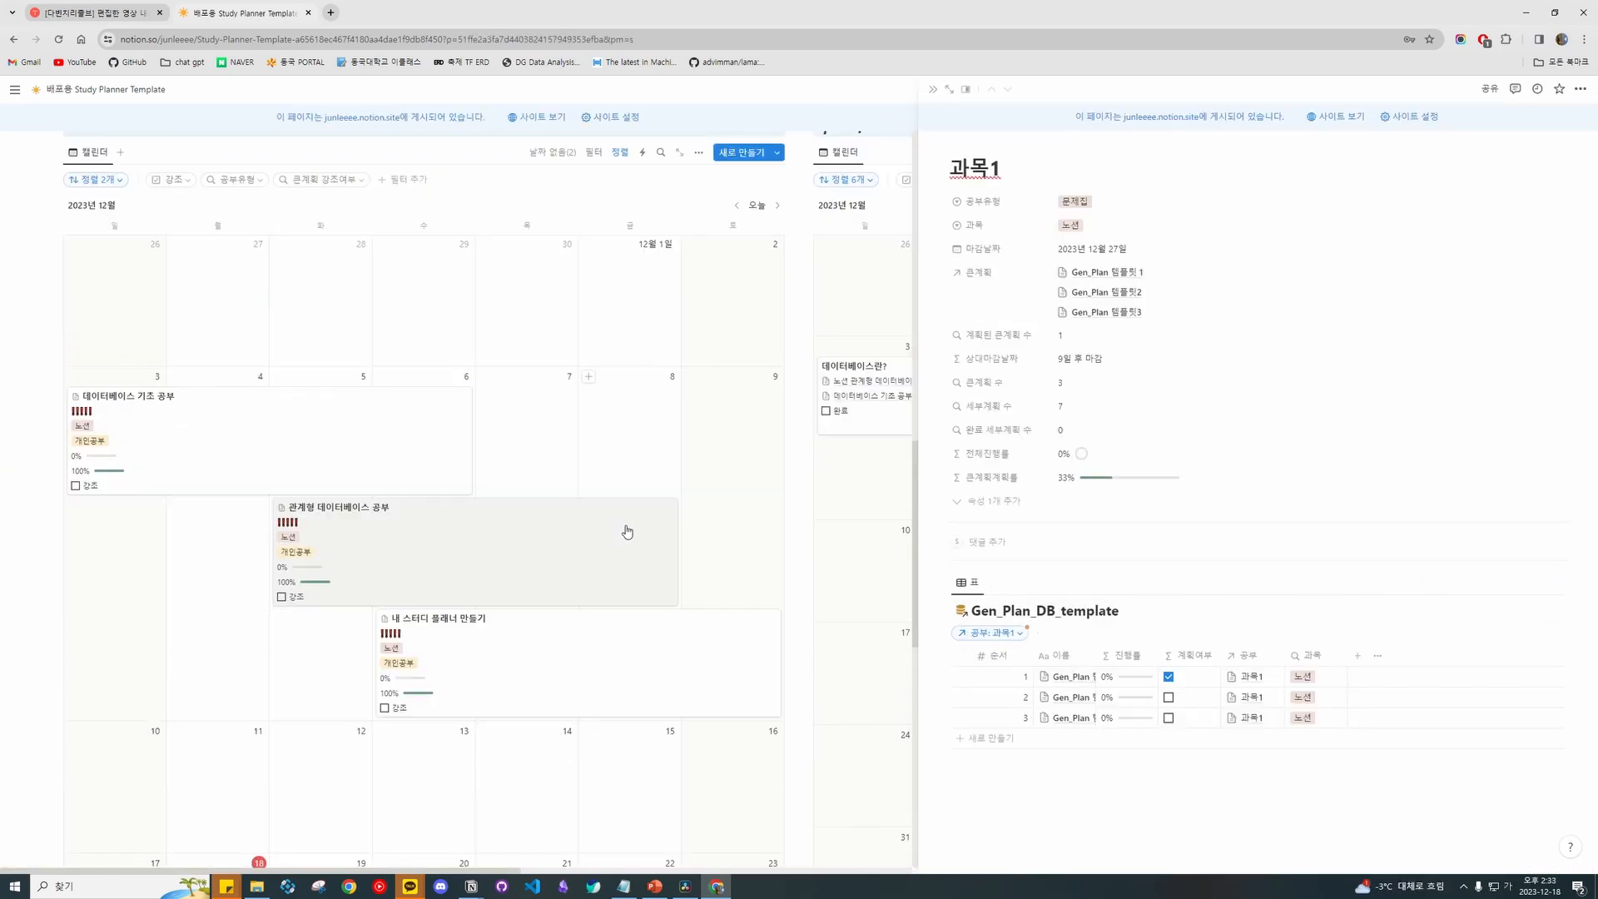
scroll(627, 531, up, 4)
scroll(786, 629, down, 8)
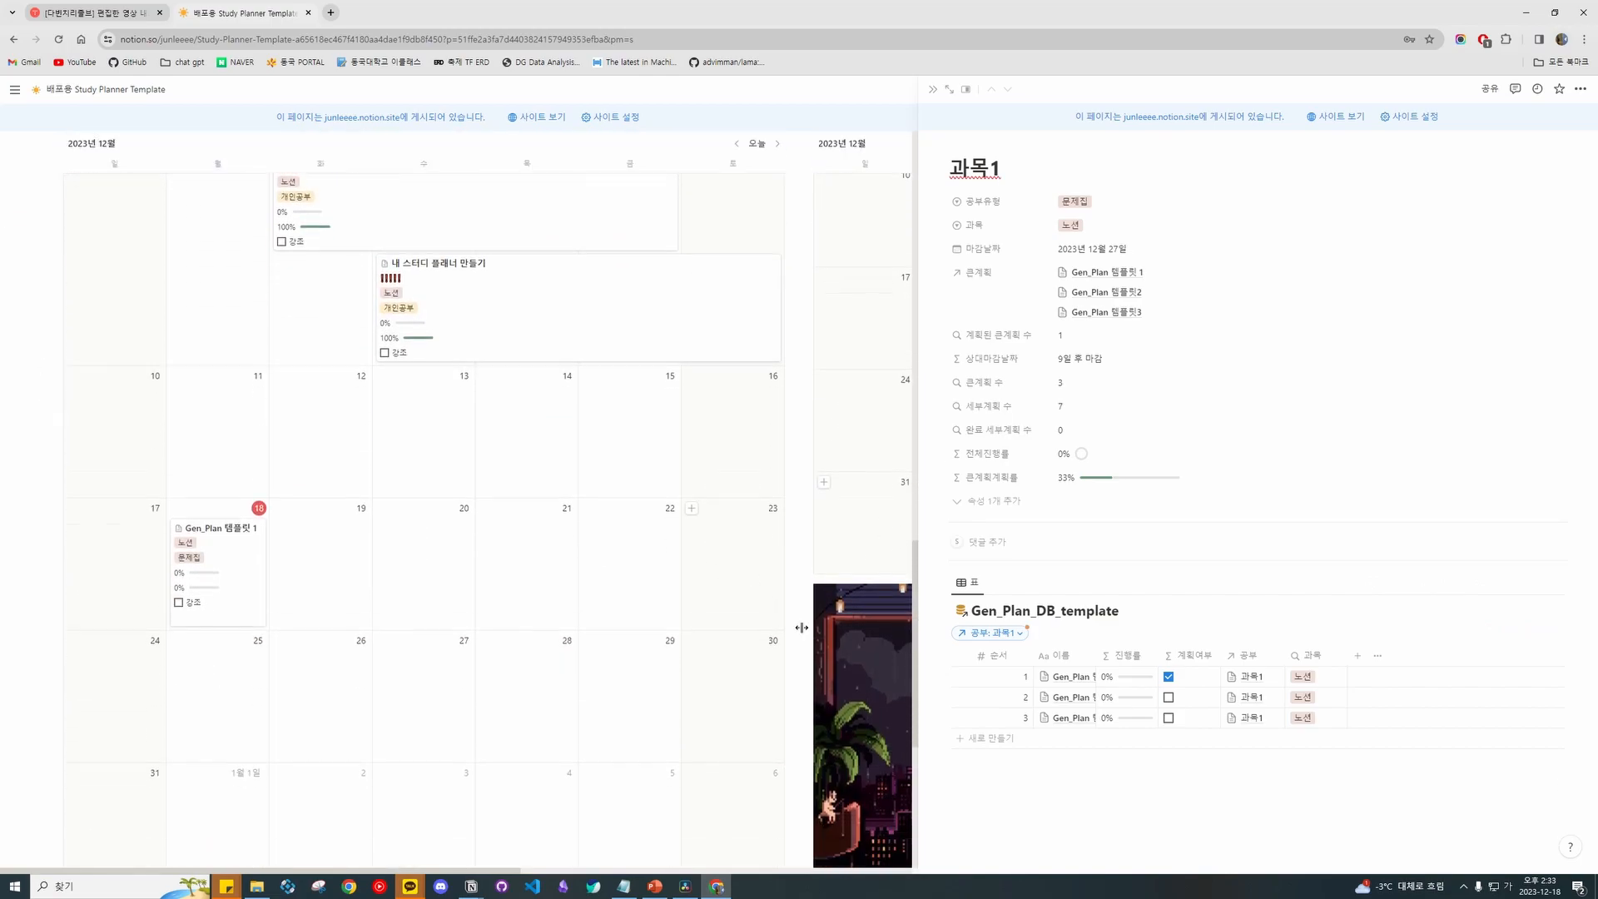
drag(947, 697, 324, 482)
drag(947, 717, 421, 462)
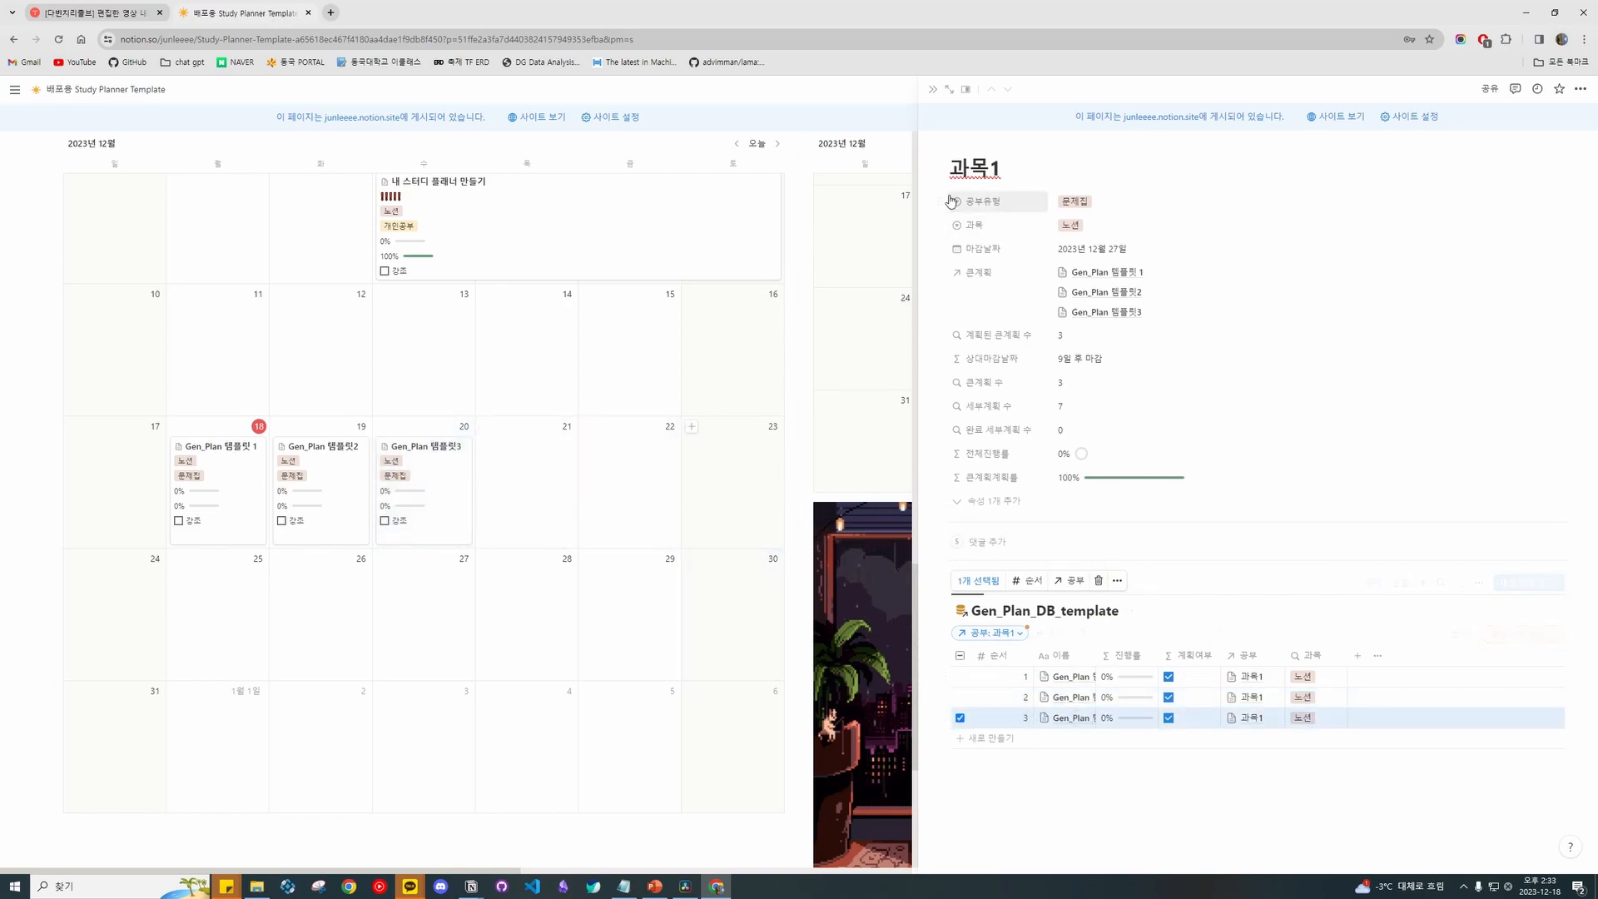
Close the 과목1 preview and scroll back up to the calendars.
click(935, 90)
scroll(863, 445, up, 3)
scroll(862, 445, up, 1)
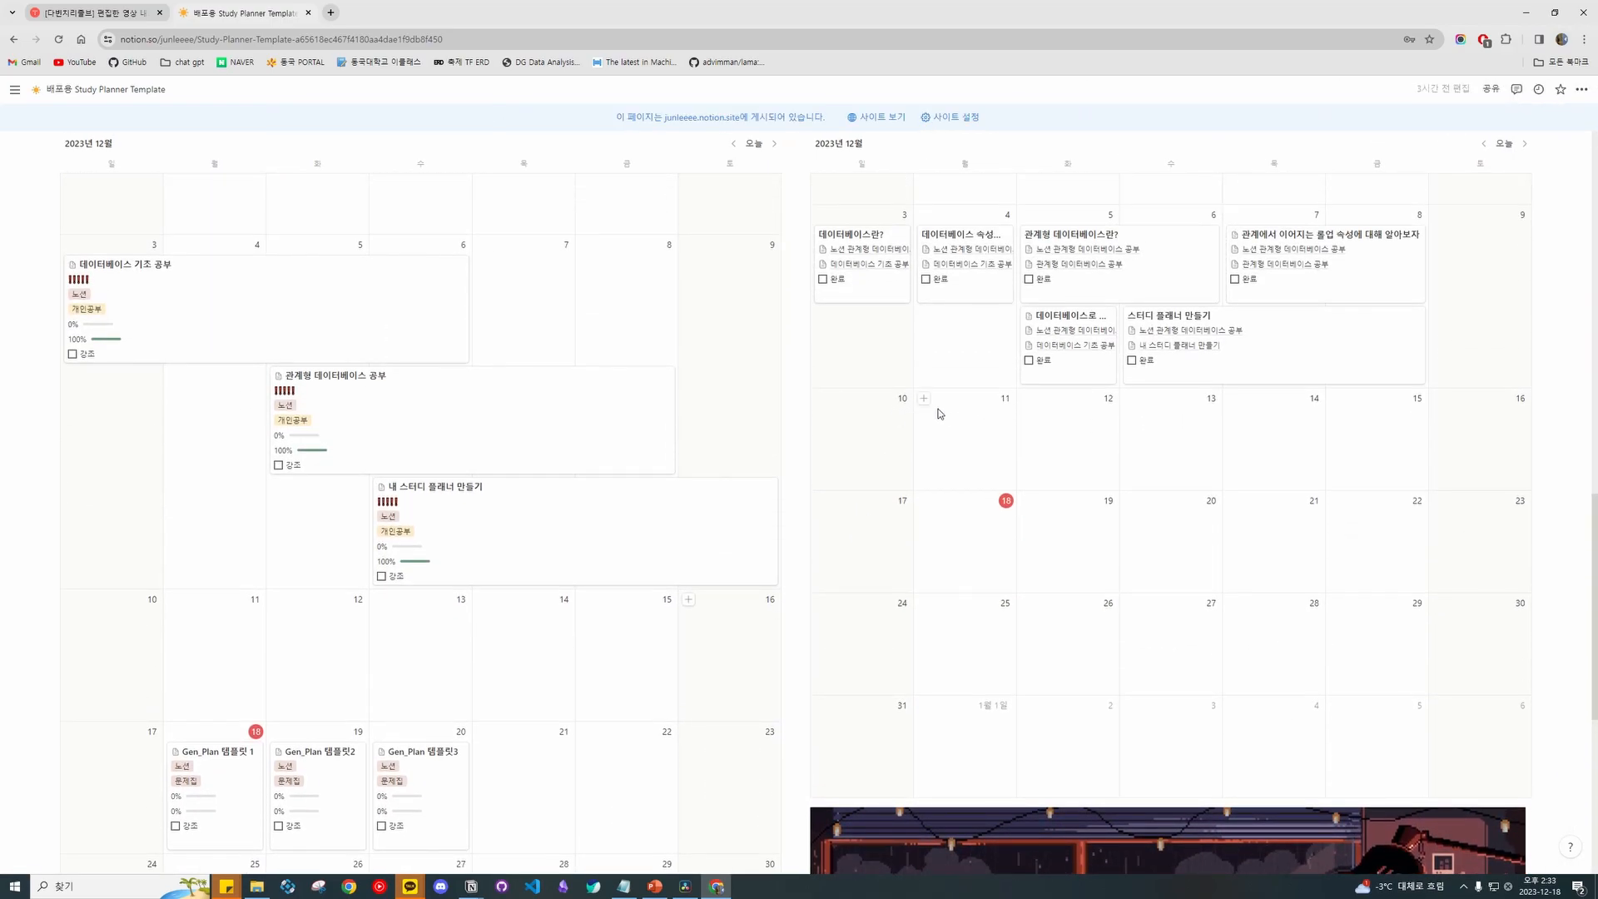
Schedule Spec_2_Plan 템플릿1 and 템플릿2 on the 18th from the undated pages list.
scroll(937, 407, up, 4)
scroll(1294, 236, down, 2)
click(1296, 208)
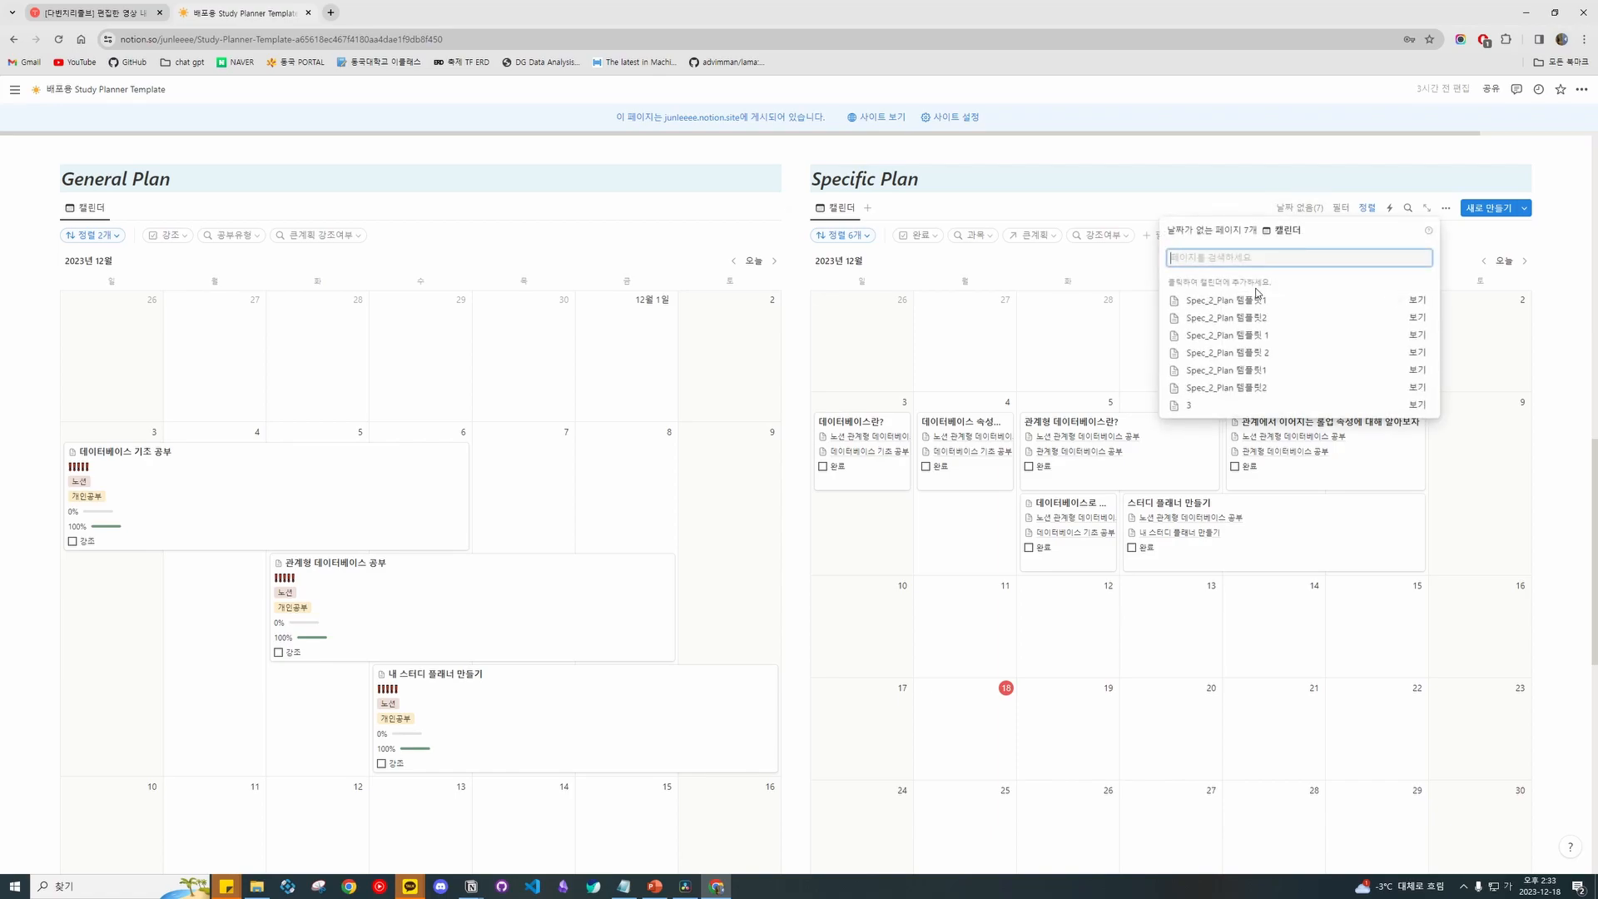
click(1275, 301)
click(1275, 301)
click(1072, 312)
scroll(1073, 313, down, 4)
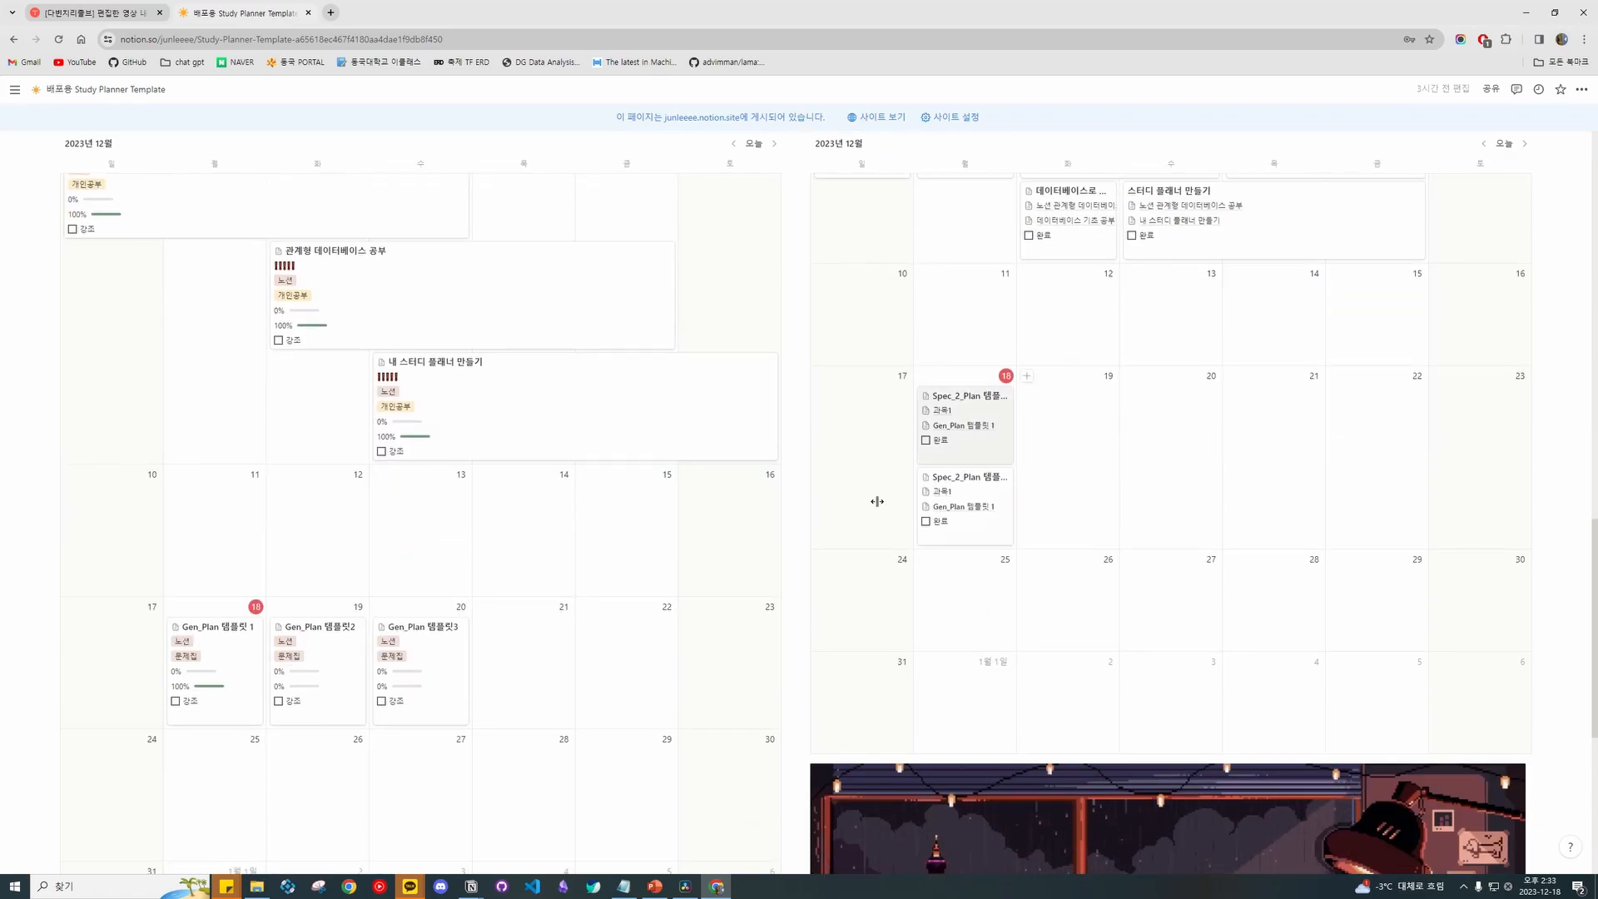
Open Gen_Plan 템플릿 1 in a narrowed side preview and select its detailed plan rows.
click(239, 670)
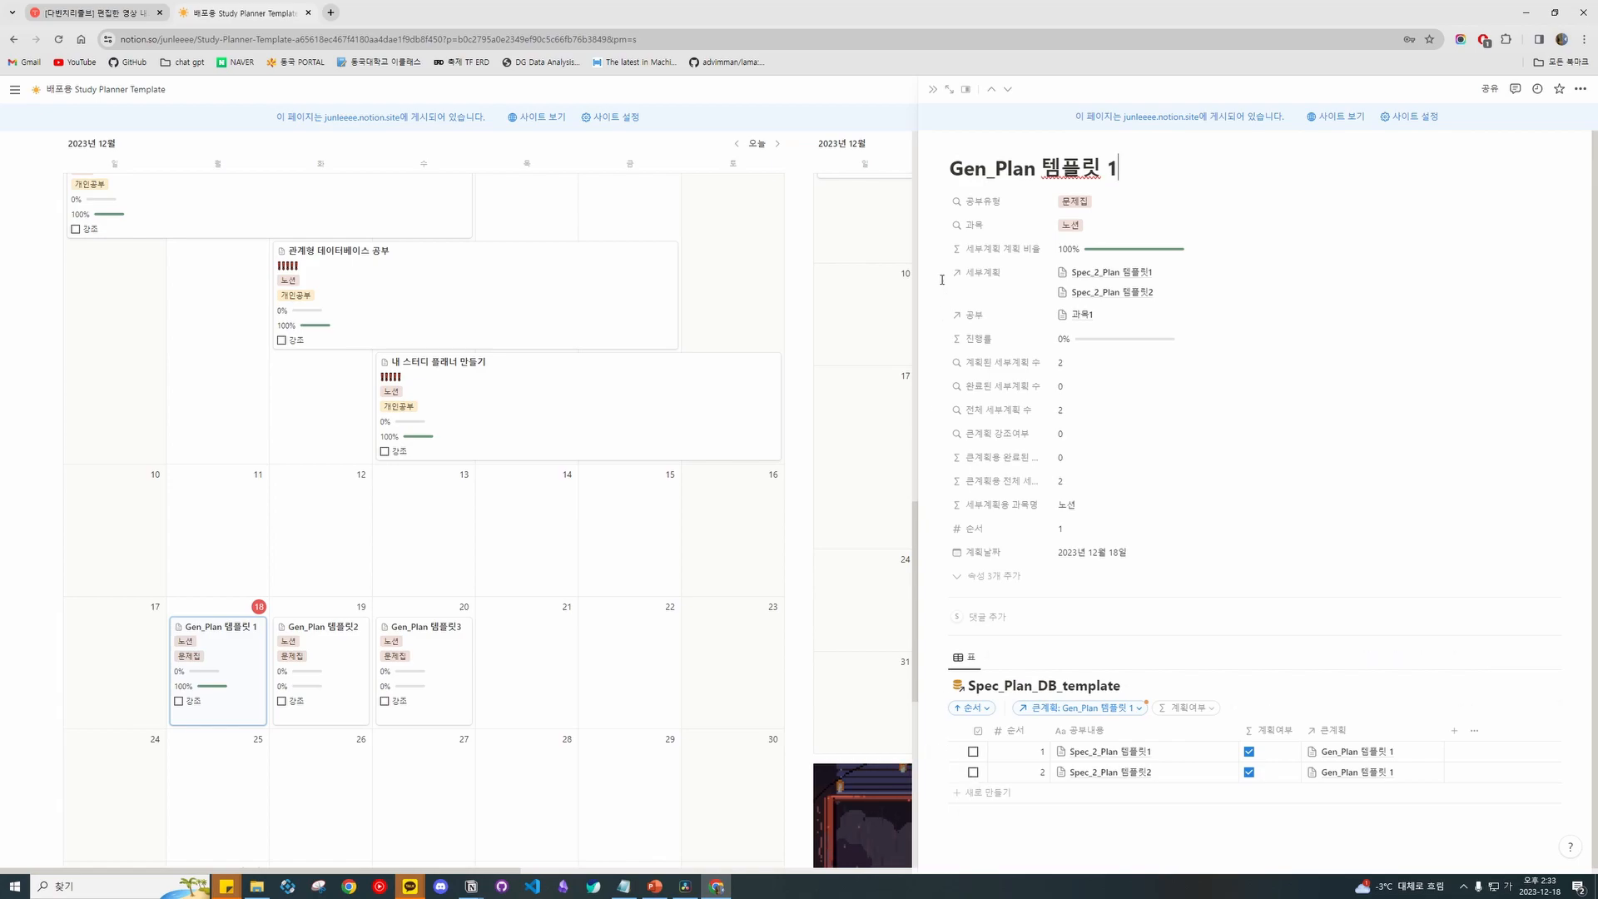
drag(916, 238, 1198, 238)
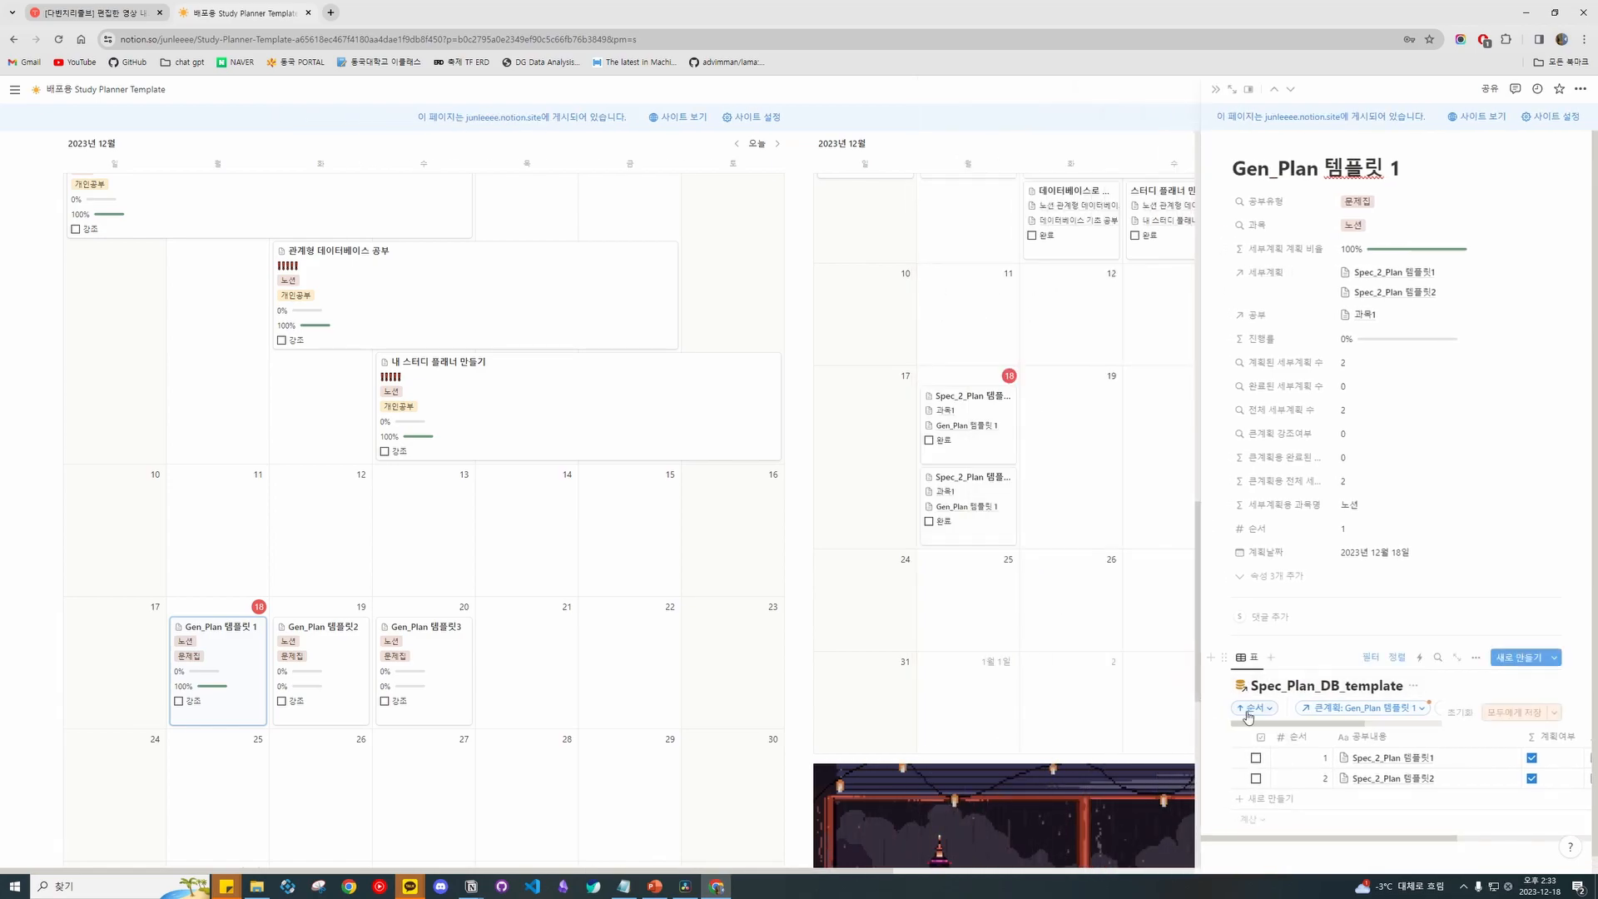
click(1240, 758)
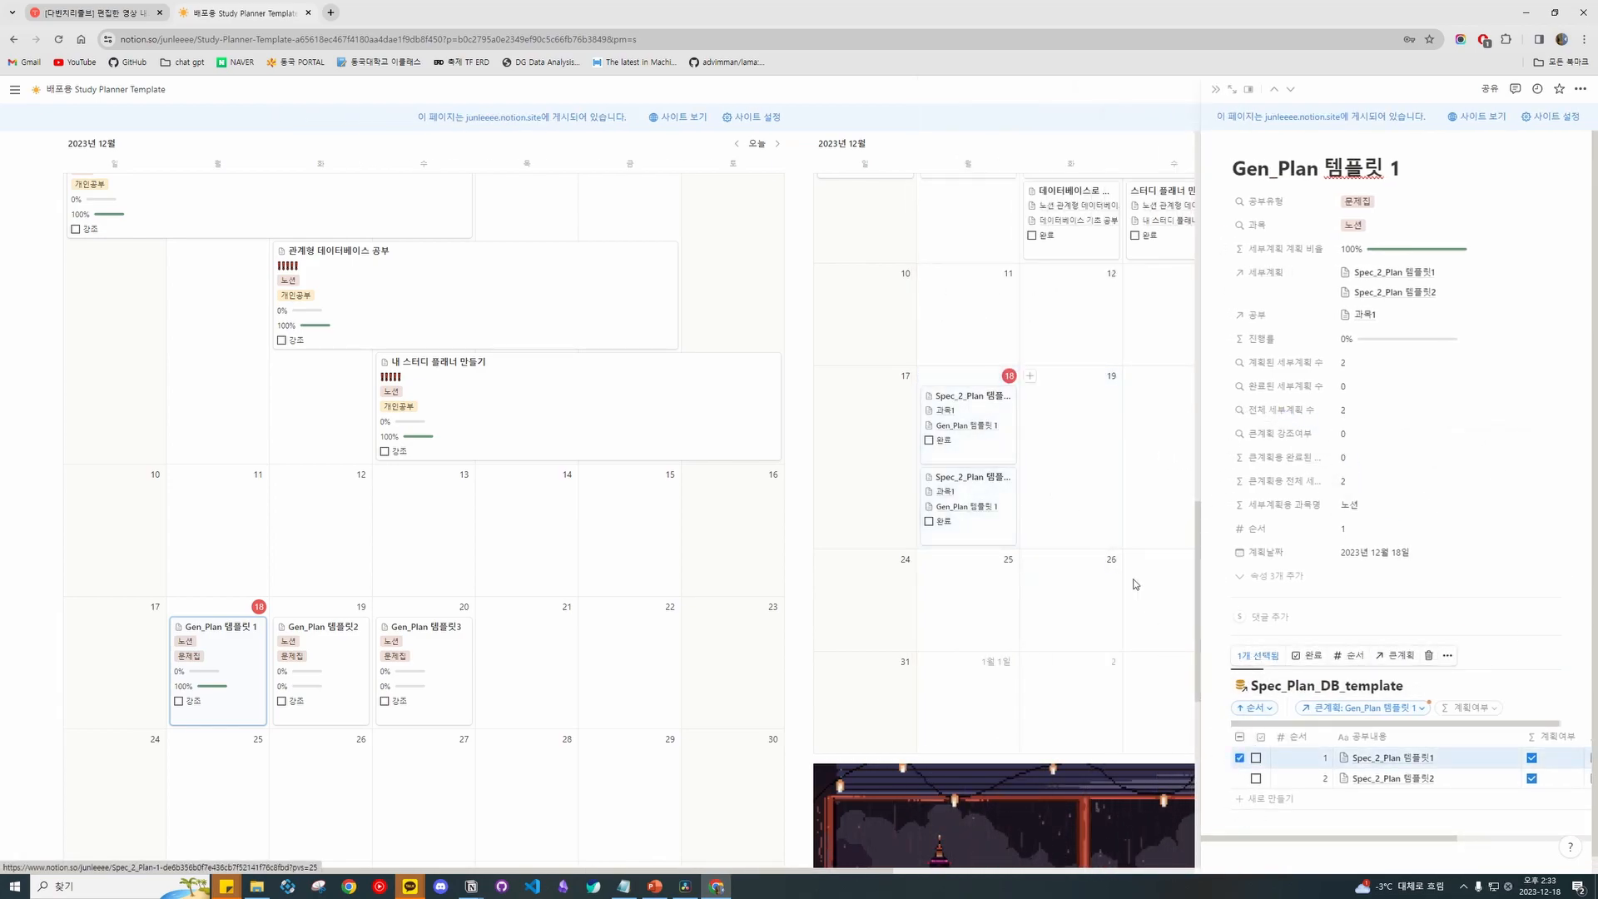
click(1240, 758)
click(1240, 778)
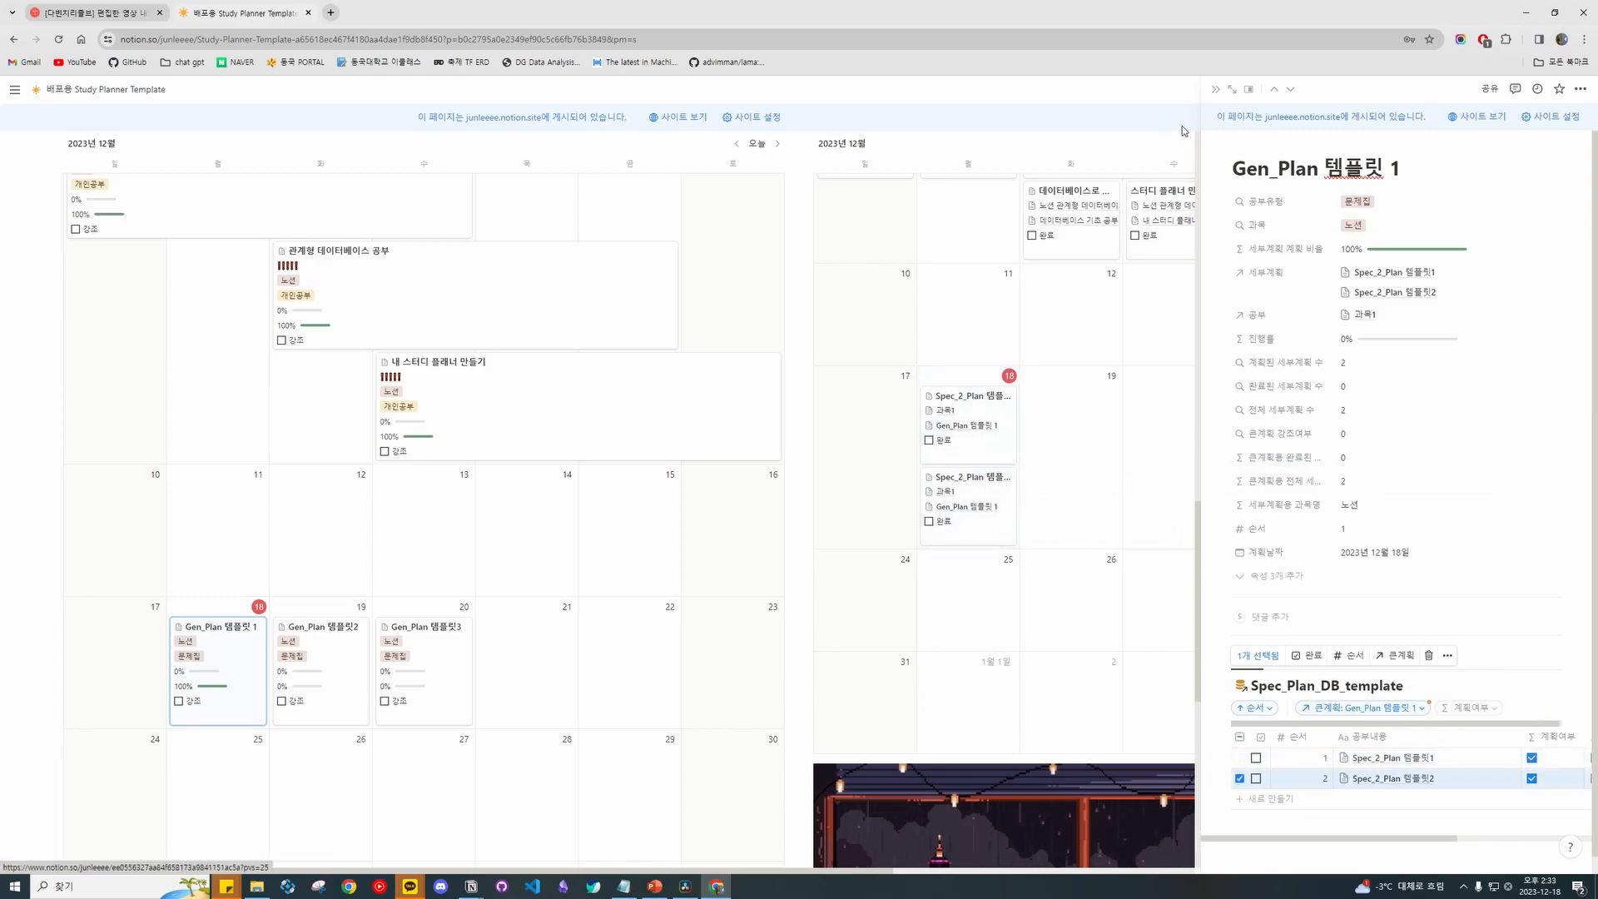
Drag Gen_Plan 템플릿2's item onto the 19th and 템플릿3's three items onto the 20th.
click(320, 658)
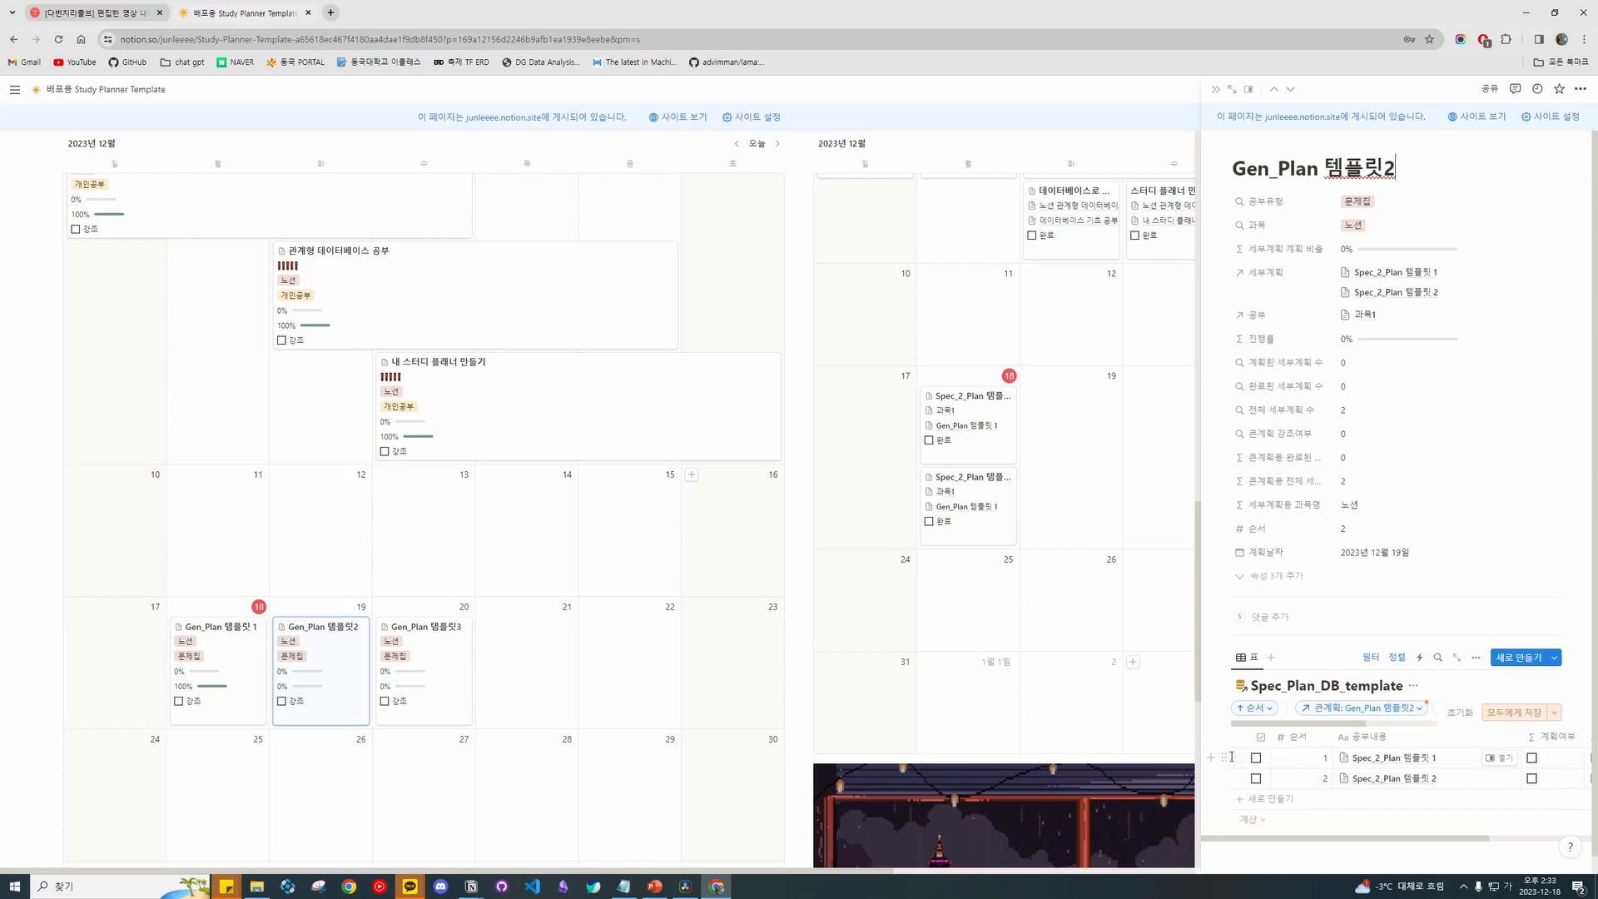
drag(1231, 759, 1072, 429)
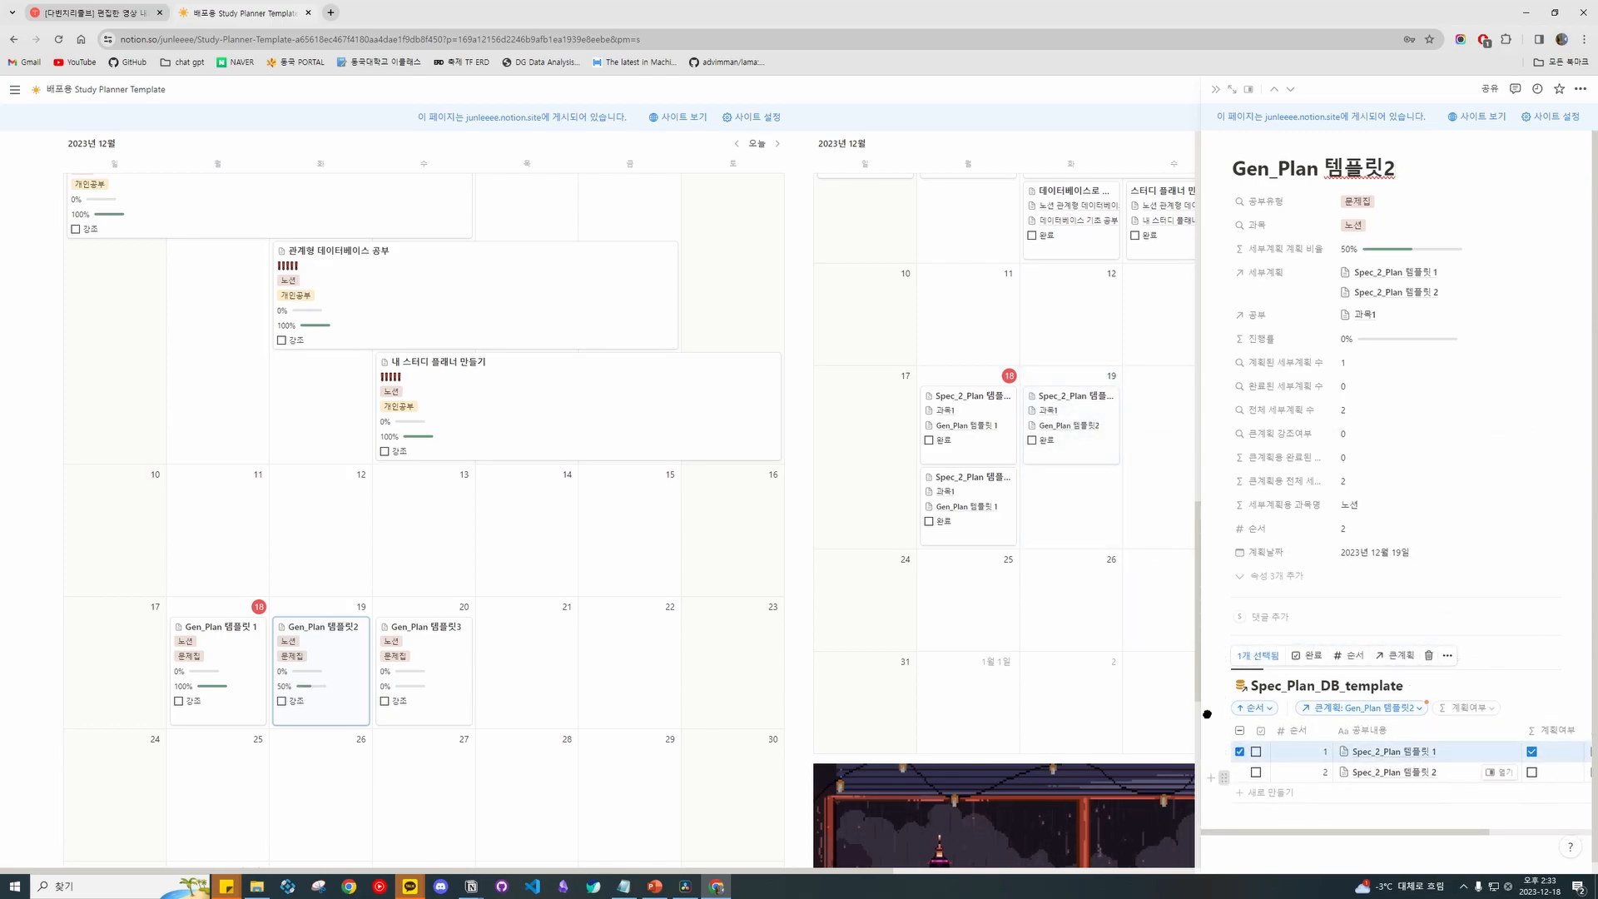
click(393, 634)
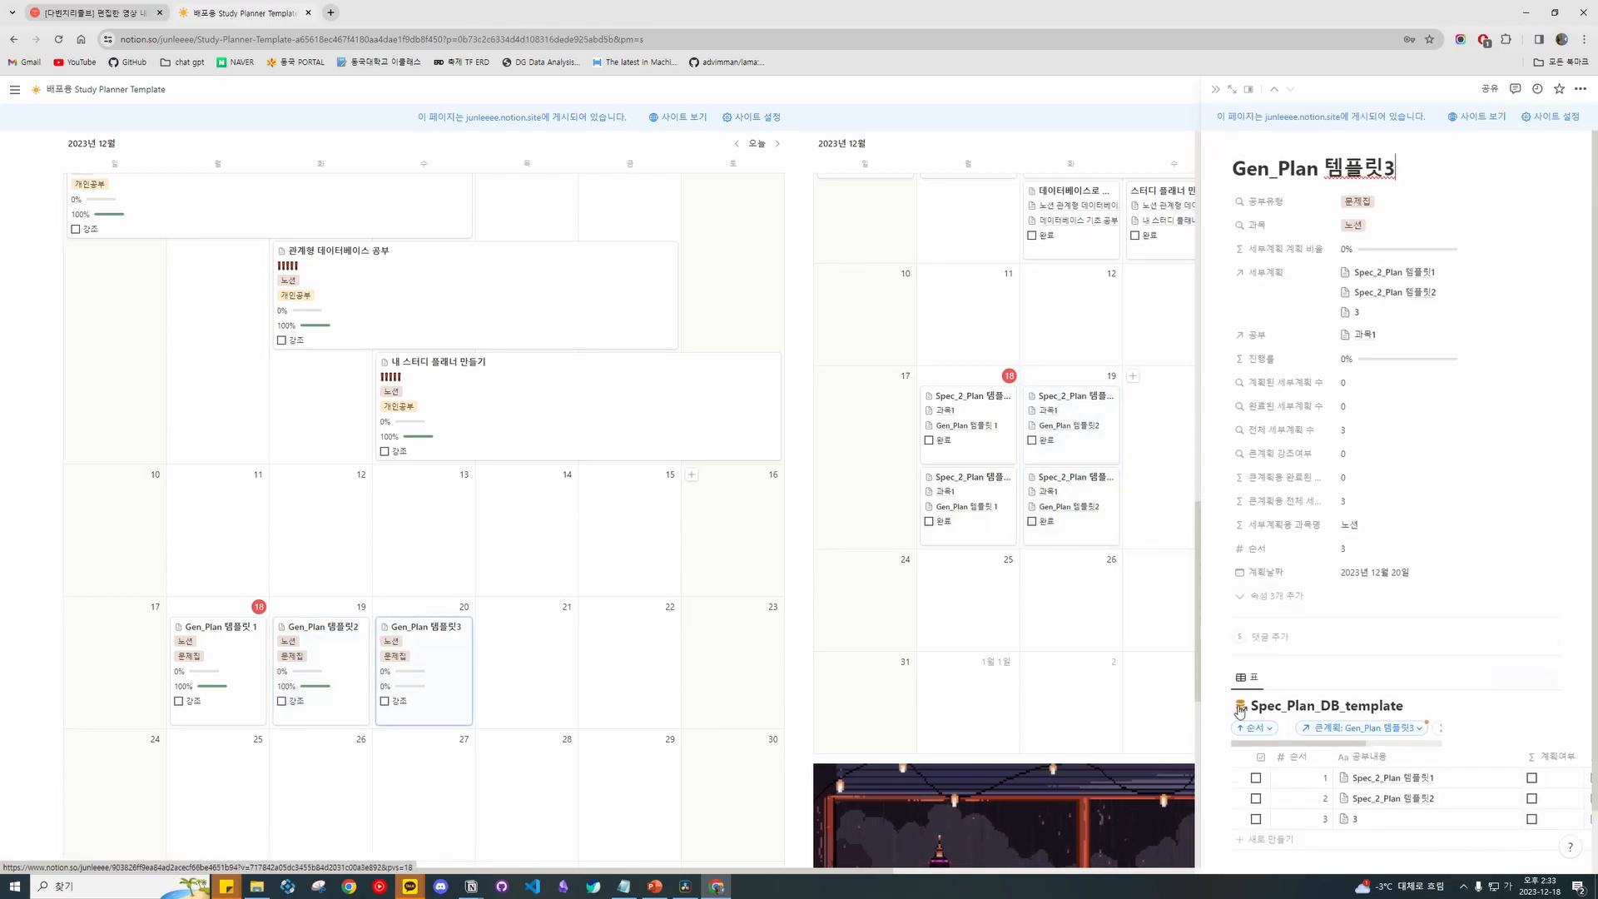
drag(1227, 776, 1163, 398)
drag(1227, 792, 1163, 433)
drag(1227, 812, 1191, 372)
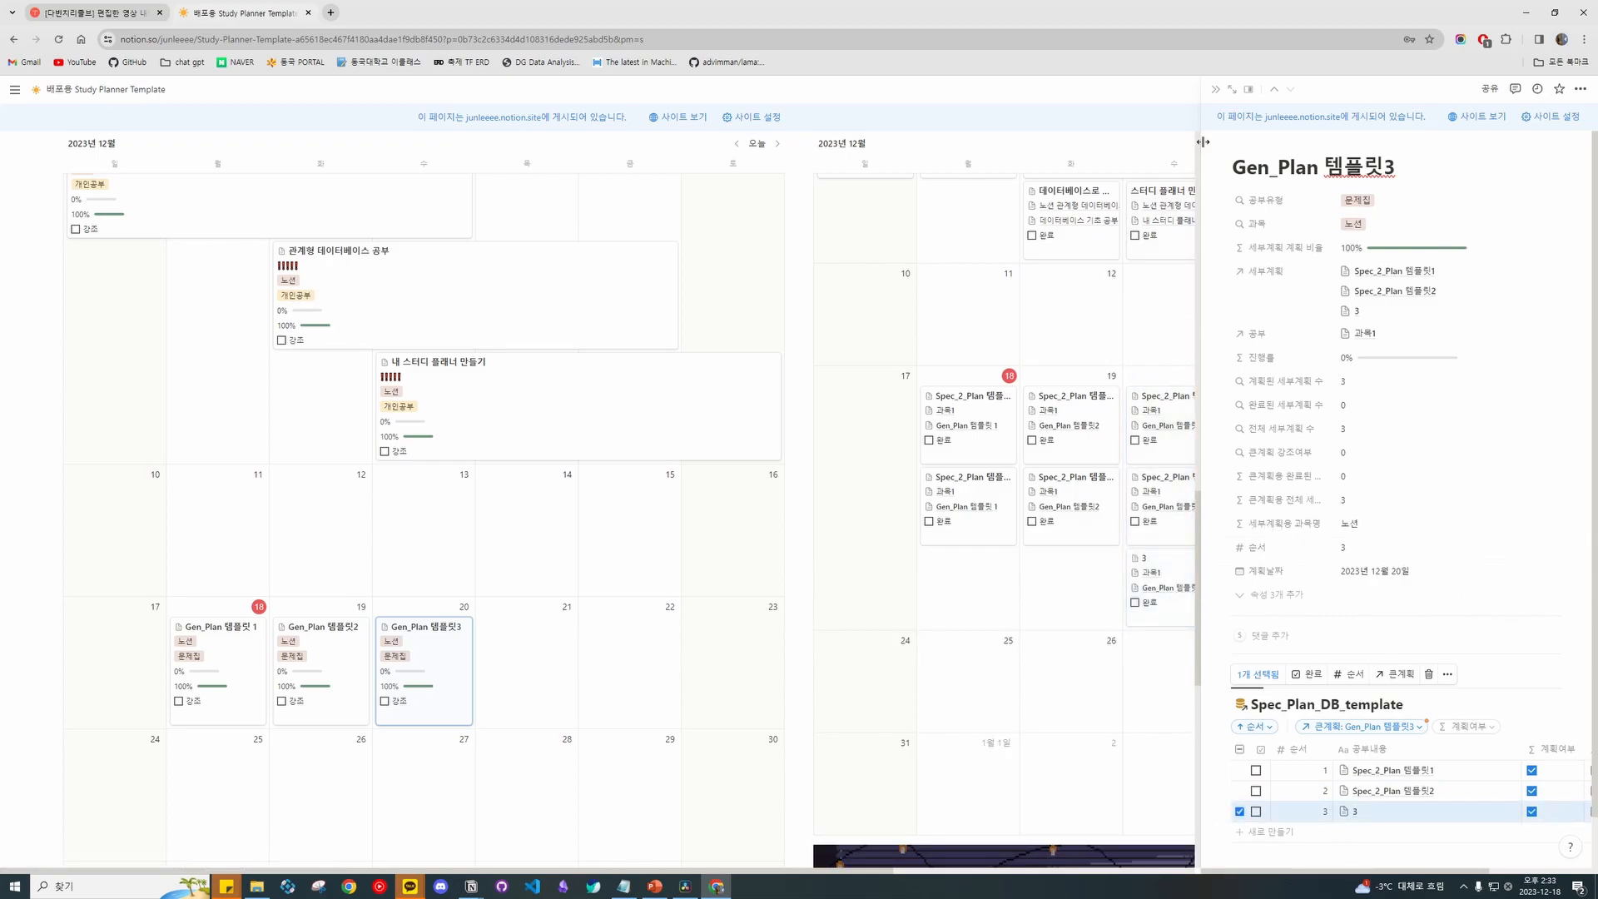
Close the preview and move one card from the 19th to the 21st, another from the 20th to the 22nd.
click(1216, 91)
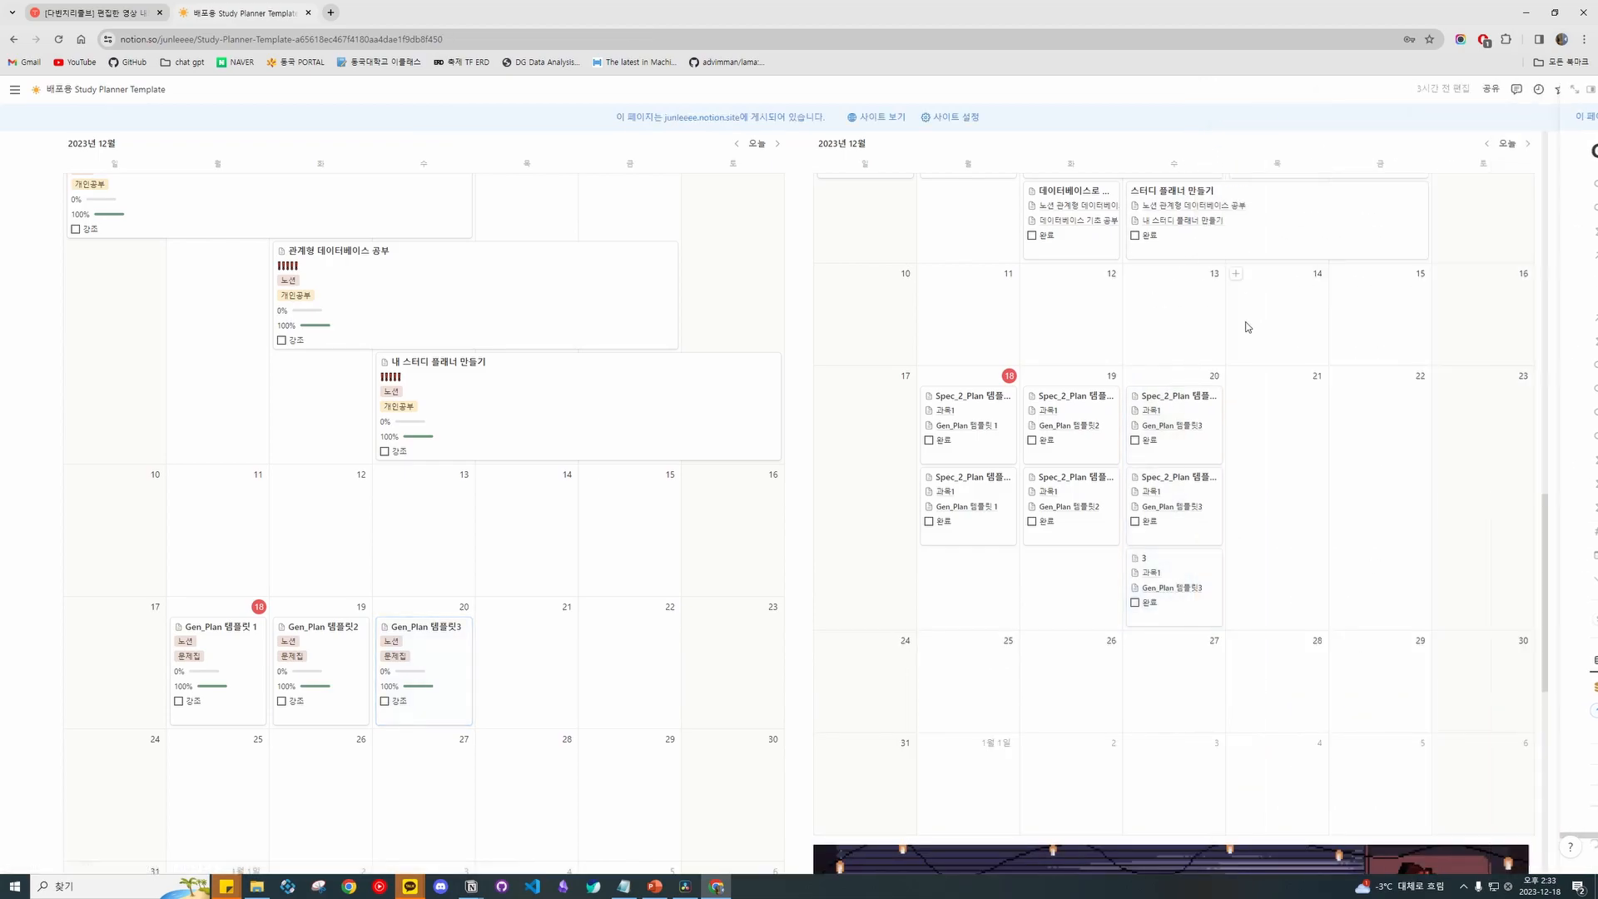
scroll(1280, 339, up, 6)
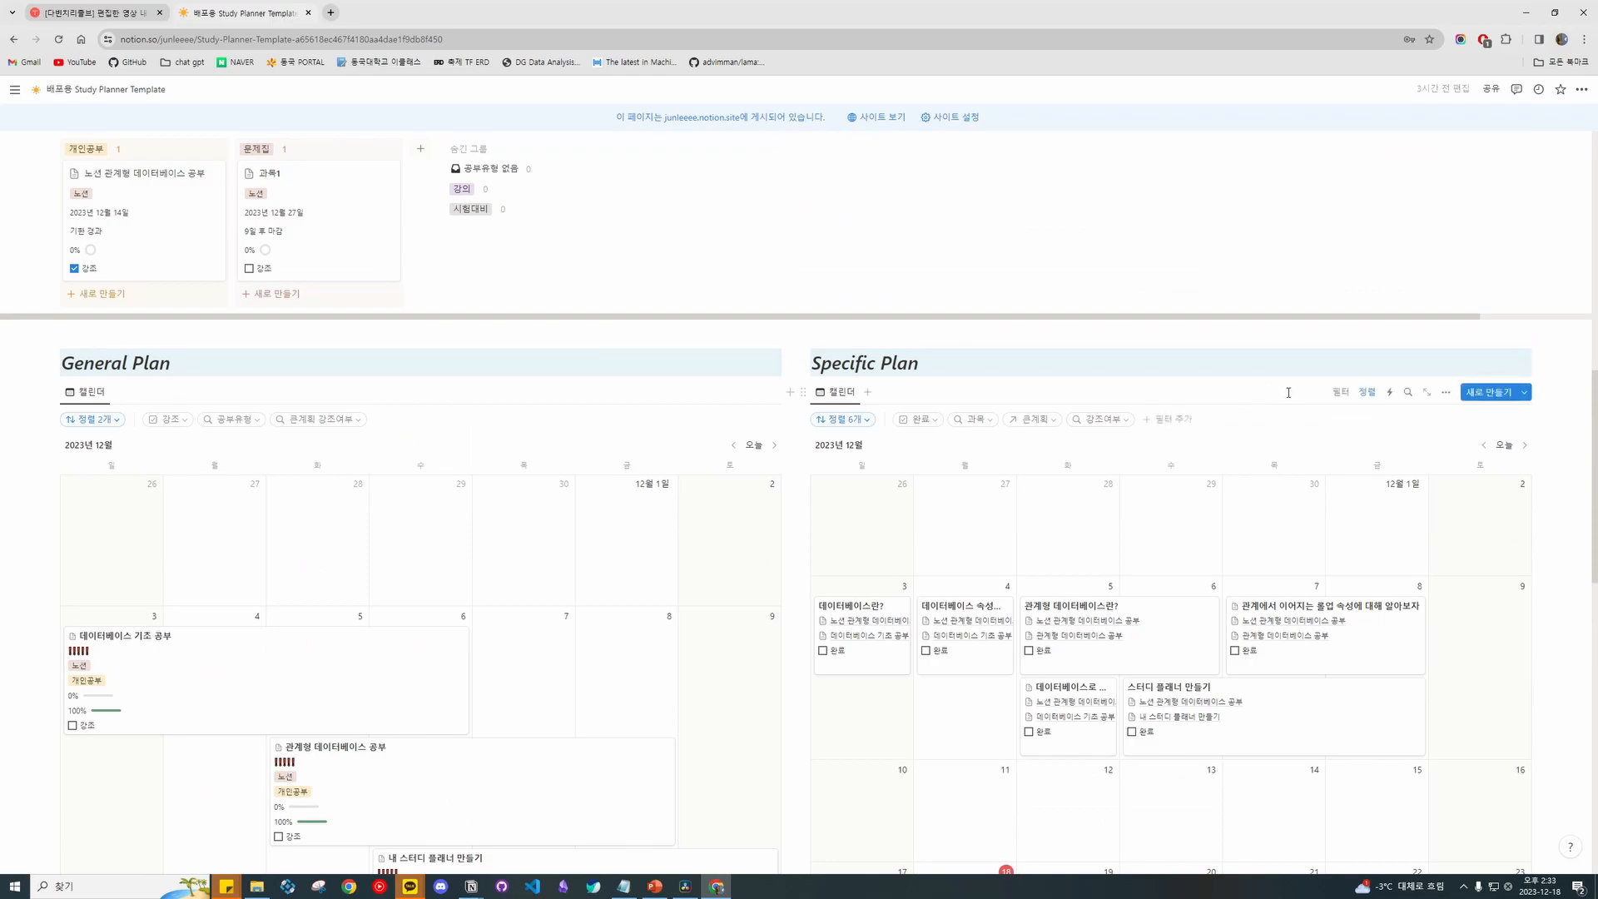
scroll(1303, 569, down, 4)
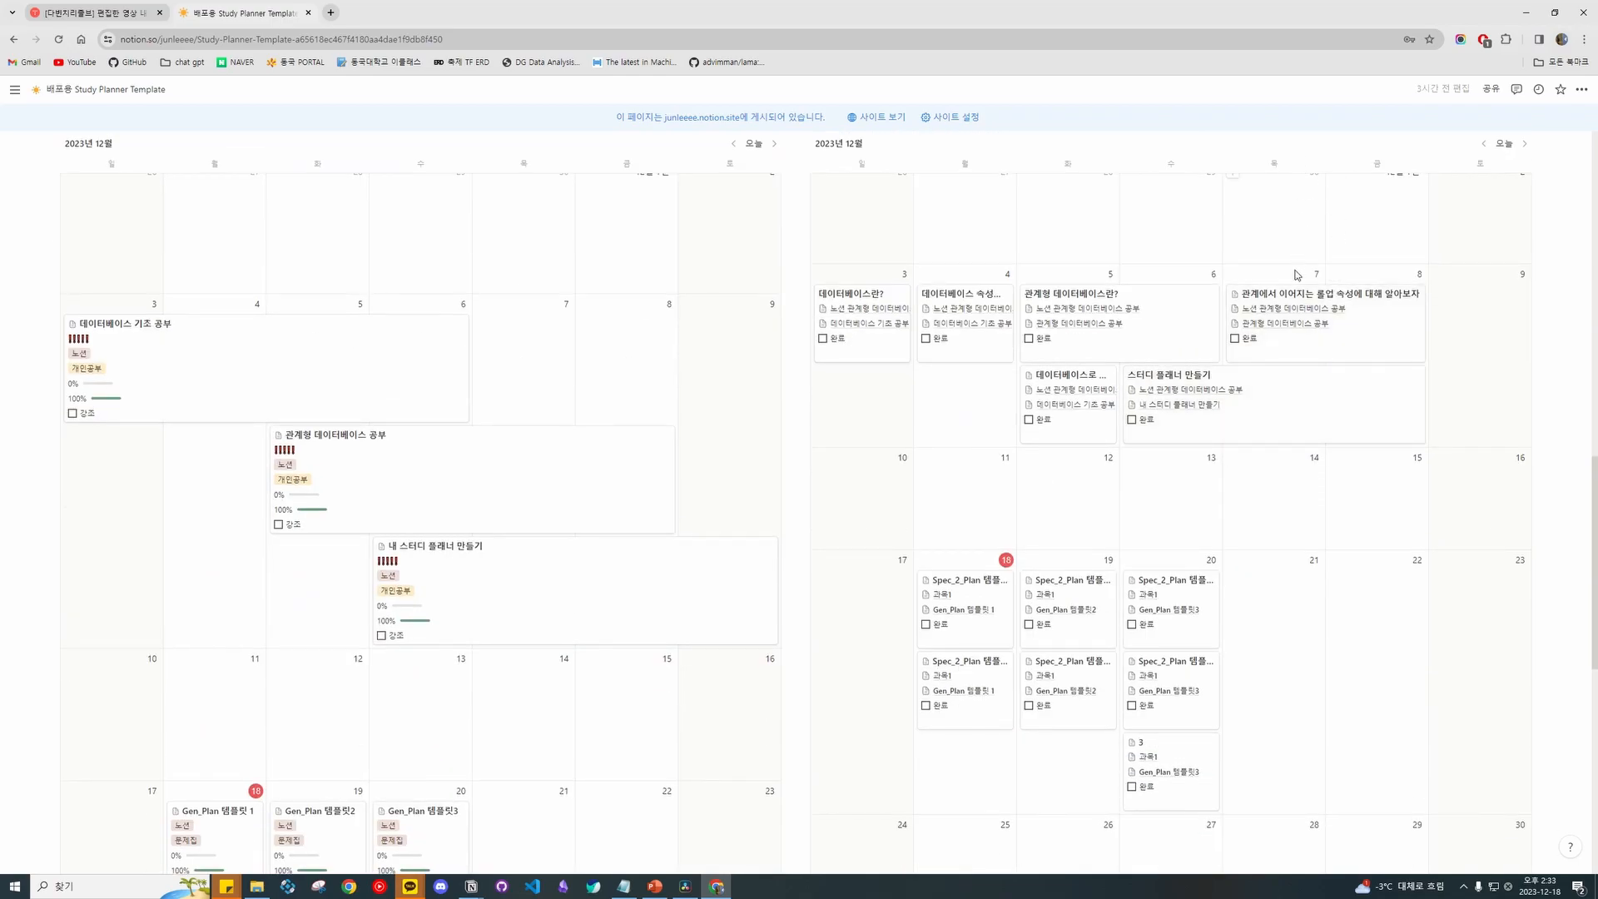
scroll(1280, 505, down, 3)
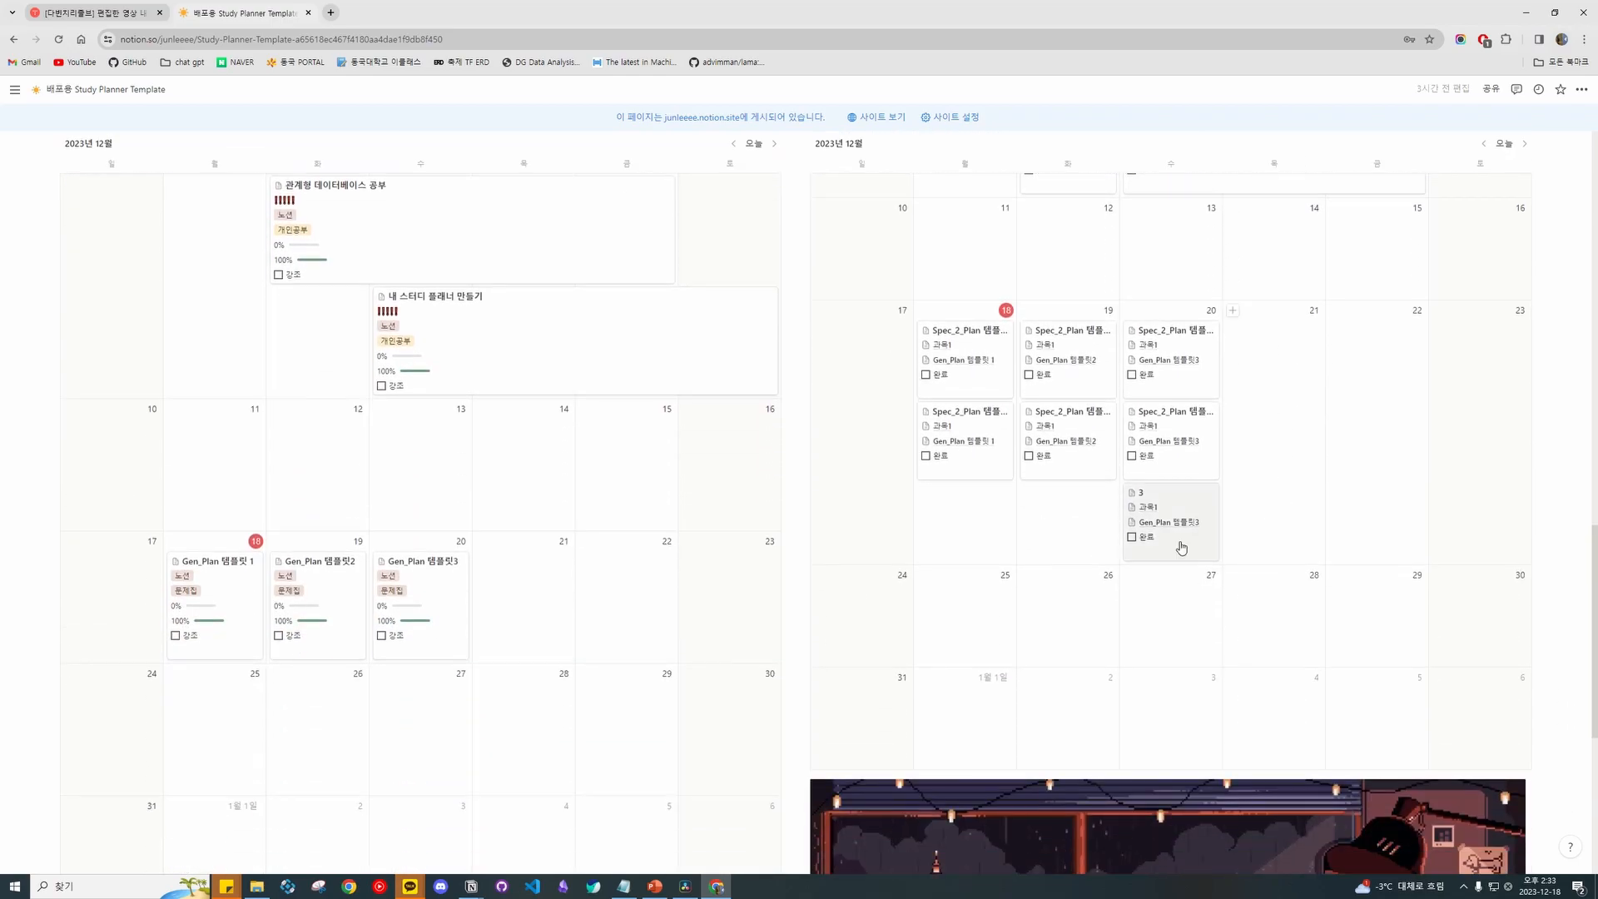
drag(1105, 353, 1305, 376)
drag(1187, 461, 1472, 350)
Scroll back to the top of the planner and minimise the browser.
scroll(1295, 497, up, 5)
scroll(1296, 496, up, 7)
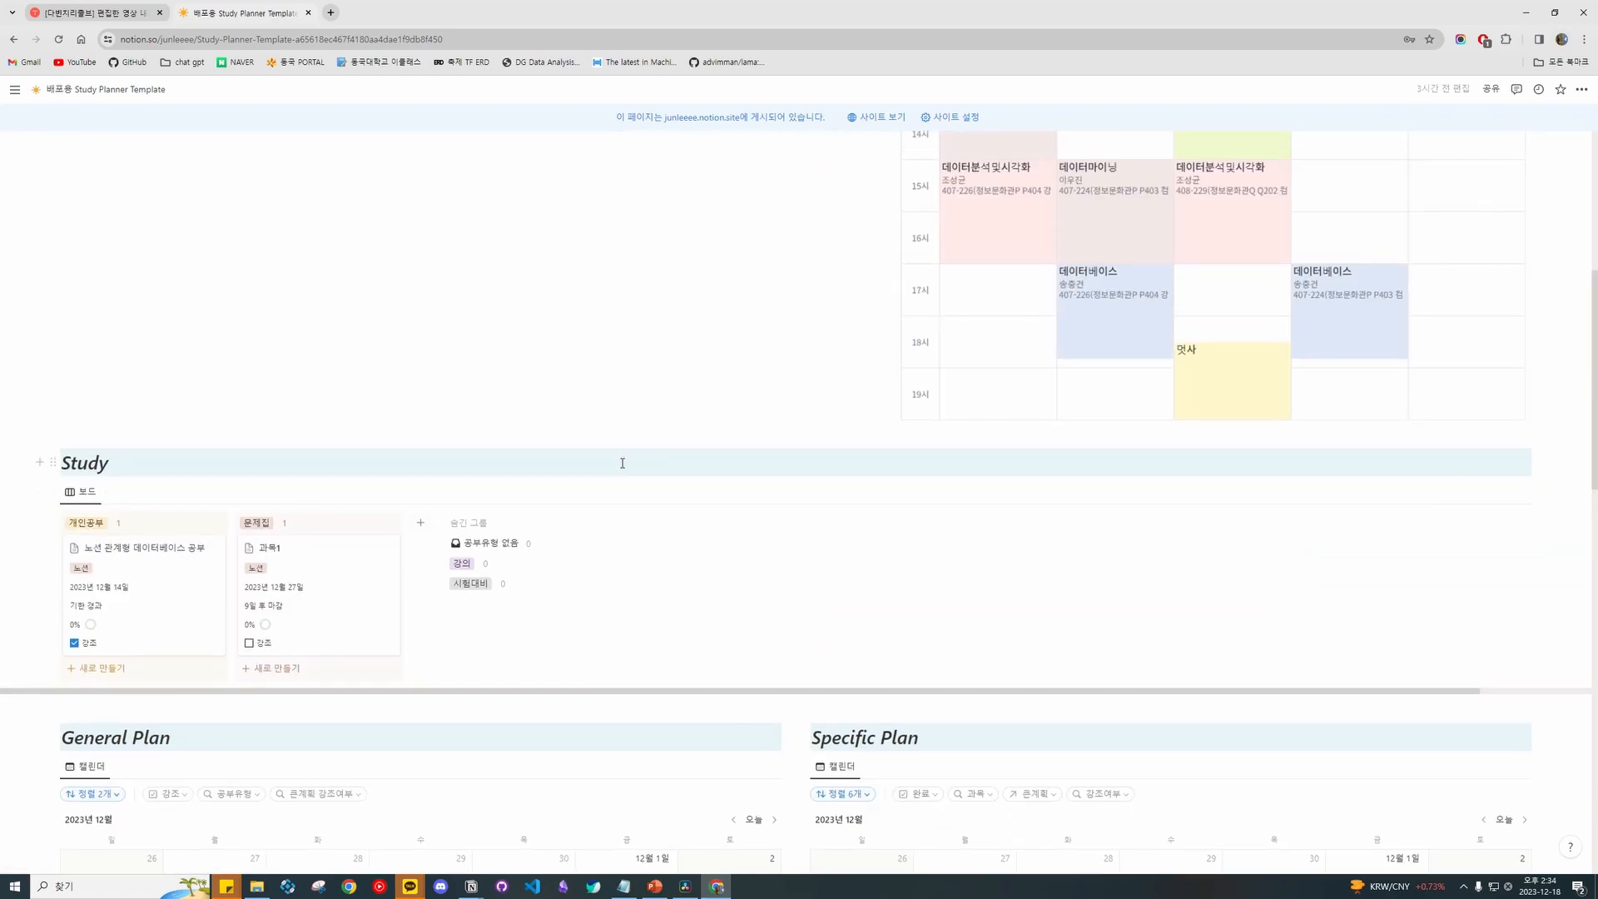
scroll(677, 452, down, 3)
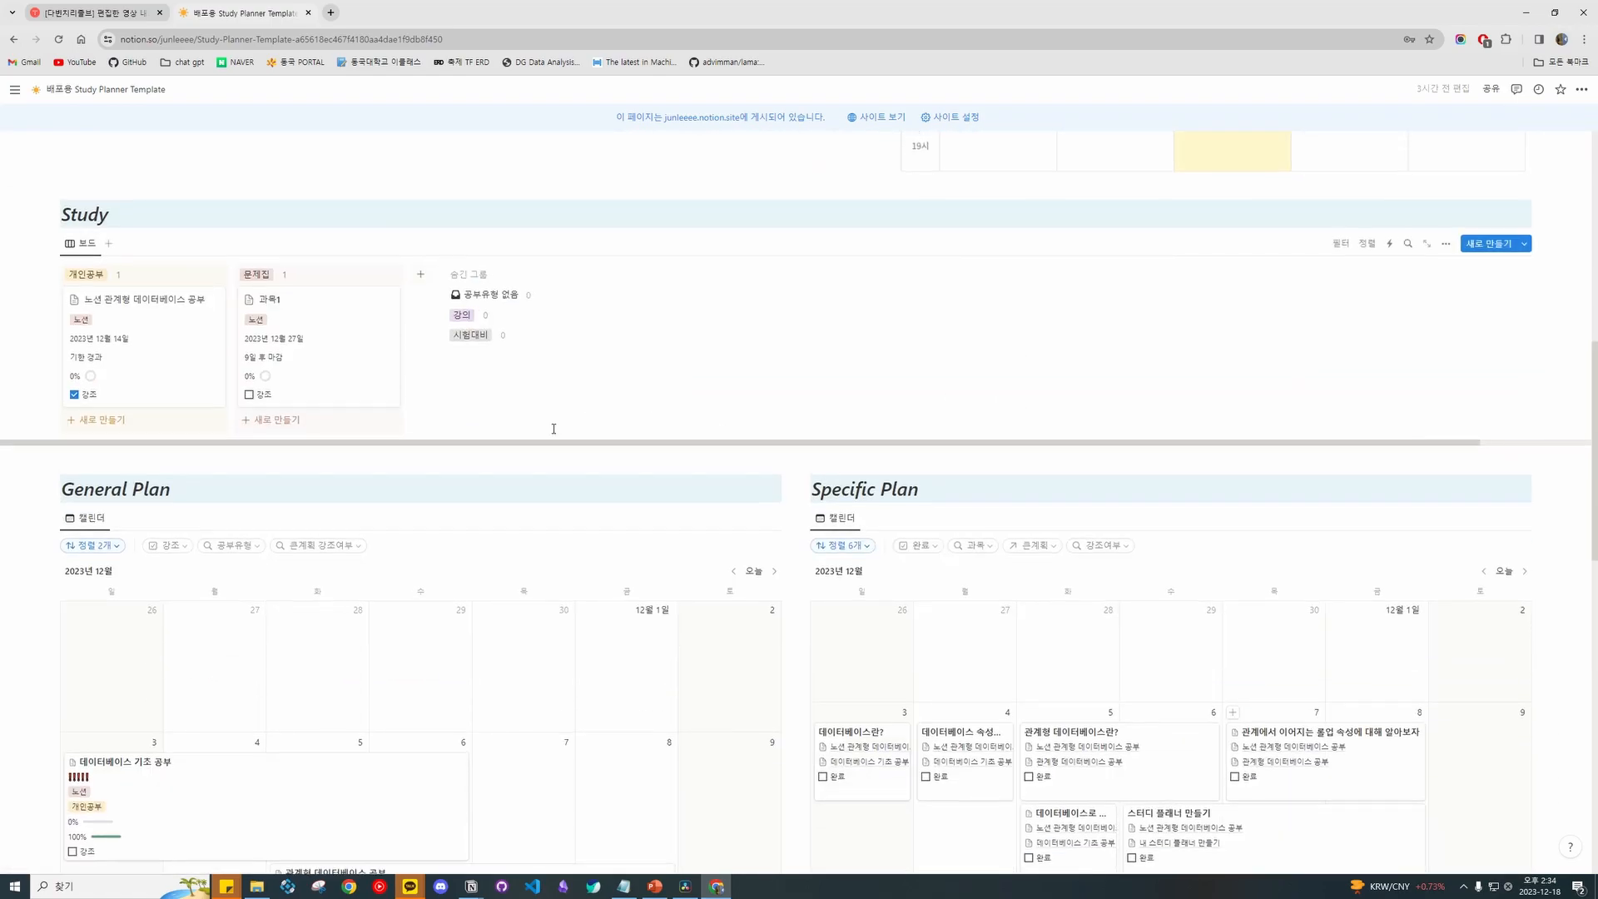
scroll(653, 439, up, 9)
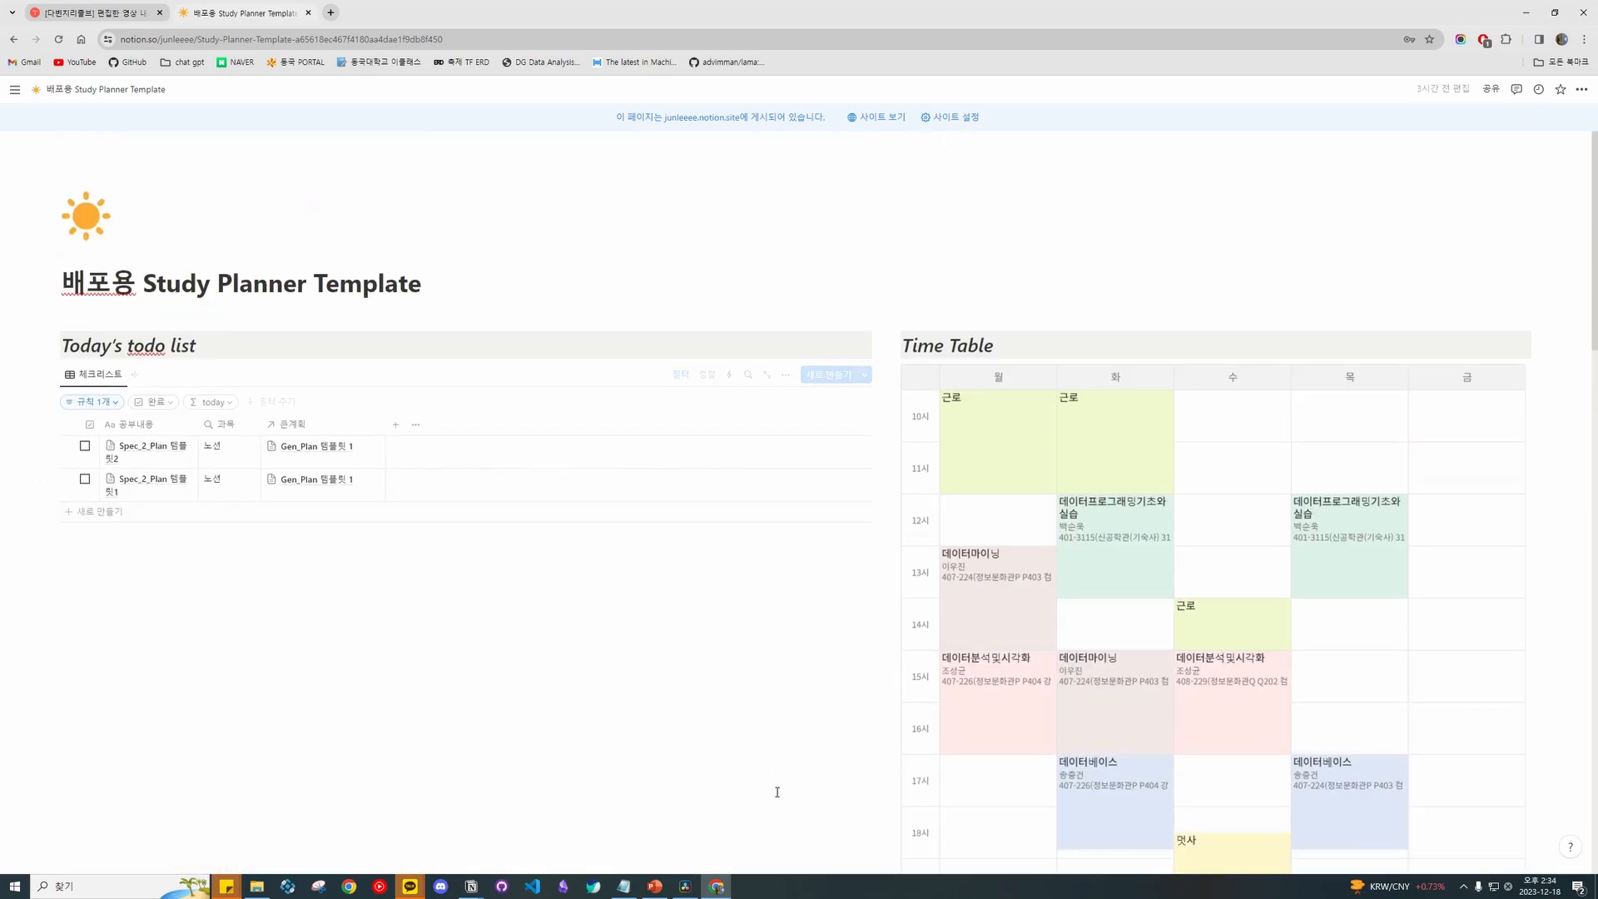
click(488, 6)
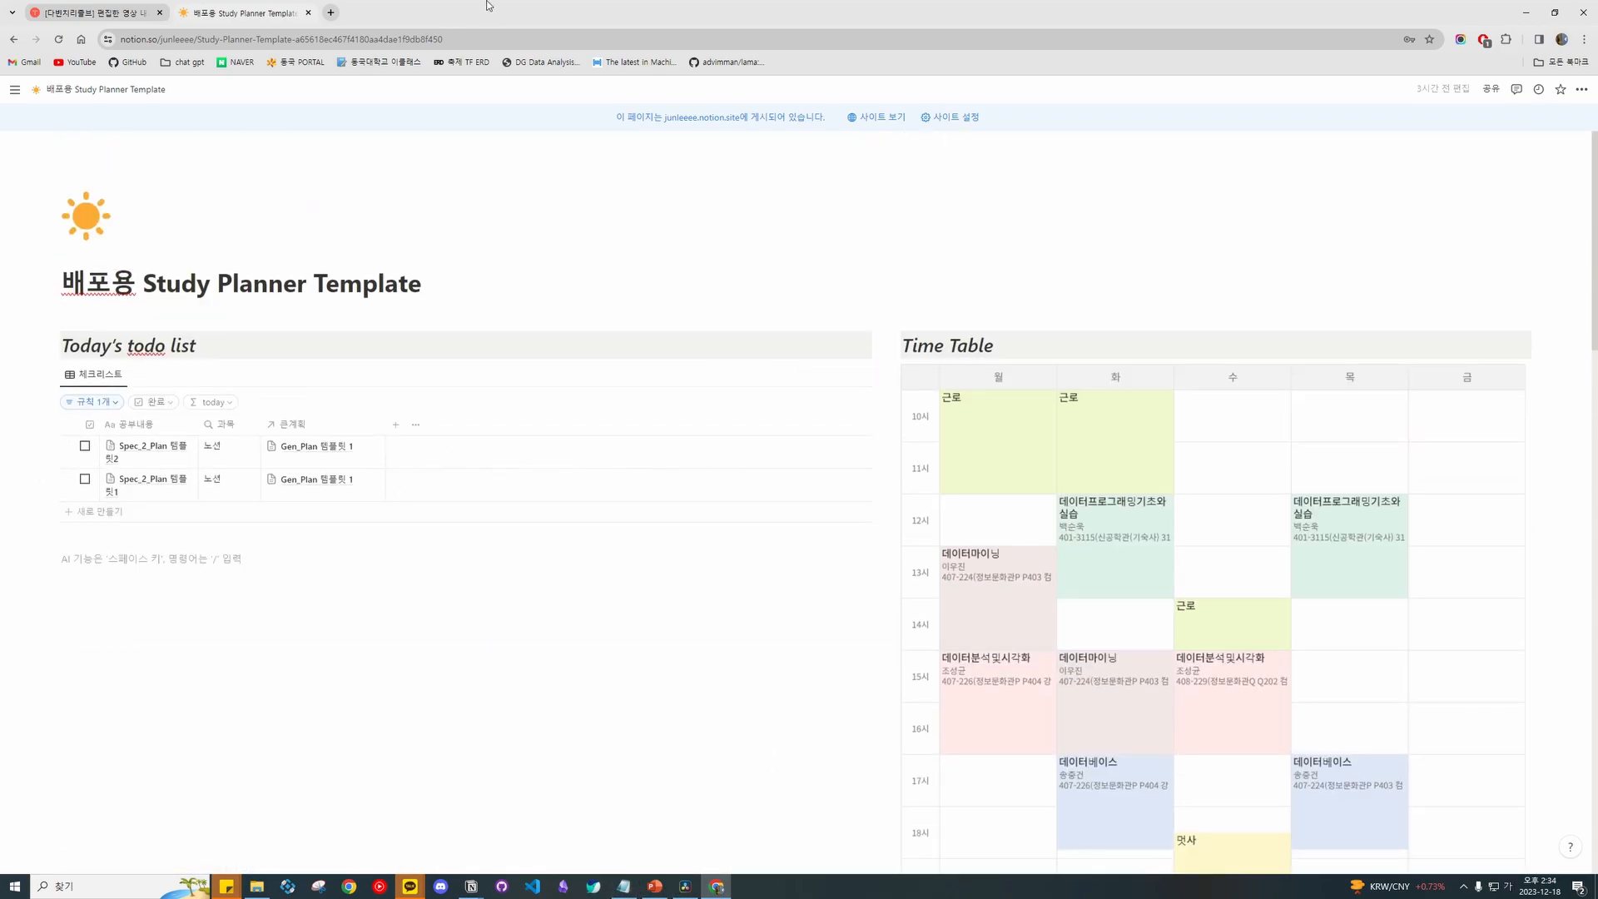
click(1528, 15)
Scroll through the lecture guide '2강 데이터베이스 관계형 속성을 이용한 나만의 스터디 플래너 만들기' and return to its top.
scroll(1125, 465, down, 8)
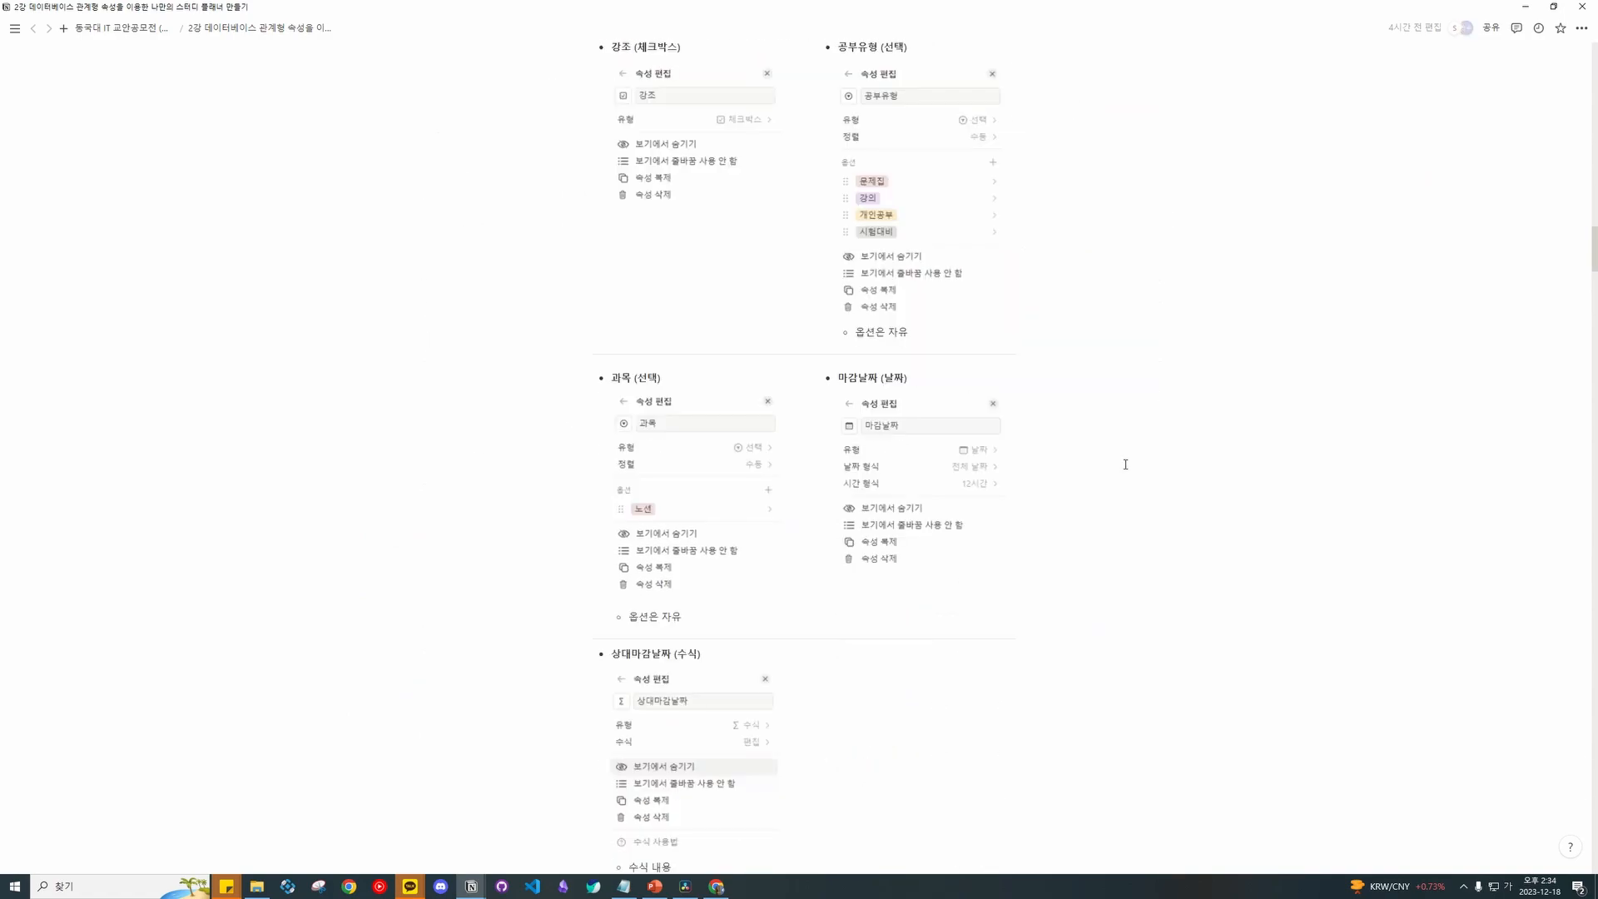
scroll(1125, 465, down, 2)
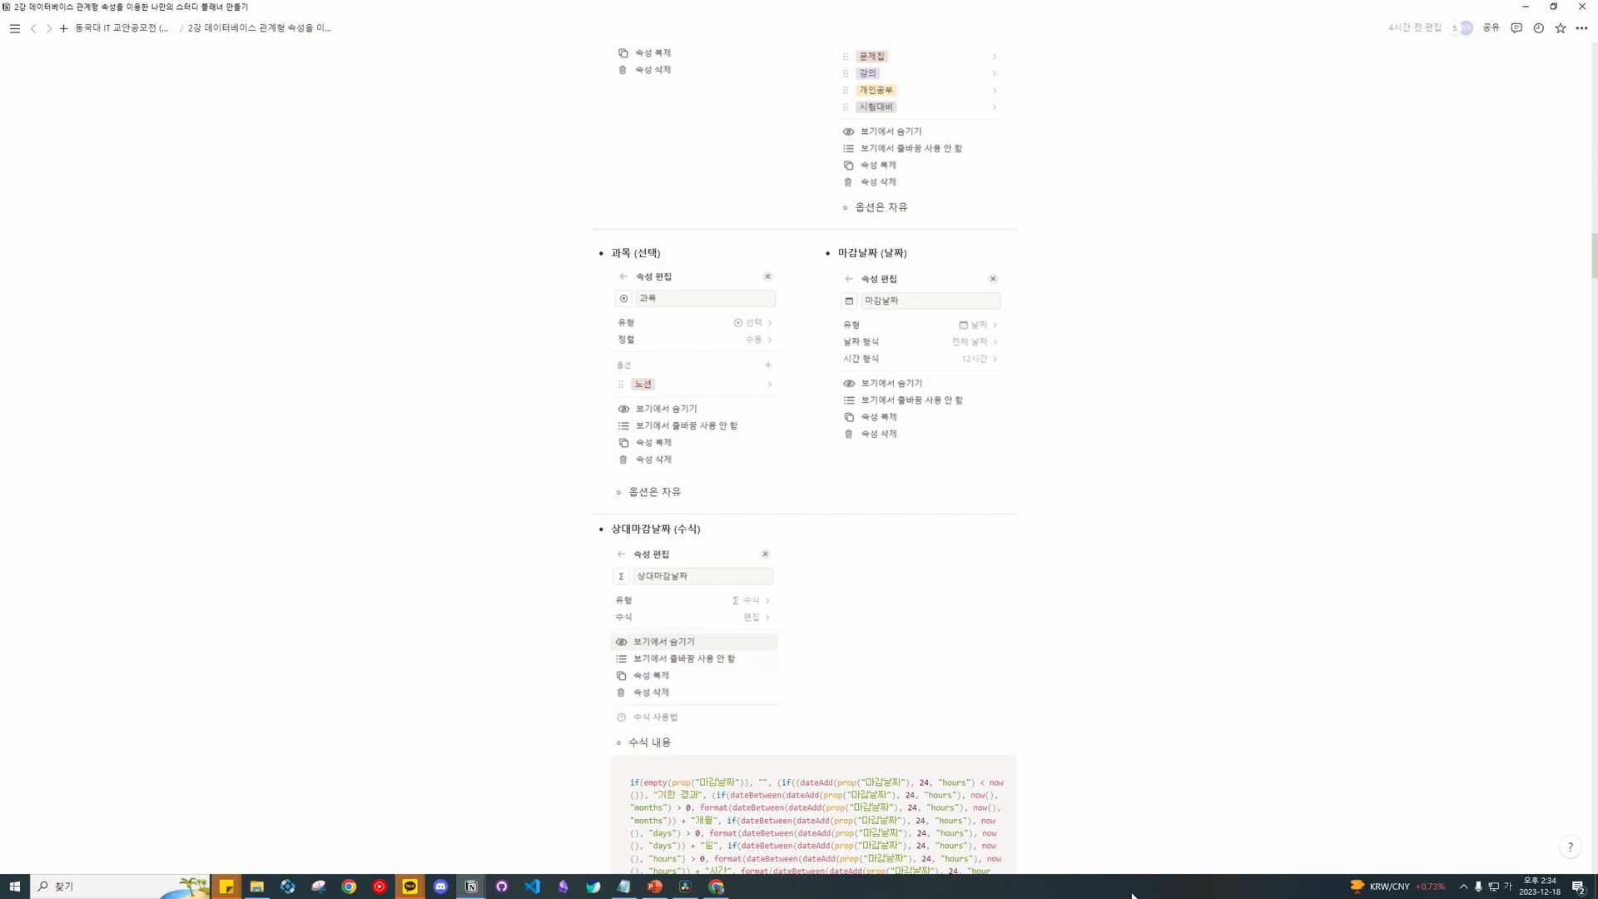
scroll(1102, 587, down, 20)
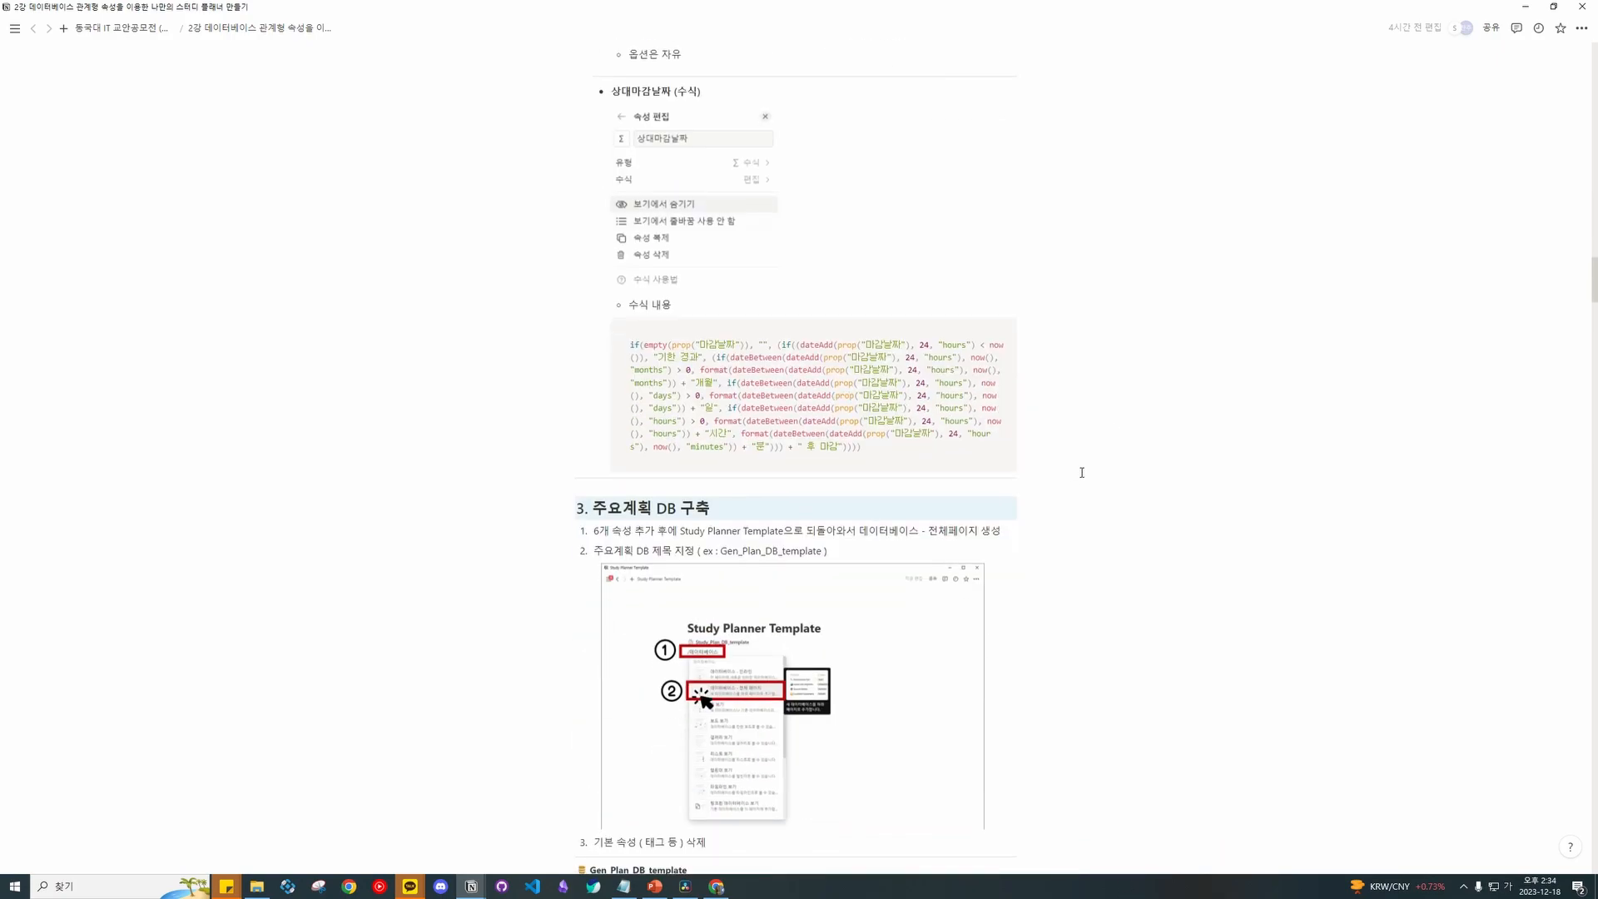
scroll(1080, 473, down, 10)
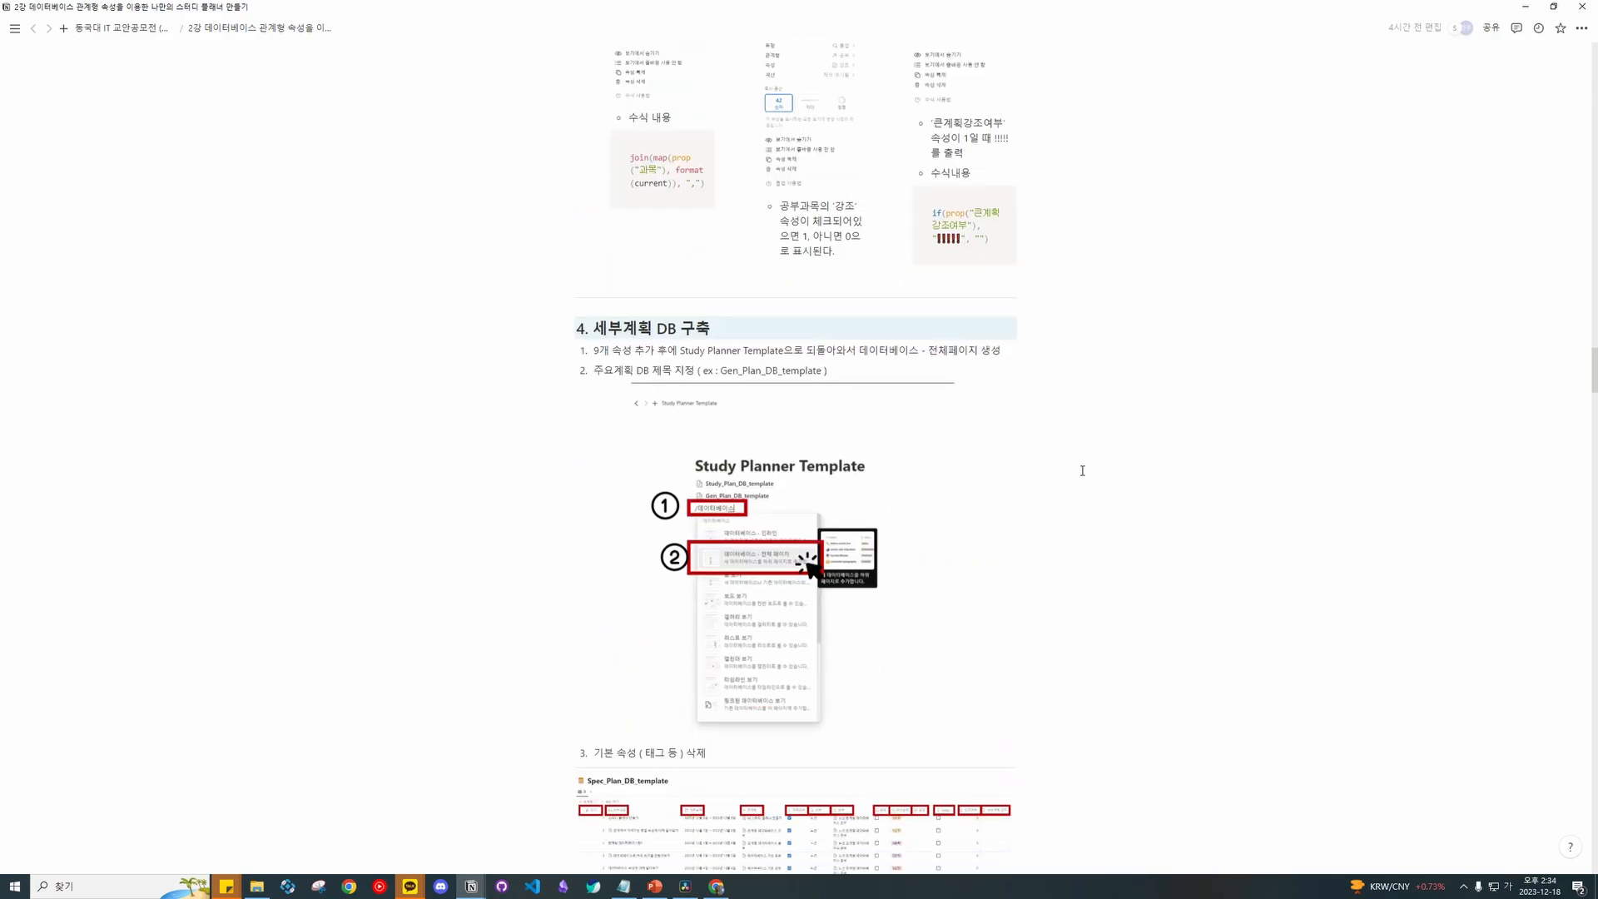
scroll(1091, 468, down, 1)
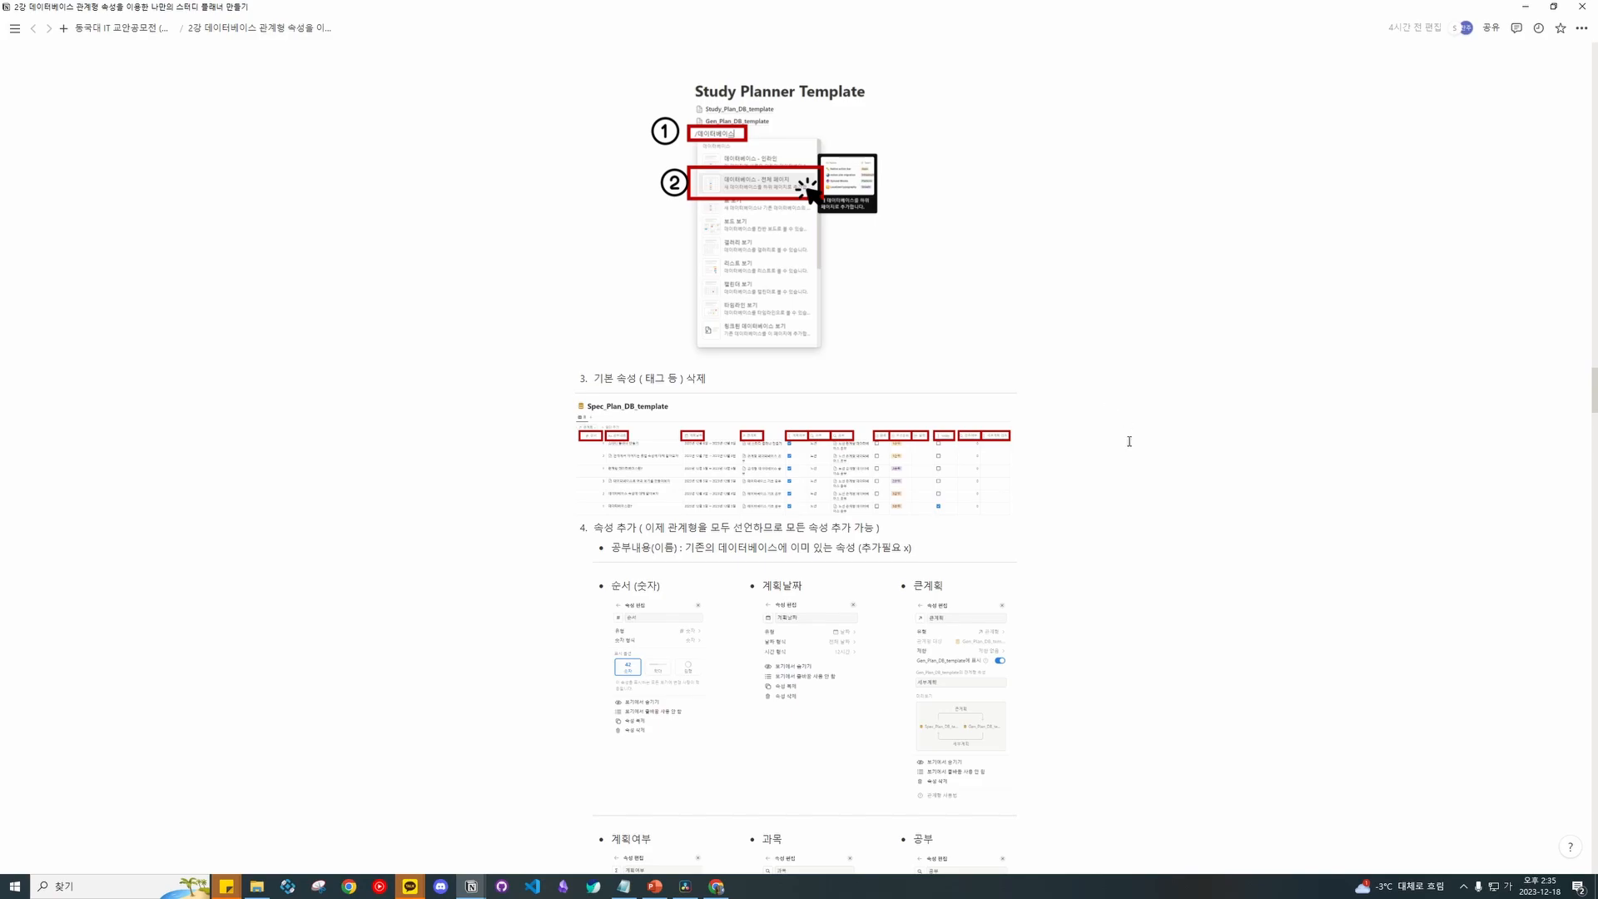
scroll(1119, 420, down, 20)
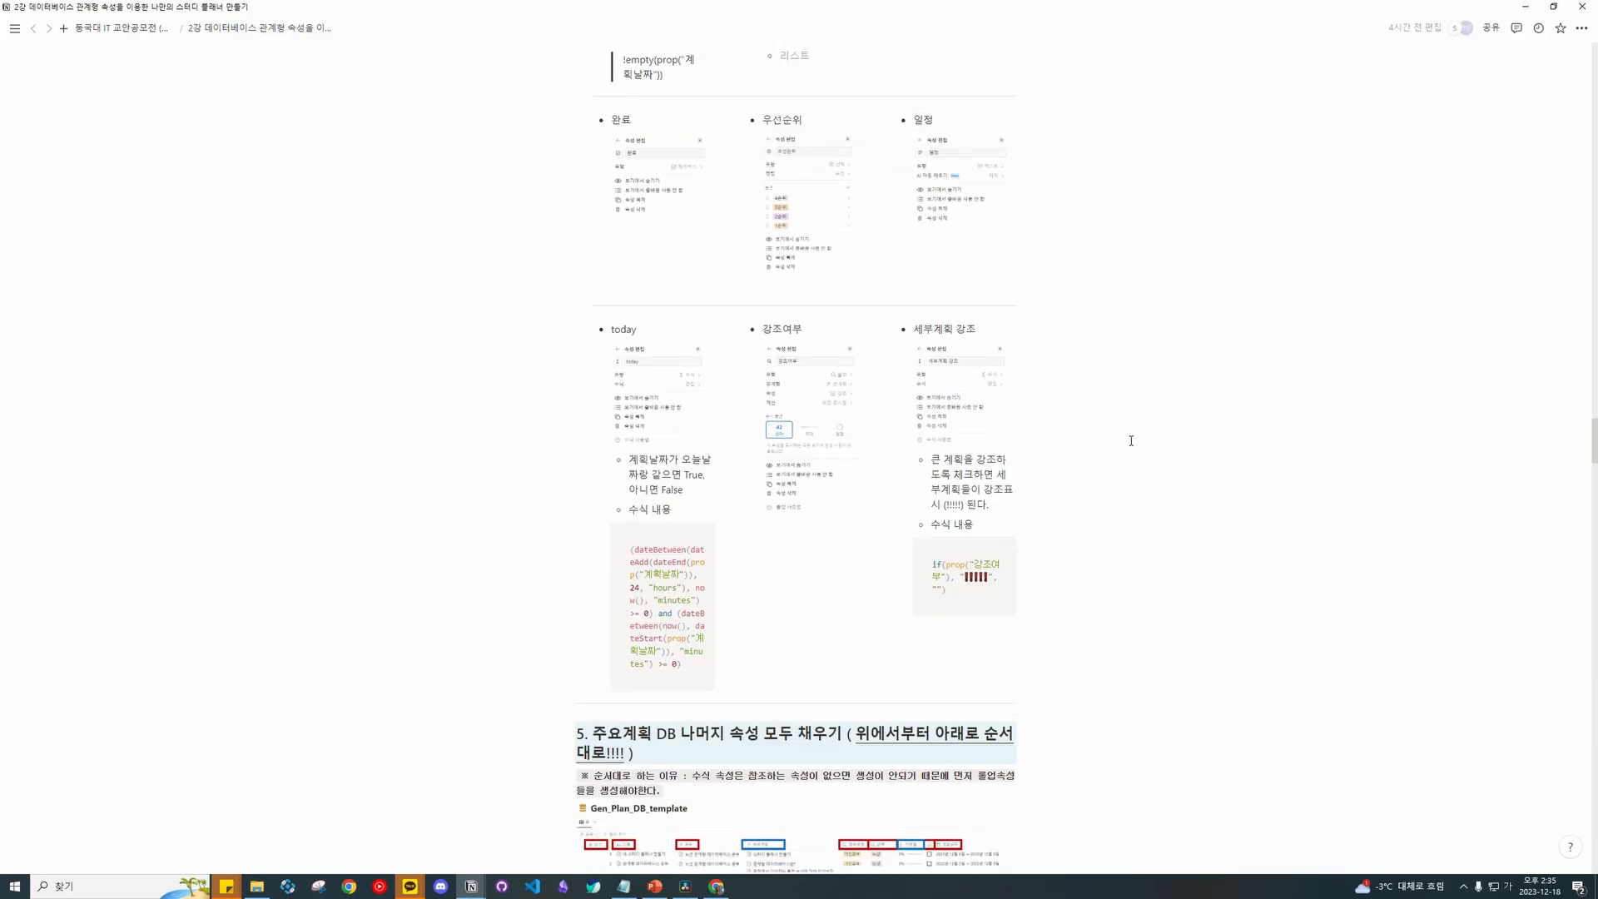
drag(1595, 490, 1567, 31)
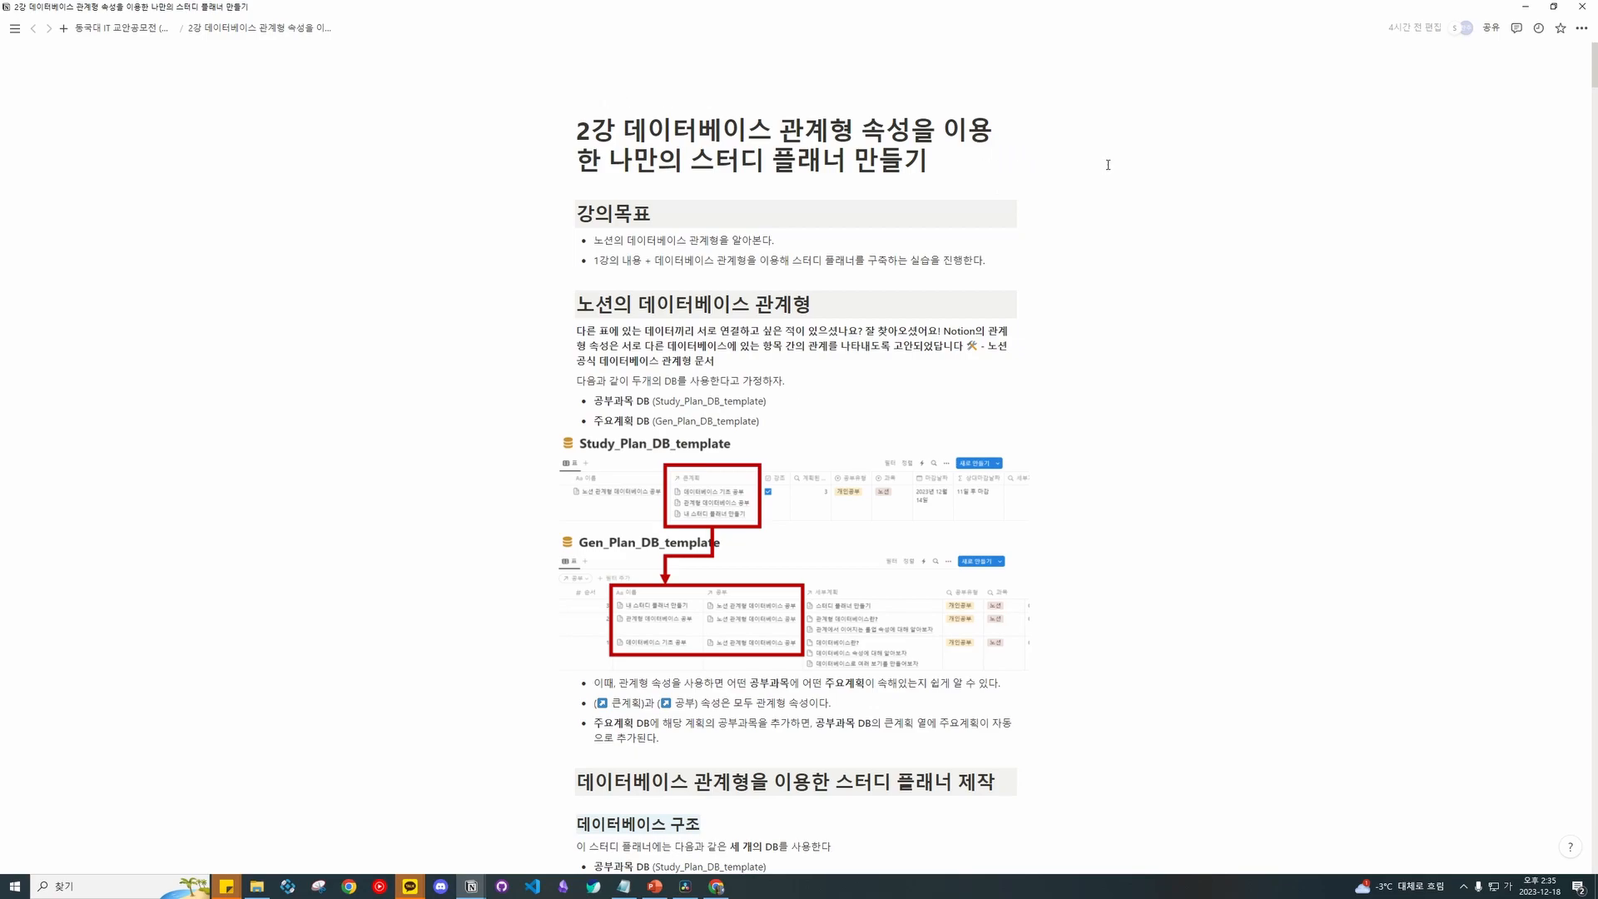
drag(1098, 115, 1145, 214)
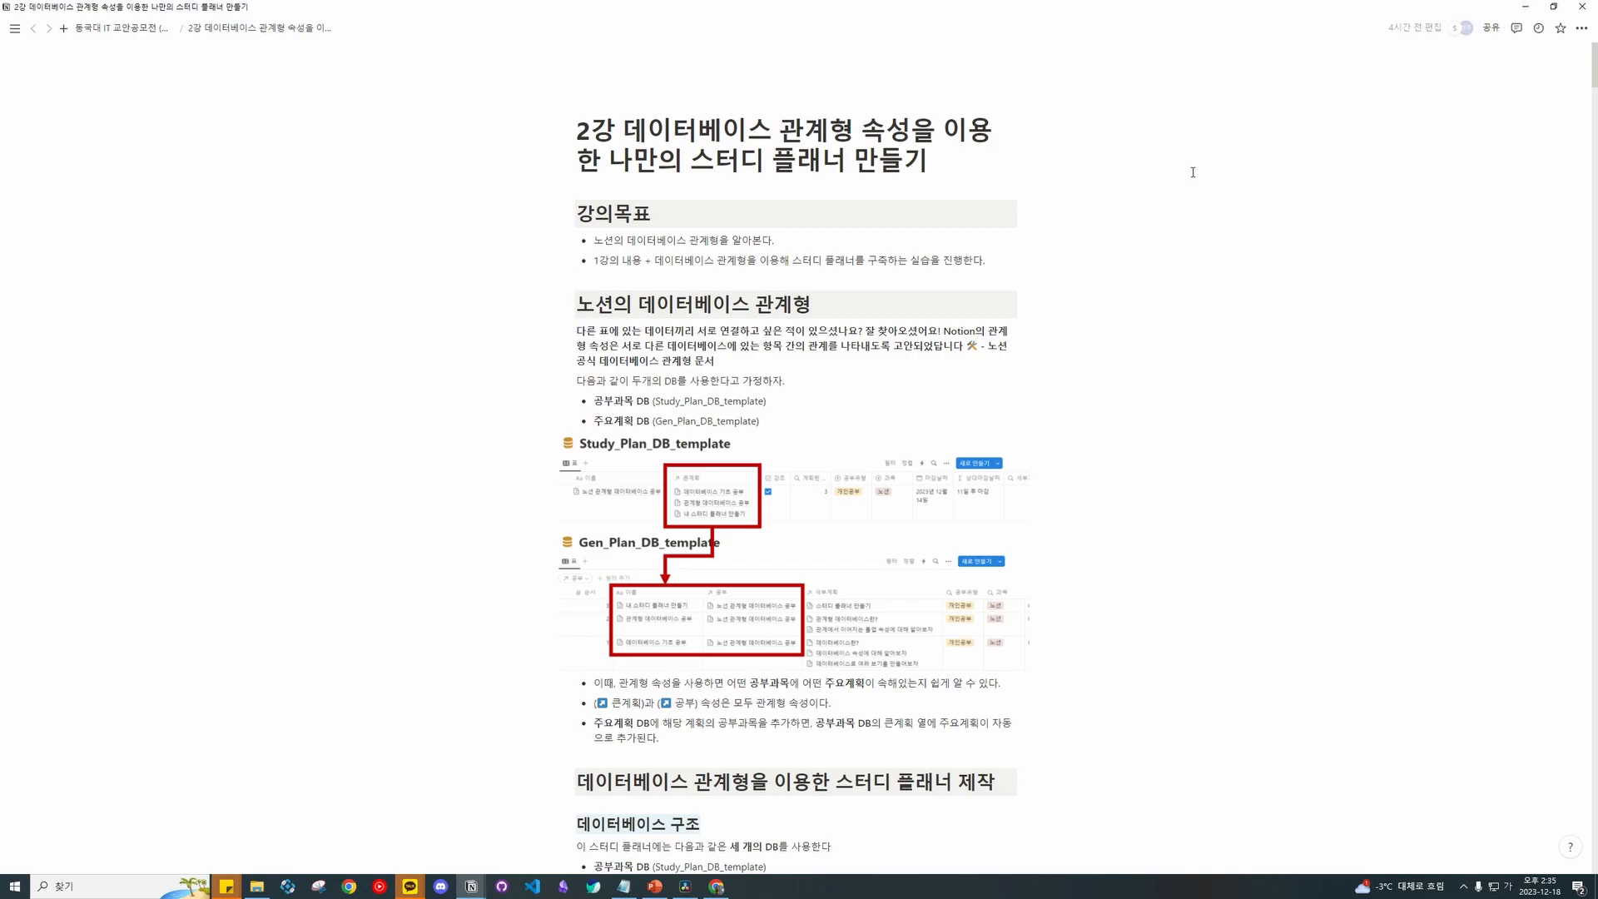